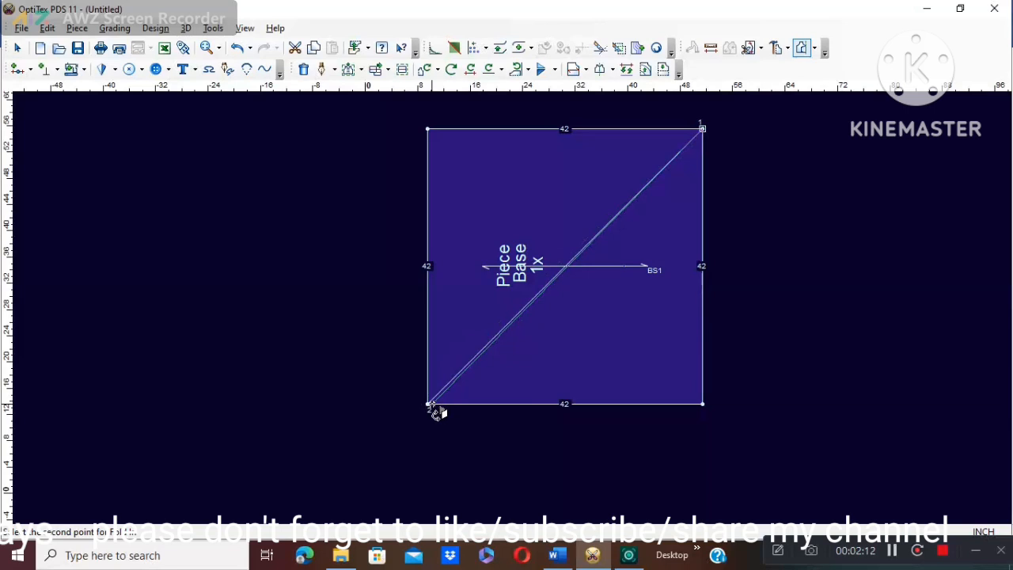
# - Fold the 42-inch square piece in half along its diagonal from the upper-right to the lower-left corner
pyautogui.click(430, 406)
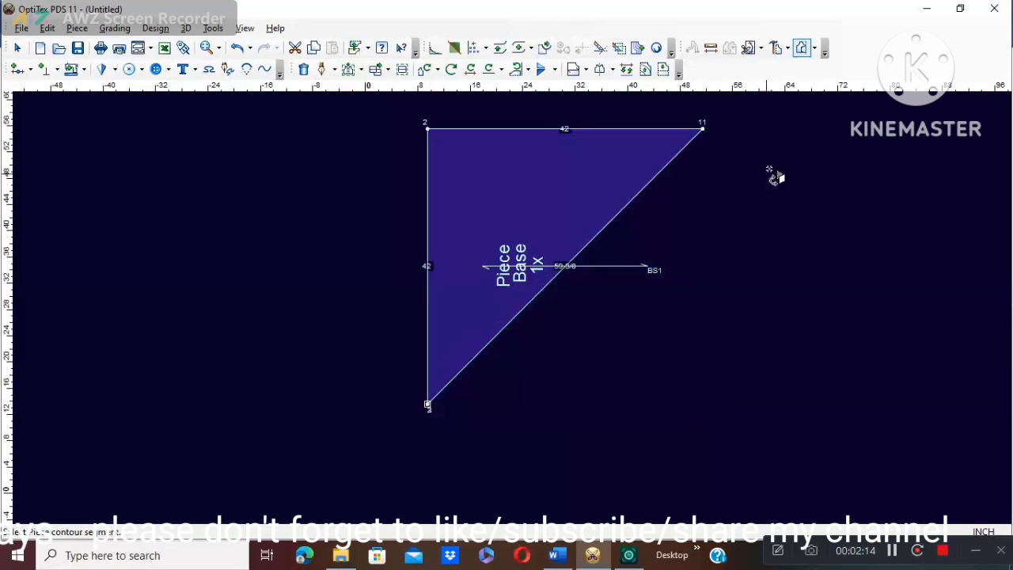
pyautogui.rightClick(793, 146)
pyautogui.click(825, 153)
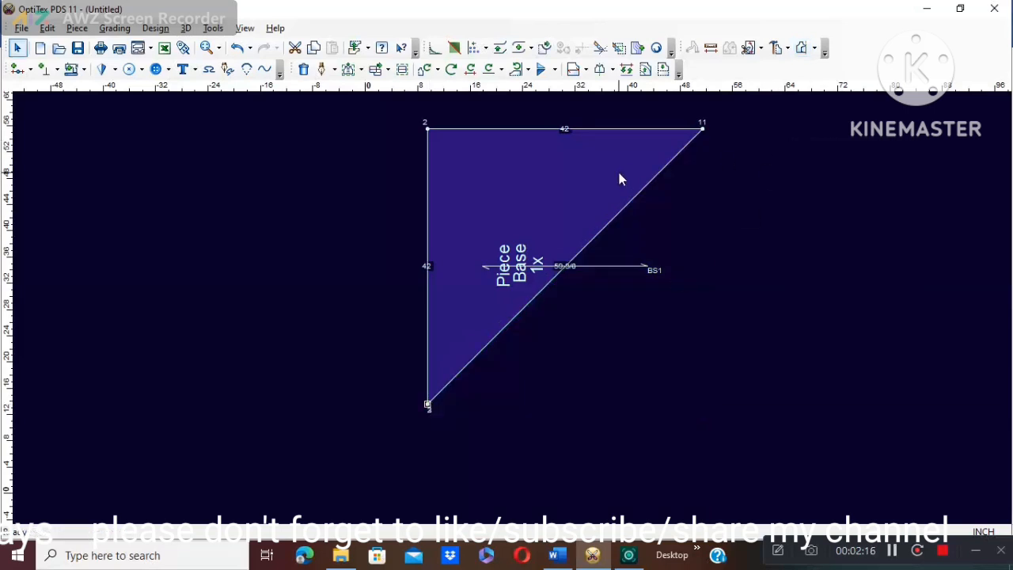
# - Rotate the folded triangular piece 90 degrees counterclockwise
pyautogui.scroll(1, 619, 173)
pyautogui.scroll(-1, 513, 309)
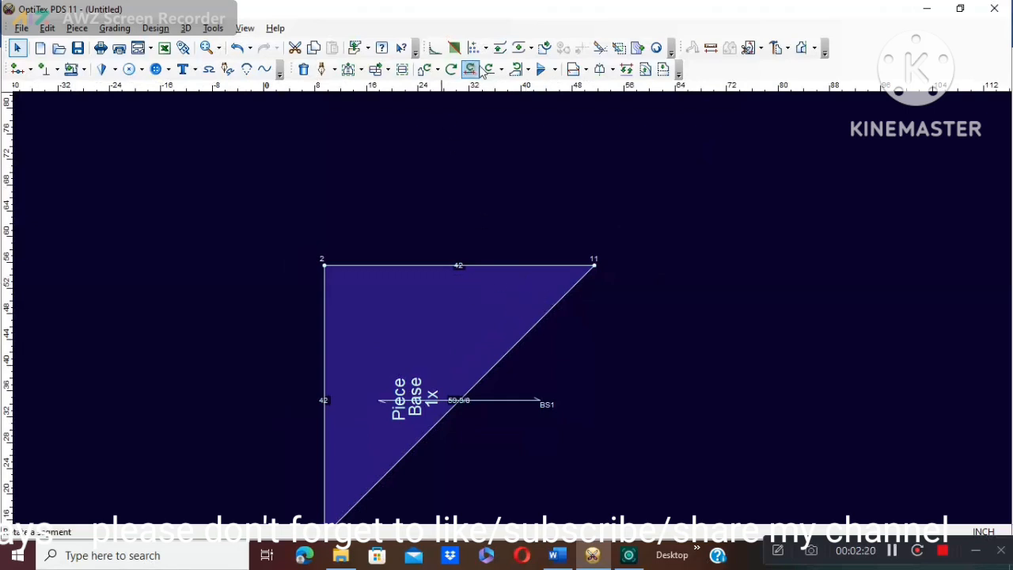
pyautogui.click(516, 69)
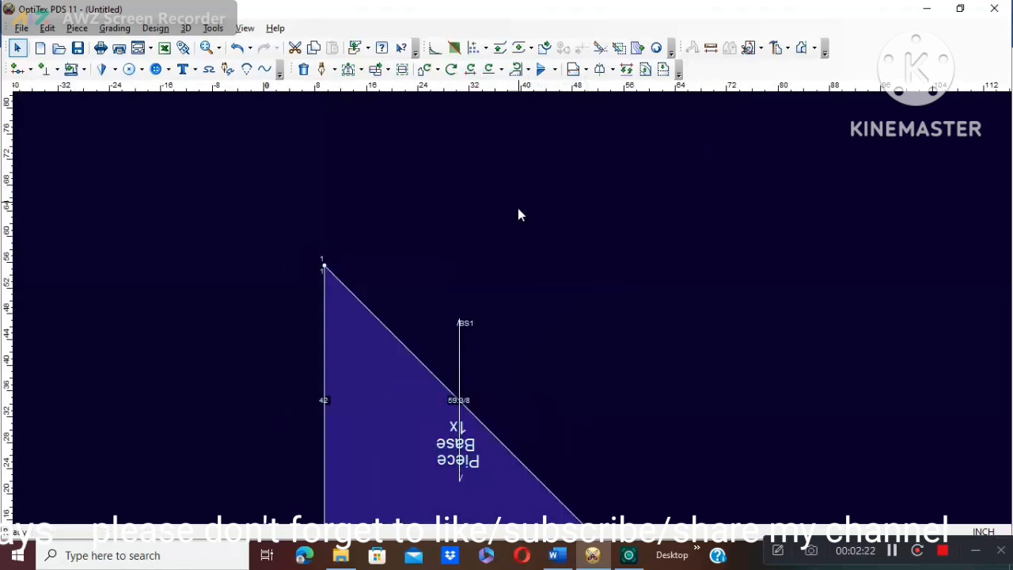
pyautogui.scroll(1, 513, 314)
pyautogui.scroll(-1, 507, 309)
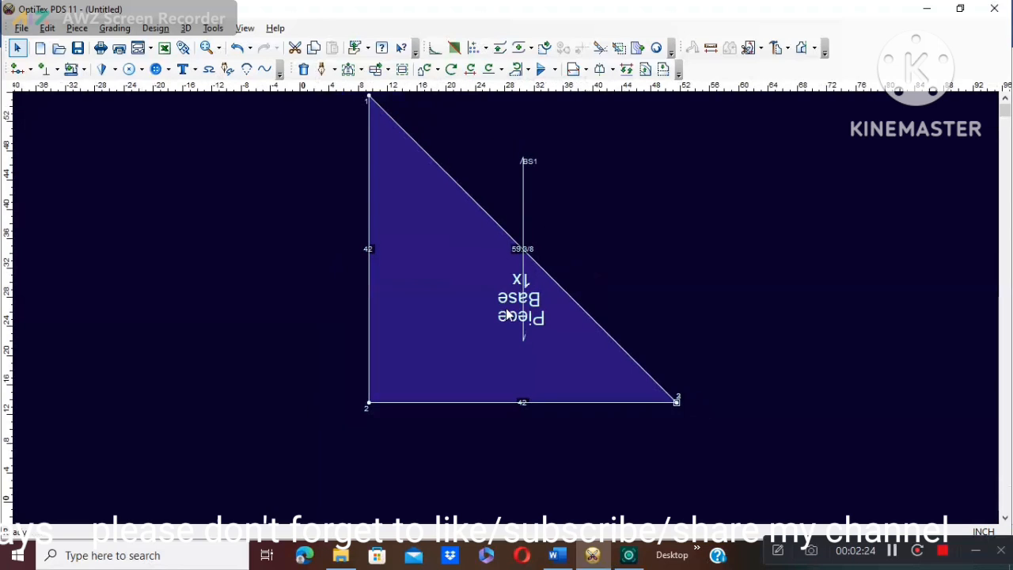
pyautogui.click(893, 551)
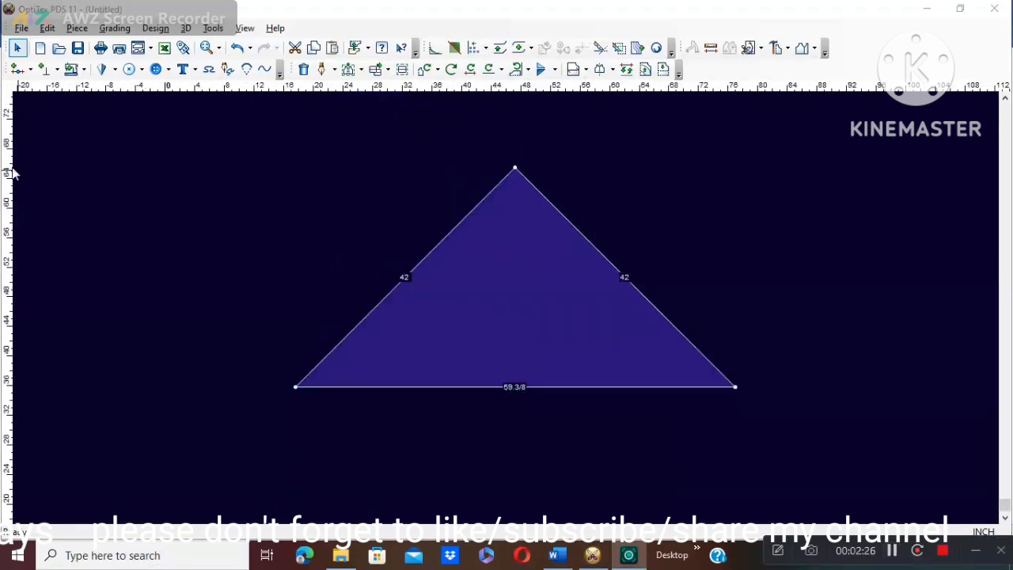
# - Add a grade point on the triangle's long base edge, 3 inches from the right corner
pyautogui.click(17, 70)
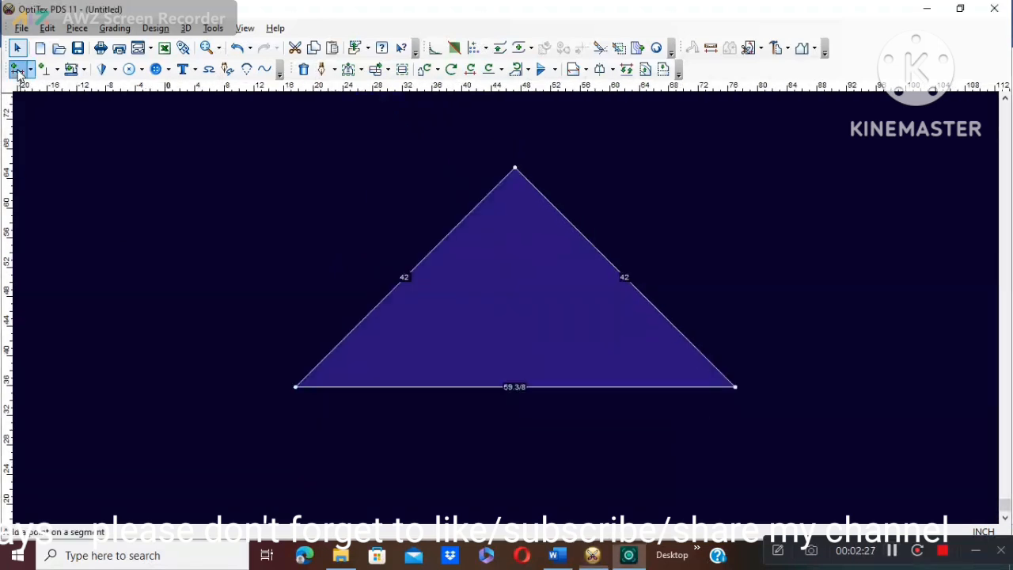
pyautogui.click(709, 387)
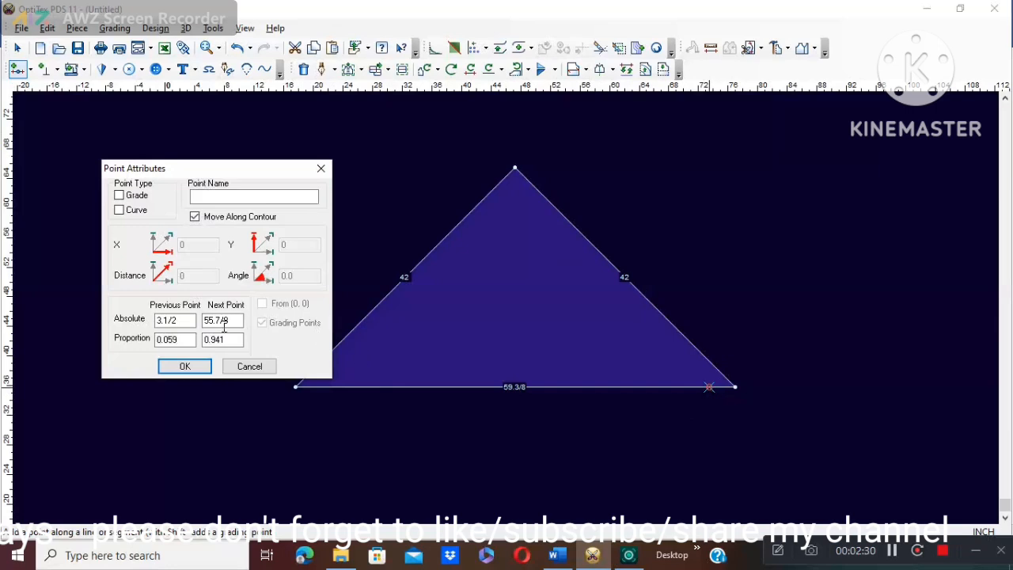
pyautogui.click(186, 320)
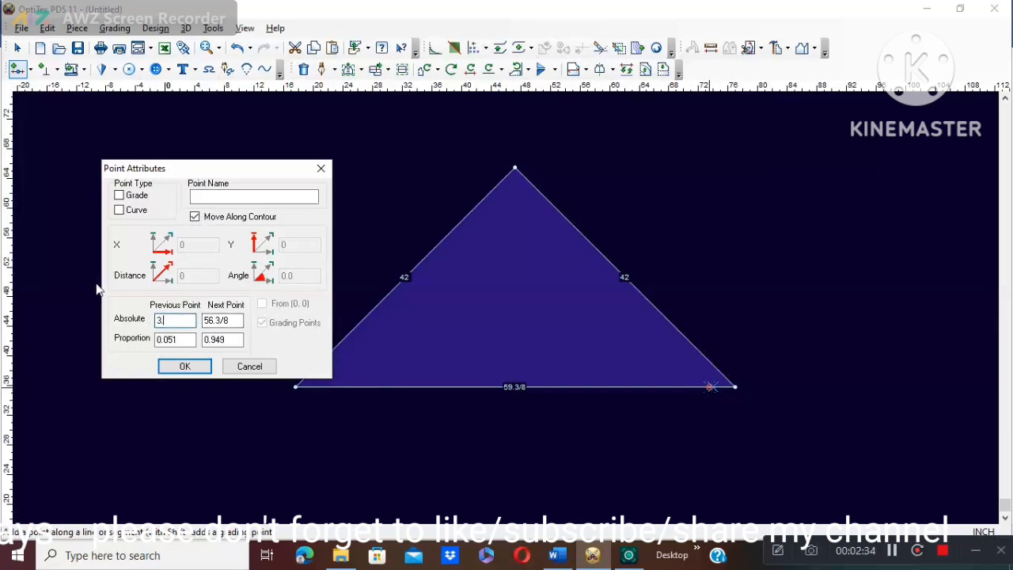
pyautogui.click(120, 195)
pyautogui.click(188, 366)
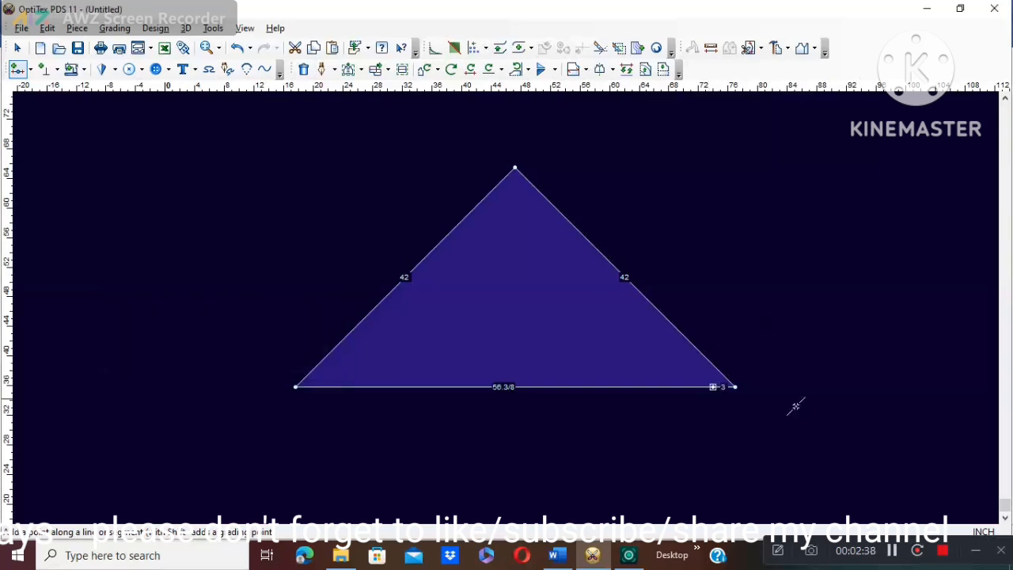
# - Add a grade point on the right slanted edge, 5 inches from the right base corner
pyautogui.click(702, 355)
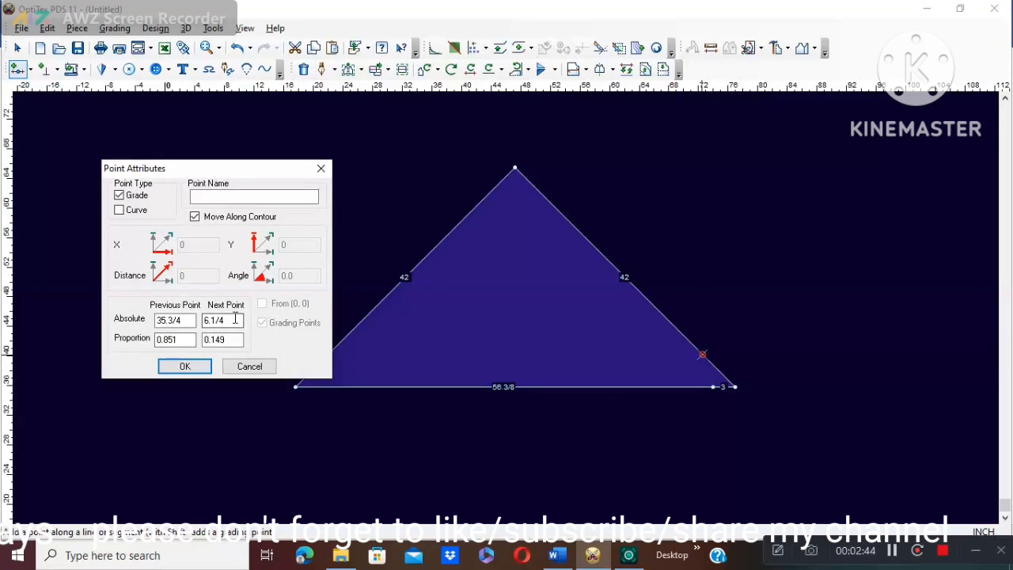
pyautogui.press('BackSpace')
pyautogui.press('BackSpace')
pyautogui.write('5')
pyautogui.click(184, 365)
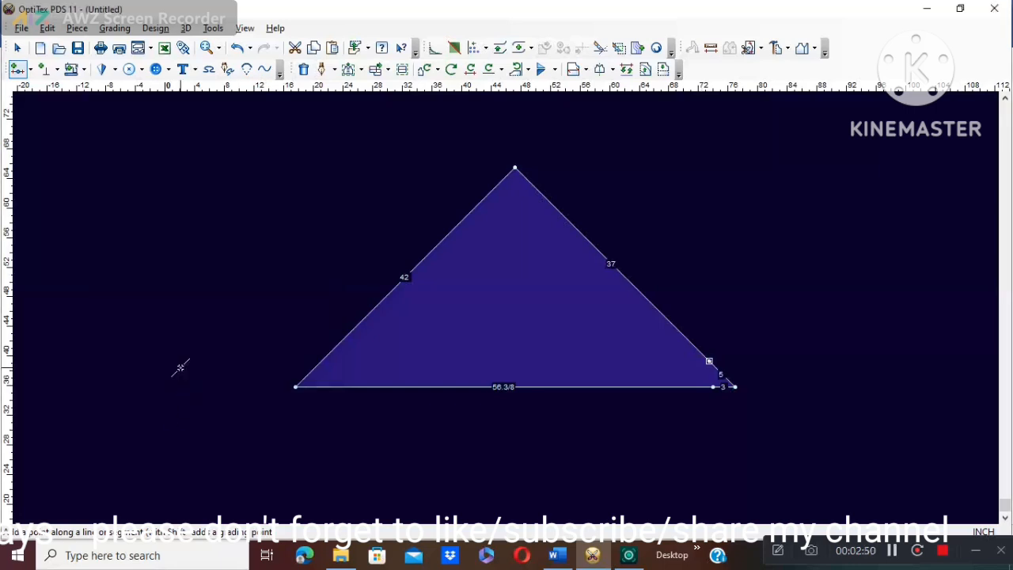
pyautogui.rightClick(777, 247)
pyautogui.click(808, 249)
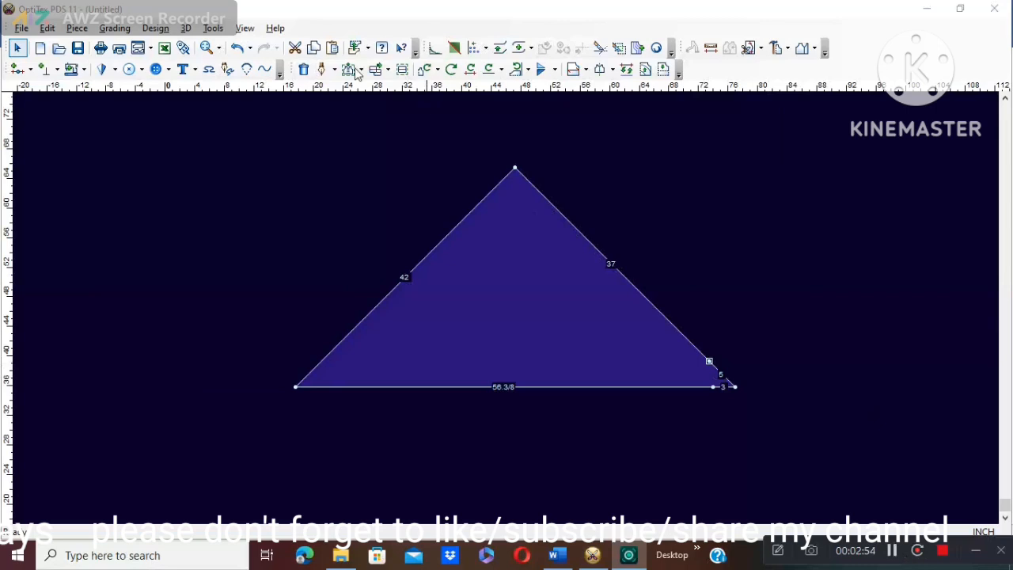
# - Try to delete the triangle's right corner point
pyautogui.click(304, 69)
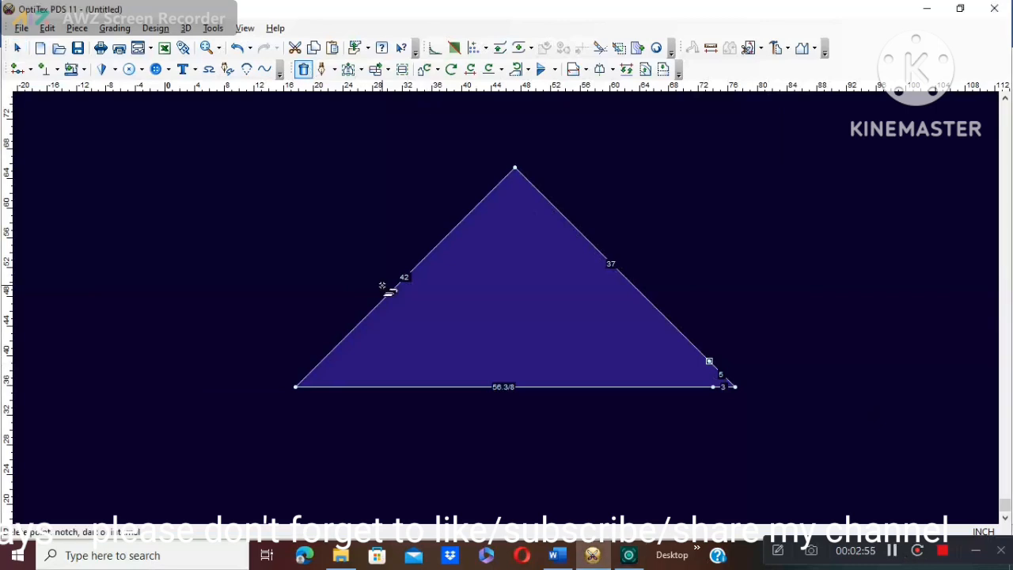
pyautogui.click(734, 386)
pyautogui.rightClick(765, 264)
pyautogui.click(804, 274)
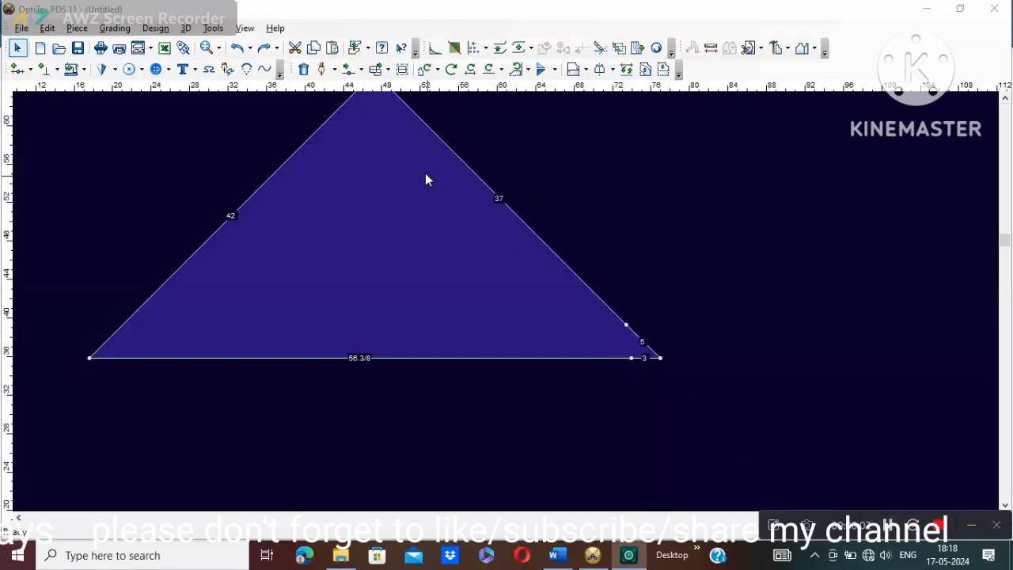
# - Draw an internal line from the right slanted edge, 15.1/2 inches above the 5-inch point, to the base point 3 inches from the corner
pyautogui.click(322, 70)
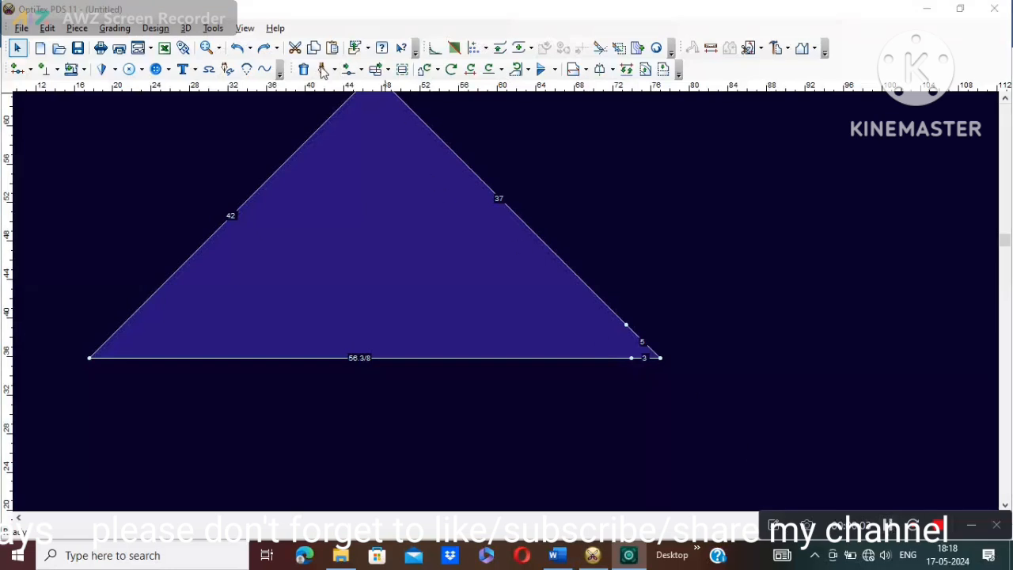
pyautogui.click(535, 235)
pyautogui.click(481, 366)
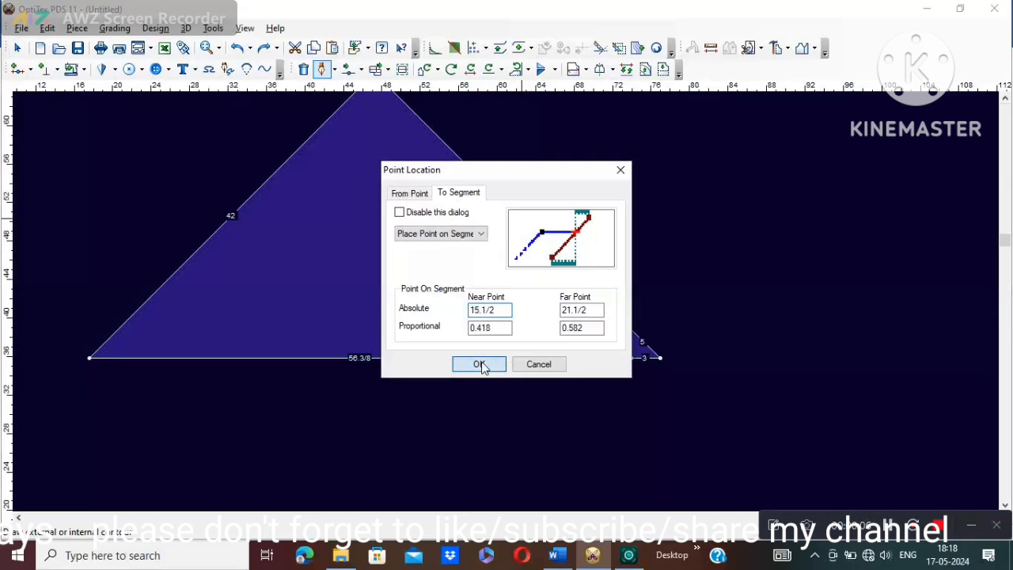
pyautogui.click(525, 309)
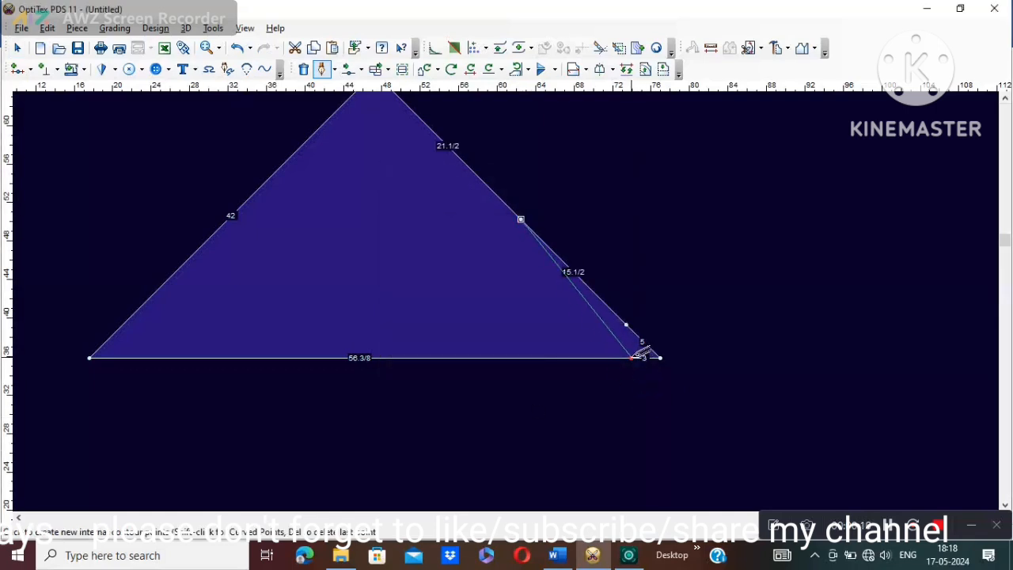
pyautogui.click(637, 355)
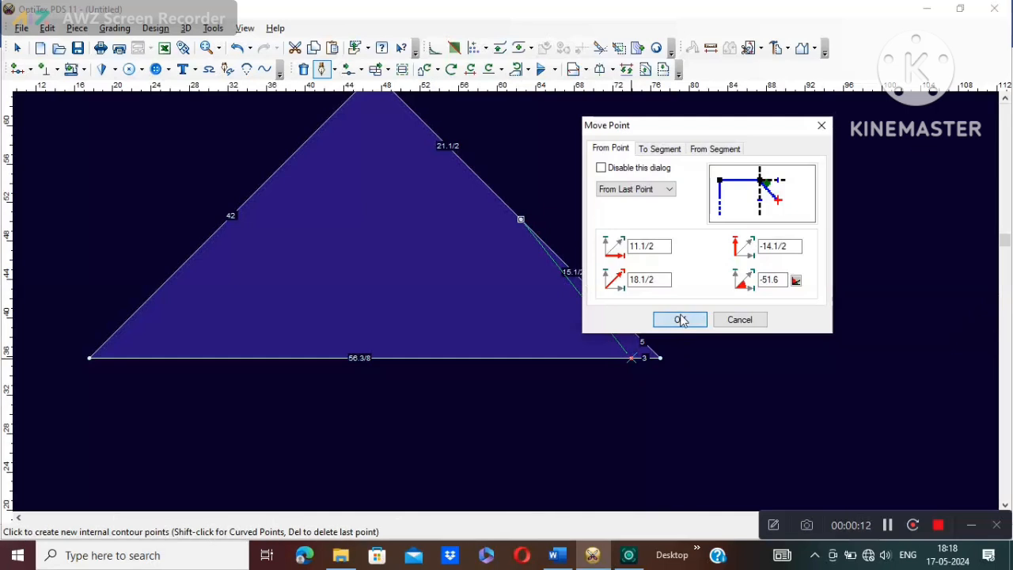
pyautogui.click(681, 320)
pyautogui.rightClick(640, 354)
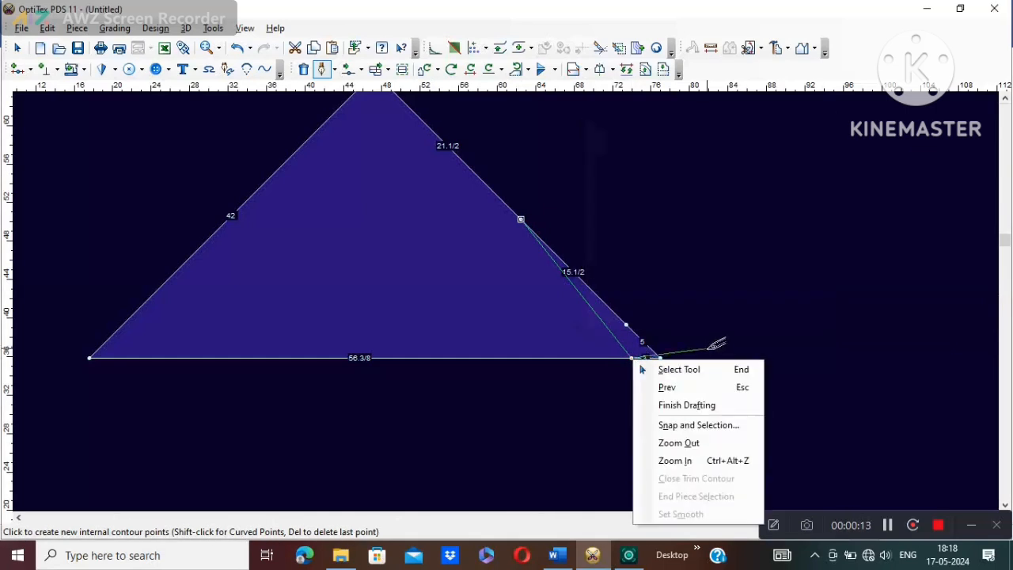
pyautogui.click(683, 403)
pyautogui.rightClick(674, 190)
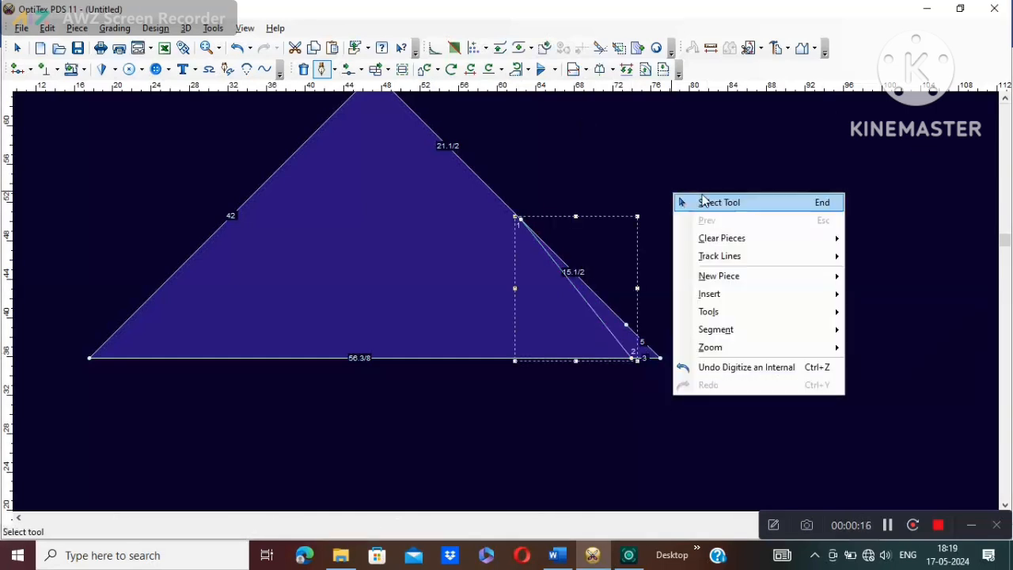
pyautogui.click(701, 201)
# - Bend the internal line outward by adding a curve point near its lower end and moving it toward the slanted edge
pyautogui.press('m')
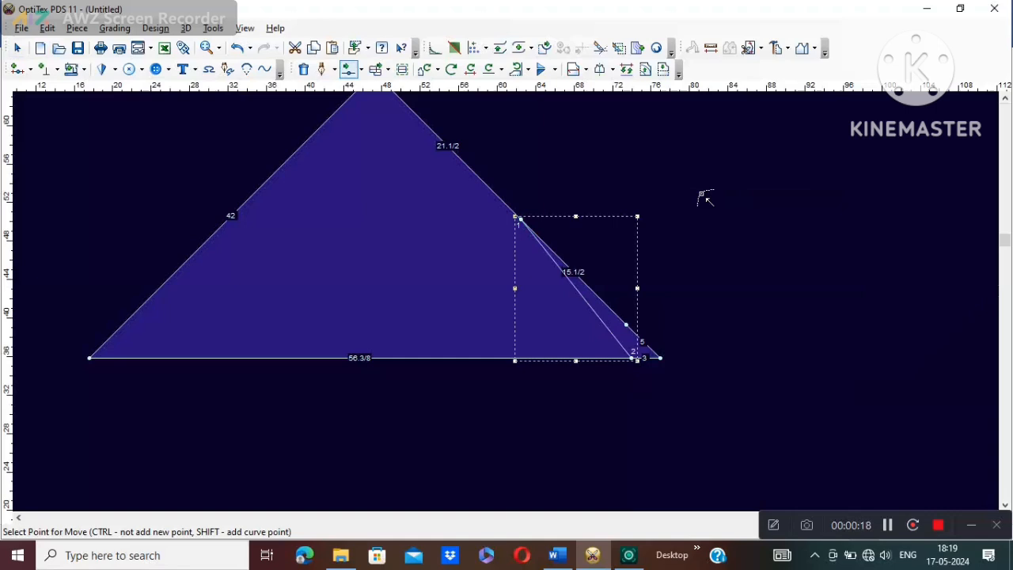
pyautogui.click(615, 335)
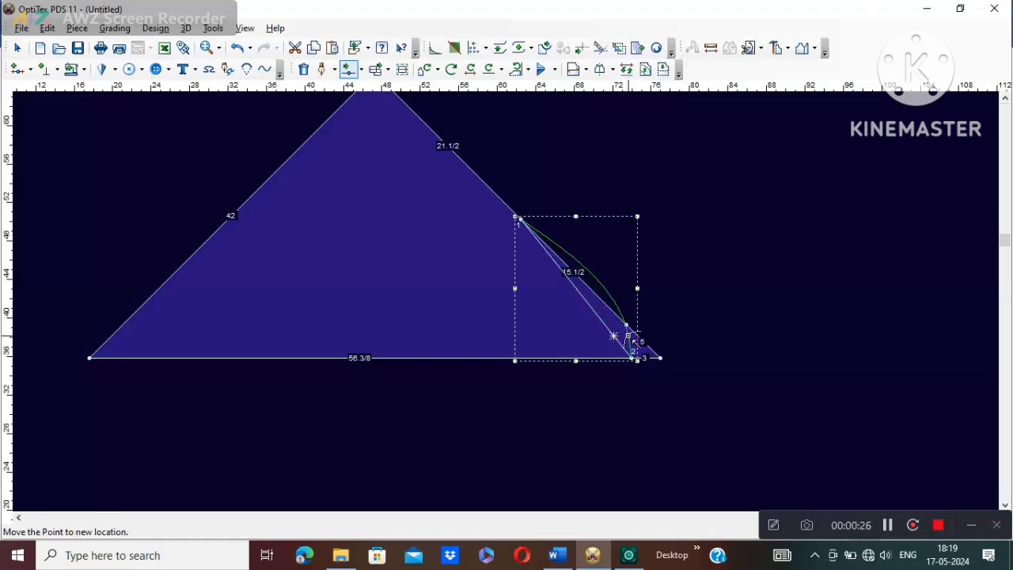
pyautogui.click(634, 339)
pyautogui.click(674, 318)
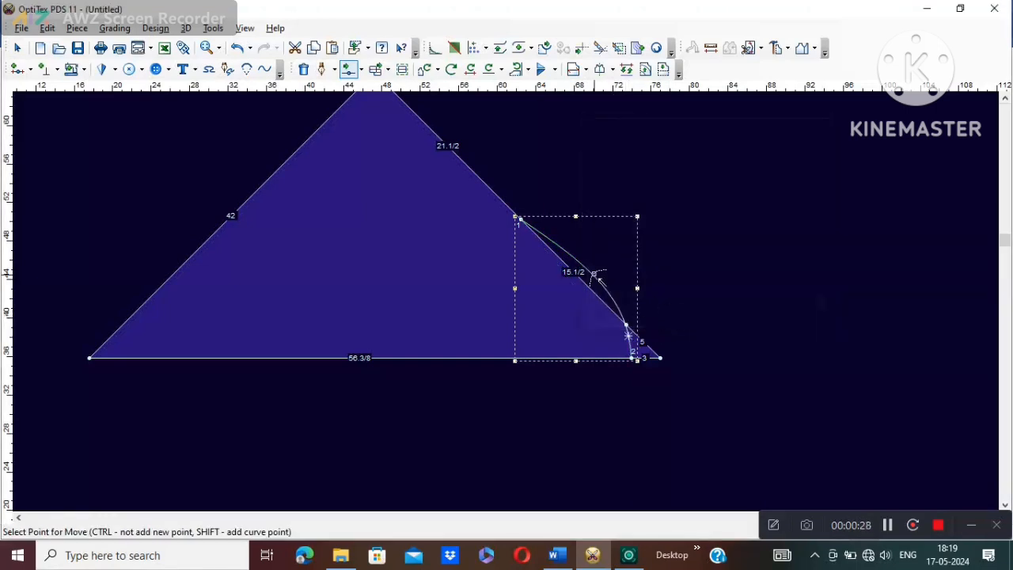
# - Move the curve's middle by -1.1/8 and -1/2 inches onto the slanted edge, and set another curve point at the 5-inch point
pyautogui.click(596, 275)
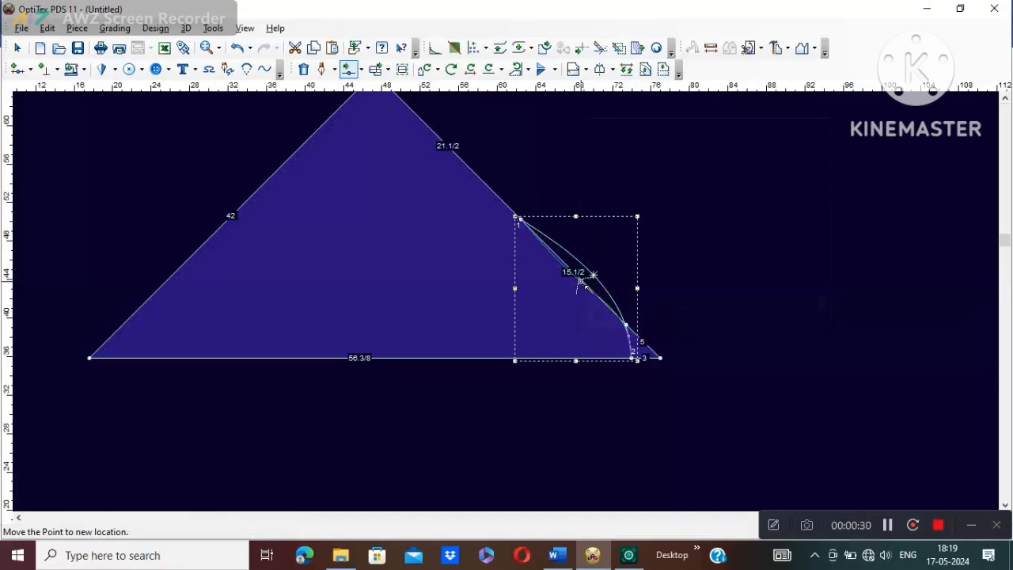
pyautogui.click(586, 287)
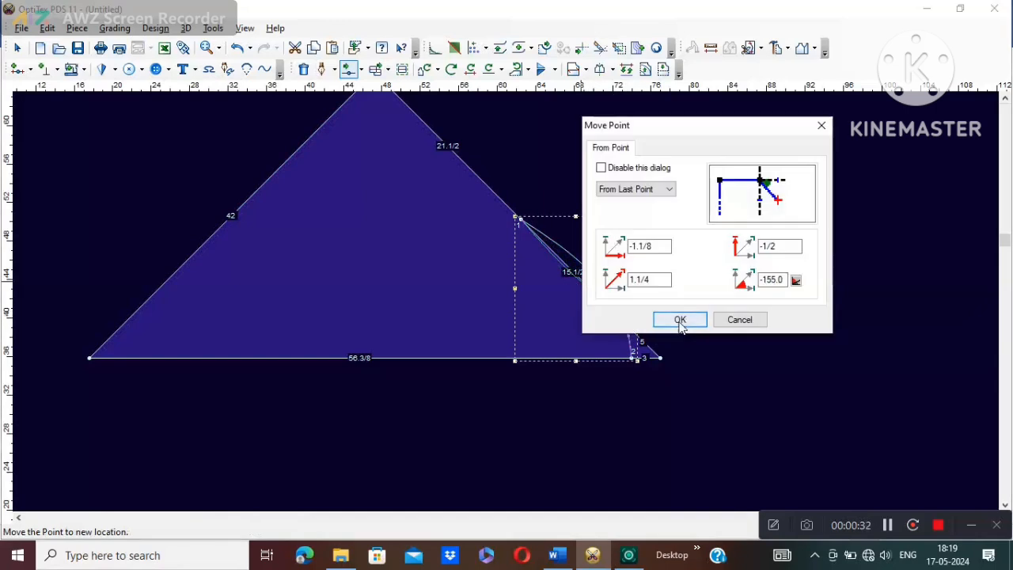
pyautogui.click(679, 318)
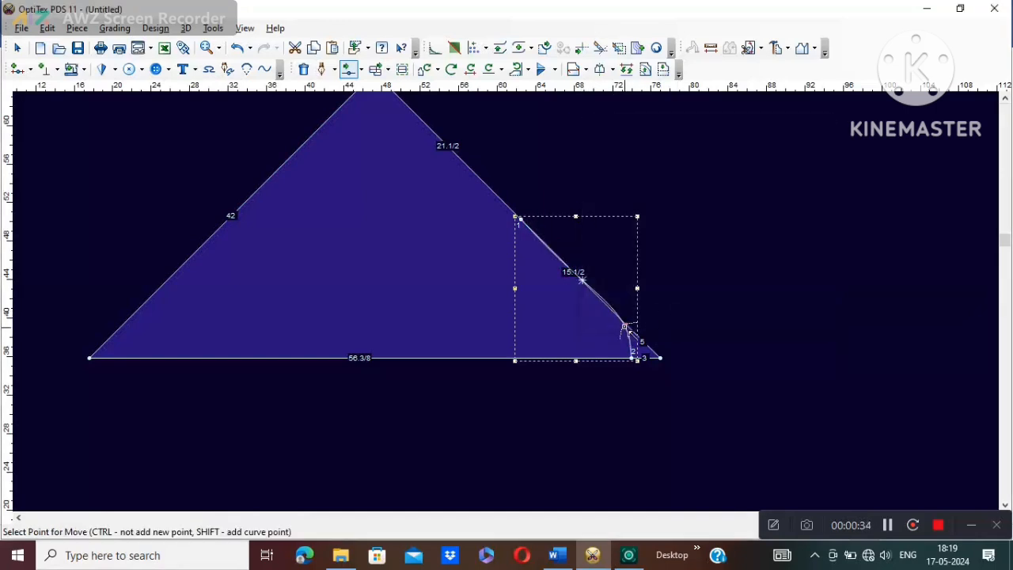
pyautogui.click(625, 325)
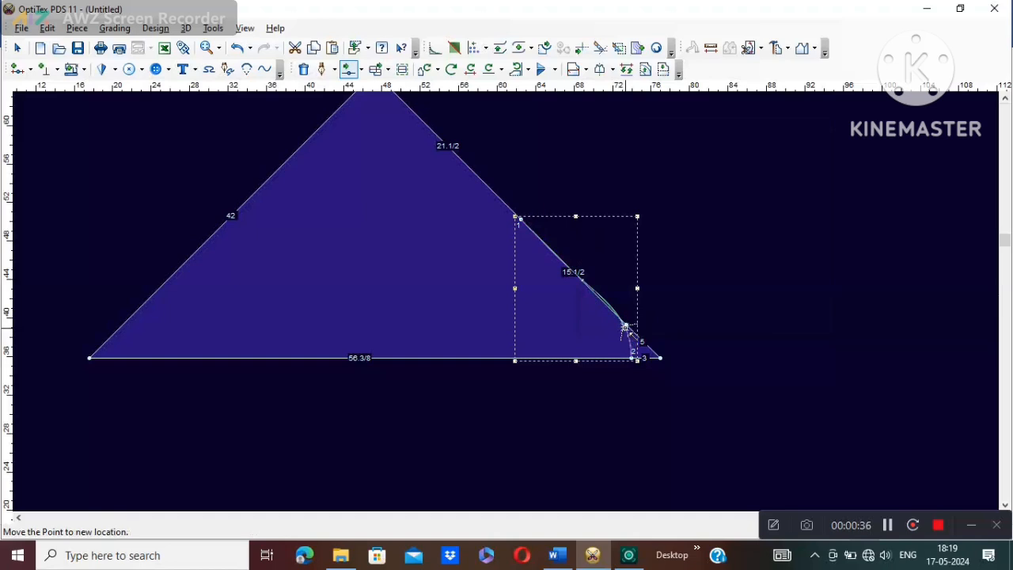
pyautogui.click(629, 330)
pyautogui.click(682, 319)
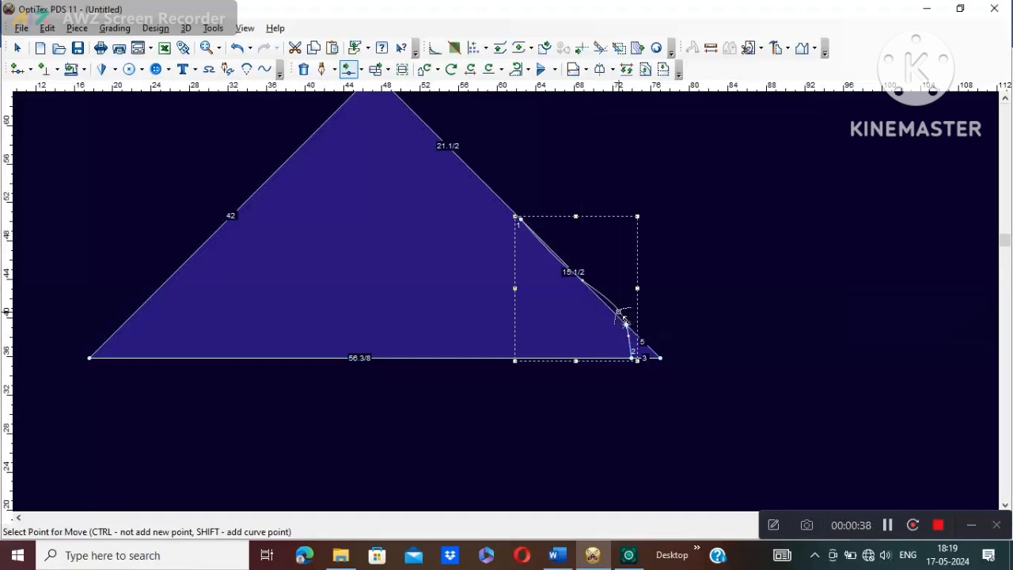
pyautogui.scroll(3, 625, 324)
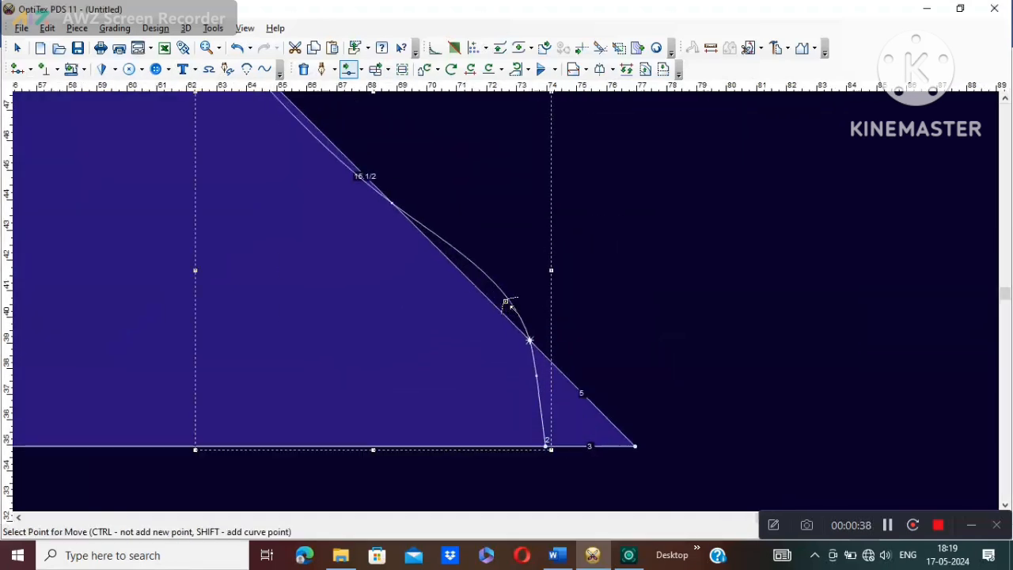
pyautogui.click(538, 378)
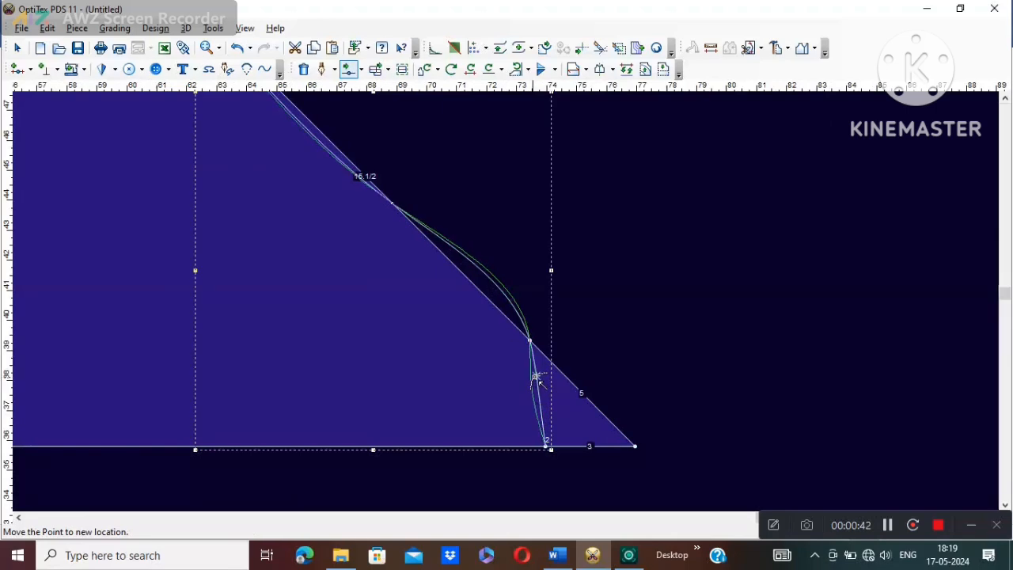
pyautogui.click(537, 376)
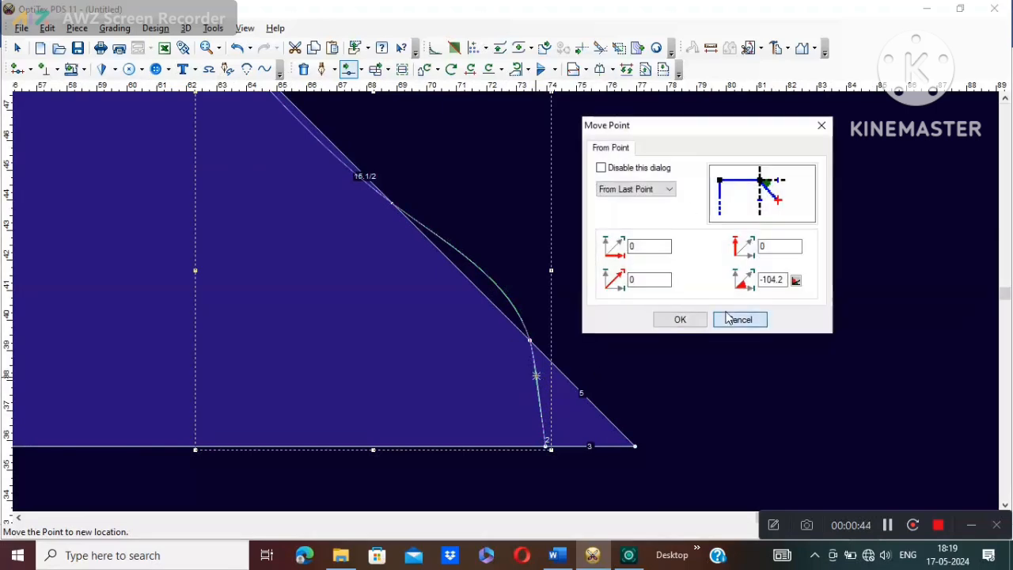
pyautogui.click(737, 319)
# - Delete the internal curve's extra point where it crosses the slanted edge at the 5-inch mark
pyautogui.rightClick(603, 205)
pyautogui.click(698, 212)
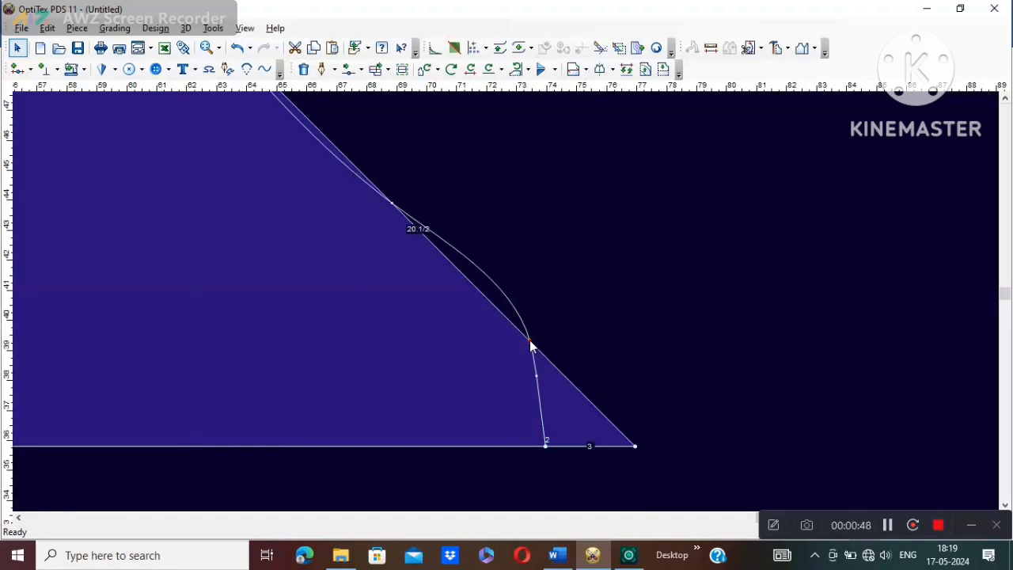
pyautogui.click(530, 339)
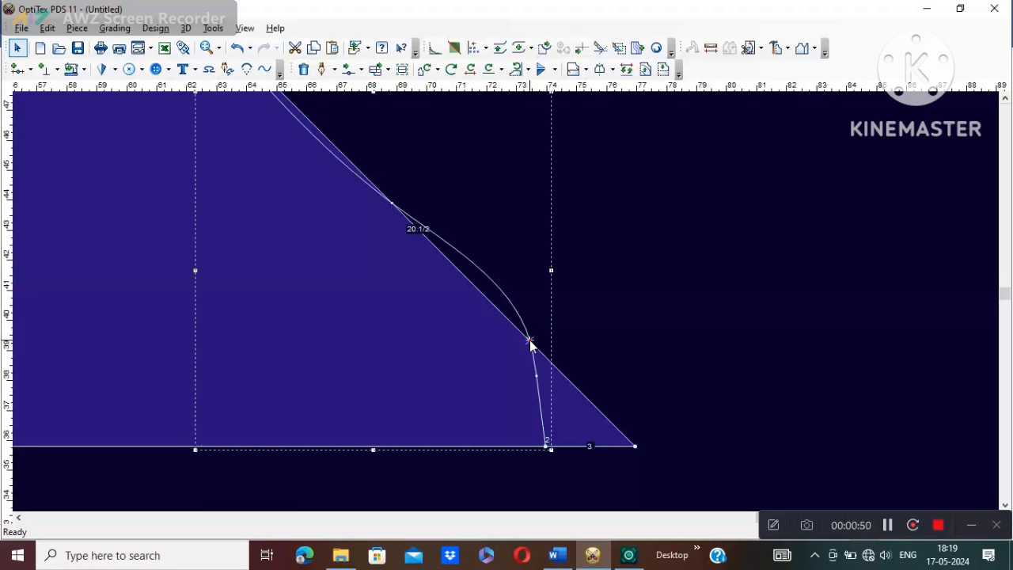
pyautogui.press('Delete')
pyautogui.scroll(-2, 499, 308)
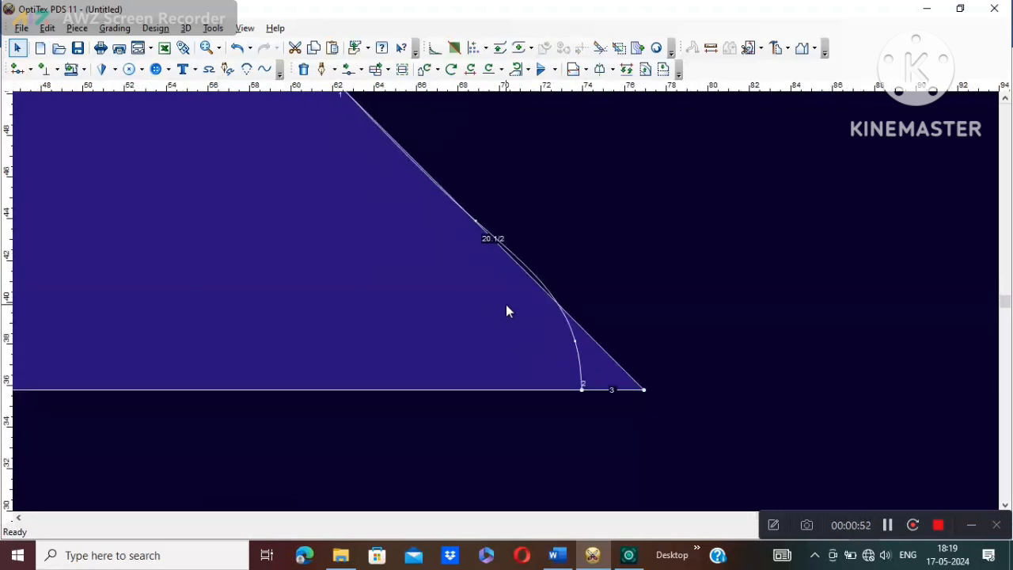
# - Move the internal curve's middle point slightly farther up along the right slanted edge
pyautogui.press('m')
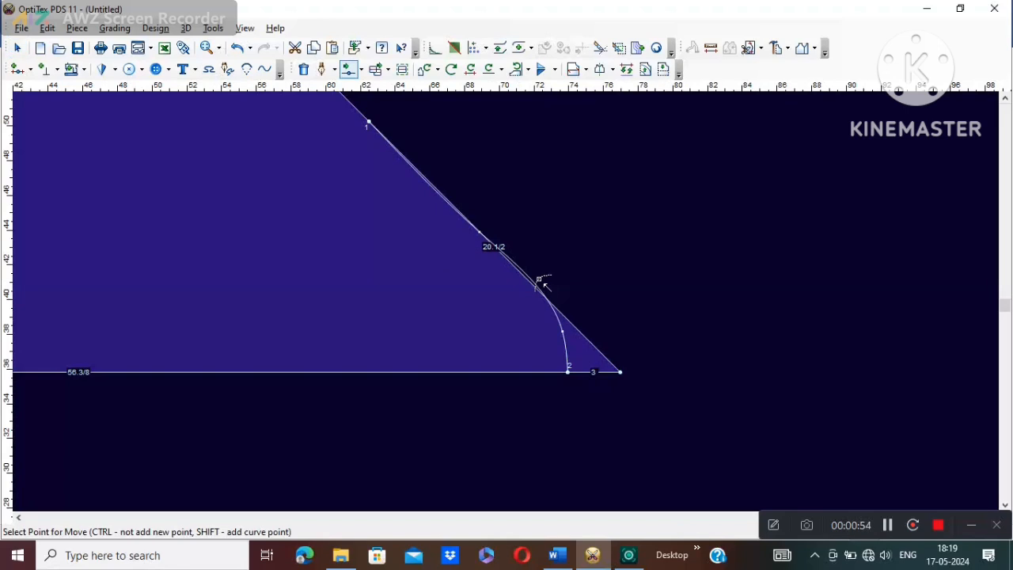
pyautogui.click(480, 232)
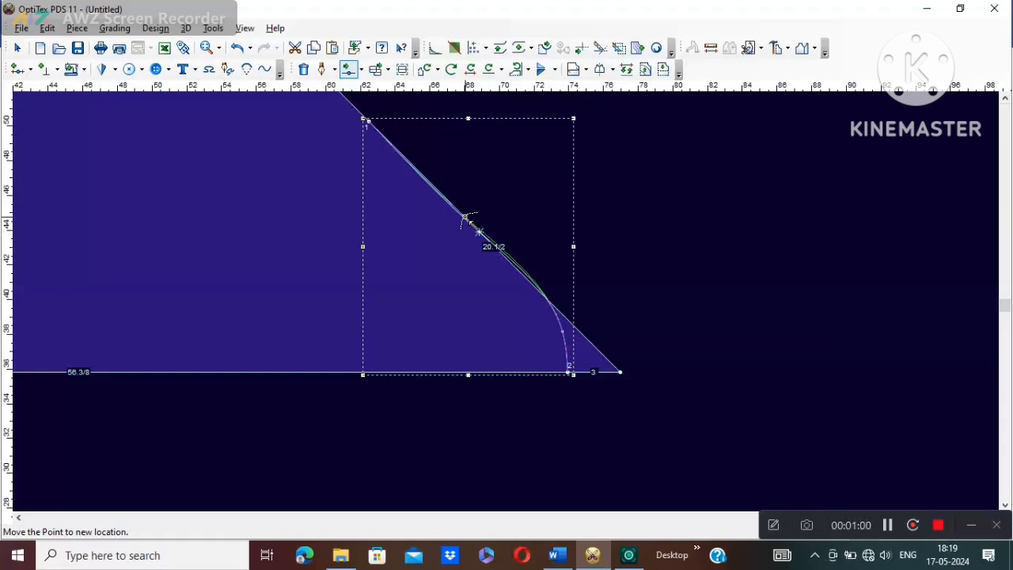
pyautogui.click(466, 217)
pyautogui.click(672, 319)
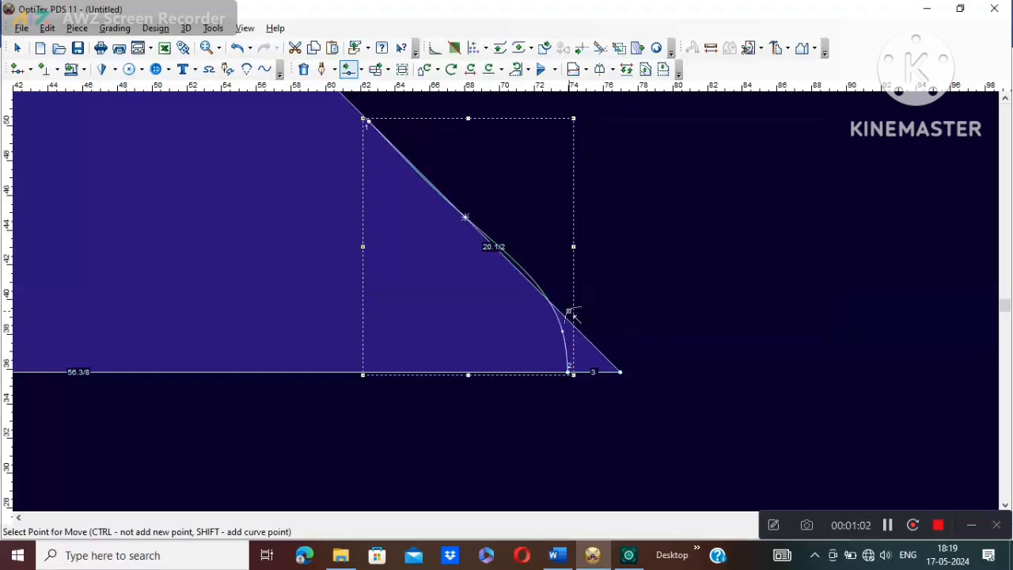
# - Move the internal curve's lower point by -1/4 inch horizontally and -3/8 inch vertically so the curve stays inside the slanted edge
pyautogui.click(563, 333)
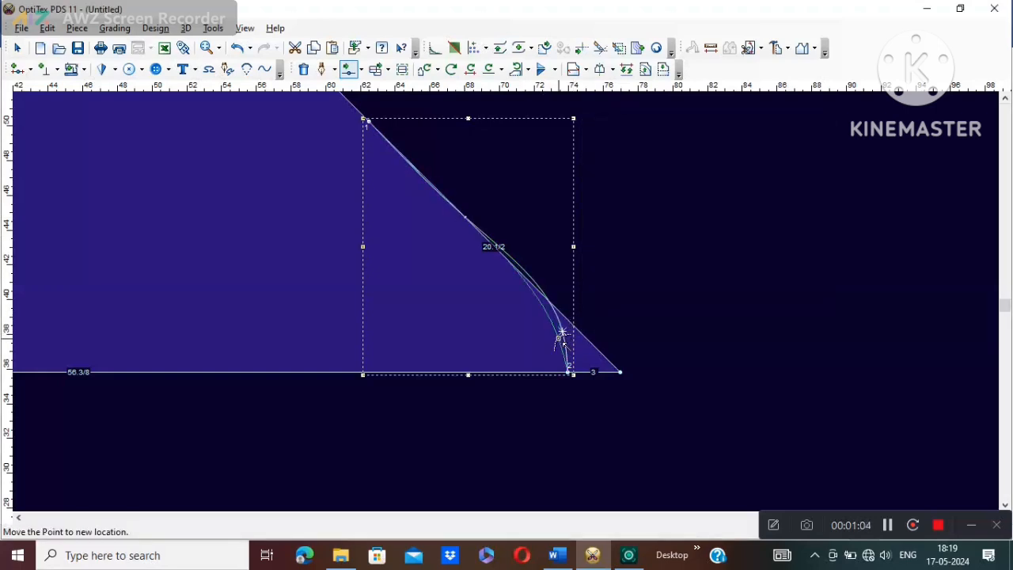
pyautogui.click(562, 339)
pyautogui.click(674, 319)
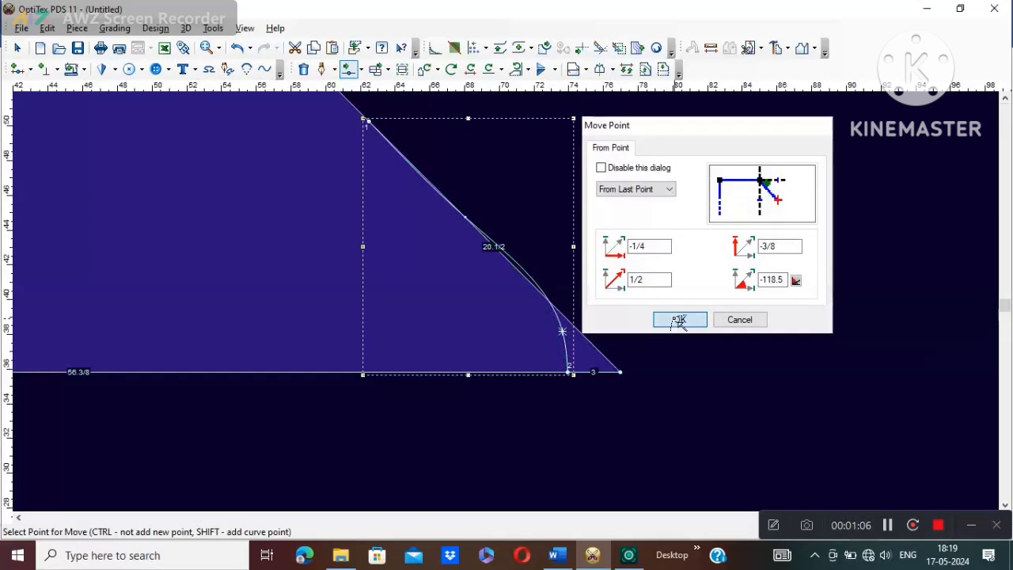
pyautogui.scroll(3, 510, 303)
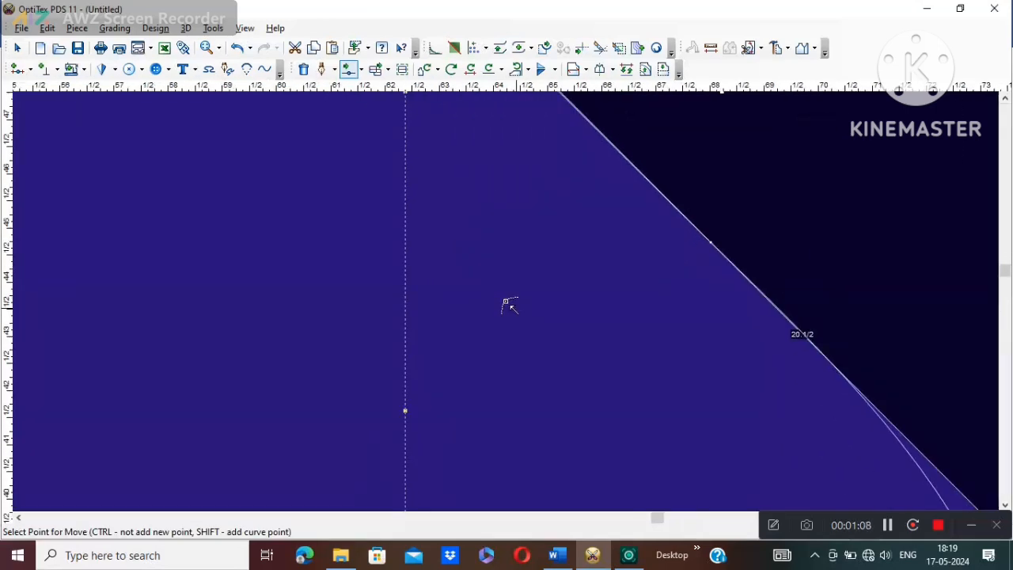
pyautogui.scroll(-2, 510, 307)
pyautogui.scroll(-1, 511, 308)
pyautogui.rightClick(715, 196)
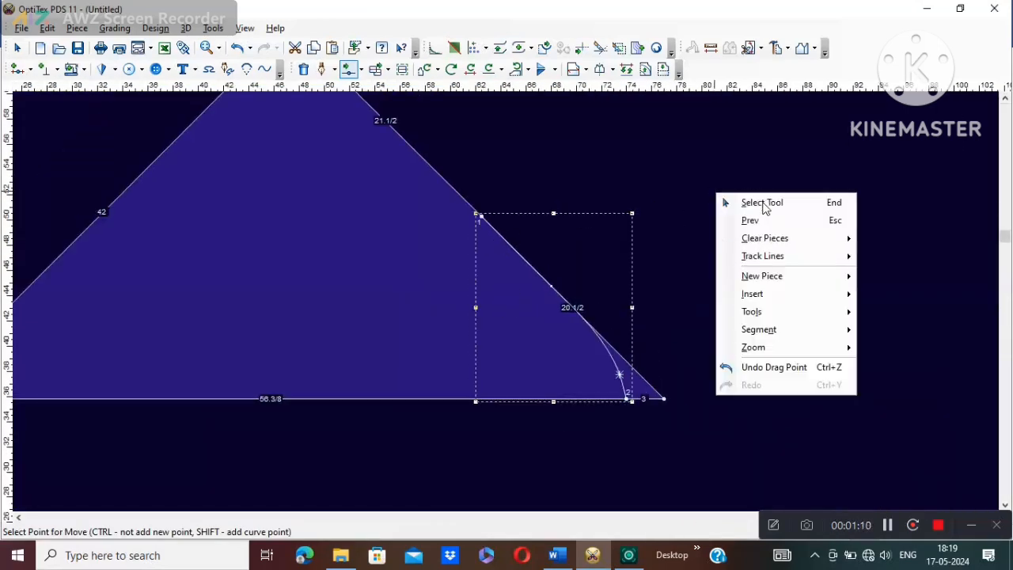
pyautogui.click(744, 202)
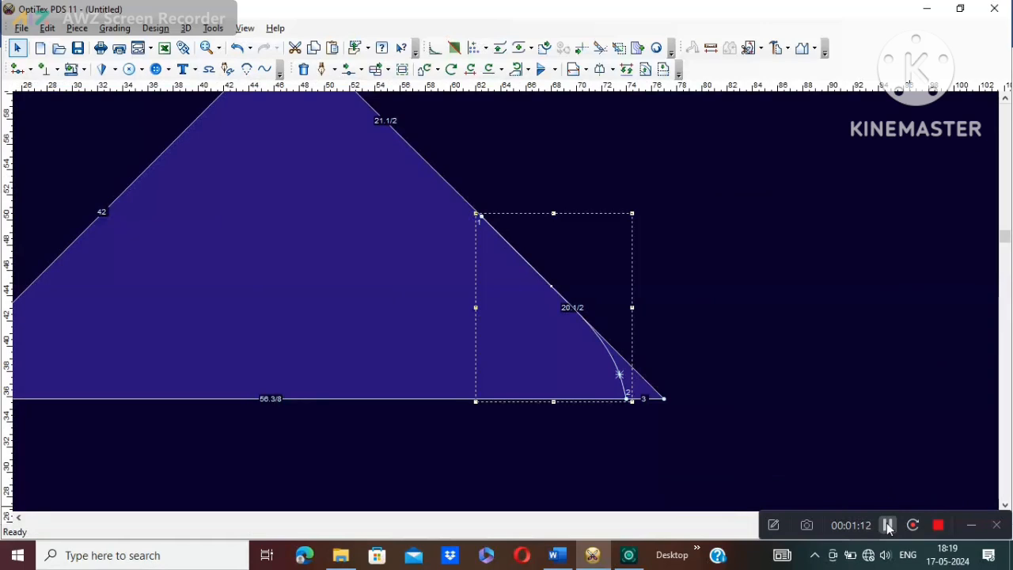
pyautogui.click(668, 303)
# - Draw an internal line from the curve's base point to a point offset -37.5 inches horizontally and 9 inches vertically
pyautogui.scroll(-1, 668, 303)
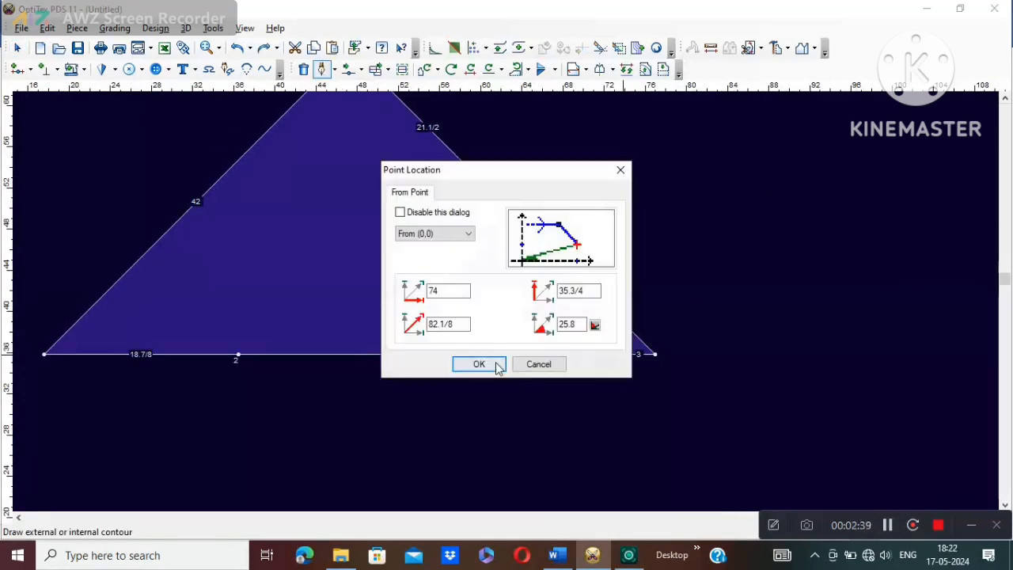
pyautogui.click(496, 364)
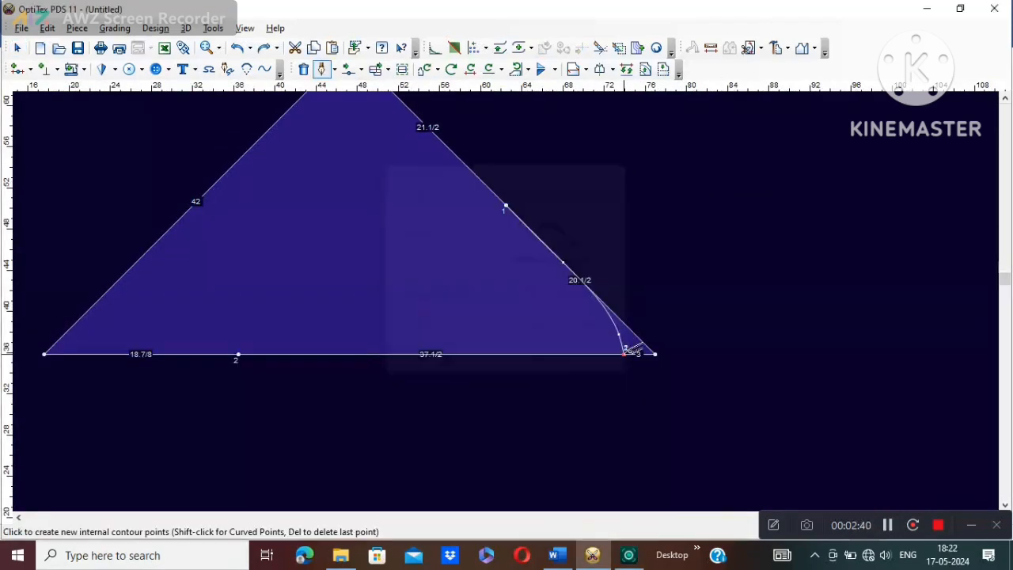
pyautogui.click(266, 261)
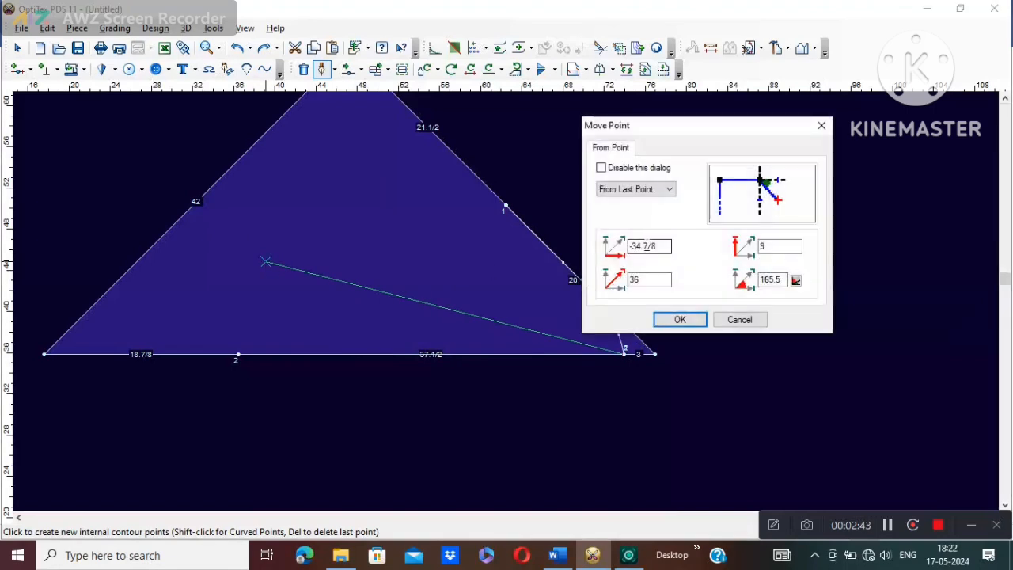
pyautogui.press('BackSpace')
pyautogui.press('BackSpace')
pyautogui.press('BackSpace')
pyautogui.press('BackSpace')
pyautogui.press('BackSpace')
pyautogui.write('7')
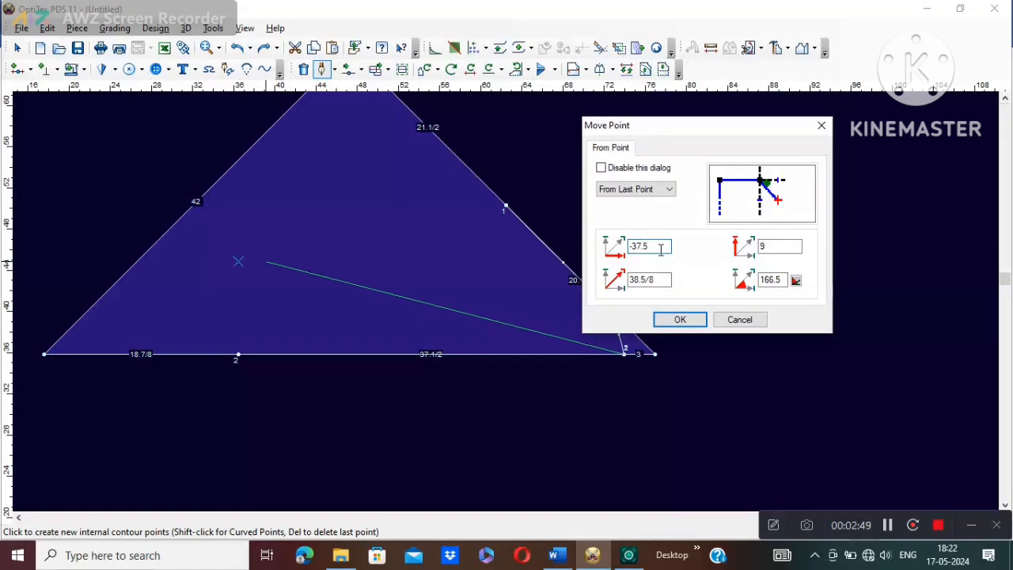
pyautogui.write('.5')
pyautogui.click(680, 319)
pyautogui.rightClick(237, 263)
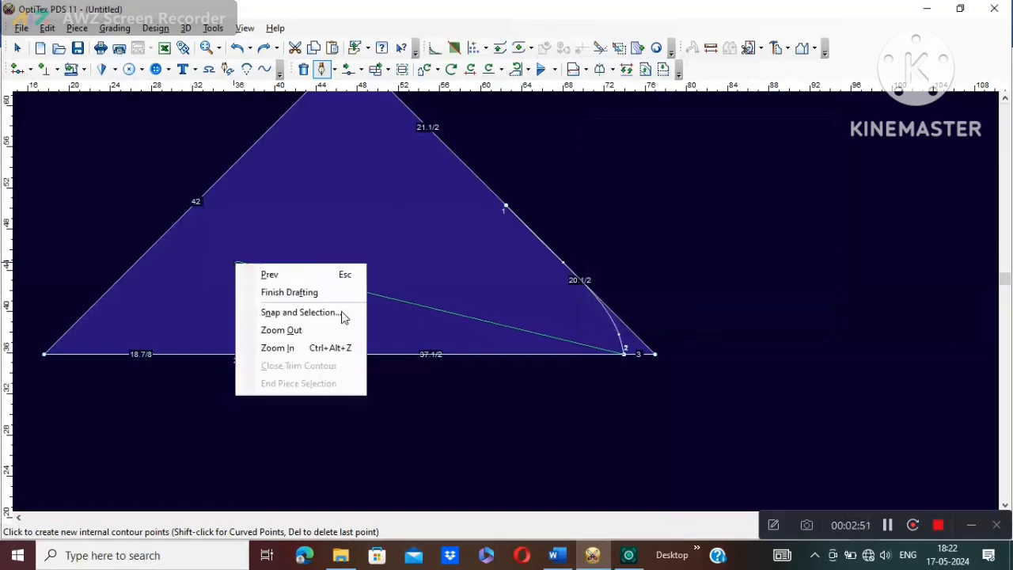
pyautogui.click(297, 308)
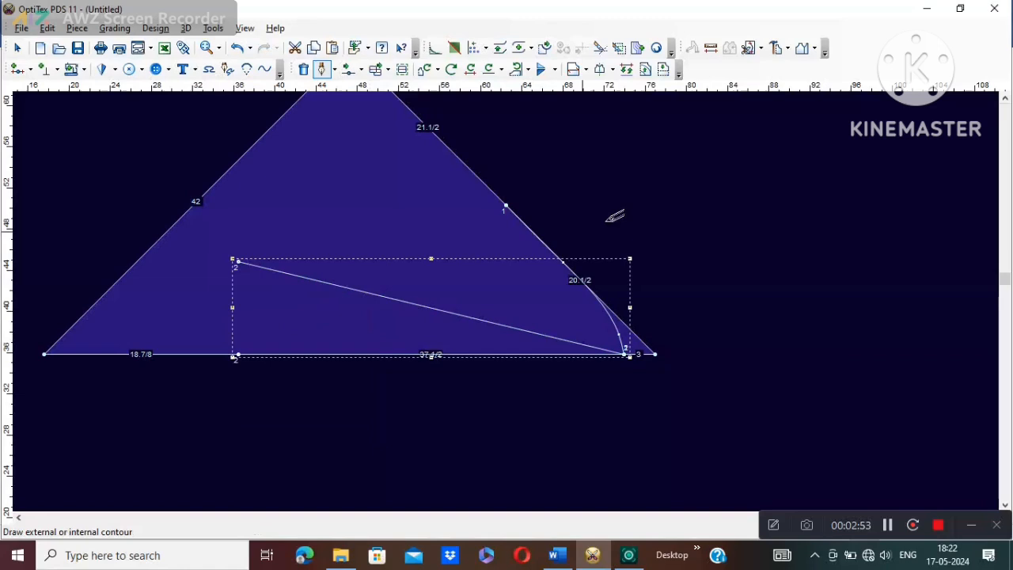
# - Draw a second internal line from the curve's base point to a point offset -37.5 inches horizontally and 15.1/4 inches vertically
pyautogui.click(669, 310)
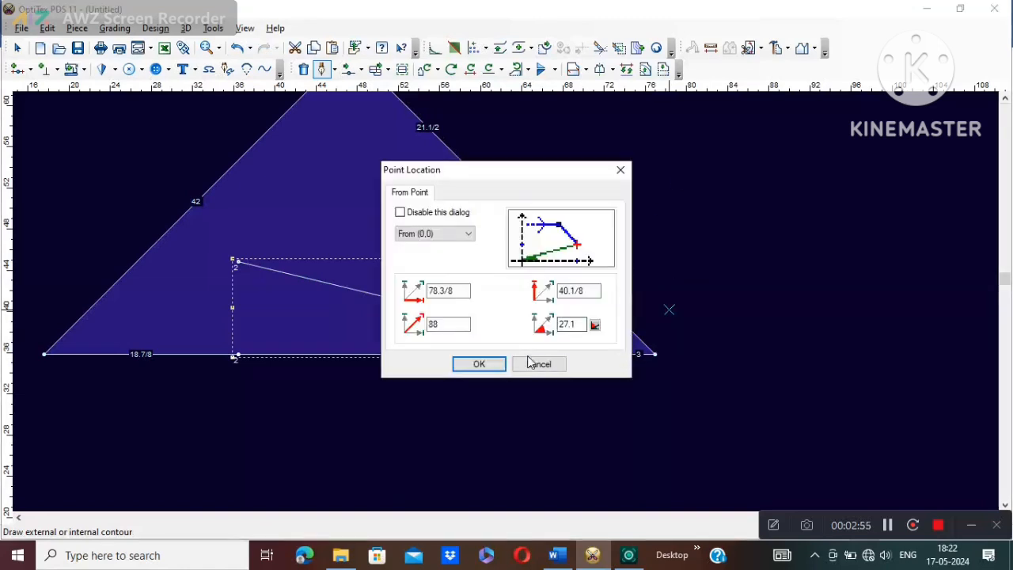
pyautogui.click(530, 363)
pyautogui.click(630, 353)
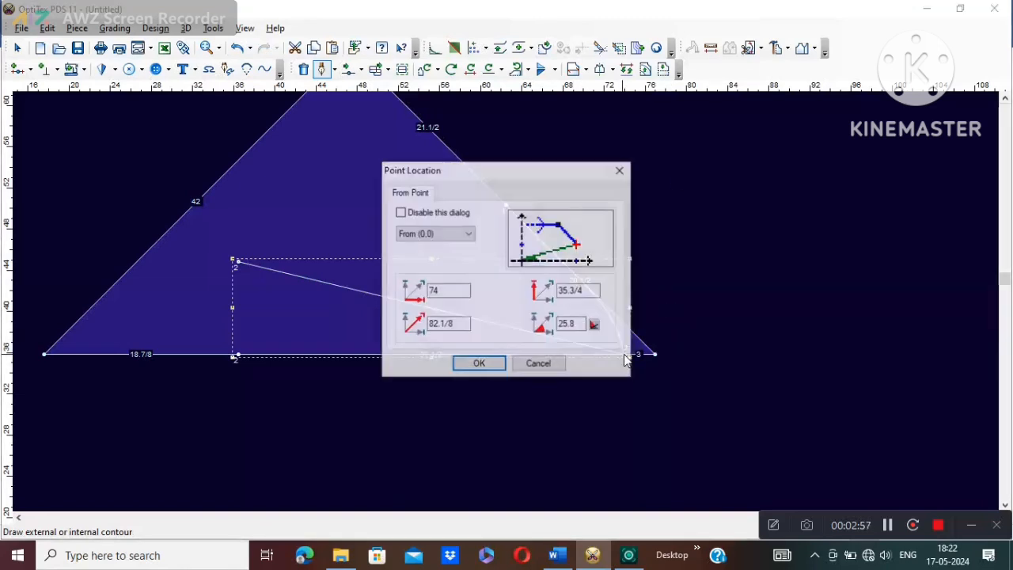
pyautogui.click(479, 363)
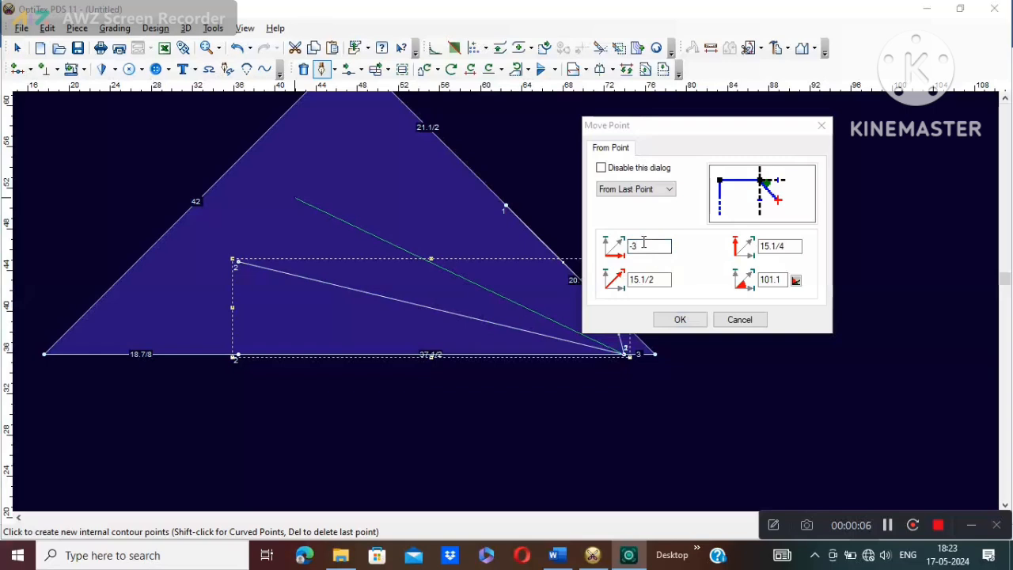
pyautogui.click(643, 246)
pyautogui.write('7.5')
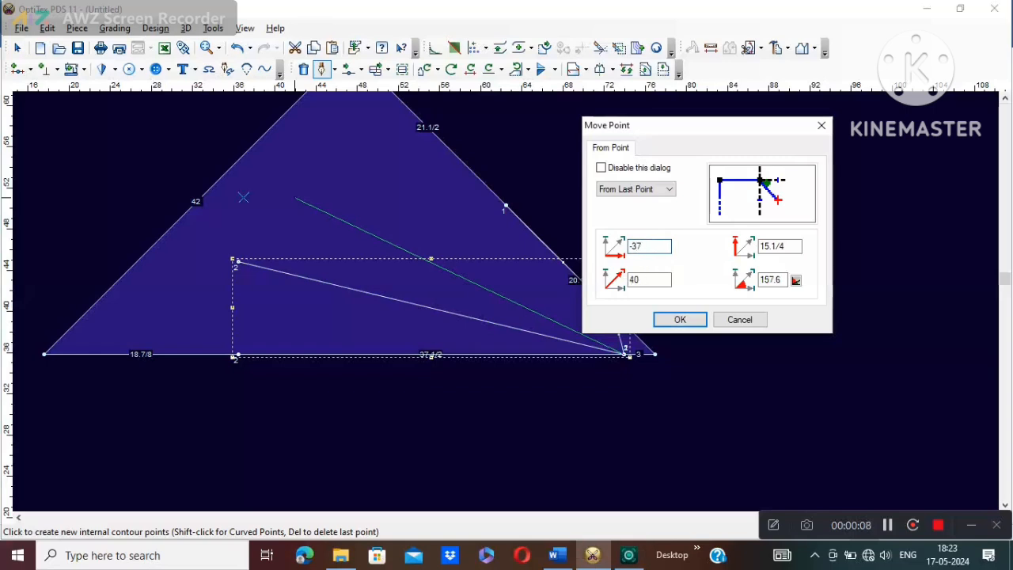
pyautogui.click(680, 319)
pyautogui.rightClick(241, 197)
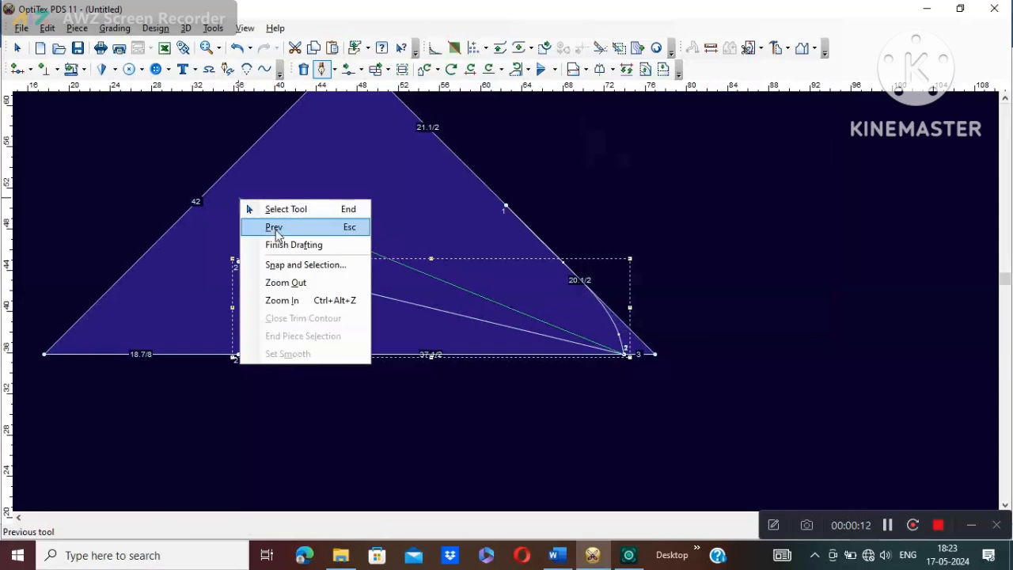
pyautogui.click(296, 245)
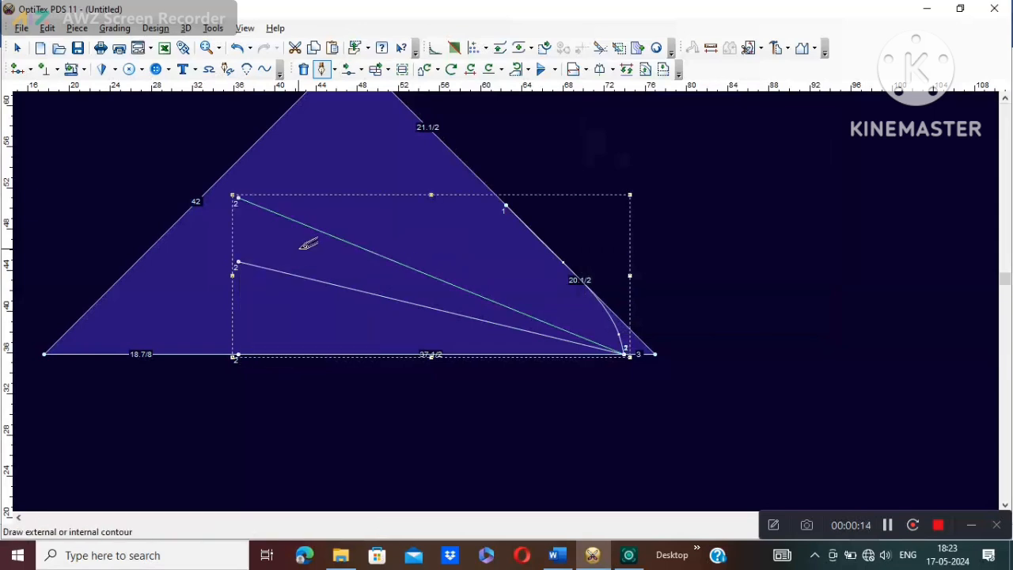
# - Draw a third internal line from the curve's base point to the left slanted edge, placing its end 37.5 inches from the far point
pyautogui.scroll(-2, 444, 266)
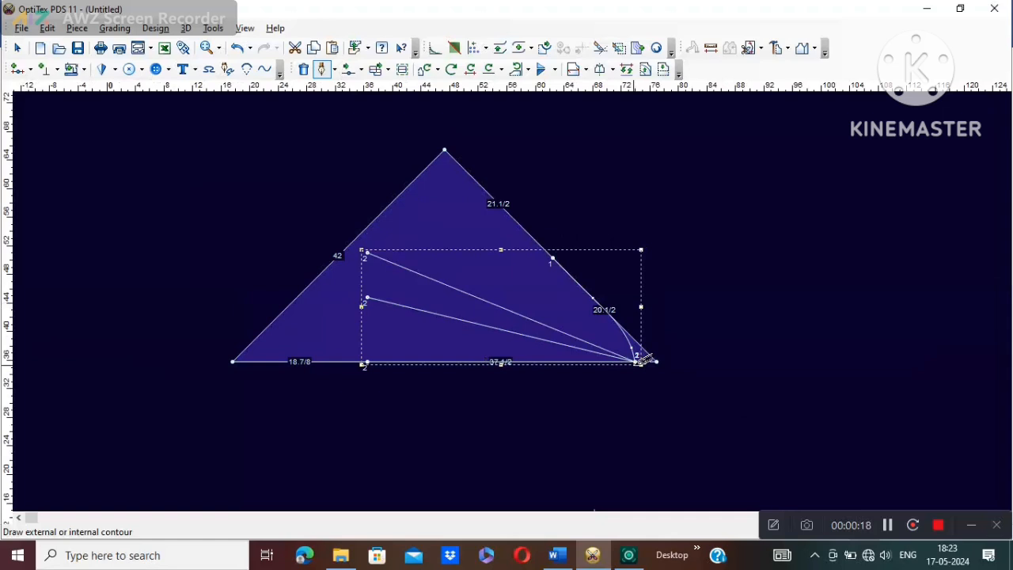
pyautogui.click(643, 358)
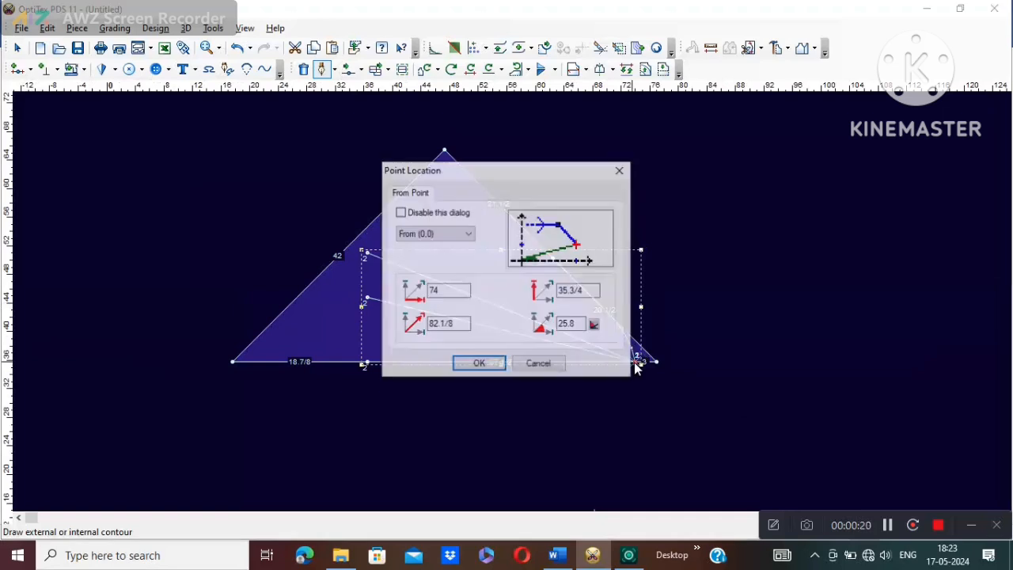
pyautogui.click(478, 364)
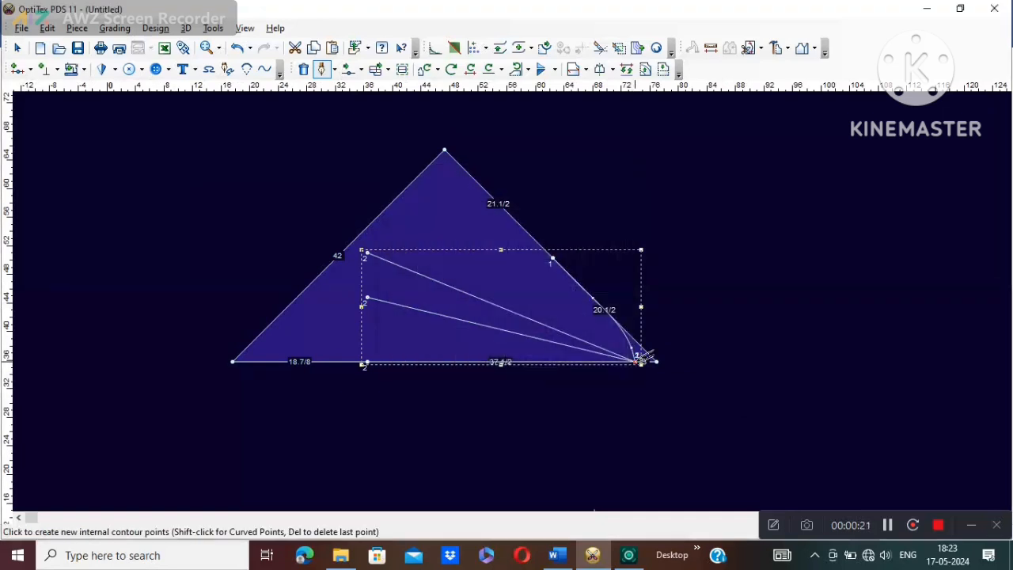
pyautogui.click(420, 179)
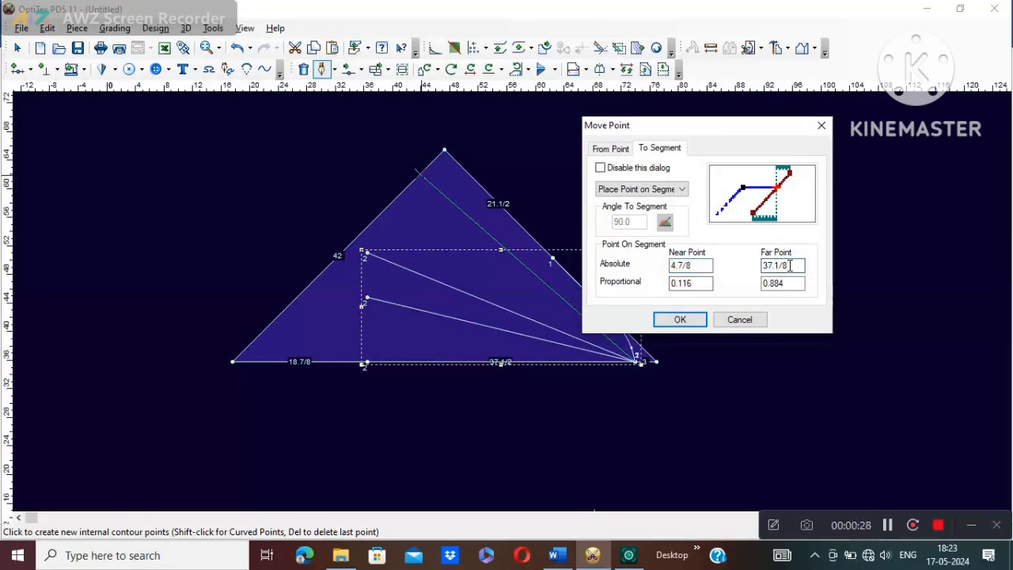
pyautogui.click(789, 266)
pyautogui.press('BackSpace')
pyautogui.press('BackSpace')
pyautogui.press('BackSpace')
pyautogui.press('BackSpace')
pyautogui.write('.5')
pyautogui.click(688, 320)
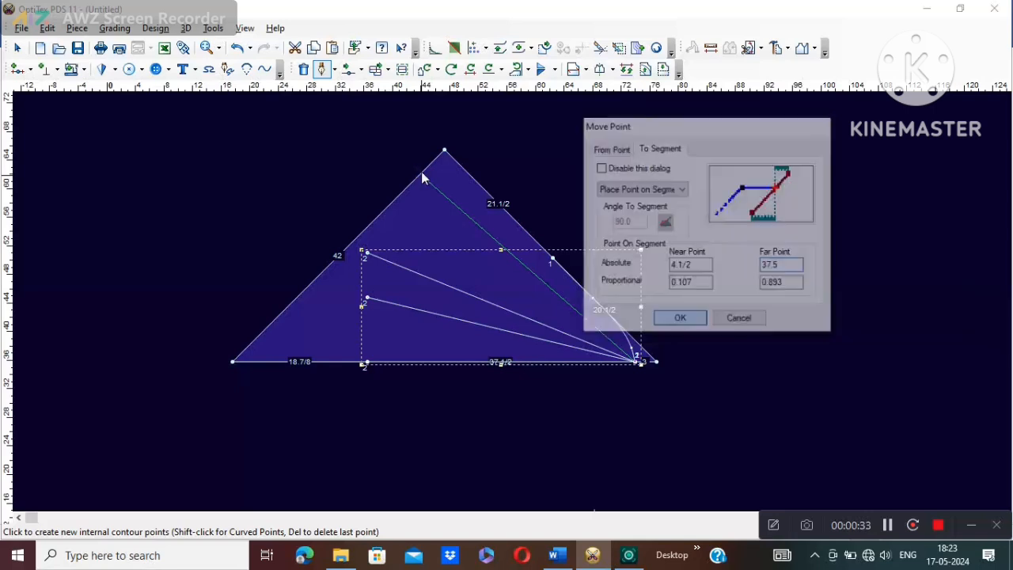
pyautogui.click(511, 315)
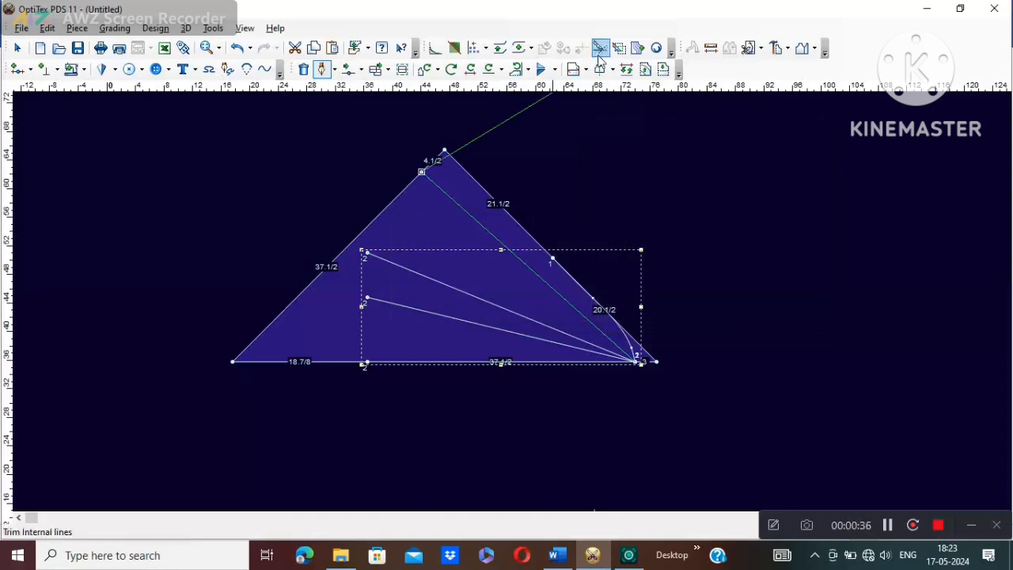
pyautogui.rightClick(598, 54)
pyautogui.click(550, 152)
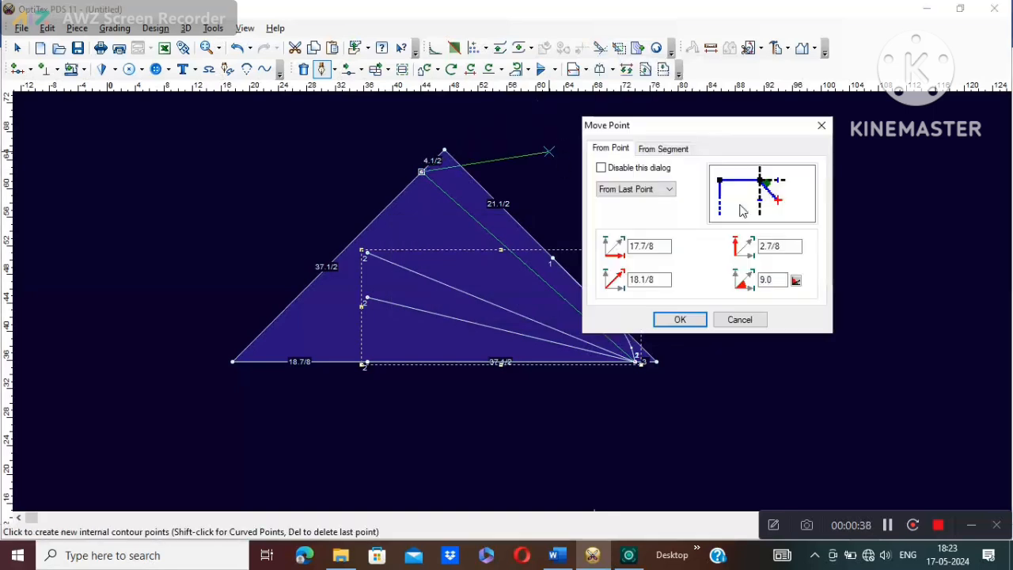
pyautogui.click(820, 127)
pyautogui.rightClick(806, 128)
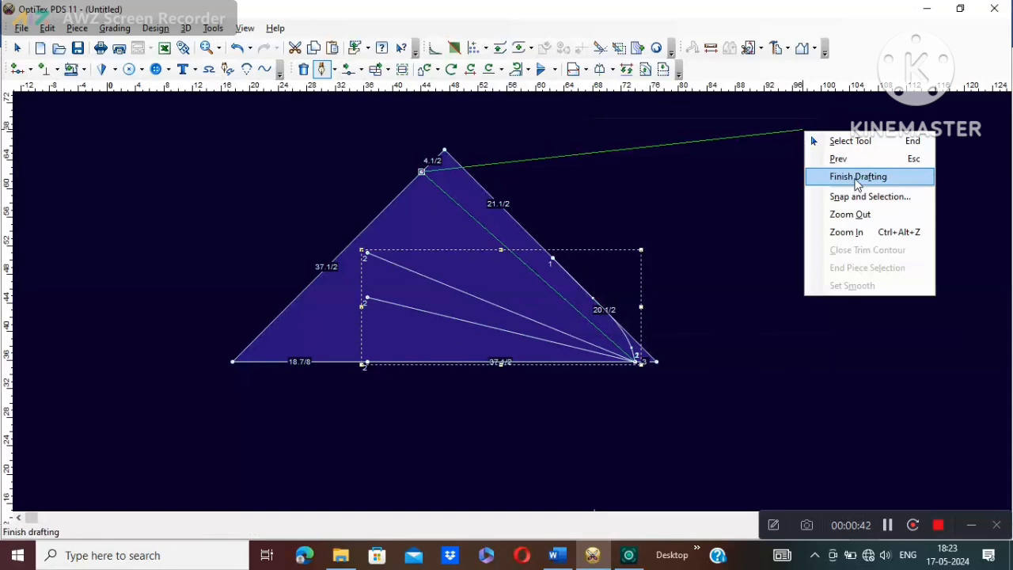
pyautogui.click(833, 172)
pyautogui.scroll(-1, 584, 236)
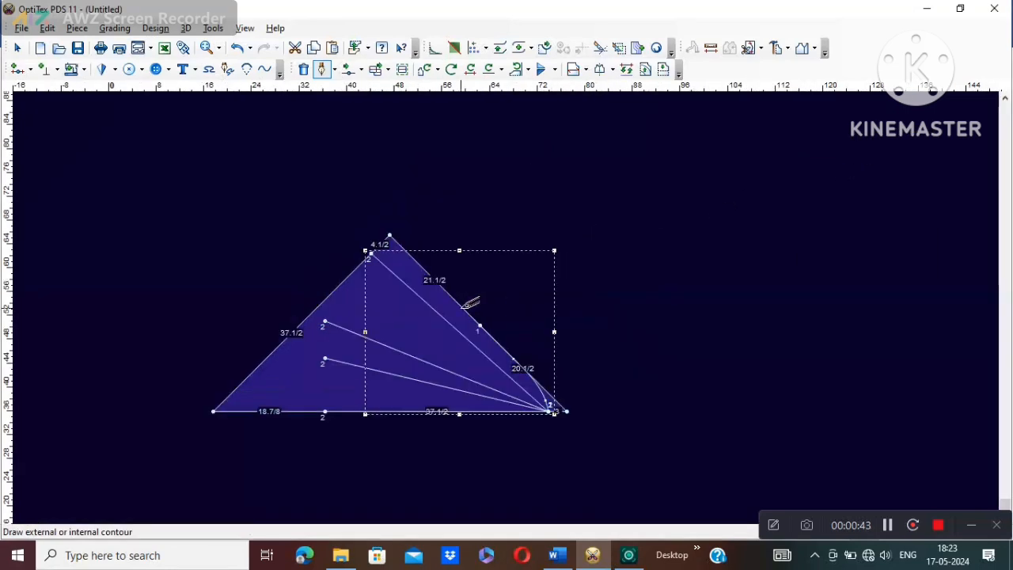
pyautogui.rightClick(696, 239)
pyautogui.click(768, 258)
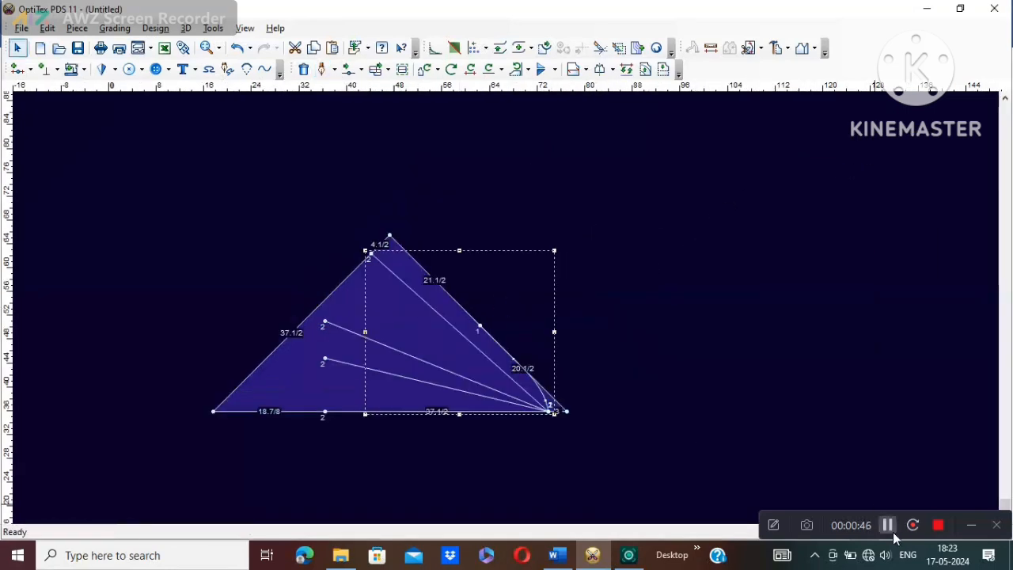
# - Draw an internal hem contour from the base line's 37.1/2-inch point to the radiating line ends, using offsets (0, 9), (7.3/4, 13.3/4) and (3.5/8, 4.1/8)
pyautogui.click(892, 532)
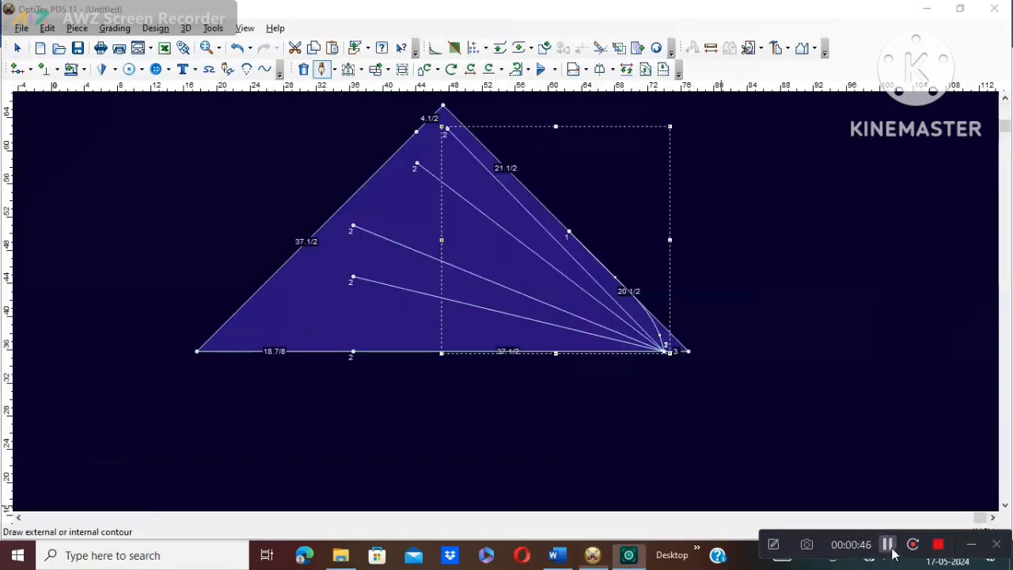
pyautogui.click(354, 350)
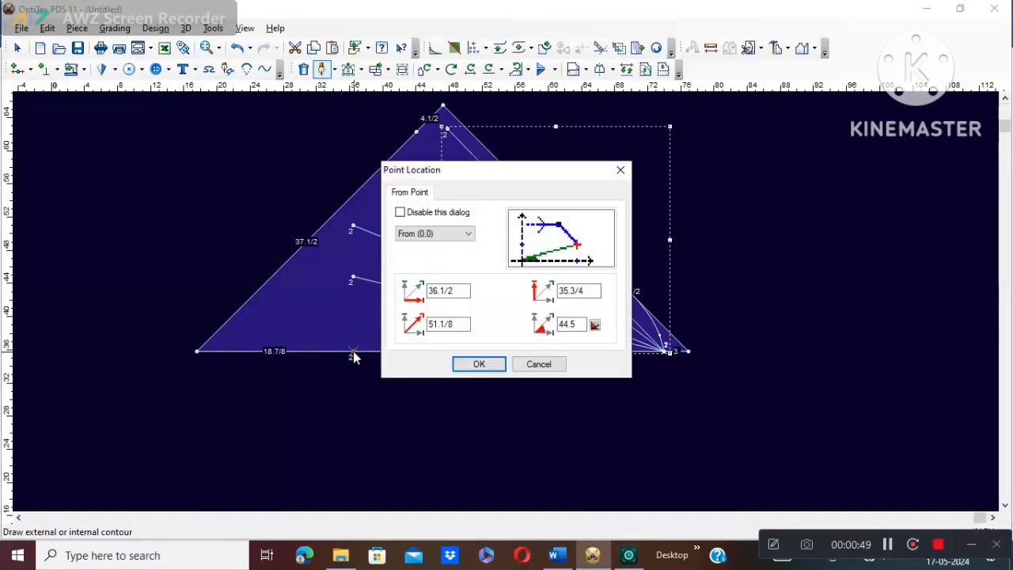
pyautogui.click(480, 365)
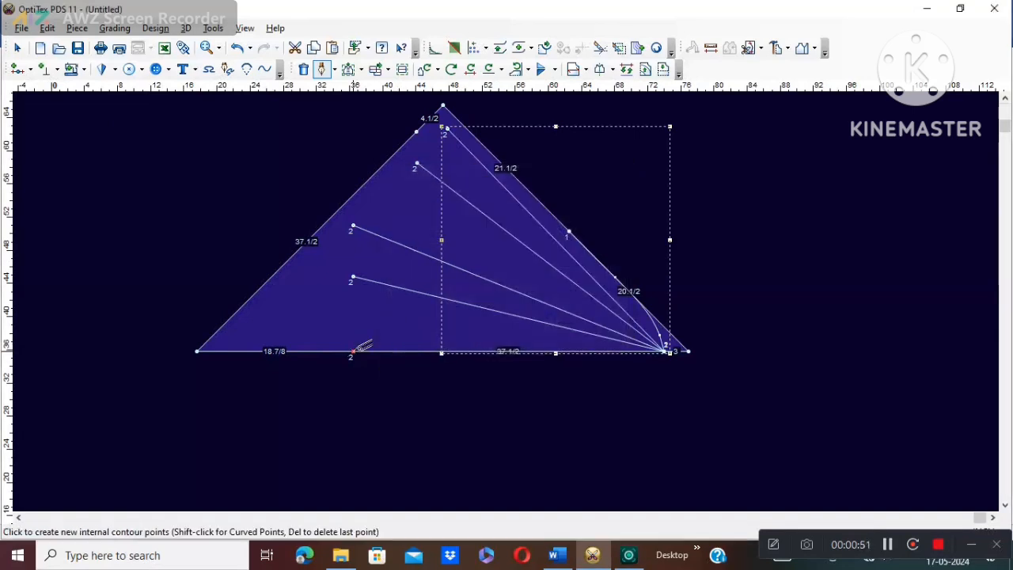
pyautogui.click(353, 273)
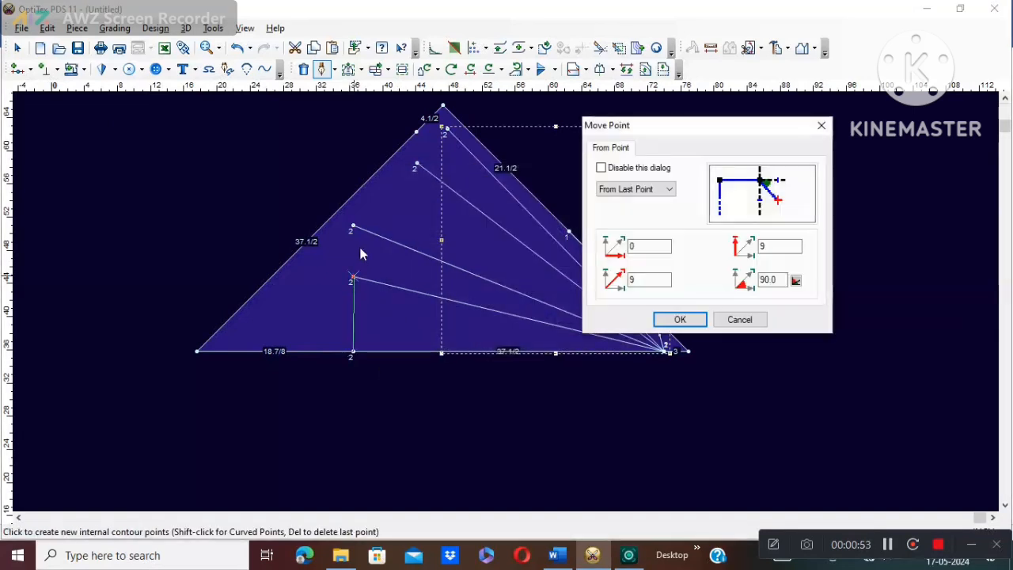
pyautogui.click(678, 319)
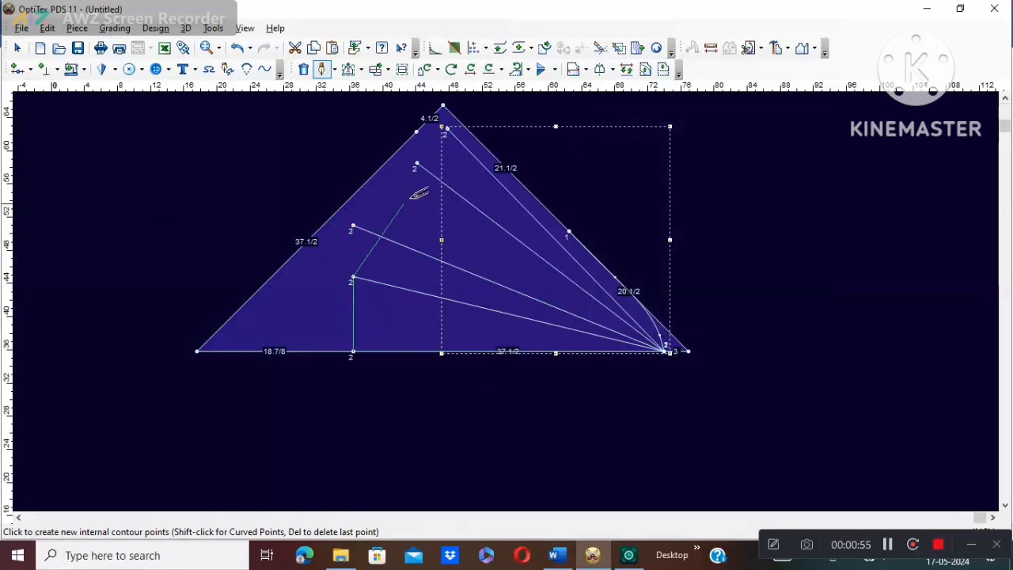
pyautogui.click(417, 166)
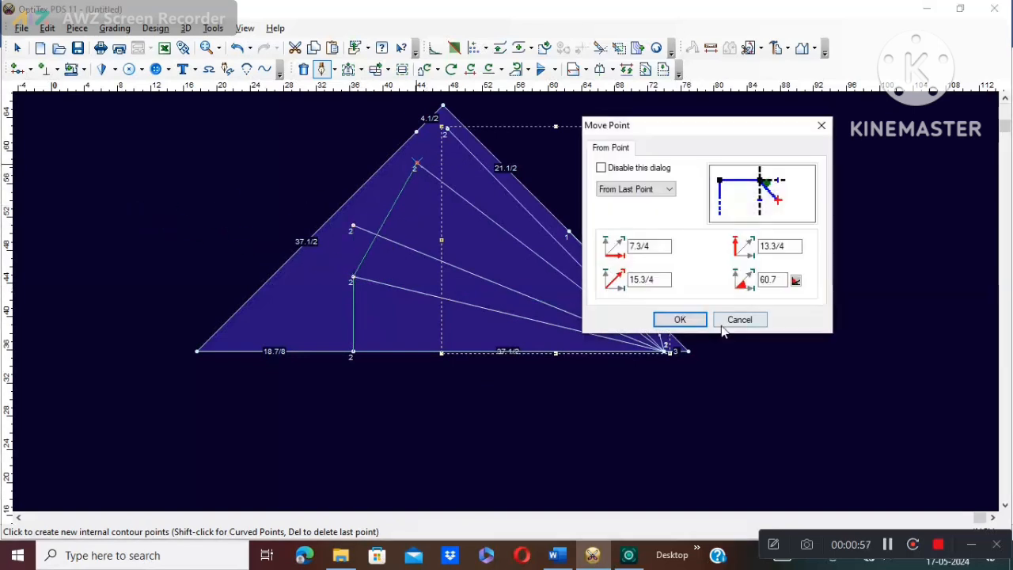
pyautogui.click(677, 318)
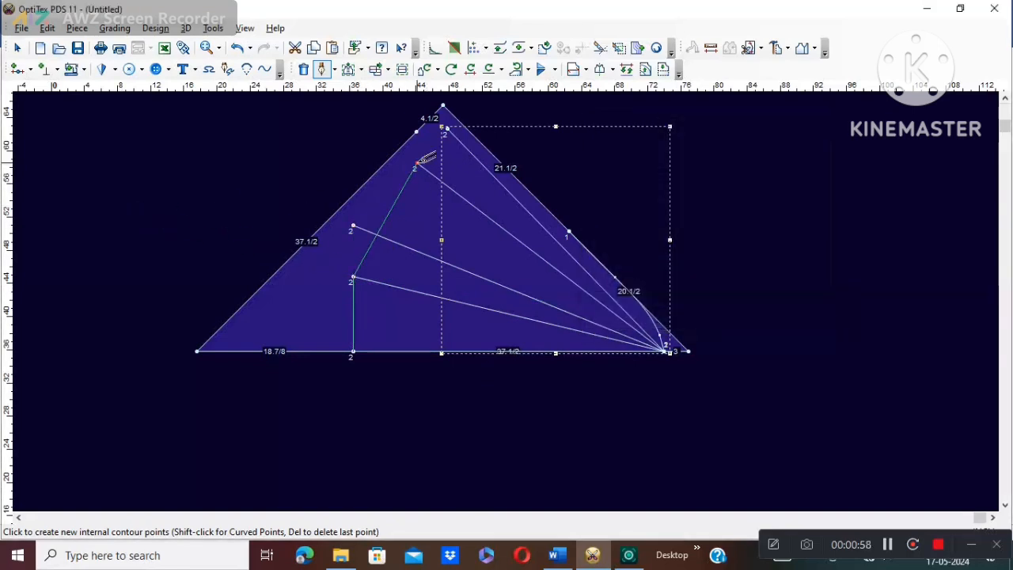
pyautogui.click(454, 123)
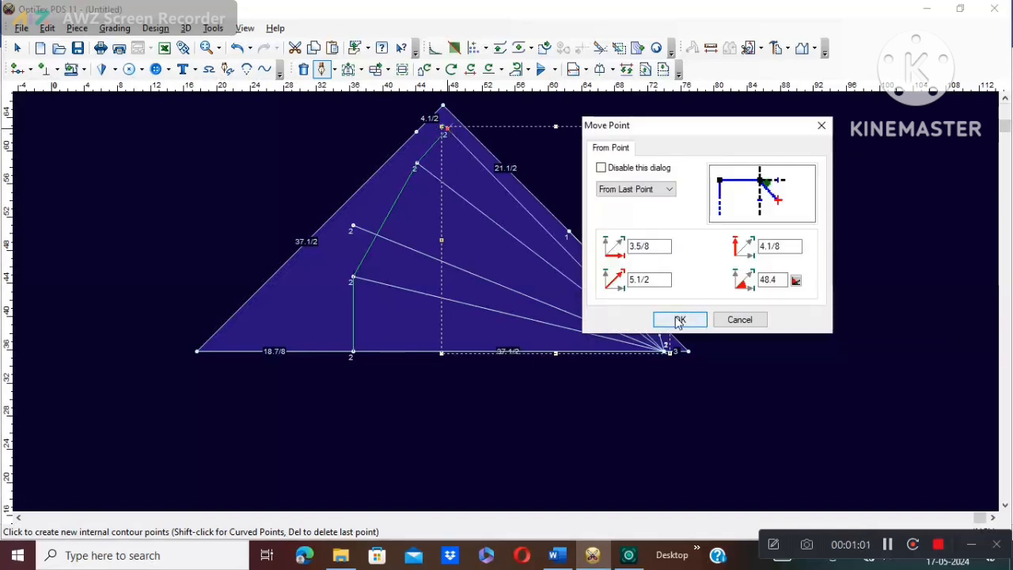
pyautogui.click(675, 319)
pyautogui.rightClick(448, 135)
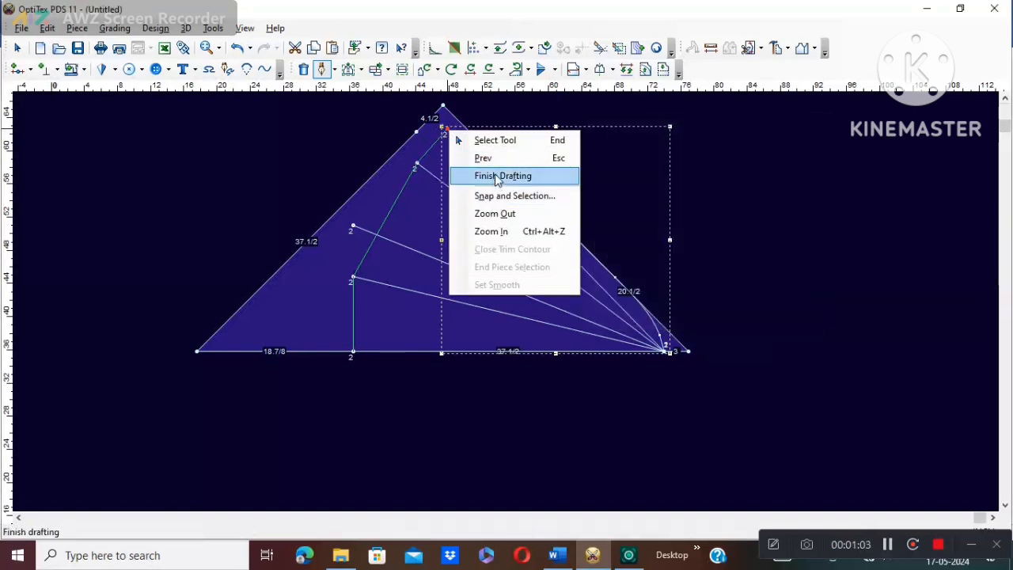
pyautogui.click(497, 174)
pyautogui.rightClick(709, 184)
pyautogui.click(724, 191)
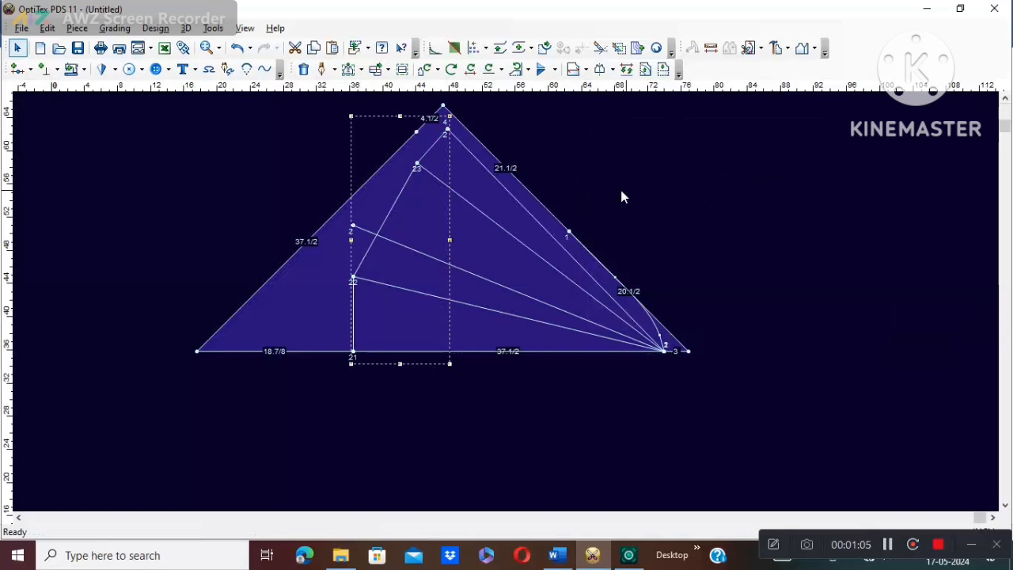
# - Try to turn the point at the lowest radiating line's hem end into a curve point through its properties
pyautogui.moveTo(381, 238); pyautogui.dragTo(507, 306, button='middle')
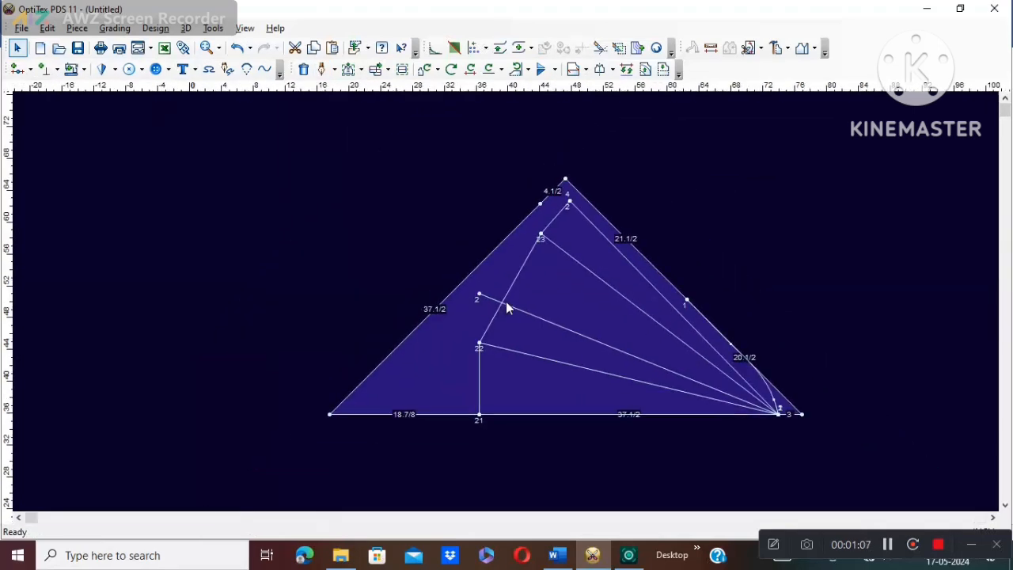
pyautogui.click(480, 344)
pyautogui.doubleClick(479, 344)
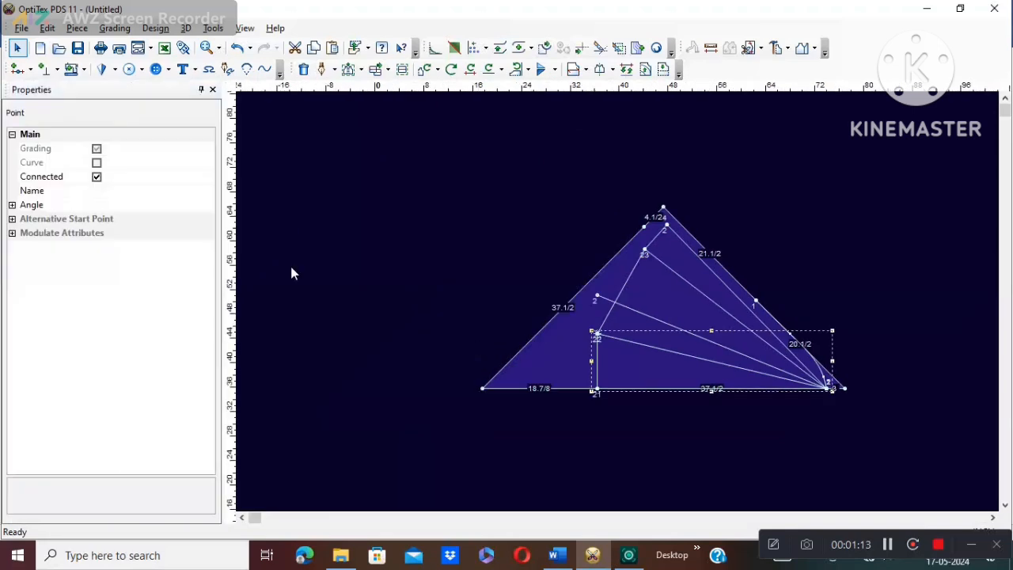
pyautogui.click(96, 165)
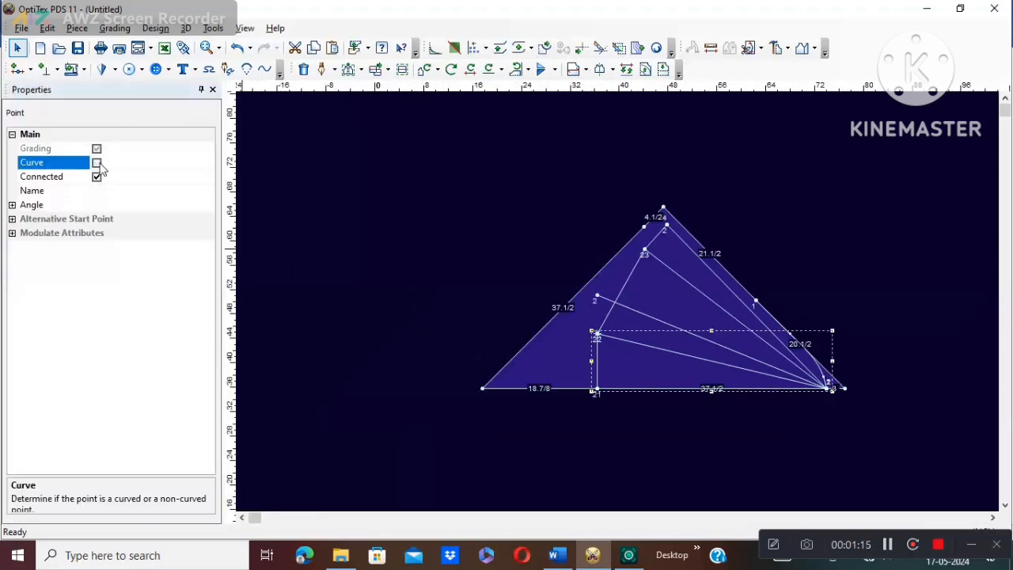
pyautogui.click(212, 90)
# - Add a curve point on the hem contour's long slanted segment and move it slightly outward to bow the segment
pyautogui.scroll(1, 546, 286)
pyautogui.click(509, 304)
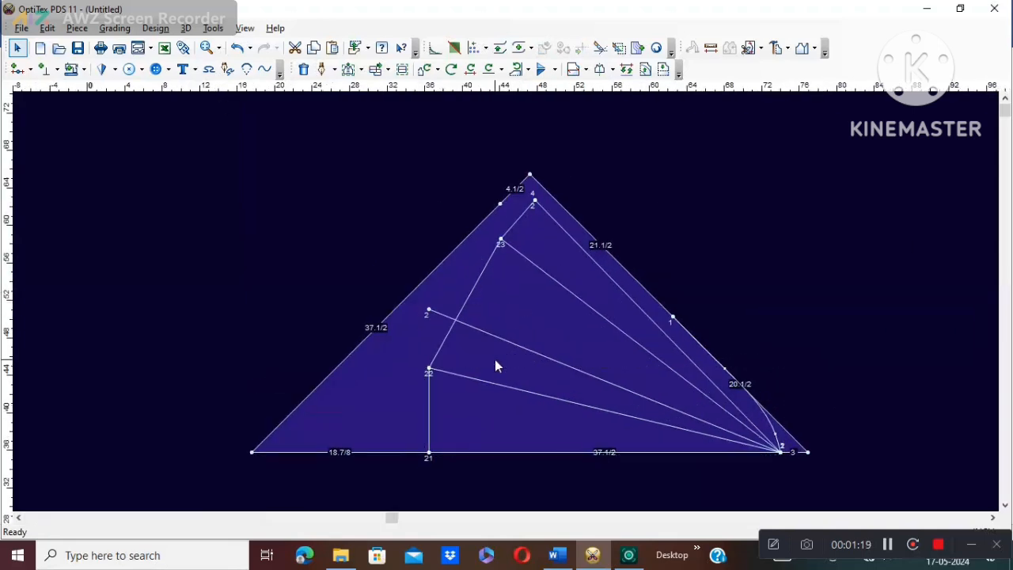
pyautogui.press('m')
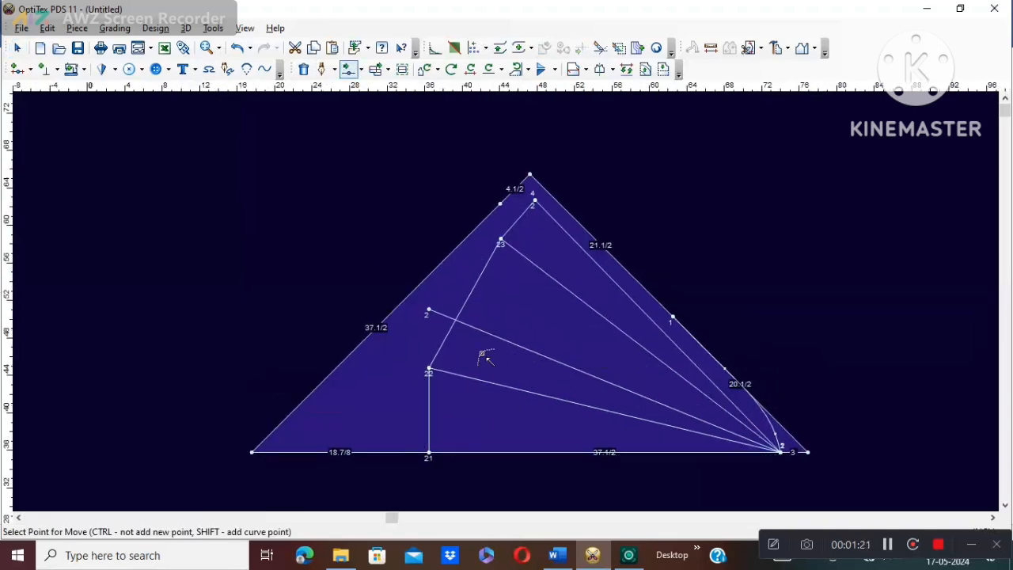
pyautogui.click(460, 315)
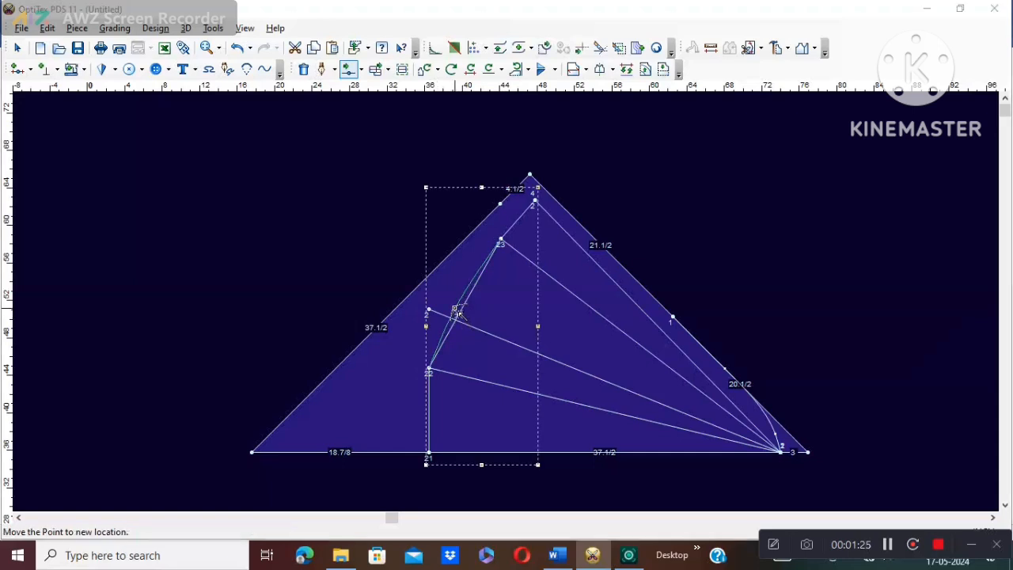
pyautogui.click(455, 310)
pyautogui.click(681, 318)
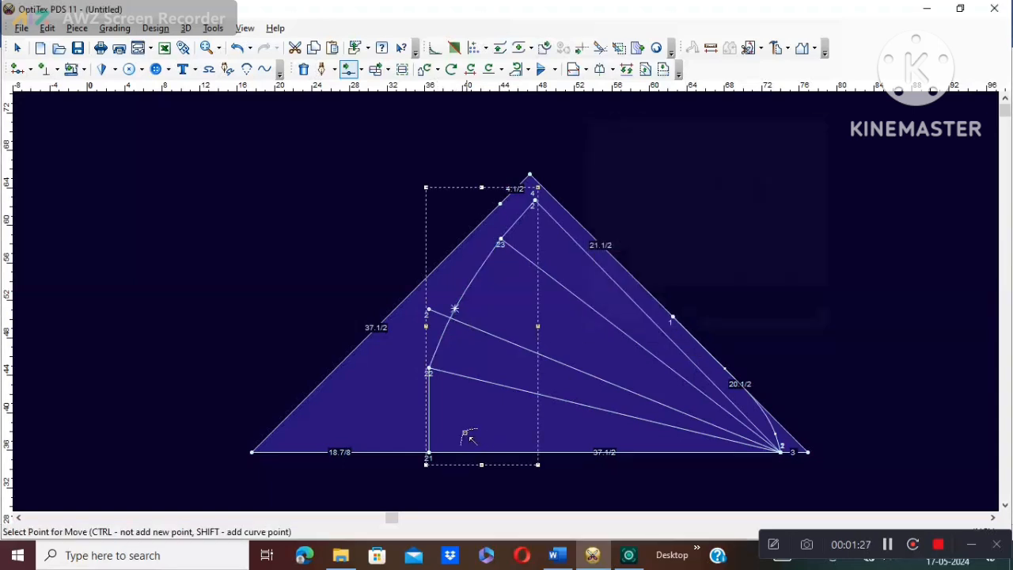
# - Add a curve point on the hem contour's vertical segment and move it by -1/8 inch horizontally and 0 vertically
pyautogui.click(433, 419)
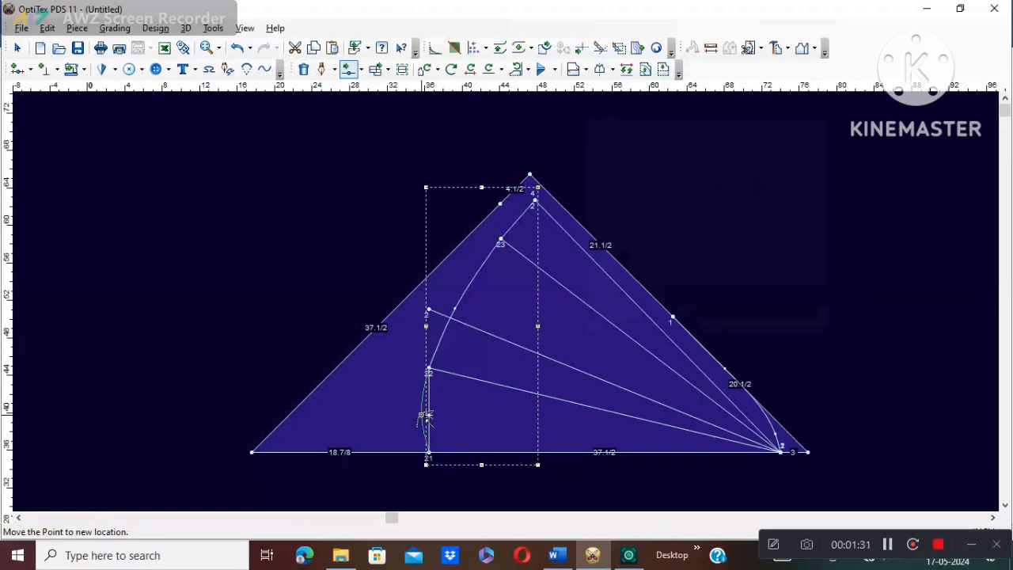
pyautogui.click(428, 415)
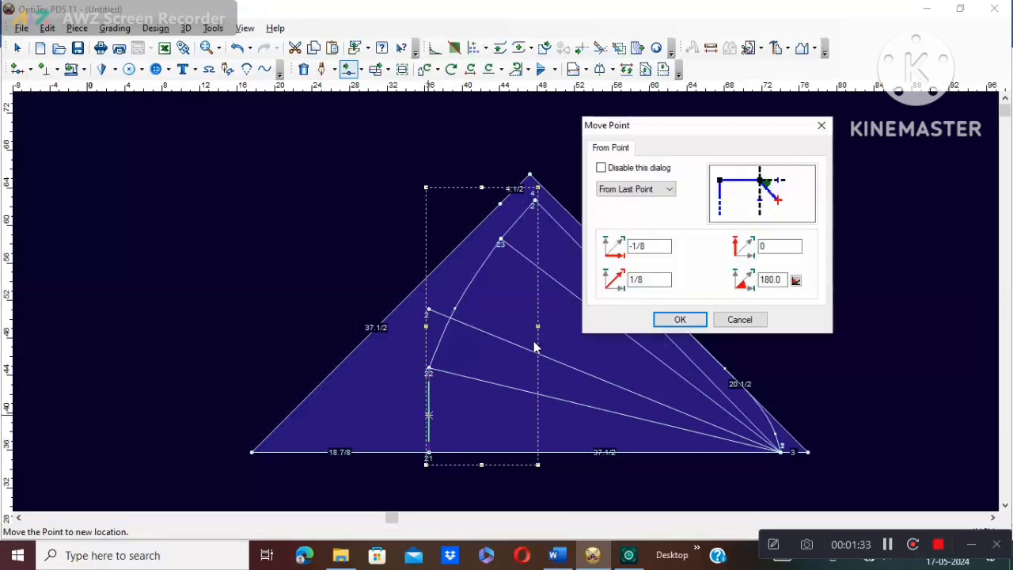
pyautogui.click(658, 319)
pyautogui.scroll(1, 499, 325)
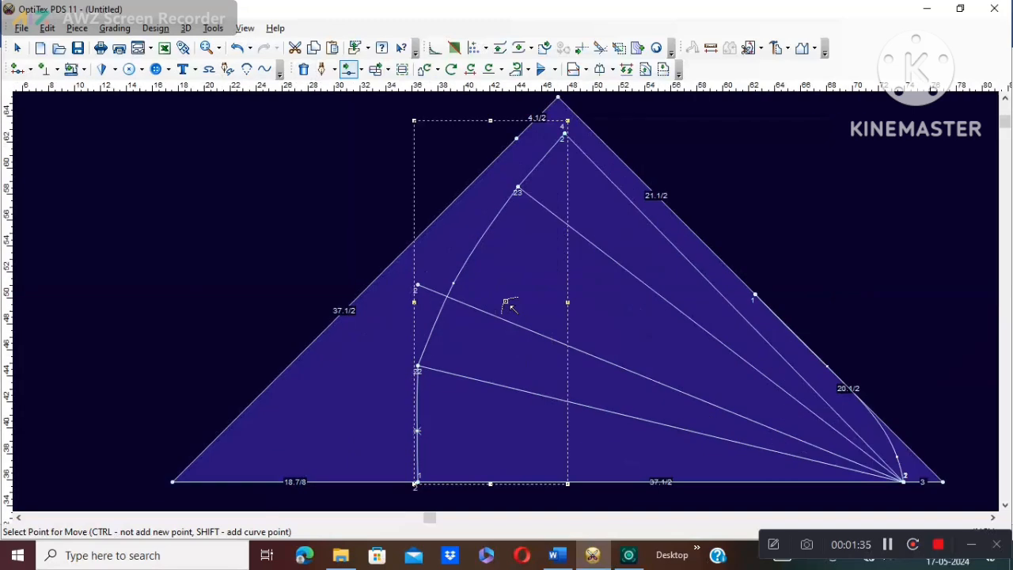
pyautogui.click(276, 188)
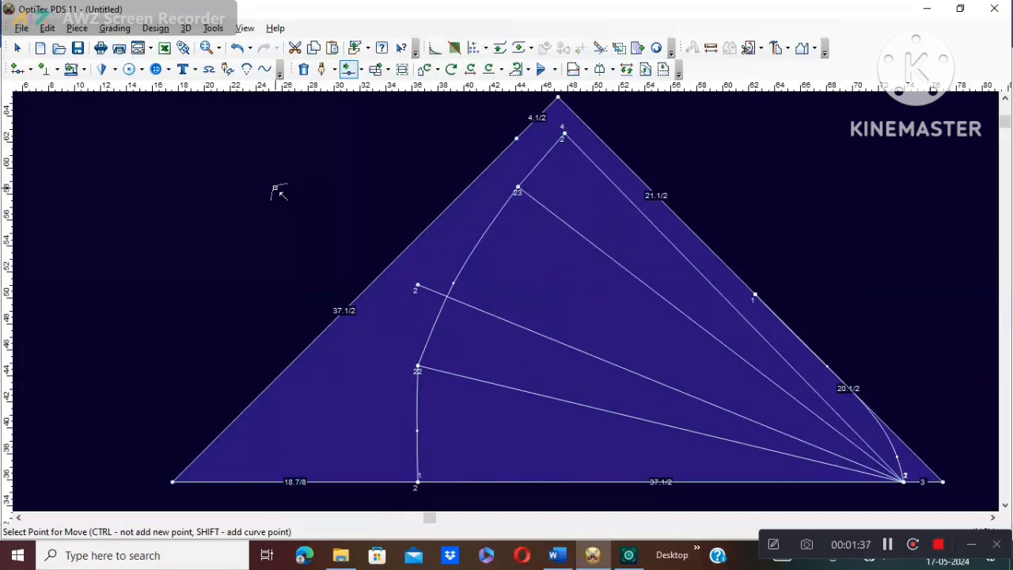
pyautogui.rightClick(278, 194)
pyautogui.click(297, 199)
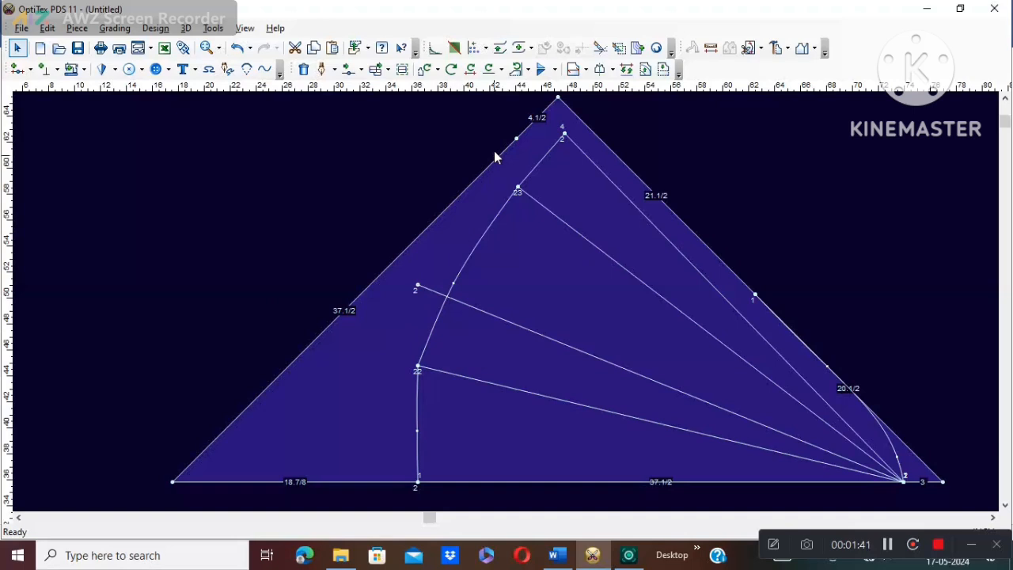
# - Trim the end of the second-lowest radiating line that extends beyond the hem curve
pyautogui.click(601, 50)
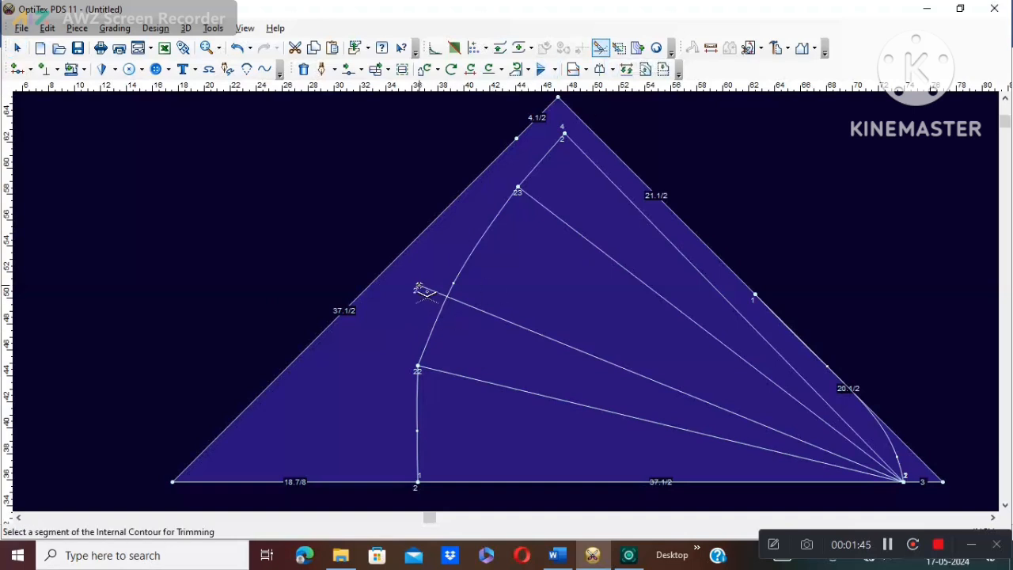
pyautogui.click(421, 289)
pyautogui.rightClick(767, 155)
pyautogui.click(780, 160)
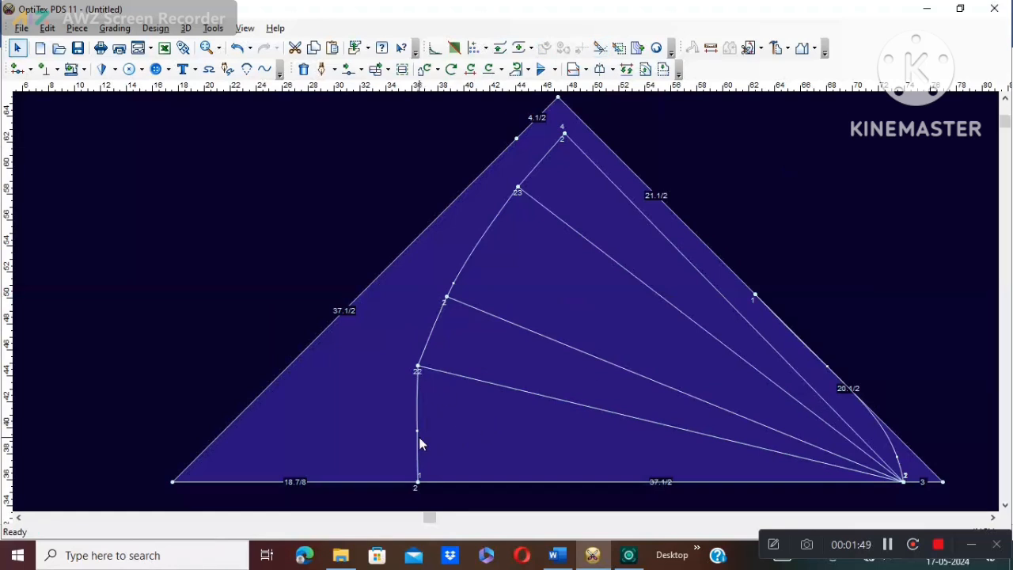
# - Move the curve point on the hem contour's lower segment by another -1/4 inch horizontally and 0 vertically
pyautogui.press('m')
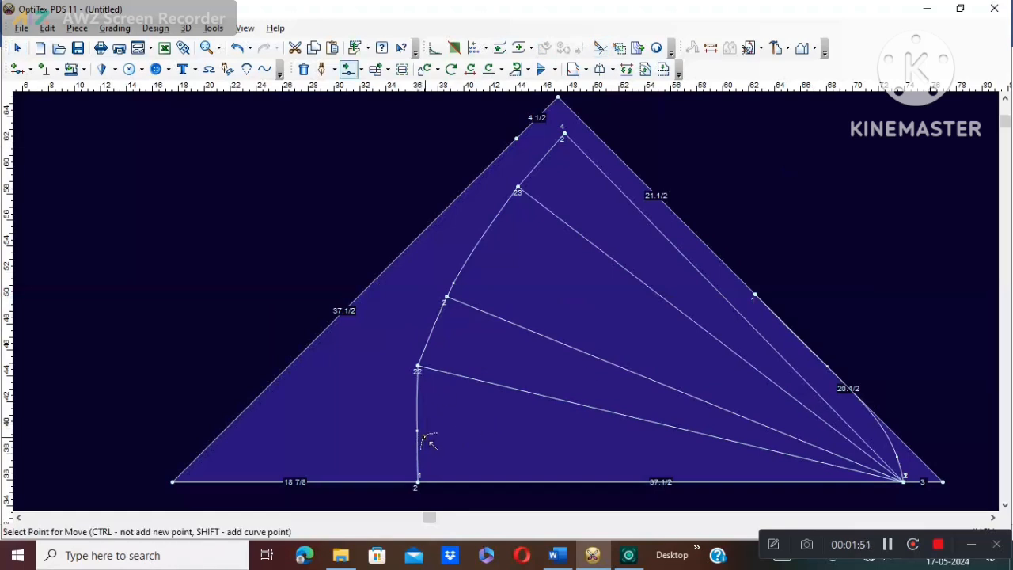
pyautogui.click(418, 432)
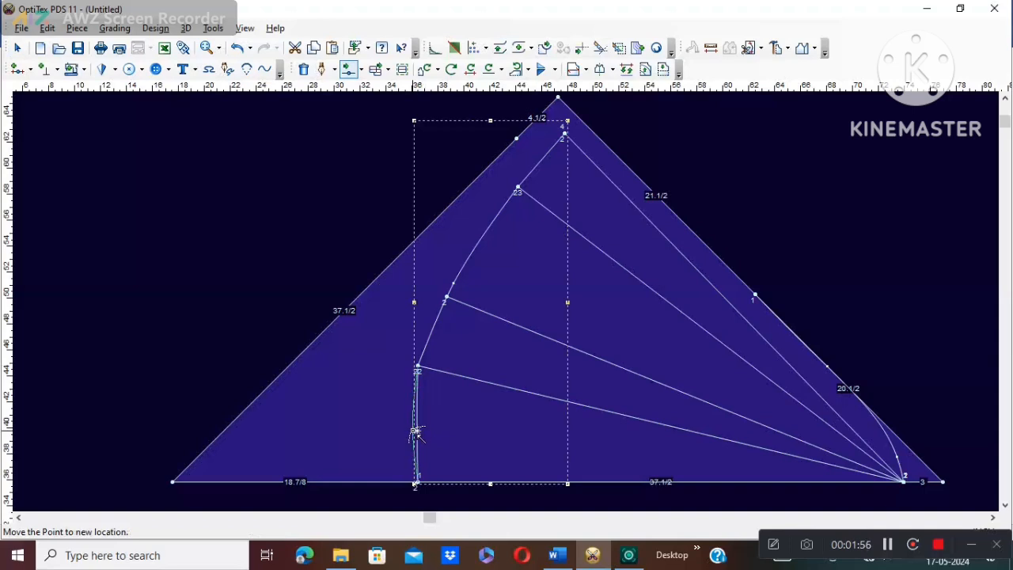
pyautogui.click(416, 431)
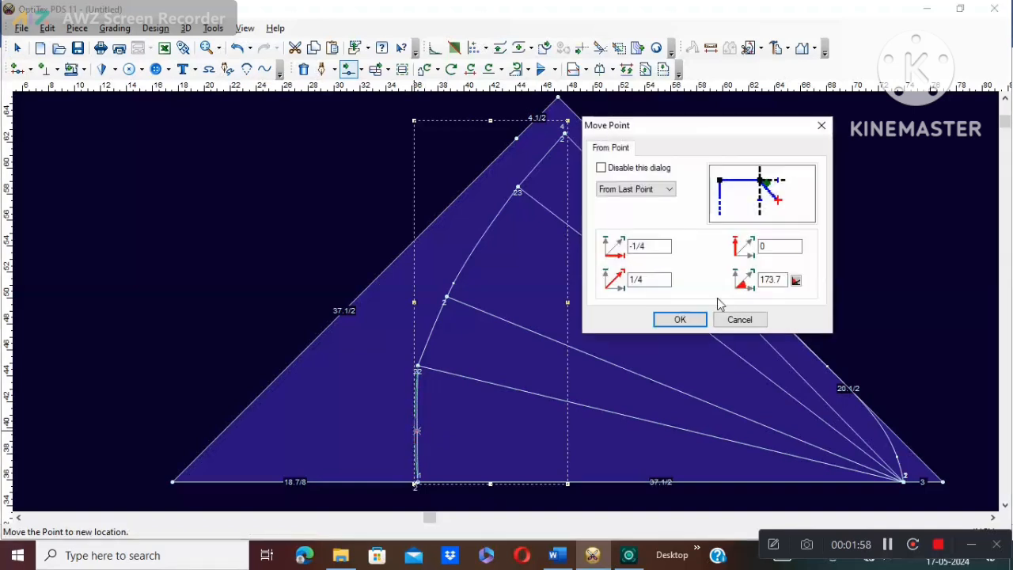
pyautogui.click(680, 319)
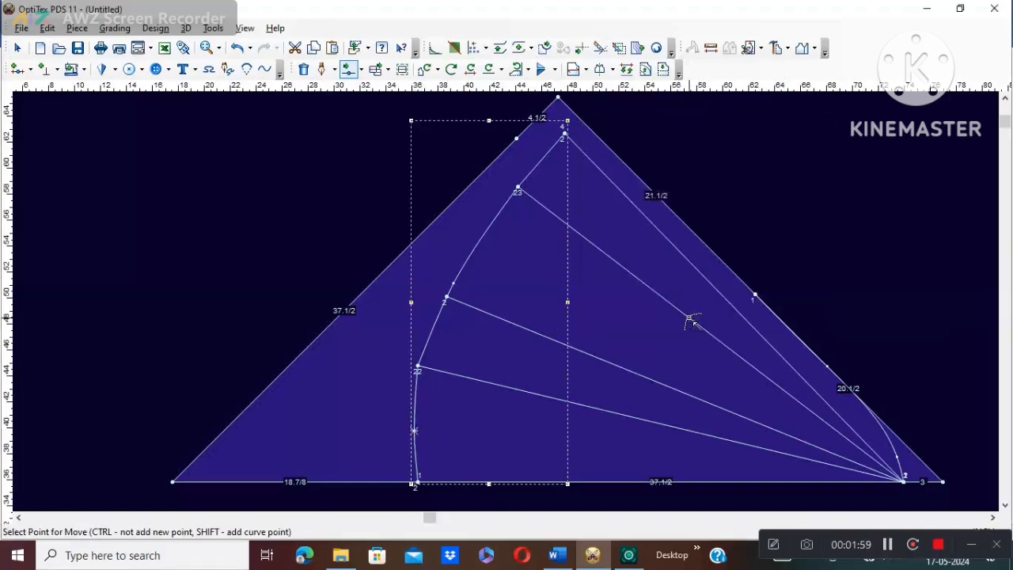
pyautogui.rightClick(287, 224)
pyautogui.click(337, 246)
pyautogui.scroll(-2, 655, 435)
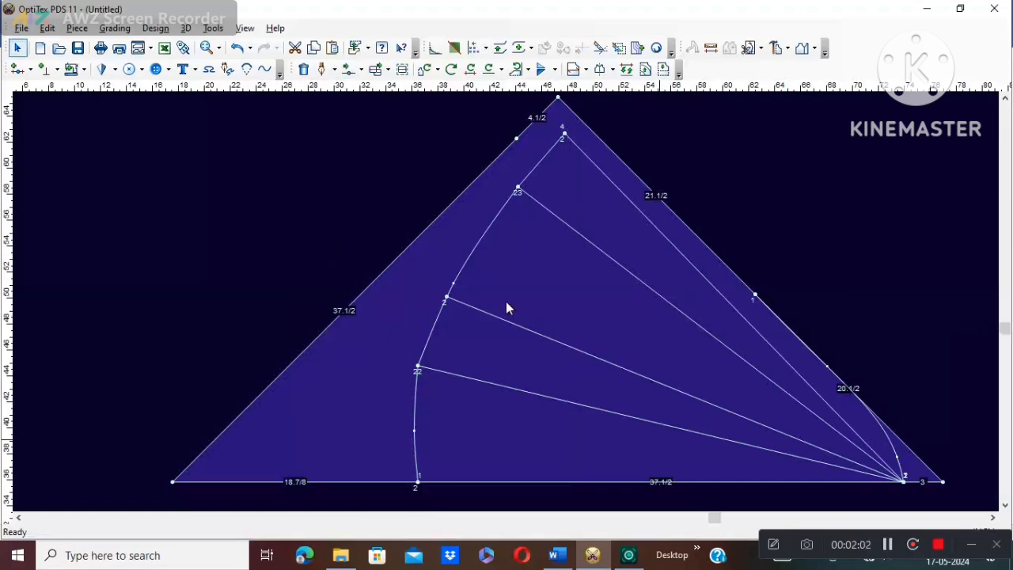
pyautogui.scroll(2, 572, 290)
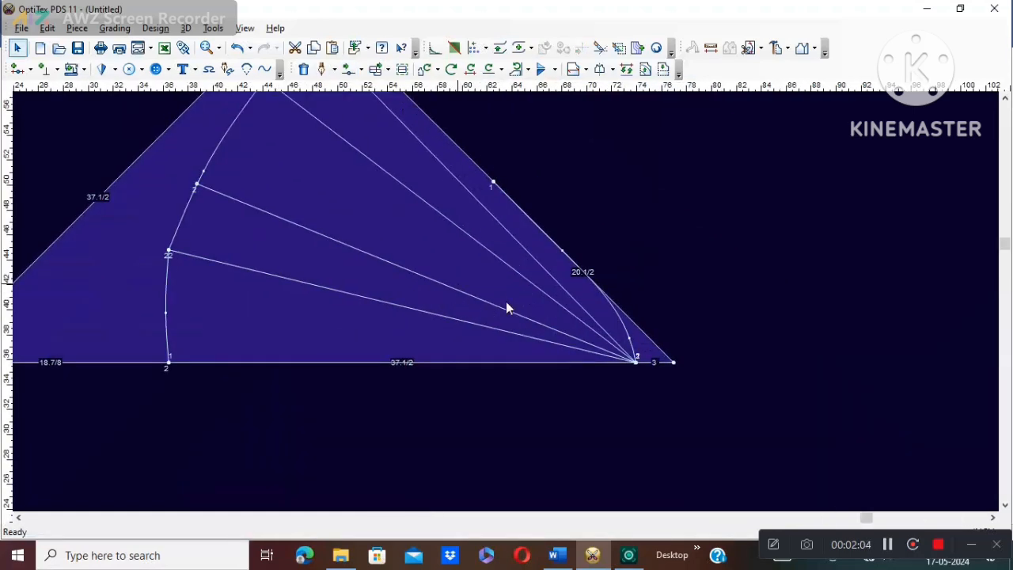
pyautogui.scroll(-2, 507, 308)
pyautogui.scroll(2, 487, 286)
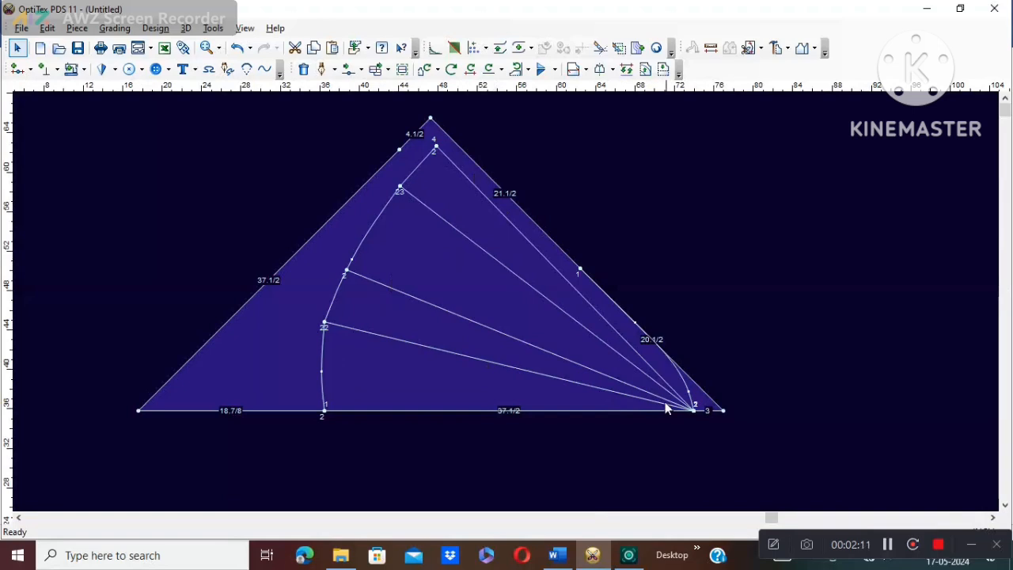
pyautogui.click(888, 544)
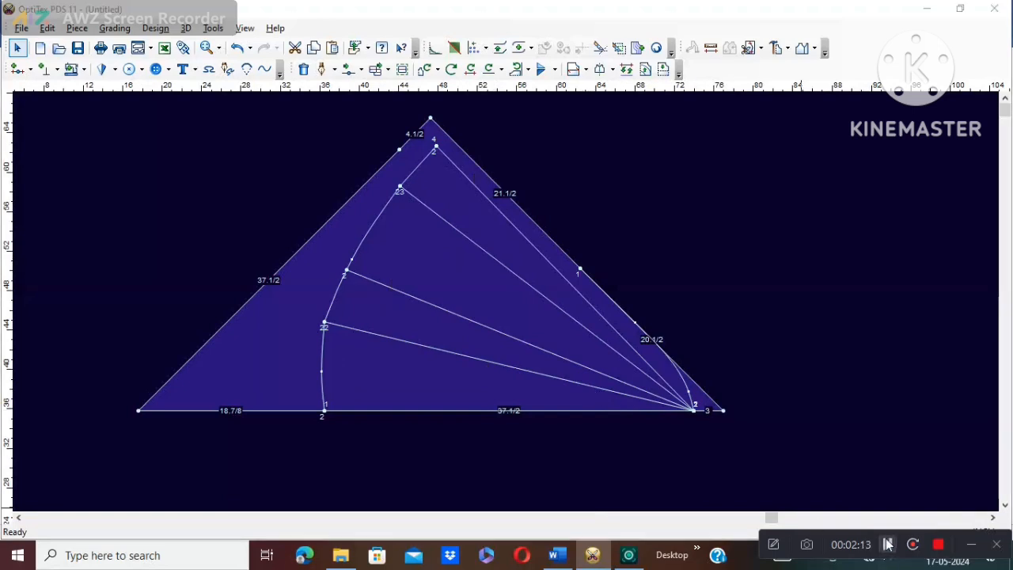
# - Delete the radiating guide lines that run from the hem curve to the triangle's lower-right corner
pyautogui.click(428, 347)
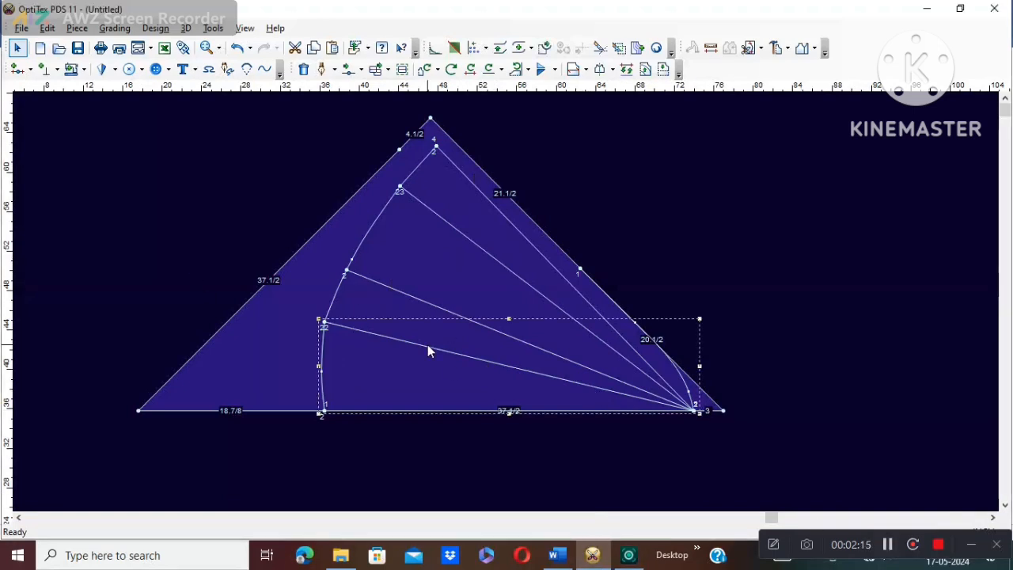
pyautogui.press('Delete')
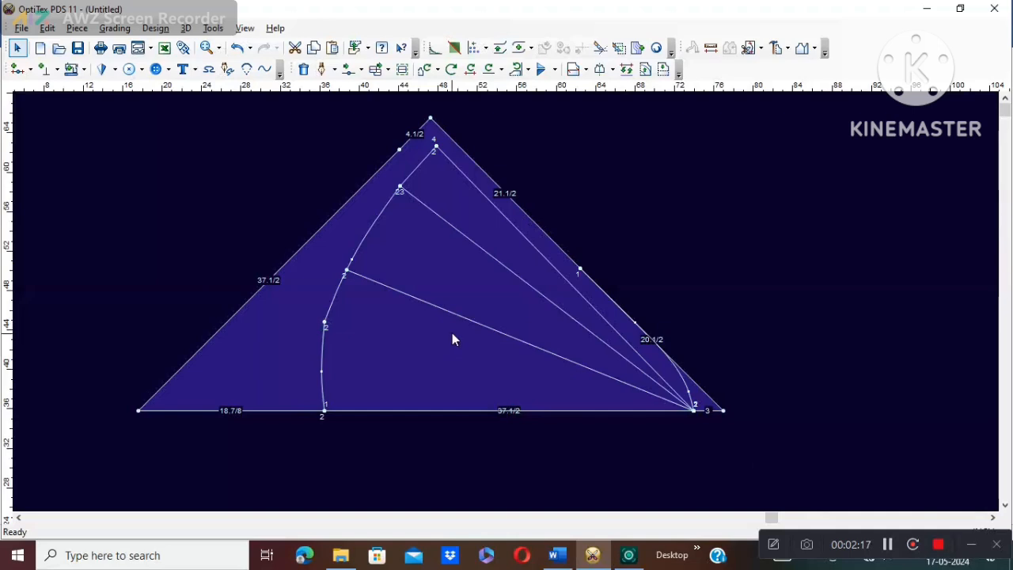
pyautogui.click(303, 69)
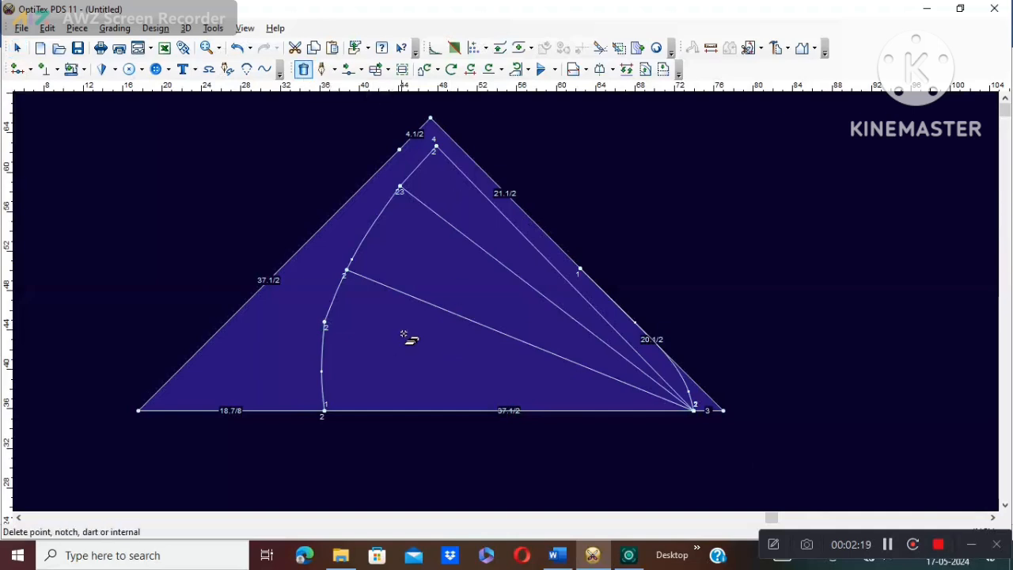
pyautogui.click(430, 311)
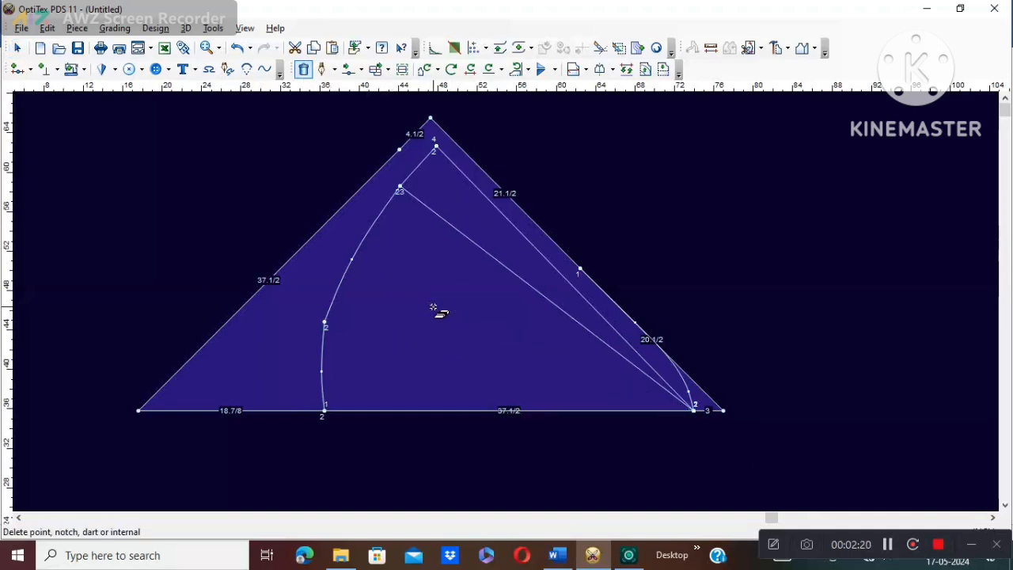
pyautogui.click(472, 242)
pyautogui.rightClick(648, 182)
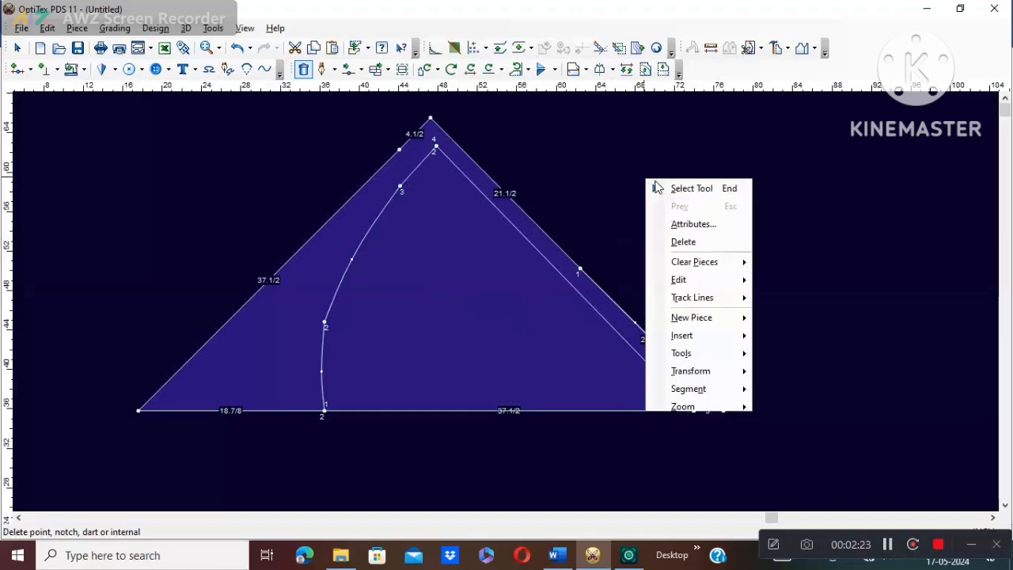
pyautogui.click(657, 188)
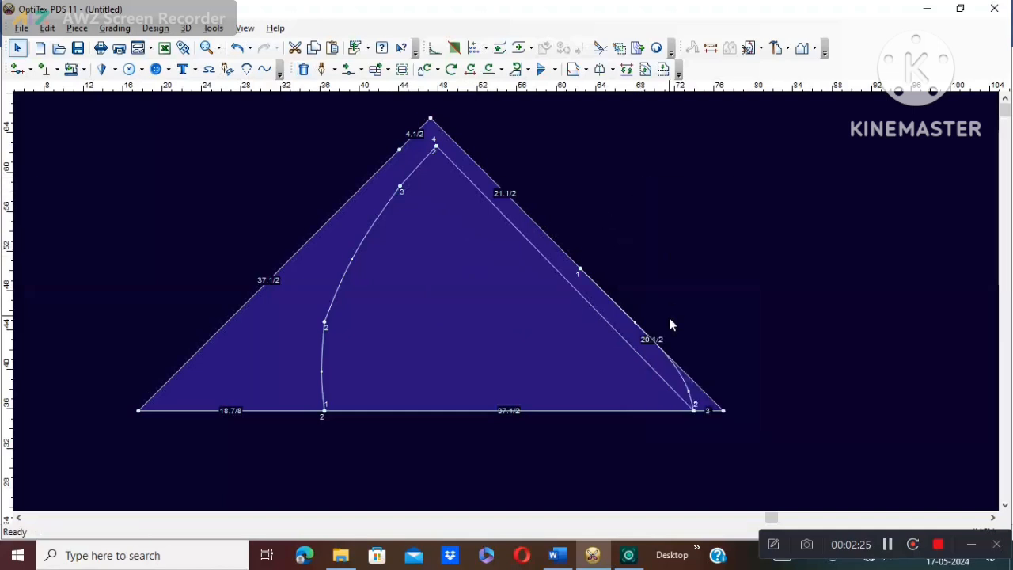
pyautogui.click(303, 69)
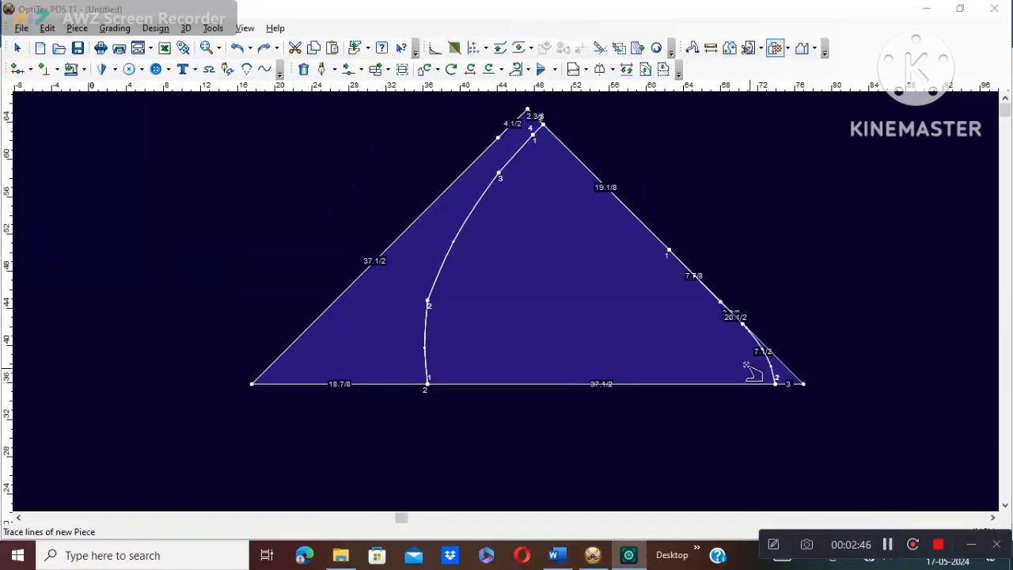
# - Trace a new piece from the 37 1/2 base line, the hem curve, the slanted right edge and the right-corner curve
pyautogui.click(589, 385)
pyautogui.click(426, 342)
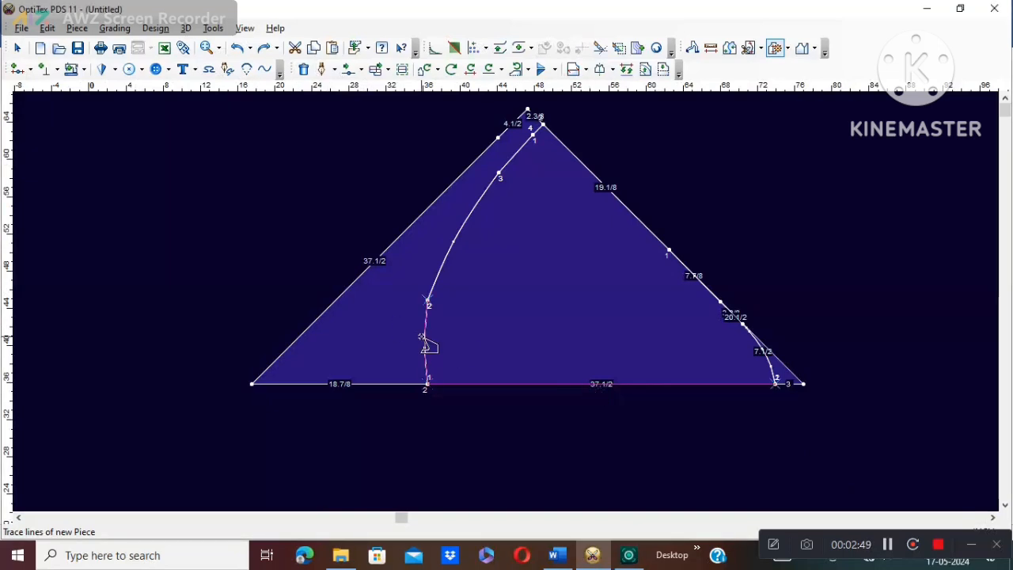
pyautogui.click(455, 243)
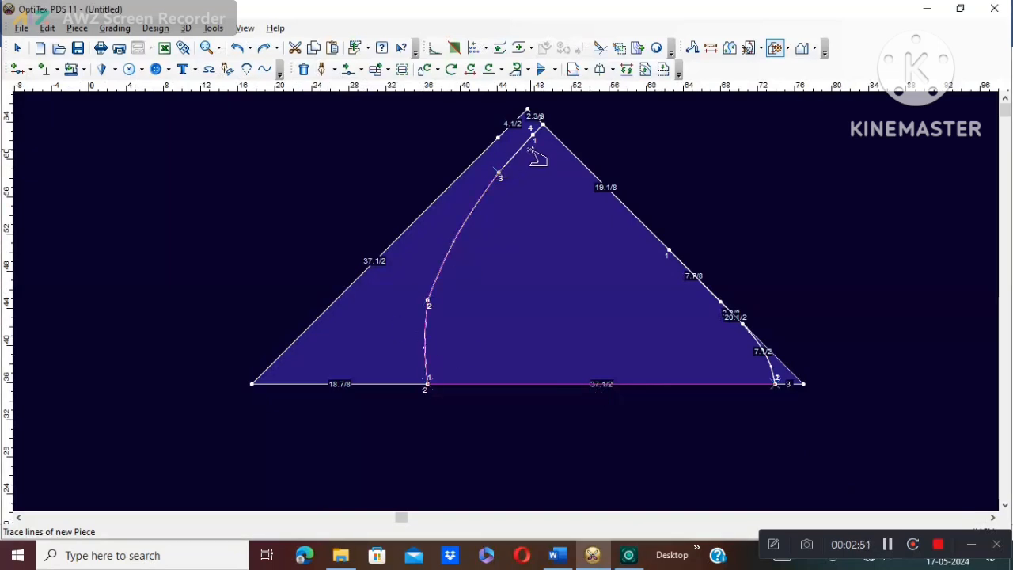
pyautogui.click(557, 142)
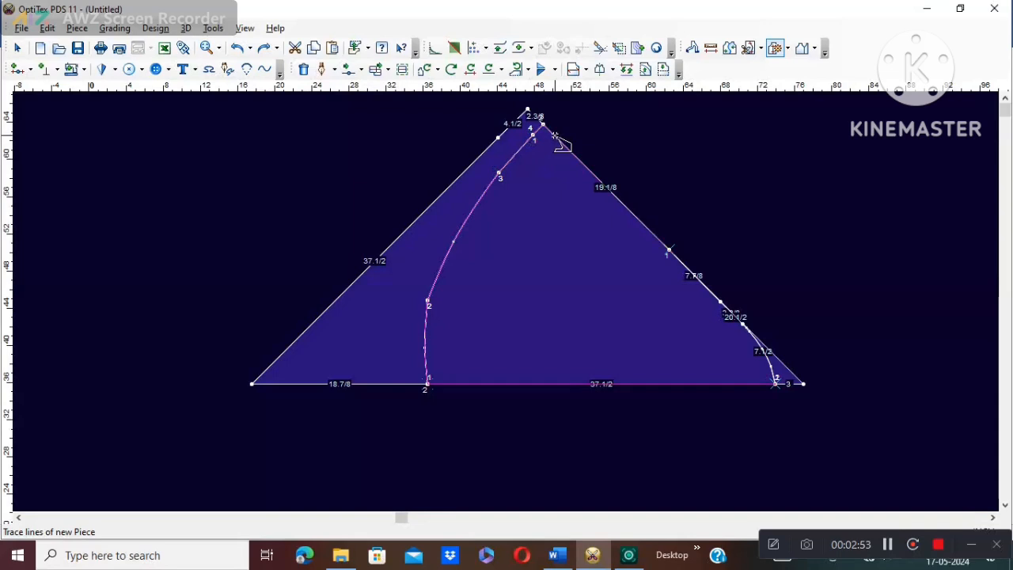
pyautogui.click(727, 311)
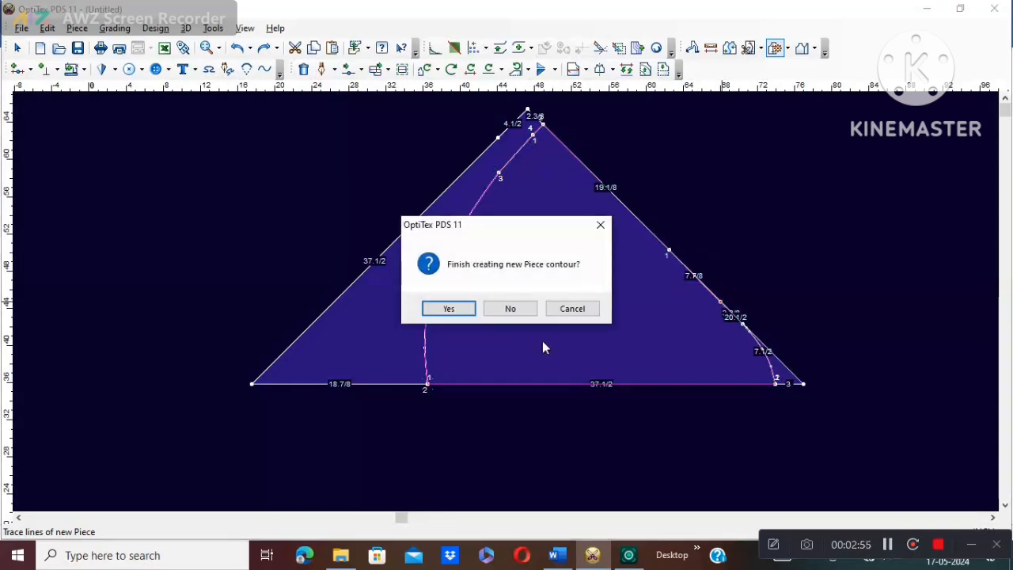
pyautogui.click(467, 308)
pyautogui.rightClick(723, 165)
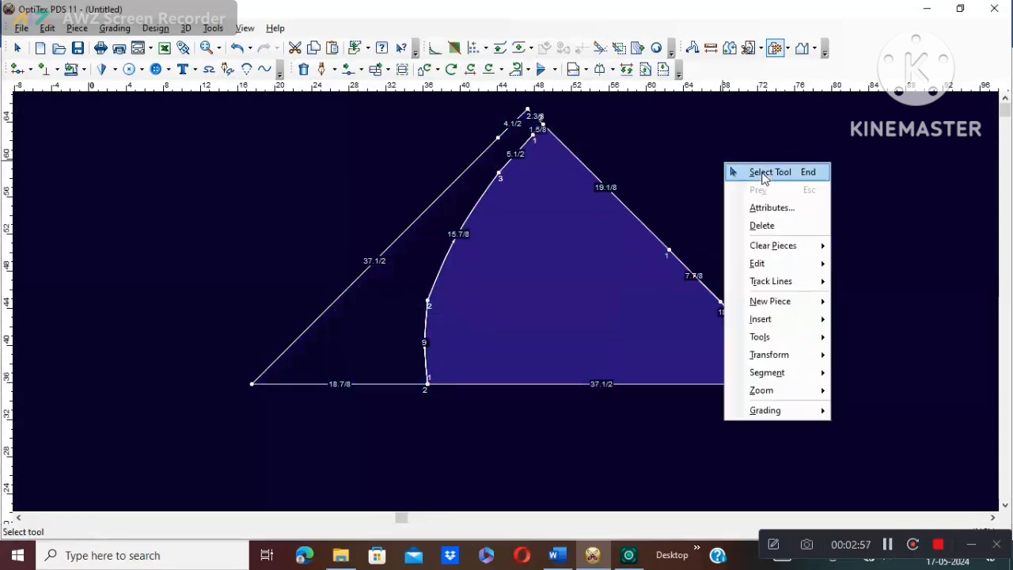
pyautogui.click(769, 169)
# - Move the traced piece off the original triangle and remove the triangle from the work area
pyautogui.moveTo(583, 275); pyautogui.dragTo(208, 309)
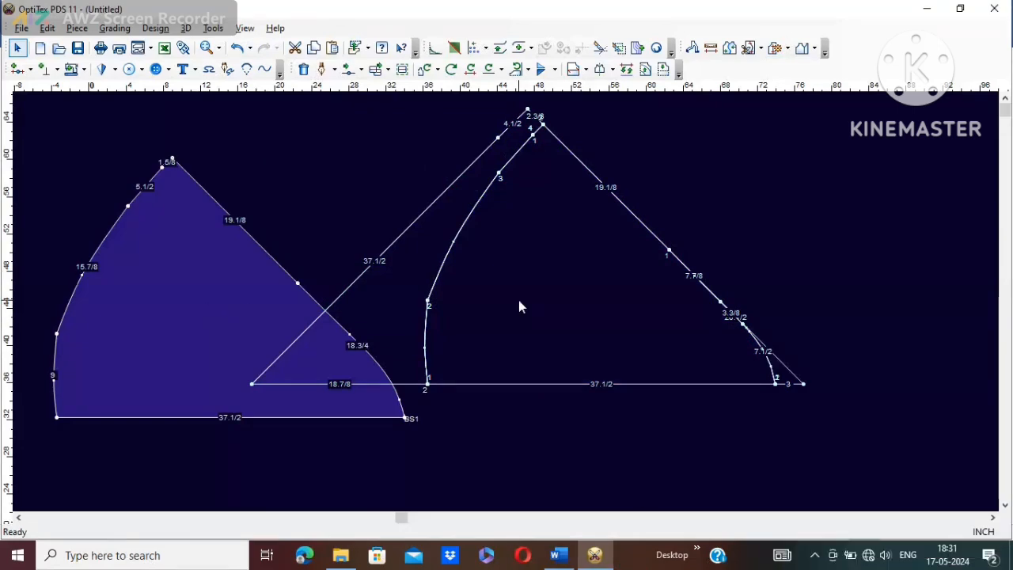
pyautogui.click(445, 234)
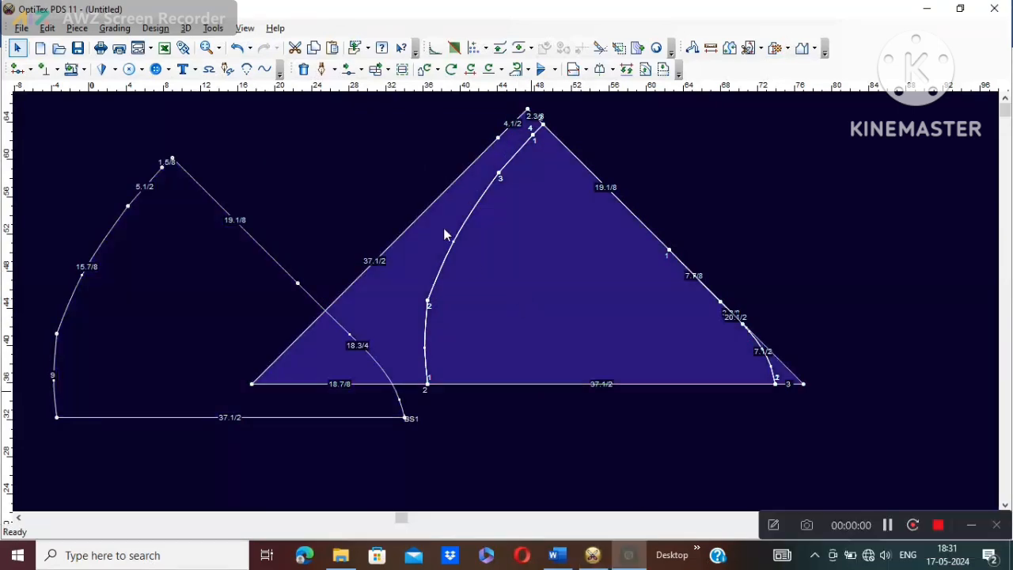
pyautogui.click(293, 48)
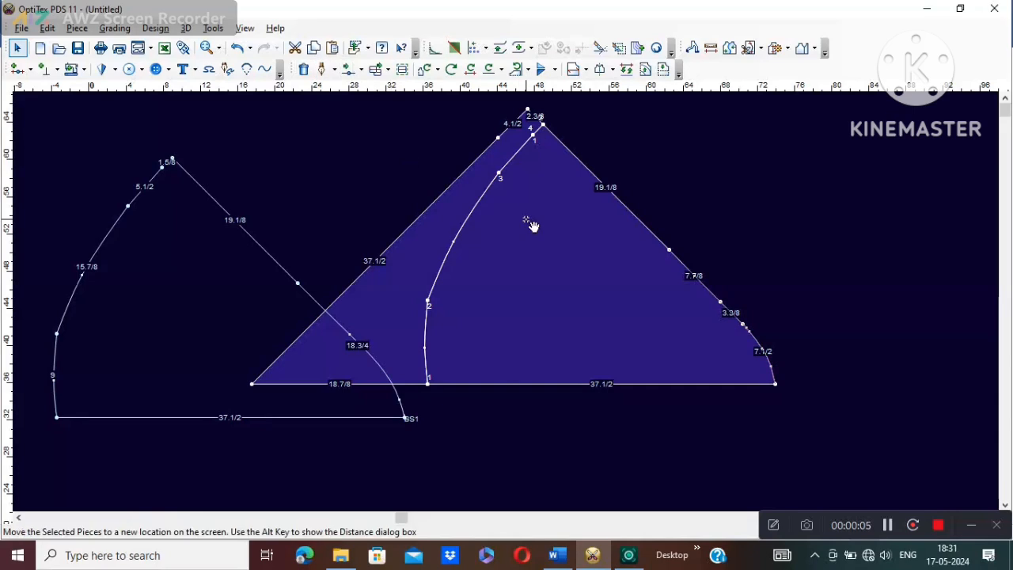
pyautogui.click(295, 48)
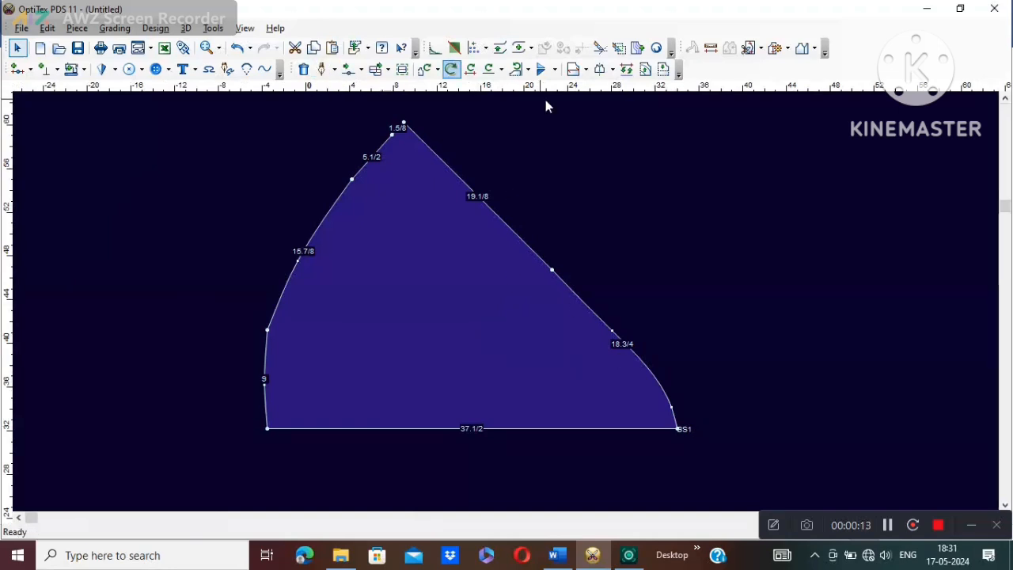
# - Rotate the piece horizontally by a line from its 37 1/2 base to its 19 1/8 edge, turning the hem upward
pyautogui.click(488, 70)
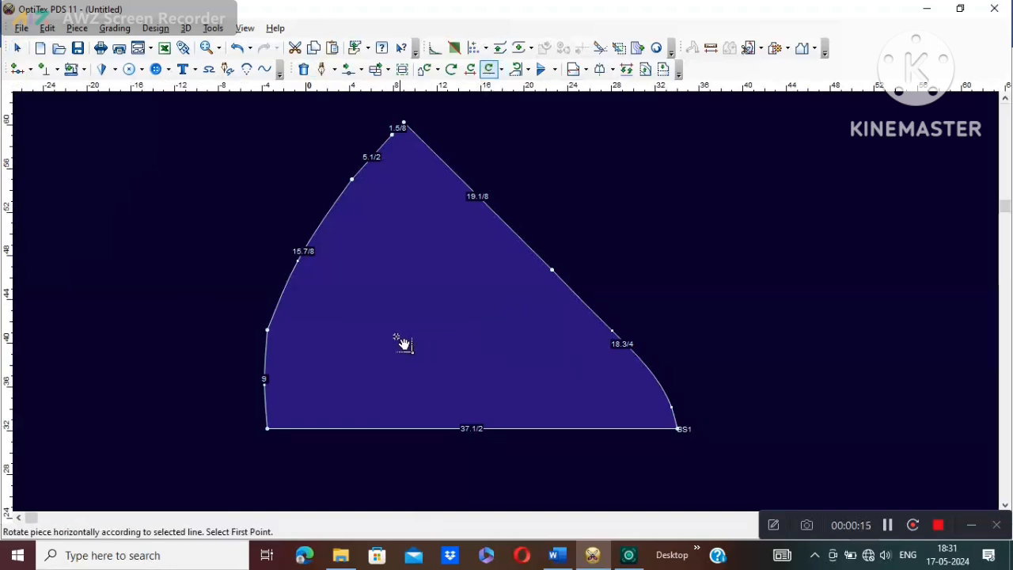
pyautogui.click(333, 429)
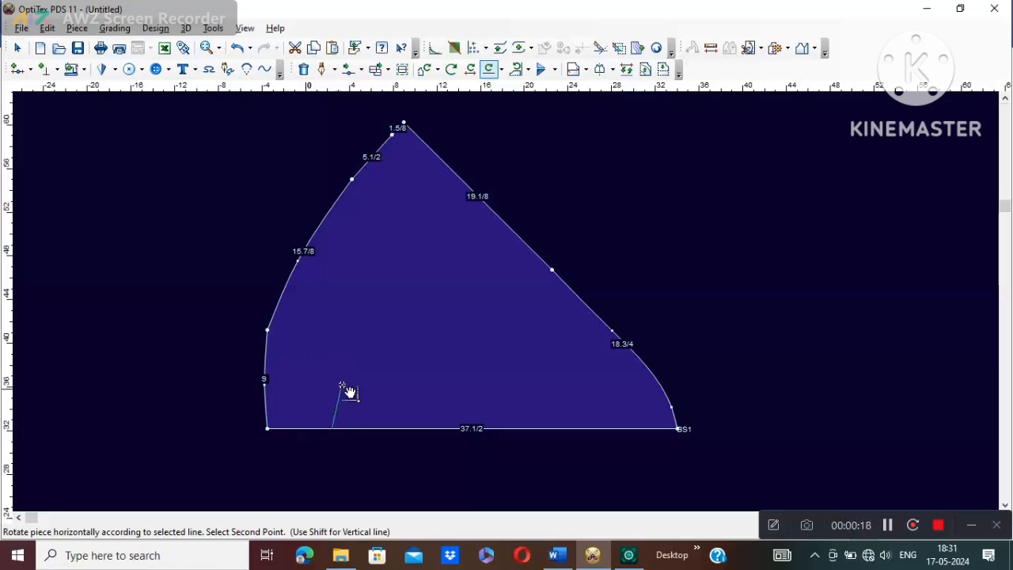
pyautogui.click(457, 179)
pyautogui.rightClick(607, 203)
pyautogui.click(642, 209)
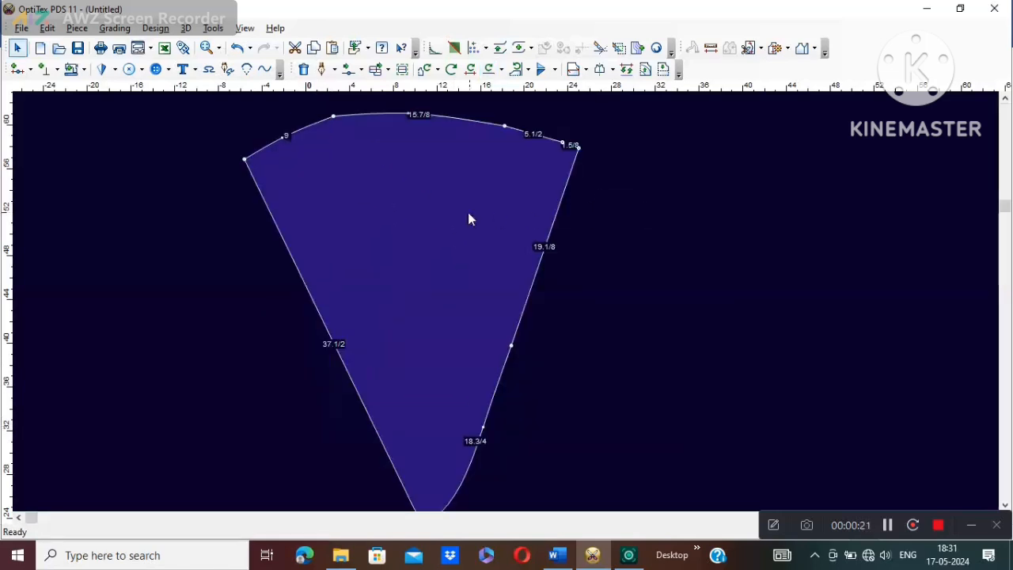
# - Replace the segmented hem with one arc between its end corners as a contour change: 9 points, radius 45 1/2, distance 2 5/8
pyautogui.click(246, 69)
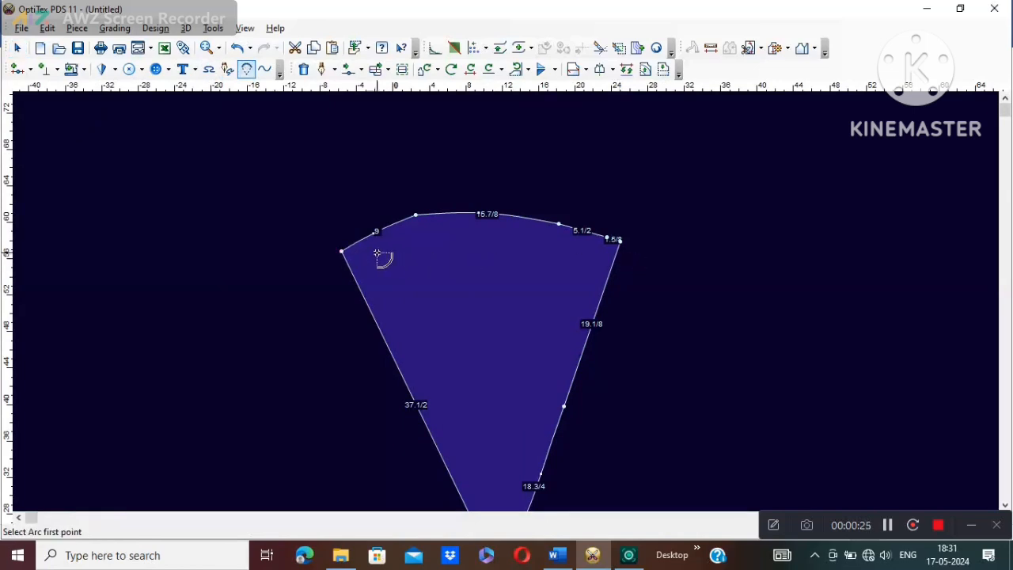
pyautogui.click(346, 254)
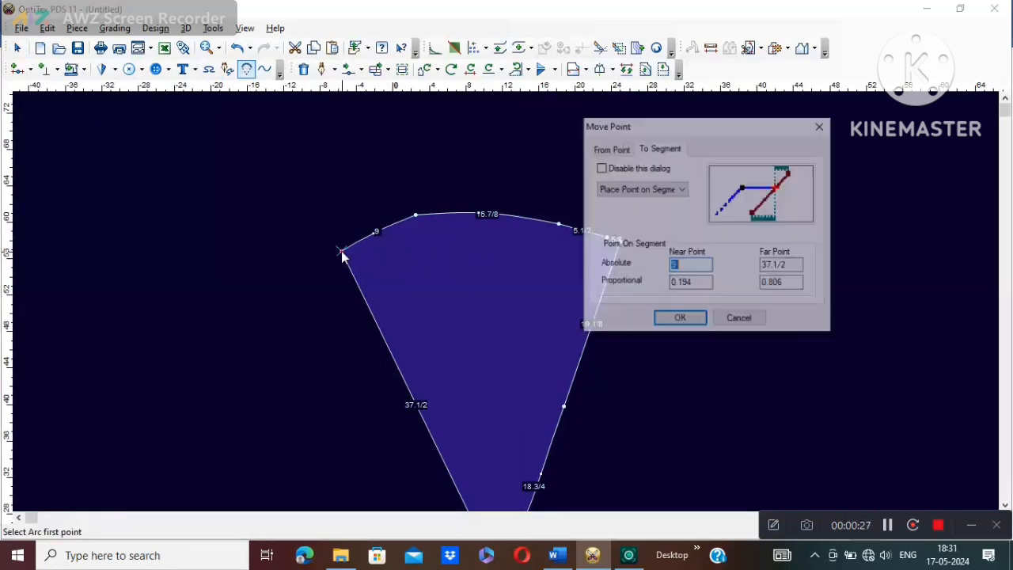
pyautogui.click(684, 321)
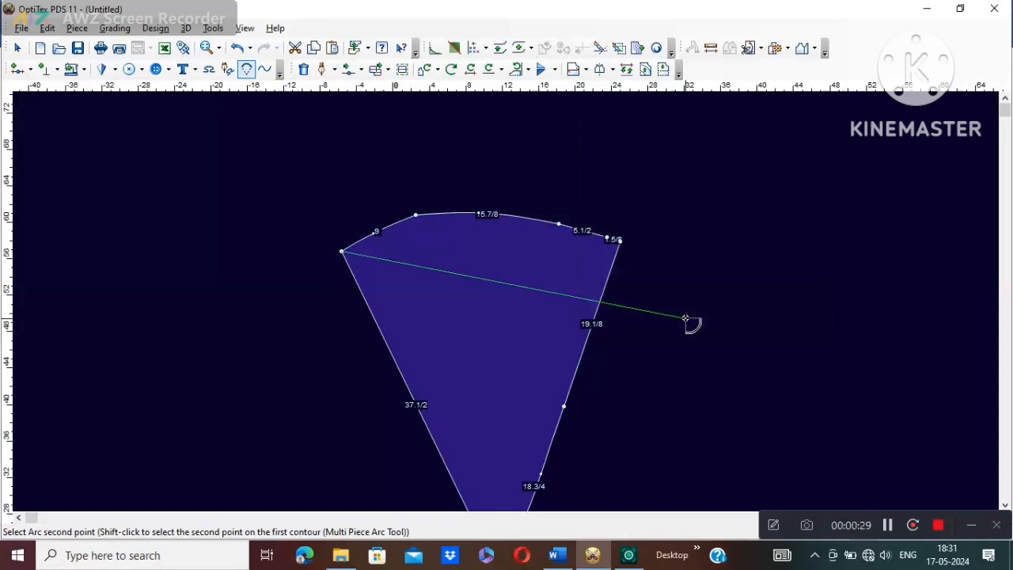
pyautogui.click(619, 241)
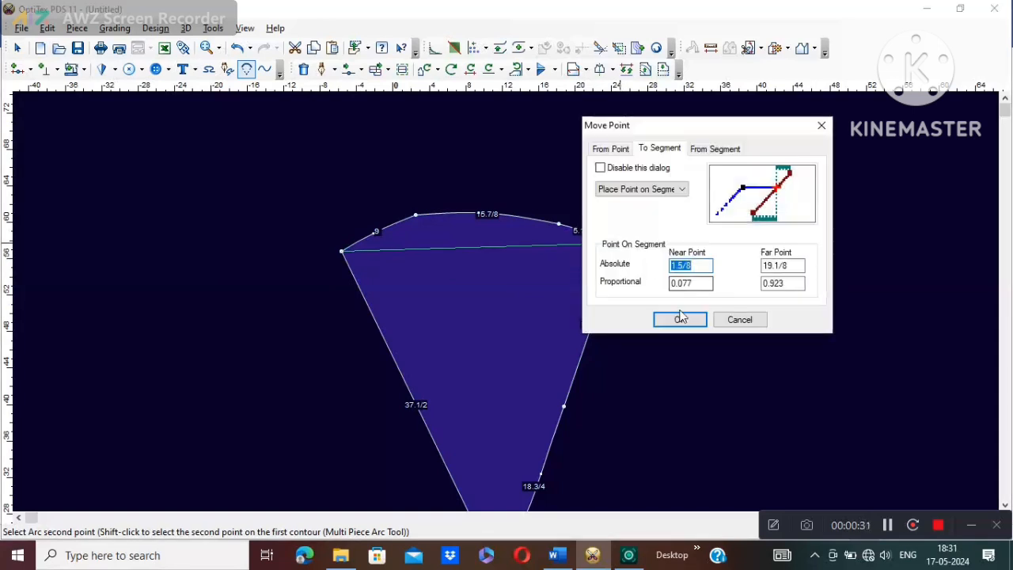
pyautogui.click(681, 319)
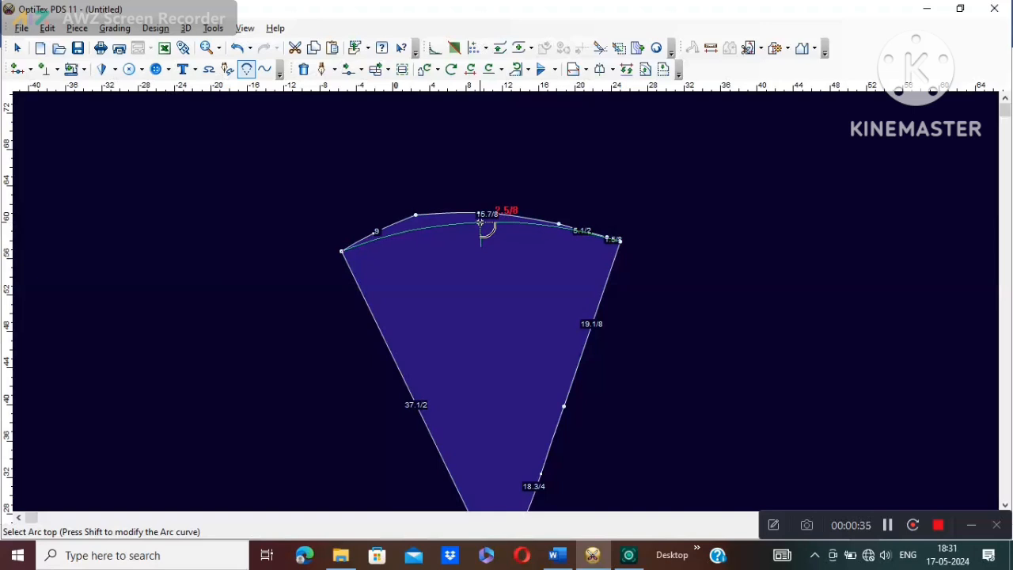
pyautogui.click(480, 223)
pyautogui.click(185, 275)
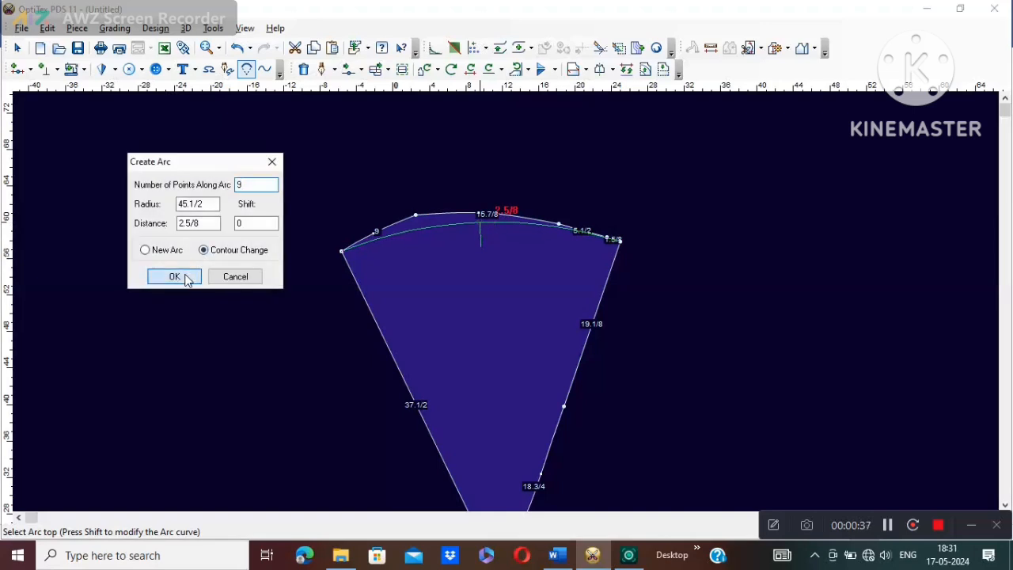
pyautogui.scroll(-1, 655, 182)
pyautogui.rightClick(507, 303)
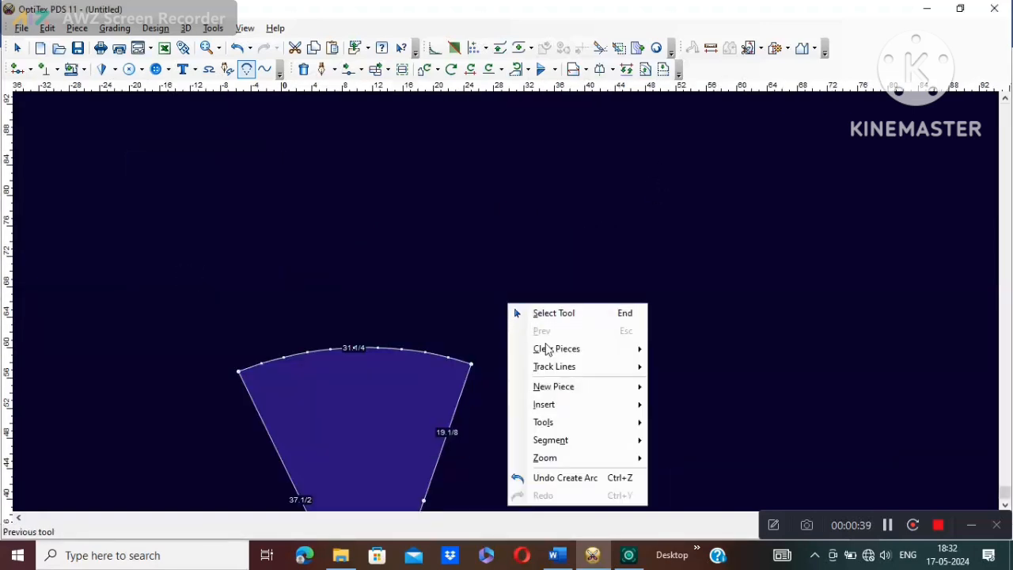
pyautogui.moveTo(556, 356)
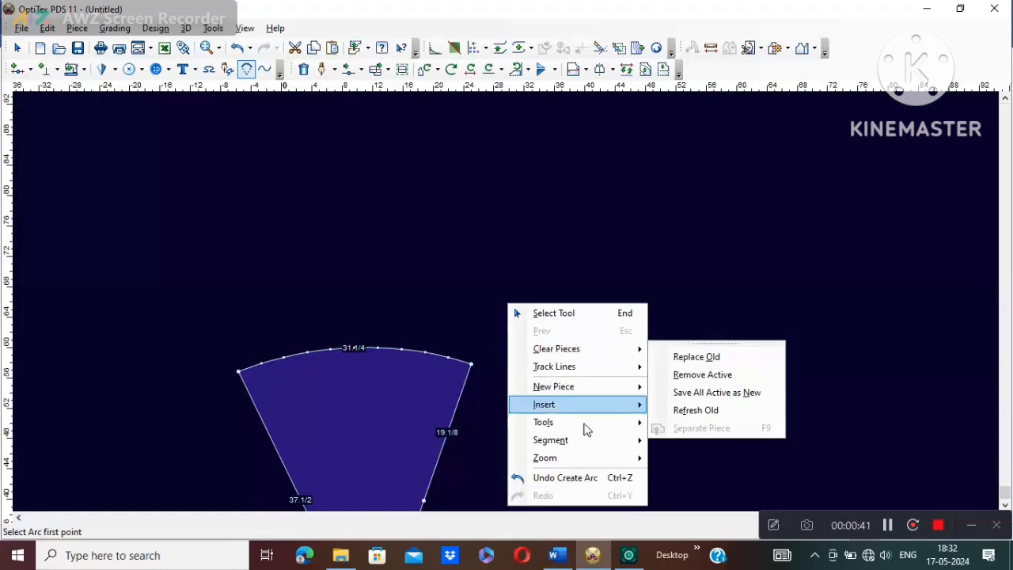
pyautogui.click(450, 290)
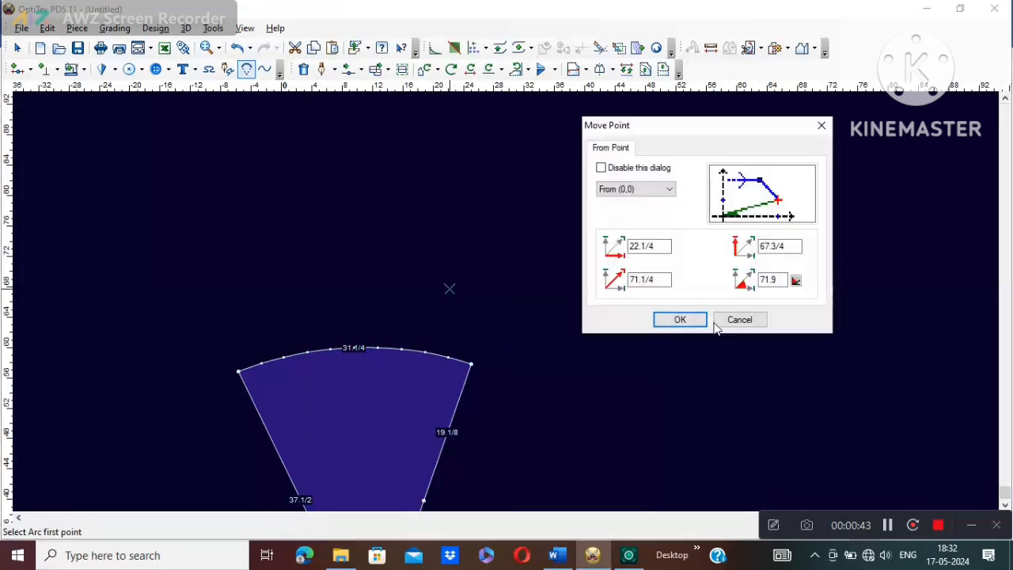
pyautogui.click(715, 320)
# - Leave the Arc tool and move the piece up and to the right in the work area
pyautogui.rightClick(586, 224)
pyautogui.click(690, 228)
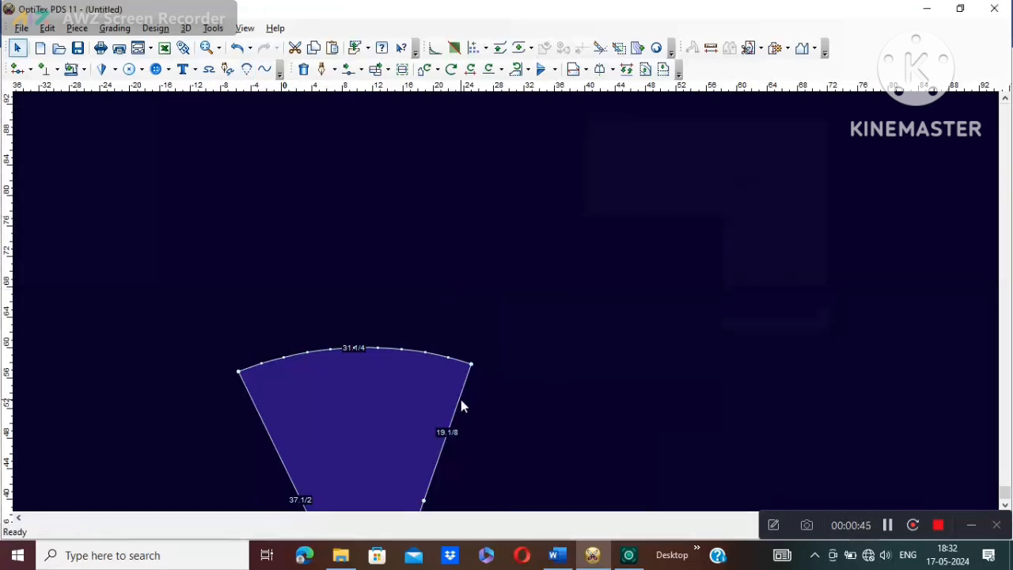
pyautogui.moveTo(433, 396); pyautogui.dragTo(688, 168)
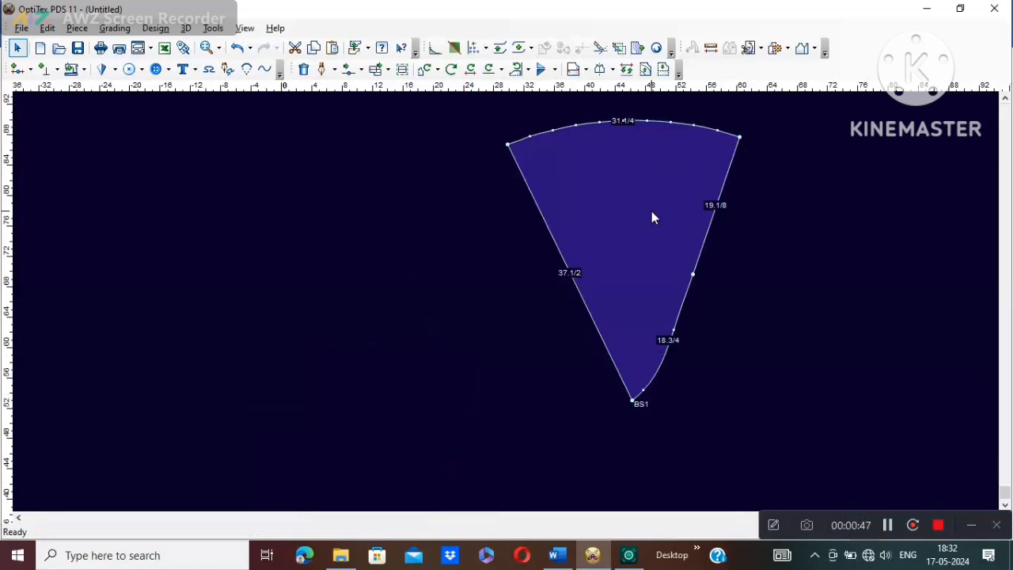
pyautogui.click(888, 524)
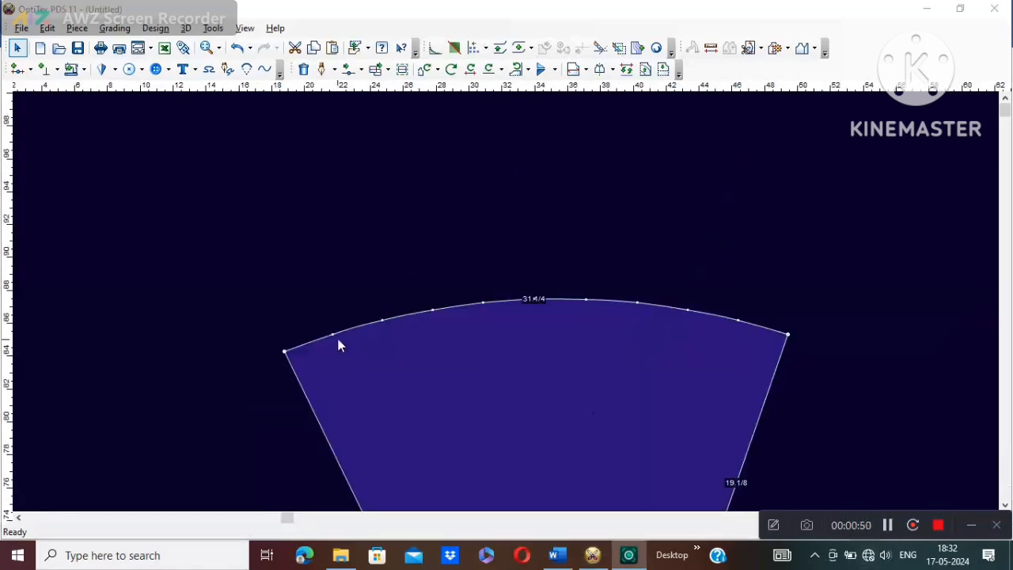
# - Delete the intermediate points along the curved hem, four on each side of its middle point, keeping the smooth curve
pyautogui.moveTo(333, 332); pyautogui.dragTo(485, 309)
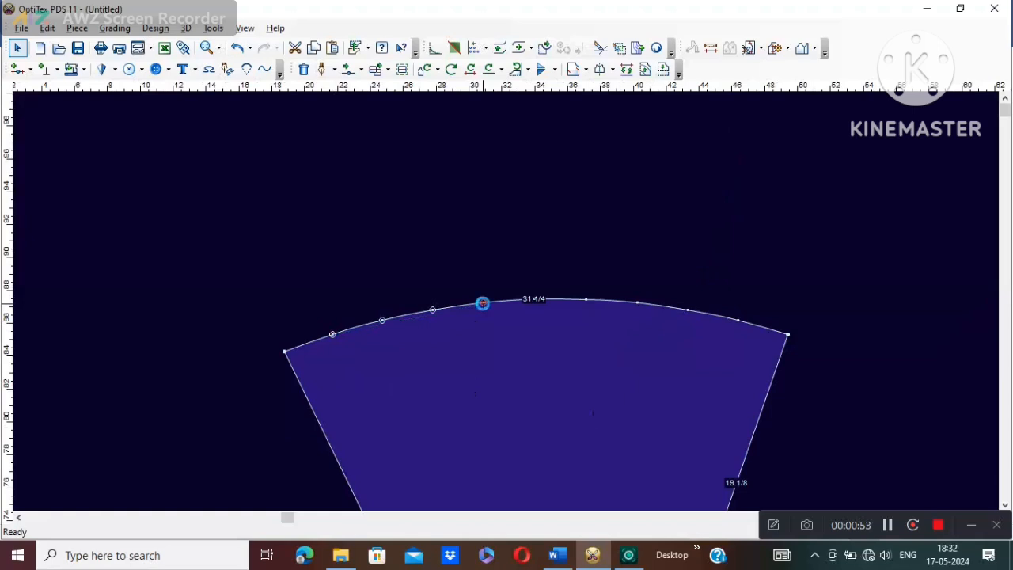
pyautogui.press('Delete')
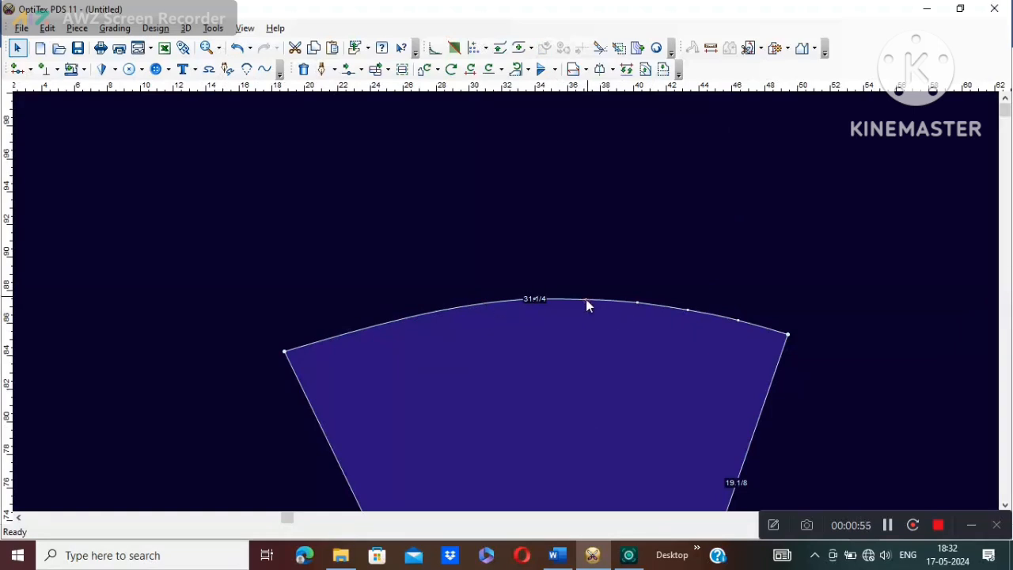
pyautogui.moveTo(586, 299); pyautogui.dragTo(740, 321)
pyautogui.press('Delete')
pyautogui.scroll(-1, 506, 301)
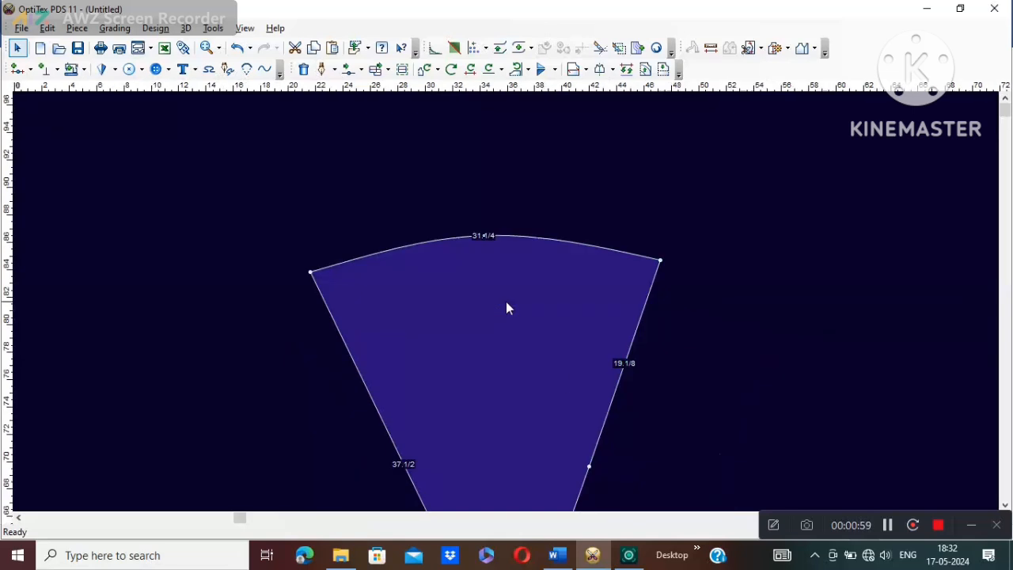
pyautogui.scroll(2, 508, 307)
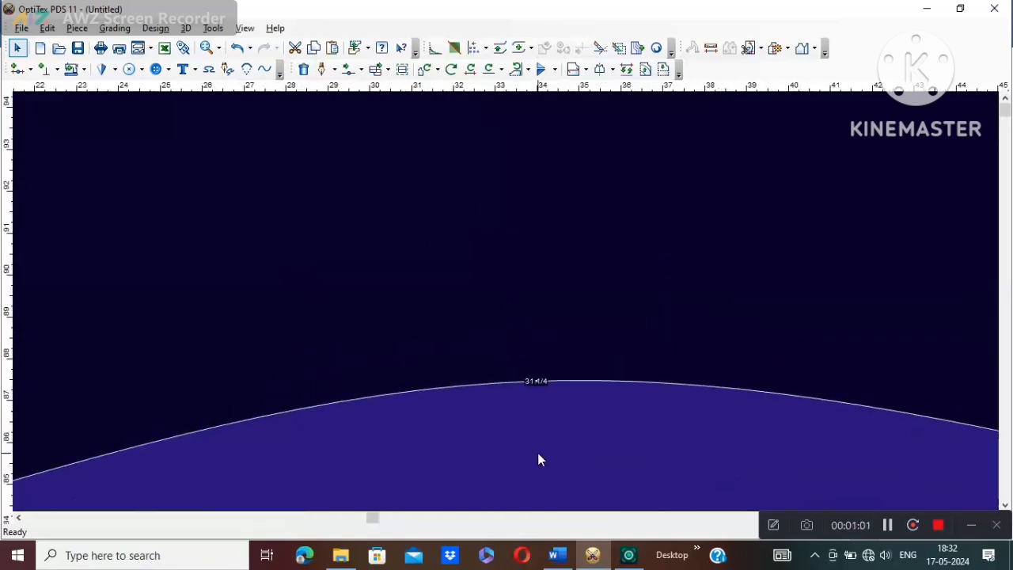
pyautogui.scroll(-4, 506, 298)
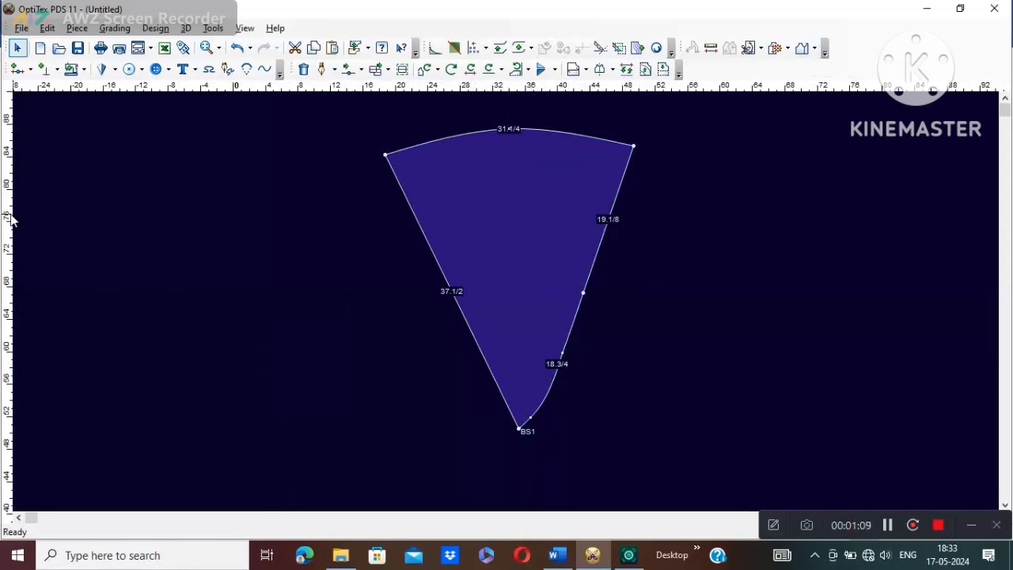
# - Place a vertical guide line through the piece's bottom tip and offset guide lines from it at 2 and -2 inches
pyautogui.moveTo(15, 222); pyautogui.dragTo(518, 246)
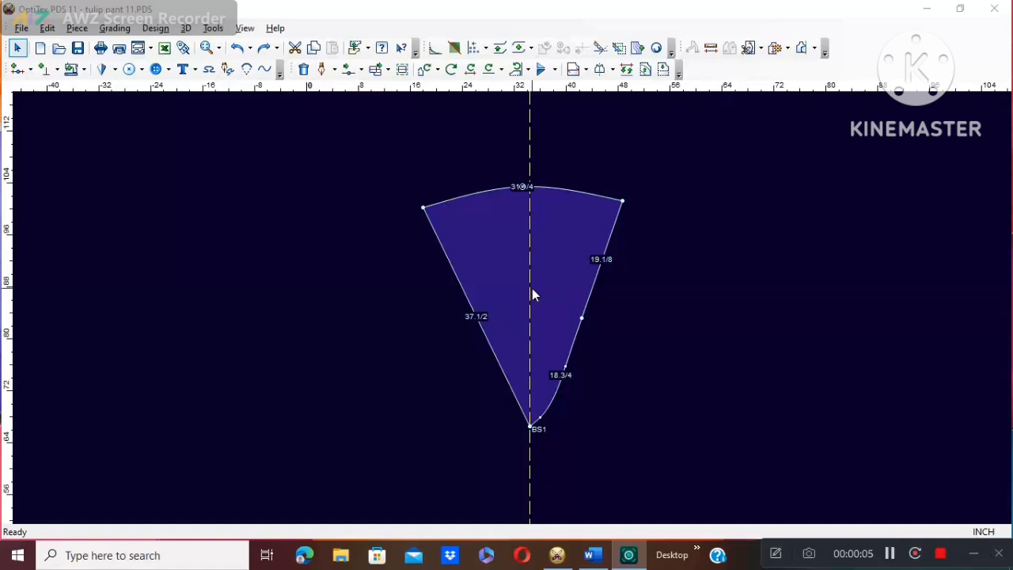
pyautogui.doubleClick(530, 292)
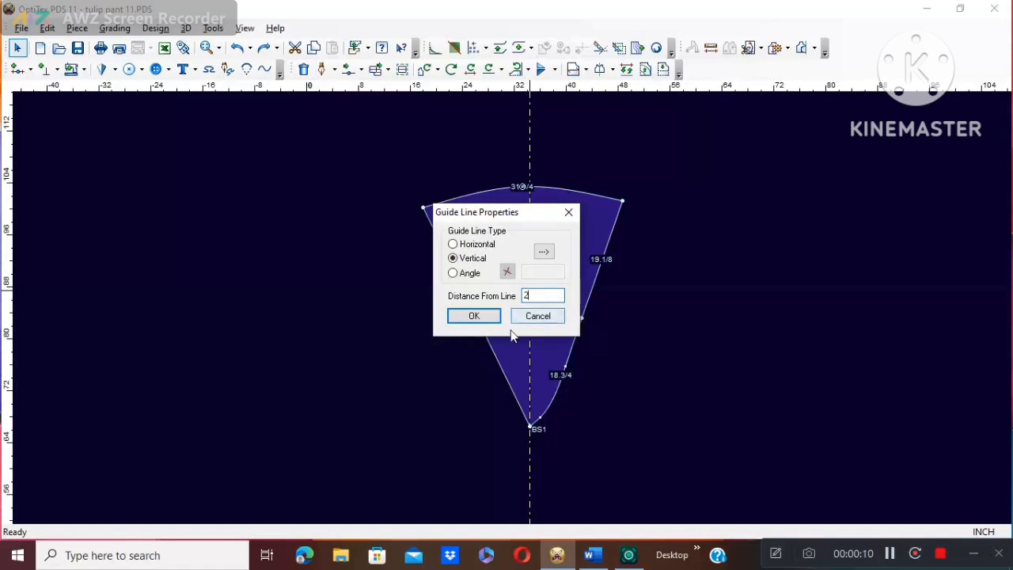
pyautogui.click(479, 316)
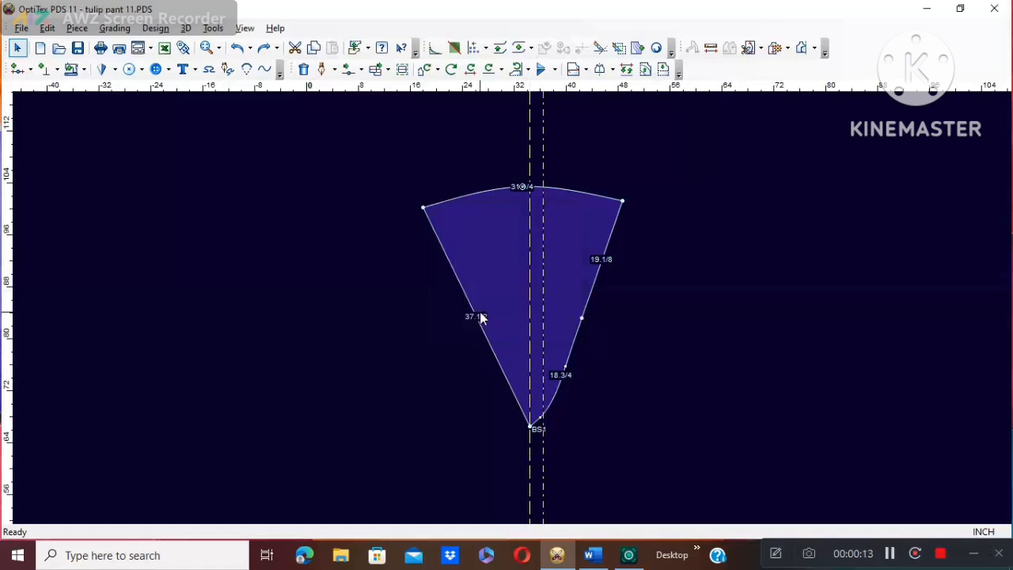
pyautogui.doubleClick(529, 274)
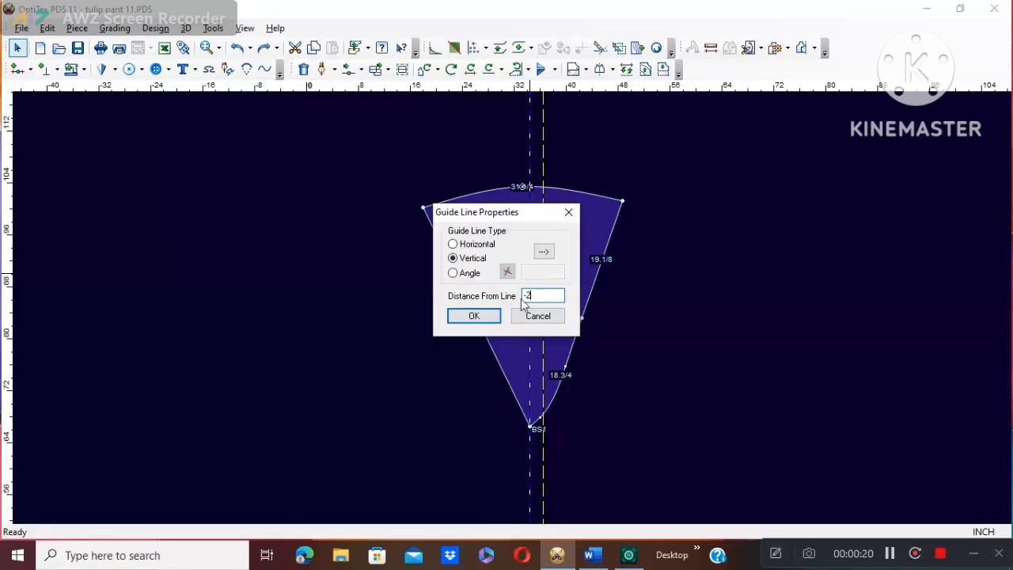
pyautogui.click(465, 317)
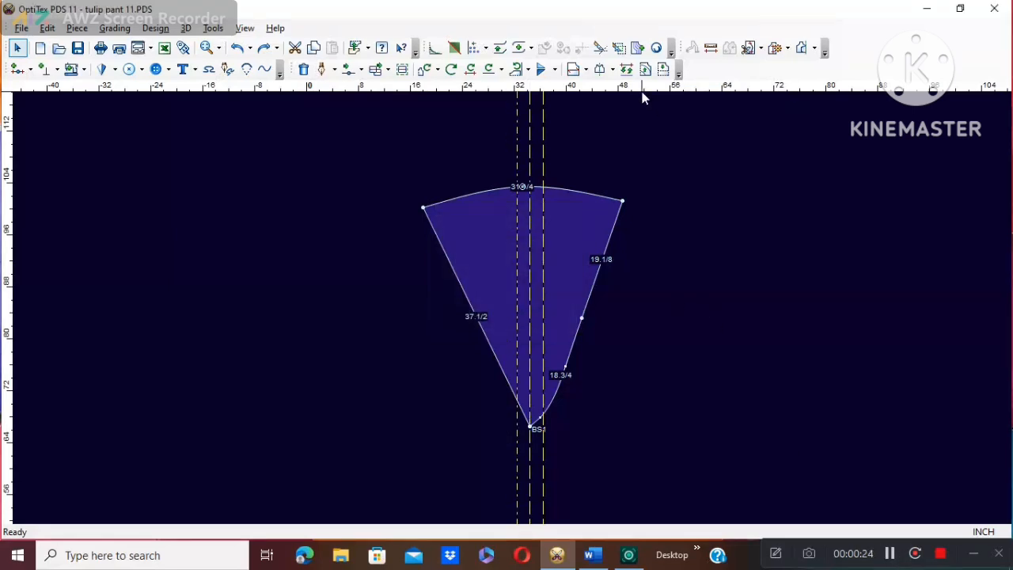
# - Place a horizontal guide line at the hem's peak and set its distance to -13 inches
pyautogui.moveTo(646, 203); pyautogui.dragTo(646, 185)
pyautogui.doubleClick(646, 186)
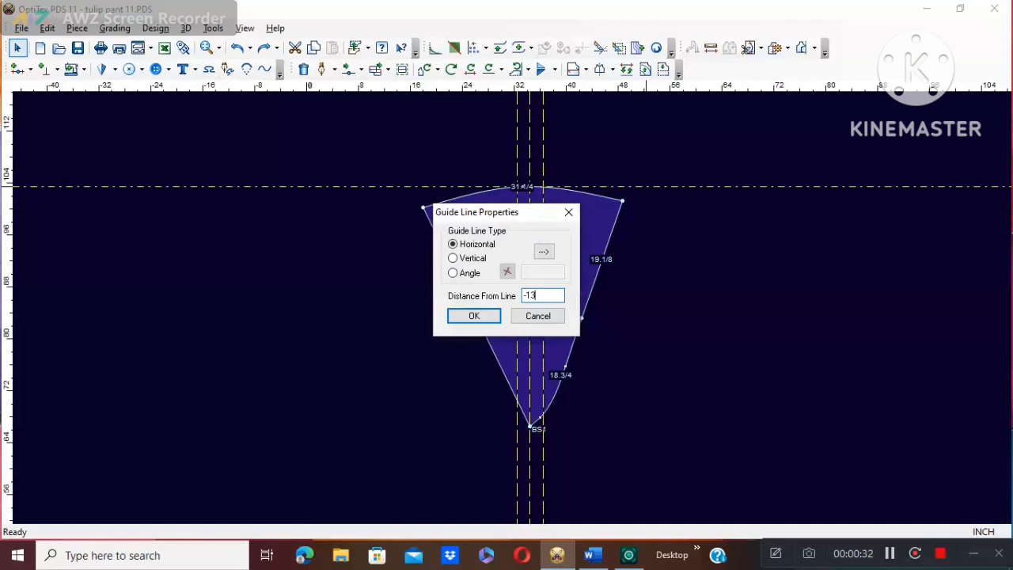
pyautogui.click(471, 316)
pyautogui.click(894, 555)
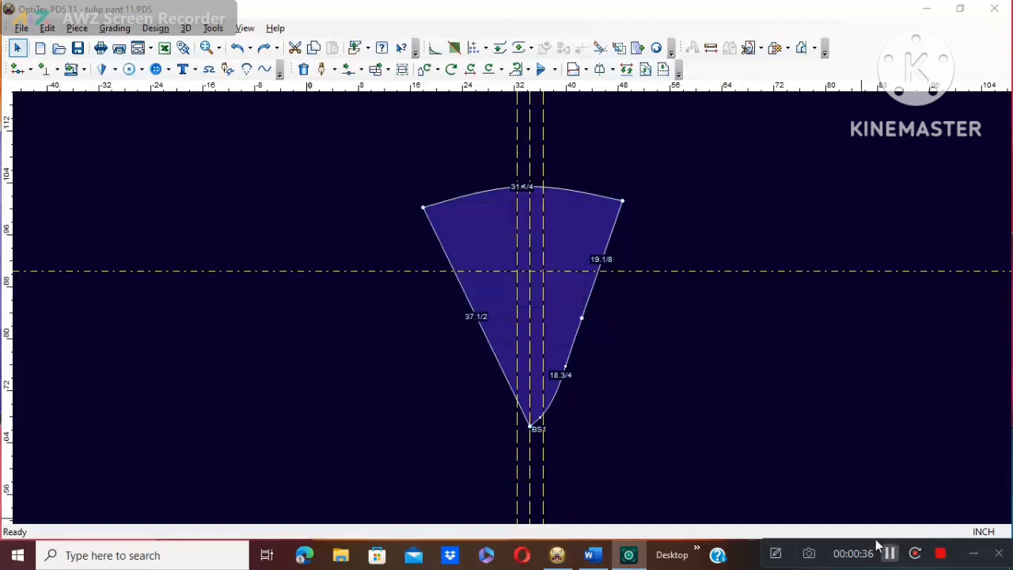
# - Draw an internal contour's first leg from the hem at the left guide line, 14 3/4 along, to the centre and horizontal guide crossing
pyautogui.click(322, 69)
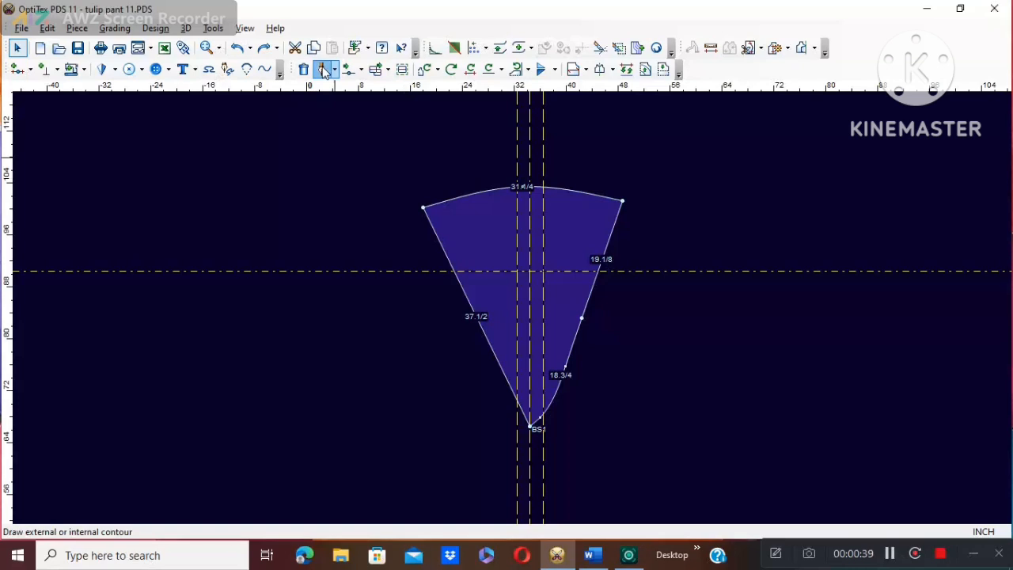
pyautogui.scroll(2, 530, 204)
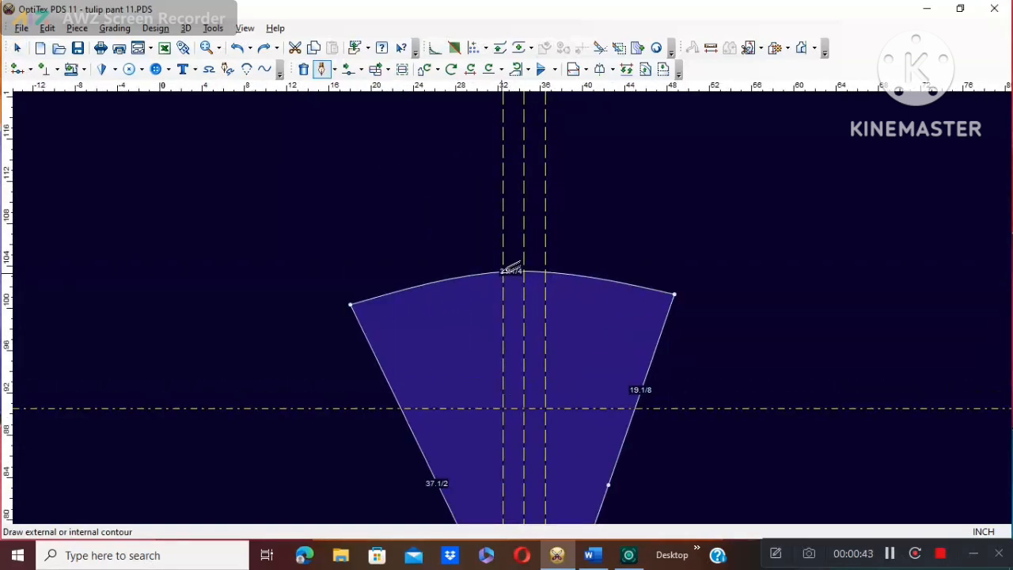
pyautogui.click(504, 271)
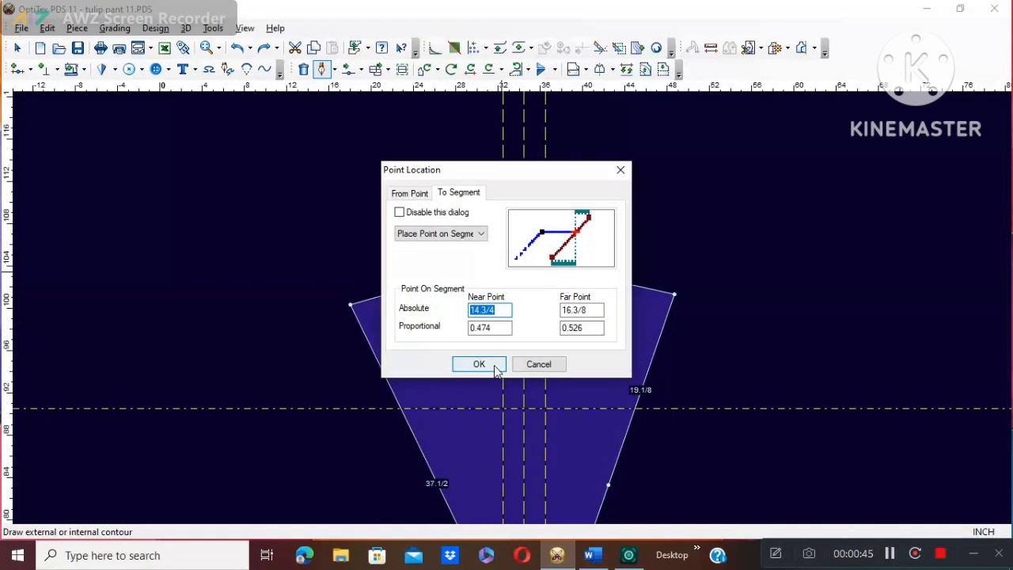
pyautogui.click(492, 364)
pyautogui.click(519, 309)
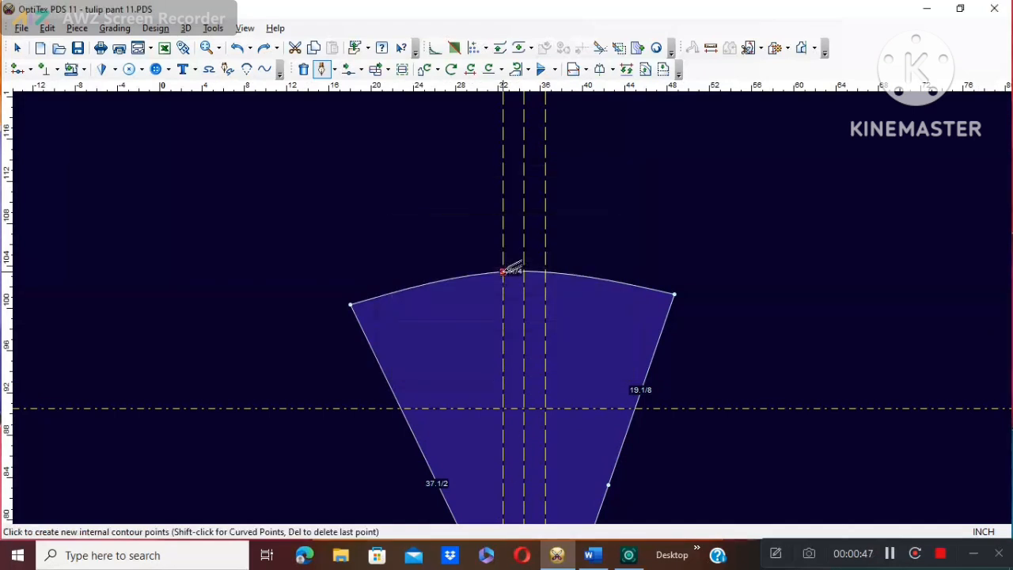
pyautogui.click(524, 408)
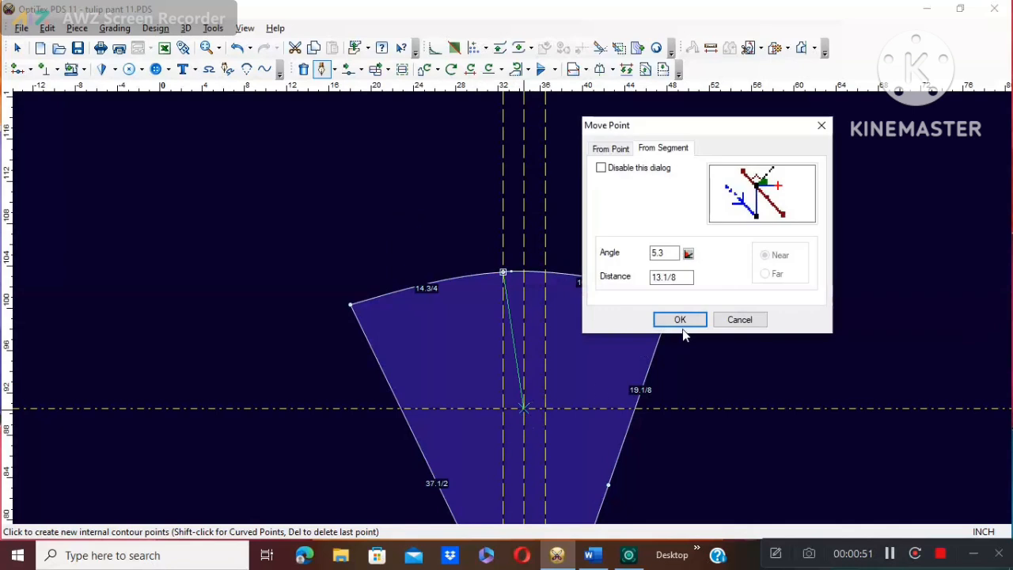
pyautogui.click(681, 321)
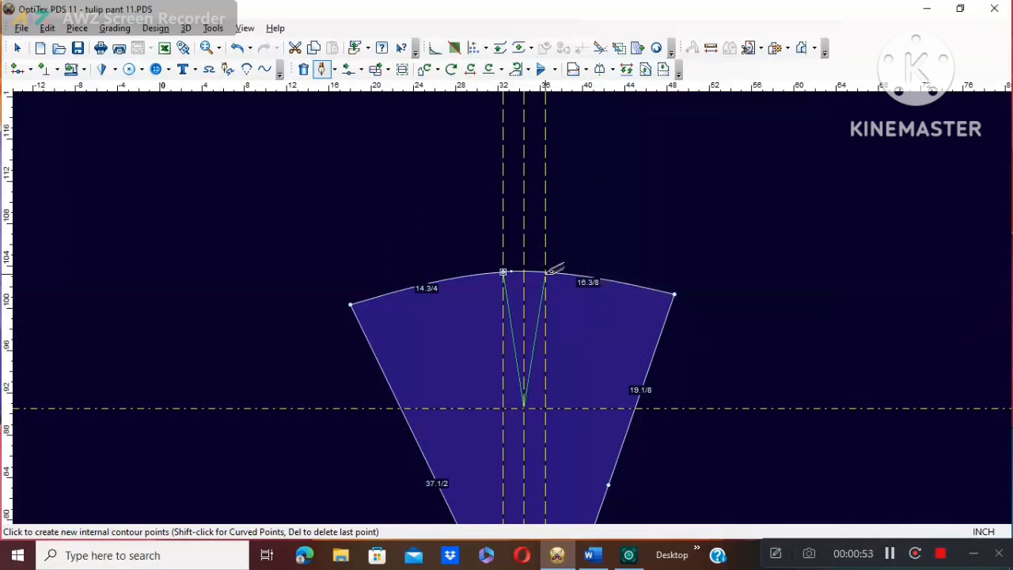
# - Draw the second leg up to the hem at the right guide line, adding a point on the hem, and finish the V-shaped contour
pyautogui.click(546, 272)
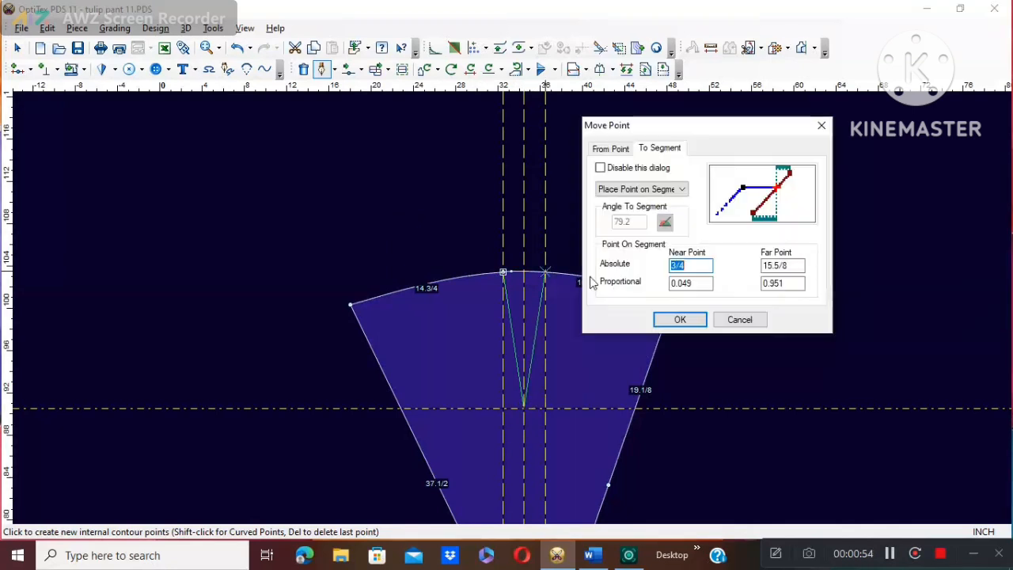
pyautogui.click(680, 320)
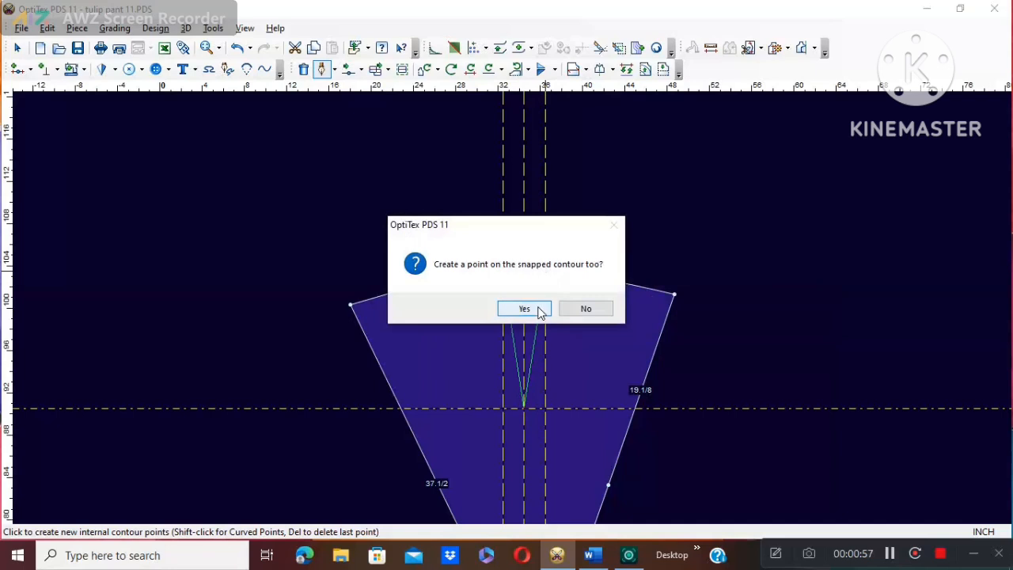
pyautogui.click(537, 307)
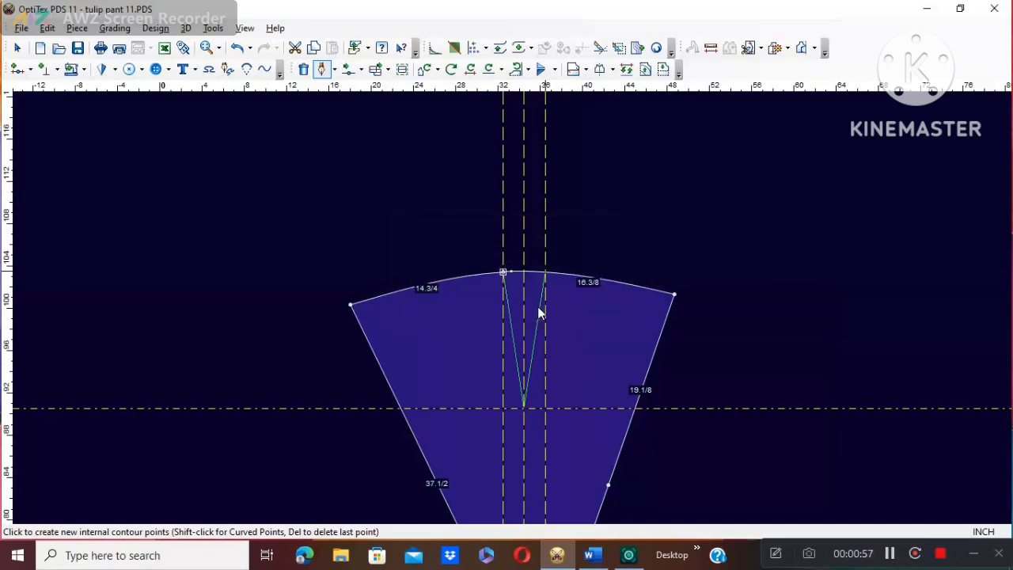
pyautogui.rightClick(595, 195)
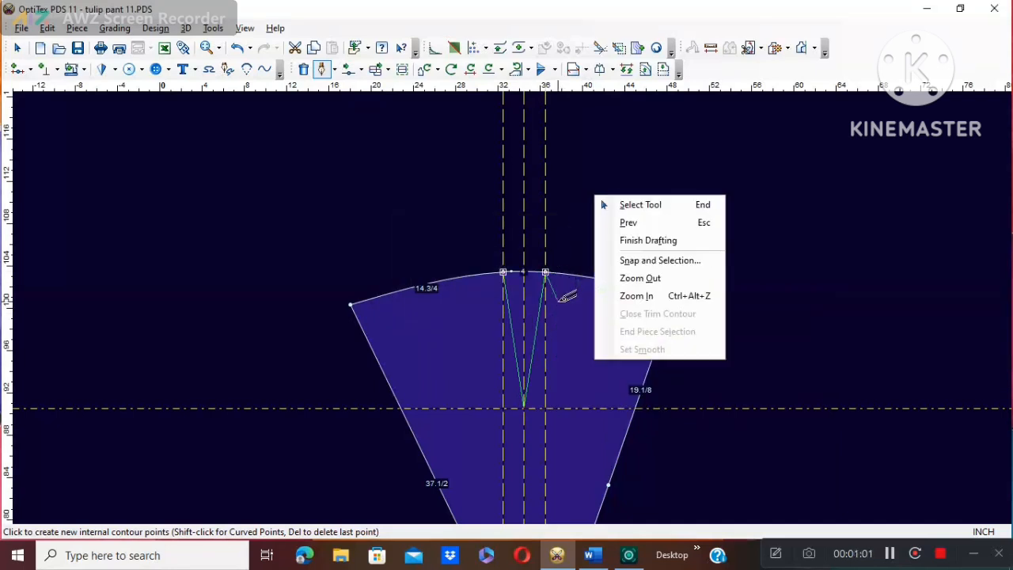
pyautogui.click(640, 240)
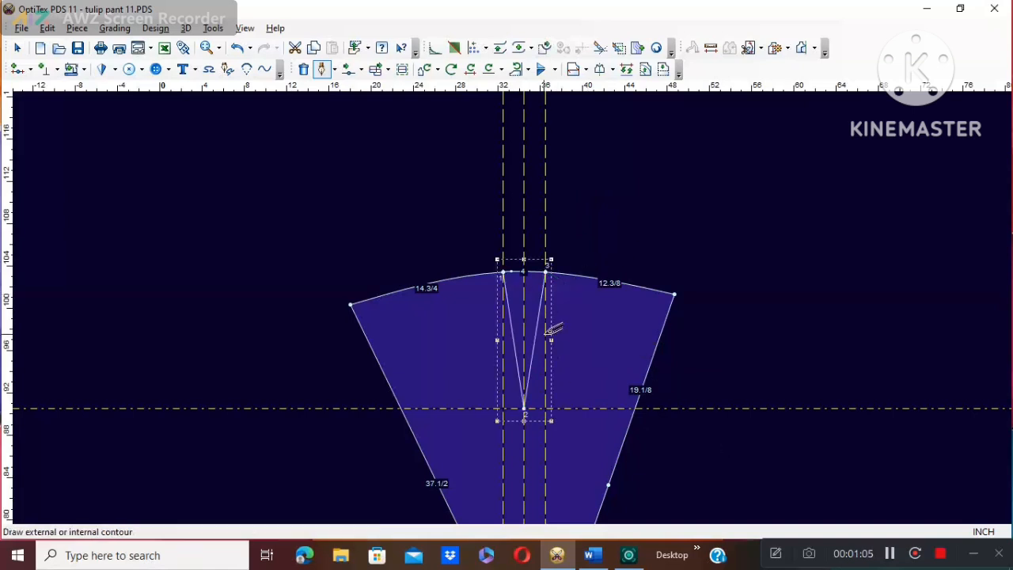
pyautogui.rightClick(617, 208)
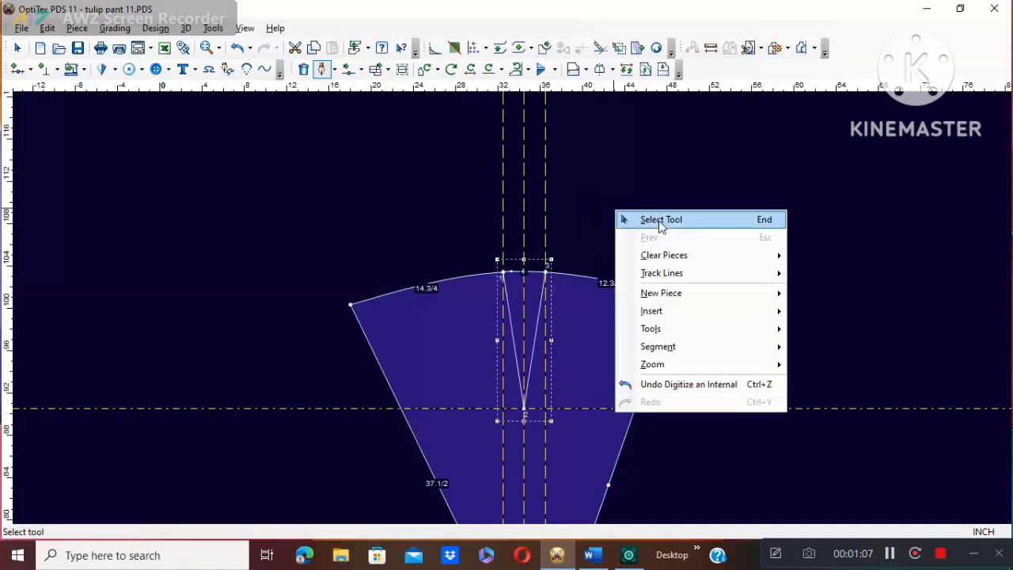
pyautogui.click(659, 226)
pyautogui.scroll(1, 541, 334)
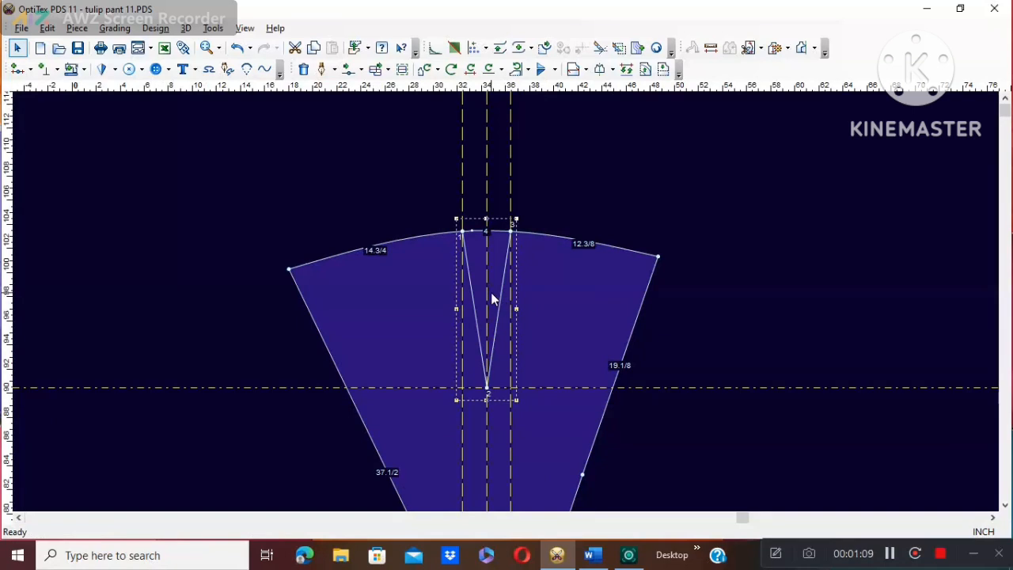
pyautogui.press('Escape')
pyautogui.press('m')
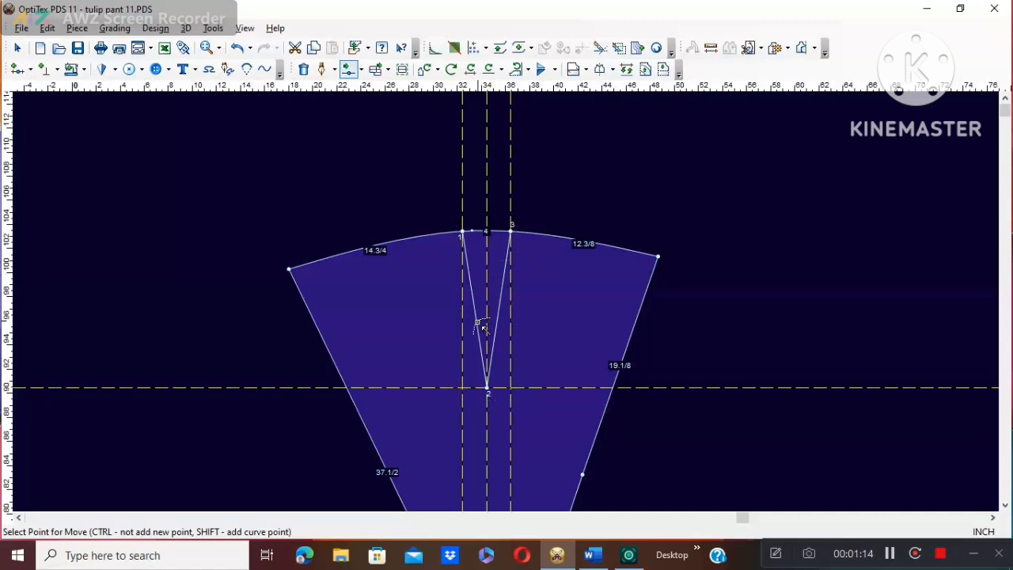
pyautogui.click(478, 328)
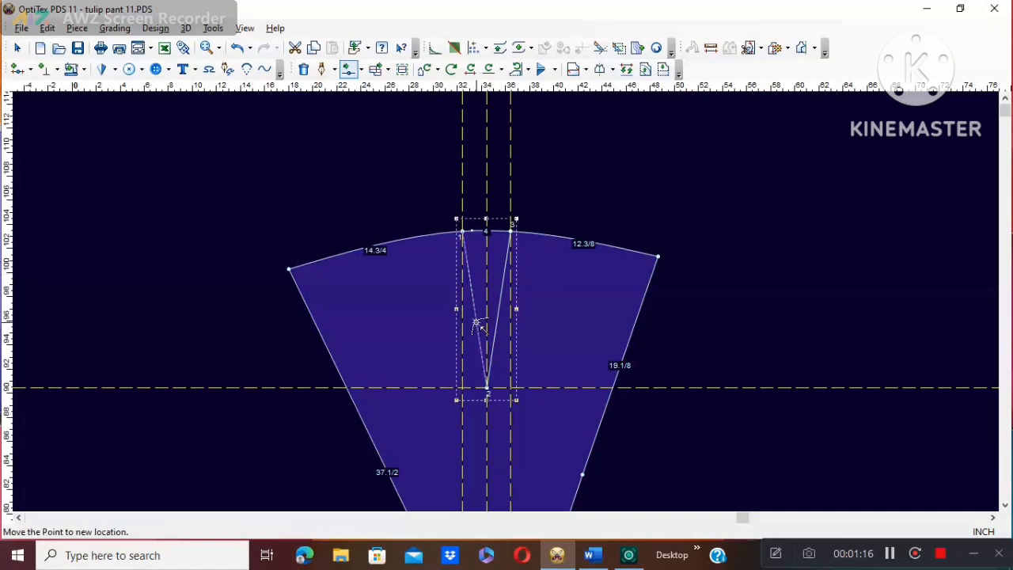
pyautogui.click(477, 326)
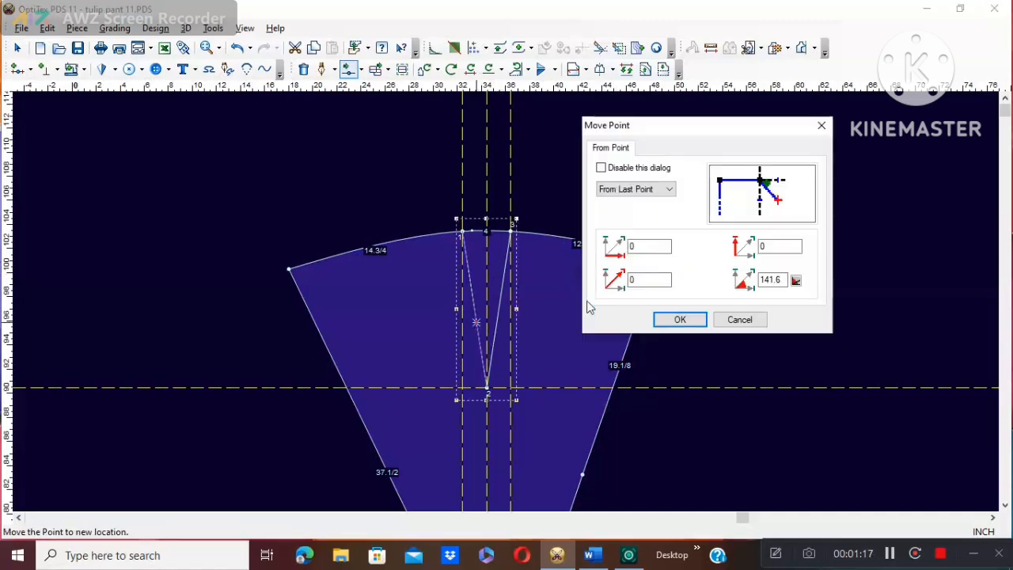
pyautogui.click(683, 319)
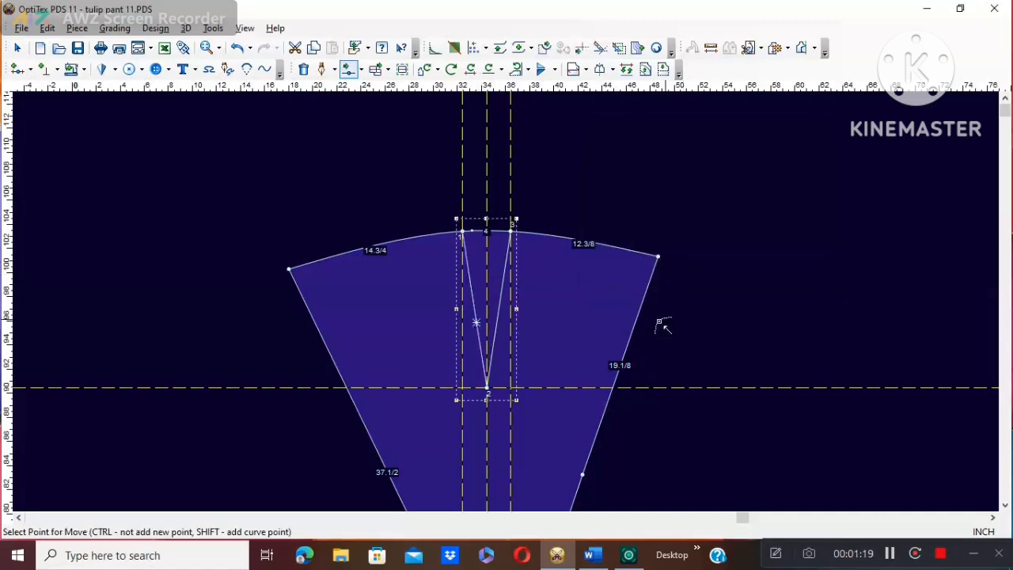
pyautogui.click(484, 328)
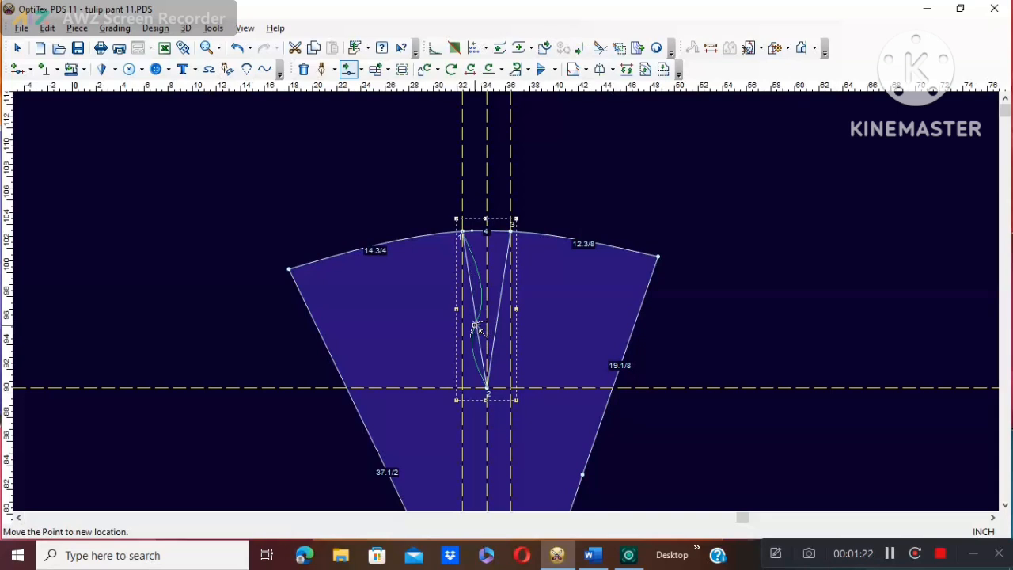
pyautogui.click(479, 325)
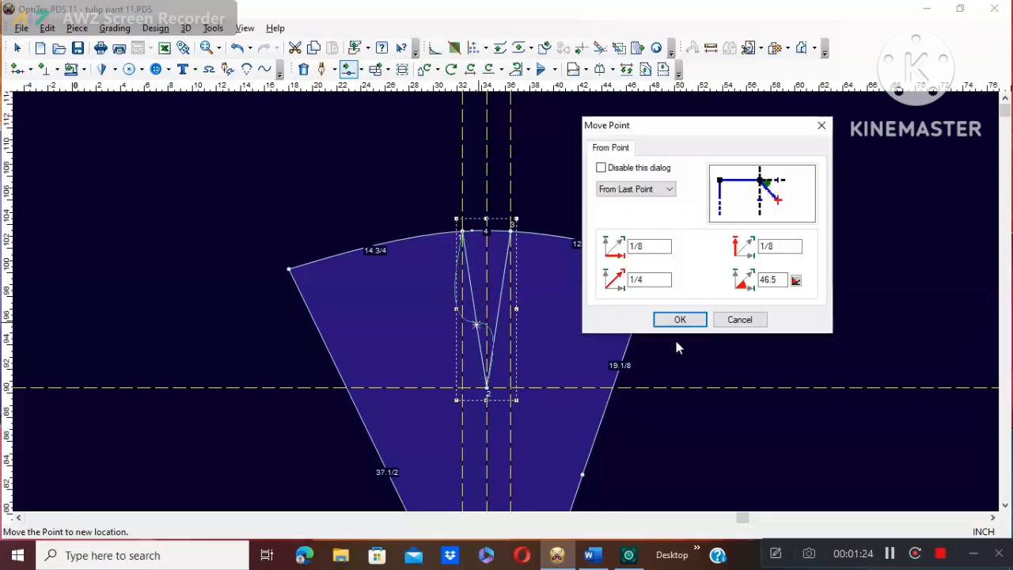
pyautogui.click(740, 318)
pyautogui.click(889, 553)
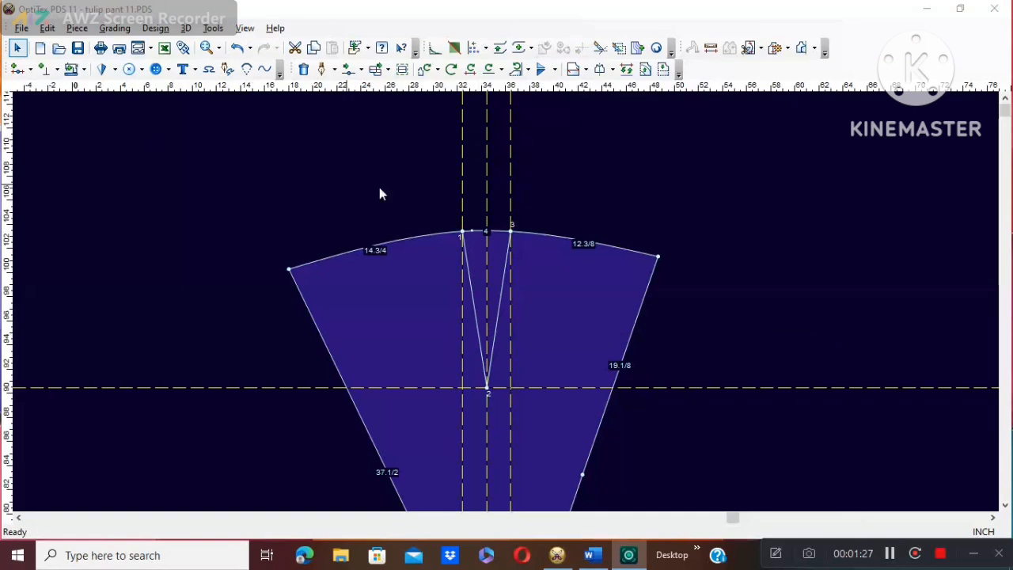
# - Bow the V's left leg outward by adding a curve point near its middle, moved -5/8 horizontally and -1 3/4 vertically
pyautogui.click(478, 315)
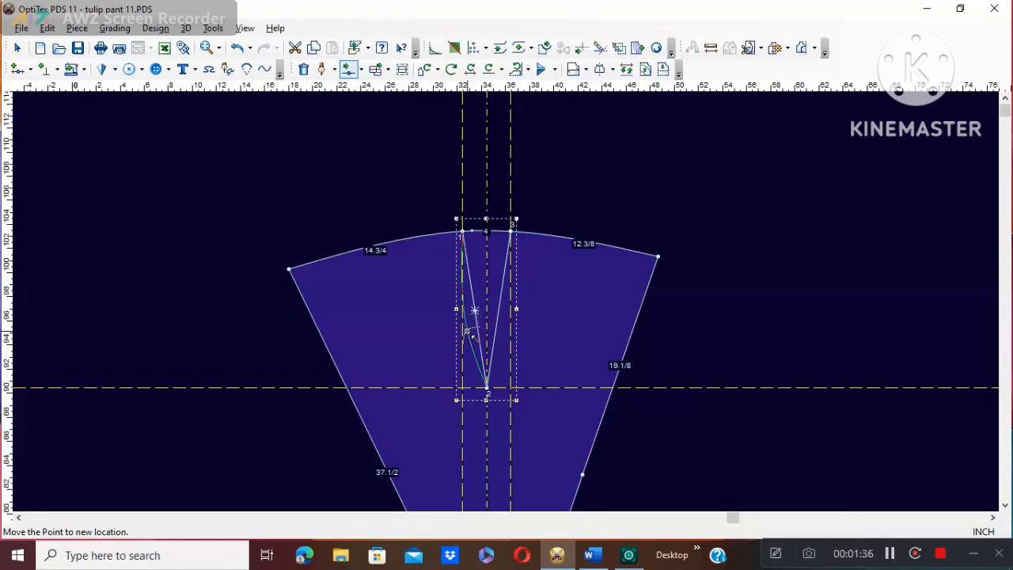
pyautogui.click(469, 333)
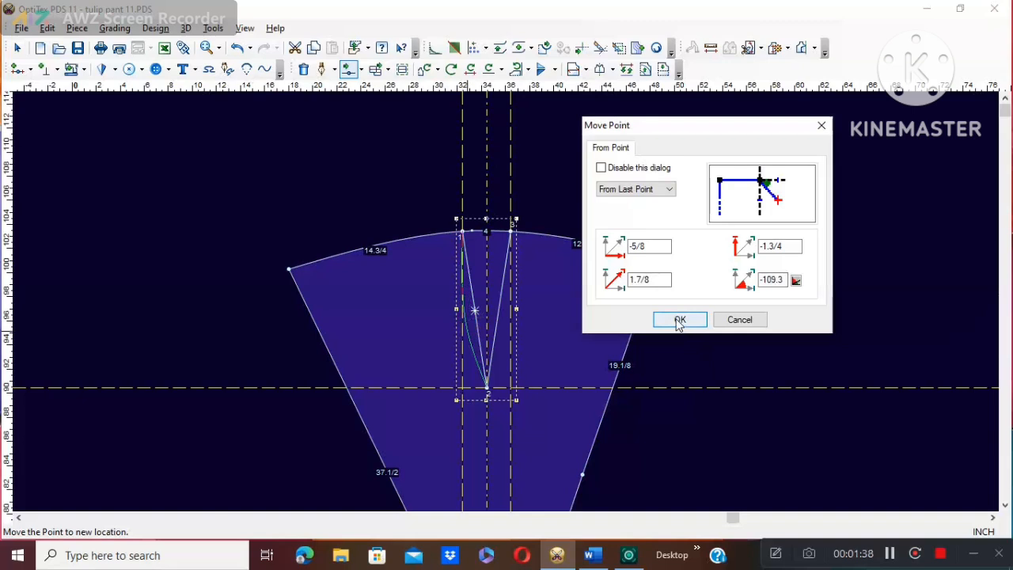
pyautogui.click(679, 319)
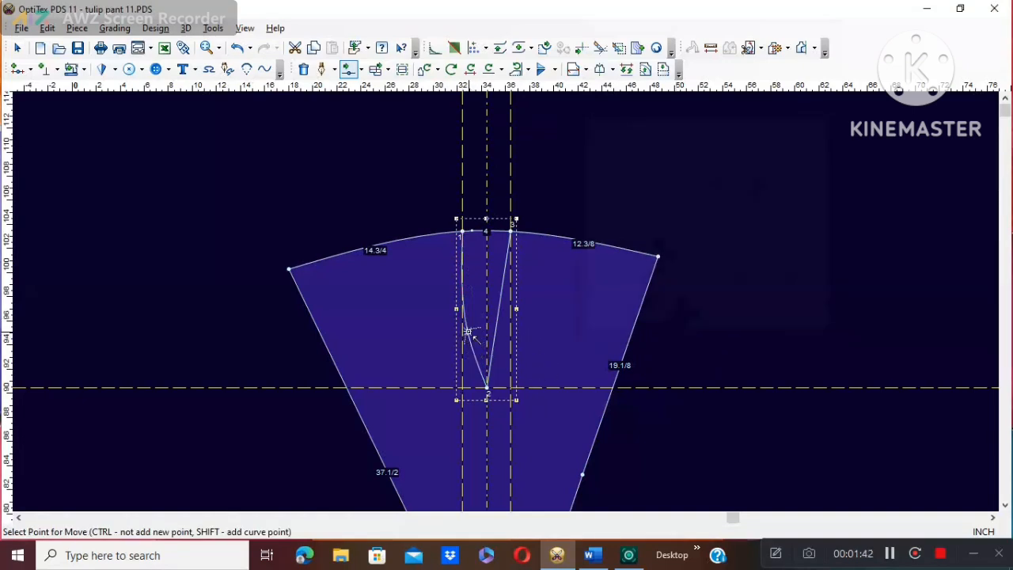
# - Move the left leg's curve point -4 5/8 vertically to the horizontal guide, and move a new curve point above it 1 1/2 horizontally and 7/8 vertically
pyautogui.click(468, 332)
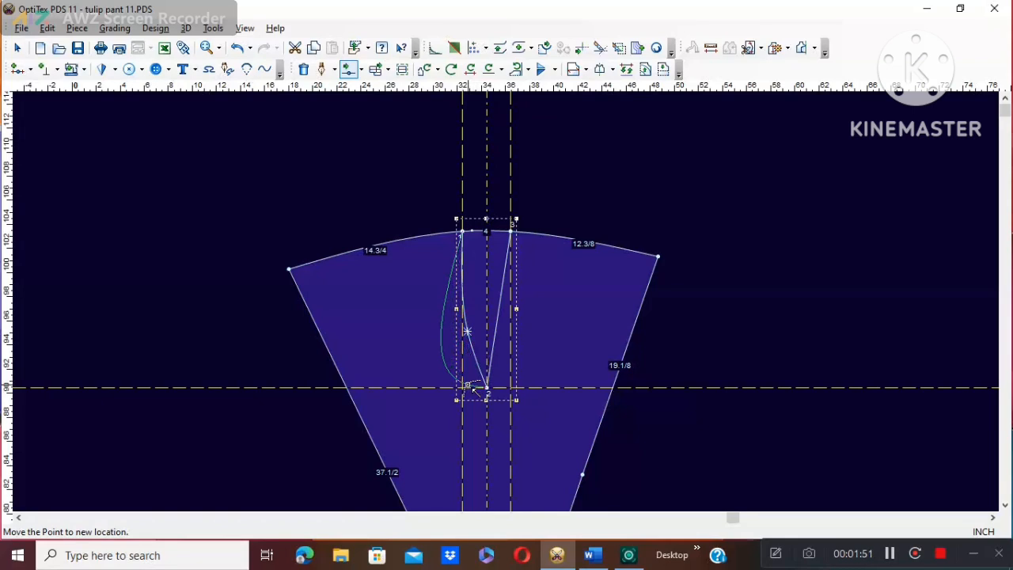
pyautogui.click(468, 388)
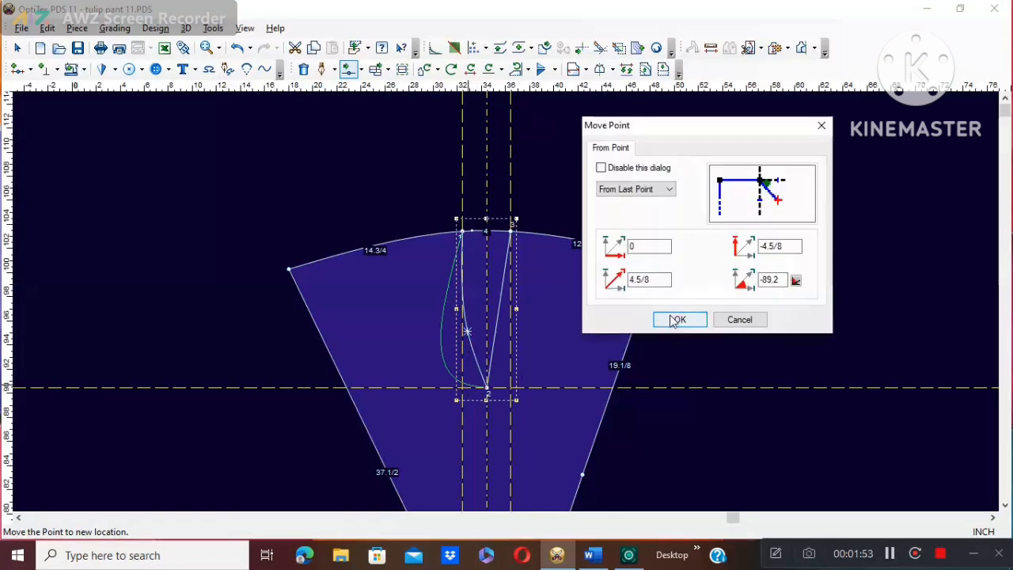
pyautogui.click(675, 320)
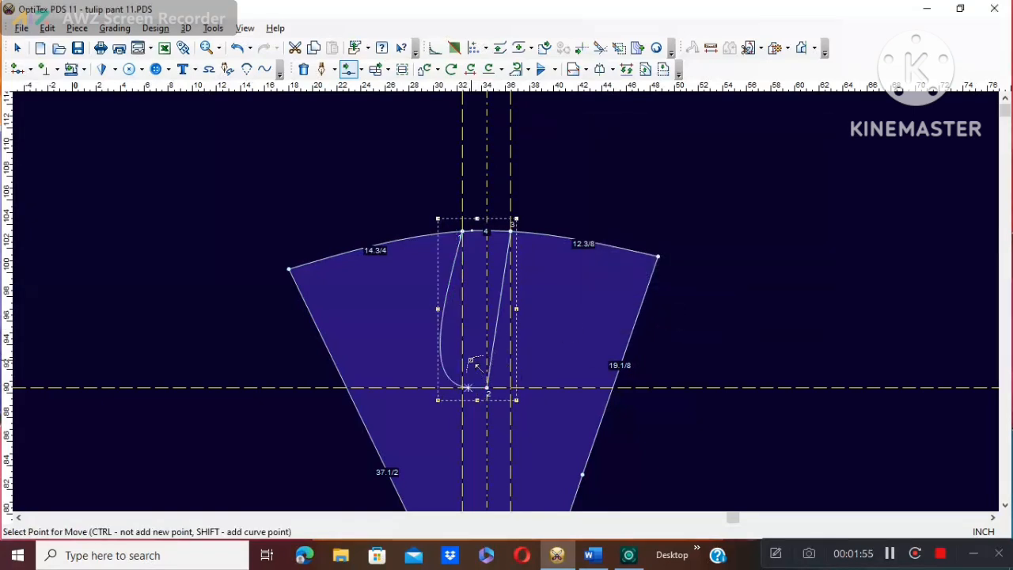
pyautogui.click(448, 374)
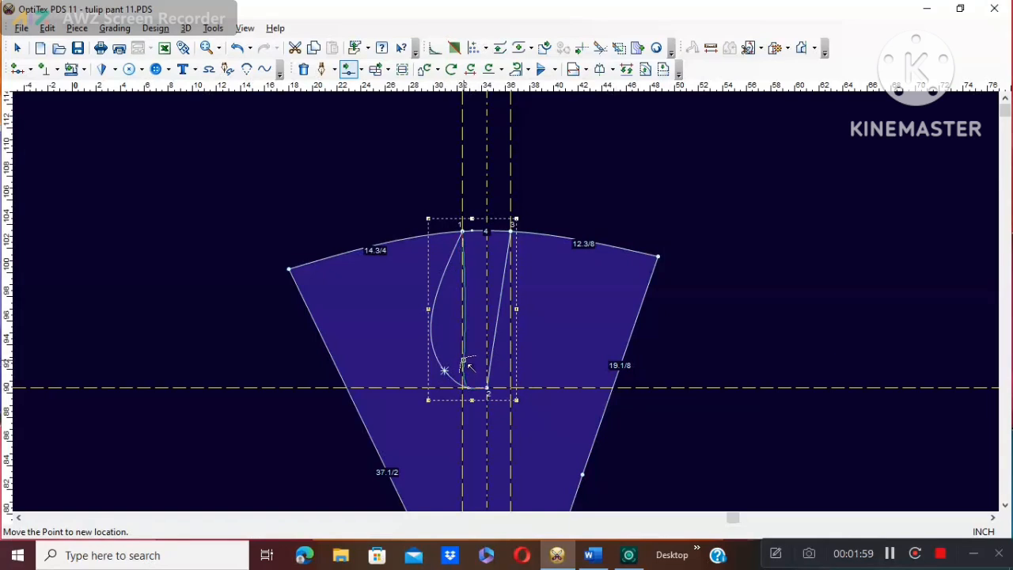
pyautogui.press('Return')
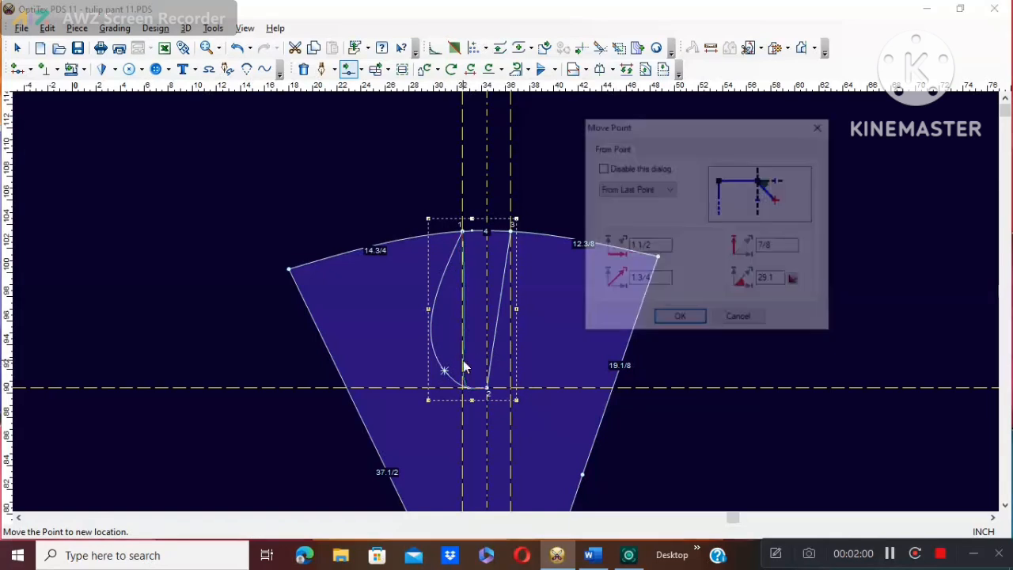
pyautogui.click(675, 320)
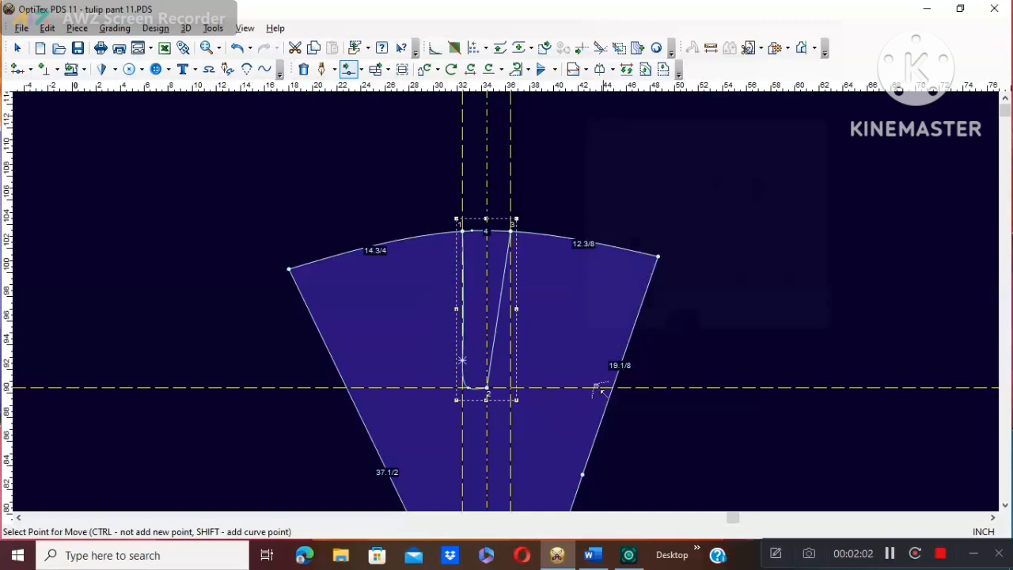
# - Round the contour's lower-left corner by moving its curve point slightly upward, off the horizontal guide line
pyautogui.scroll(3, 500, 400)
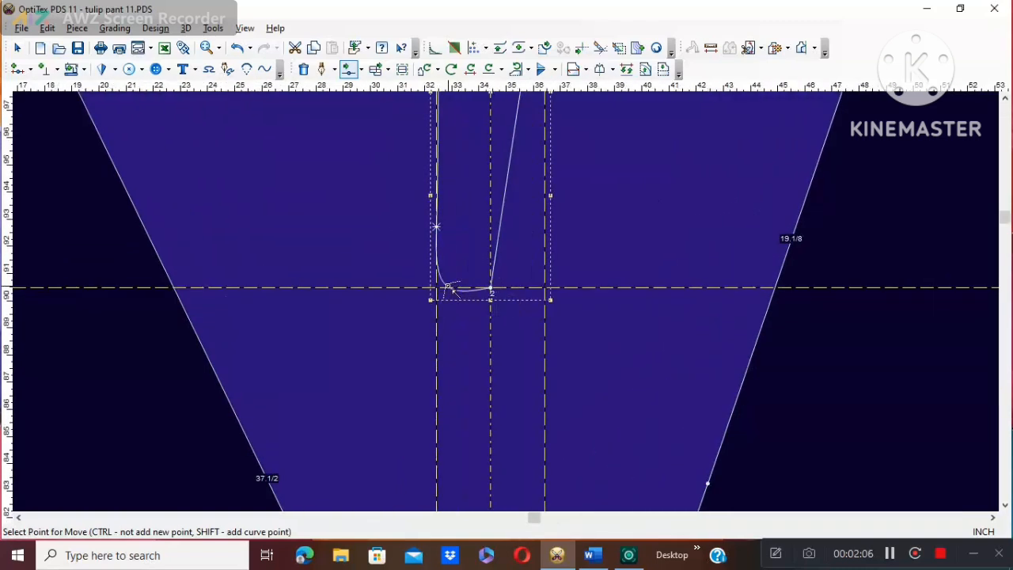
pyautogui.click(448, 286)
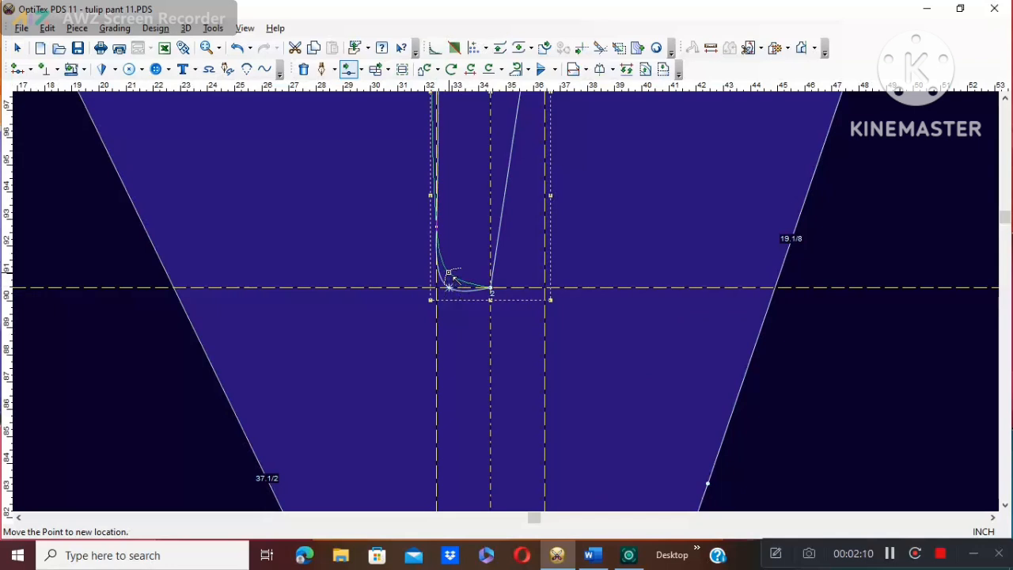
pyautogui.click(448, 273)
pyautogui.click(679, 320)
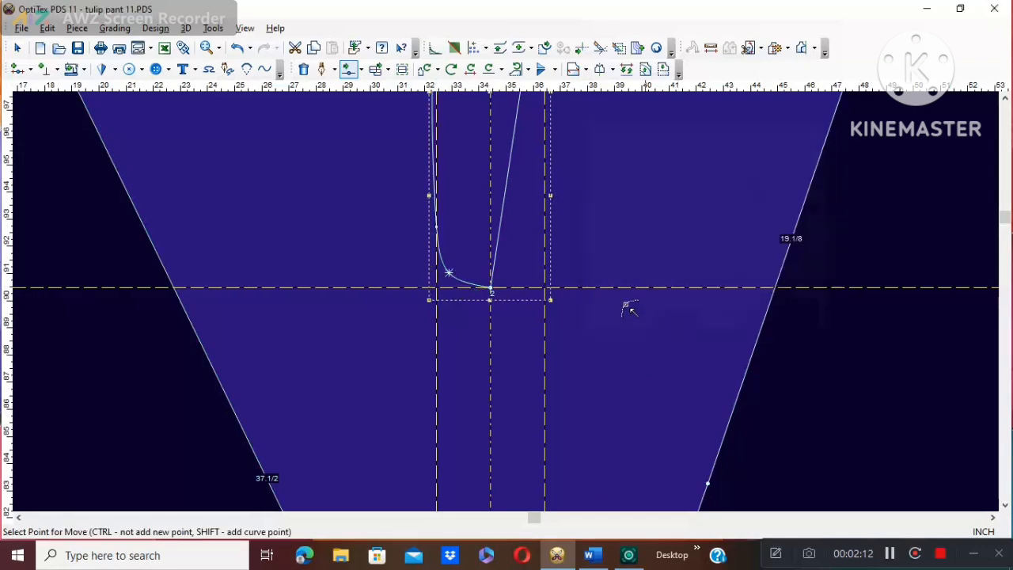
# - Straighten the left leg by adding a curve point near its middle and moving it onto the left guide line
pyautogui.scroll(2, 510, 297)
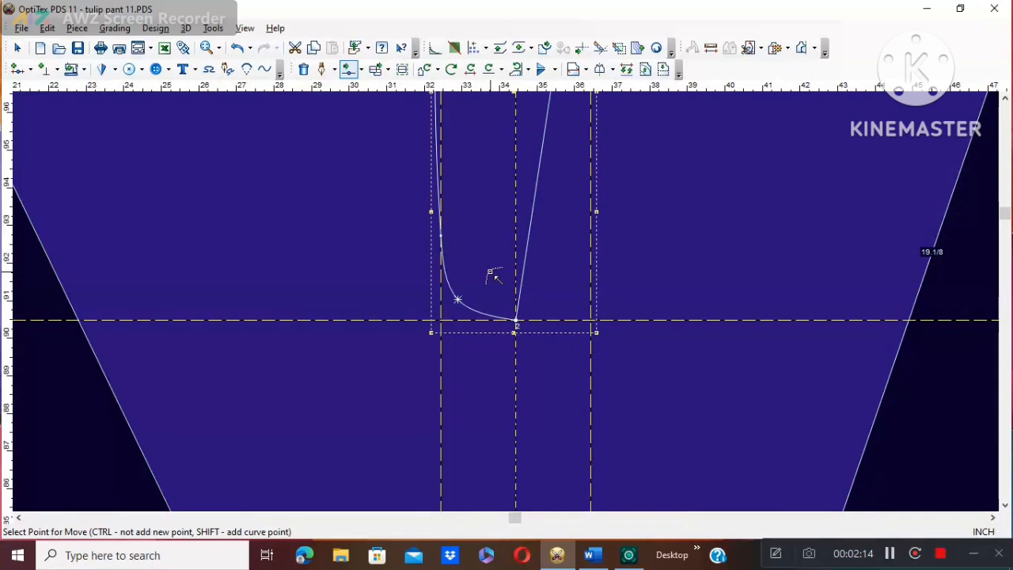
pyautogui.scroll(-2, 499, 285)
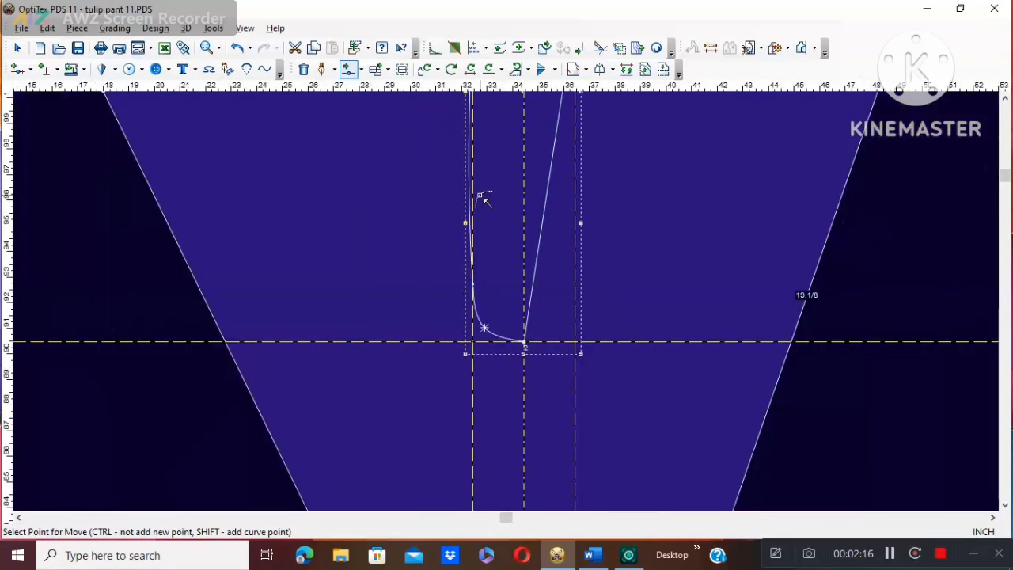
pyautogui.scroll(-1, 484, 200)
pyautogui.click(496, 287)
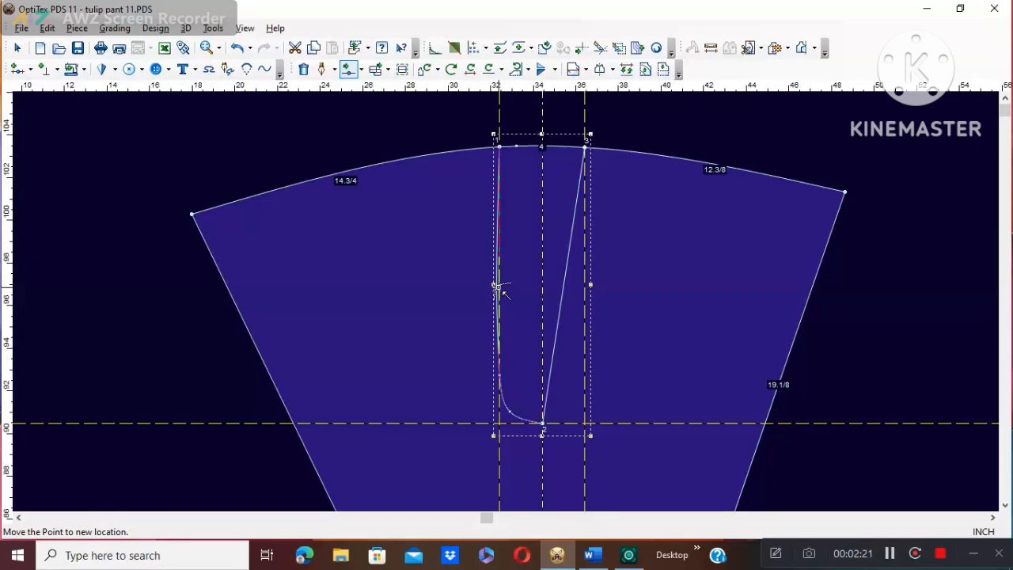
pyautogui.click(499, 289)
pyautogui.click(681, 320)
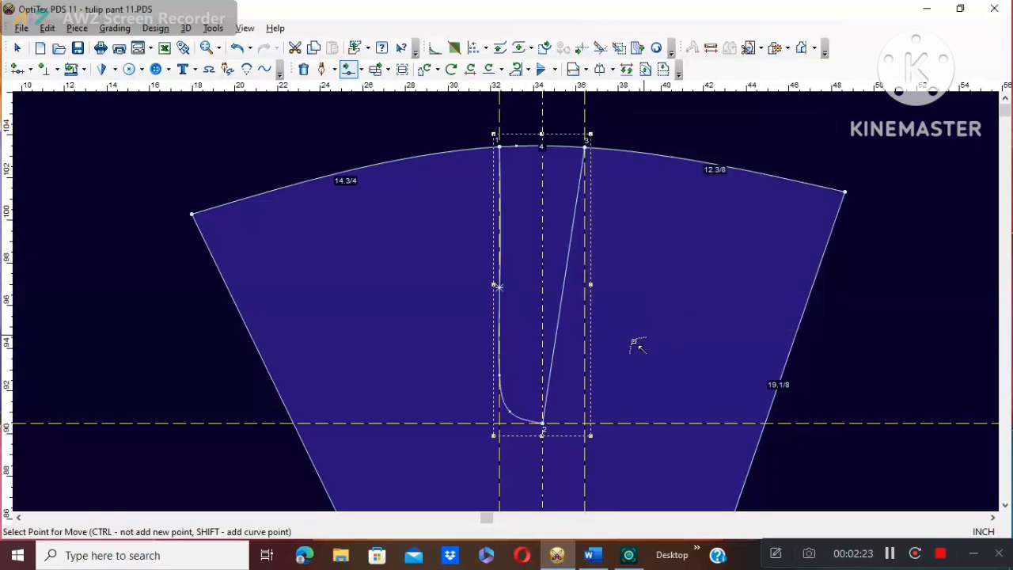
# - Add two curve points on the right leg, moving one 1 5/8 and -2 5/8 to the guides' crossing and the other -1 3/4 and 5/8
pyautogui.click(554, 368)
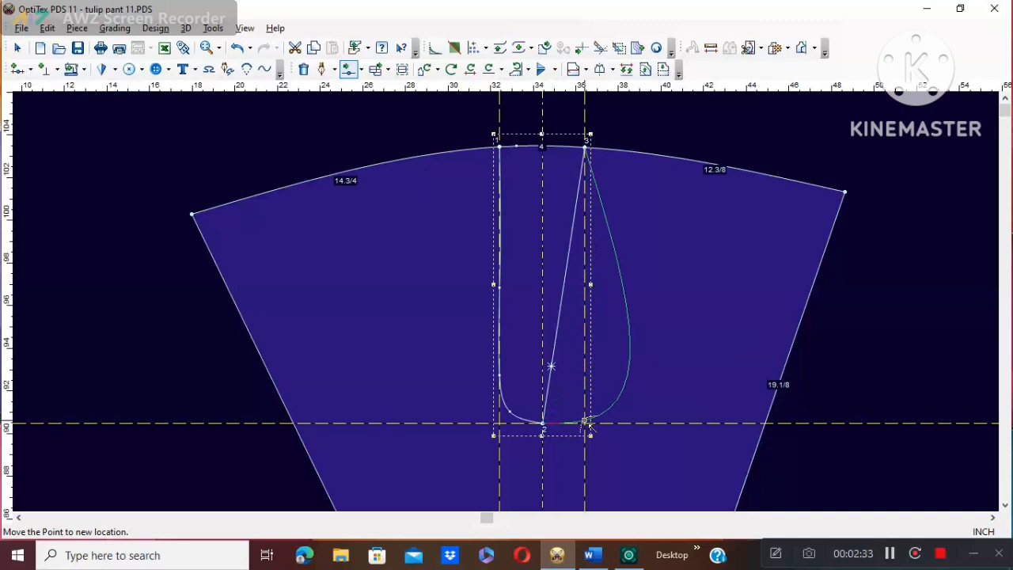
pyautogui.click(589, 425)
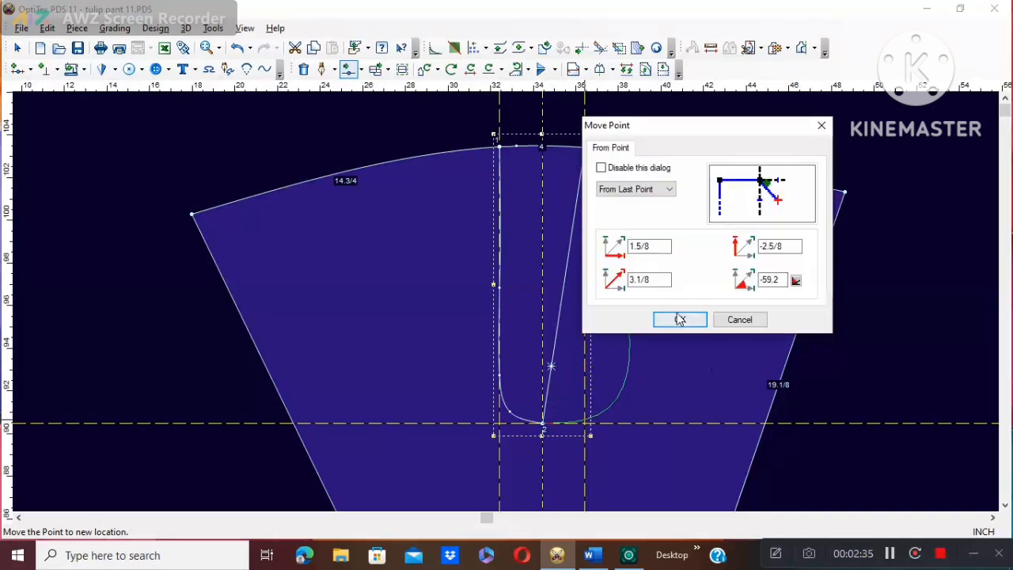
pyautogui.click(679, 321)
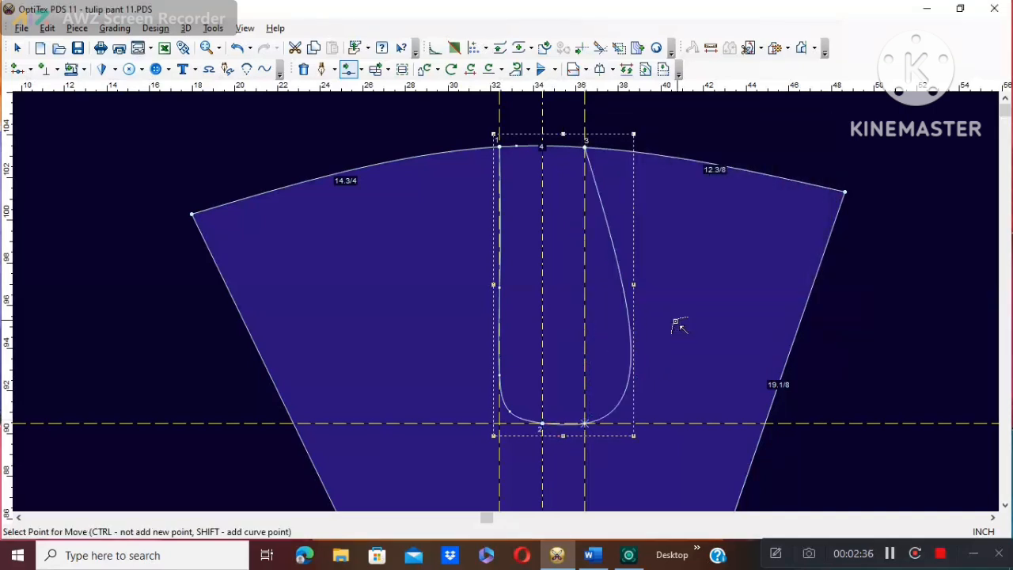
pyautogui.click(630, 375)
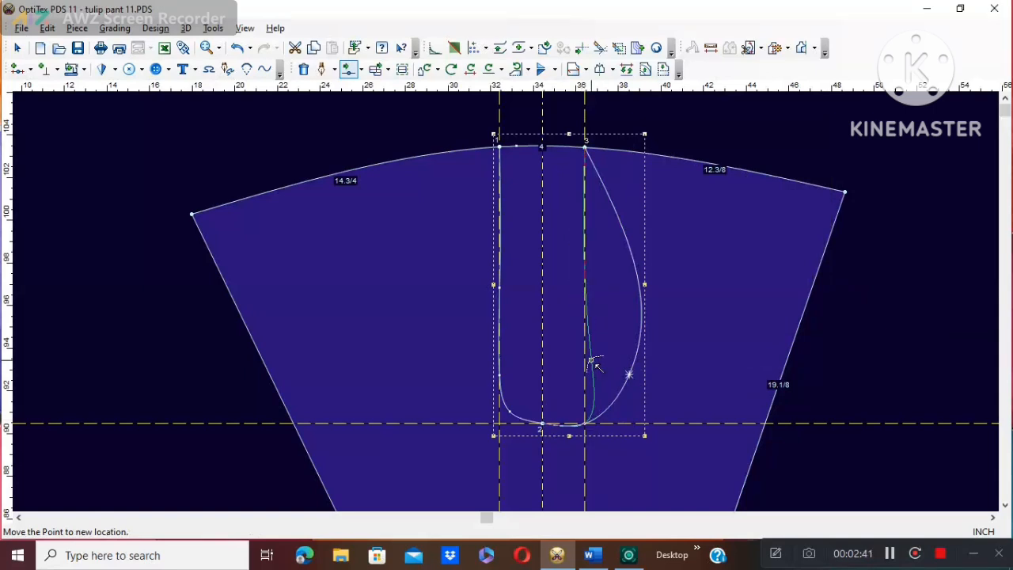
pyautogui.click(591, 361)
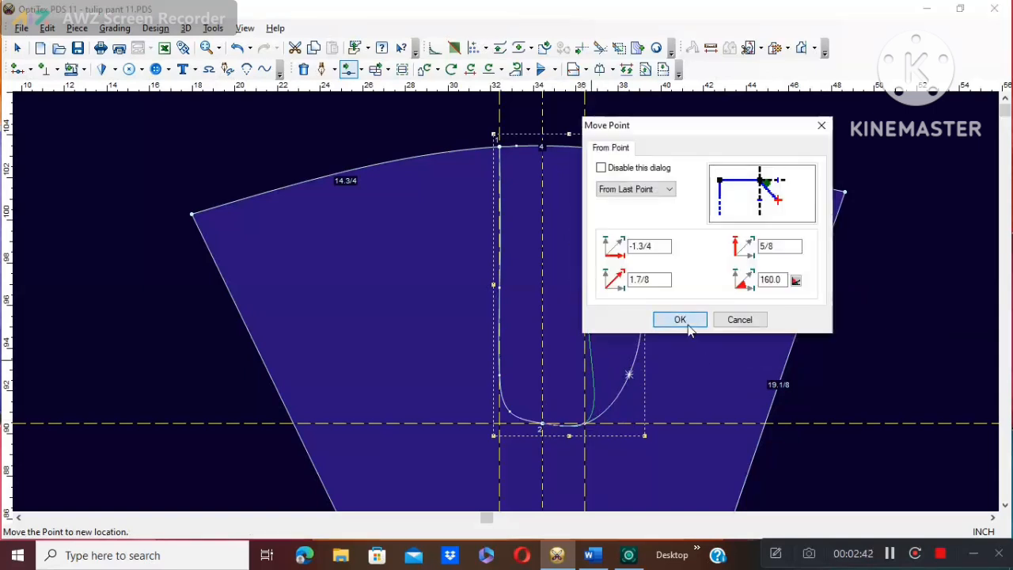
pyautogui.click(687, 321)
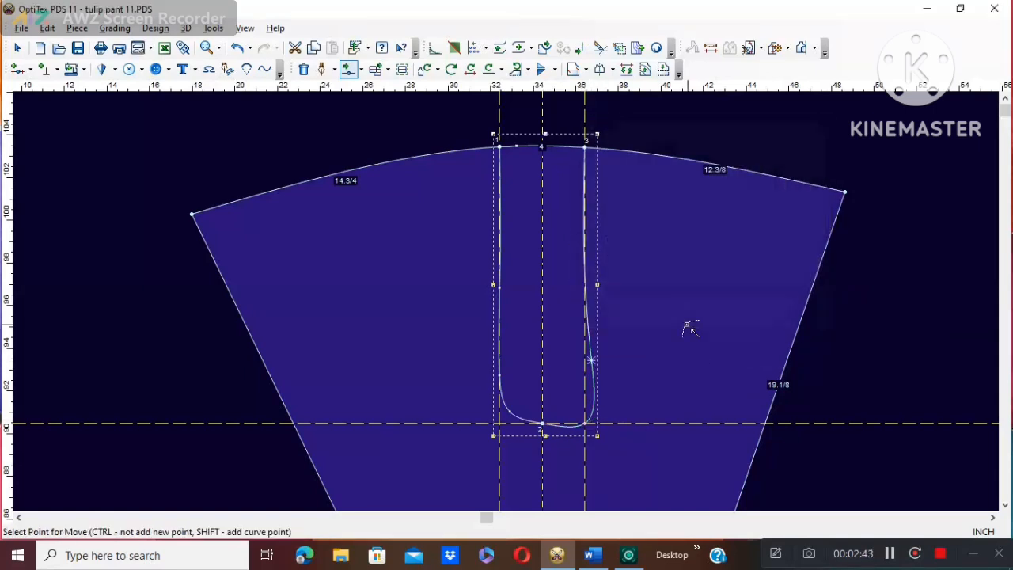
# - Round the contour's lower-right corner by moving its curve point -3/8 horizontally and 1/2 vertically
pyautogui.click(590, 428)
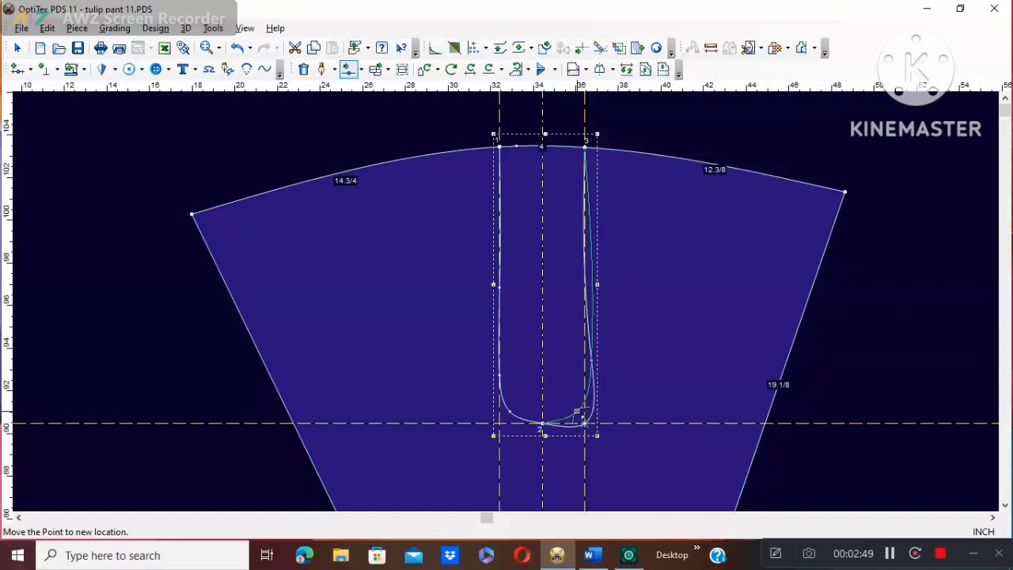
pyautogui.click(583, 423)
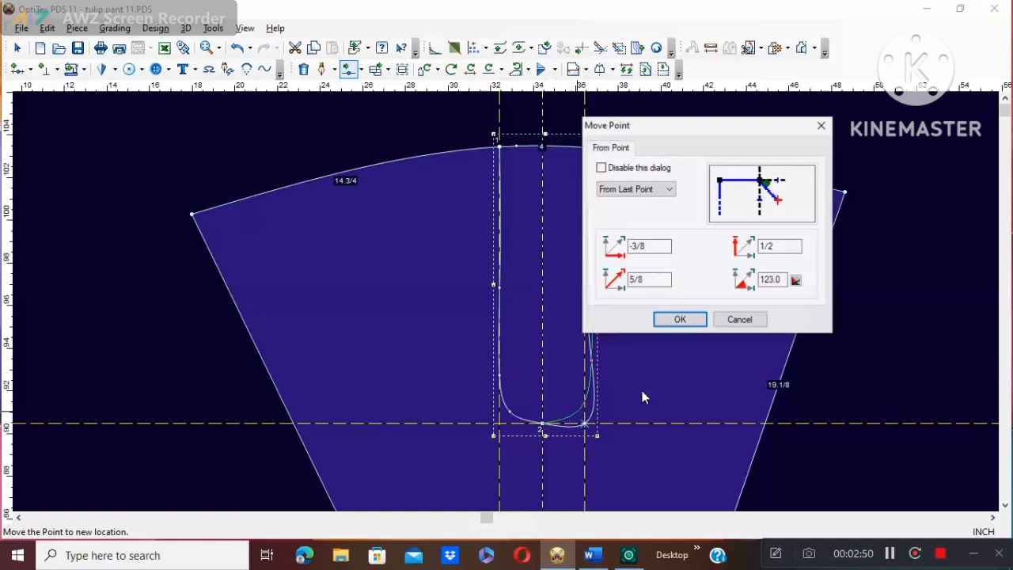
pyautogui.click(679, 319)
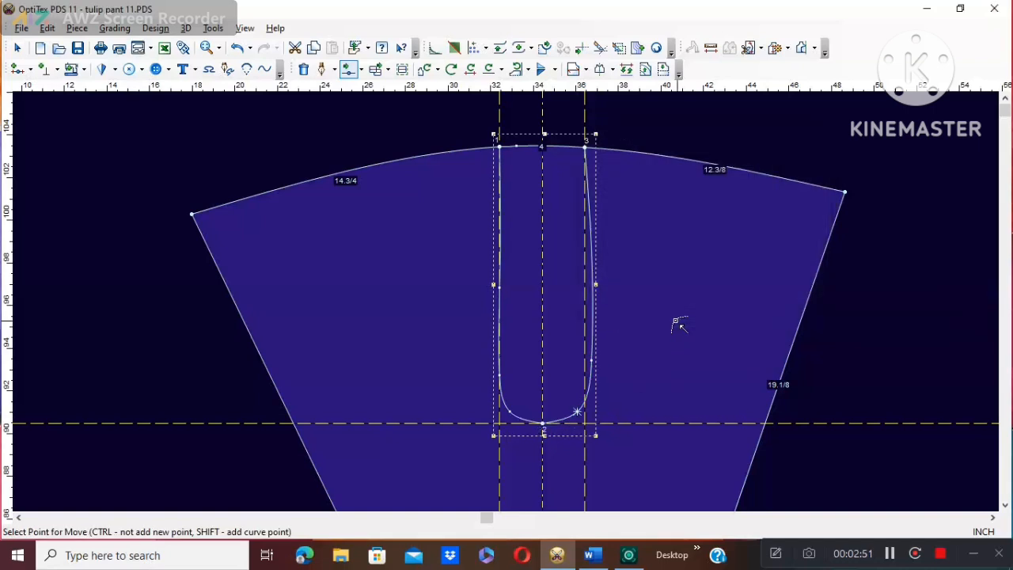
# - Straighten the right leg by moving its curve points onto the right guide line, and finish moving points
pyautogui.click(591, 361)
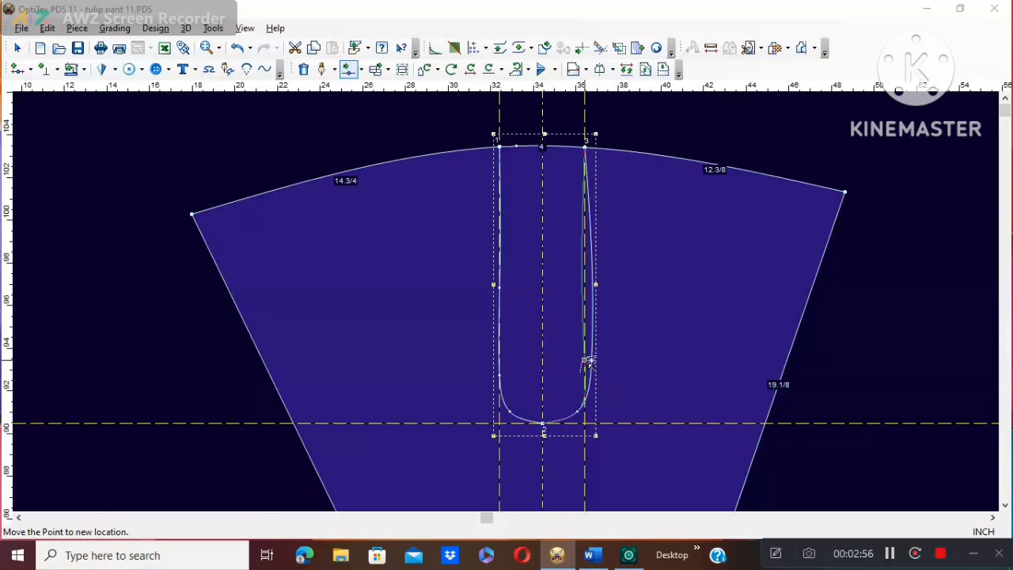
pyautogui.click(586, 361)
pyautogui.click(678, 319)
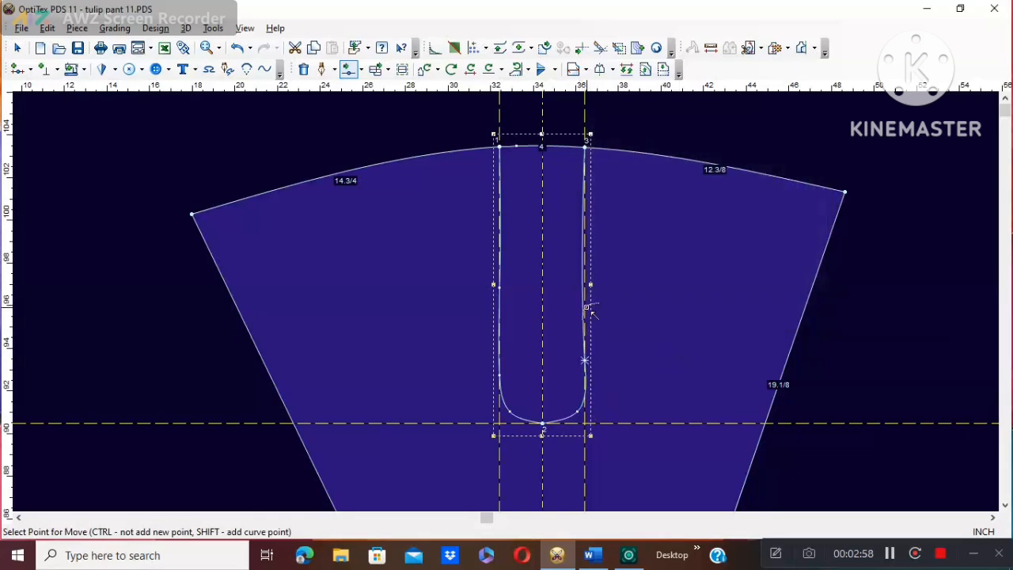
pyautogui.scroll(3, 587, 309)
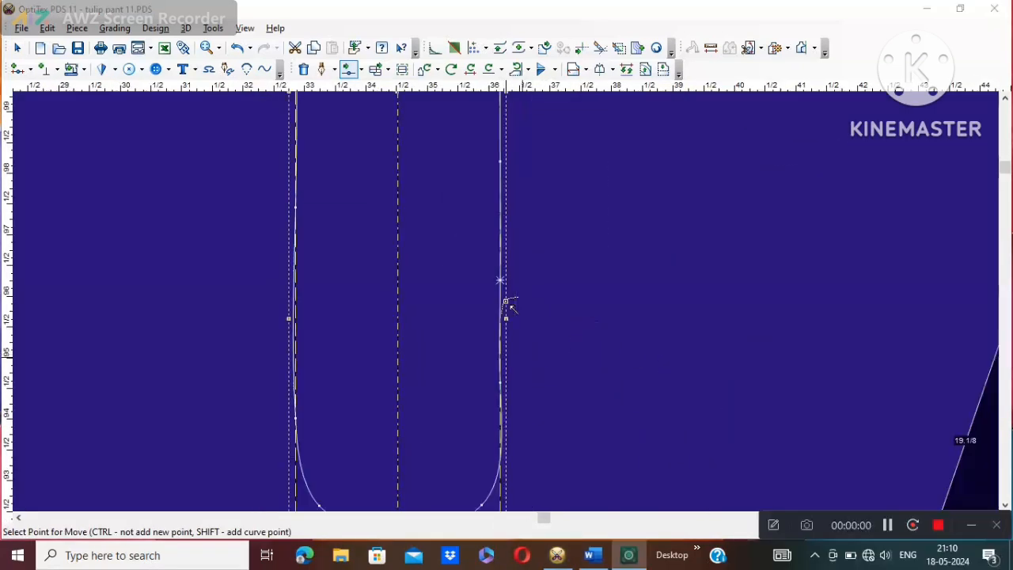
pyautogui.scroll(-5, 511, 308)
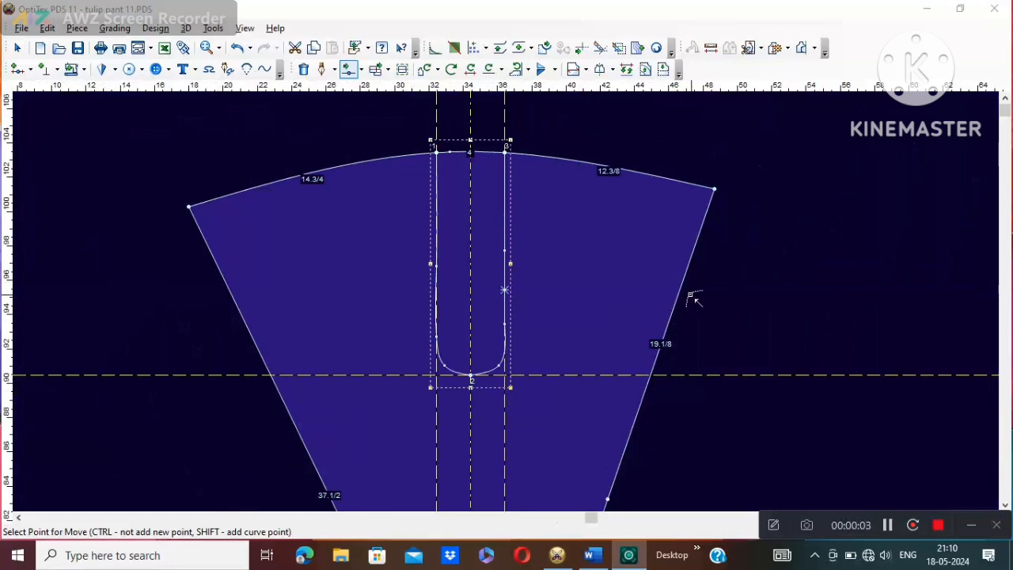
pyautogui.rightClick(794, 166)
pyautogui.click(809, 176)
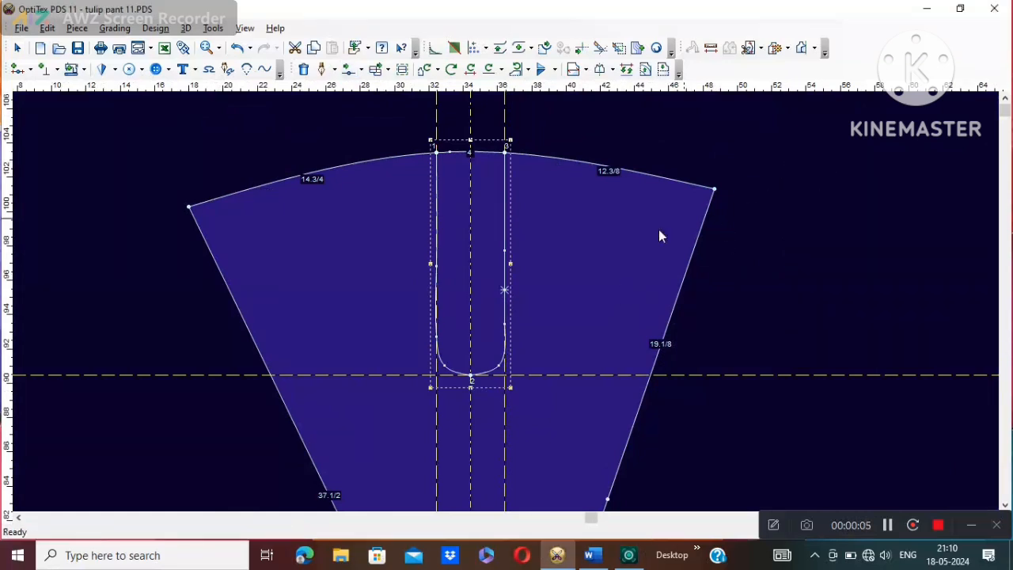
# - Delete all guide lines and deselect the U-shaped contour
pyautogui.click(255, 33)
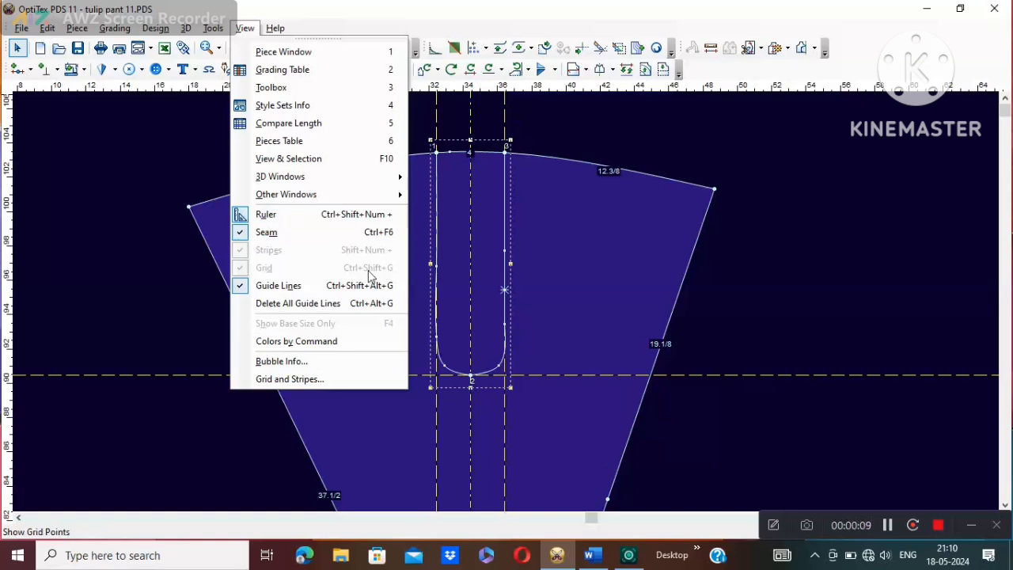
pyautogui.click(368, 305)
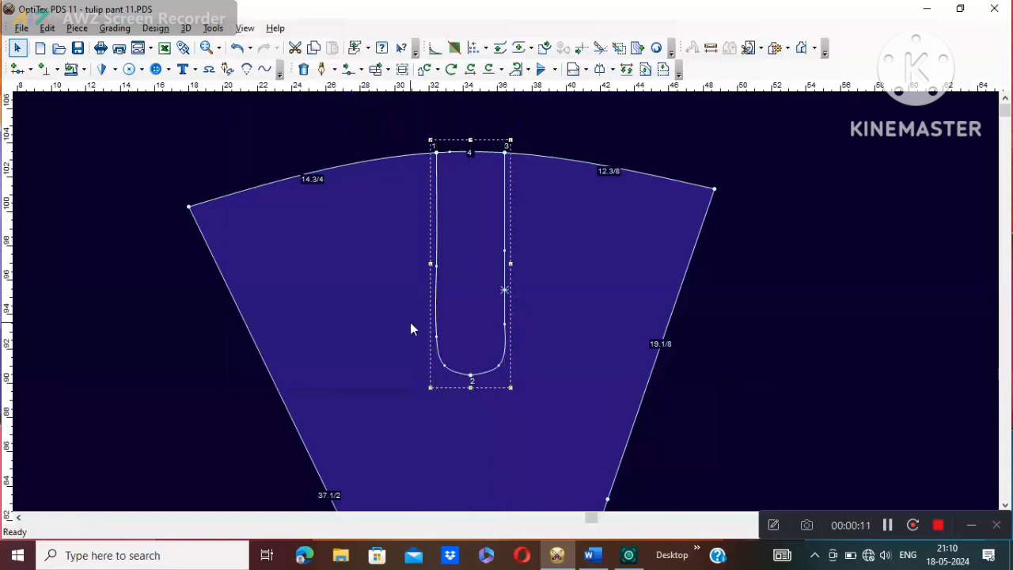
pyautogui.scroll(-1, 646, 305)
pyautogui.click(824, 268)
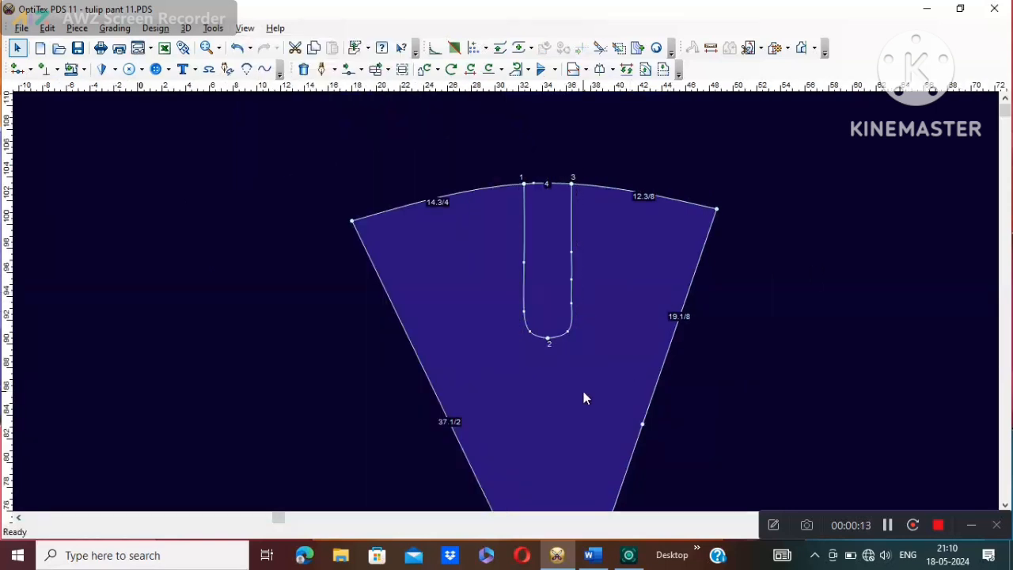
# - Shift the panel sideways and mirror it with a half line along its 37 1/2-inch straight side, from the hem corner to the lower tip
pyautogui.scroll(-1, 515, 315)
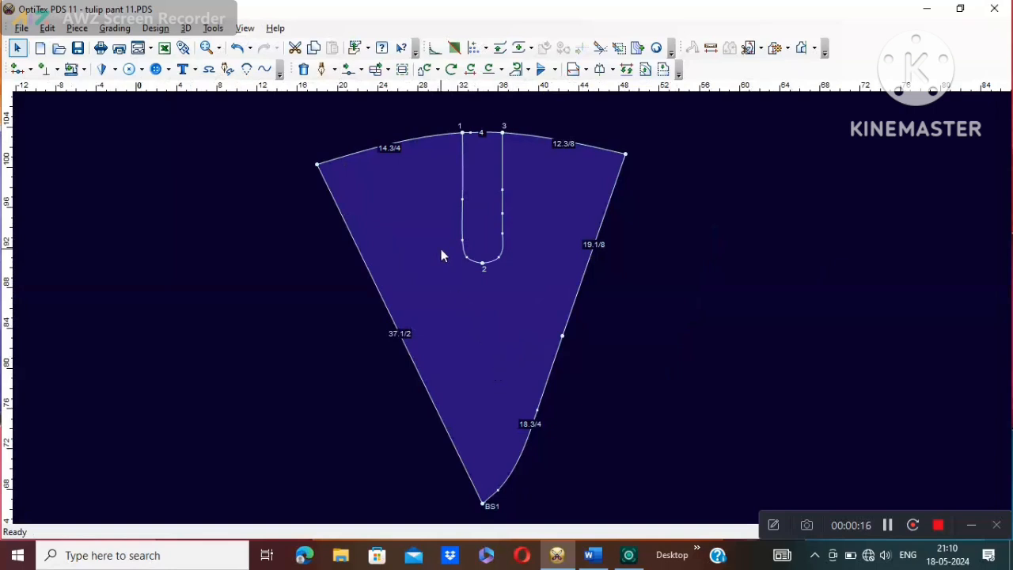
pyautogui.moveTo(445, 253); pyautogui.dragTo(558, 245)
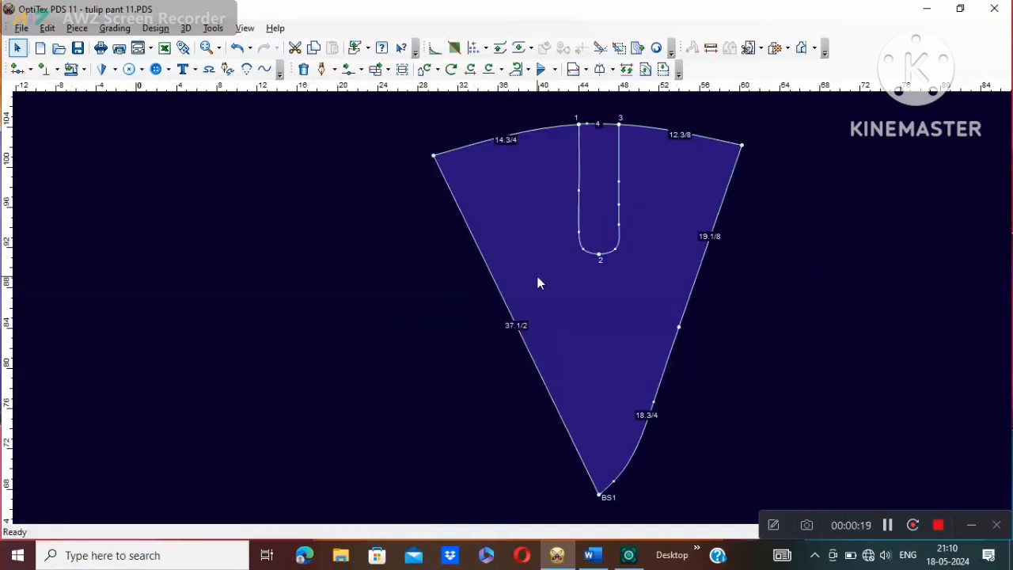
pyautogui.click(516, 69)
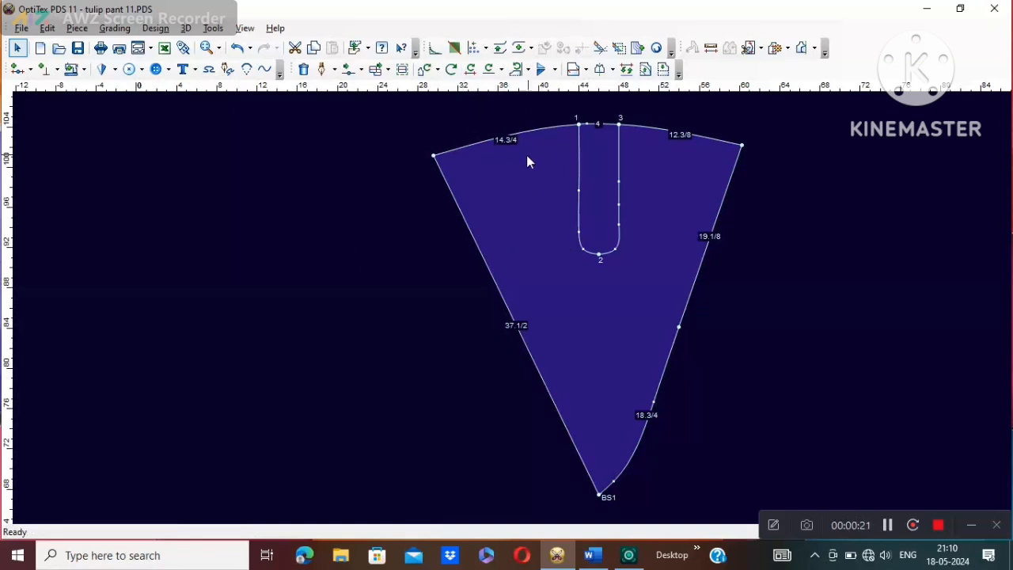
pyautogui.click(434, 156)
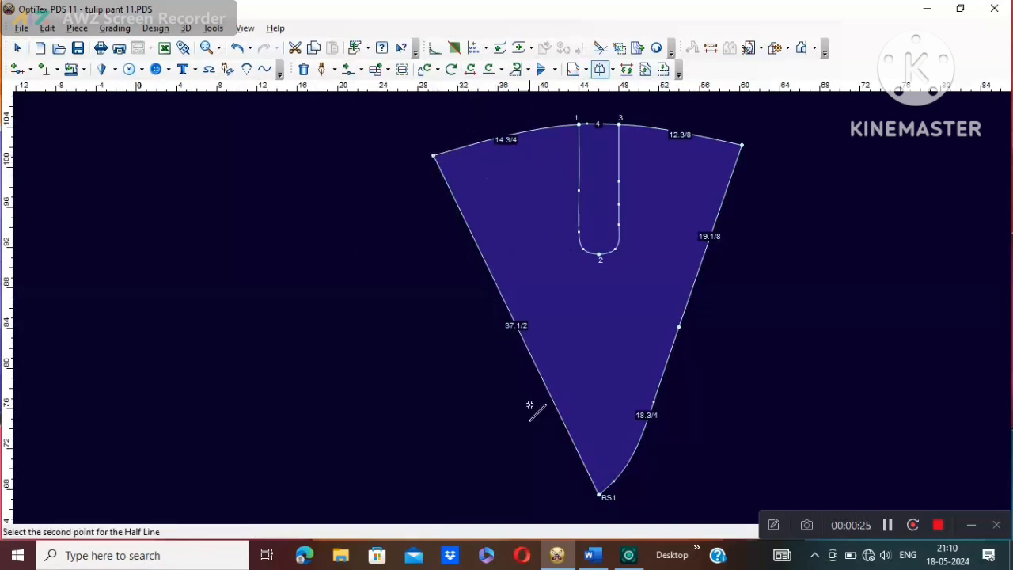
pyautogui.click(599, 496)
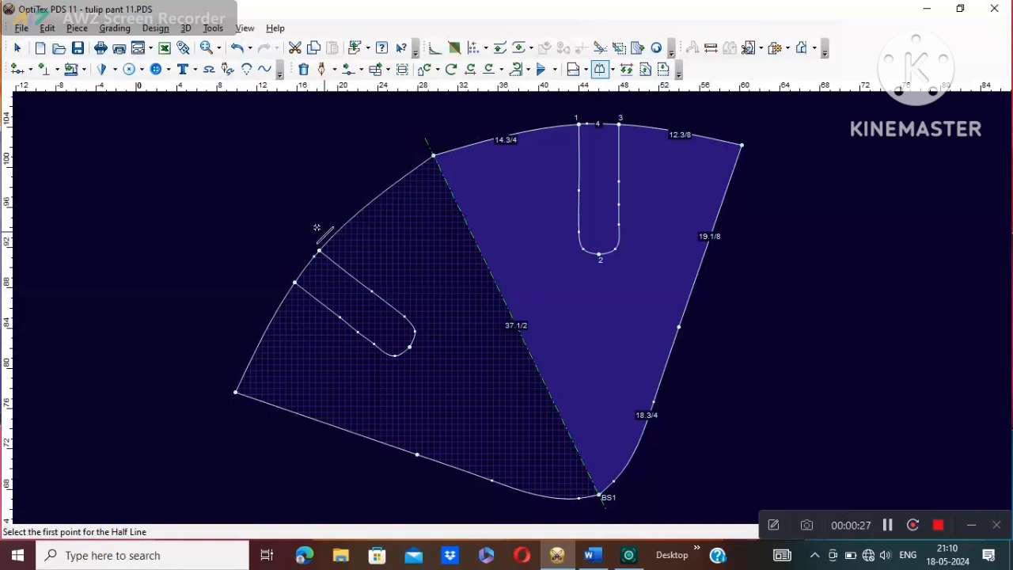
# - Finish the half line operation and undo the panel's mirroring
pyautogui.rightClick(254, 168)
pyautogui.click(293, 179)
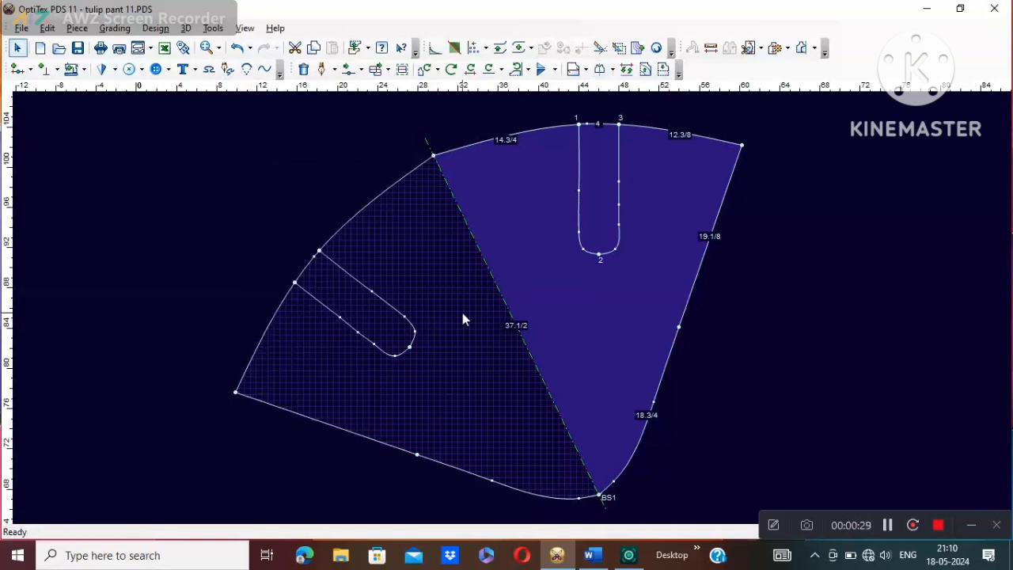
pyautogui.click(236, 48)
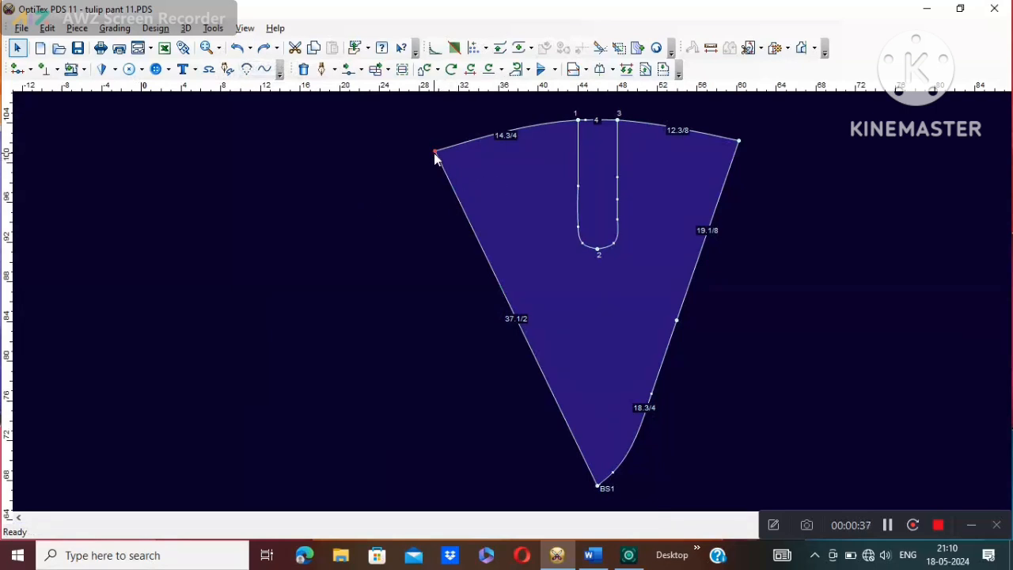
# - Mirror the panel again with a half line from its upper-left hem corner to the lower tip, along the 37 1/2-inch straight side
pyautogui.press('h')
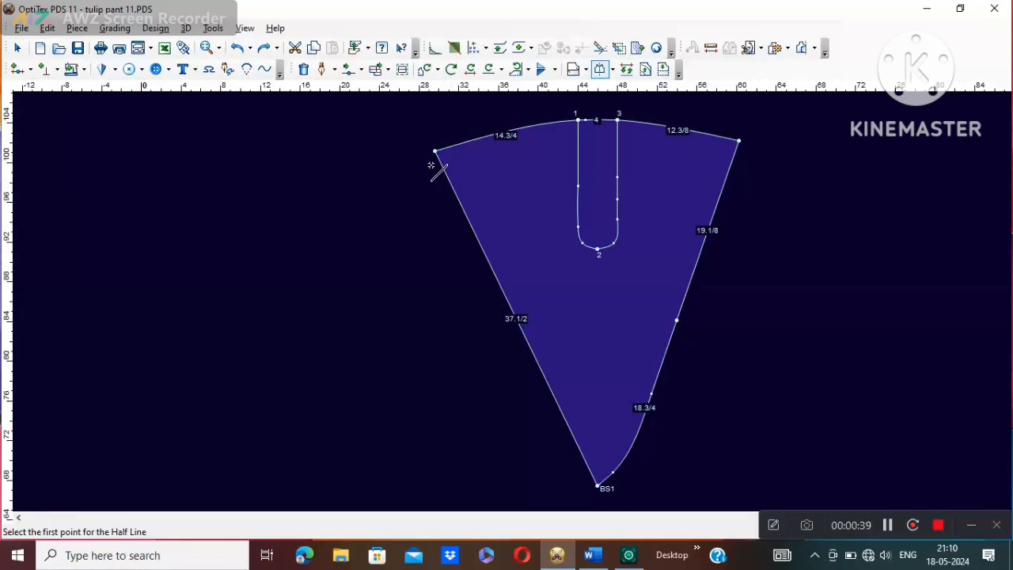
pyautogui.click(435, 151)
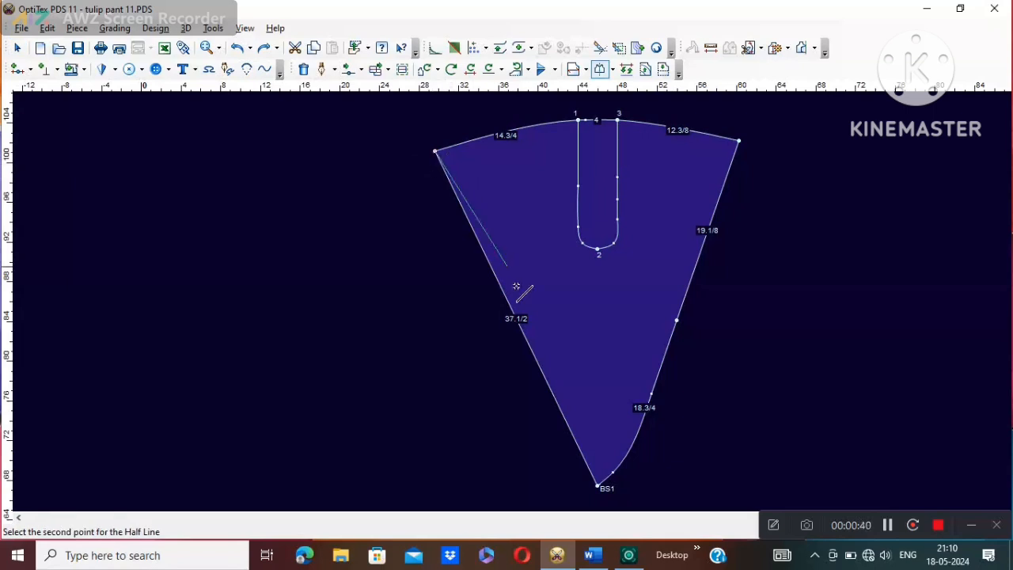
pyautogui.click(599, 488)
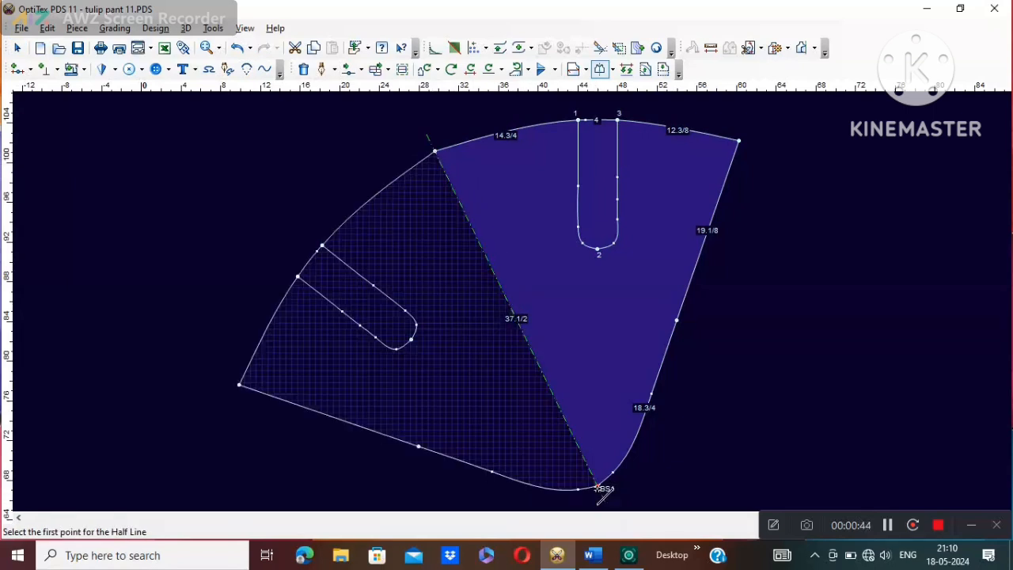
pyautogui.click(613, 70)
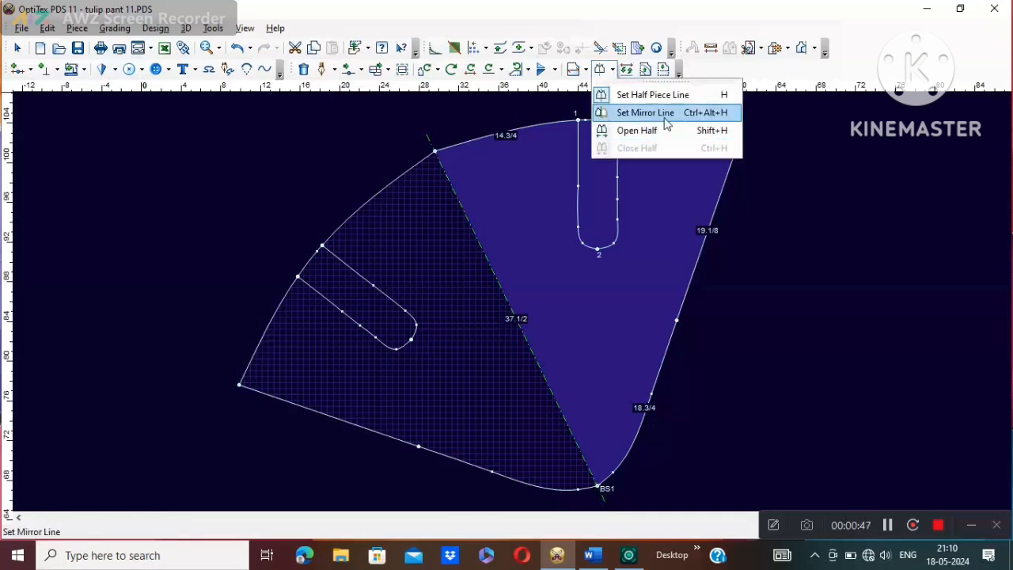
pyautogui.click(641, 111)
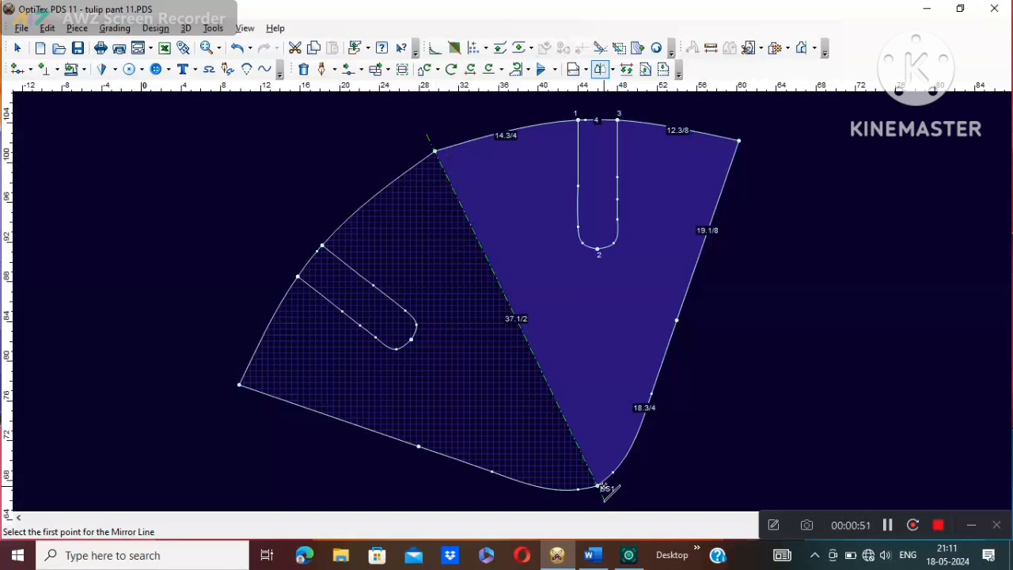
pyautogui.rightClick(462, 345)
pyautogui.click(479, 95)
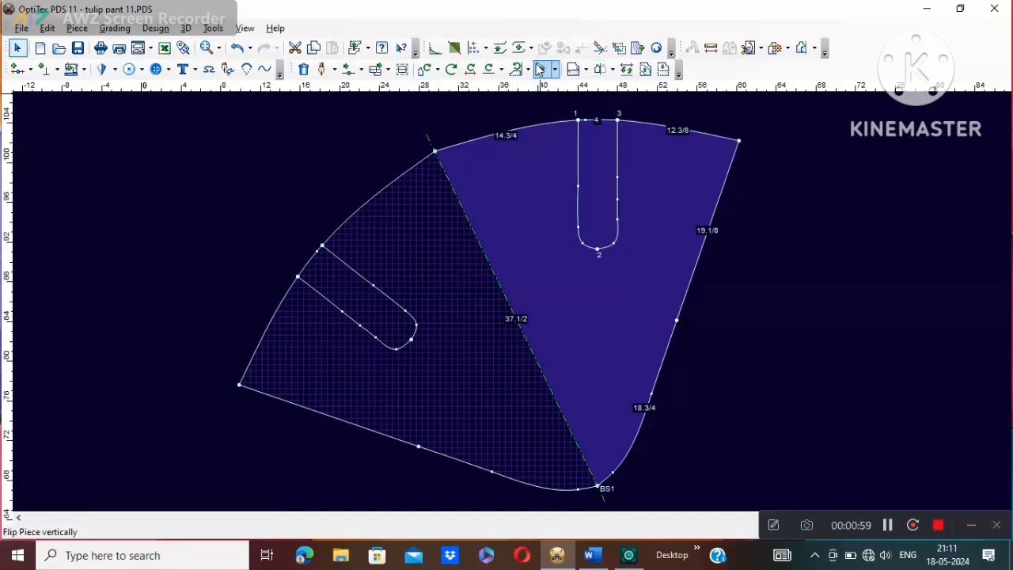
# - Open the half piece so both sides of the half line form one full panel
pyautogui.click(586, 70)
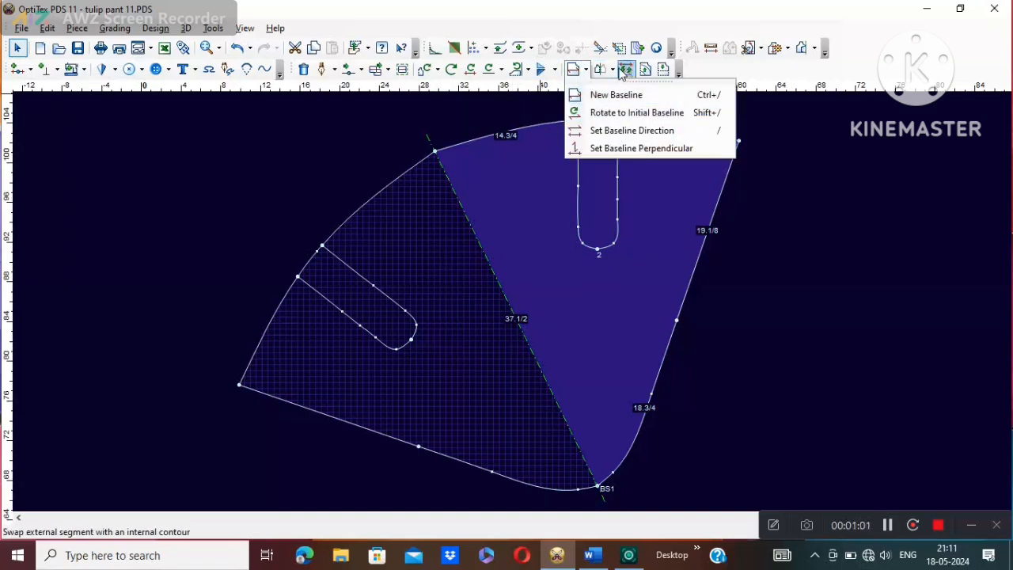
pyautogui.click(610, 70)
pyautogui.click(613, 71)
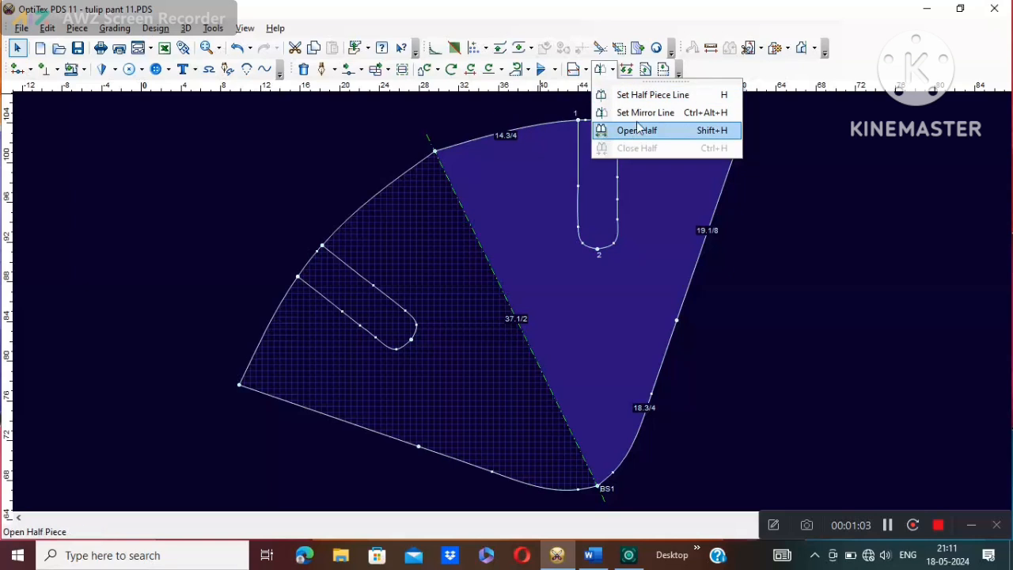
pyautogui.click(642, 131)
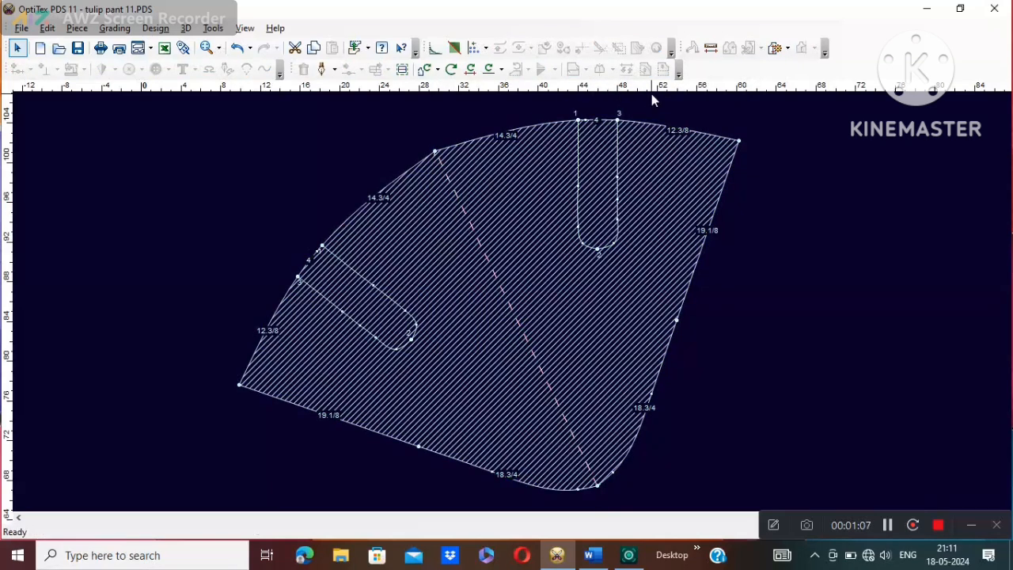
# - Turn off the Protected property of the opened full panel and close its properties
pyautogui.rightClick(457, 262)
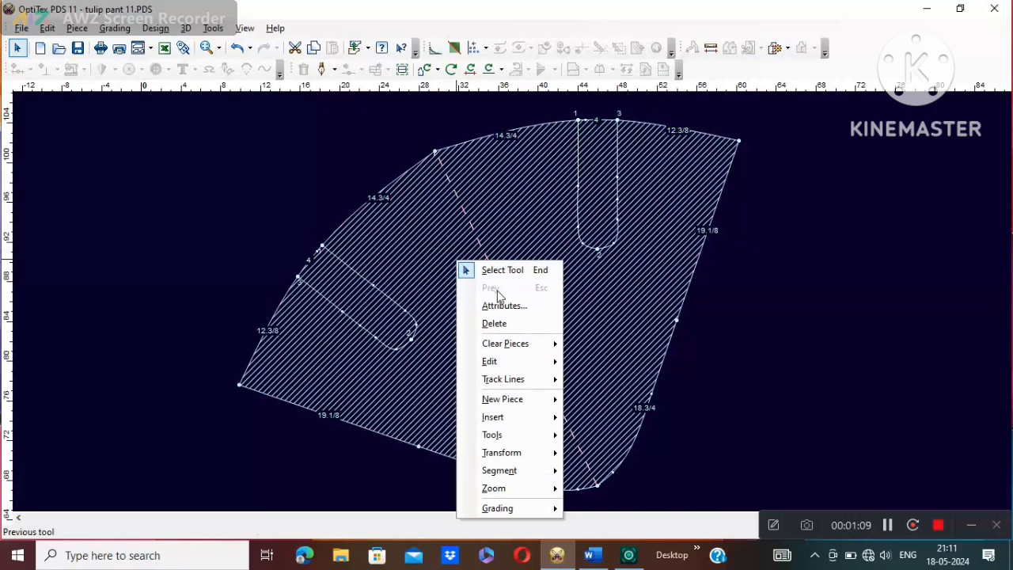
pyautogui.click(466, 268)
pyautogui.doubleClick(446, 270)
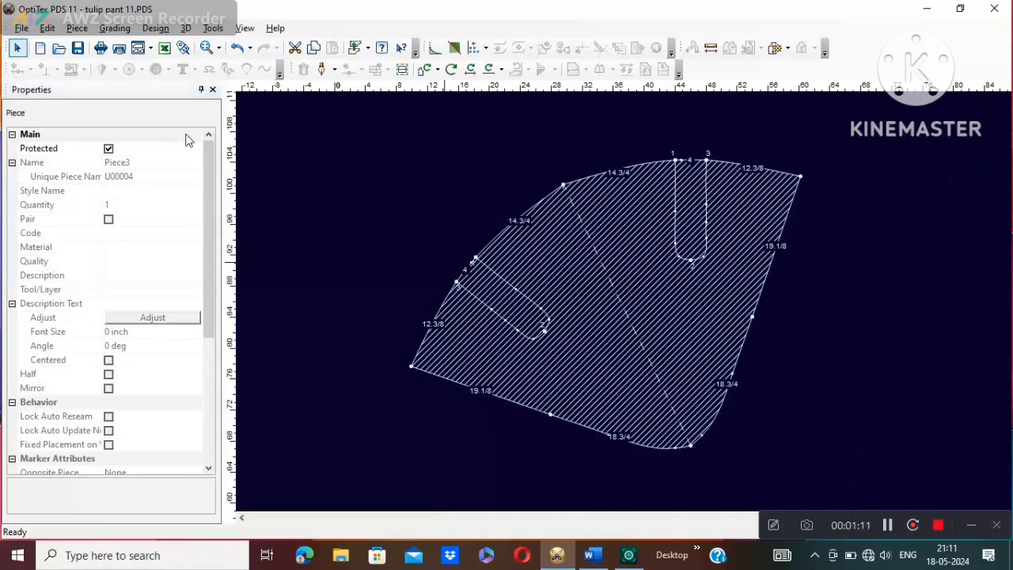
pyautogui.click(109, 149)
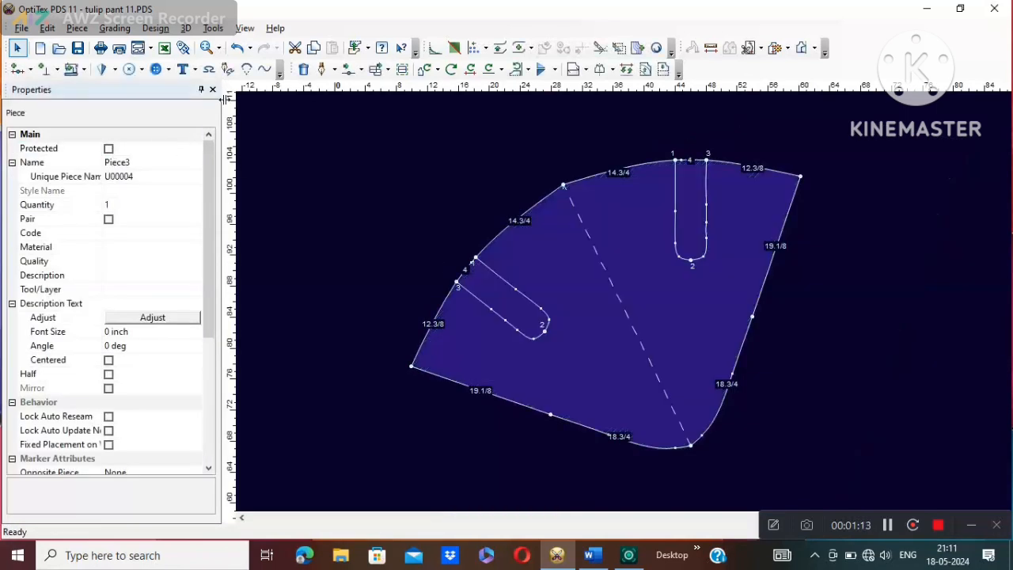
pyautogui.click(213, 90)
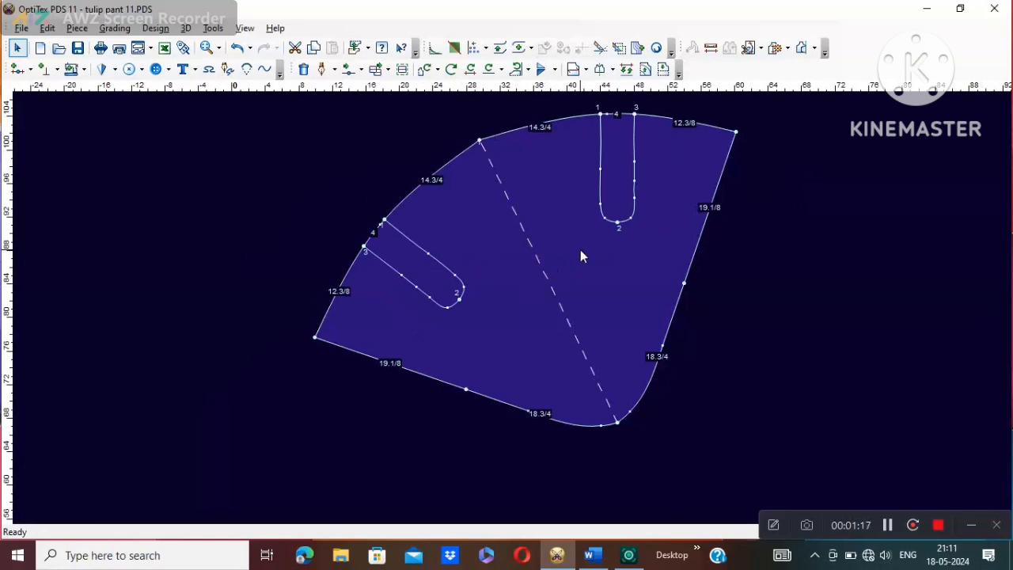
# - Remove the mirrored U-shaped contour from the panel's left half by deleting its points one after another
pyautogui.click(429, 256)
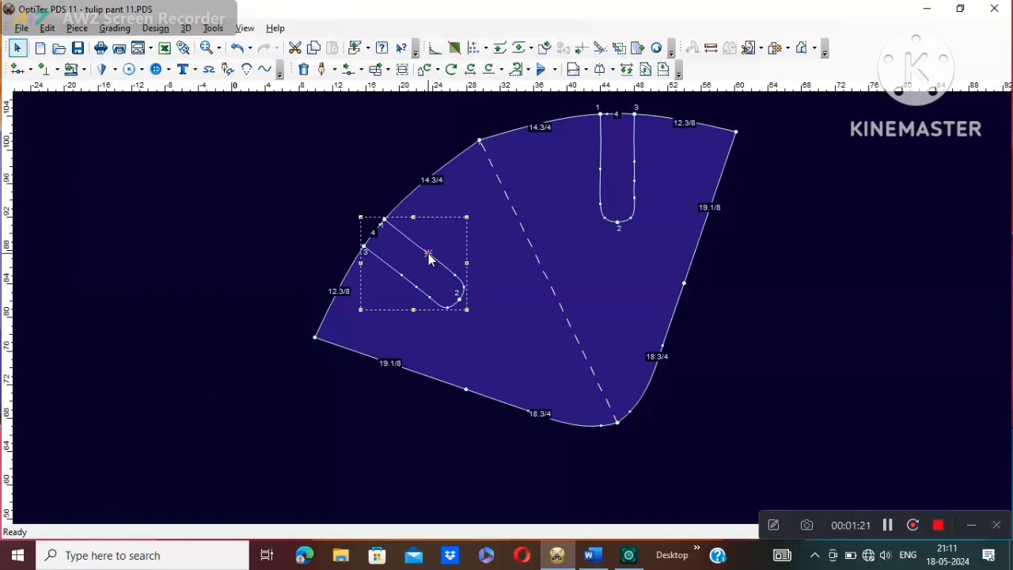
pyautogui.click(431, 249)
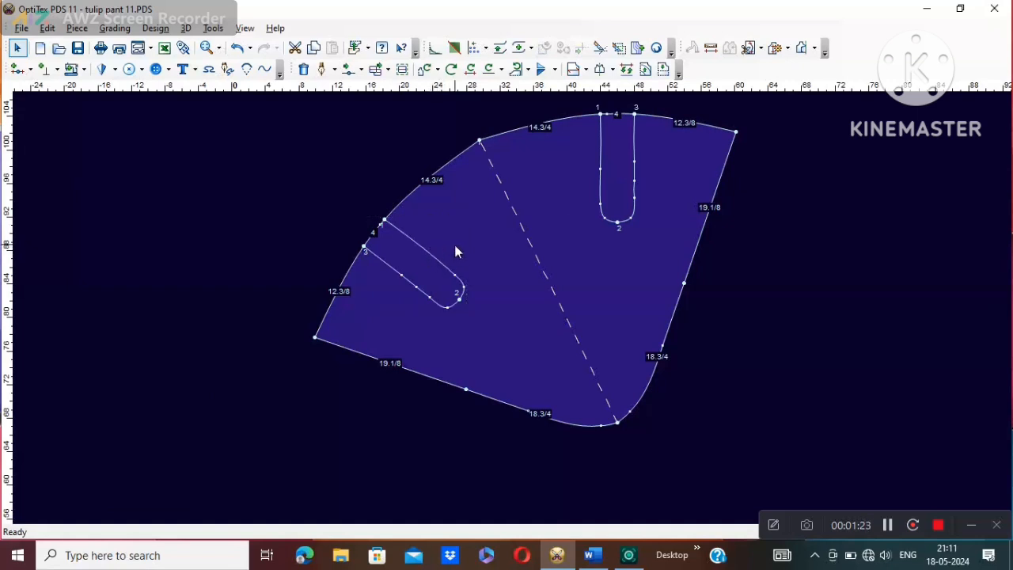
pyautogui.click(455, 275)
pyautogui.press('Delete')
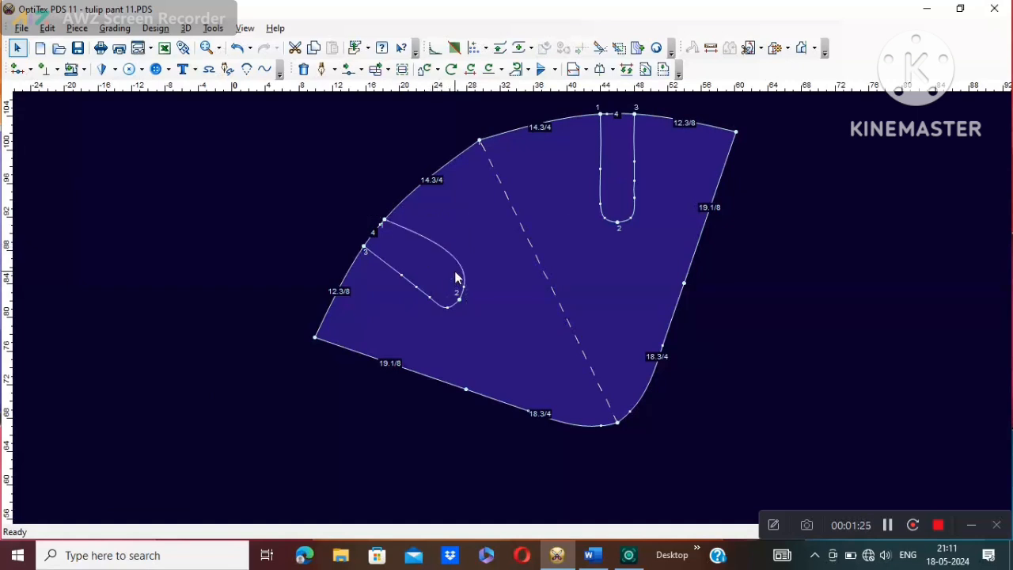
pyautogui.click(460, 301)
pyautogui.press('Delete')
pyautogui.click(464, 287)
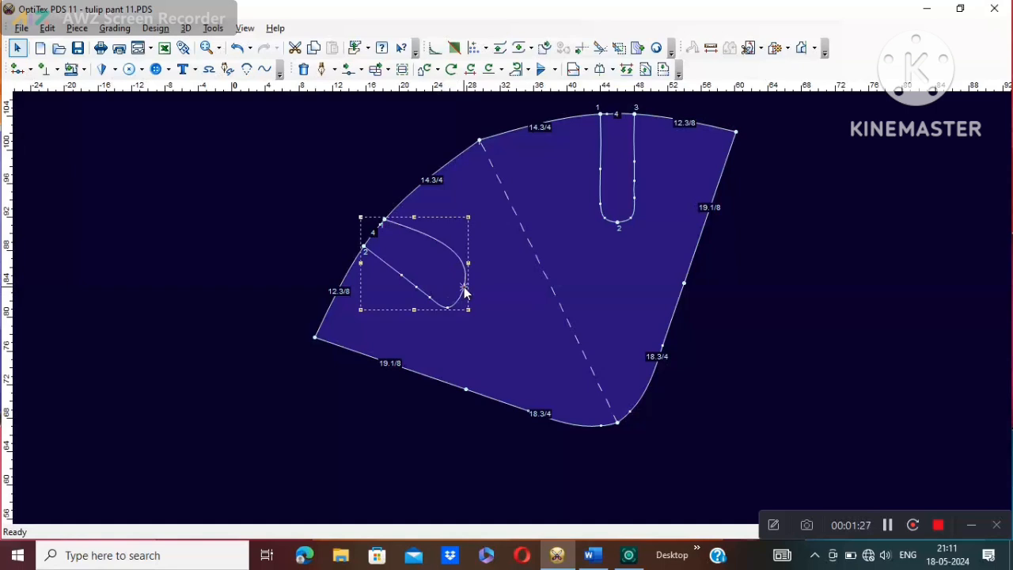
pyautogui.press('Delete')
pyautogui.click(449, 310)
pyautogui.press('Delete')
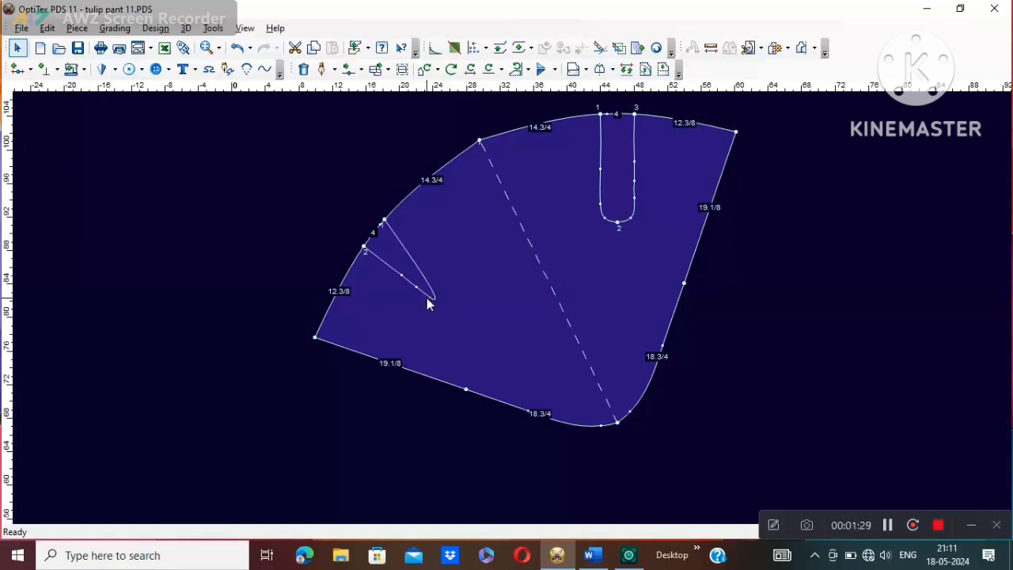
pyautogui.click(427, 298)
pyautogui.press('Delete')
pyautogui.click(416, 287)
pyautogui.press('Delete')
pyautogui.click(400, 274)
pyautogui.press('Delete')
pyautogui.click(384, 222)
pyautogui.press('Delete')
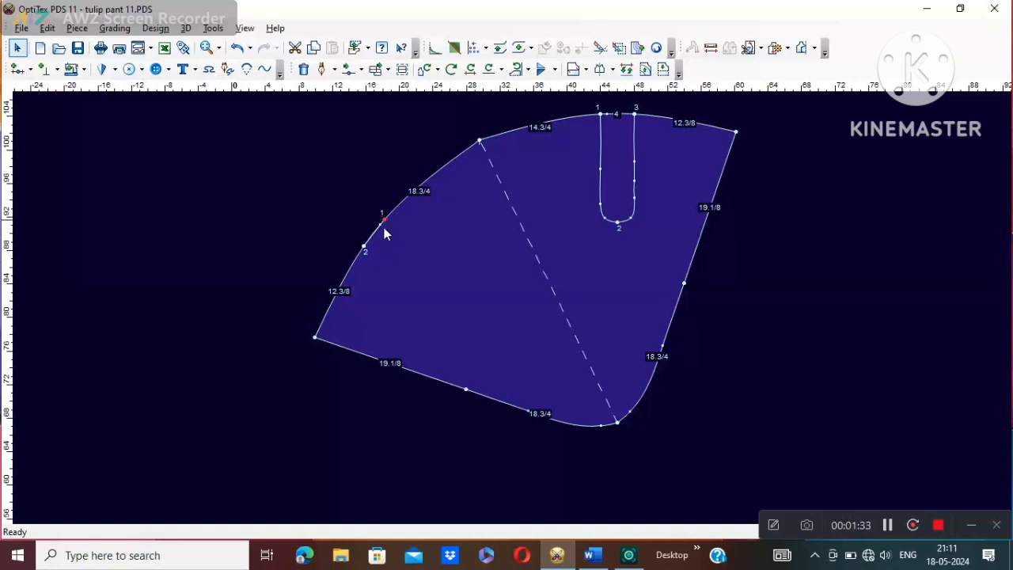
# - Delete the two leftover contour end points from the left half's curved hem
pyautogui.press('Delete')
pyautogui.click(384, 220)
pyautogui.press('Delete')
pyautogui.scroll(2, 614, 137)
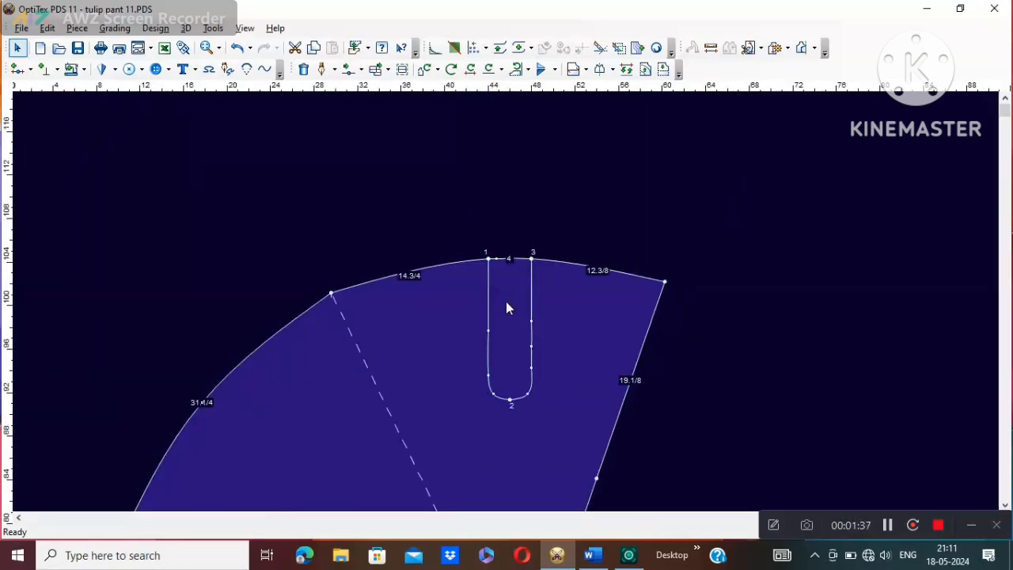
pyautogui.scroll(-2, 507, 303)
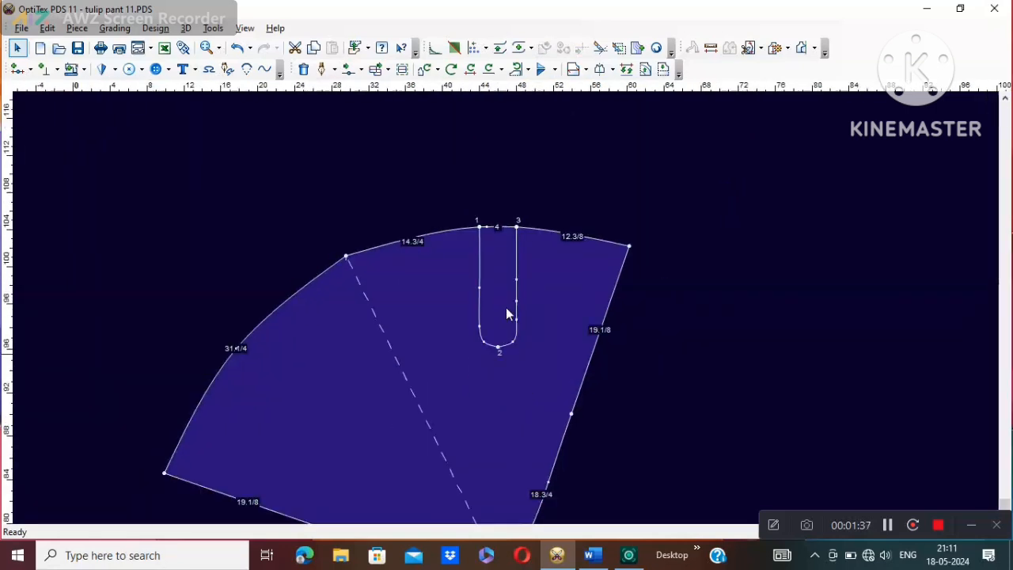
pyautogui.click(759, 48)
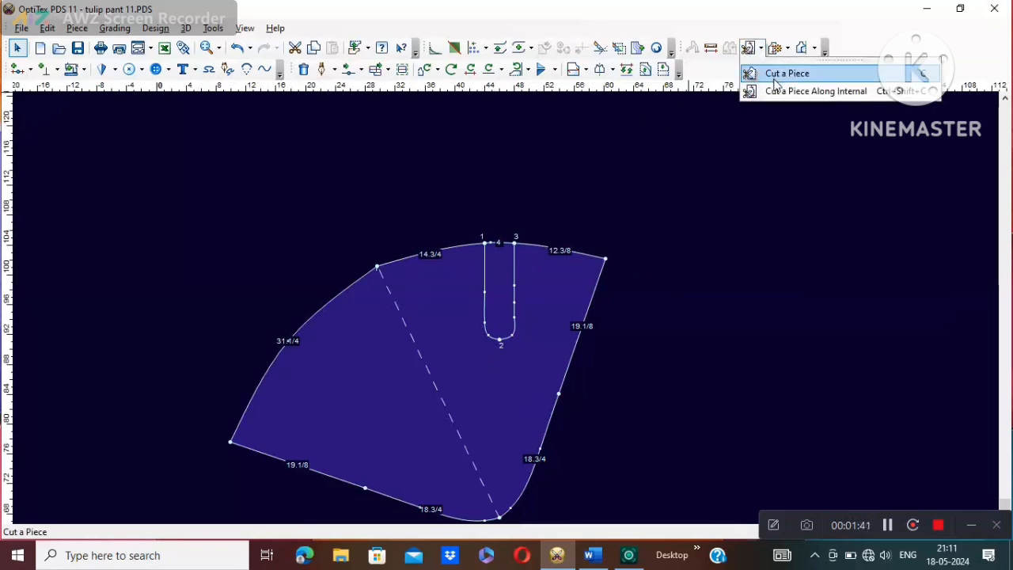
pyautogui.rightClick(736, 171)
pyautogui.click(767, 182)
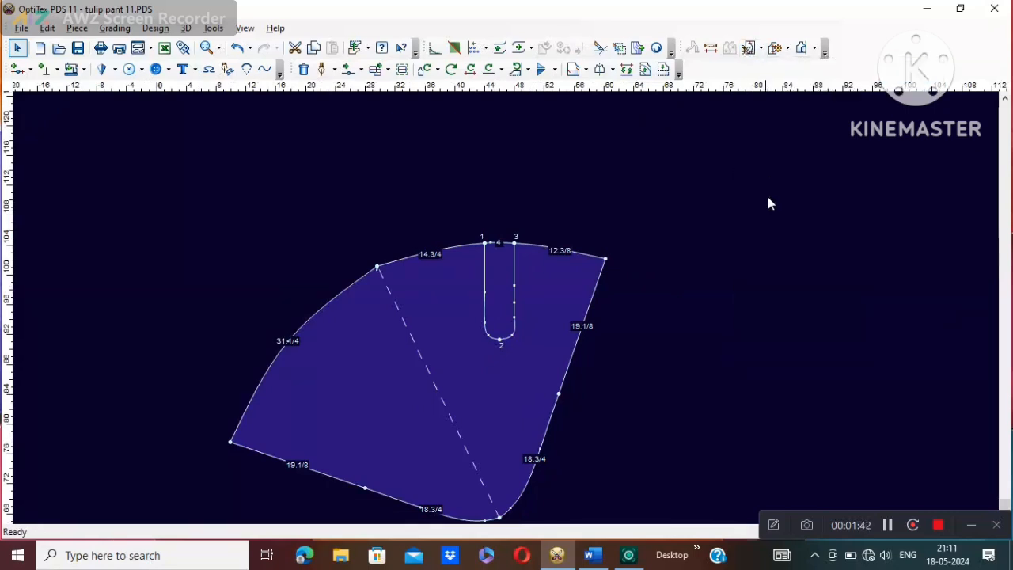
pyautogui.click(887, 525)
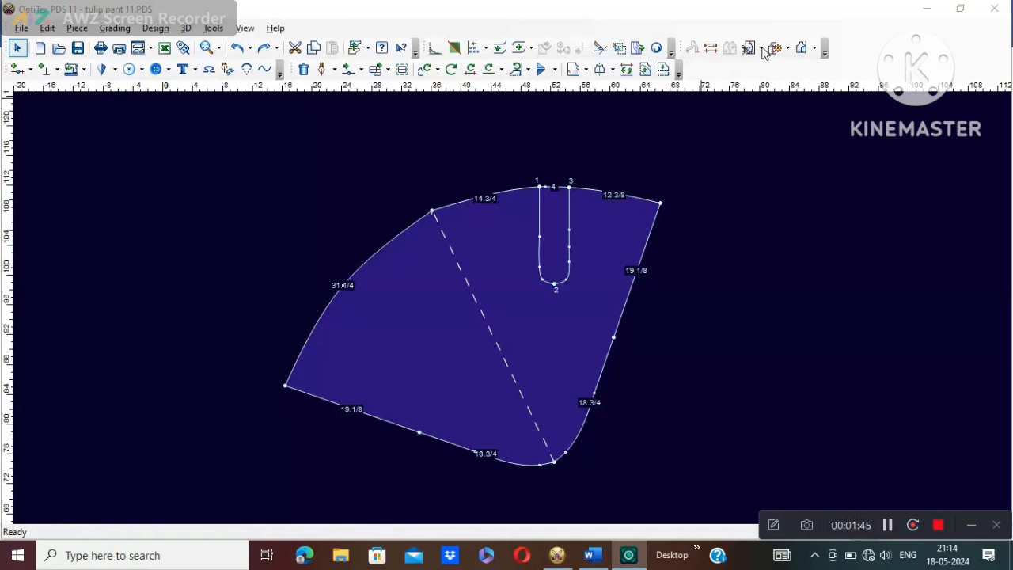
# - Cut the panel along the remaining U-shaped internal contour with a seam width of 0, and finish cutting
pyautogui.click(762, 48)
pyautogui.click(825, 93)
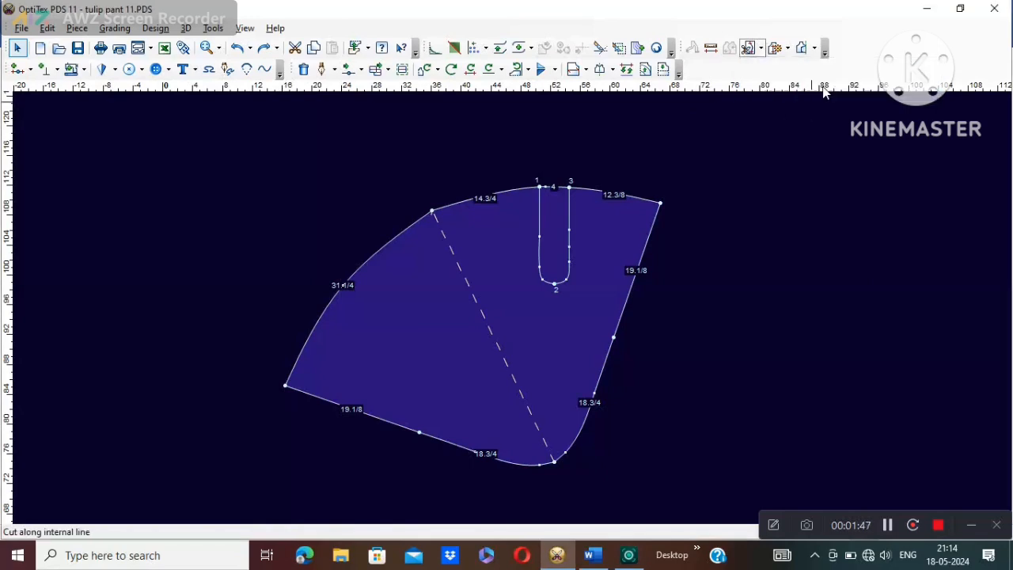
pyautogui.click(570, 190)
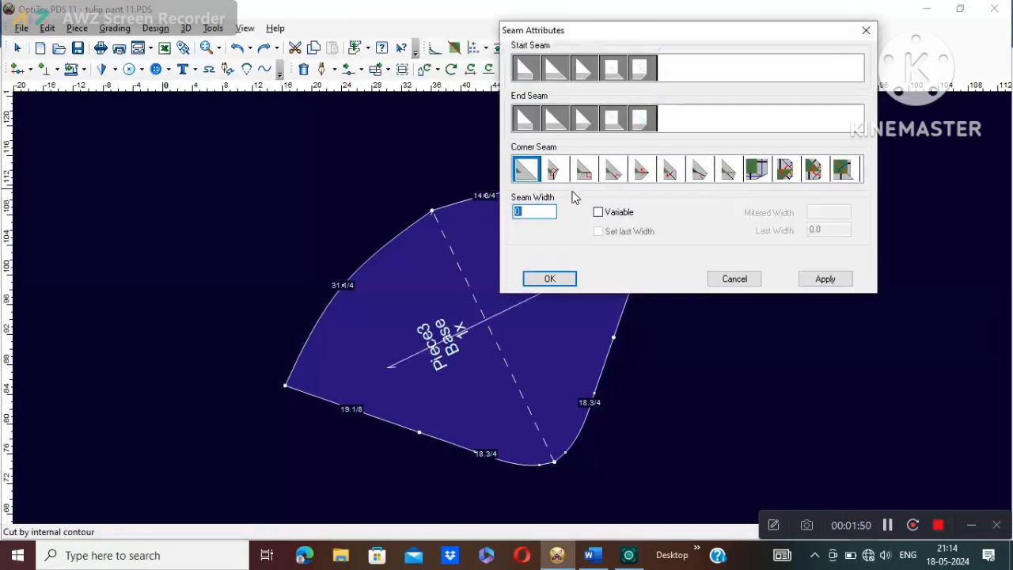
pyautogui.click(550, 279)
pyautogui.rightClick(516, 311)
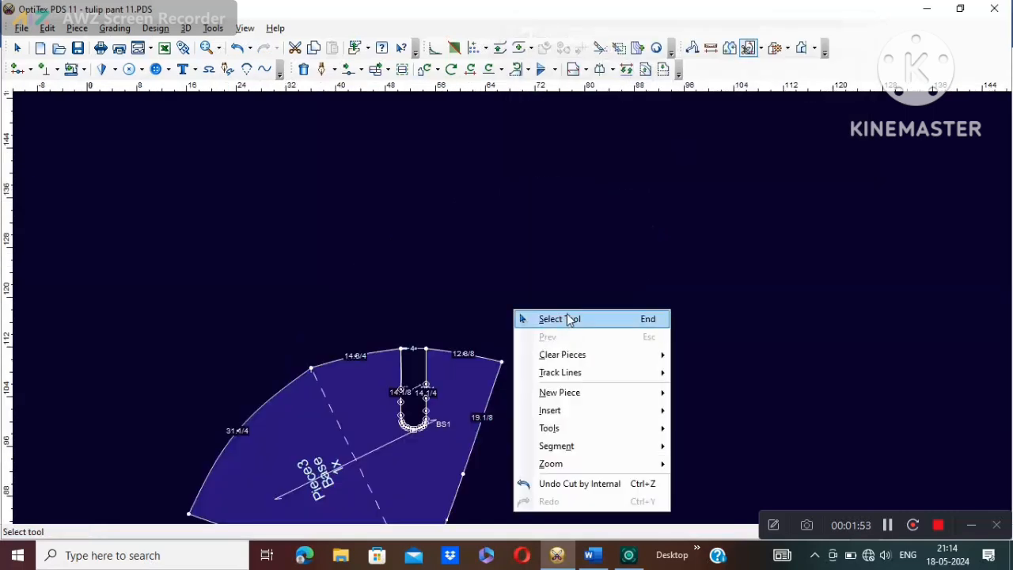
pyautogui.click(564, 319)
# - Move the cut-out U-shaped strip clear of the panel into the empty area to its right
pyautogui.scroll(2, 507, 302)
pyautogui.moveTo(492, 281); pyautogui.dragTo(394, 261)
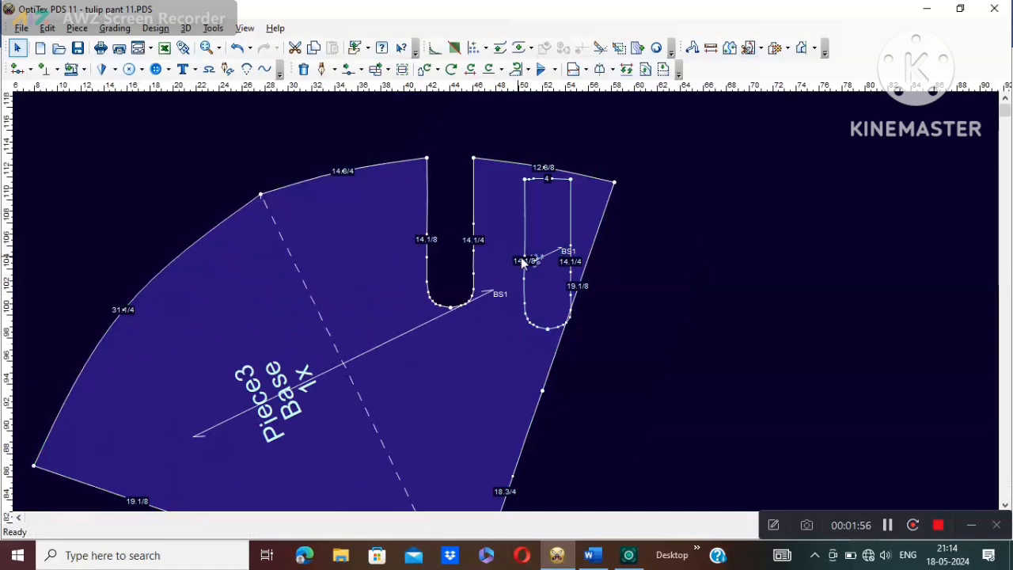
pyautogui.moveTo(553, 235)
pyautogui.mouseDown()
pyautogui.moveTo(669, 229)
pyautogui.moveTo(503, 248)
pyautogui.moveTo(548, 230)
pyautogui.mouseUp()
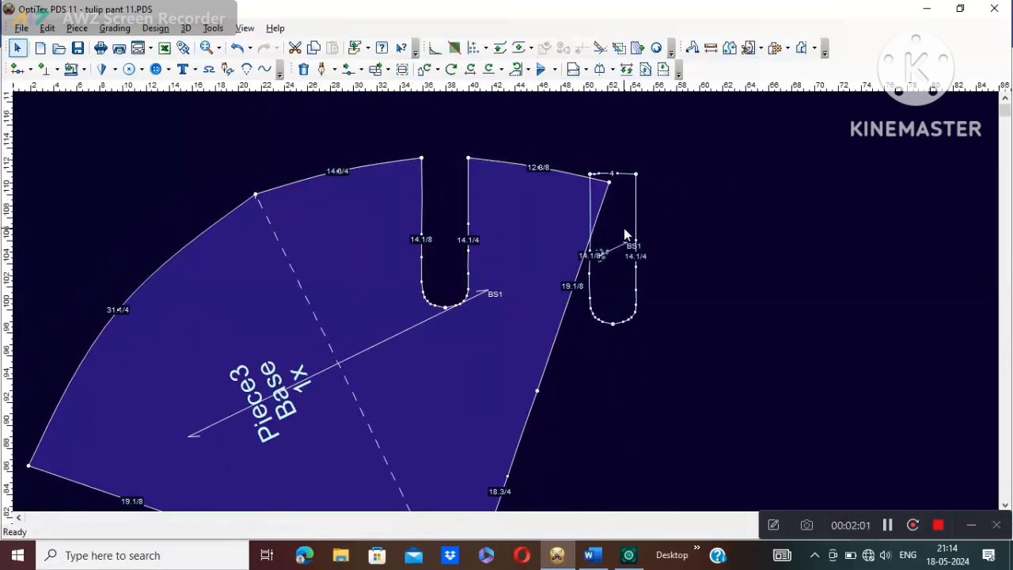
pyautogui.click(625, 230)
pyautogui.moveTo(654, 234); pyautogui.dragTo(778, 233)
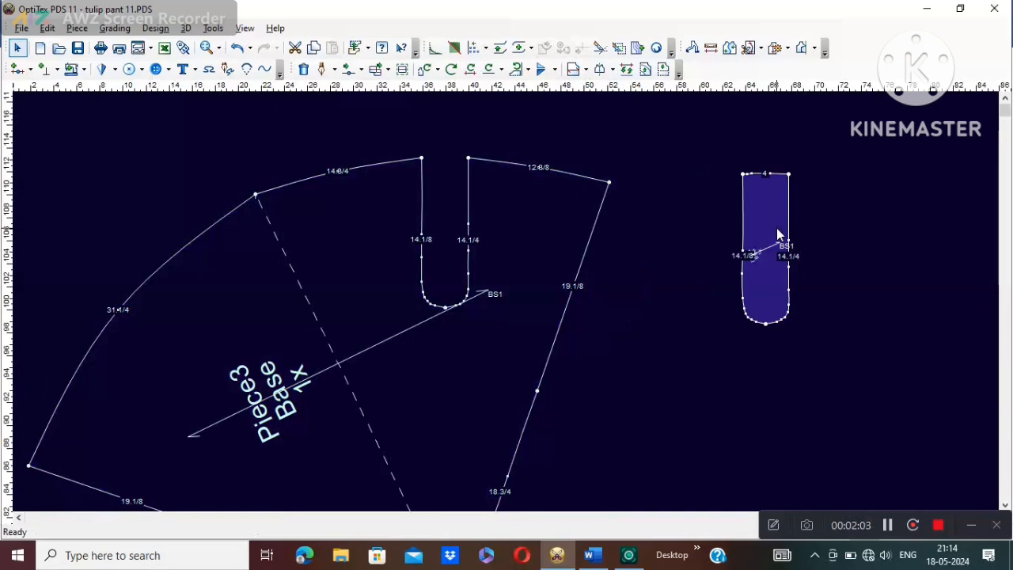
pyautogui.scroll(2, 776, 300)
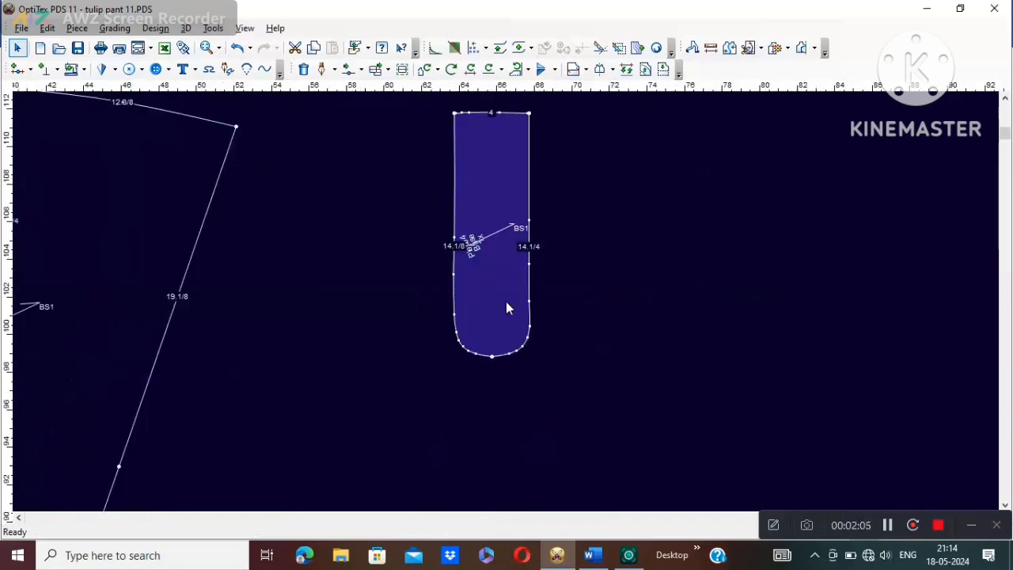
pyautogui.scroll(-1, 506, 301)
pyautogui.scroll(1, 498, 241)
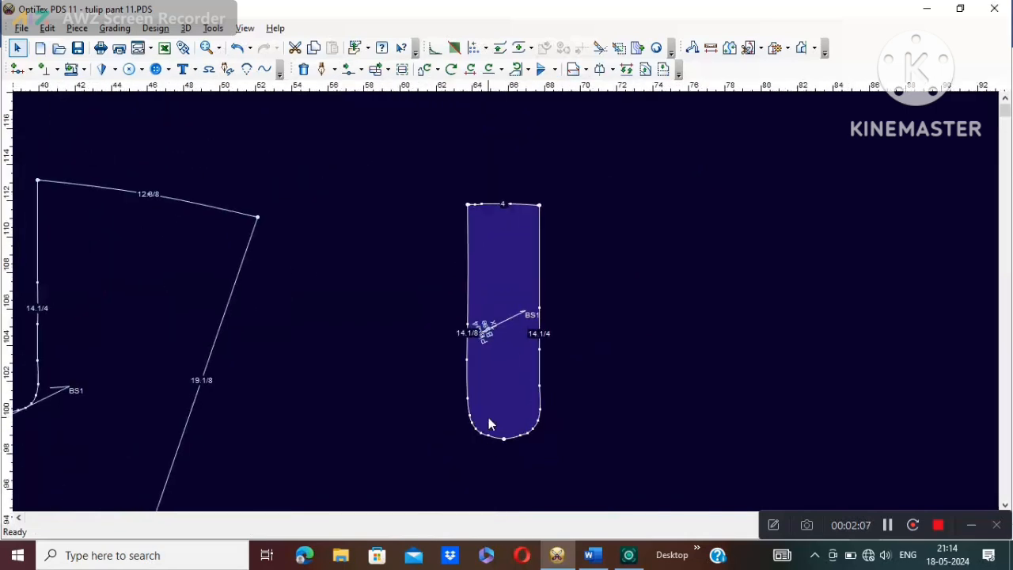
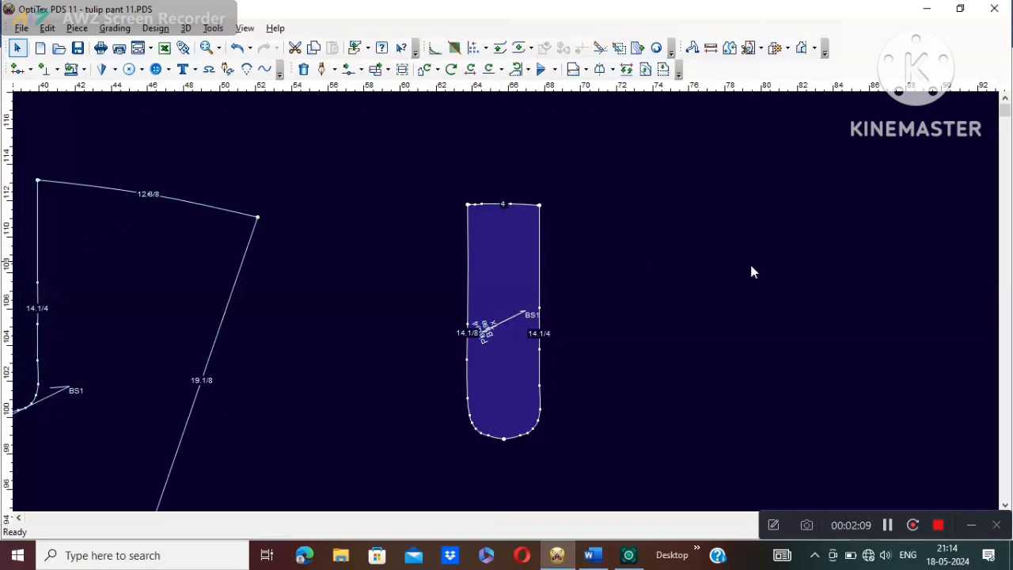
# - Move the U-shaped strip farther from the panel and place a vertical guideline through the middle of the strip
pyautogui.click(1004, 284)
pyautogui.scroll(-3, 507, 304)
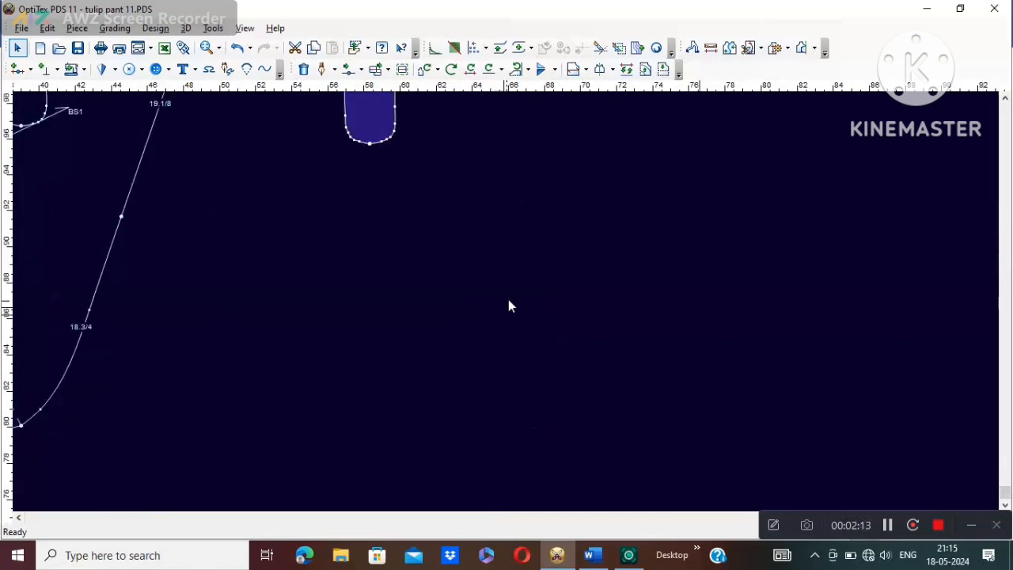
pyautogui.moveTo(430, 149); pyautogui.dragTo(607, 330)
pyautogui.scroll(1, 590, 348)
pyautogui.scroll(3, 507, 303)
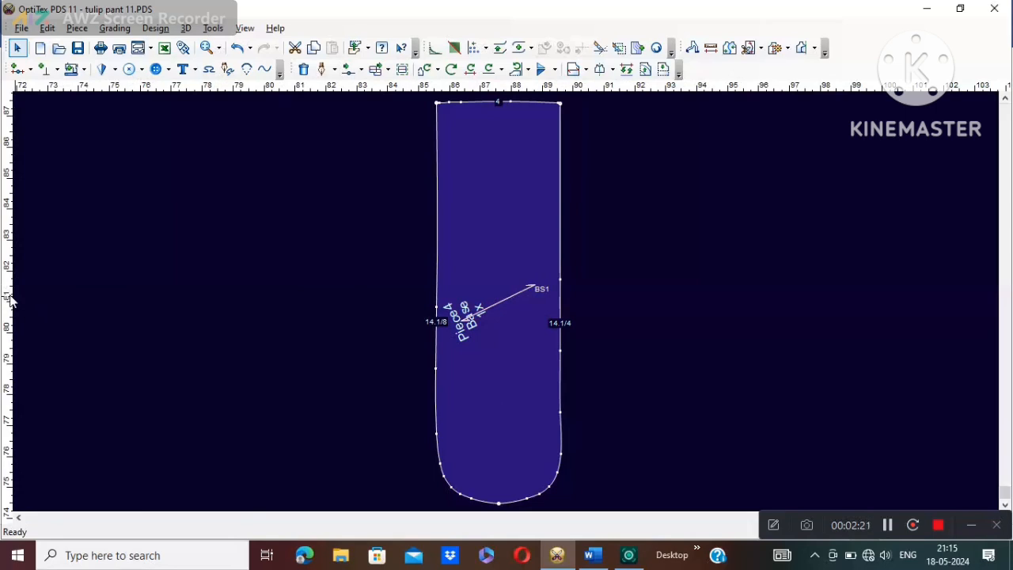
pyautogui.moveTo(10, 299); pyautogui.dragTo(497, 331)
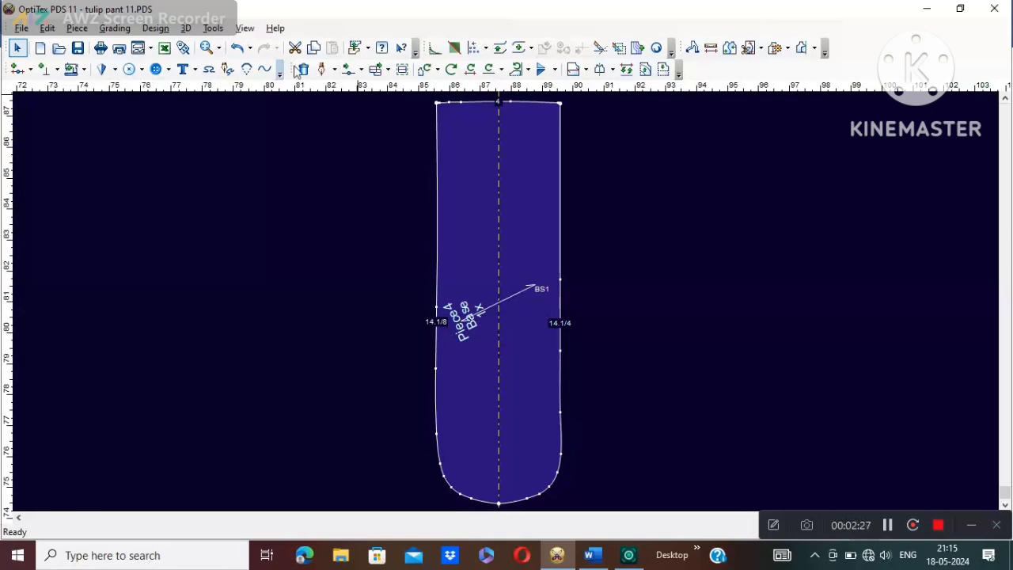
# - Draw a vertical internal contour along the strip's guideline, 13 long at -90°, from a point 2 along the top edge to the bottom point
pyautogui.click(321, 71)
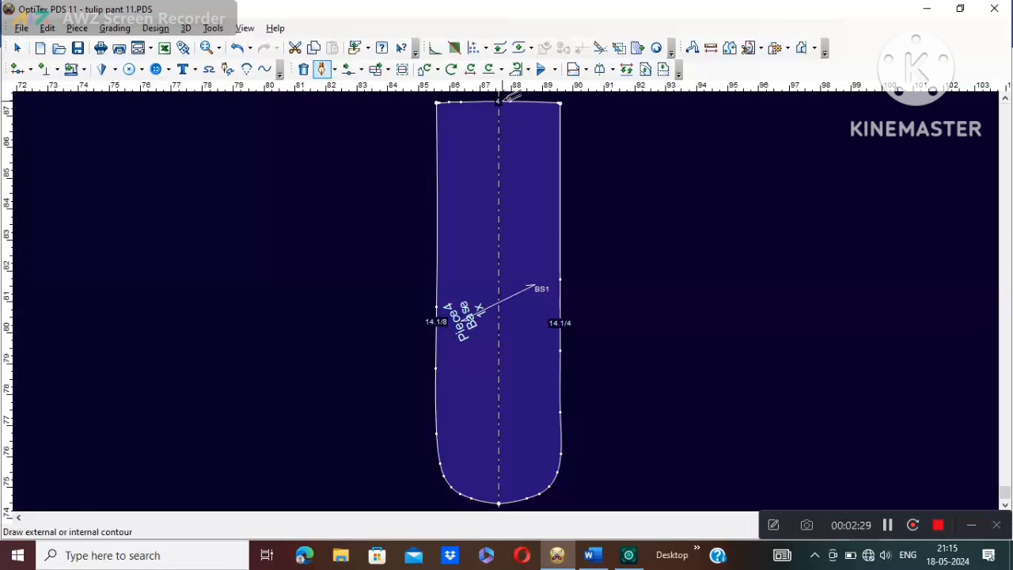
pyautogui.click(499, 101)
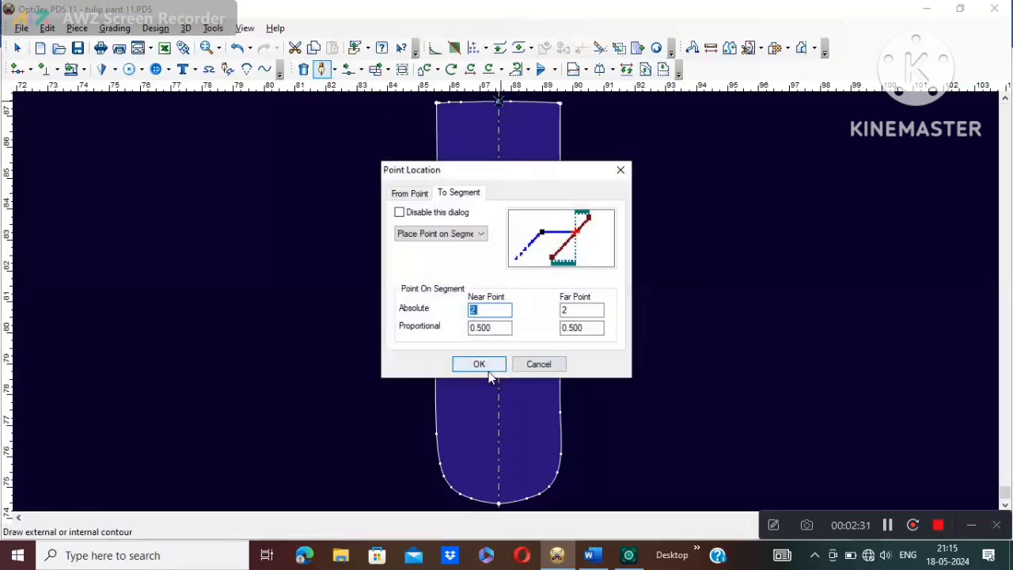
pyautogui.click(482, 364)
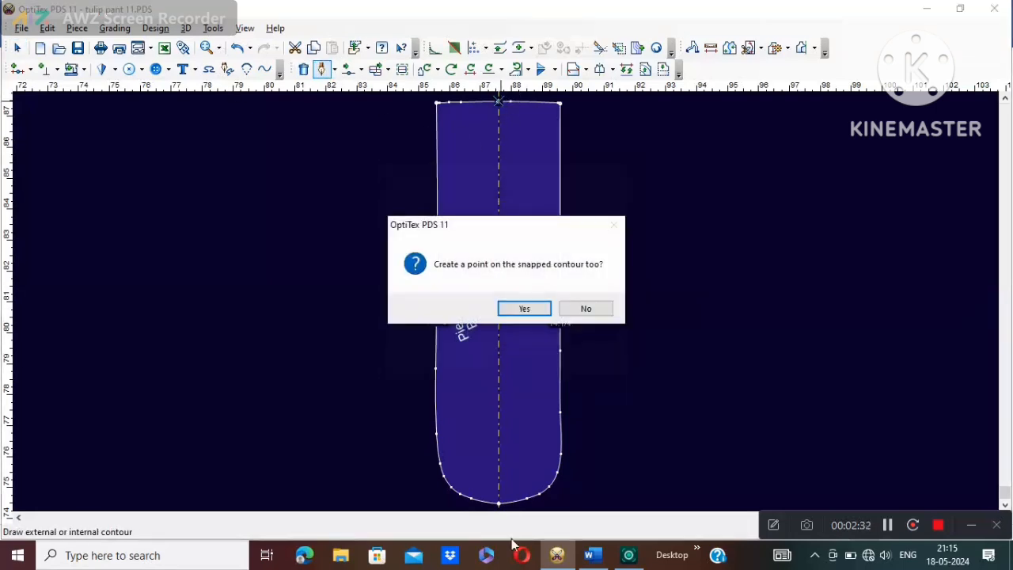
pyautogui.click(525, 308)
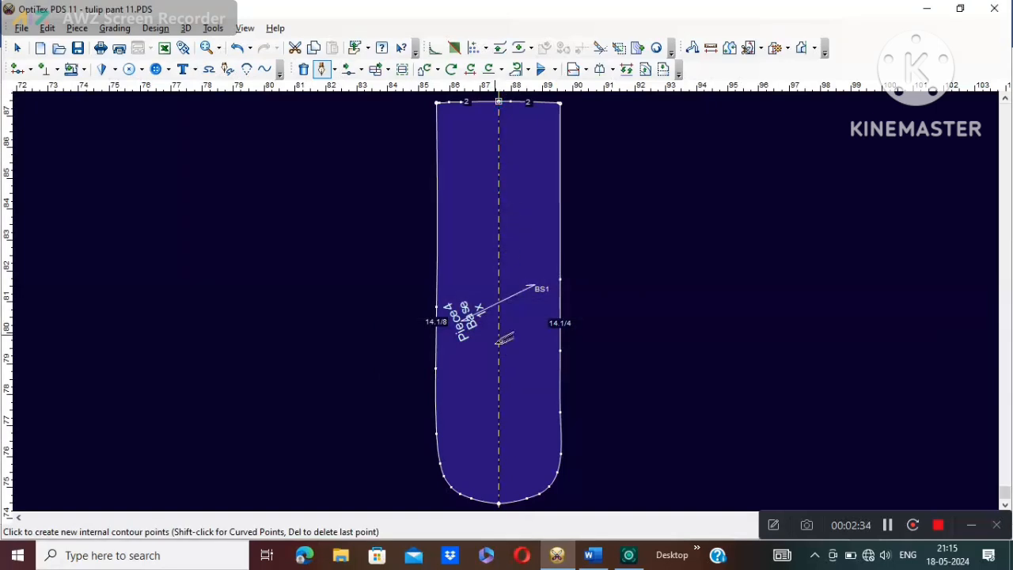
pyautogui.click(499, 502)
pyautogui.click(680, 319)
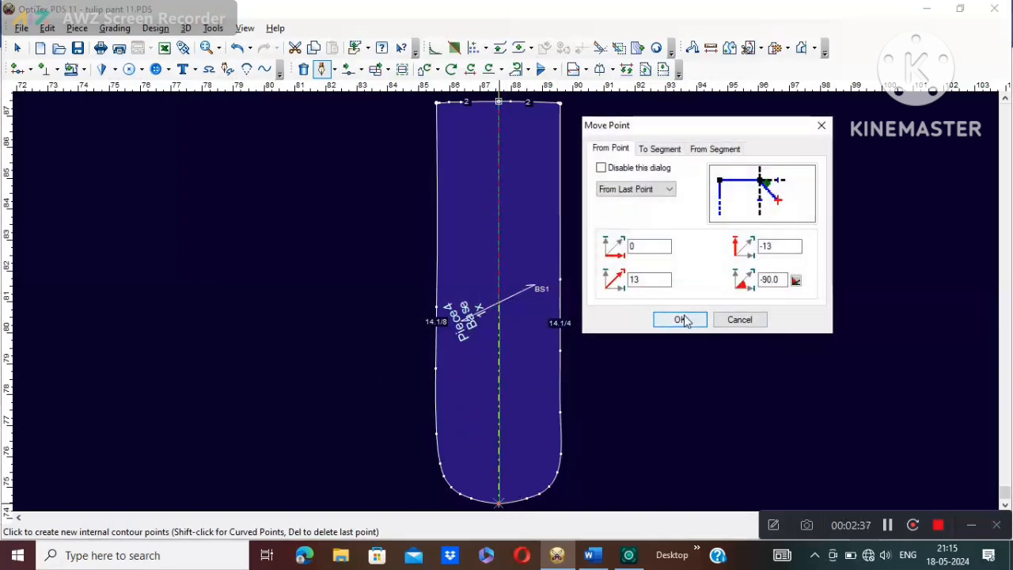
pyautogui.rightClick(500, 504)
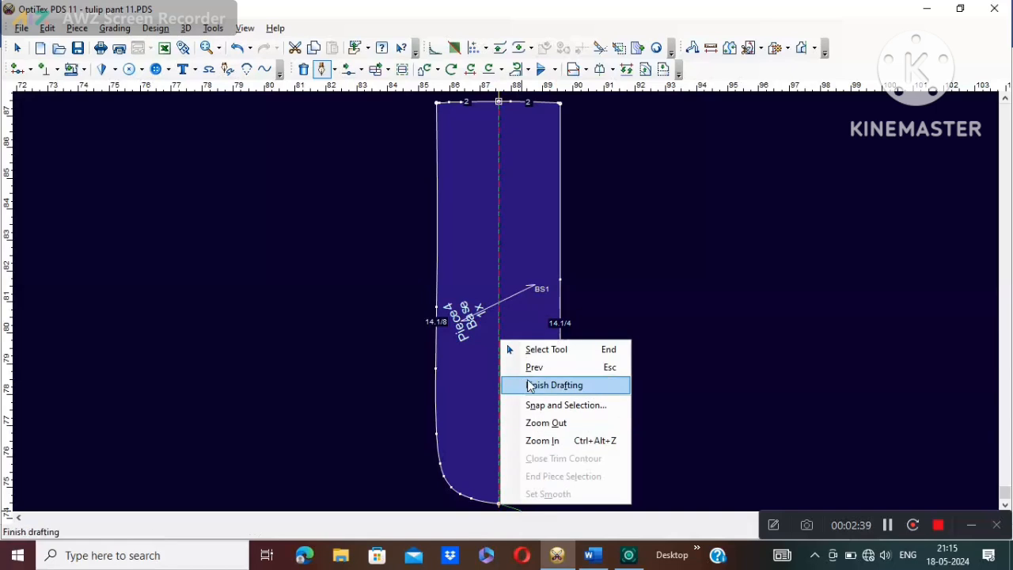
pyautogui.click(536, 350)
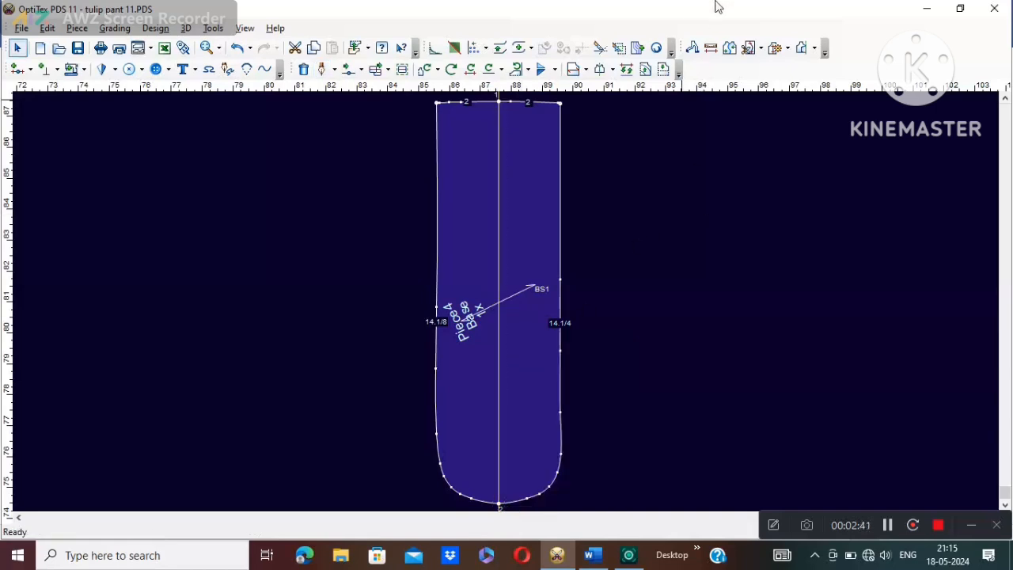
# - Cut the strip along its vertical centre line with a seam width of 0, and finish cutting
pyautogui.click(758, 48)
pyautogui.click(797, 94)
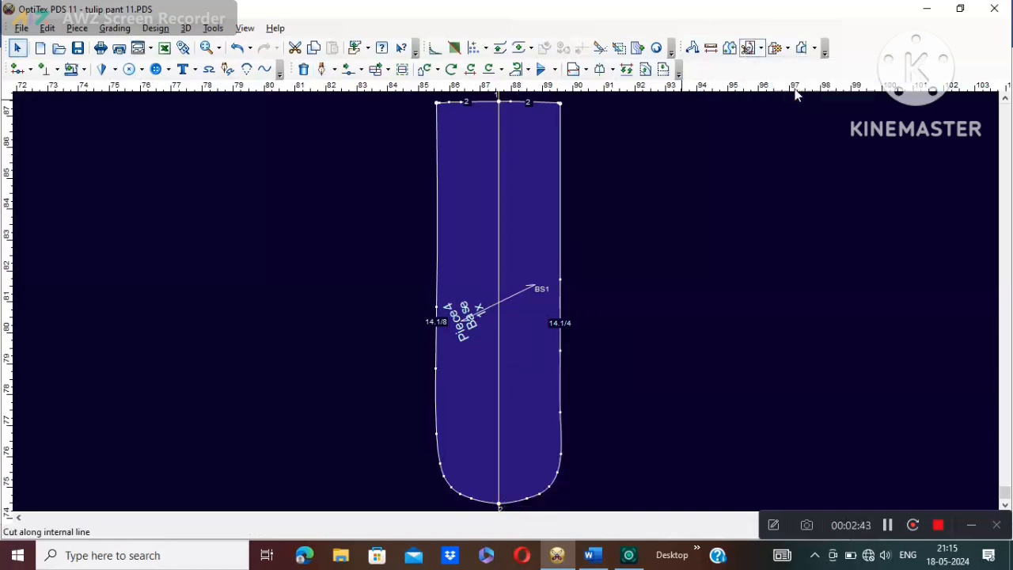
pyautogui.click(499, 105)
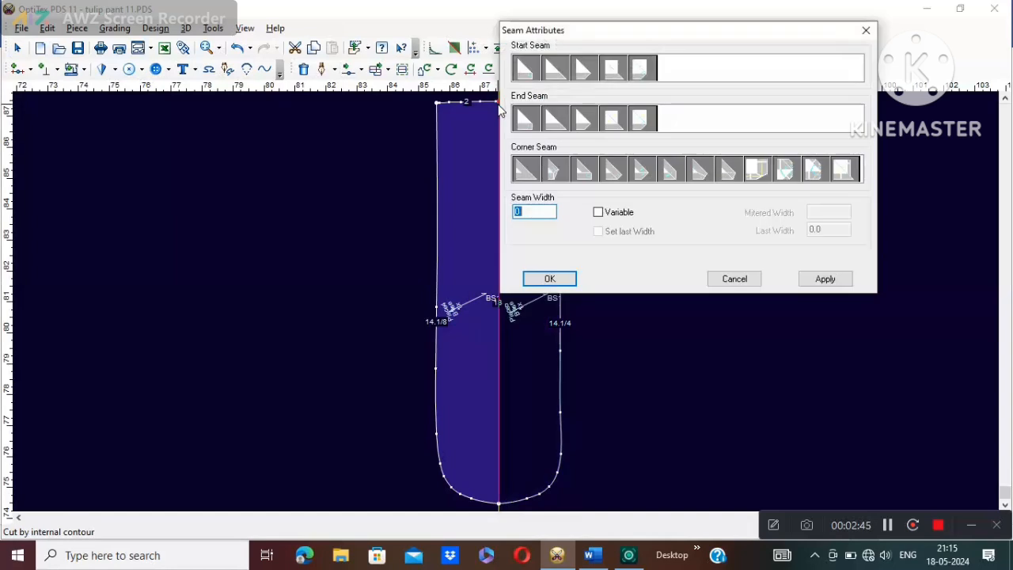
pyautogui.click(558, 279)
pyautogui.rightClick(675, 200)
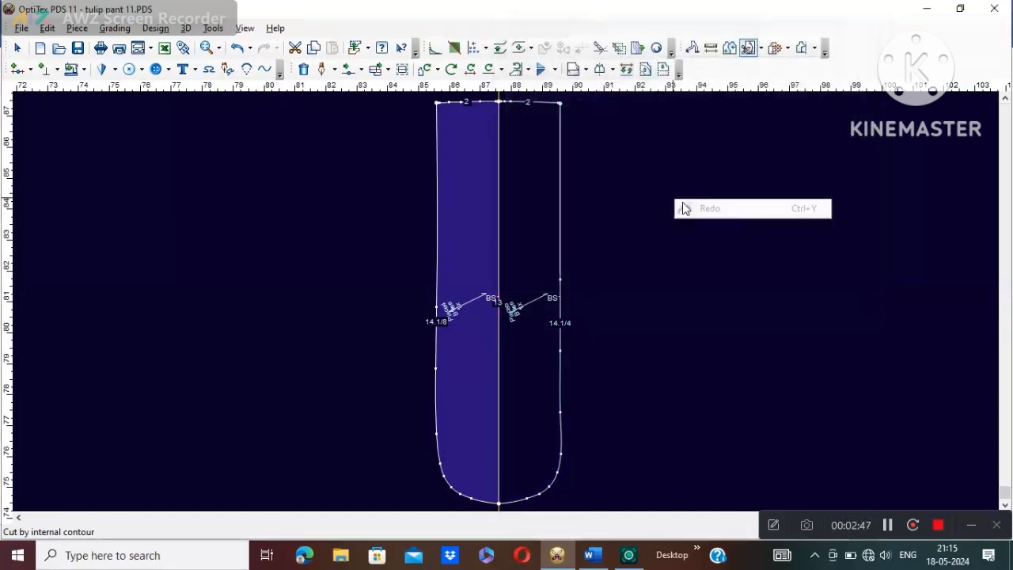
pyautogui.click(705, 210)
# - Move the strip's right half clear of the left half, and remove the left half from the work area, keeping its changes
pyautogui.moveTo(523, 251); pyautogui.dragTo(747, 254)
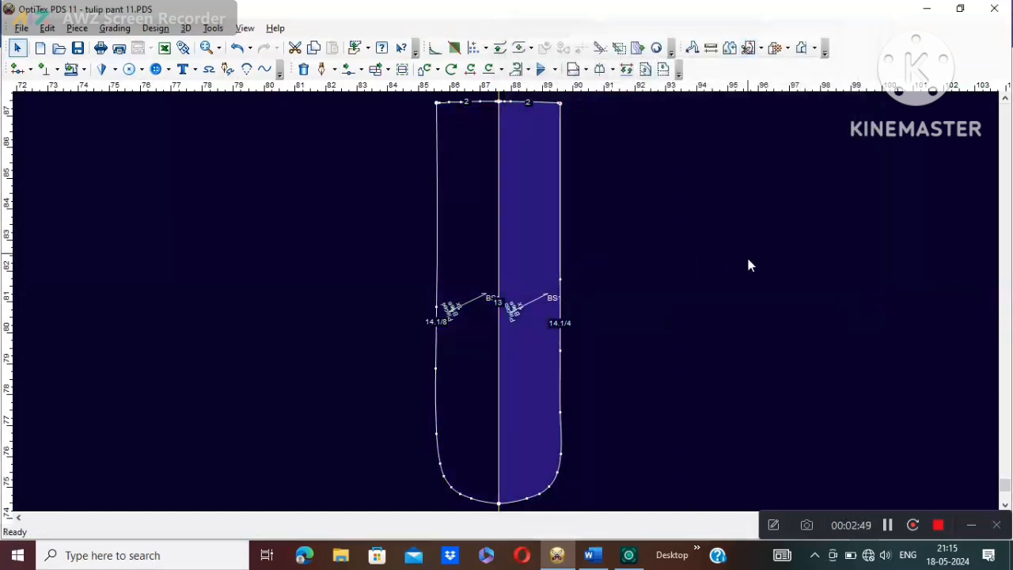
pyautogui.click(508, 374)
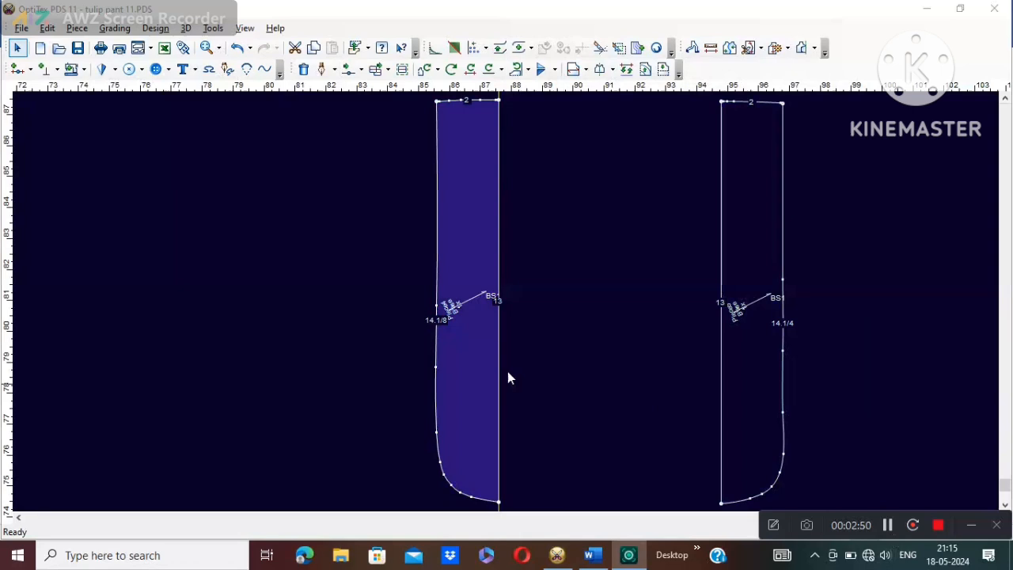
pyautogui.click(460, 256)
pyautogui.hotkey('ctrl', 'c')
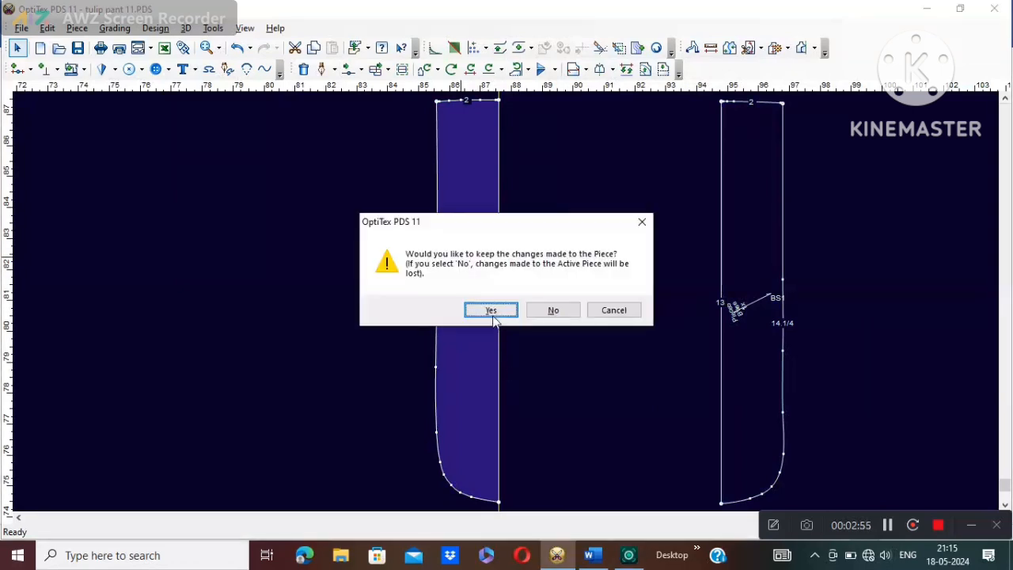
pyautogui.click(492, 312)
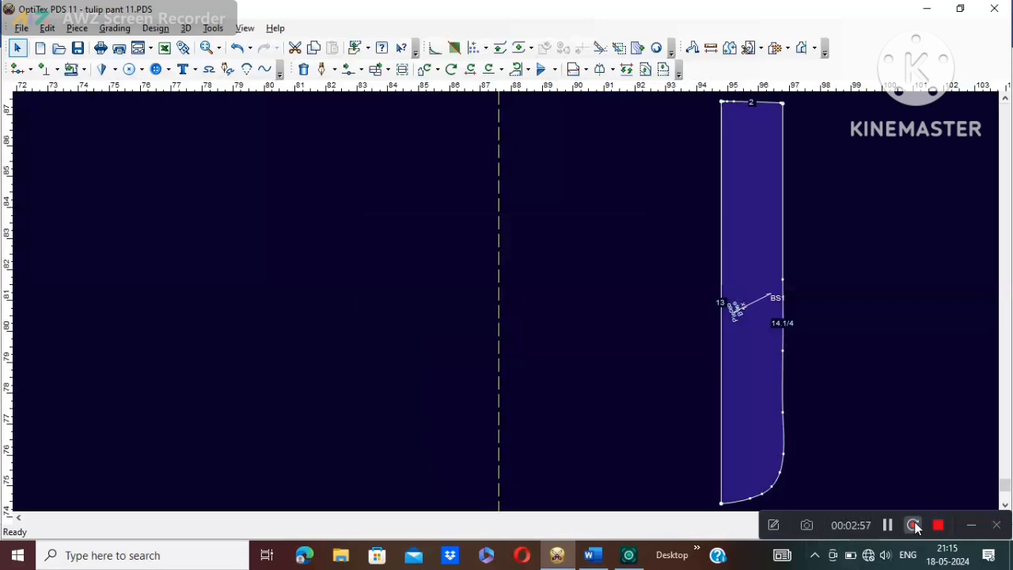
pyautogui.click(914, 528)
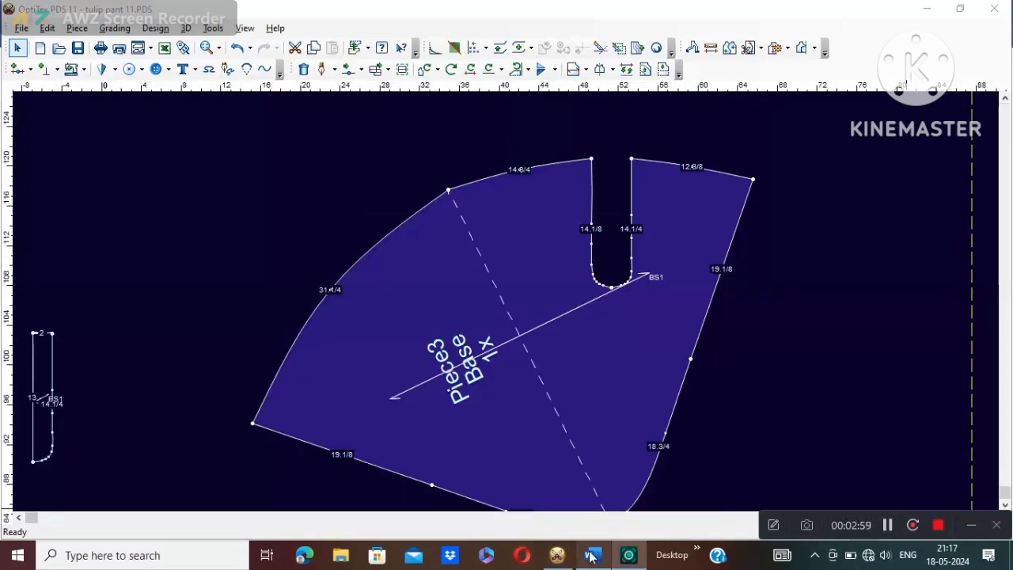
# - Review the length, waist, hip, total rise and band width measurements and the reference photo in the Word document "tulip pant pattern"
pyautogui.click(592, 554)
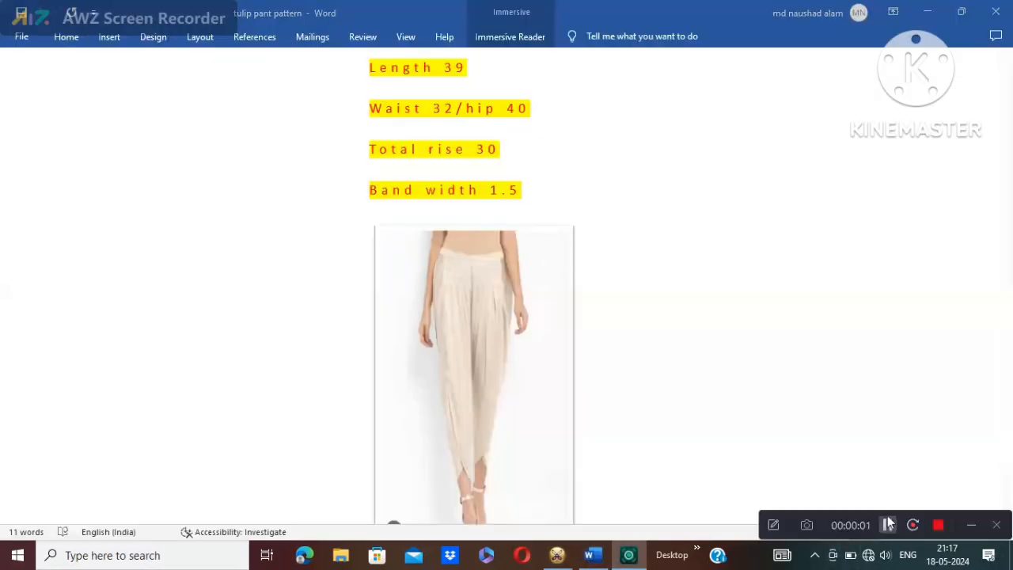
pyautogui.click(892, 509)
pyautogui.moveTo(892, 514); pyautogui.dragTo(894, 540)
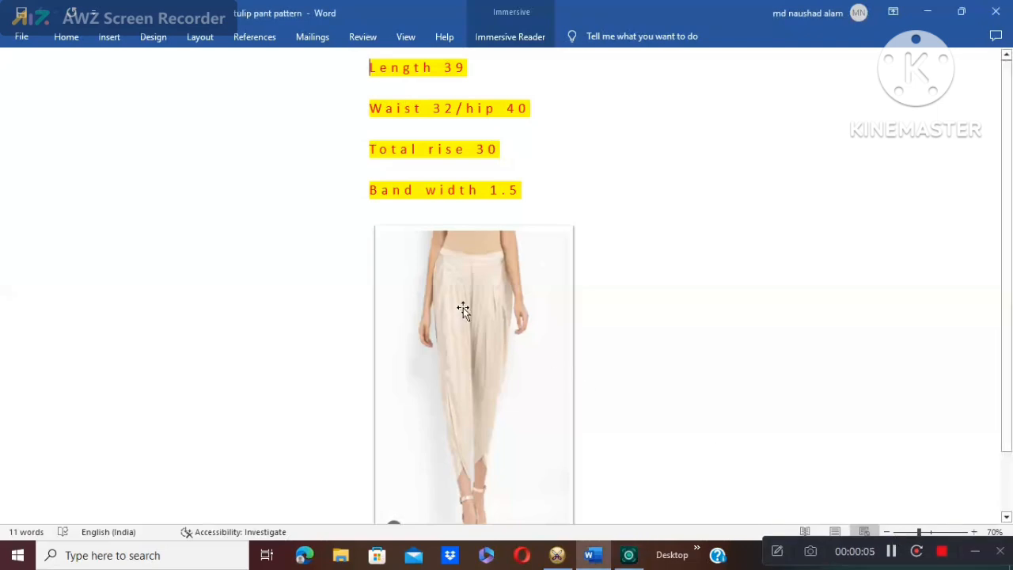
pyautogui.scroll(-2, 463, 308)
pyautogui.scroll(1, 475, 316)
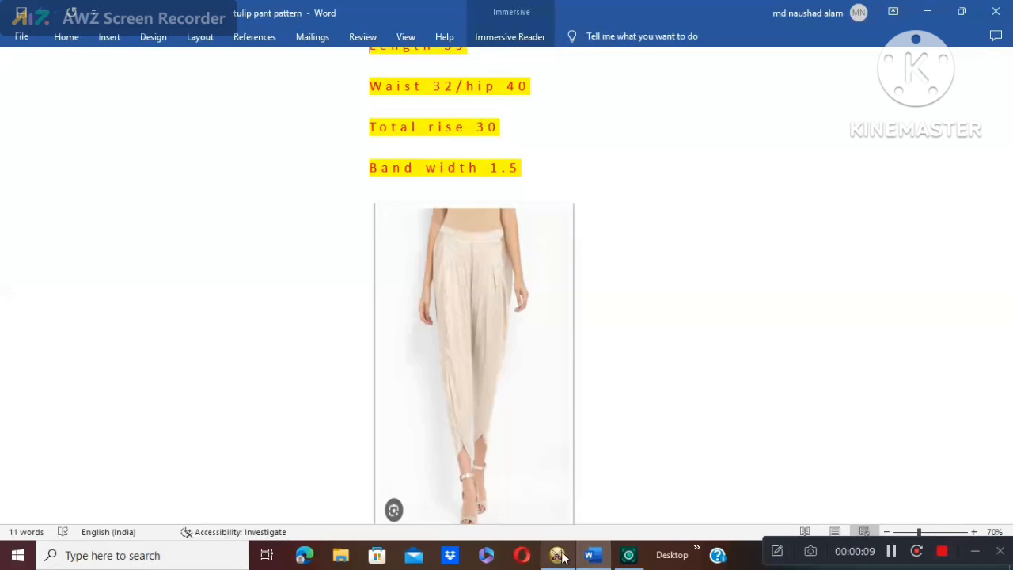
pyautogui.moveTo(560, 556)
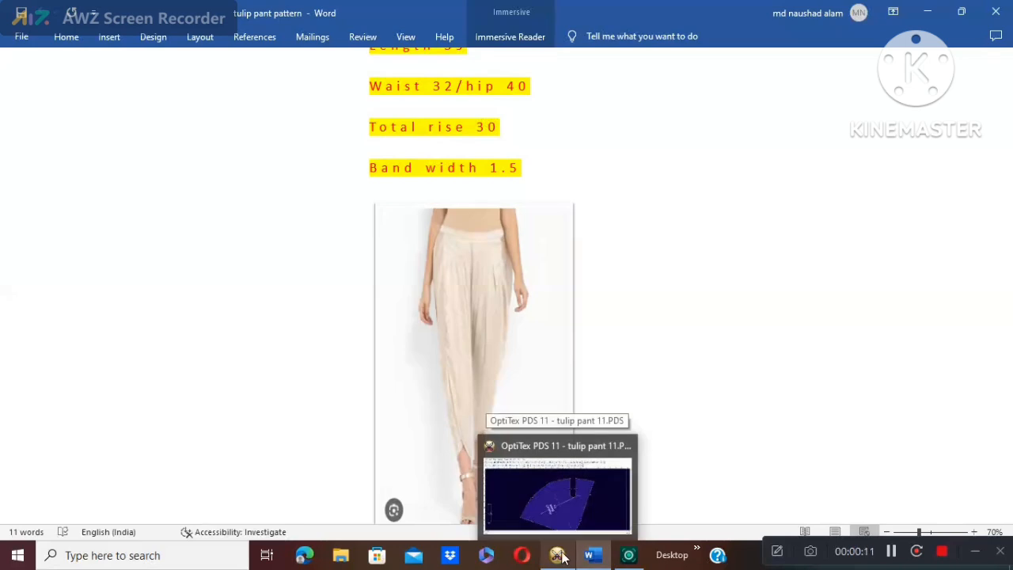
pyautogui.click(561, 556)
pyautogui.scroll(1, 447, 426)
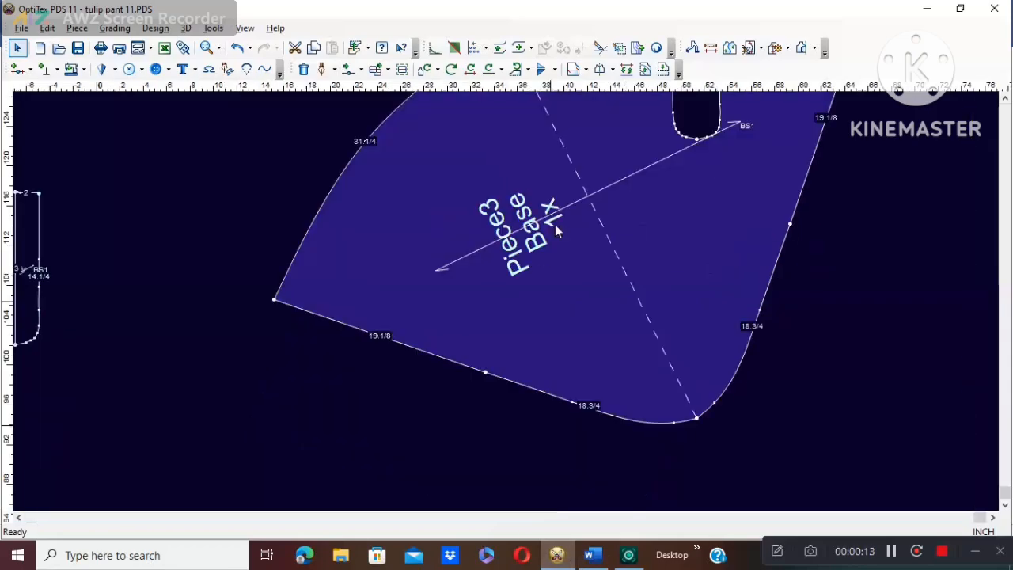
pyautogui.scroll(-2, 565, 188)
pyautogui.click(589, 555)
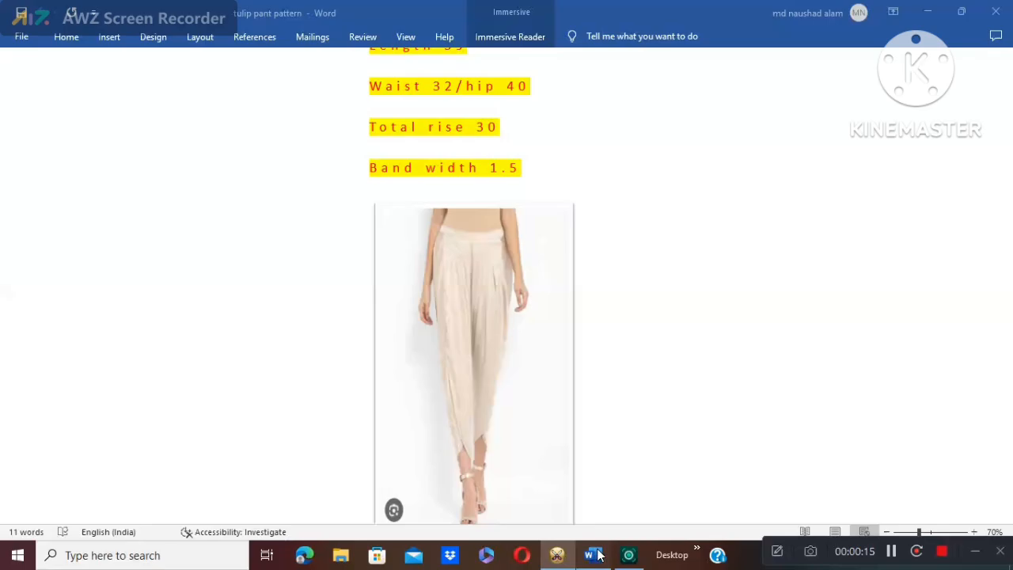
pyautogui.scroll(1, 473, 150)
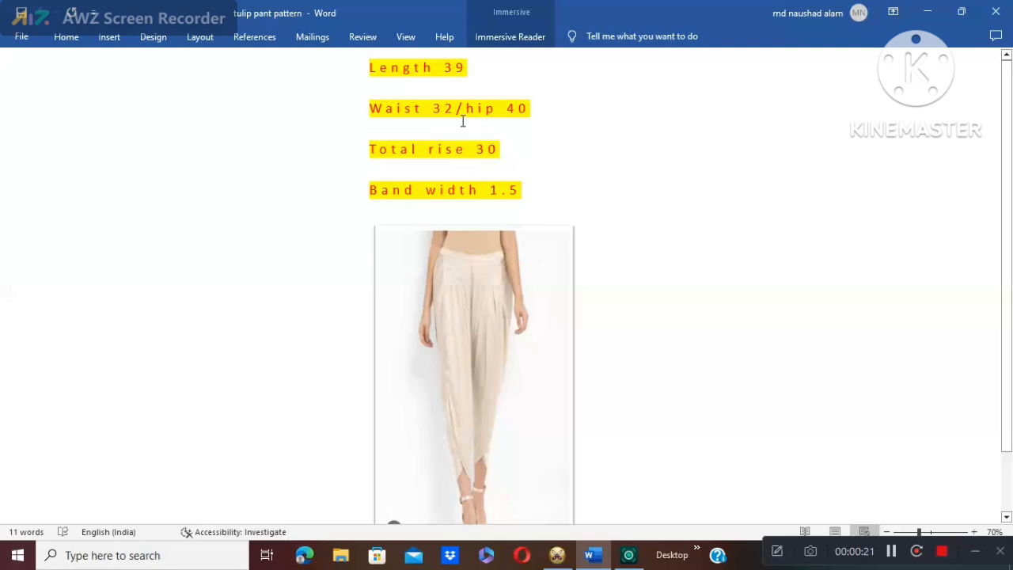
pyautogui.moveTo(592, 558)
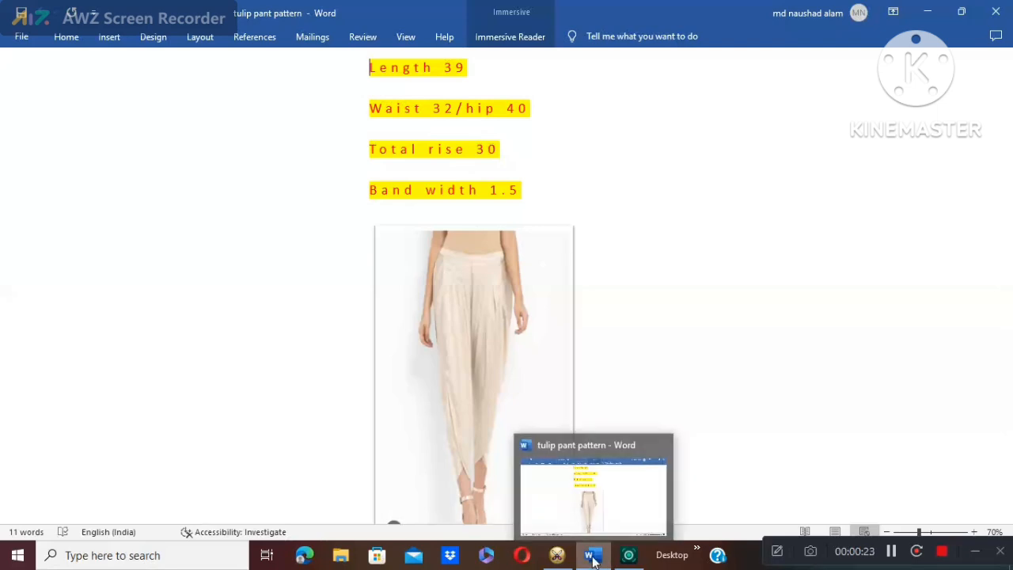
# - Switch to OptiTex PDS and move the tulip pant panel slightly higher in the work area
pyautogui.click(557, 555)
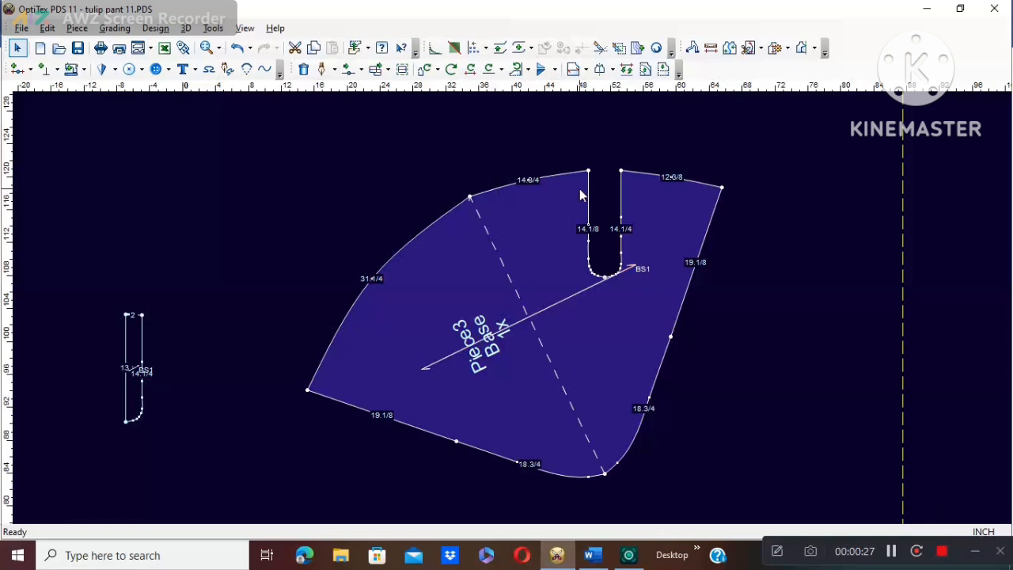
pyautogui.scroll(1, 529, 187)
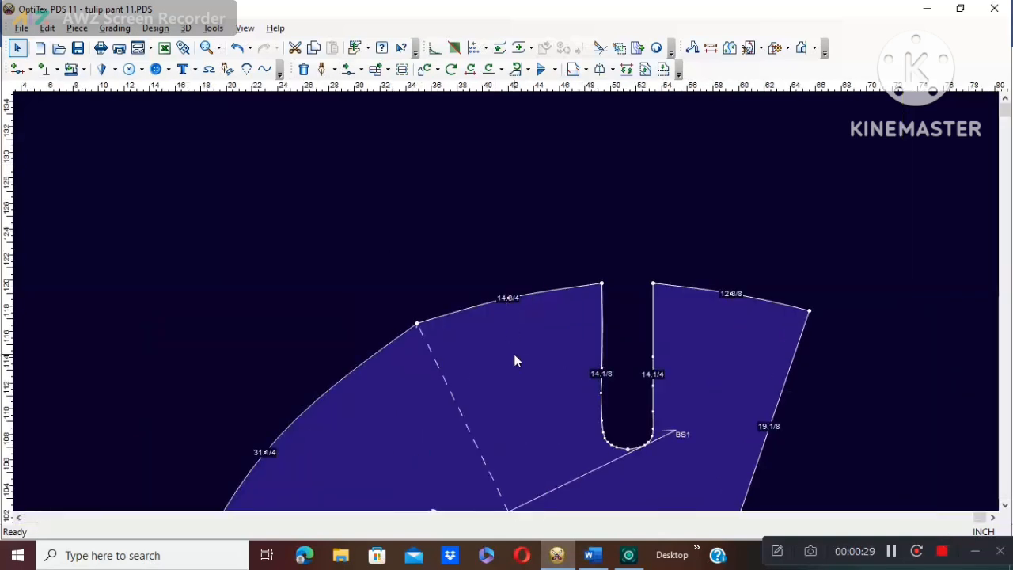
pyautogui.scroll(-1, 511, 340)
pyautogui.moveTo(506, 301); pyautogui.dragTo(507, 202)
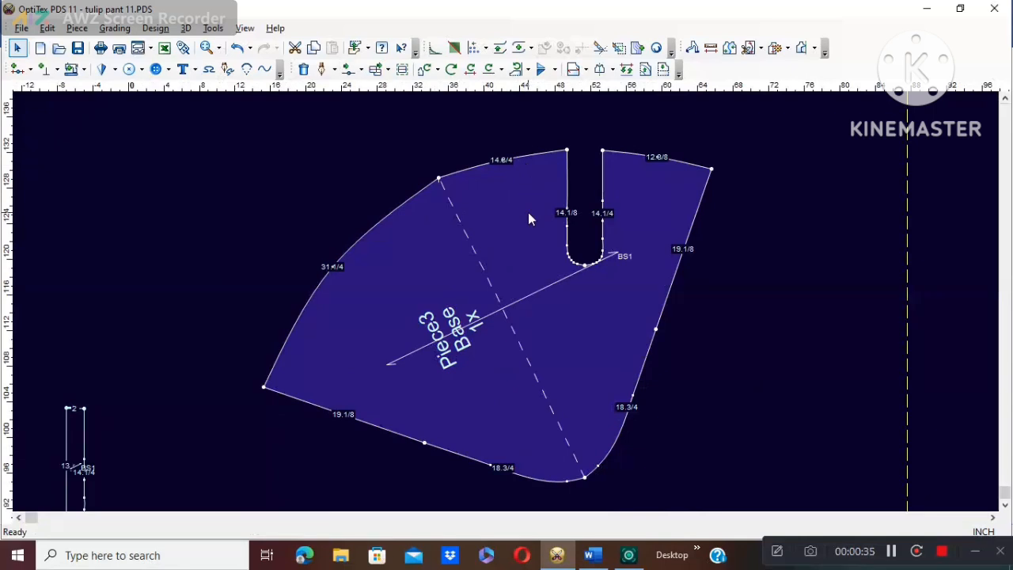
pyautogui.scroll(1, 506, 301)
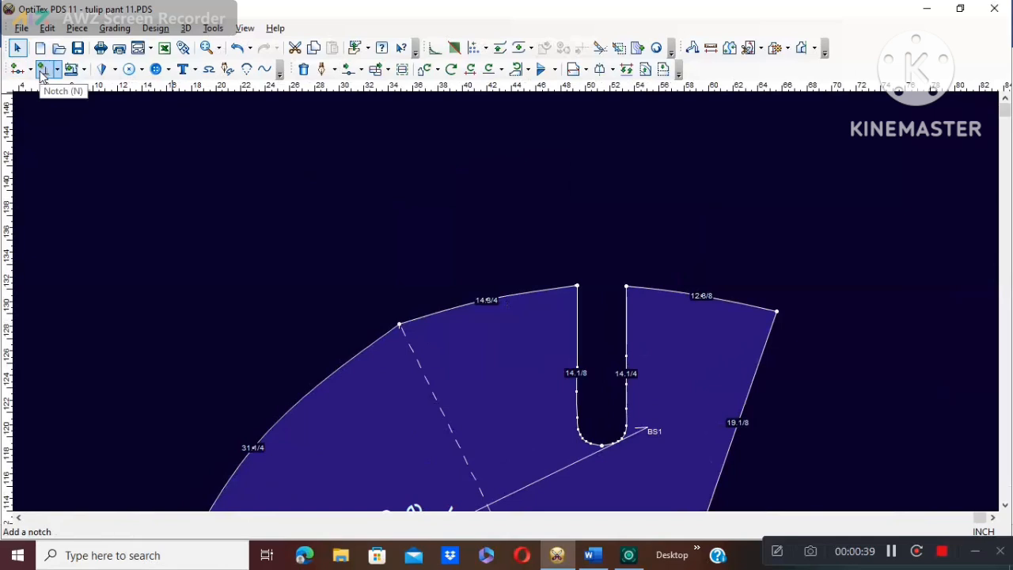
# - Start a waist dart with its first point on the waist edge 4 inches left of the U-shaped cut-out
pyautogui.click(112, 70)
pyautogui.scroll(2, 506, 309)
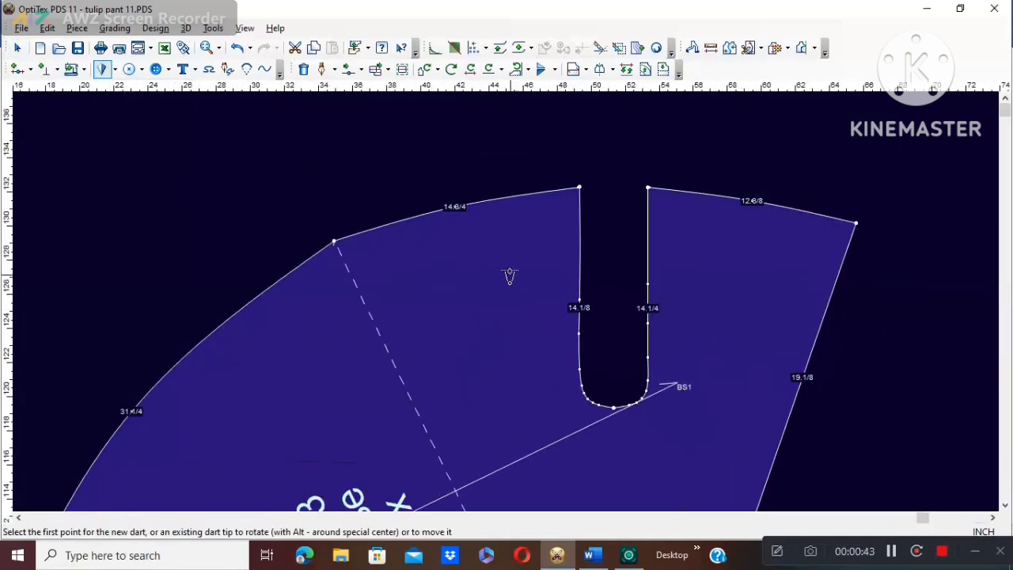
pyautogui.click(485, 200)
pyautogui.click(235, 322)
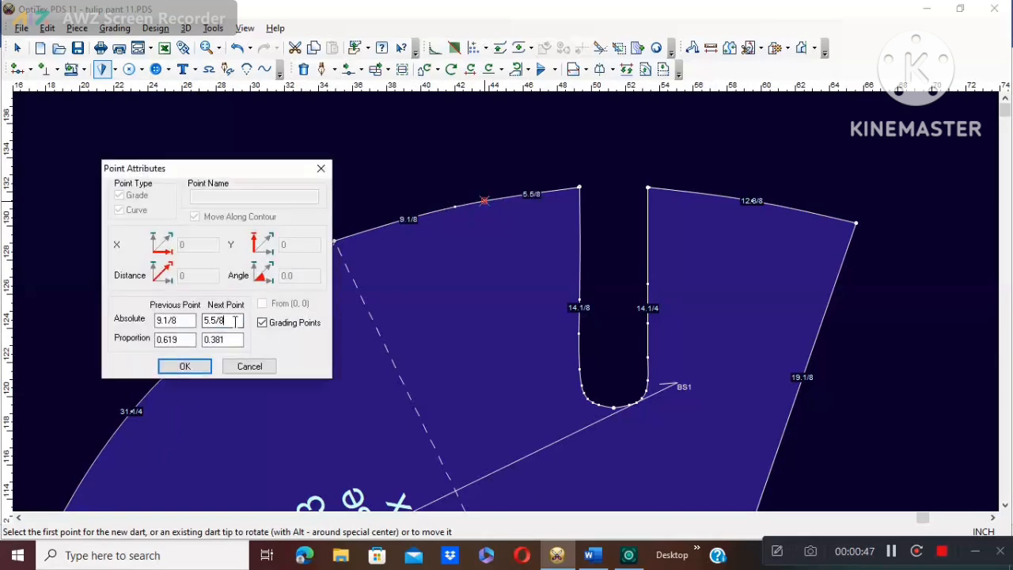
pyautogui.press('BackSpace')
pyautogui.press('BackSpace')
pyautogui.press('BackSpace')
pyautogui.press('BackSpace')
pyautogui.press('BackSpace')
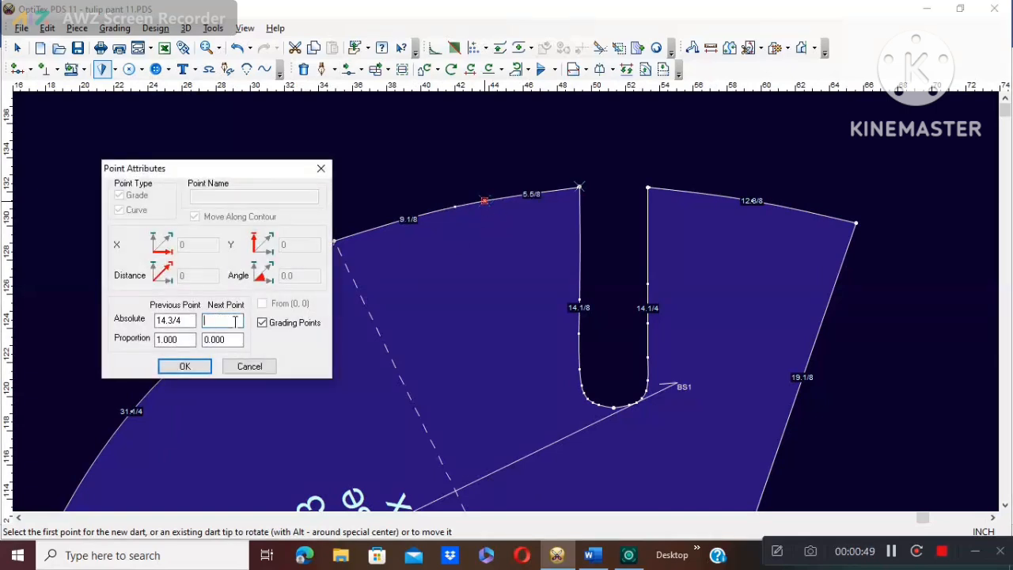
pyautogui.click(184, 366)
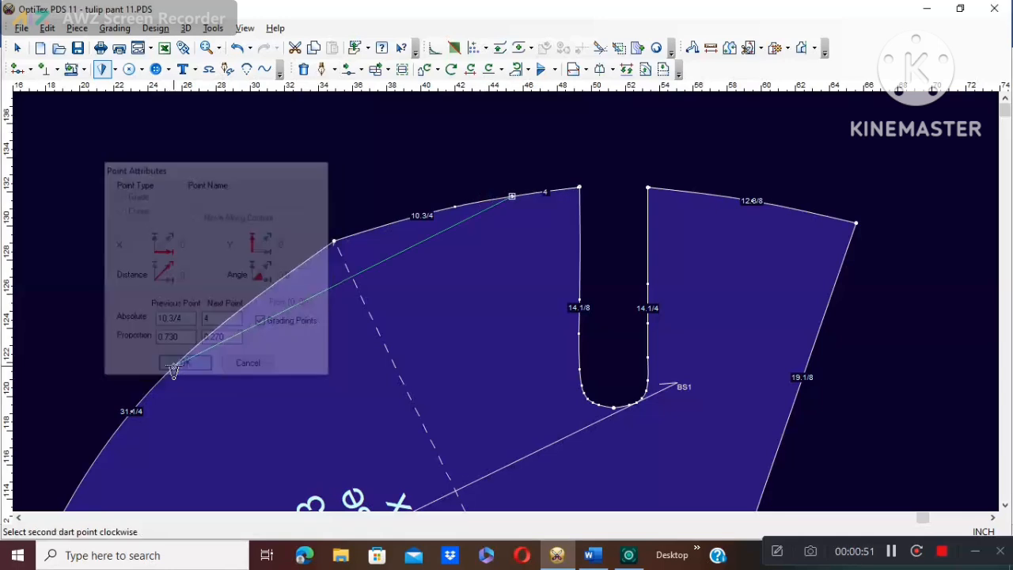
# - Place the dart's second point 1 inch further left along the waist and its tip inside the panel, about 8 7/8 inches deep
pyautogui.click(481, 202)
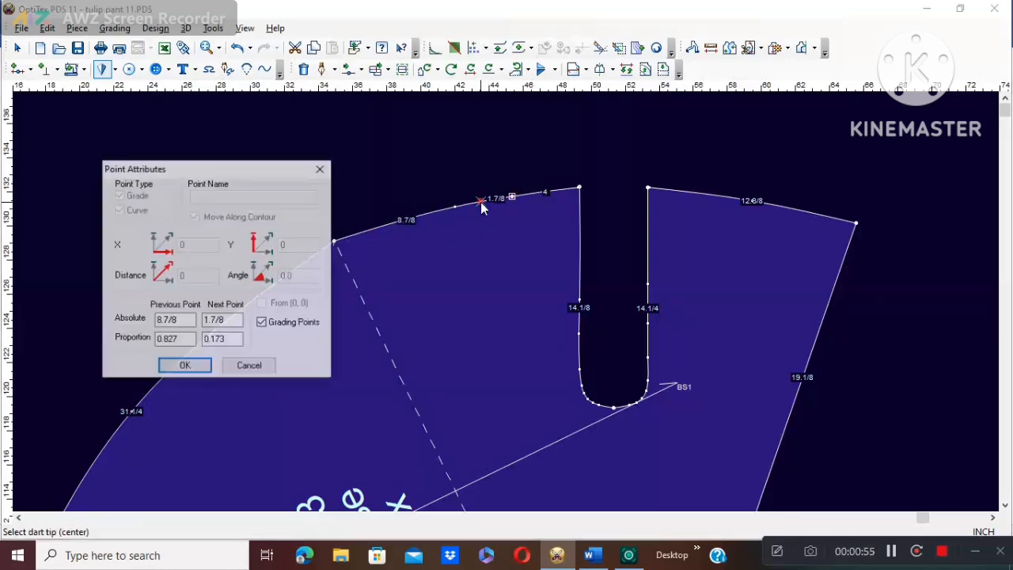
pyautogui.click(230, 320)
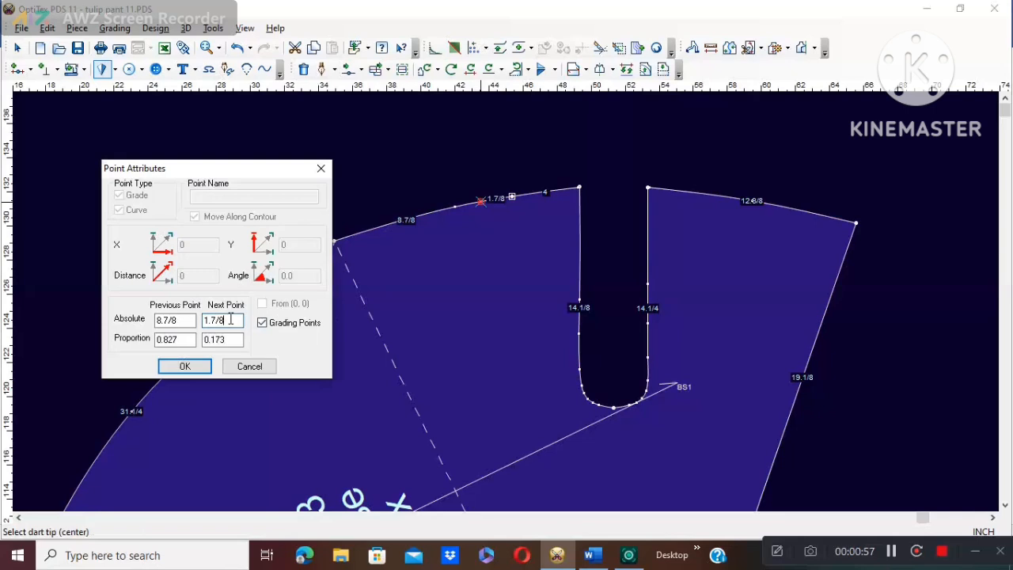
pyautogui.press('BackSpace')
pyautogui.press('BackSpace')
pyautogui.click(185, 366)
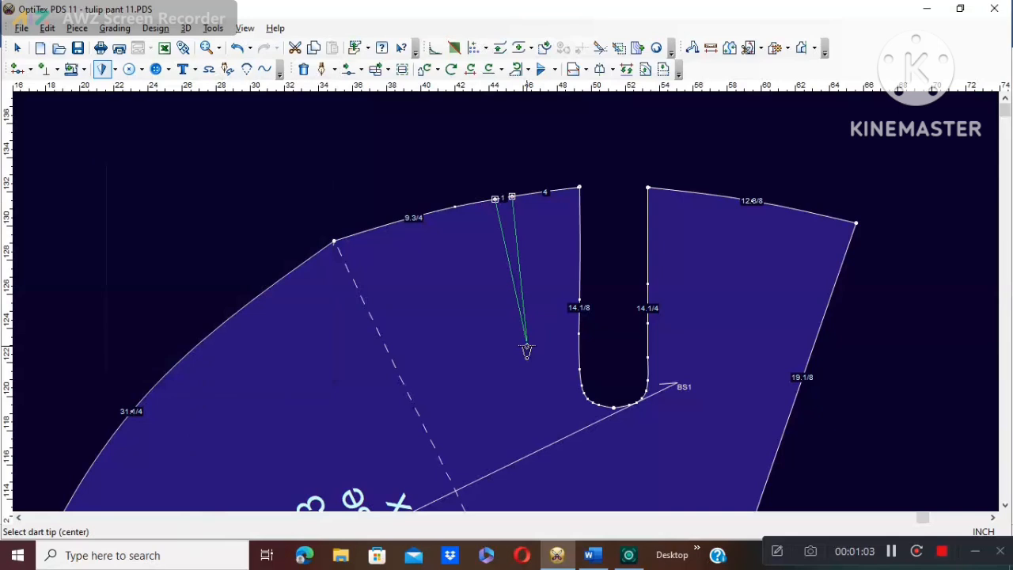
pyautogui.click(526, 348)
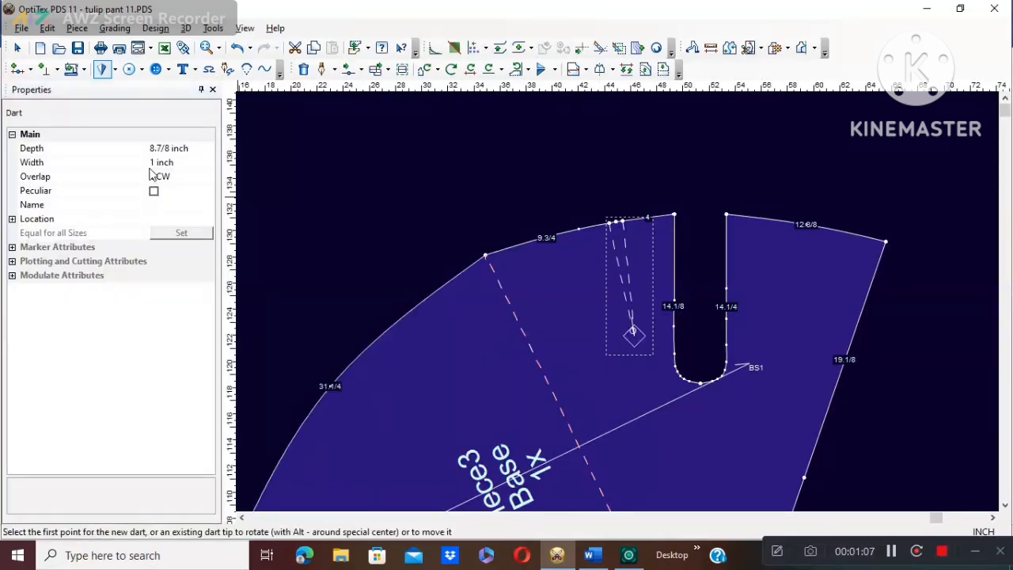
# - Set the waist dart's depth to 5 inches and finish the Dart command
pyautogui.click(162, 149)
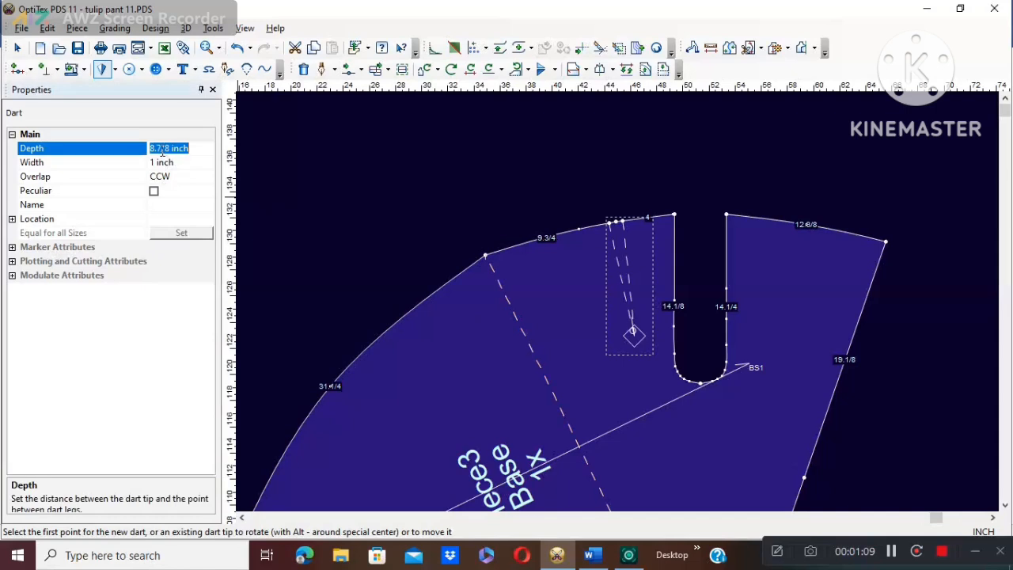
pyautogui.write('5')
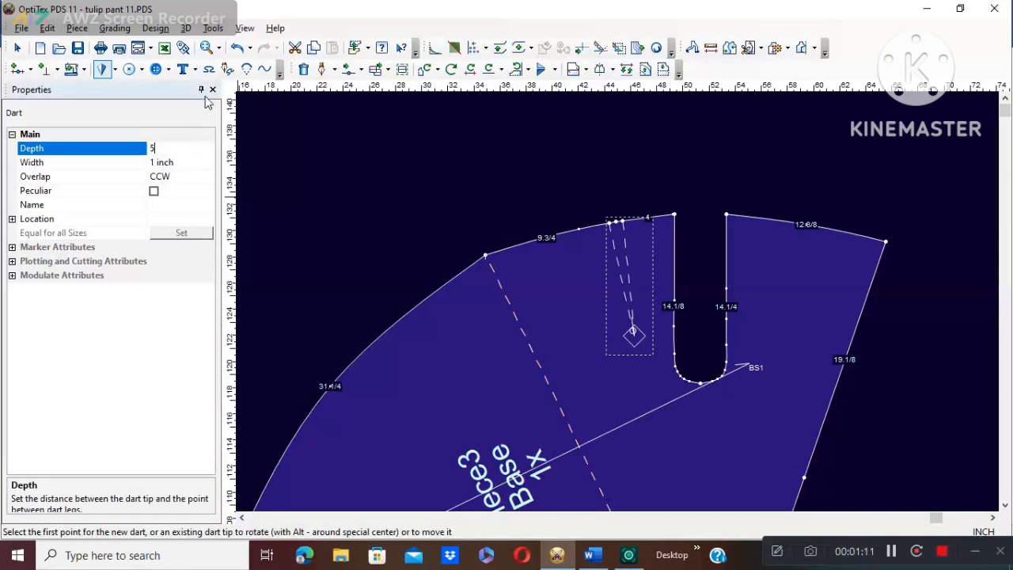
pyautogui.click(212, 90)
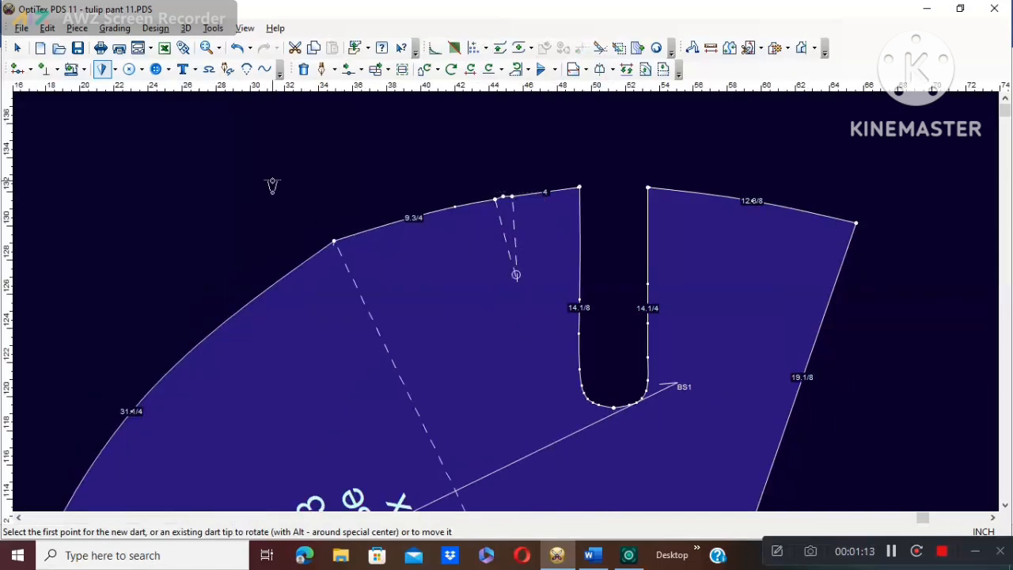
pyautogui.rightClick(484, 158)
pyautogui.click(495, 166)
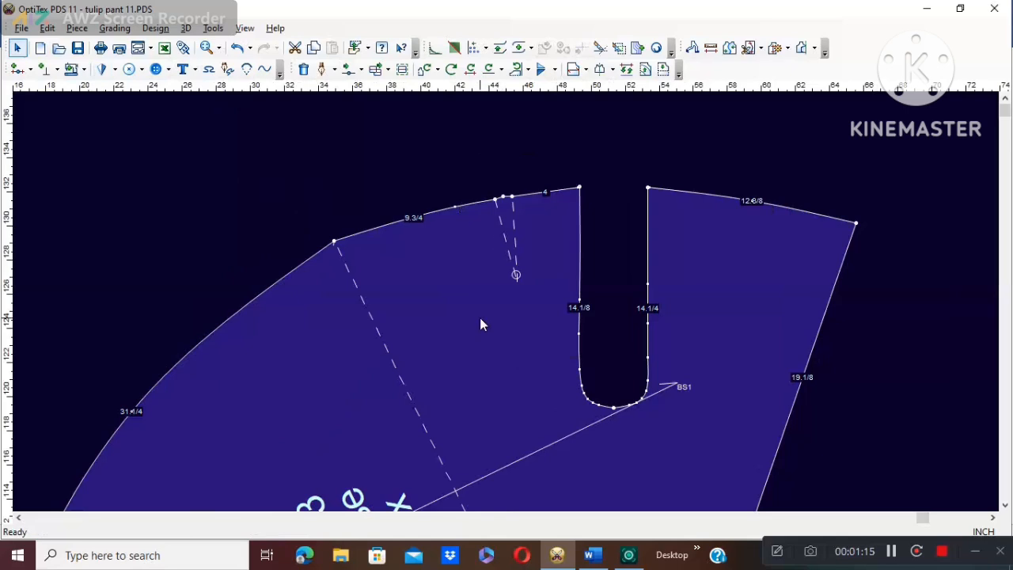
# - Add a grade point on the waist edge 4.5 inches left of the dart
pyautogui.scroll(-1, 575, 289)
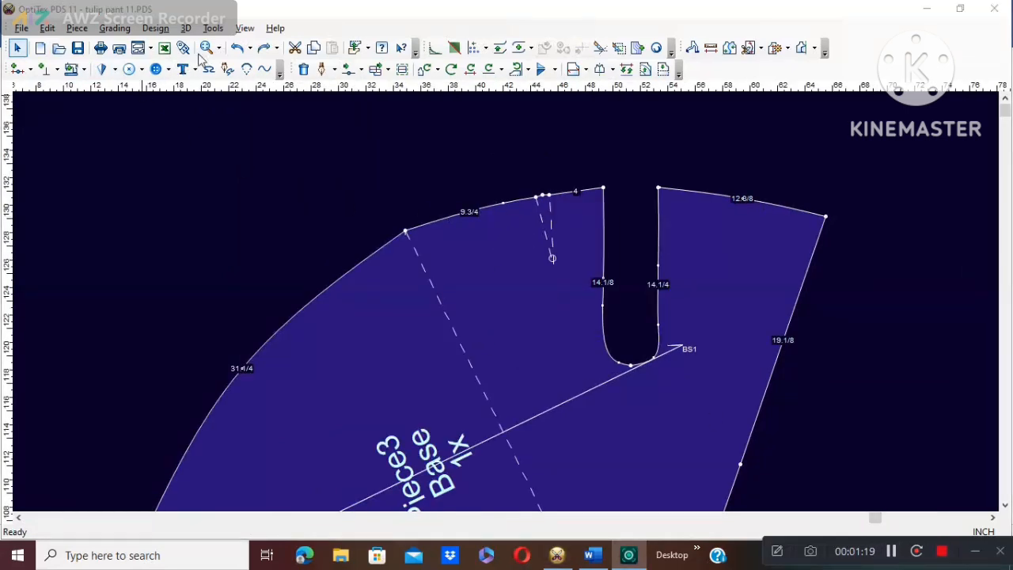
pyautogui.click(17, 69)
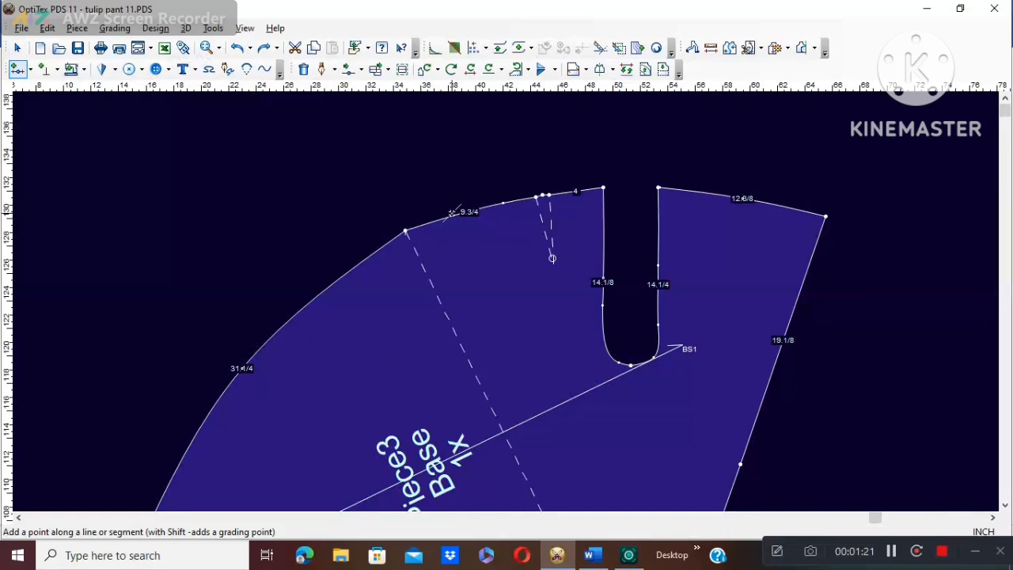
pyautogui.click(502, 203)
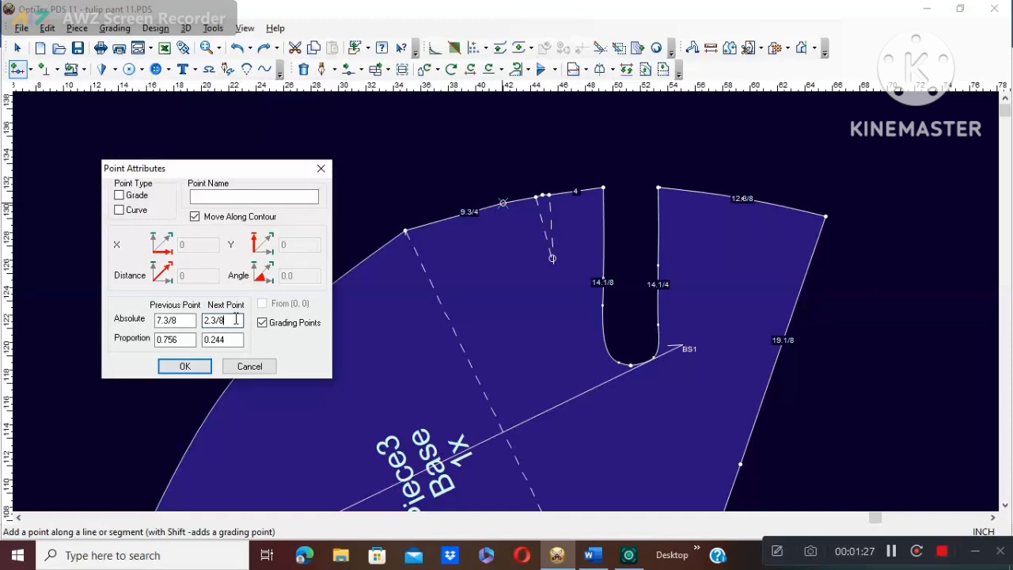
pyautogui.press('BackSpace')
pyautogui.press('BackSpace')
pyautogui.press('BackSpace')
pyautogui.press('BackSpace')
pyautogui.press('BackSpace')
pyautogui.write('4.5')
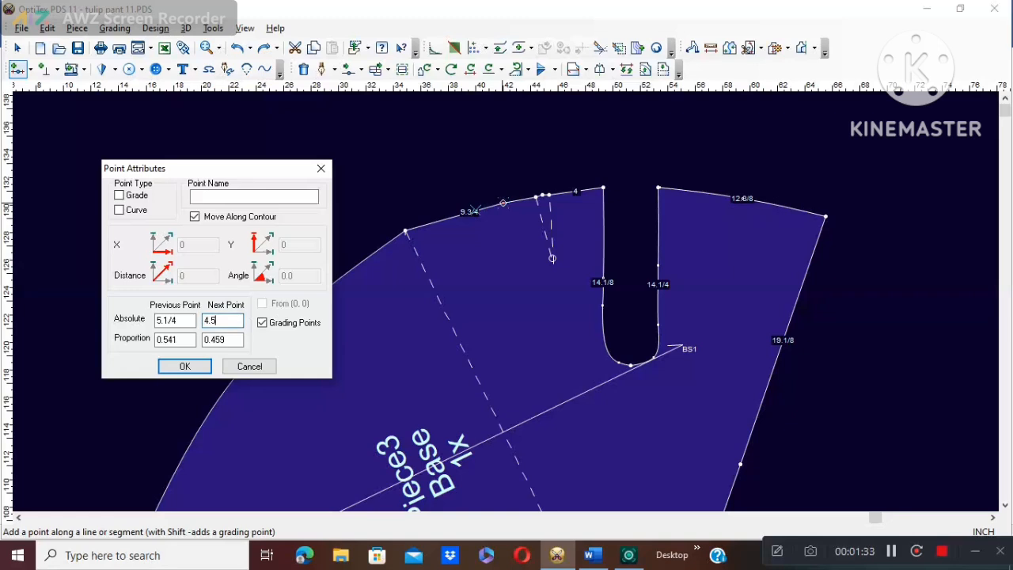
pyautogui.click(119, 195)
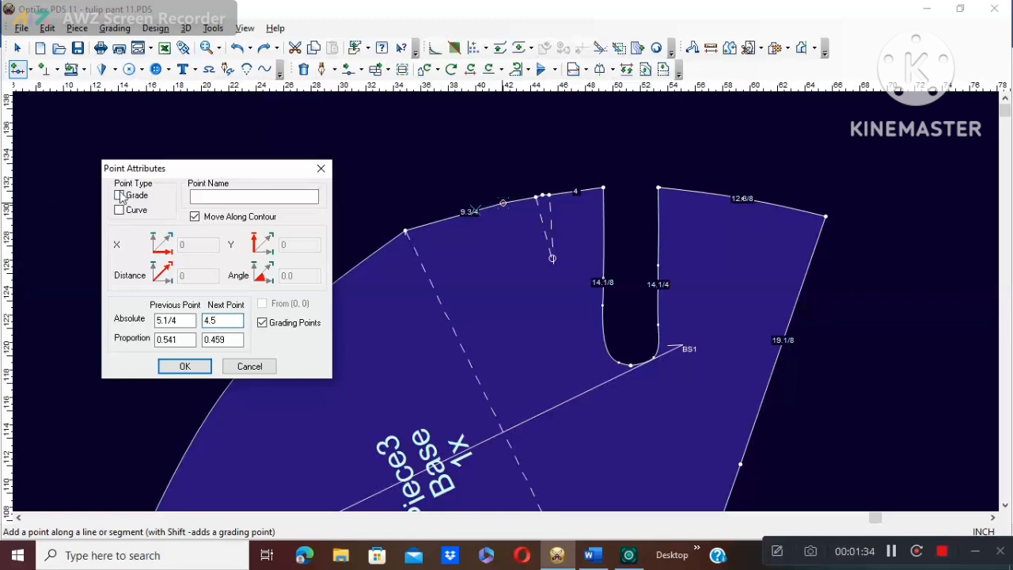
pyautogui.click(180, 371)
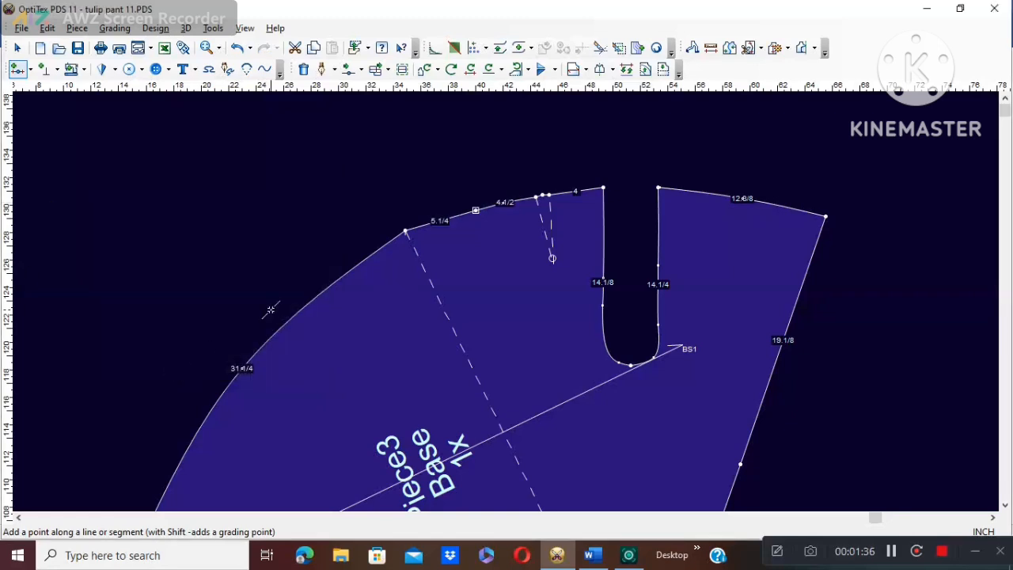
pyautogui.rightClick(275, 188)
pyautogui.click(319, 197)
# - Draw a straight internal contour from the new waist grade point down to the panel's lowest corner point
pyautogui.scroll(-3, 475, 316)
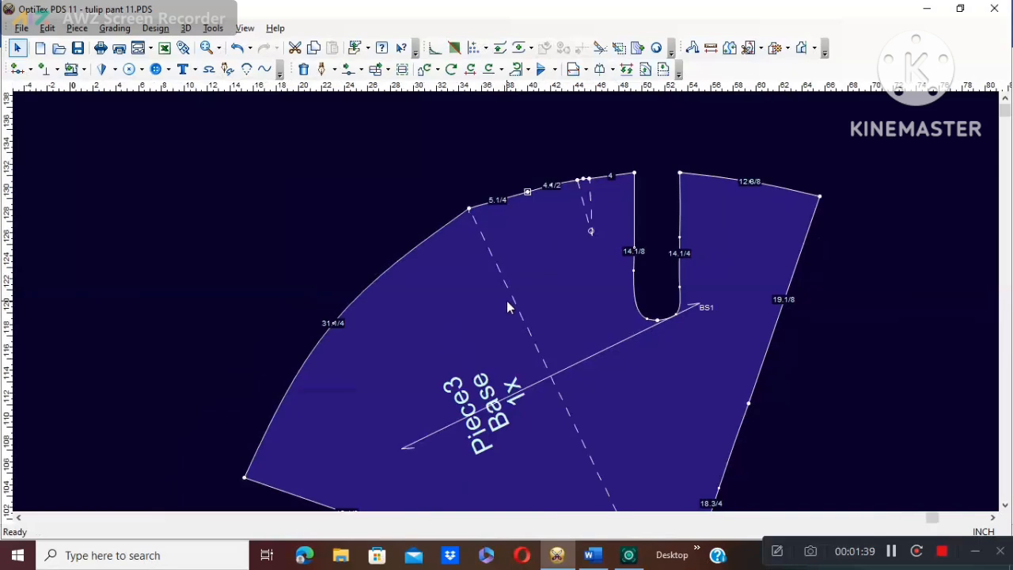
pyautogui.scroll(1, 549, 396)
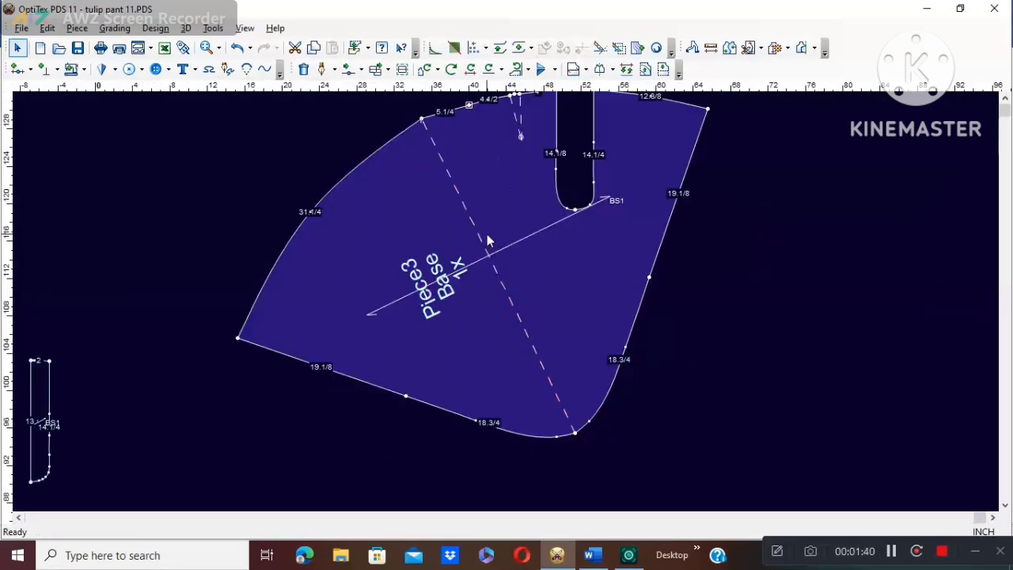
pyautogui.scroll(-1, 486, 235)
pyautogui.click(891, 552)
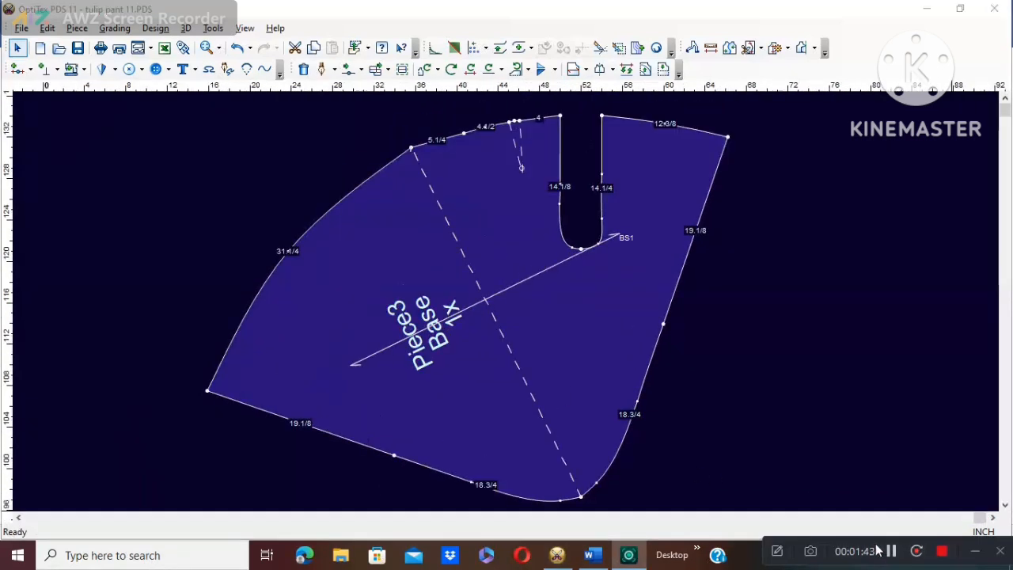
pyautogui.click(323, 70)
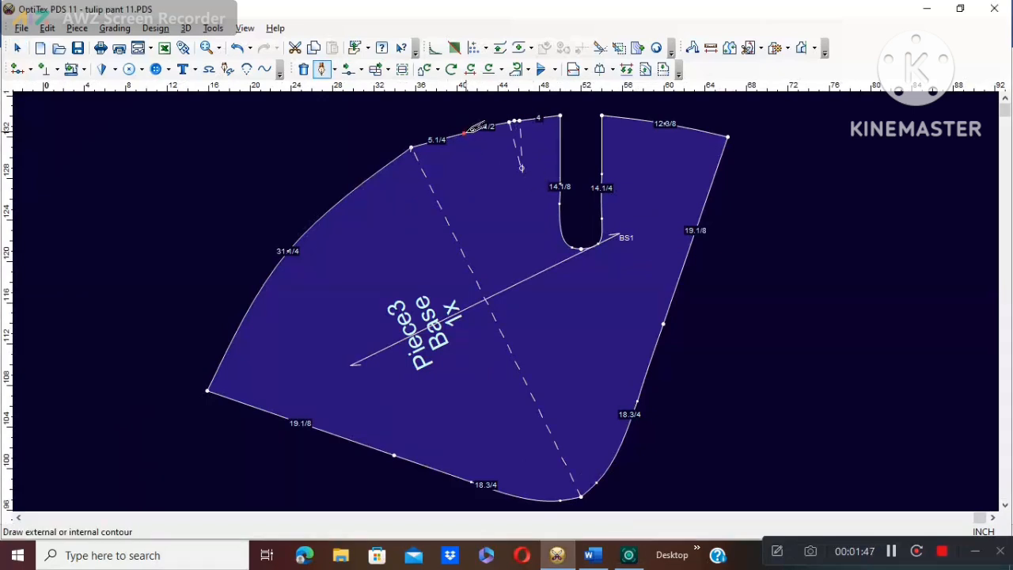
pyautogui.click(465, 132)
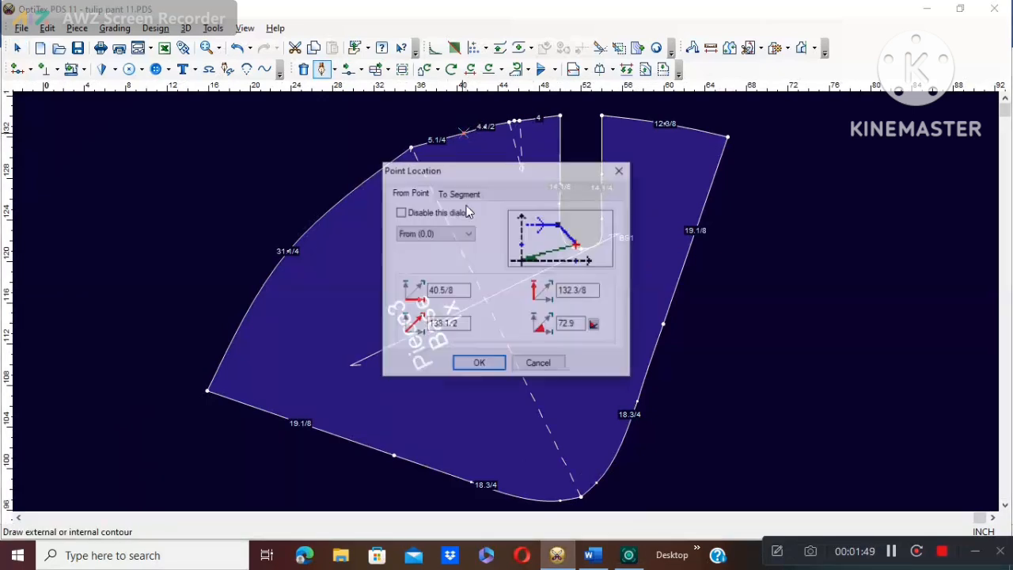
pyautogui.click(477, 363)
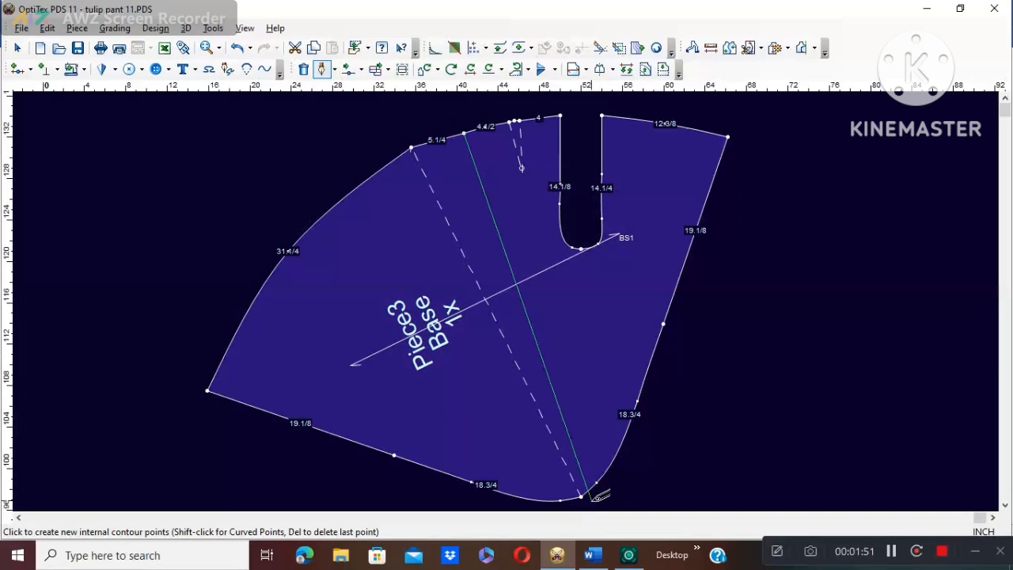
pyautogui.click(586, 494)
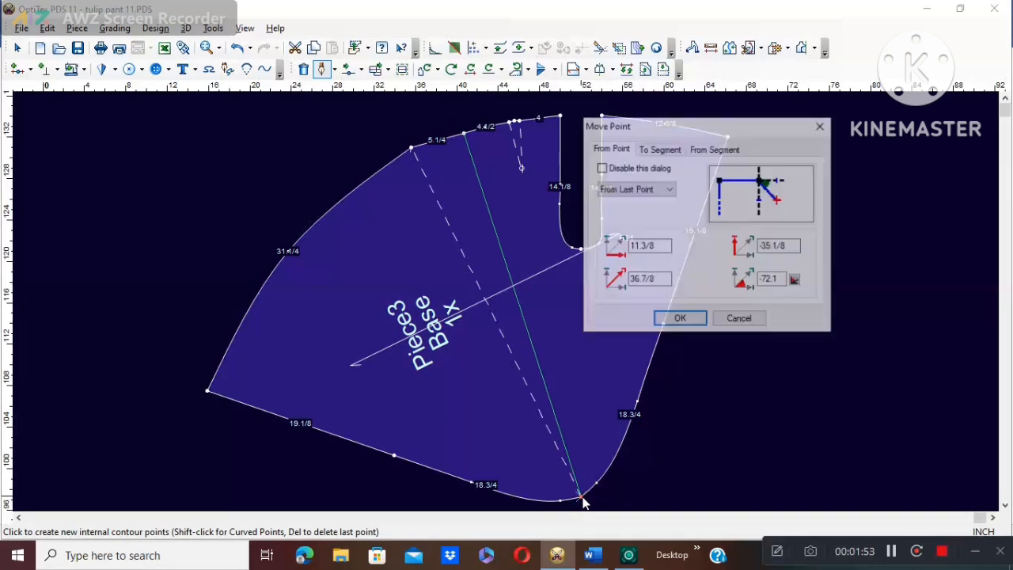
pyautogui.click(680, 320)
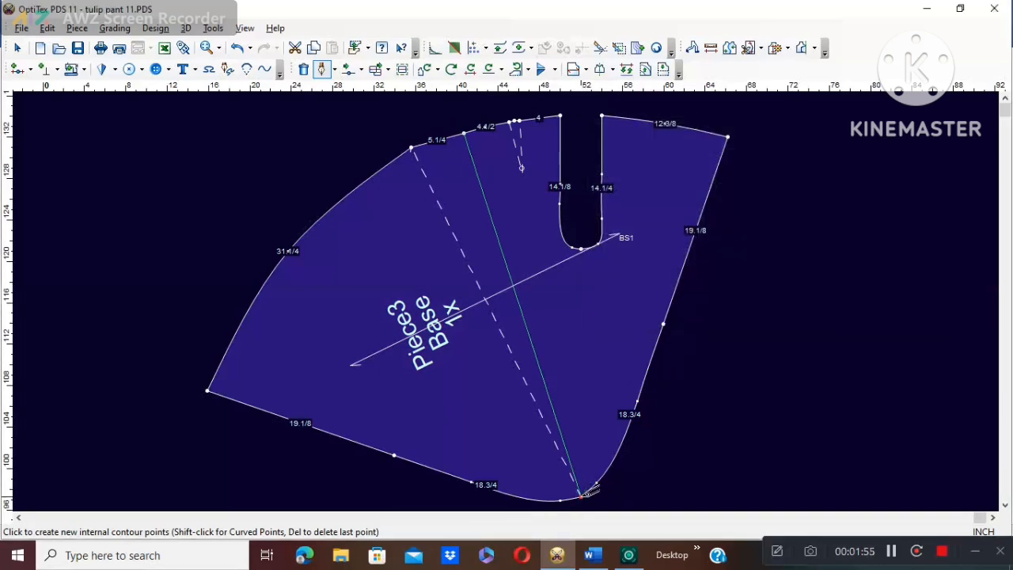
pyautogui.rightClick(582, 503)
pyautogui.click(633, 379)
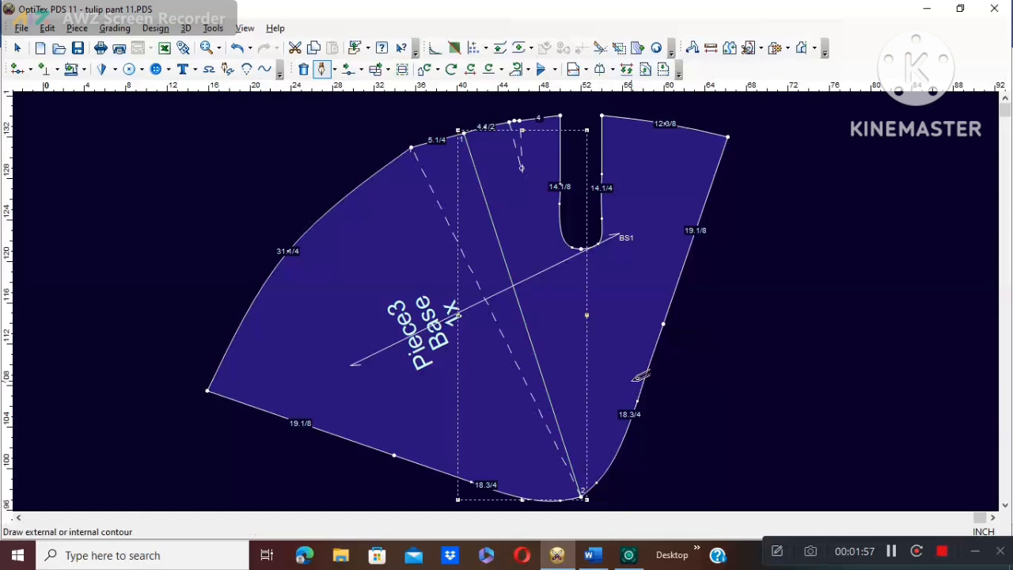
pyautogui.rightClick(831, 191)
pyautogui.click(851, 207)
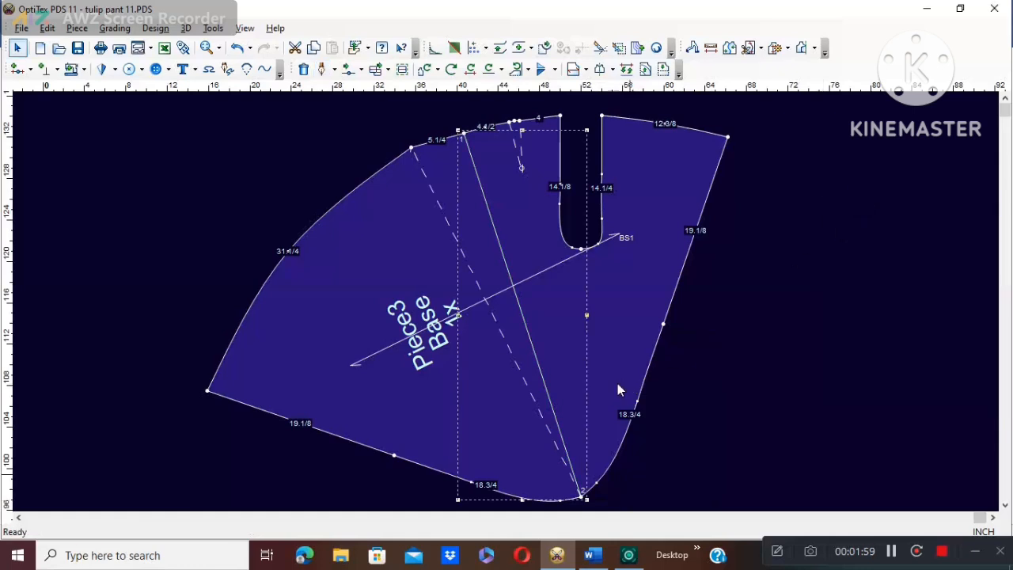
# - Delete the old dashed internal line and the outline point at its upper end
pyautogui.click(521, 369)
pyautogui.press('Delete')
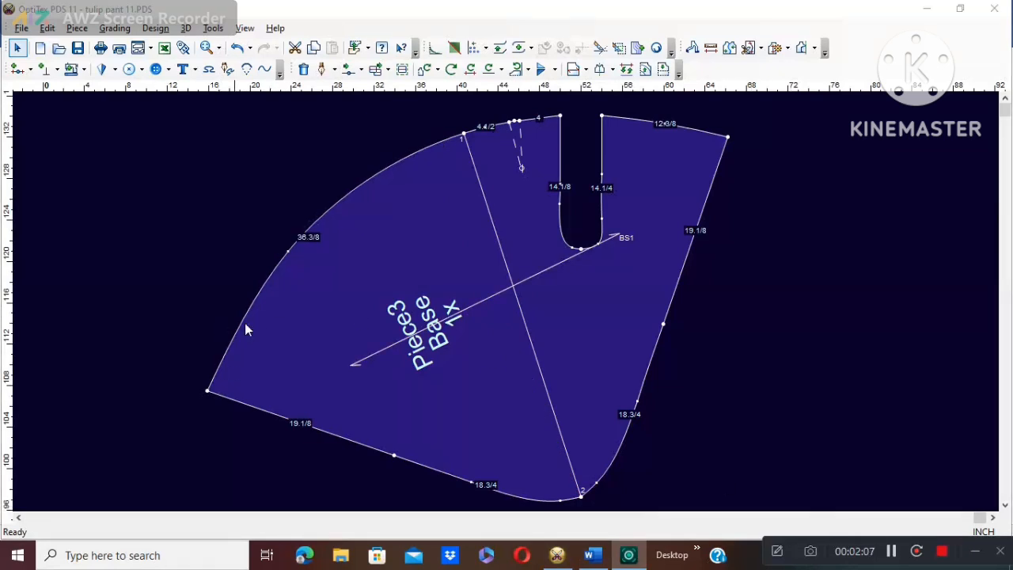
# - Move the panel's far-left corner point up and inward, close to the curve point on the upper-left edge
pyautogui.press('m')
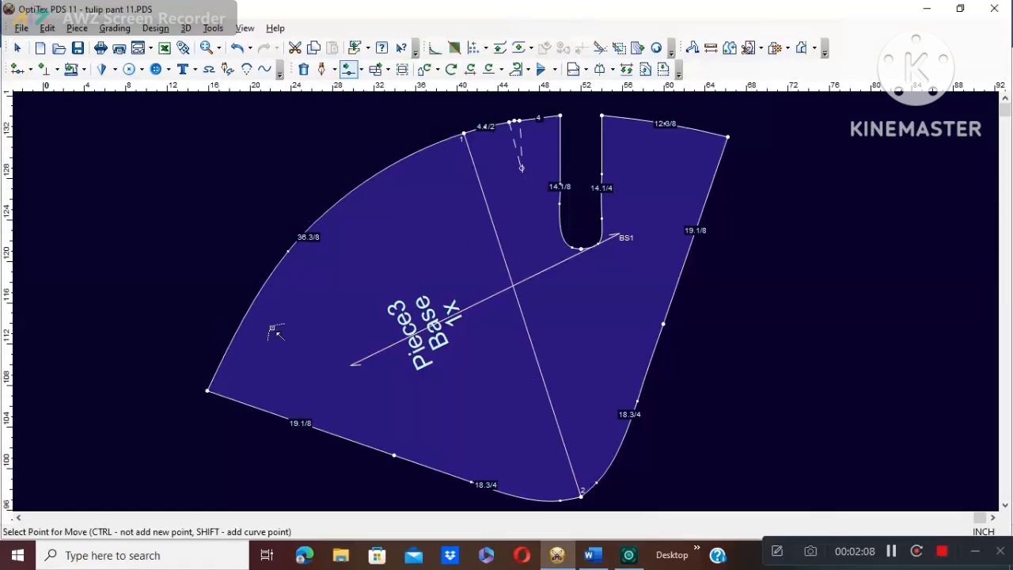
pyautogui.click(207, 391)
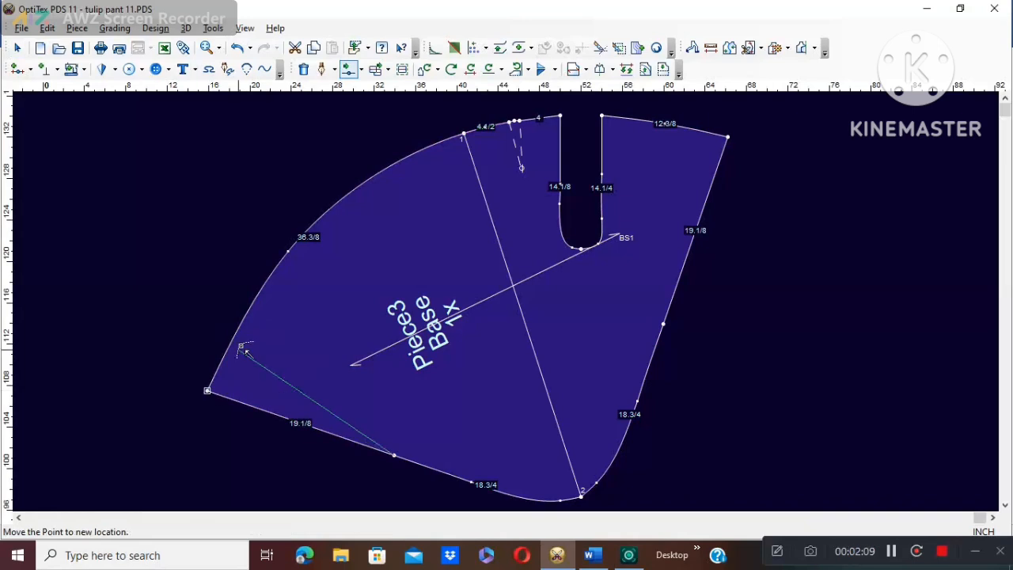
pyautogui.click(283, 260)
pyautogui.click(674, 319)
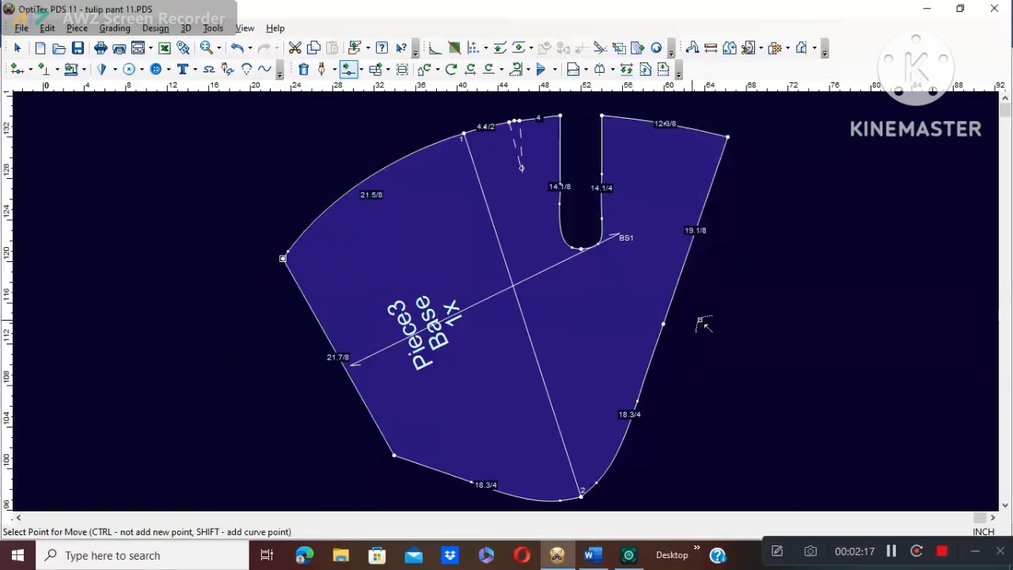
pyautogui.rightClick(810, 299)
pyautogui.click(815, 301)
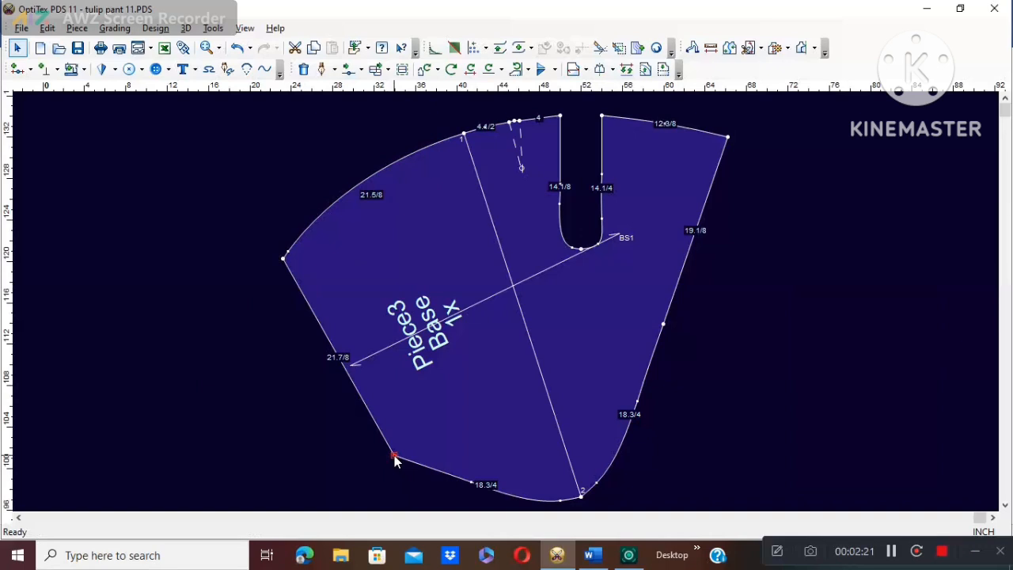
# - Delete the grade point midway along the lower-left edge and the curve point beside the moved corner
pyautogui.press('Delete')
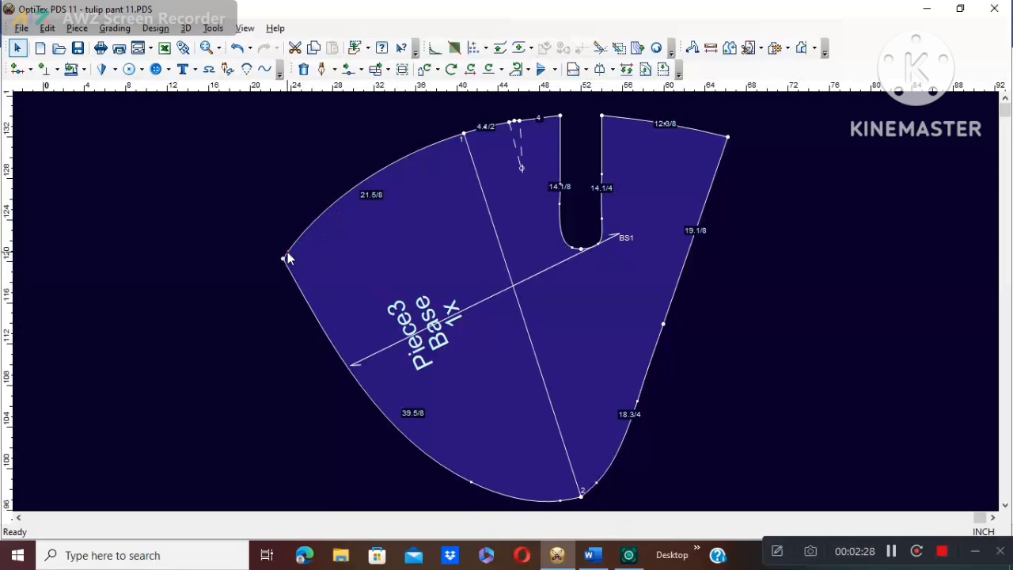
pyautogui.press('Delete')
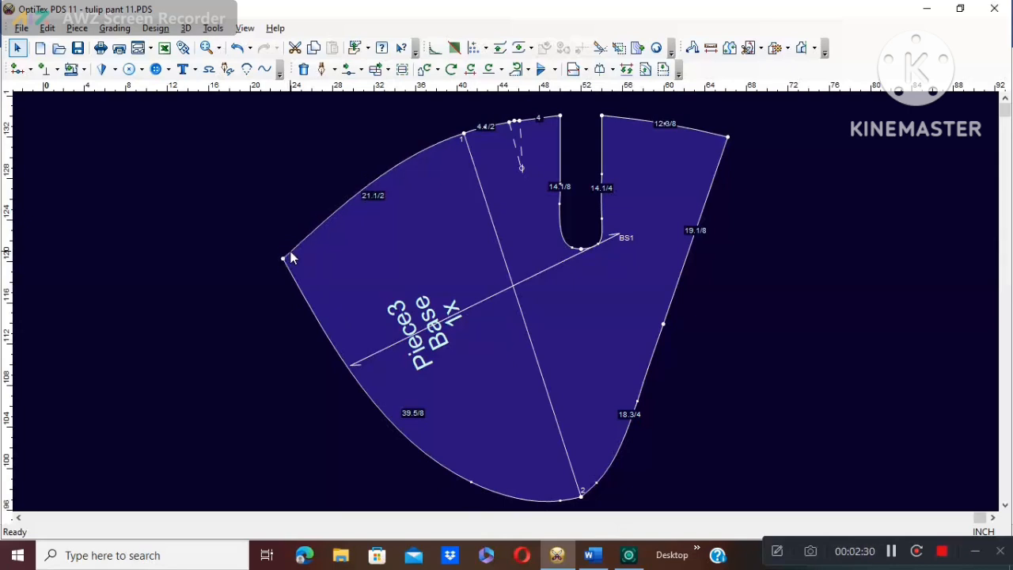
# - Delete the curve point on the lower-left edge of the panel, left of the lowest corner point
pyautogui.press('Escape')
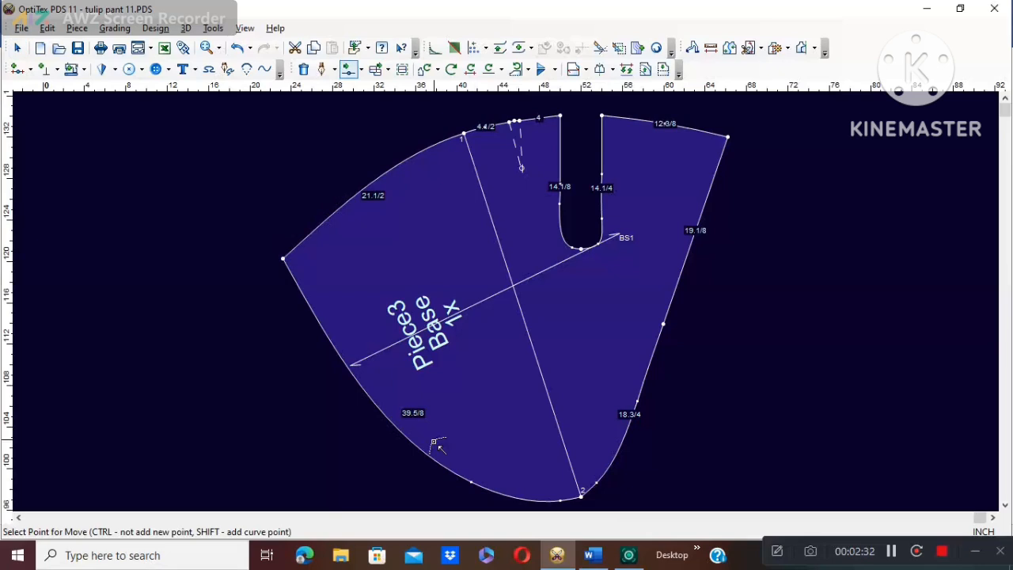
pyautogui.rightClick(268, 318)
pyautogui.click(301, 324)
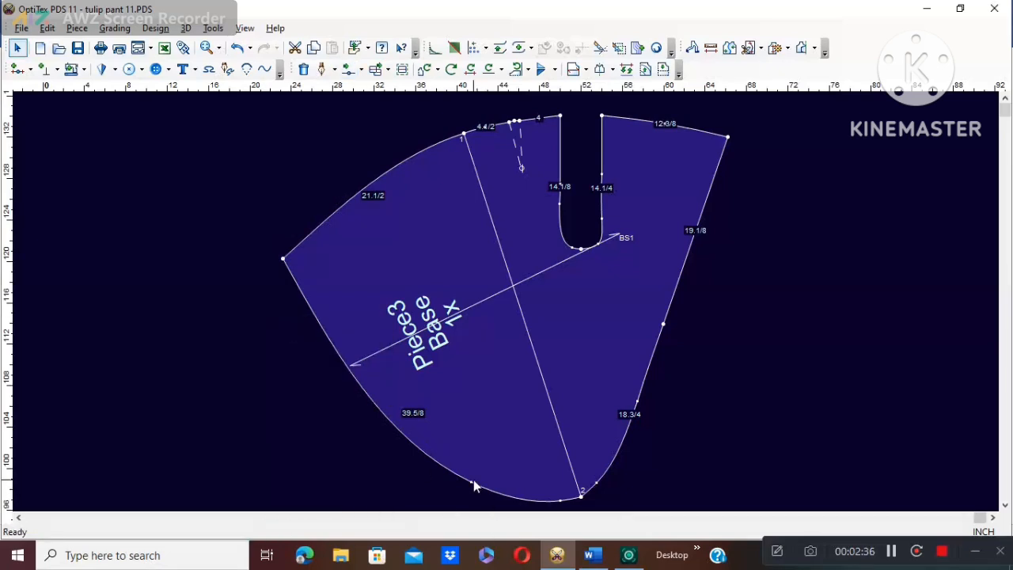
pyautogui.press('Delete')
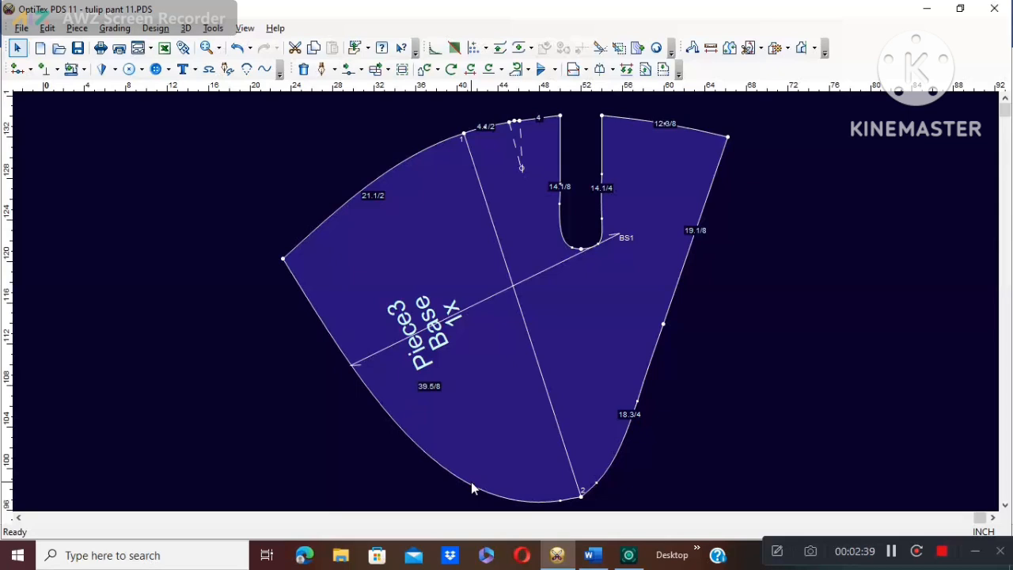
# - Move the panel's far-left corner point along the upper-left edge, about 5.1/2 inches to the right and 5 inches up
pyautogui.press('Escape')
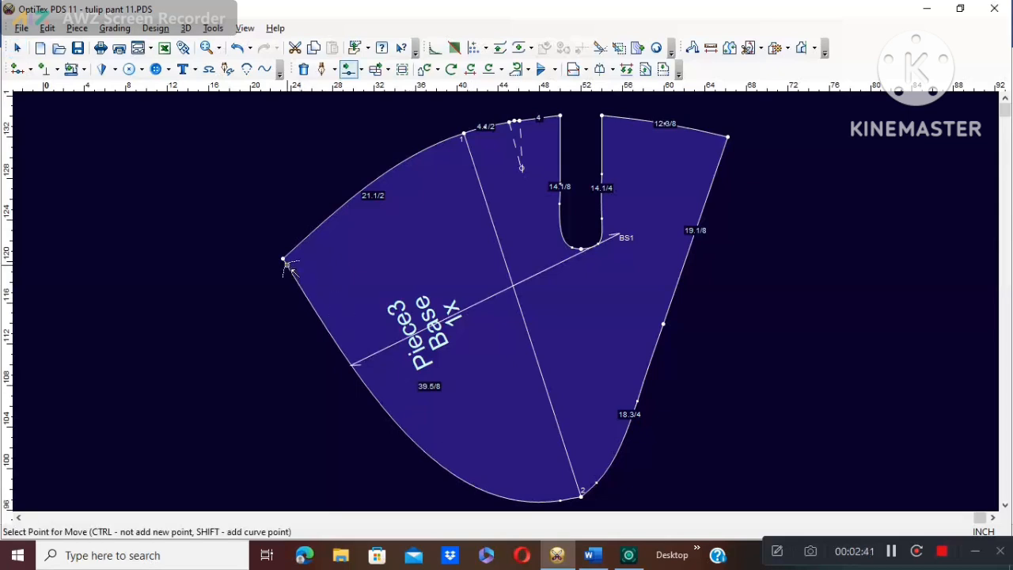
pyautogui.click(283, 259)
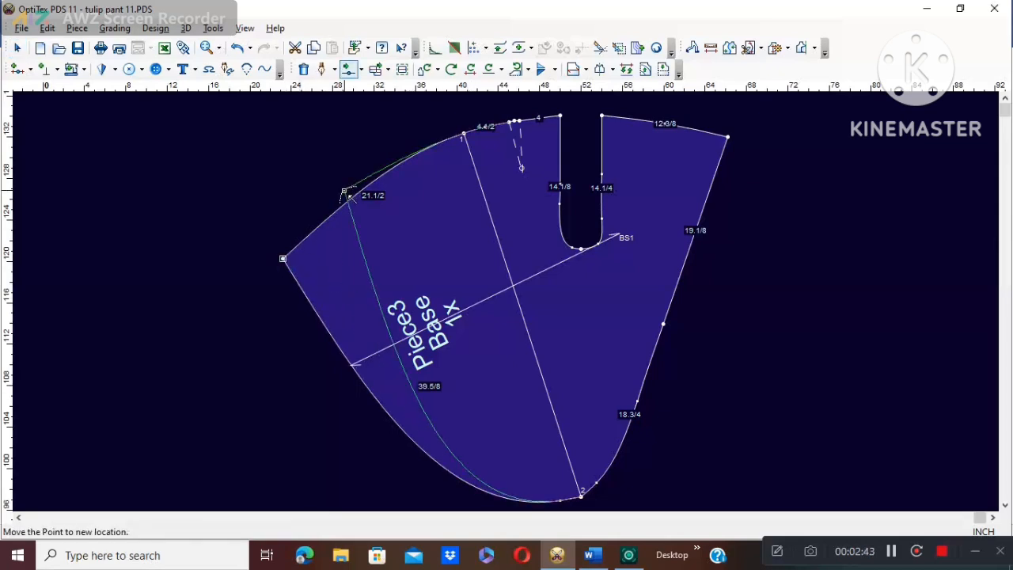
pyautogui.click(342, 210)
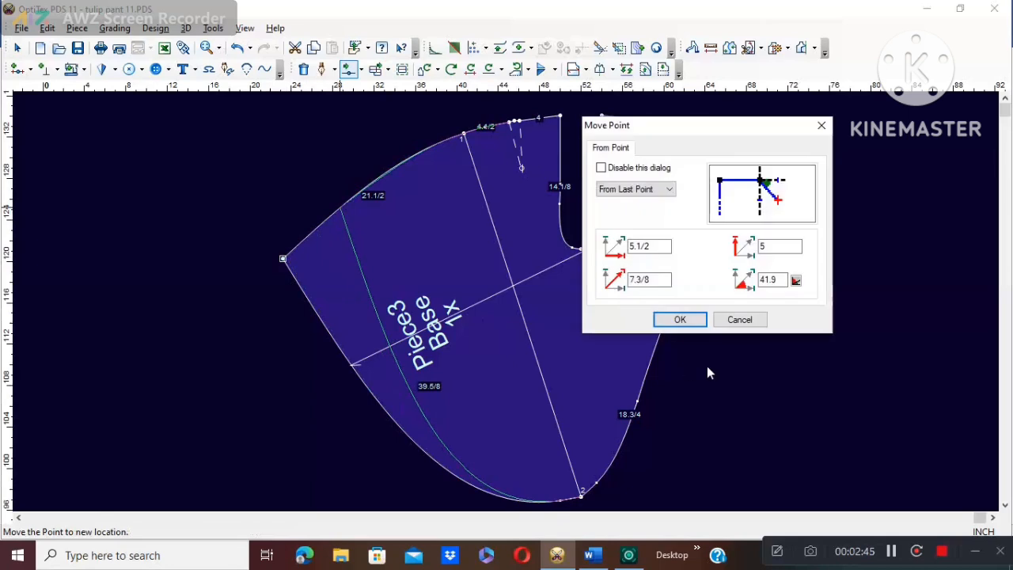
pyautogui.click(677, 320)
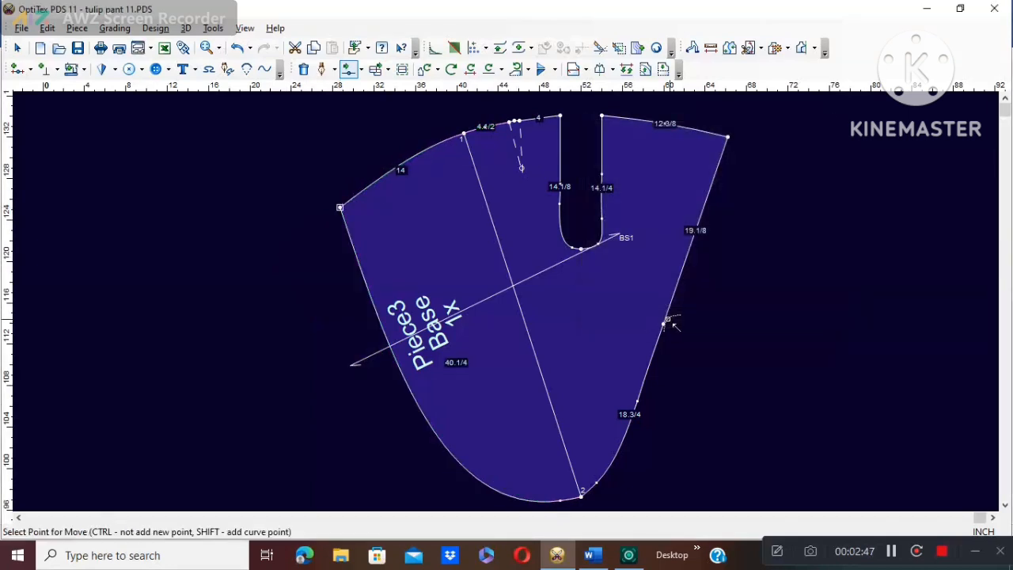
pyautogui.scroll(2, 522, 293)
pyautogui.scroll(-1, 464, 272)
pyautogui.scroll(1, 507, 303)
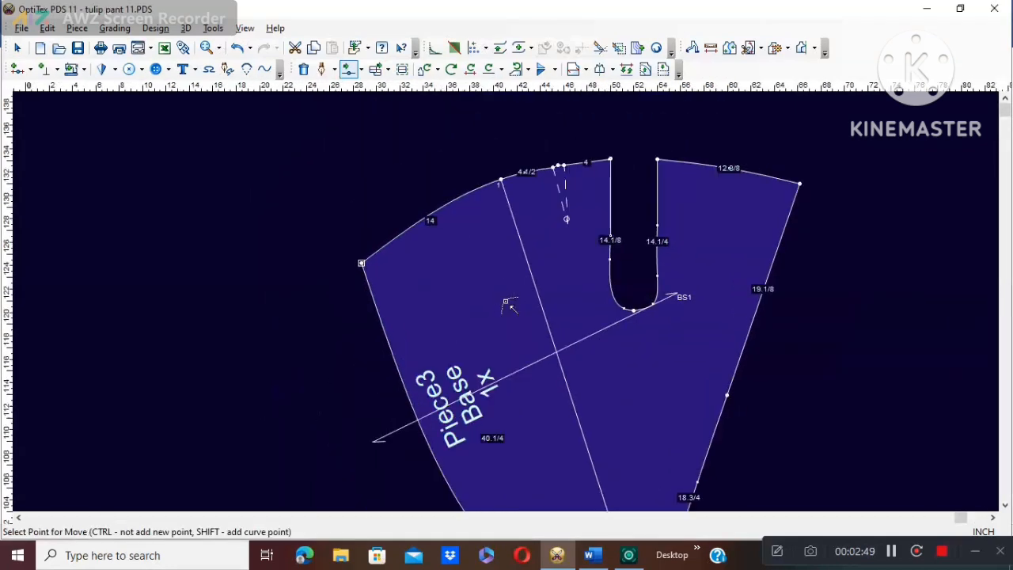
pyautogui.scroll(-1, 773, 351)
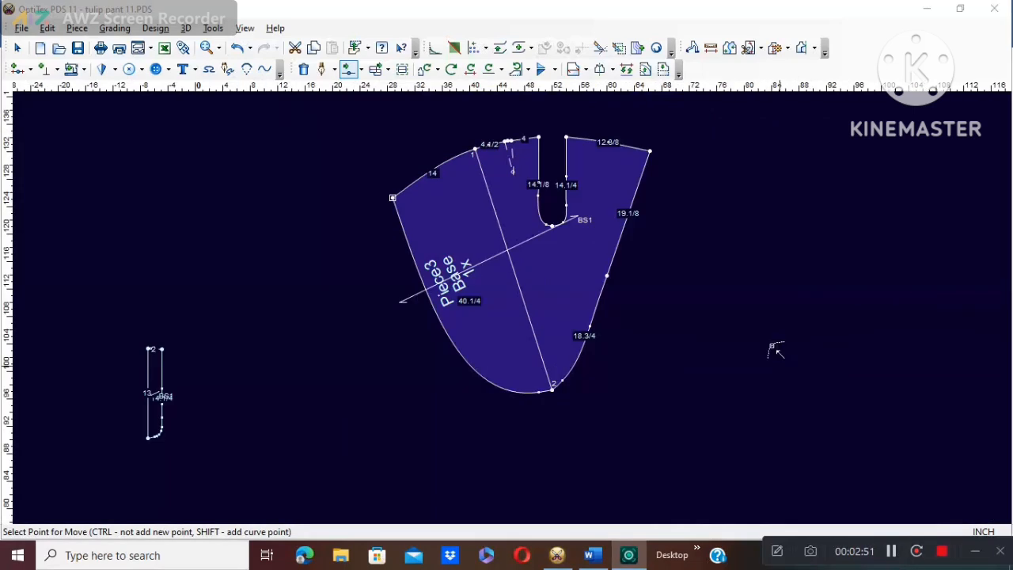
pyautogui.rightClick(746, 165)
pyautogui.click(764, 171)
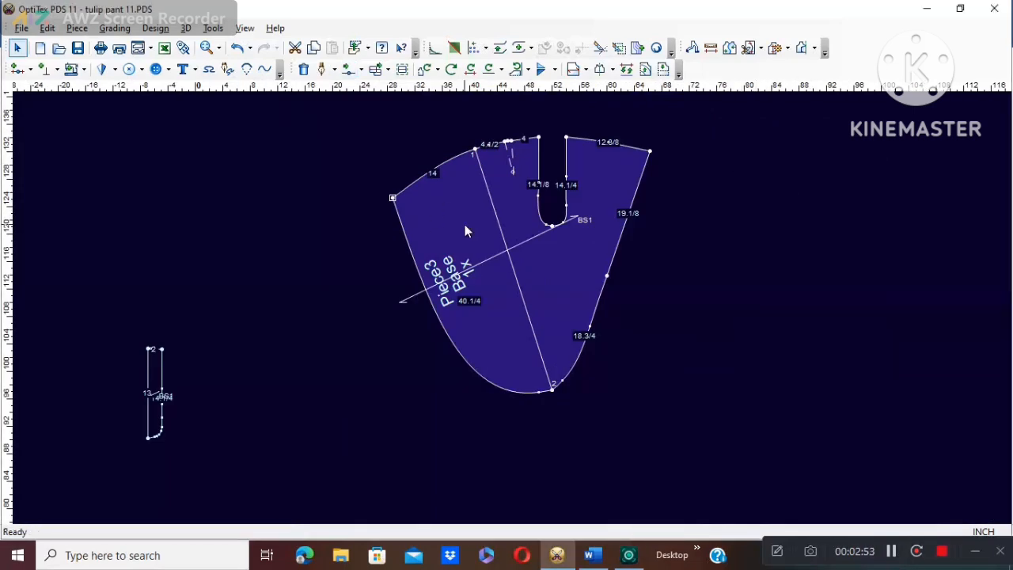
# - Shift the panel slightly right and down, and move its far-left corner point 3.5 inches horizontally inward with Y at 0
pyautogui.moveTo(464, 229); pyautogui.dragTo(506, 246)
pyautogui.press('m')
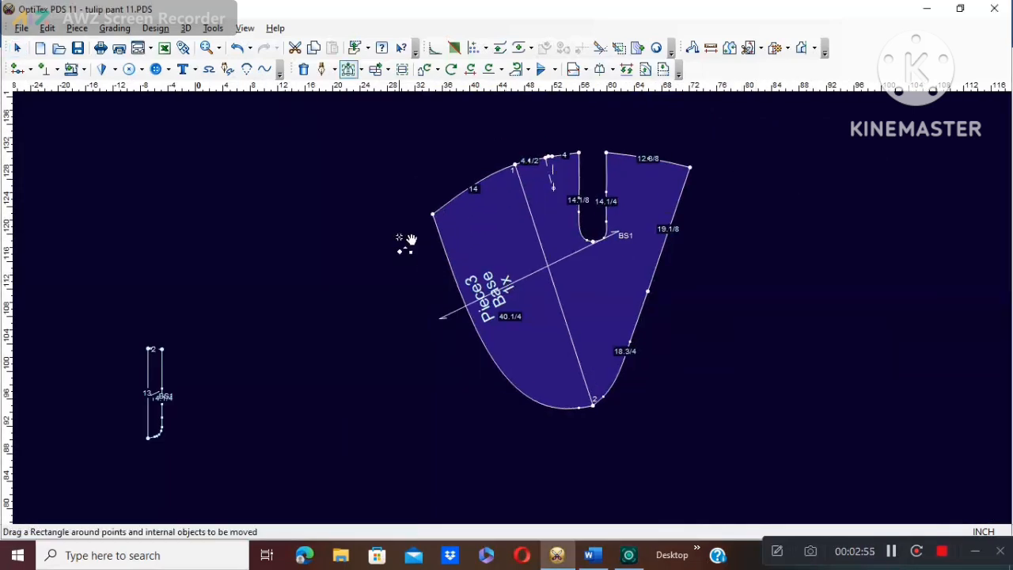
pyautogui.moveTo(415, 188); pyautogui.dragTo(463, 242)
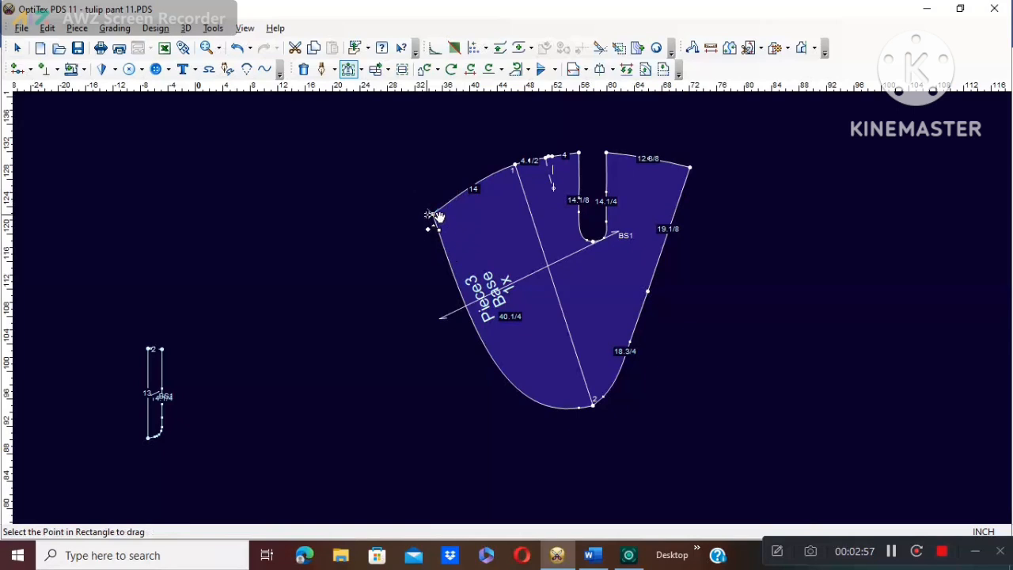
pyautogui.click(443, 216)
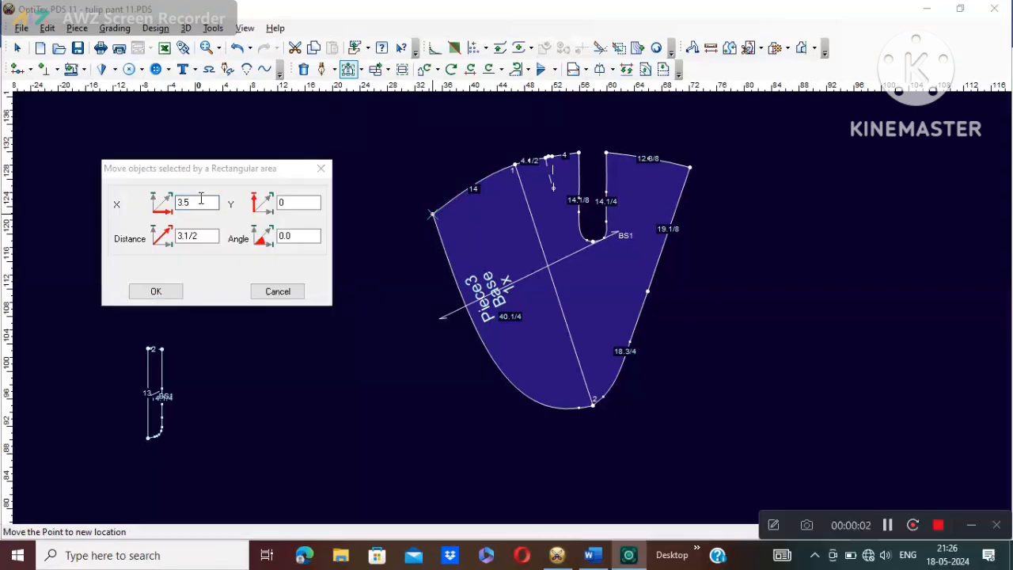
pyautogui.click(169, 294)
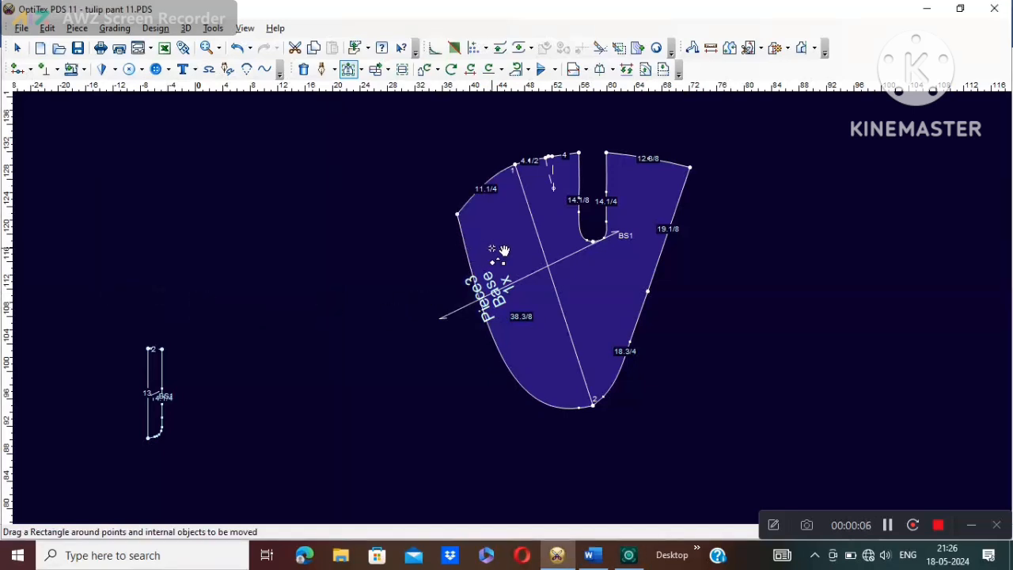
pyautogui.scroll(2, 492, 248)
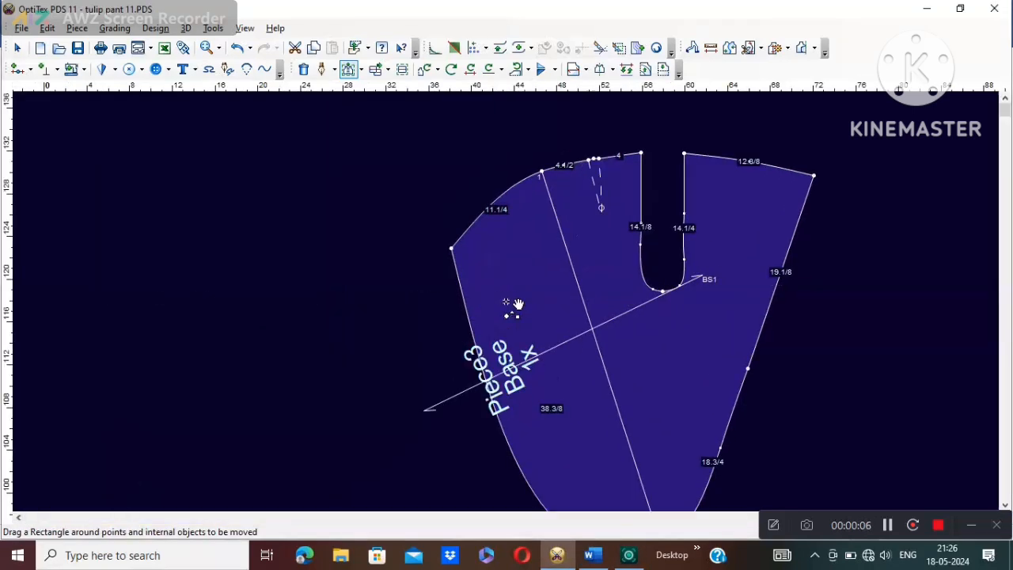
pyautogui.rightClick(447, 161)
pyautogui.click(459, 167)
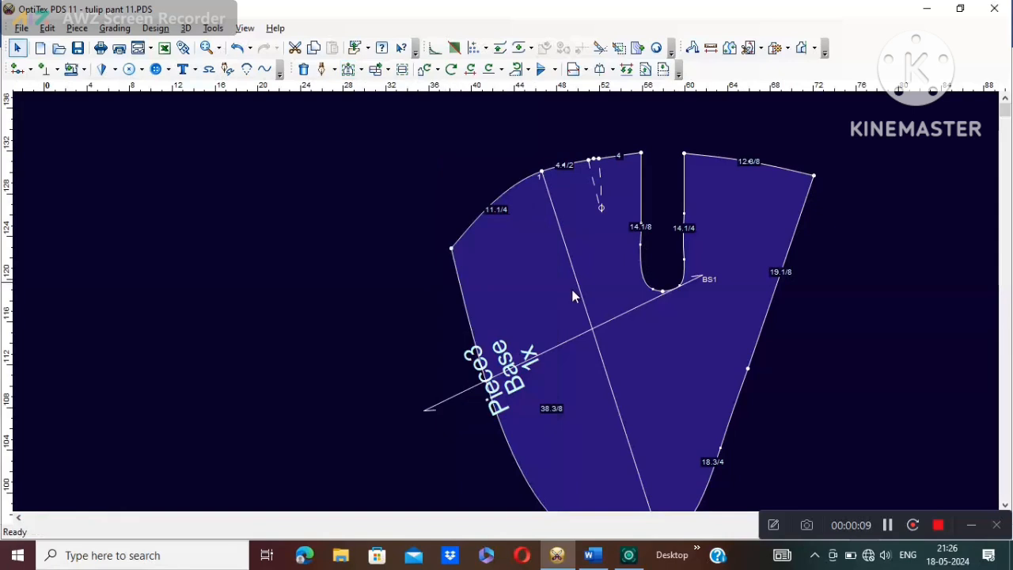
# - Raise the panel's far-left corner point and nudge it slightly outward to flatten the upper-left edge
pyautogui.scroll(-1, 622, 458)
pyautogui.scroll(-2, 456, 263)
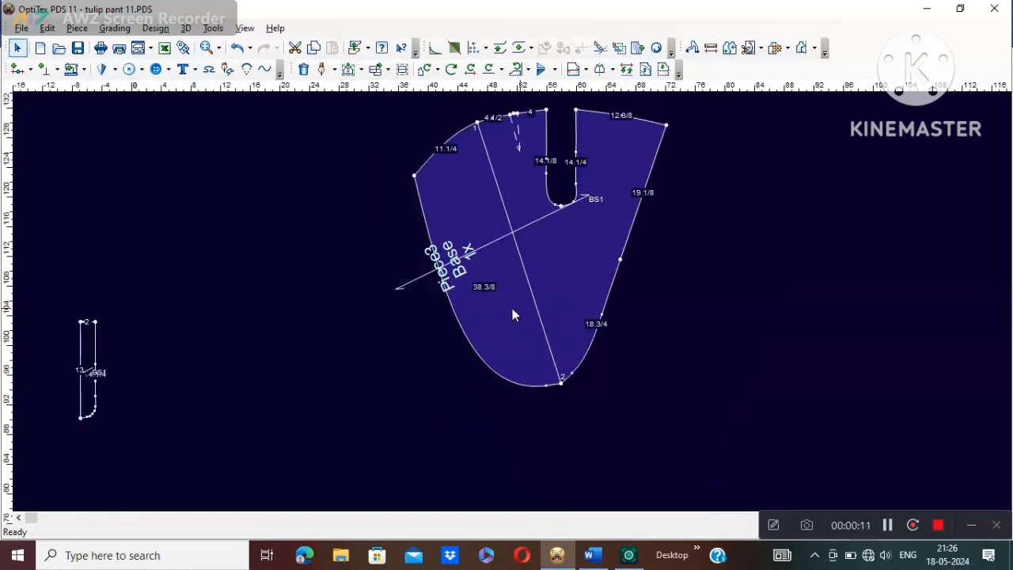
pyautogui.press('m')
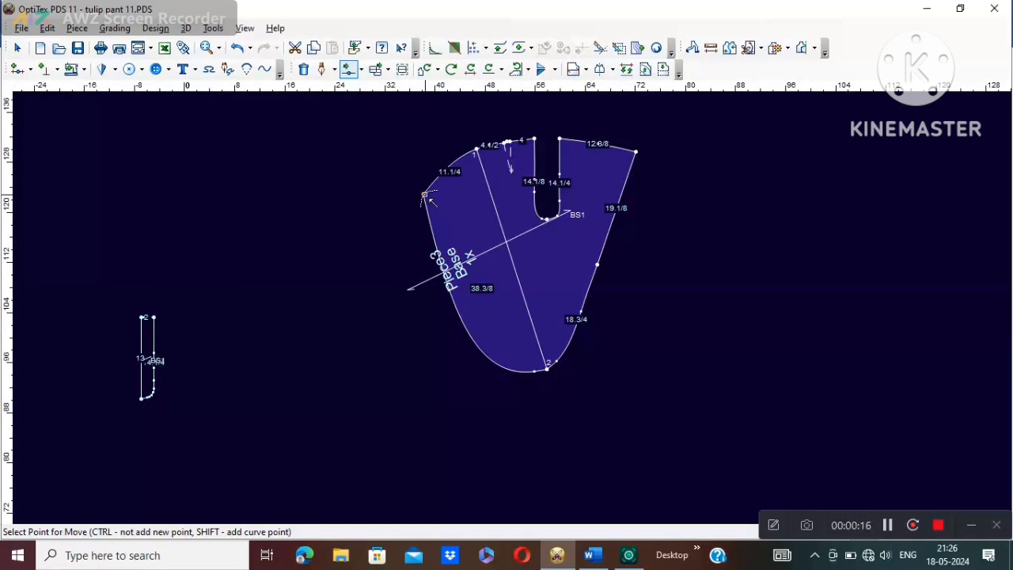
pyautogui.click(424, 195)
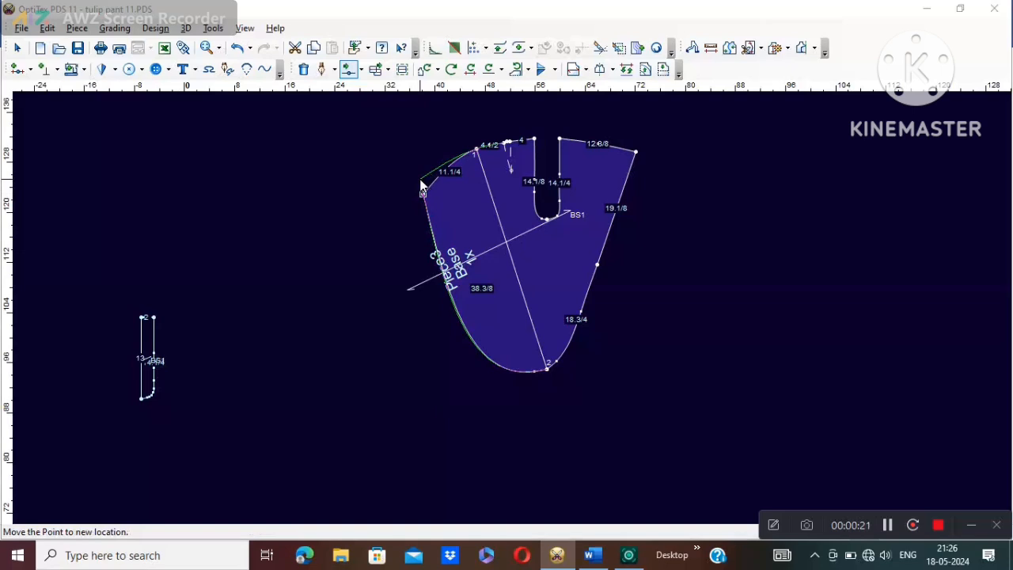
pyautogui.click(420, 181)
pyautogui.click(679, 317)
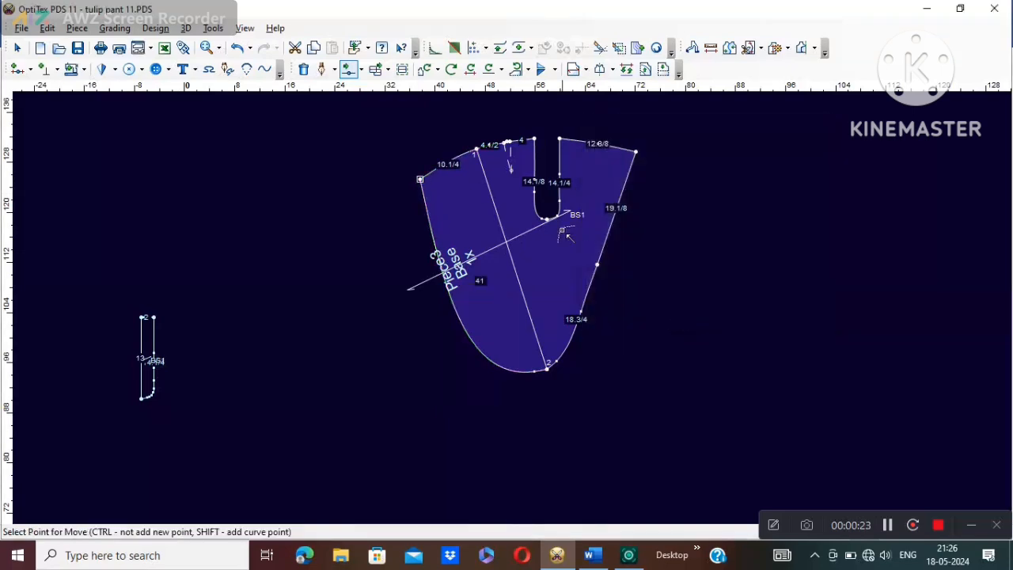
# - Move the pant piece's upper-left corner point by -1/4 inch horizontally and 1.3/4 inch vertically
pyautogui.scroll(2, 509, 301)
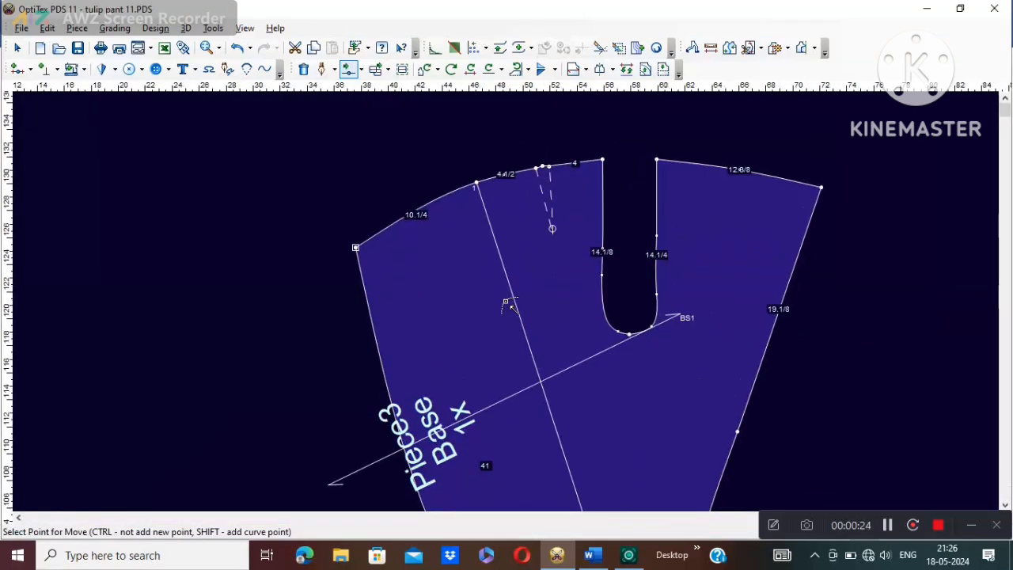
pyautogui.click(356, 248)
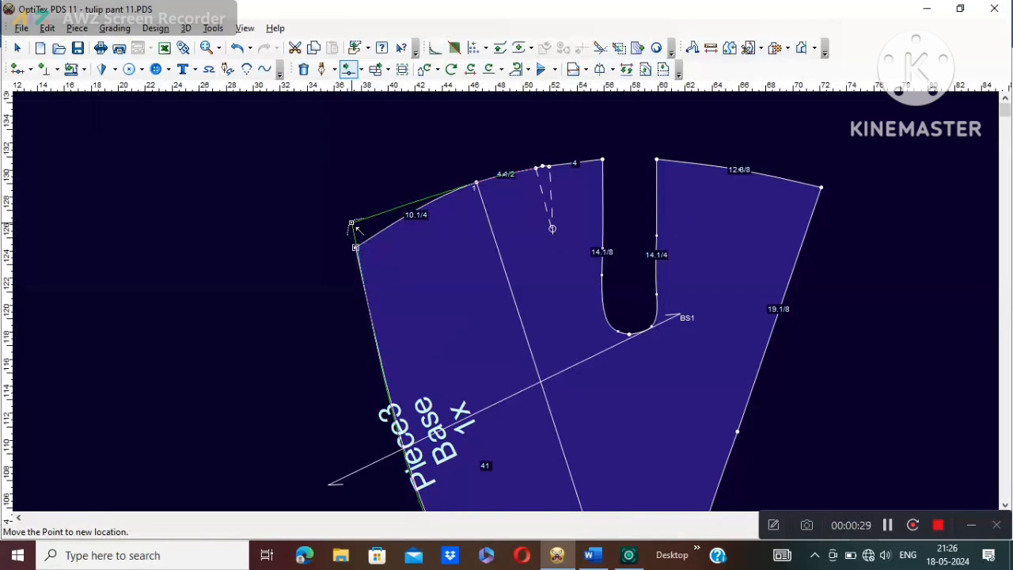
pyautogui.click(353, 225)
pyautogui.click(673, 320)
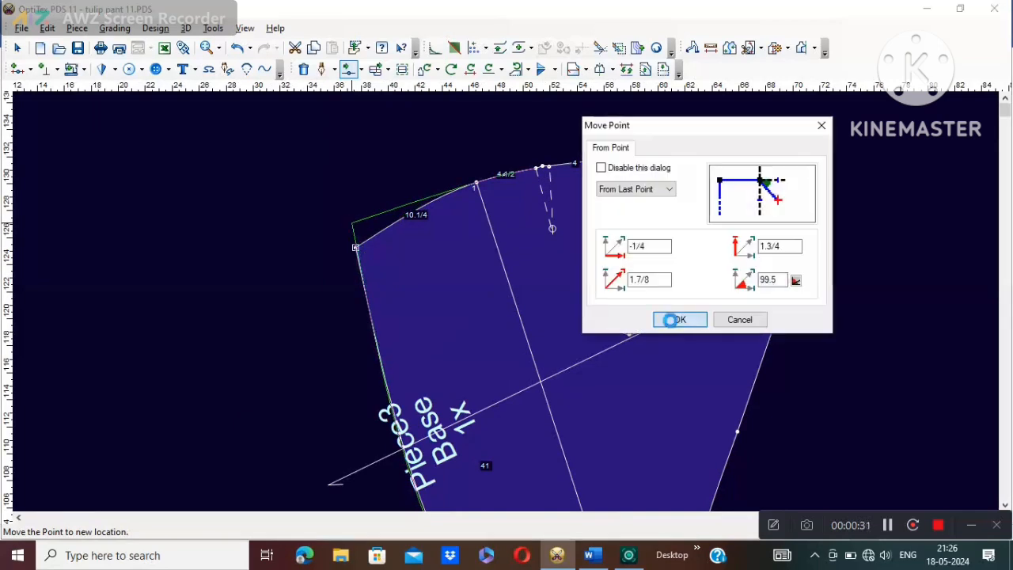
pyautogui.rightClick(842, 159)
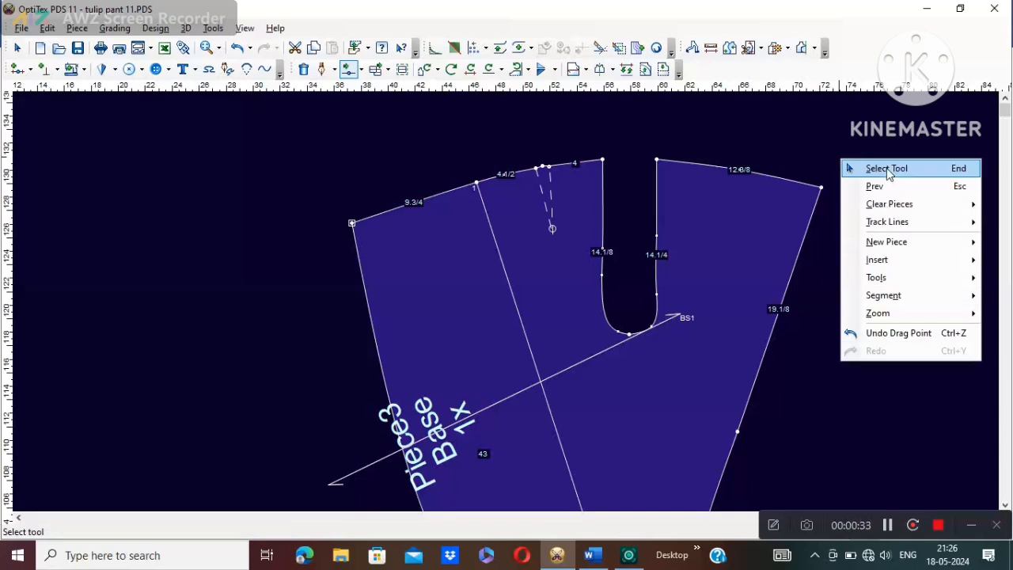
pyautogui.click(887, 168)
pyautogui.press('Home')
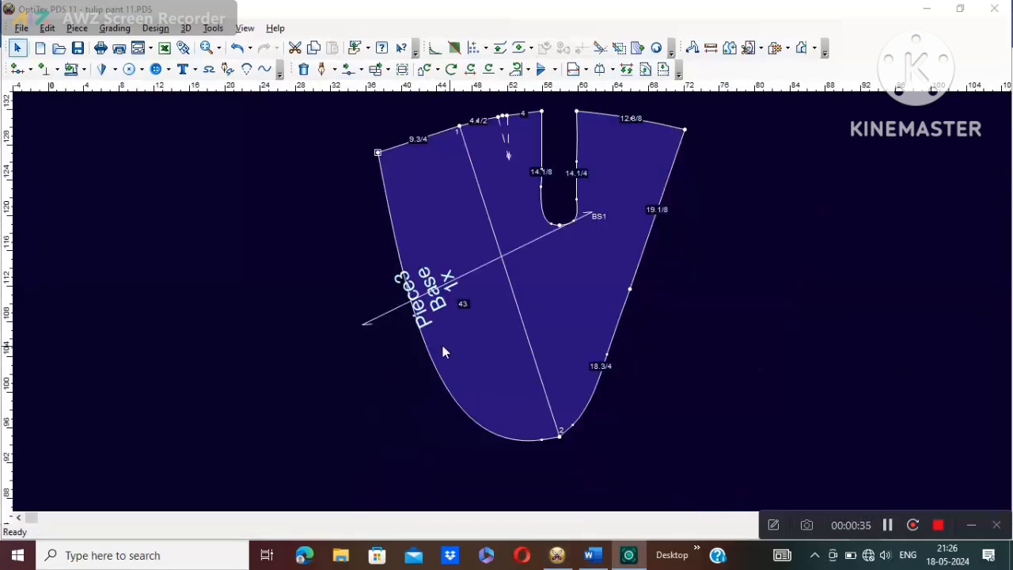
# - Move the baseline with its Piece3 label out of the pant piece to the empty area on its left
pyautogui.click(444, 346)
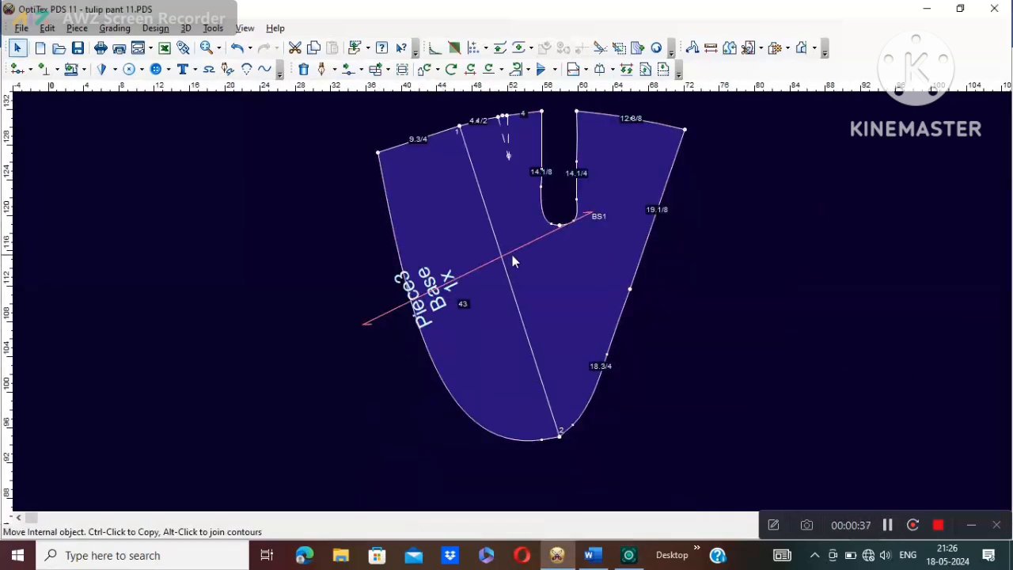
pyautogui.moveTo(594, 215); pyautogui.dragTo(316, 291)
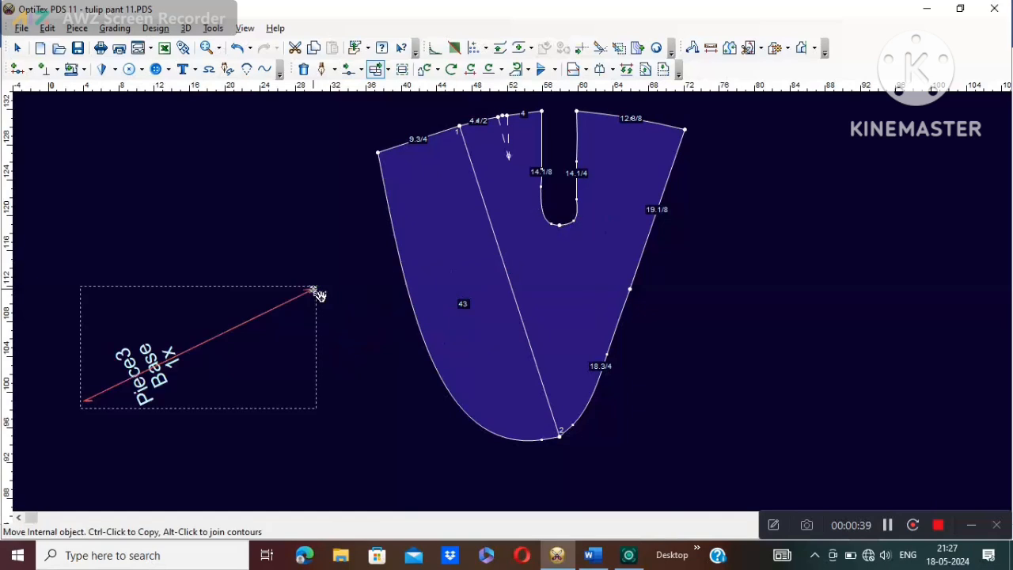
pyautogui.rightClick(763, 224)
pyautogui.click(804, 234)
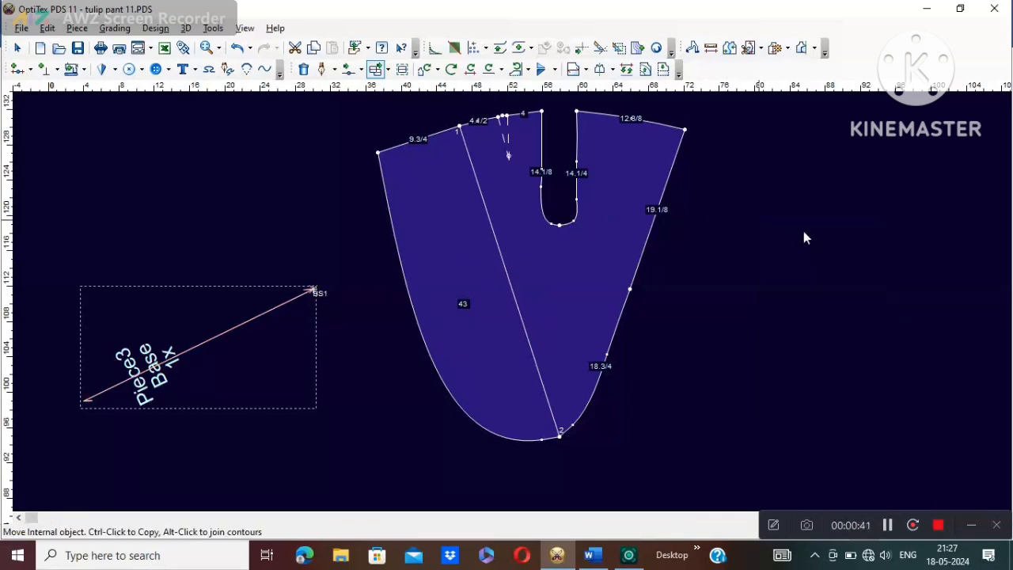
# - Add a curve point on the lower half of the piece's left side and move it 1 1/2 inch horizontally inward
pyautogui.press('m')
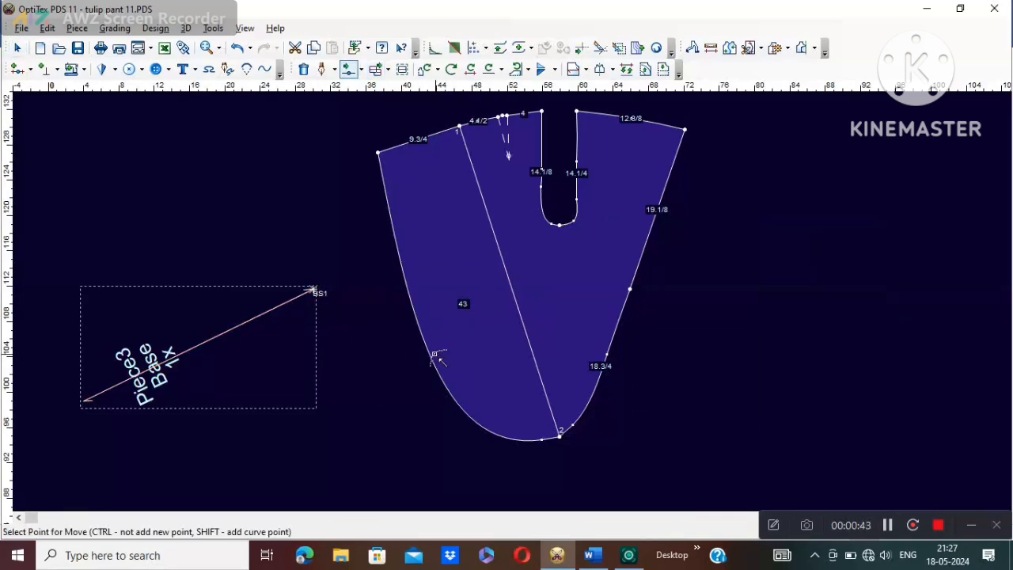
pyautogui.click(429, 353)
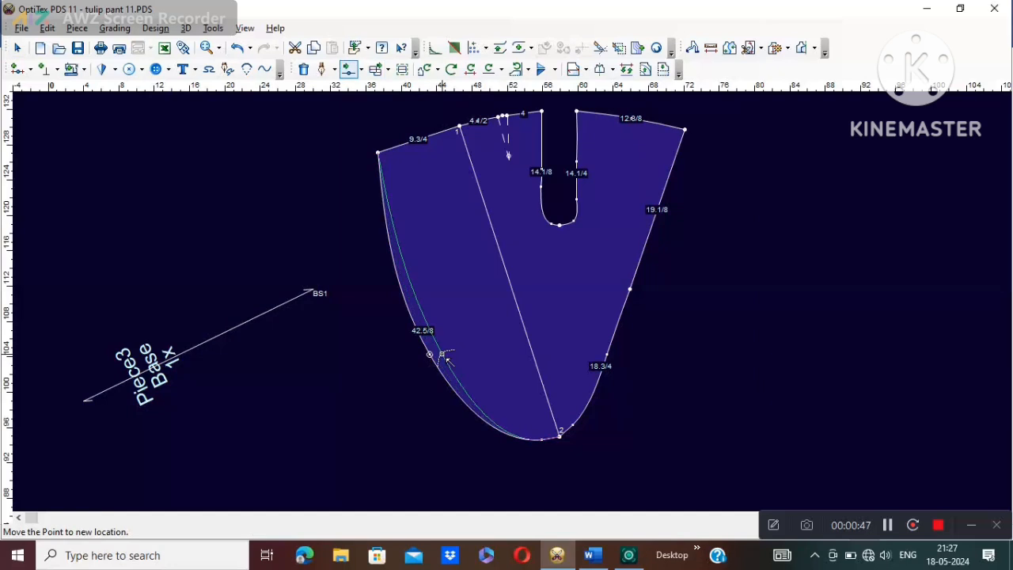
pyautogui.click(442, 354)
pyautogui.click(678, 319)
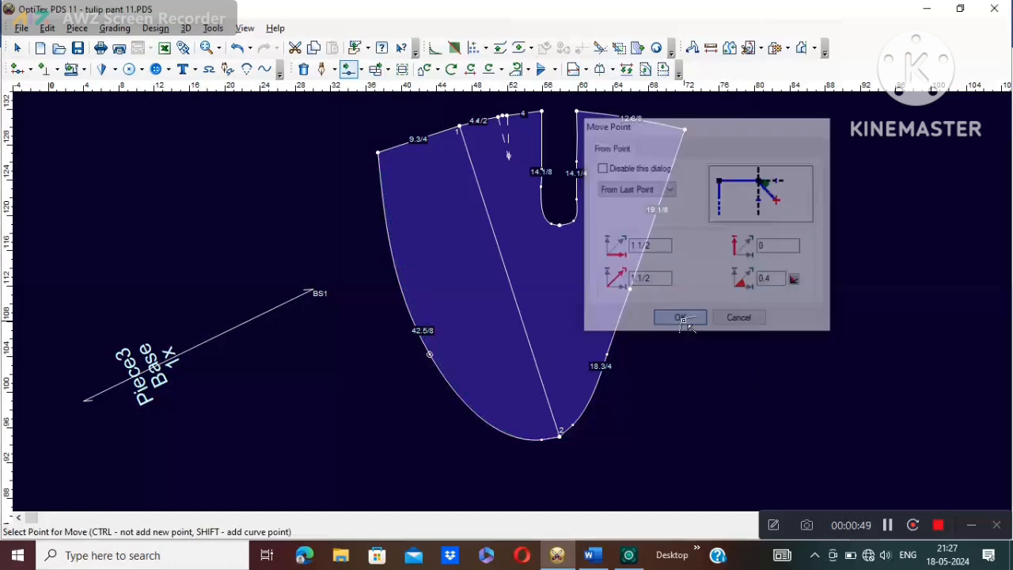
pyautogui.rightClick(756, 262)
pyautogui.click(780, 272)
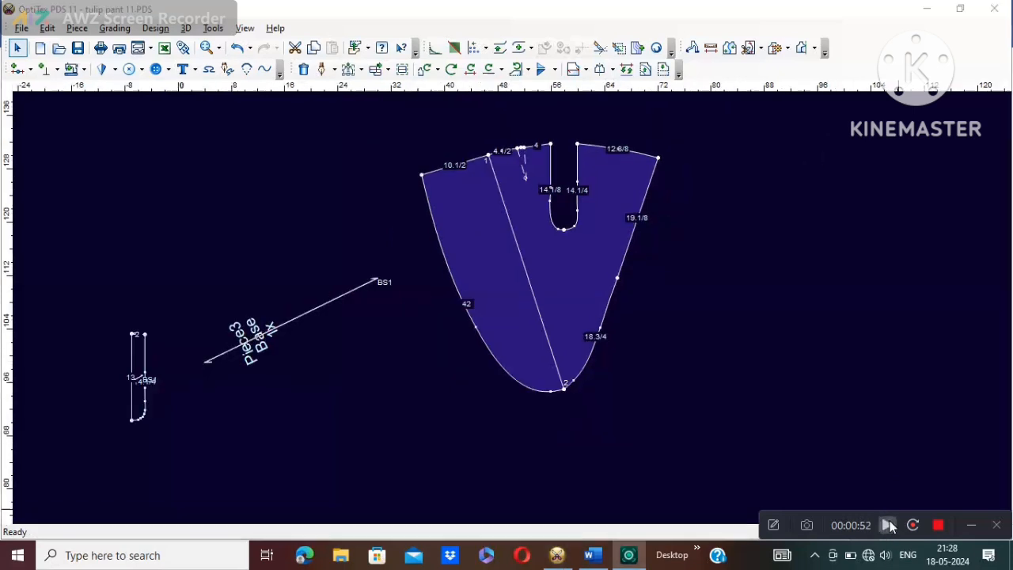
# - Place the narrow strip piece with its top-left corner exactly on the pant piece's upper-left corner
pyautogui.click(888, 525)
pyautogui.moveTo(137, 357); pyautogui.dragTo(429, 197)
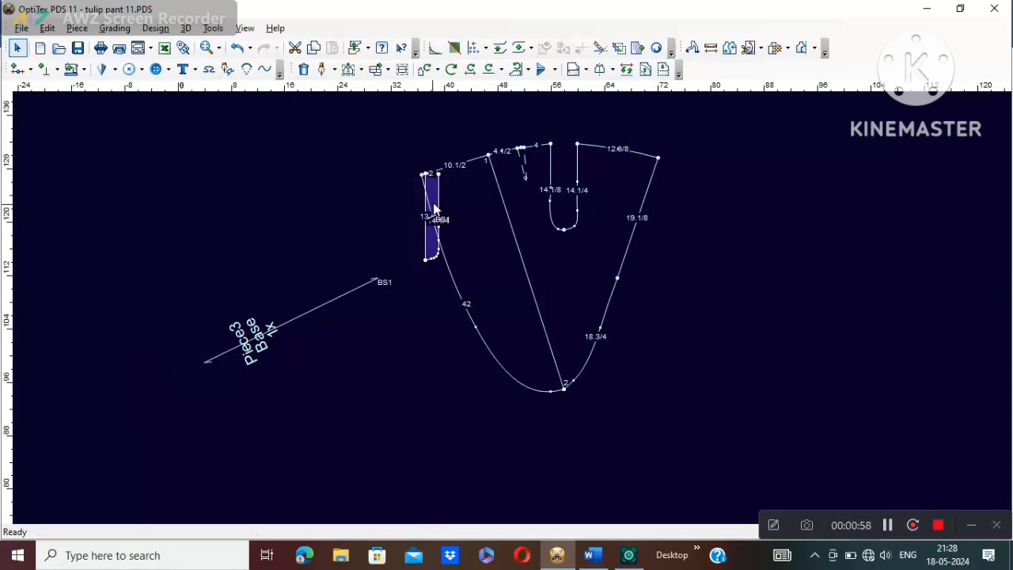
pyautogui.scroll(4, 437, 204)
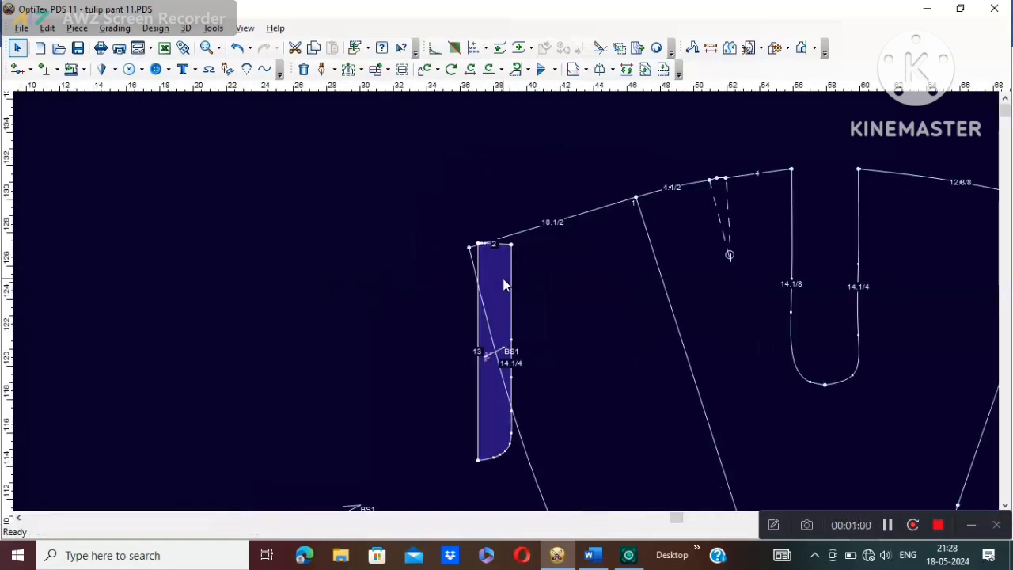
pyautogui.moveTo(503, 278); pyautogui.dragTo(494, 288)
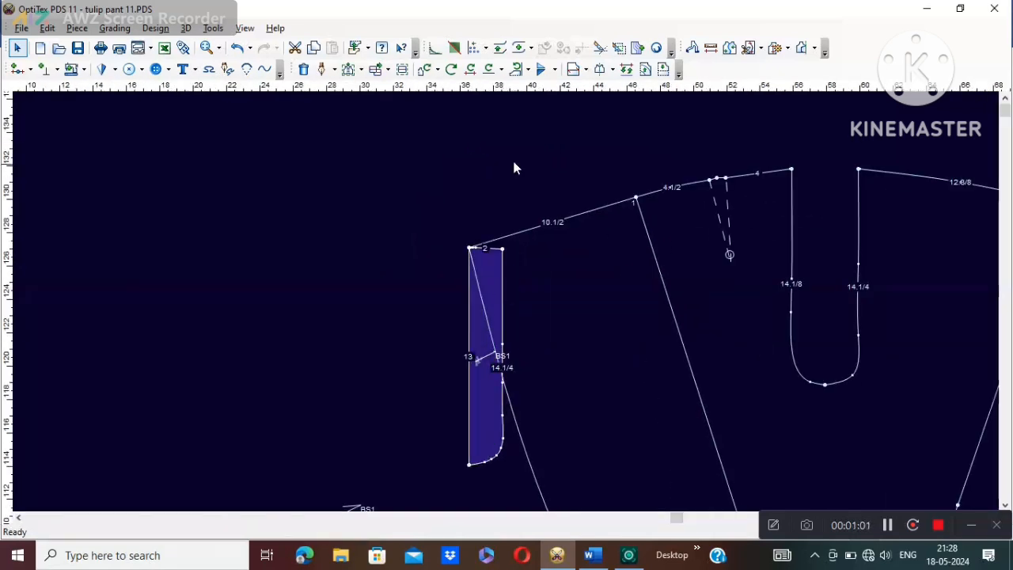
# - Rotate the strip about its top-left corner until its lower-left corner lies on the pant piece's left side curve
pyautogui.click(426, 70)
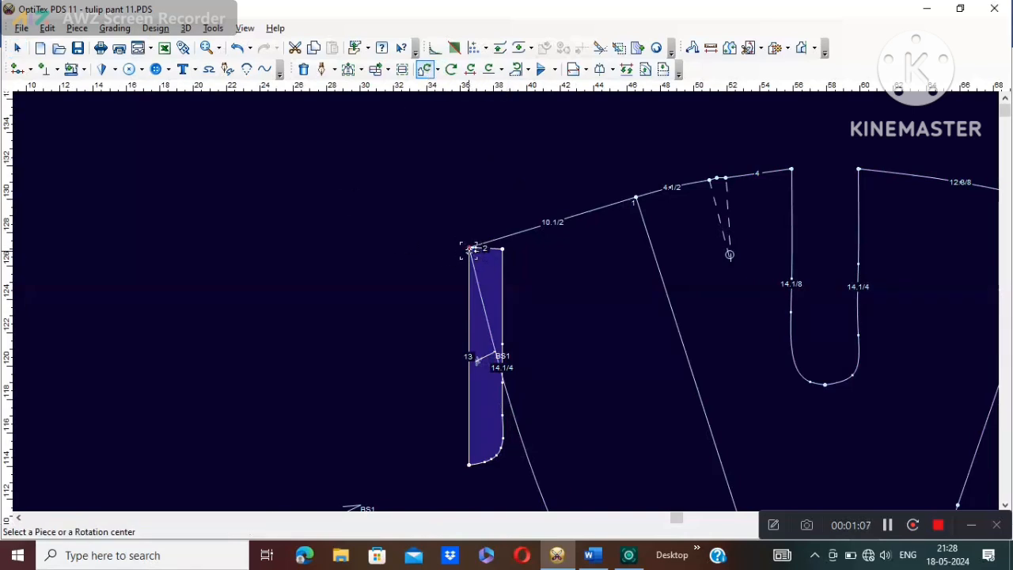
pyautogui.click(470, 247)
pyautogui.click(469, 465)
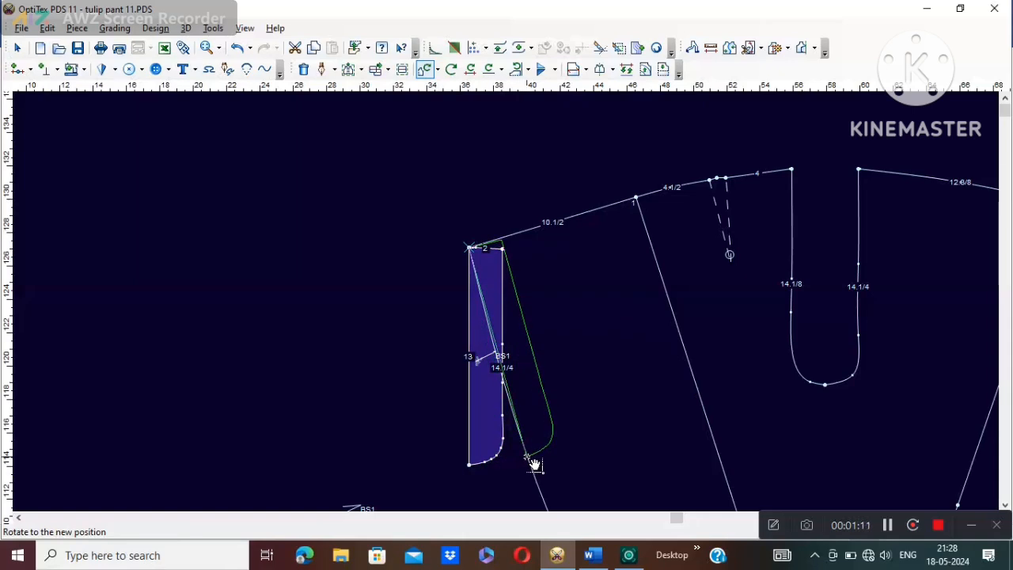
pyautogui.click(529, 460)
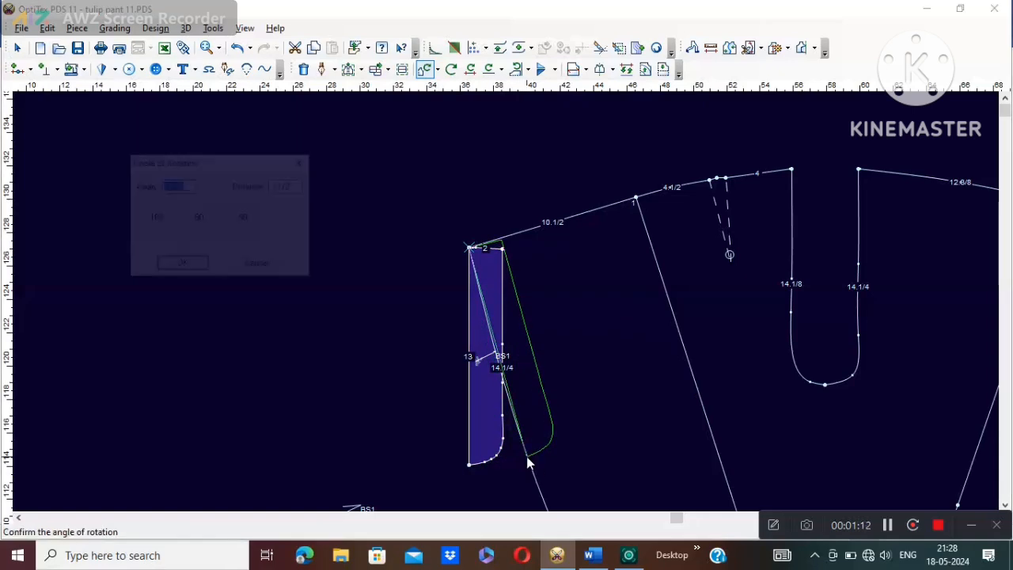
pyautogui.click(182, 265)
pyautogui.rightClick(238, 180)
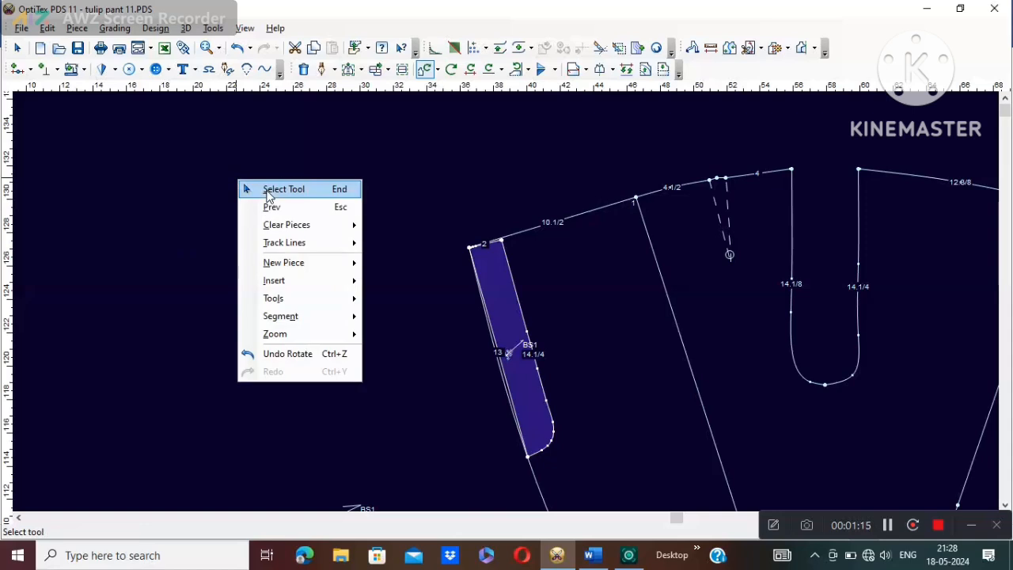
pyautogui.click(257, 187)
pyautogui.scroll(2, 506, 302)
pyautogui.scroll(-3, 506, 302)
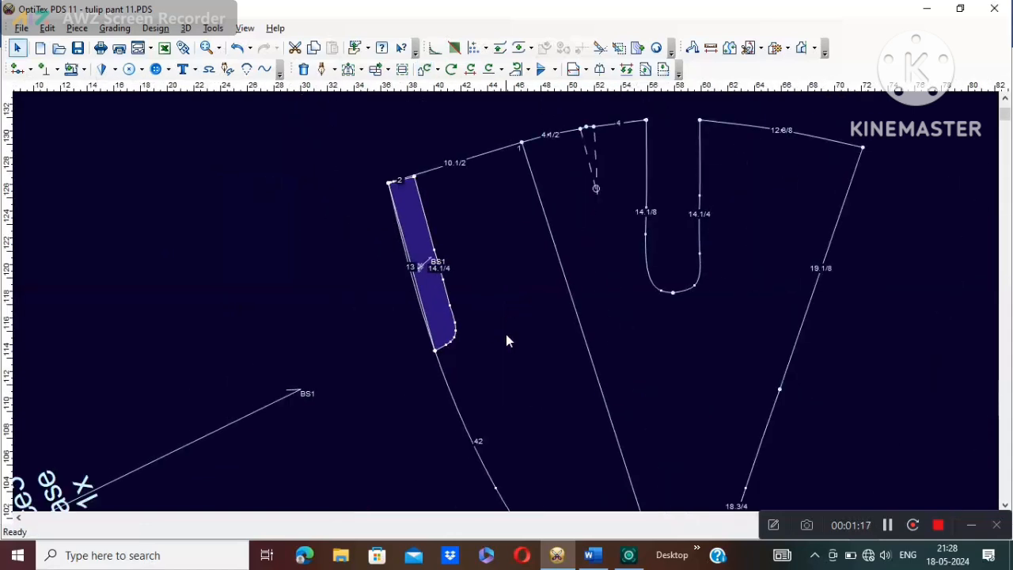
# - Check the properties of the pant piece and of the narrow strip piece
pyautogui.click(264, 69)
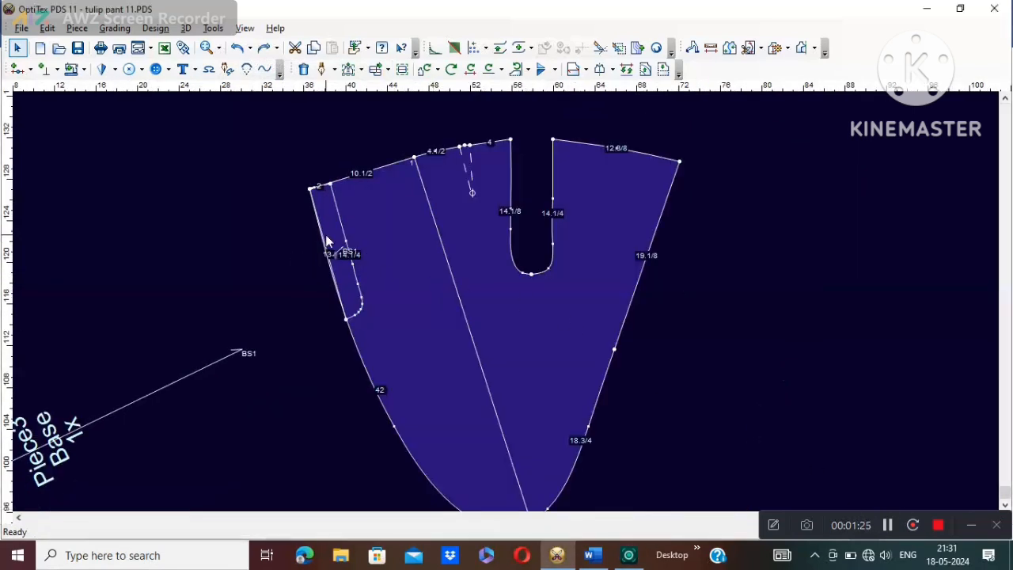
pyautogui.doubleClick(393, 238)
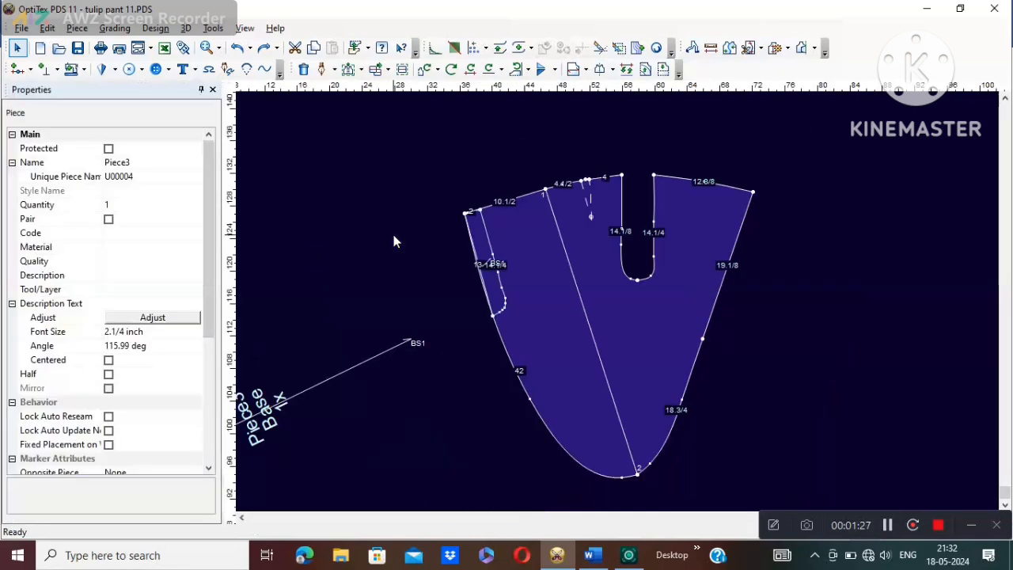
pyautogui.click(212, 88)
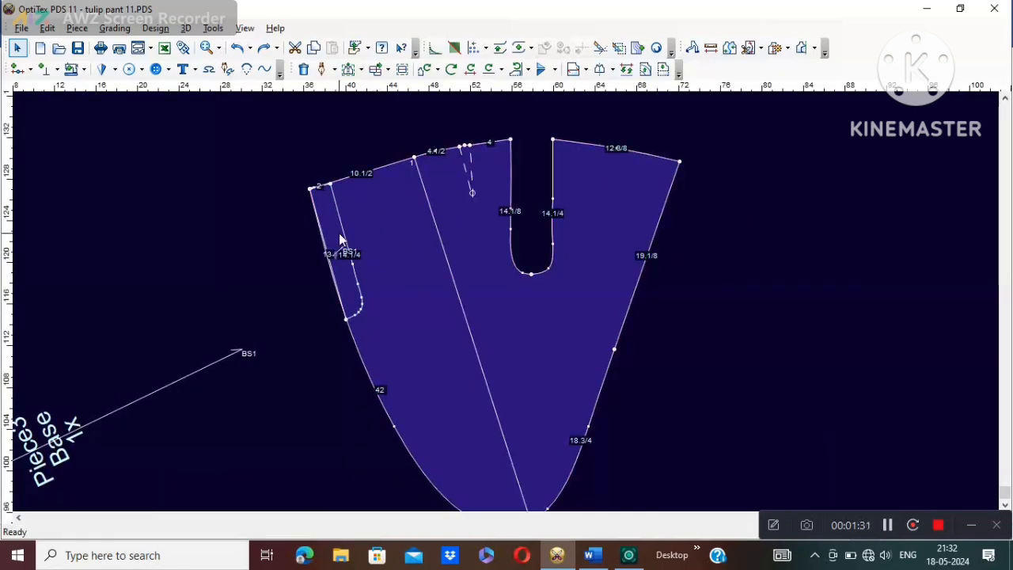
pyautogui.click(342, 232)
pyautogui.doubleClick(344, 233)
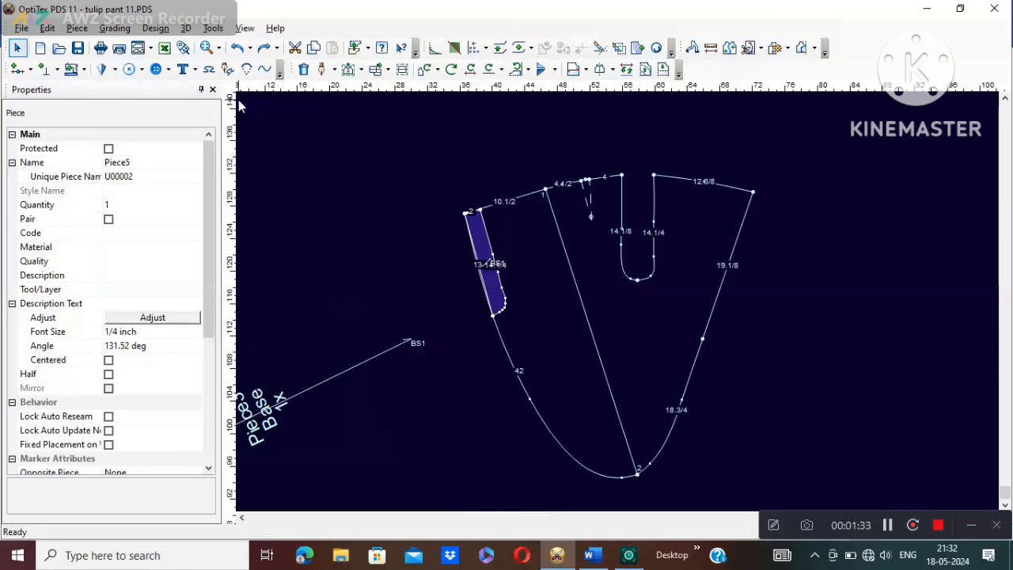
pyautogui.click(212, 89)
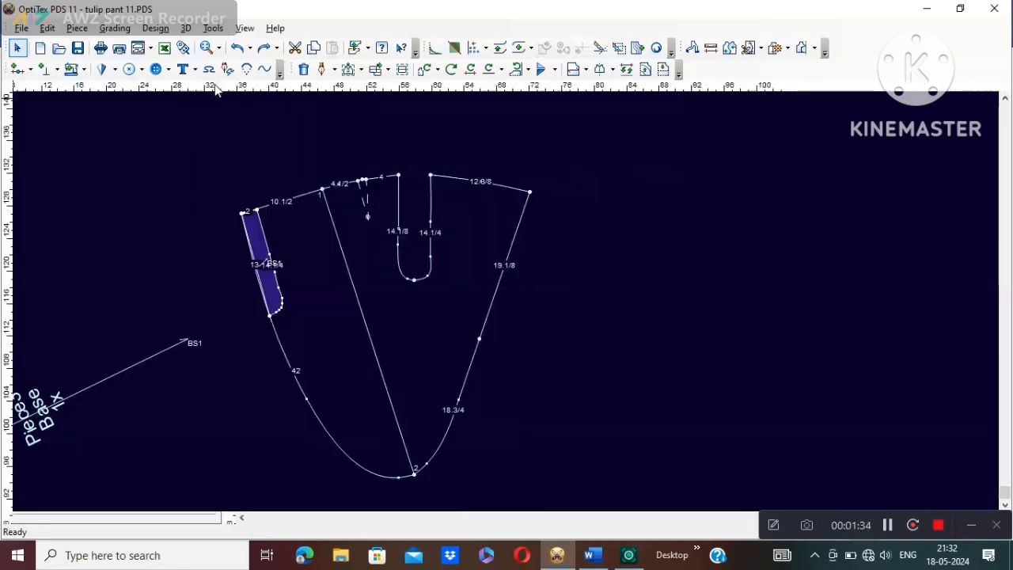
# - Copy the narrow strip as a hole with internals into the pant piece, and select the pant piece
pyautogui.click(155, 28)
pyautogui.moveTo(247, 224)
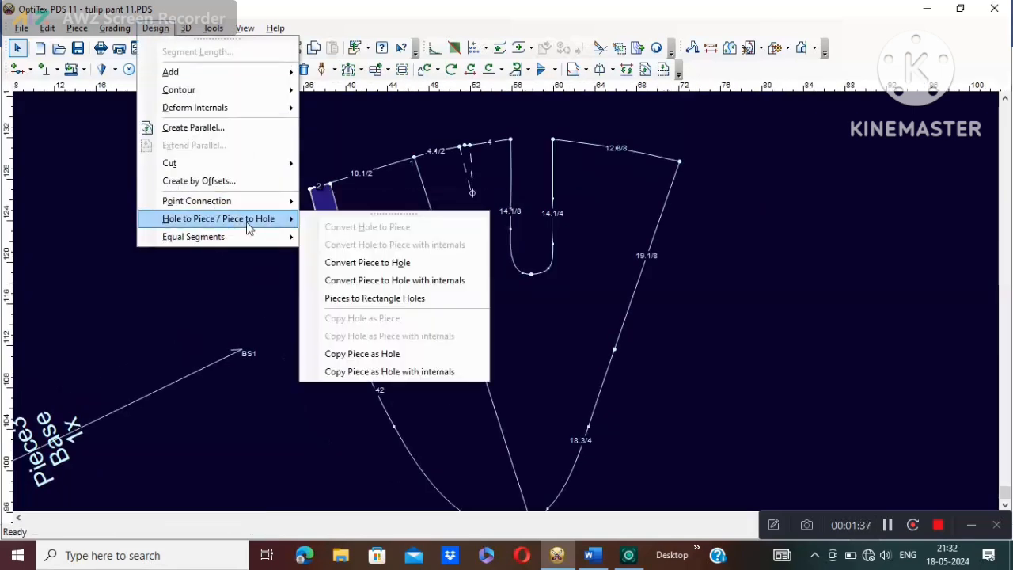
pyautogui.click(373, 371)
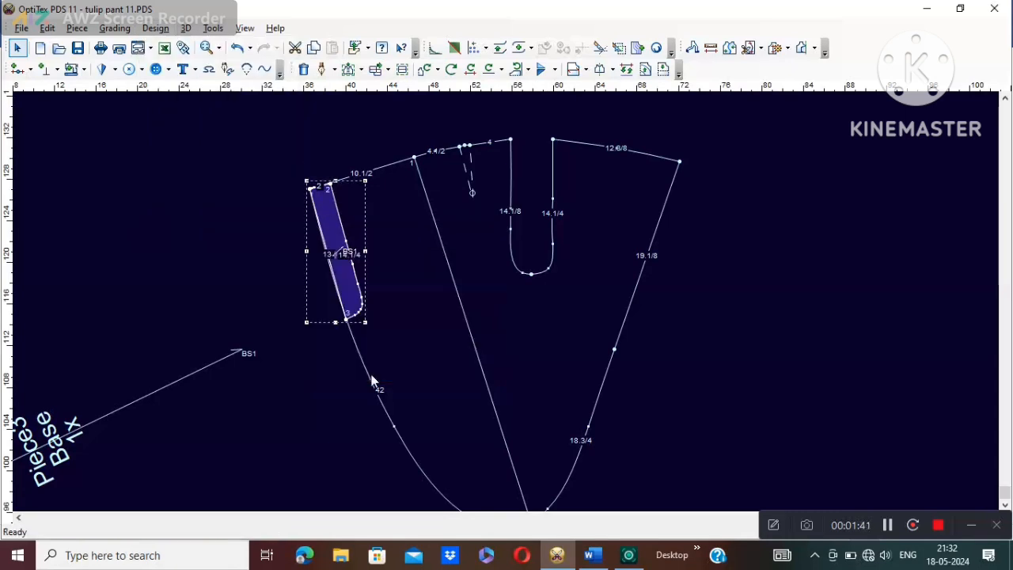
pyautogui.click(353, 209)
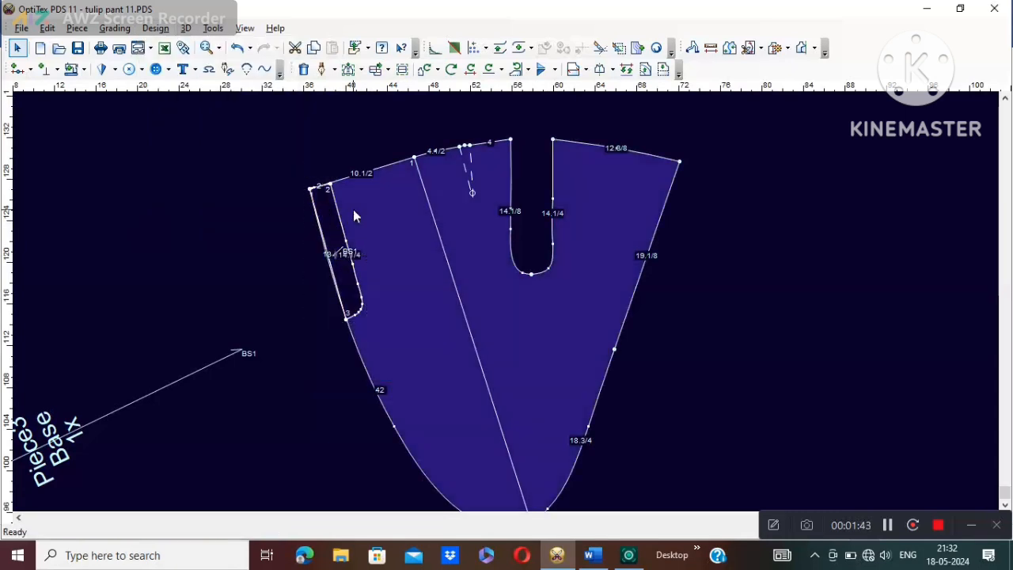
pyautogui.scroll(4, 479, 273)
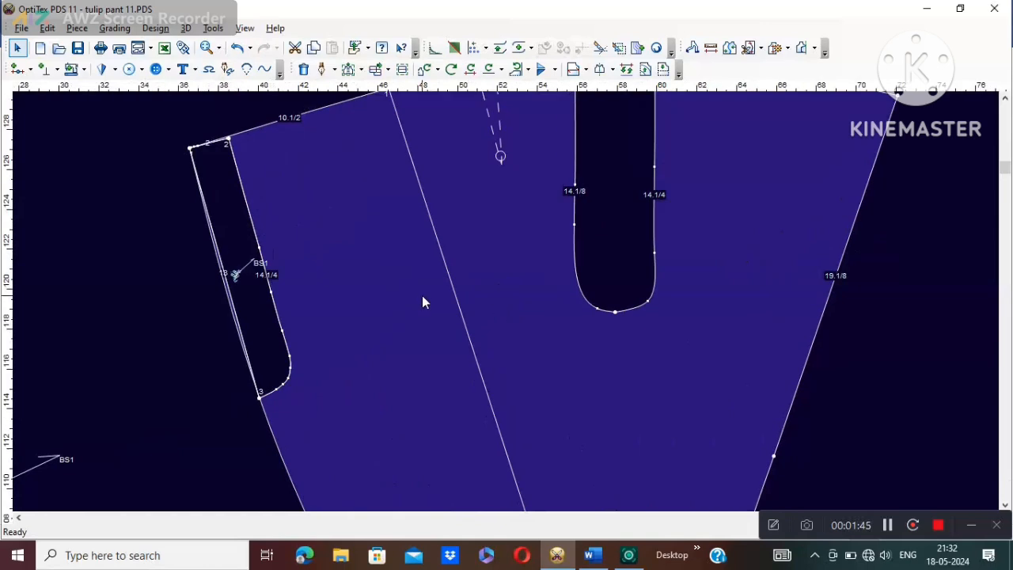
pyautogui.scroll(-3, 663, 297)
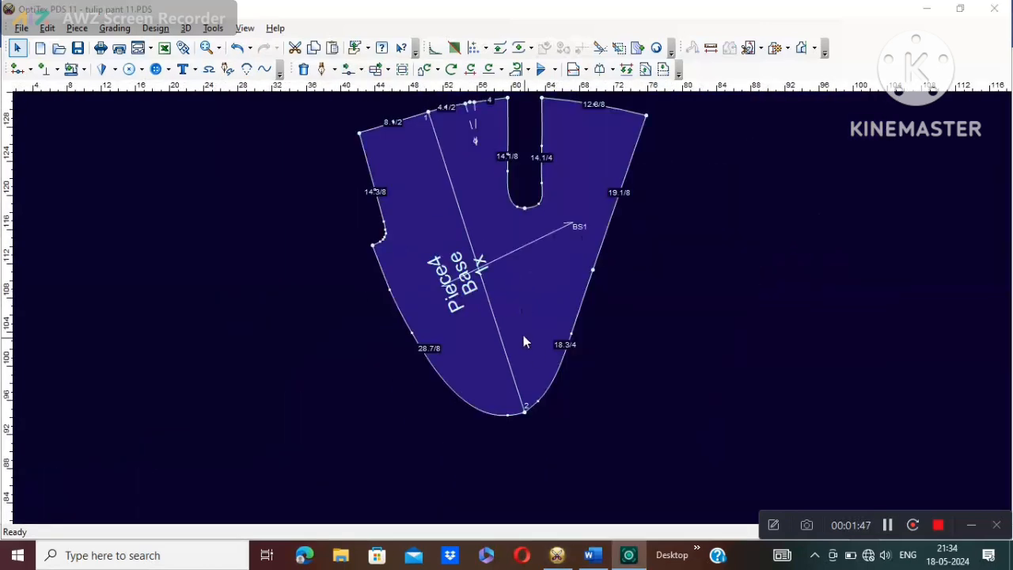
# - Delete the lengthwise internal line of Piece4 and move its baseline with the label outside, to the right of the piece
pyautogui.click(508, 354)
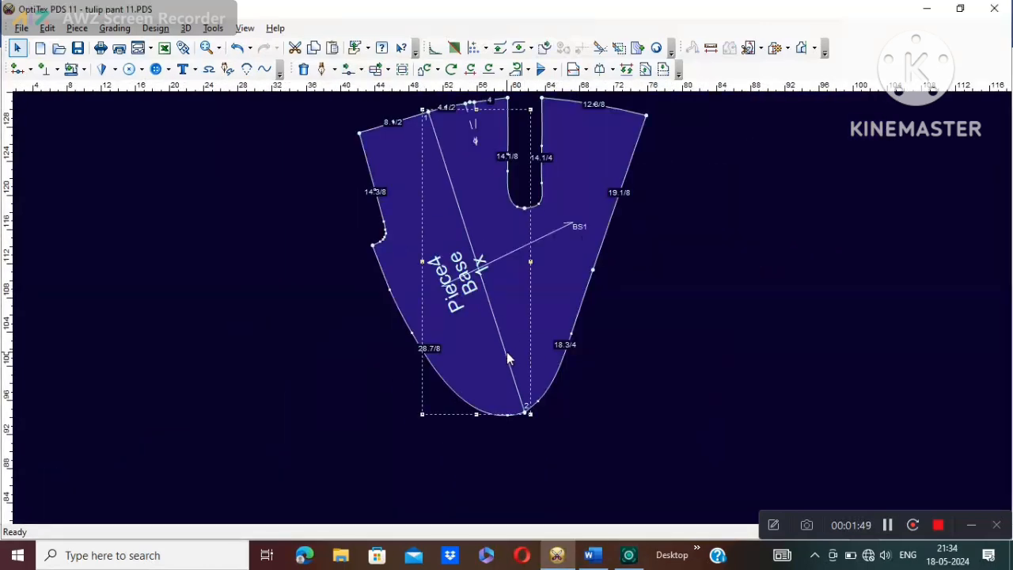
pyautogui.press('Delete')
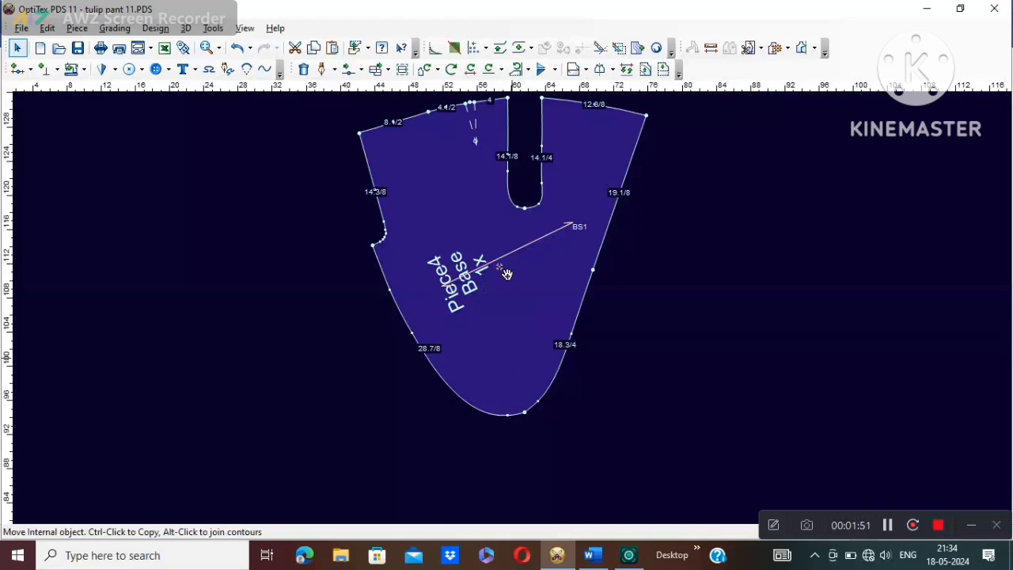
pyautogui.moveTo(509, 265); pyautogui.dragTo(784, 326)
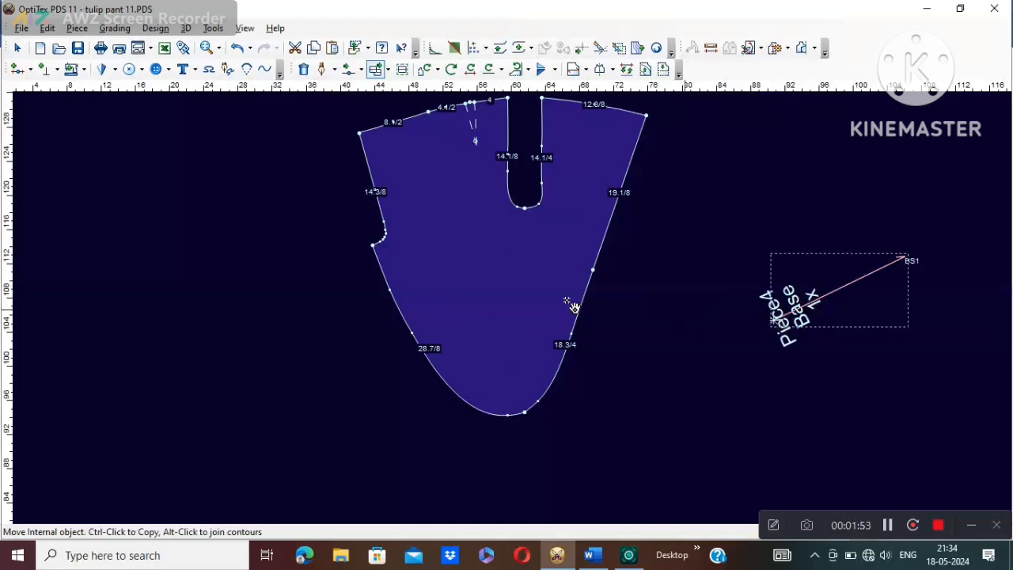
pyautogui.rightClick(163, 273)
pyautogui.click(233, 283)
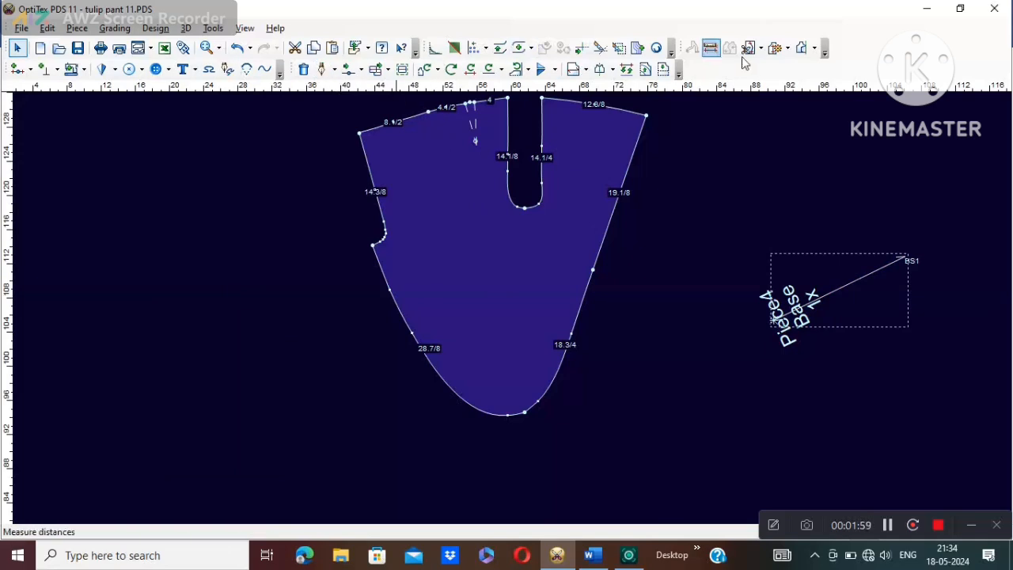
# - Try to fold in the pant piece from the waistline point between the 8 1/2 and 4 1/2 segments to the lowest hem point
pyautogui.click(802, 49)
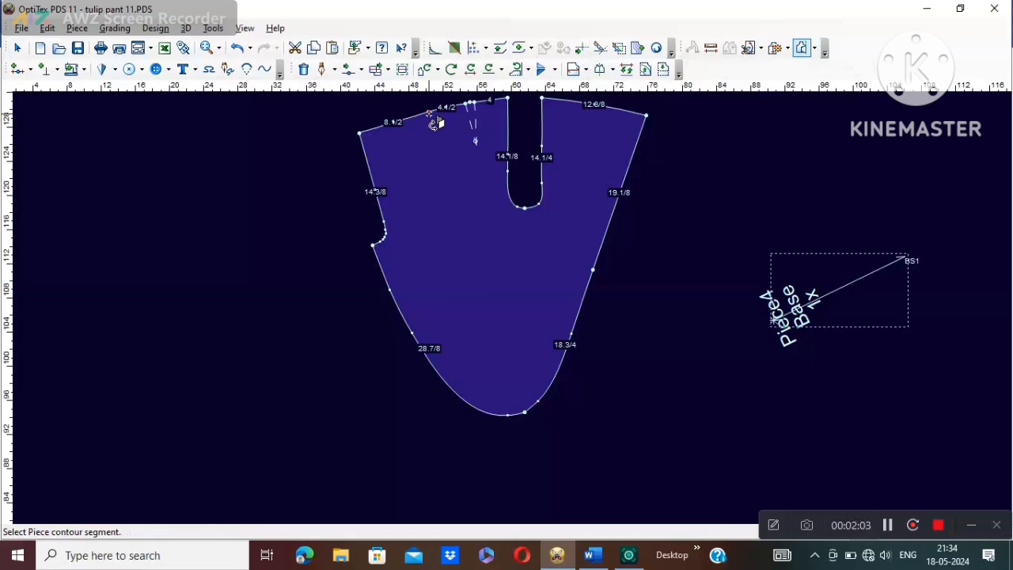
pyautogui.click(428, 111)
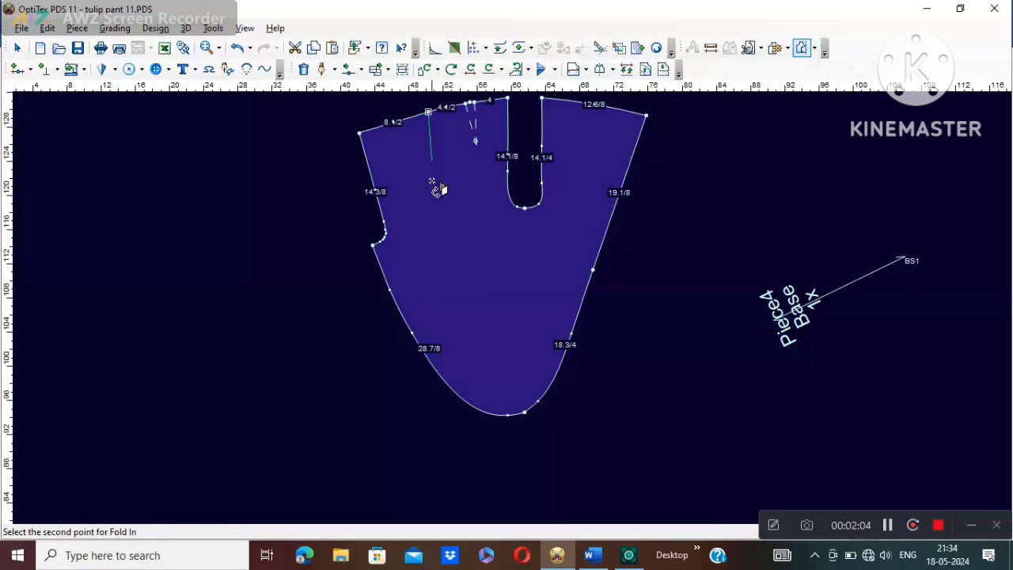
pyautogui.click(506, 418)
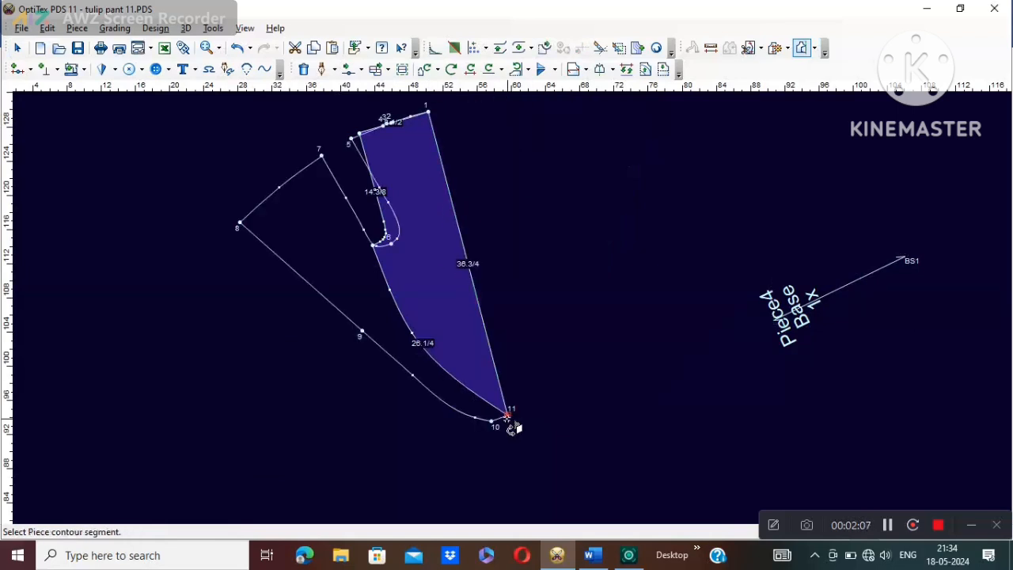
pyautogui.rightClick(567, 145)
pyautogui.click(593, 156)
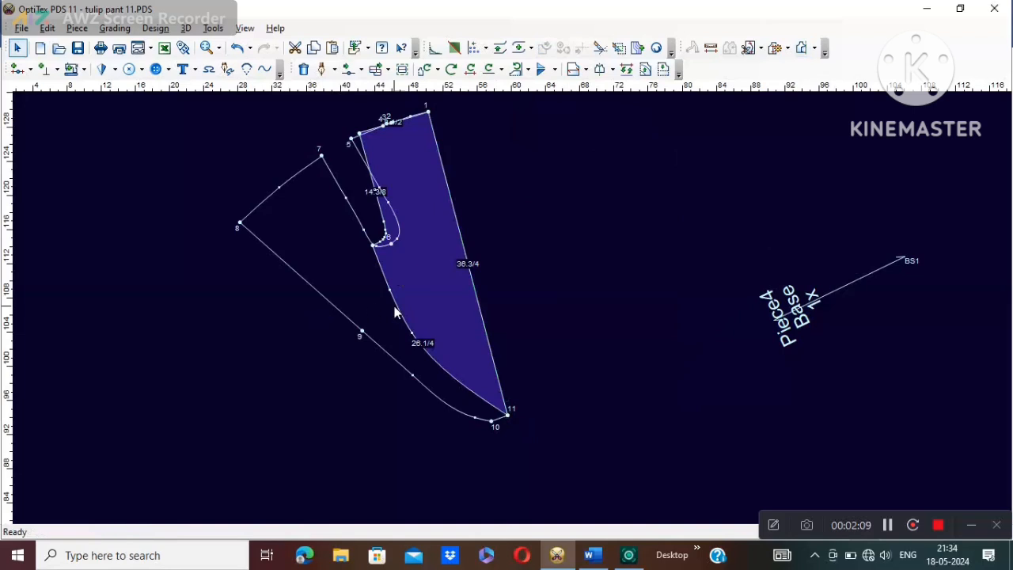
pyautogui.click(236, 50)
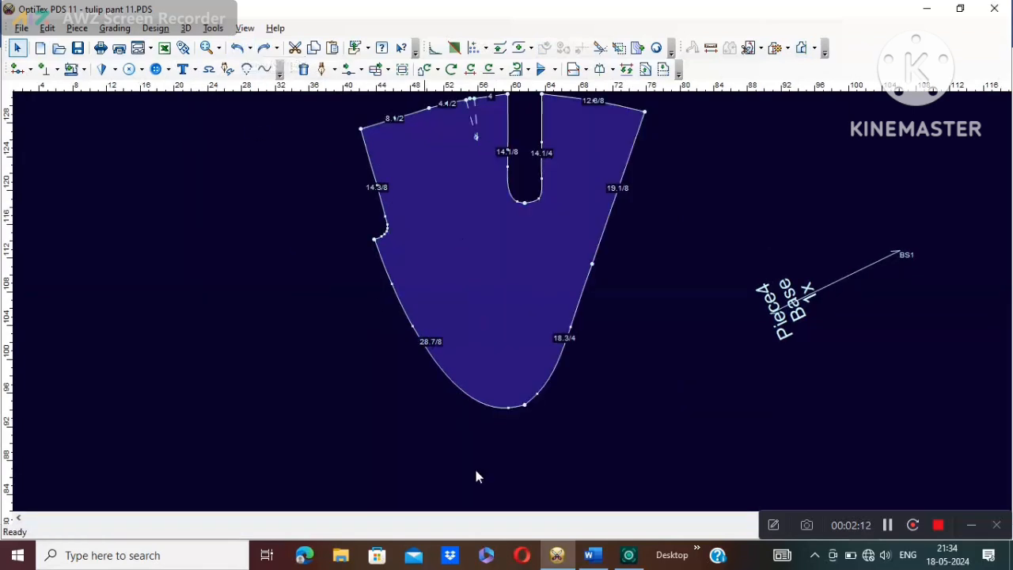
pyautogui.click(890, 527)
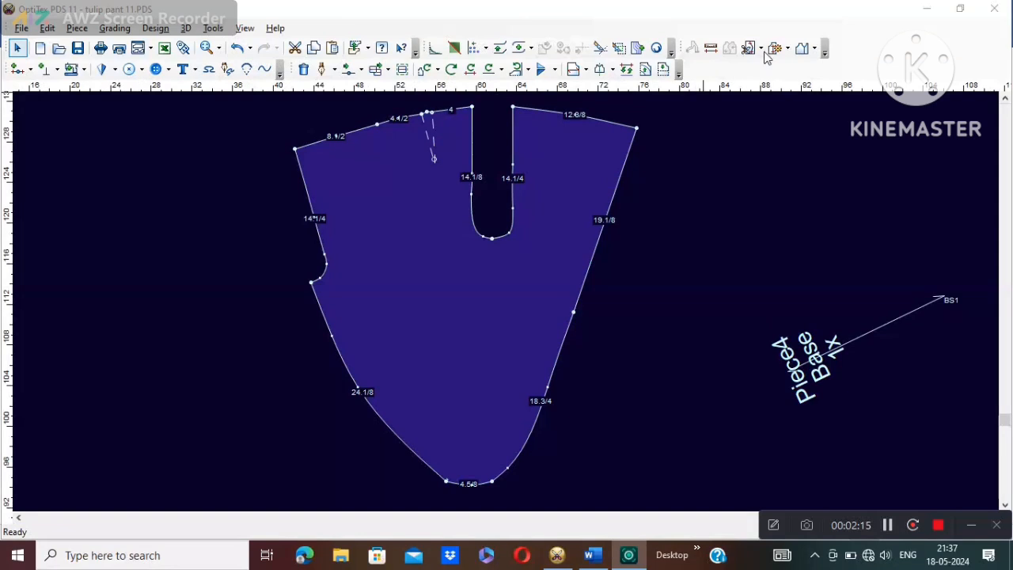
# - Fold in the pant piece from the lower-left hem corner to the waistline point between the 8 1/2 and 4 1/2 segments
pyautogui.click(815, 48)
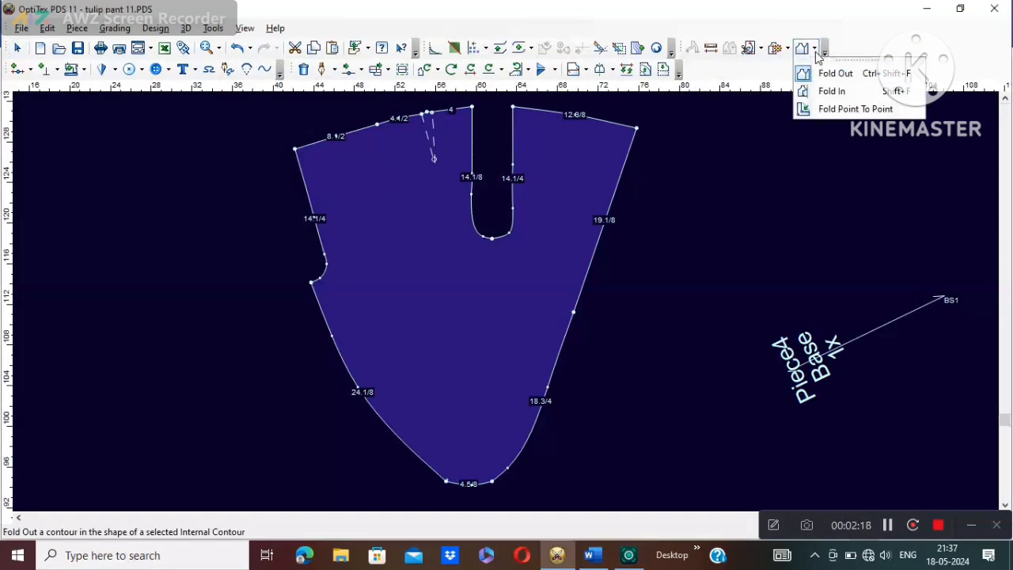
pyautogui.click(824, 92)
pyautogui.click(446, 483)
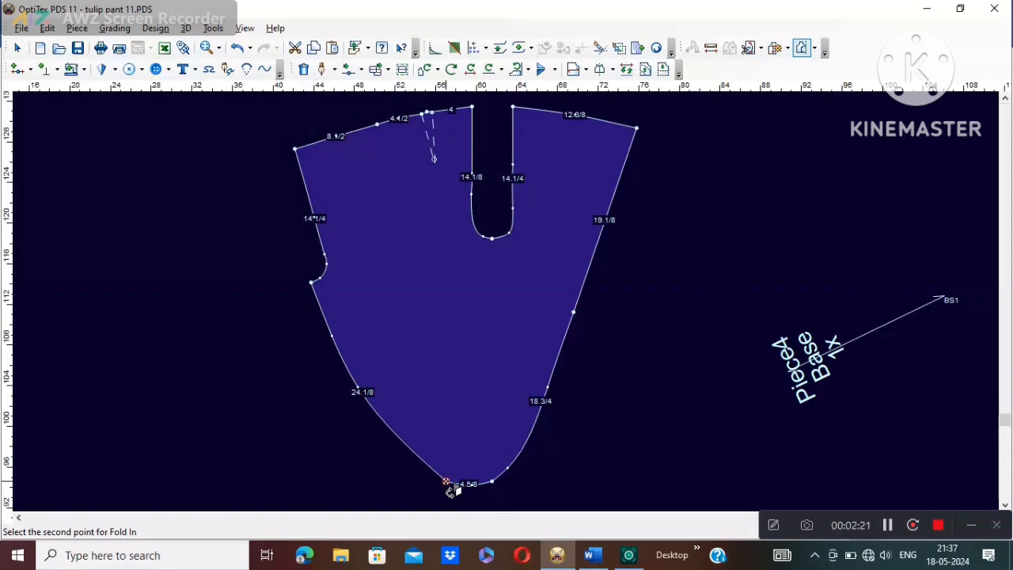
pyautogui.click(380, 126)
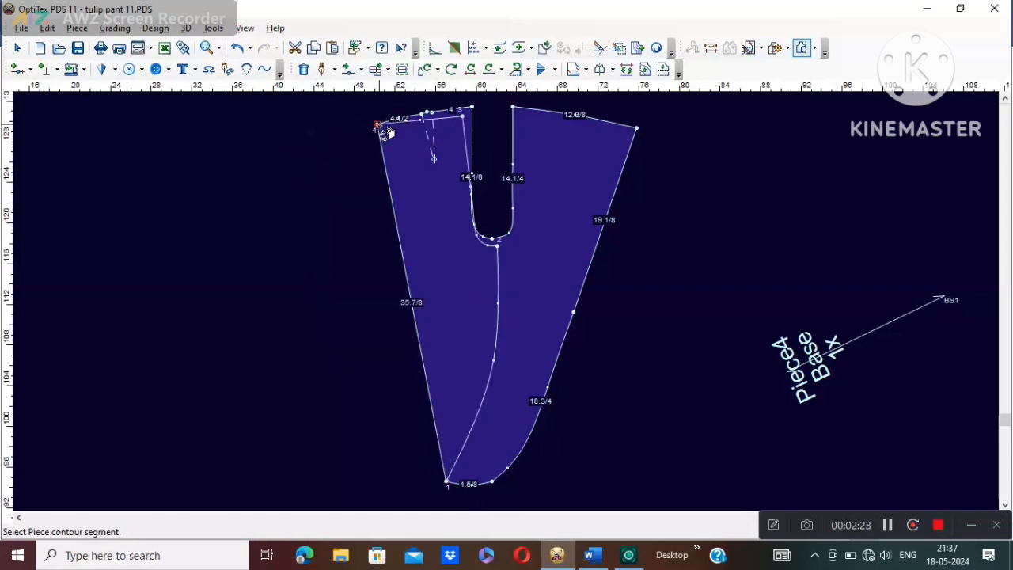
pyautogui.rightClick(744, 153)
pyautogui.click(779, 161)
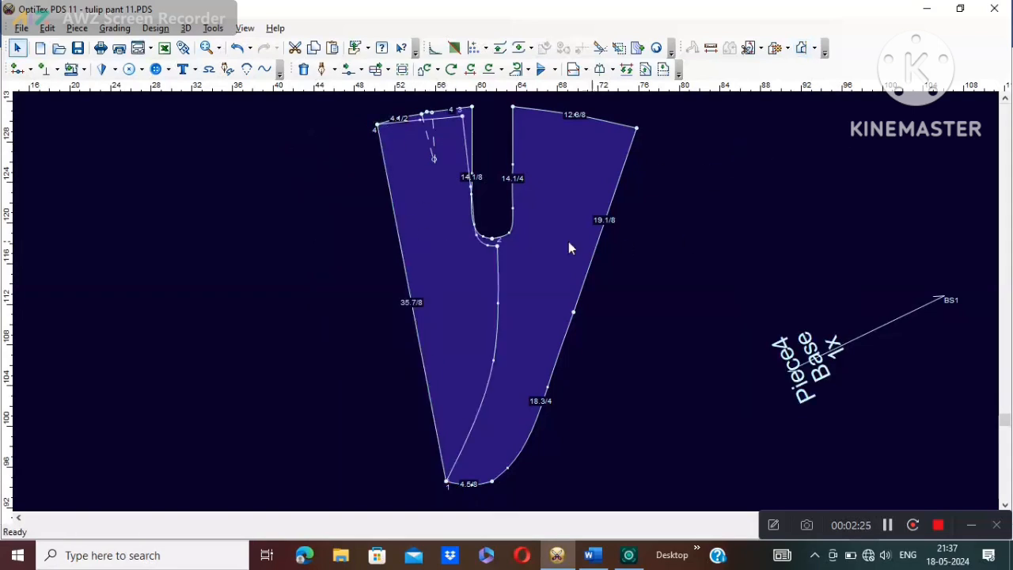
# - Move folded crotch point 2 up onto the base of the U-shaped cutout, and its neighbouring curve point up 3/4 to match
pyautogui.scroll(2, 507, 304)
pyautogui.scroll(1, 508, 307)
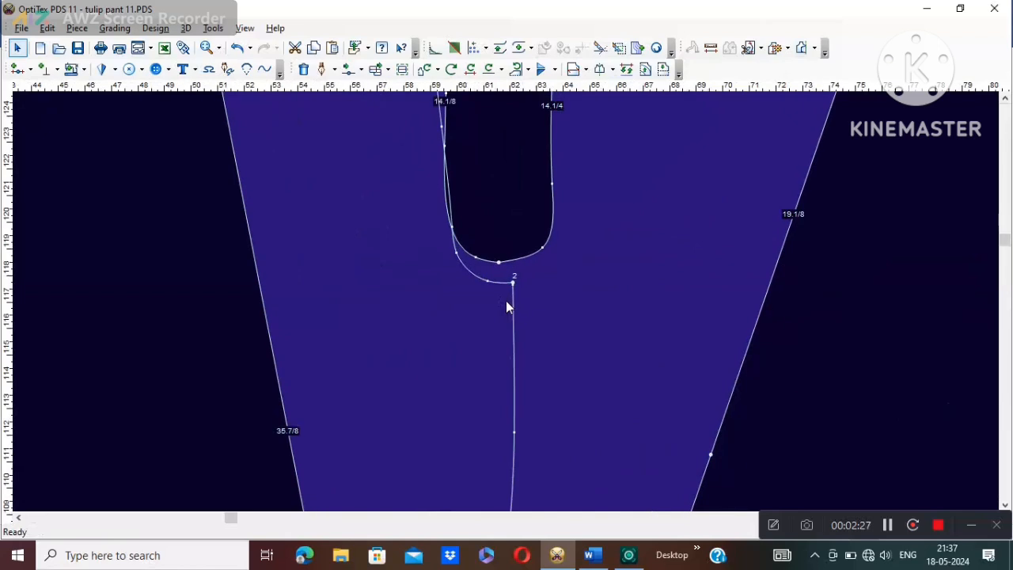
pyautogui.press('m')
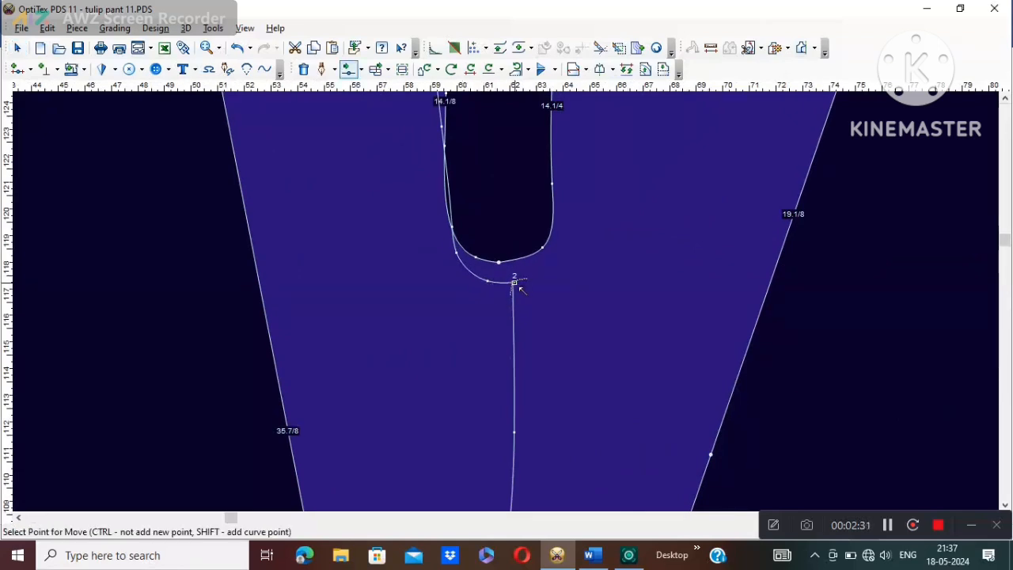
pyautogui.click(514, 283)
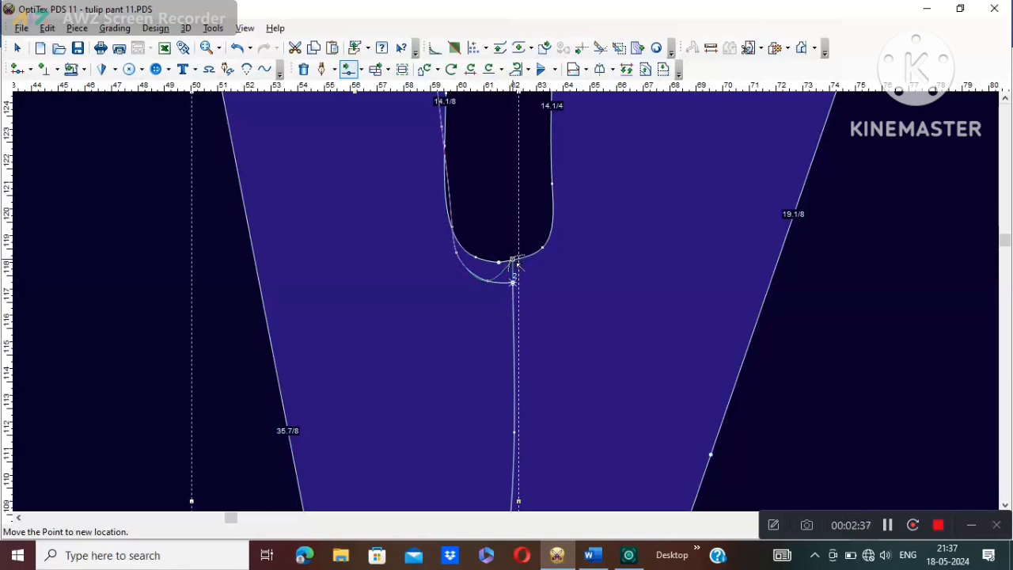
pyautogui.click(514, 261)
pyautogui.click(678, 319)
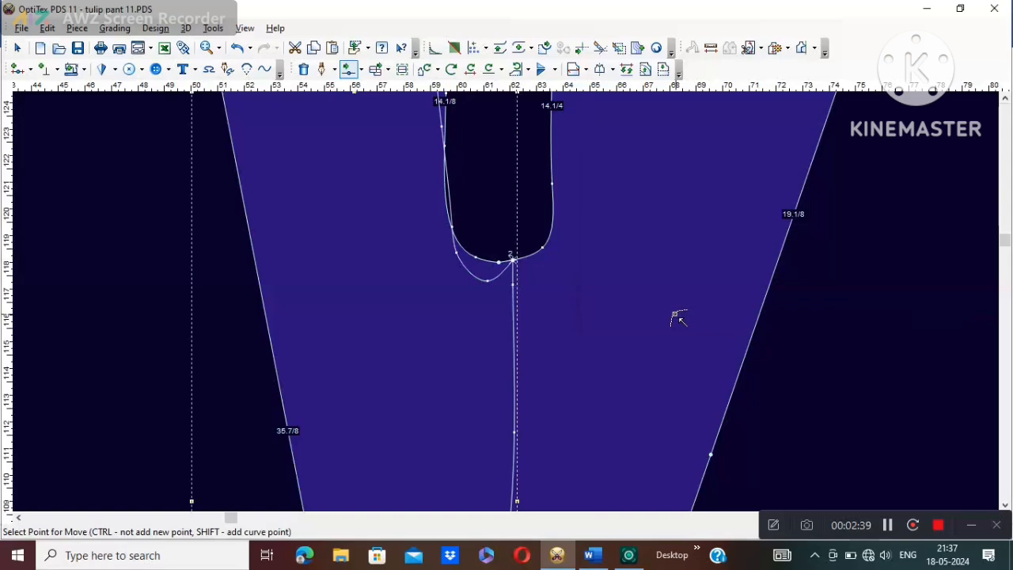
pyautogui.click(488, 282)
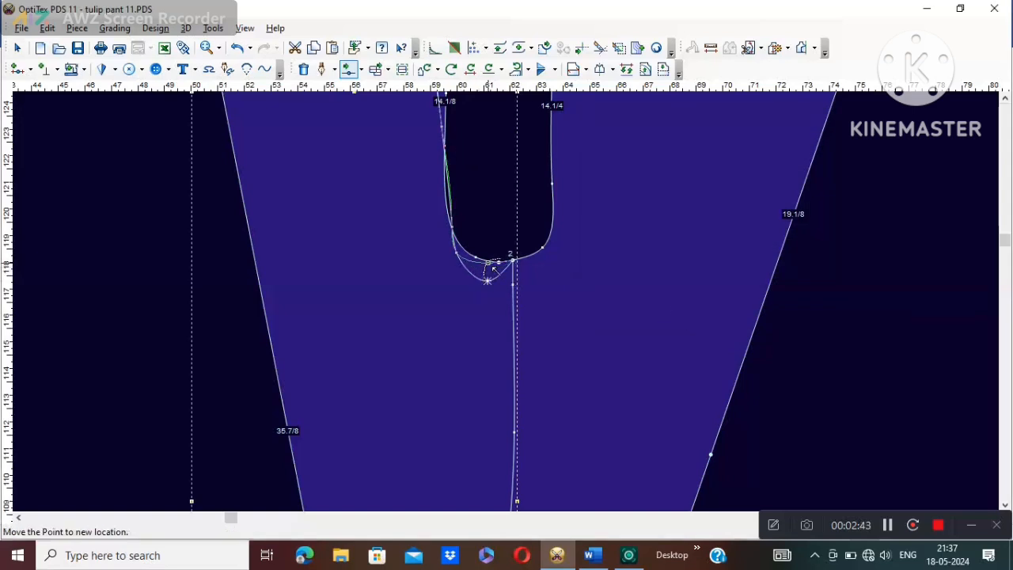
pyautogui.click(489, 269)
pyautogui.click(681, 319)
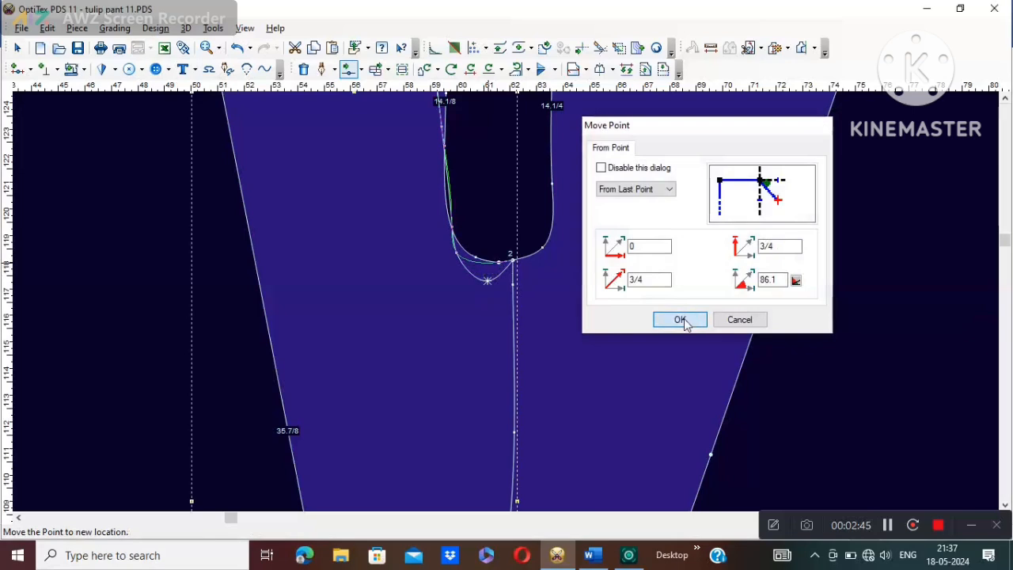
# - Adjust the next folded crotch curve points onto the lower-left bend of the U-shaped cutout
pyautogui.scroll(-2, 511, 306)
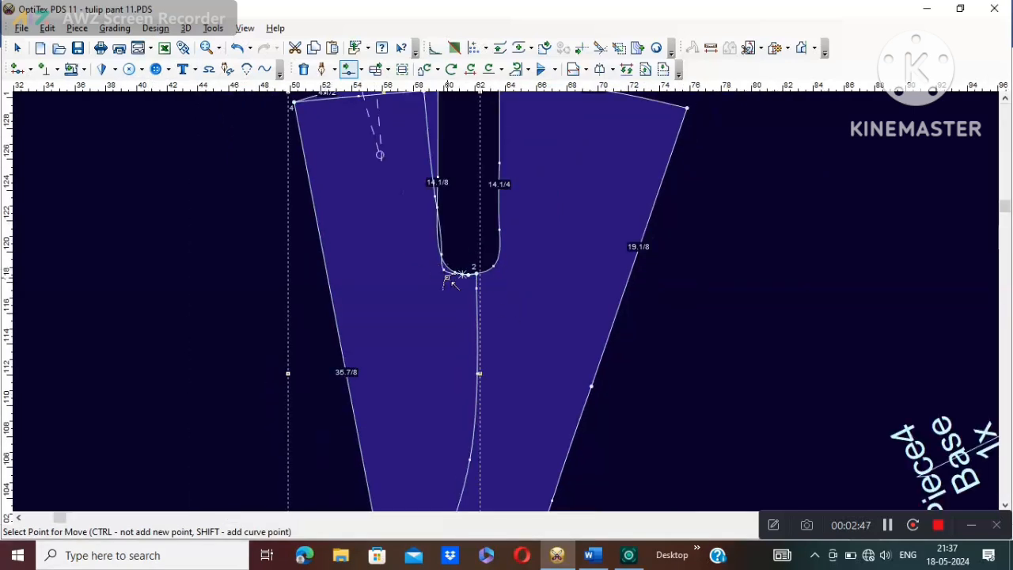
pyautogui.scroll(3, 510, 307)
pyautogui.scroll(-2, 511, 307)
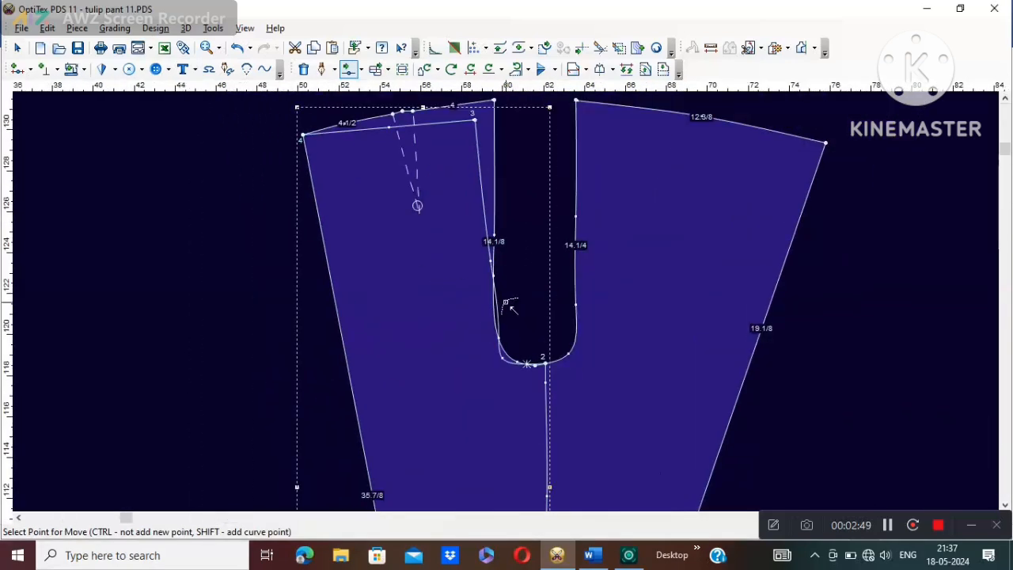
pyautogui.scroll(2, 511, 307)
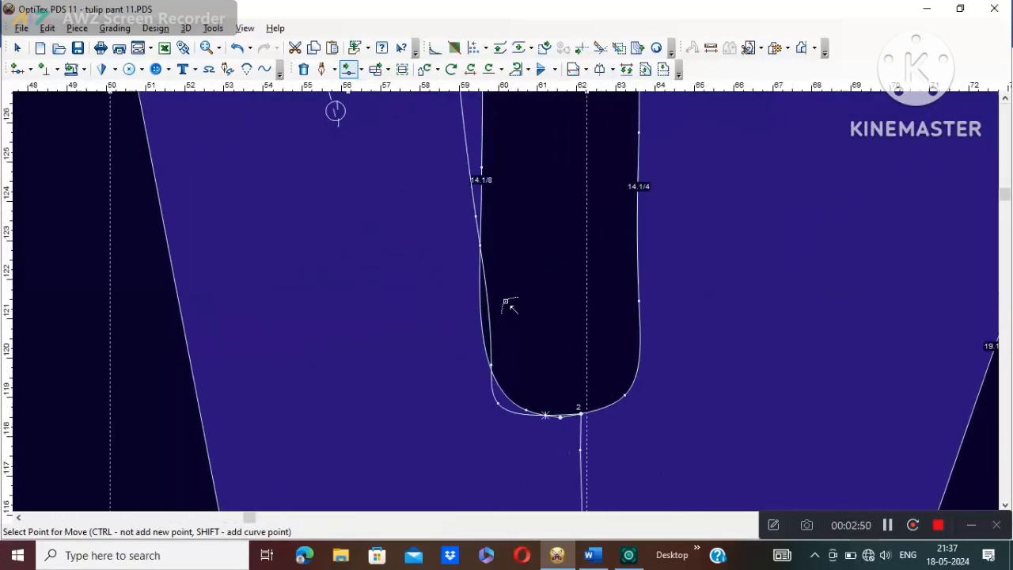
pyautogui.click(500, 404)
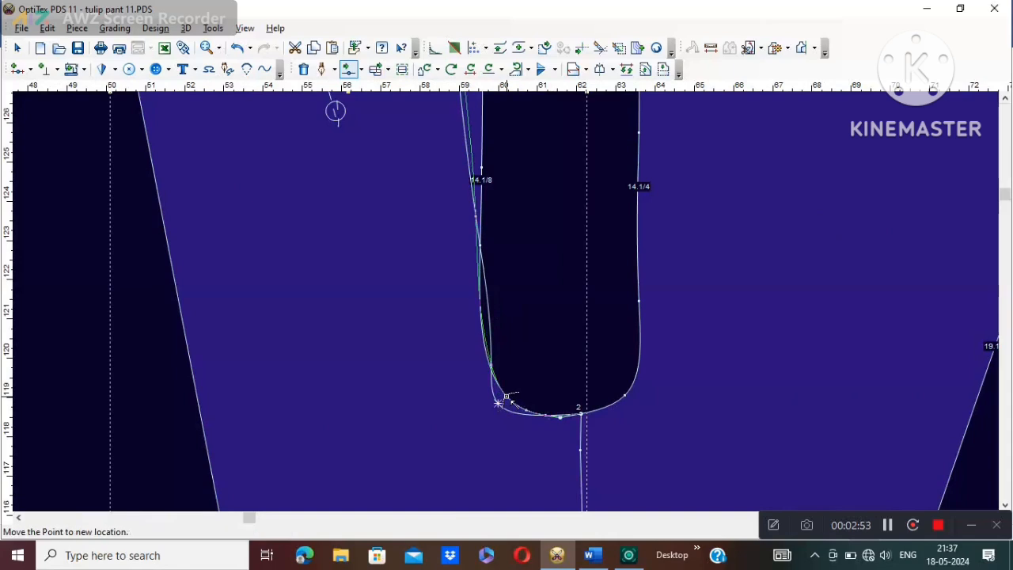
pyautogui.click(507, 396)
pyautogui.click(678, 320)
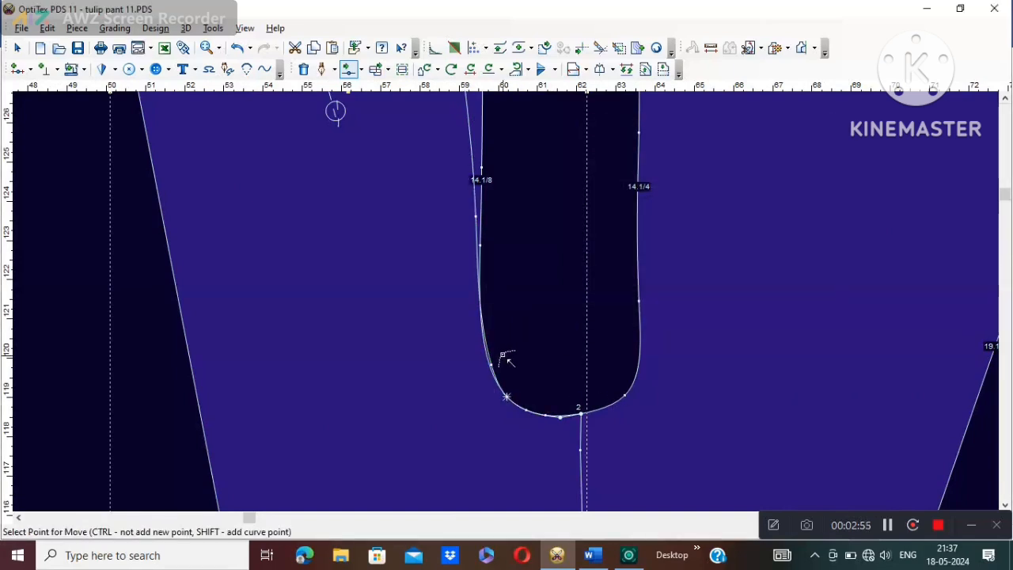
pyautogui.click(492, 364)
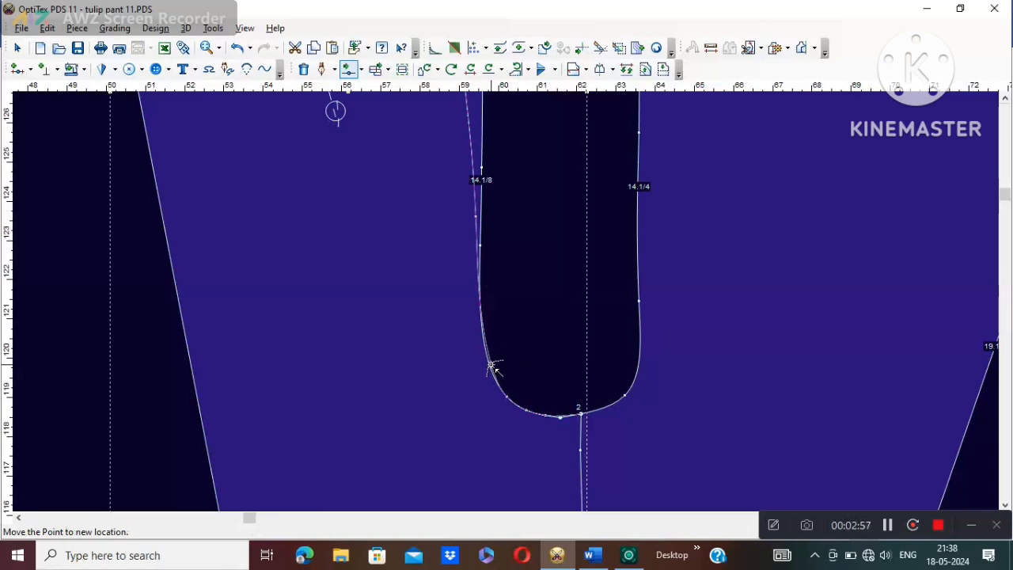
pyautogui.click(492, 364)
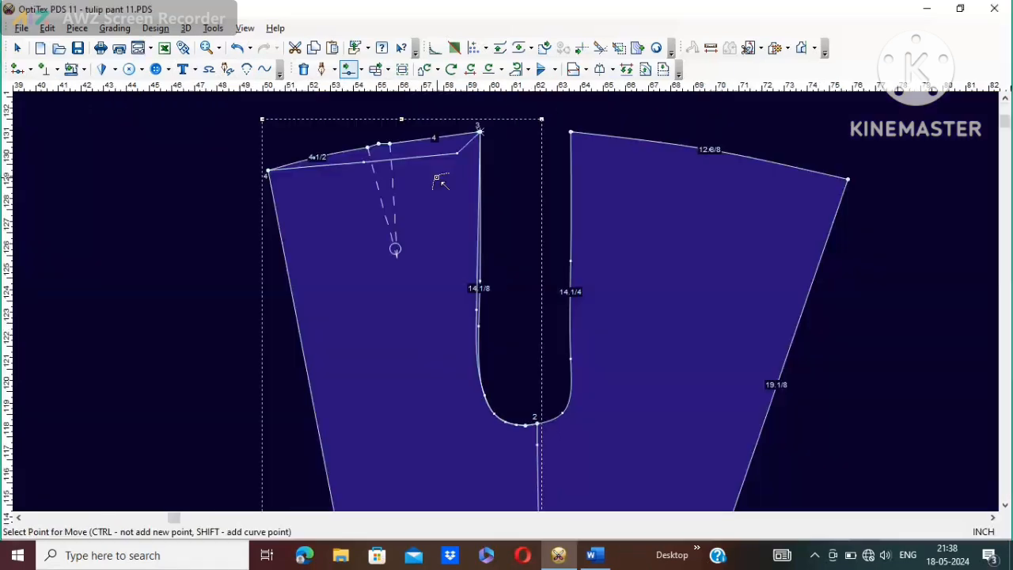
pyautogui.click(458, 159)
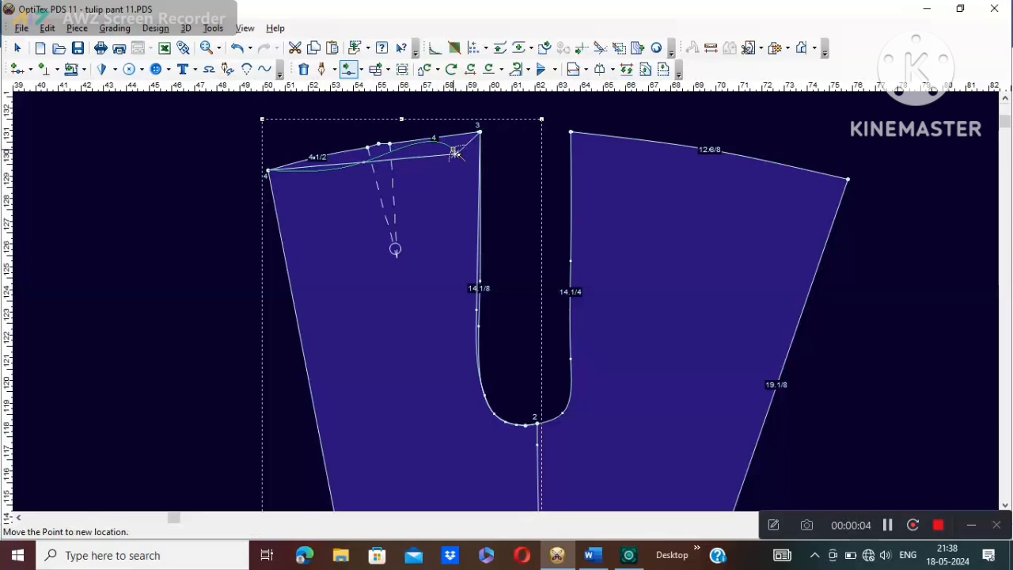
pyautogui.click(455, 154)
pyautogui.click(739, 320)
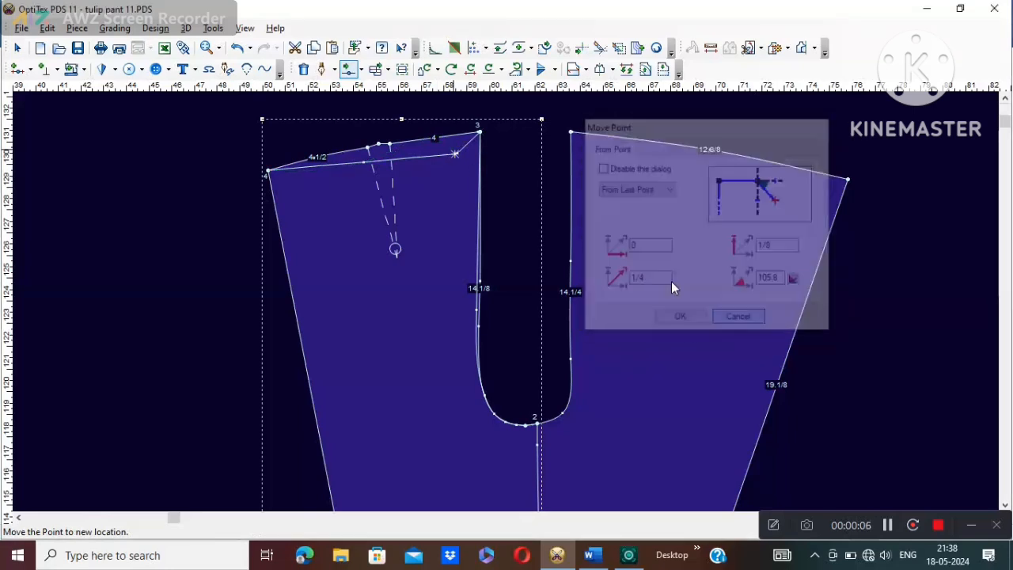
# - Delete the extra curve point beside point 3 on the folded waistline
pyautogui.rightClick(622, 107)
pyautogui.click(691, 122)
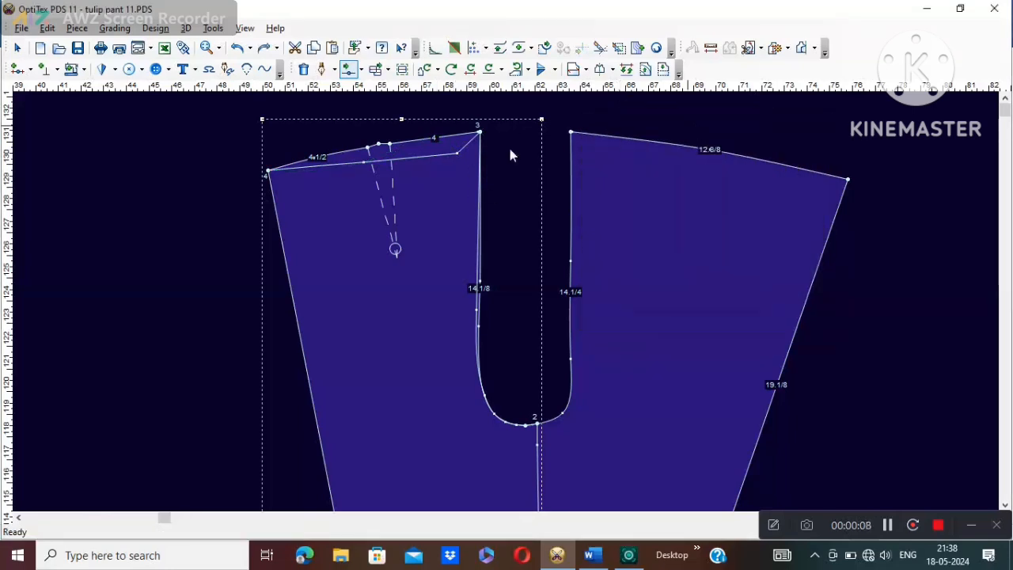
pyautogui.click(458, 152)
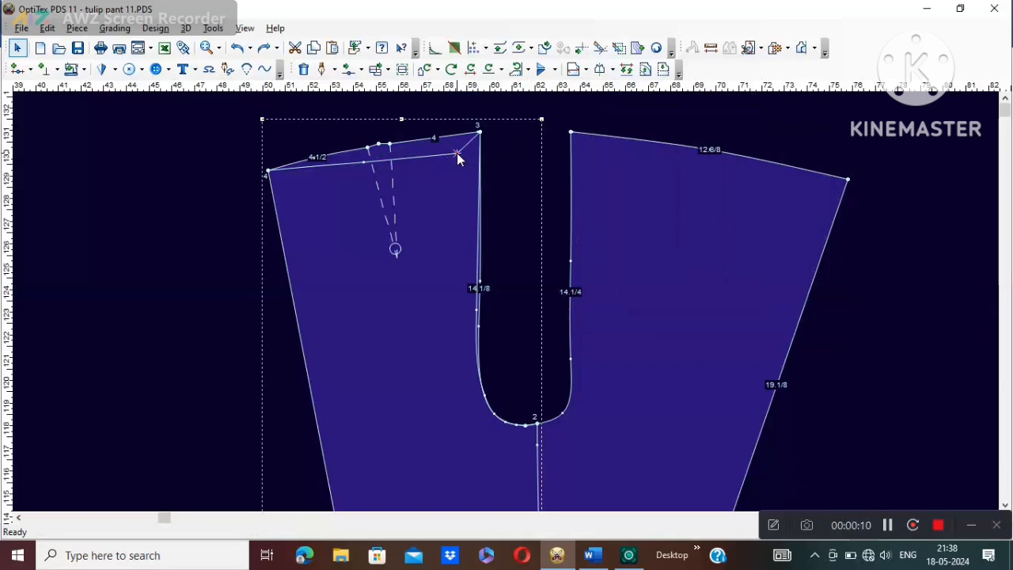
pyautogui.press('Delete')
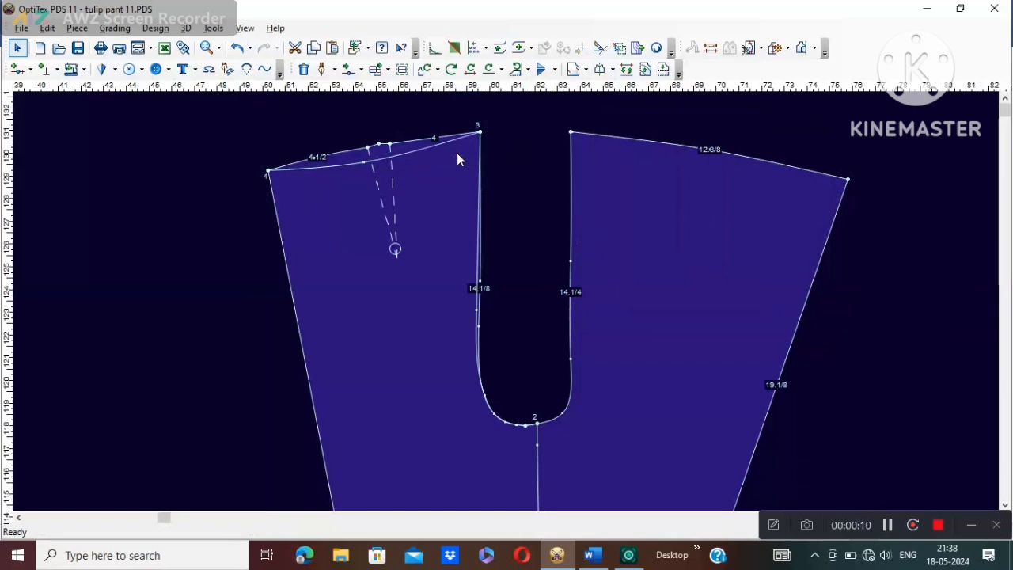
# - Move the folded waistline's middle curve point 1/8 across and 5/8 up onto the waist end of the dart's left leg
pyautogui.press('m')
pyautogui.click(368, 151)
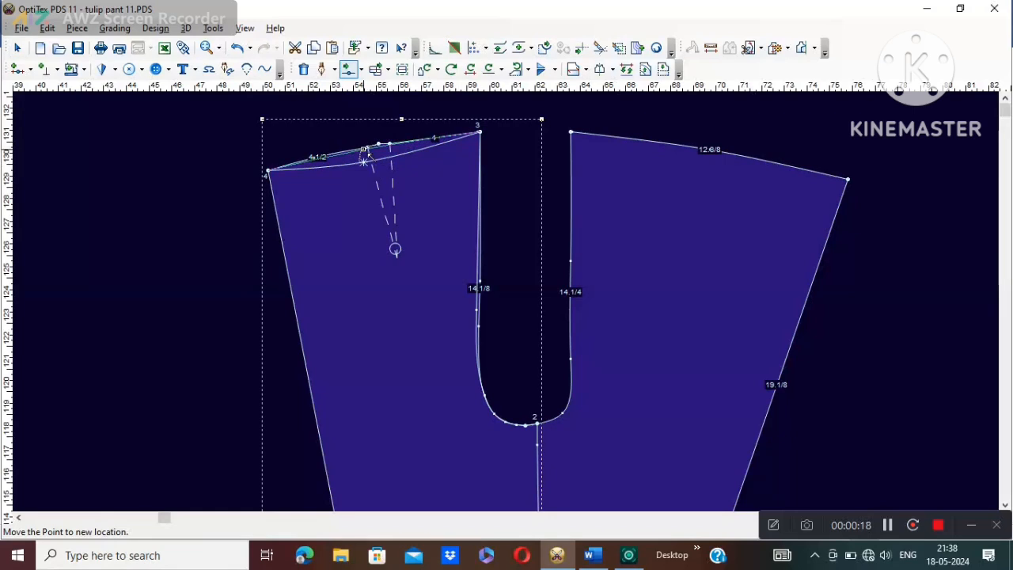
pyautogui.click(367, 151)
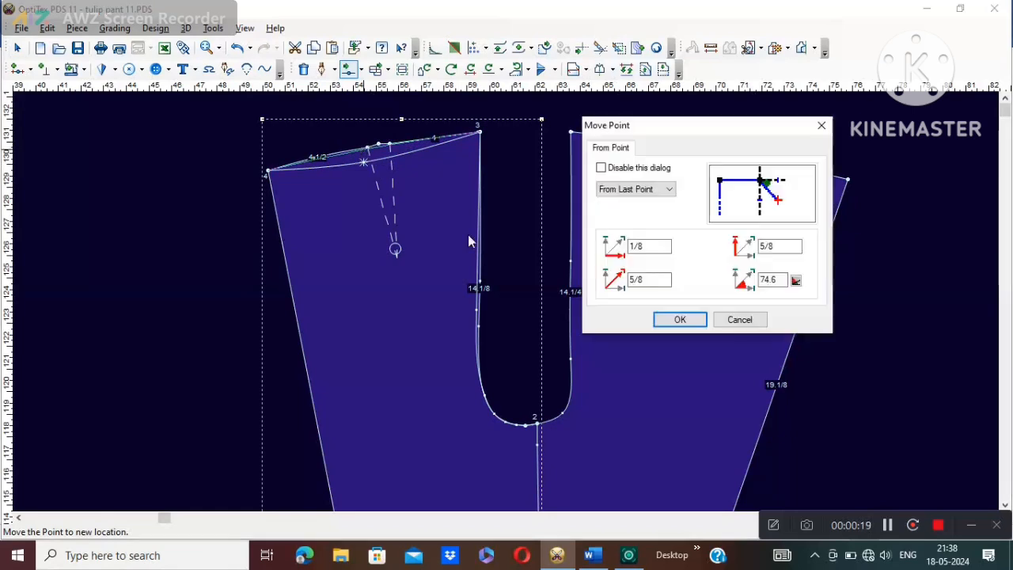
pyautogui.click(690, 316)
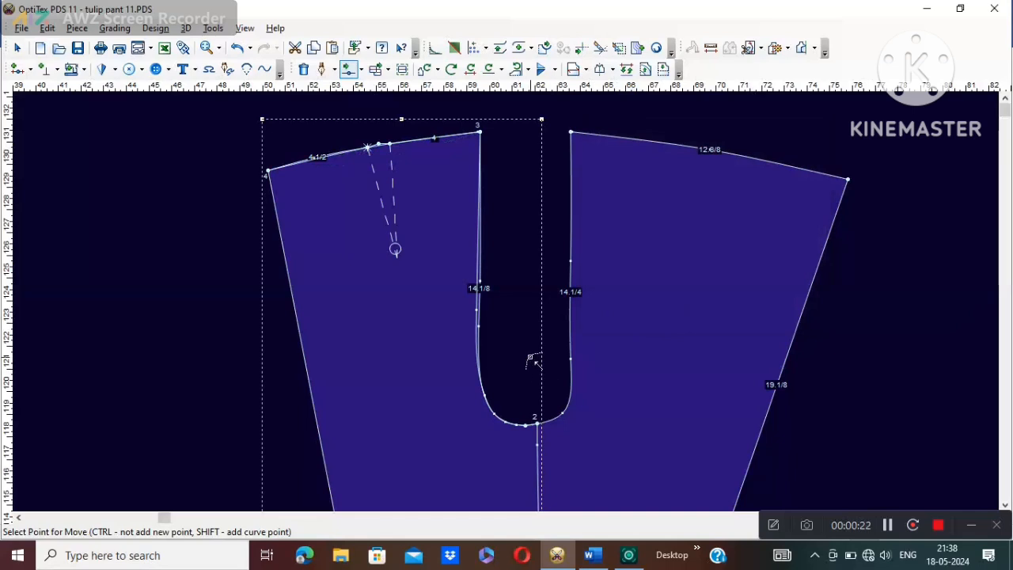
# - Move the folded crotch line's point midway down the U-shaped cutout 1/8 horizontally onto the cutout's left edge
pyautogui.scroll(2, 509, 300)
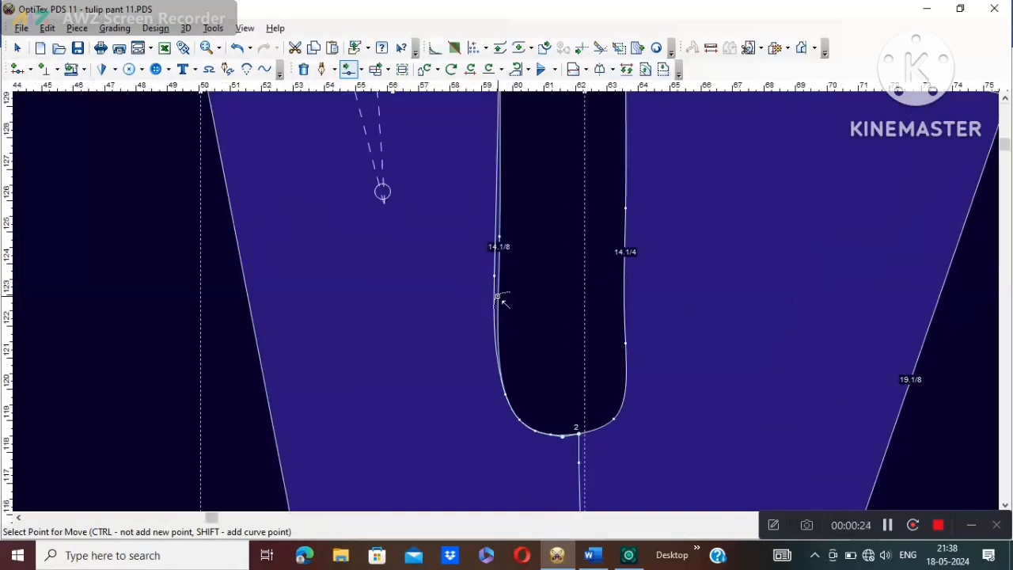
pyautogui.scroll(2, 499, 296)
pyautogui.click(503, 275)
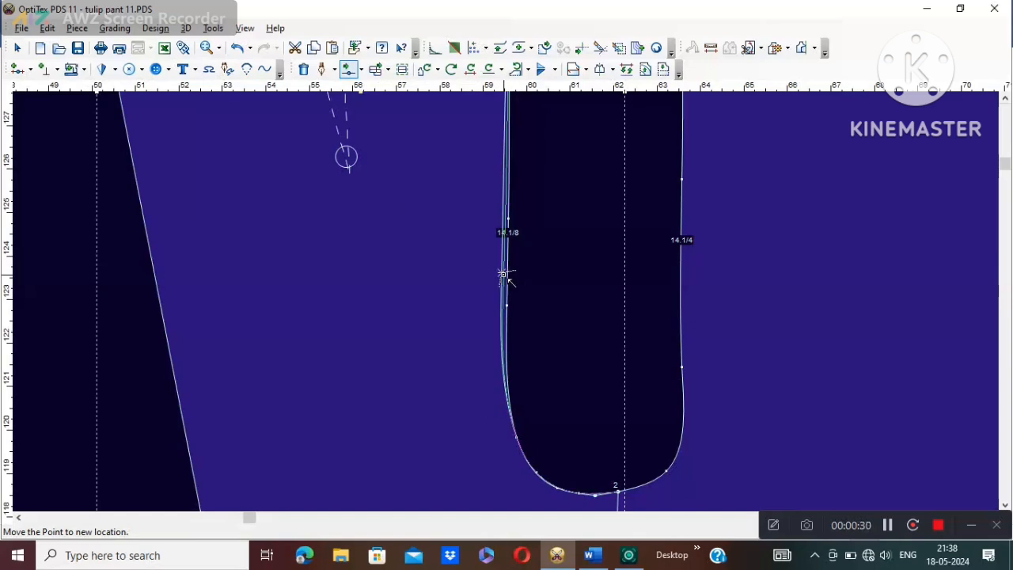
pyautogui.click(507, 274)
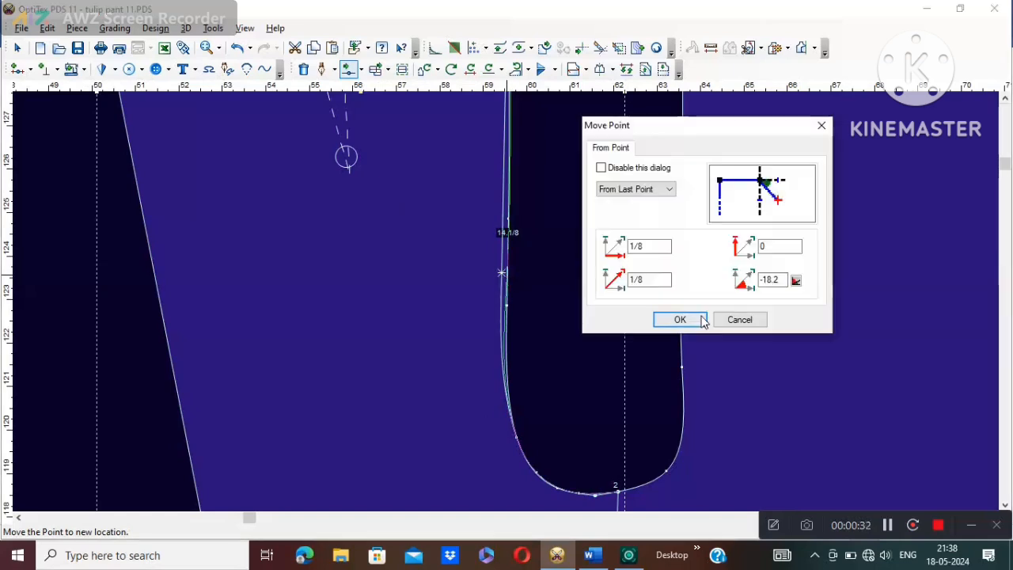
pyautogui.click(699, 320)
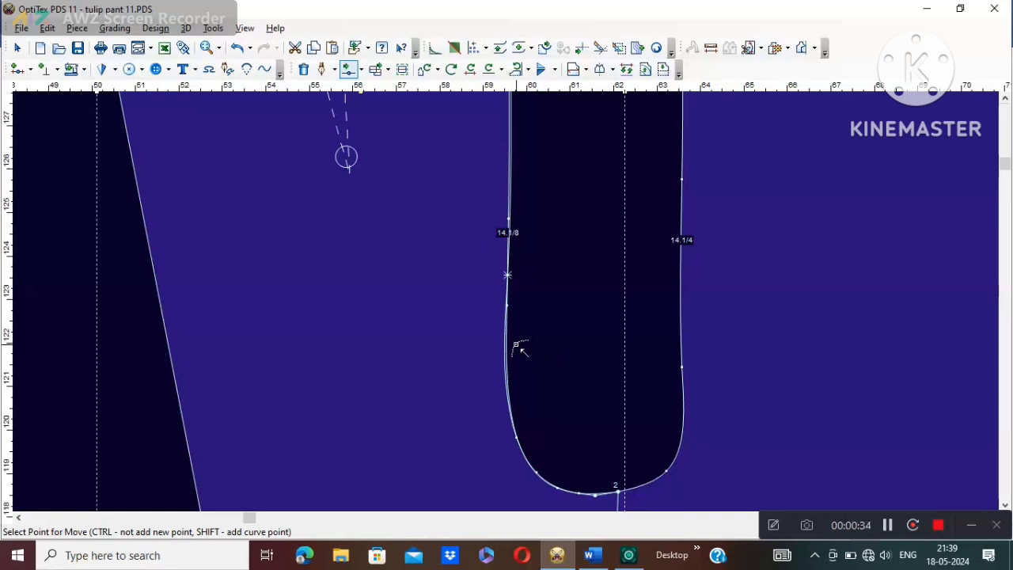
# - Move the folded crotch line's point just above the U-shaped cutout's lower-left bend slightly so it matches the cutout's edge
pyautogui.scroll(2, 515, 354)
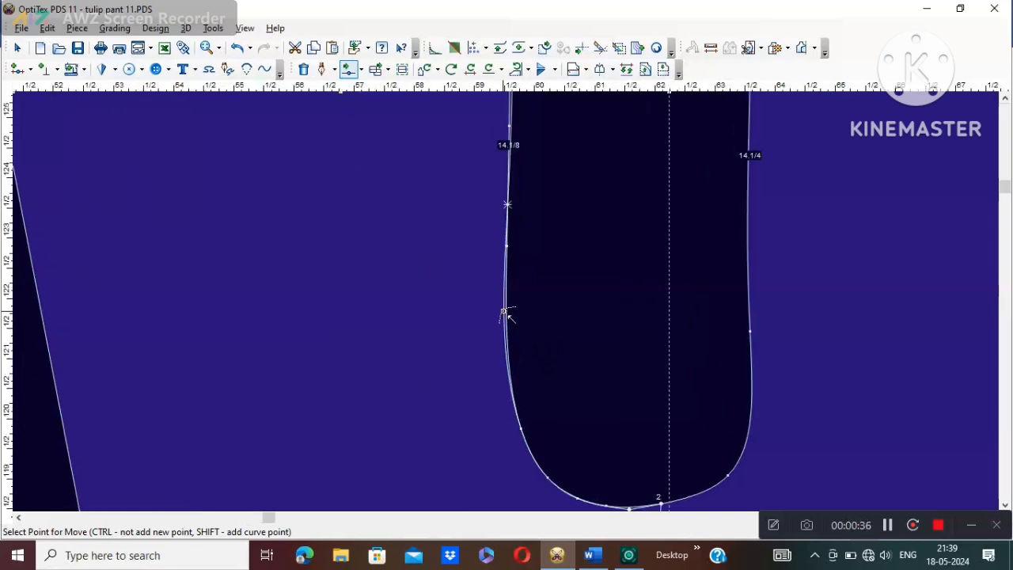
pyautogui.click(505, 312)
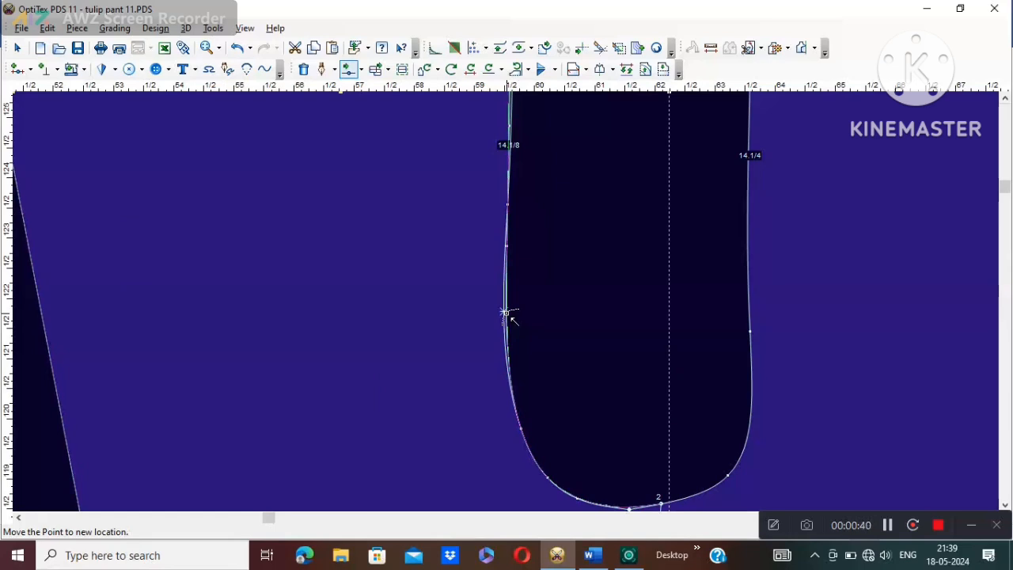
pyautogui.click(507, 314)
pyautogui.click(678, 321)
pyautogui.scroll(-4, 509, 305)
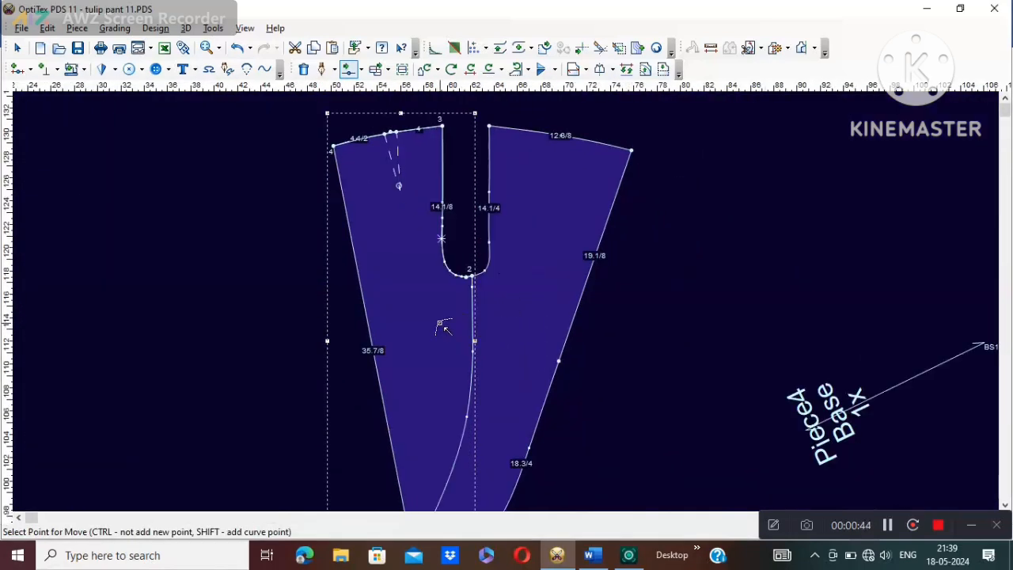
pyautogui.scroll(-1, 746, 278)
pyautogui.rightClick(756, 191)
pyautogui.click(802, 199)
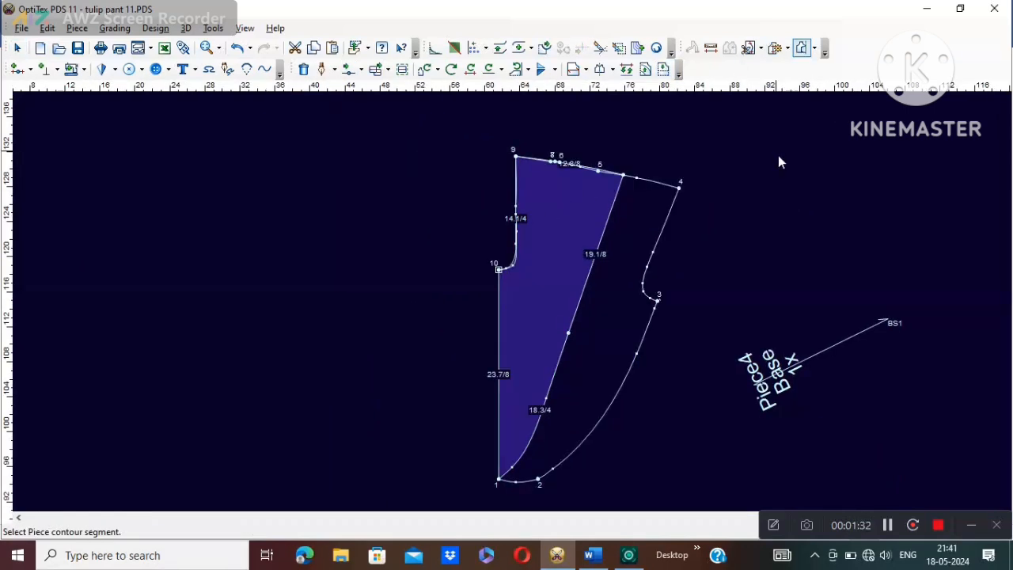
# - Undo the last fold of the piece along the line from the cutout's base to the hem
pyautogui.rightClick(781, 158)
pyautogui.click(795, 161)
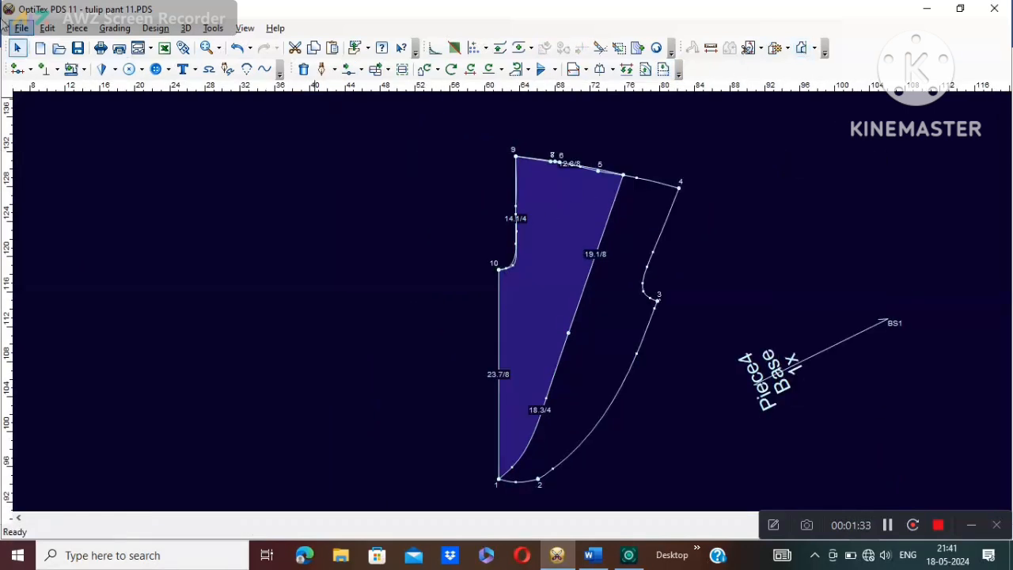
pyautogui.click(237, 48)
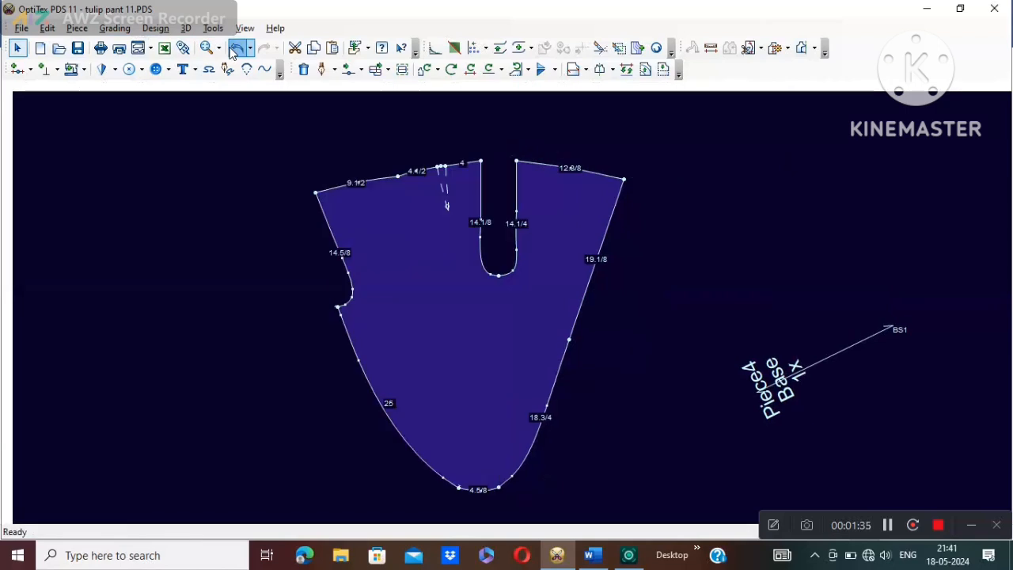
# - Fold in the right part of the piece from the U-shaped cutout's base point to the hem's right end
pyautogui.click(801, 48)
pyautogui.click(499, 275)
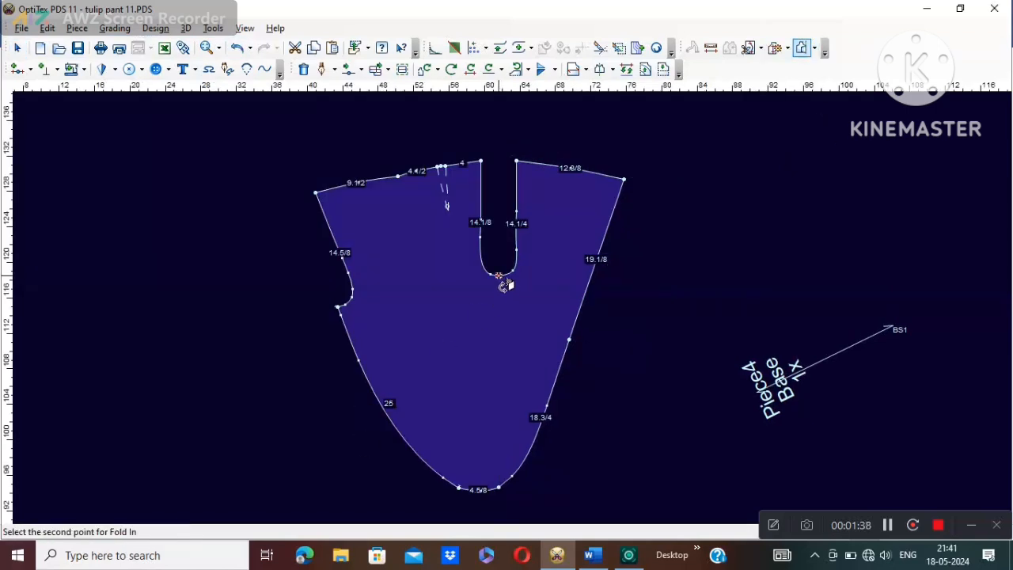
pyautogui.click(499, 489)
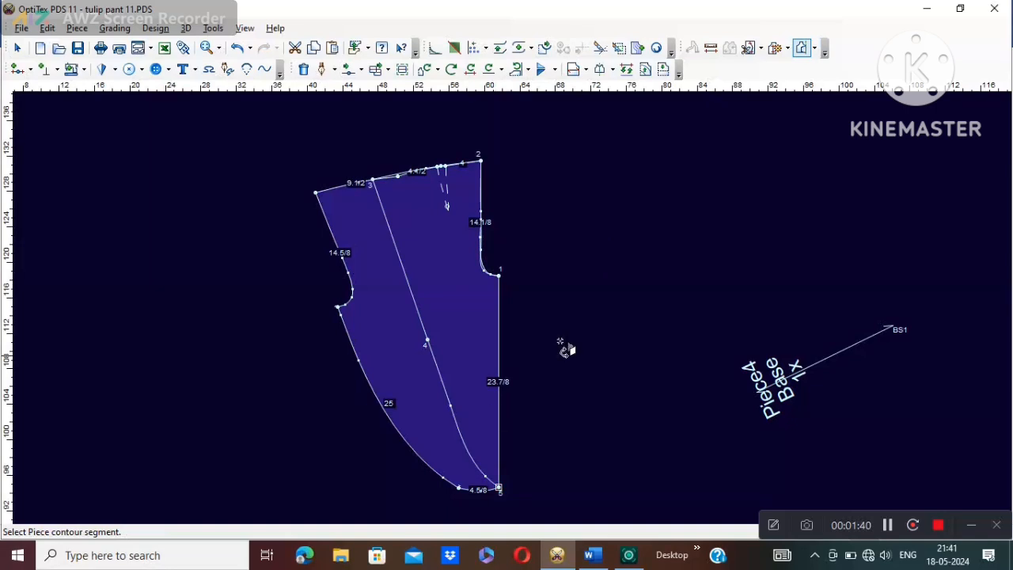
pyautogui.rightClick(570, 229)
pyautogui.click(590, 234)
pyautogui.scroll(3, 507, 306)
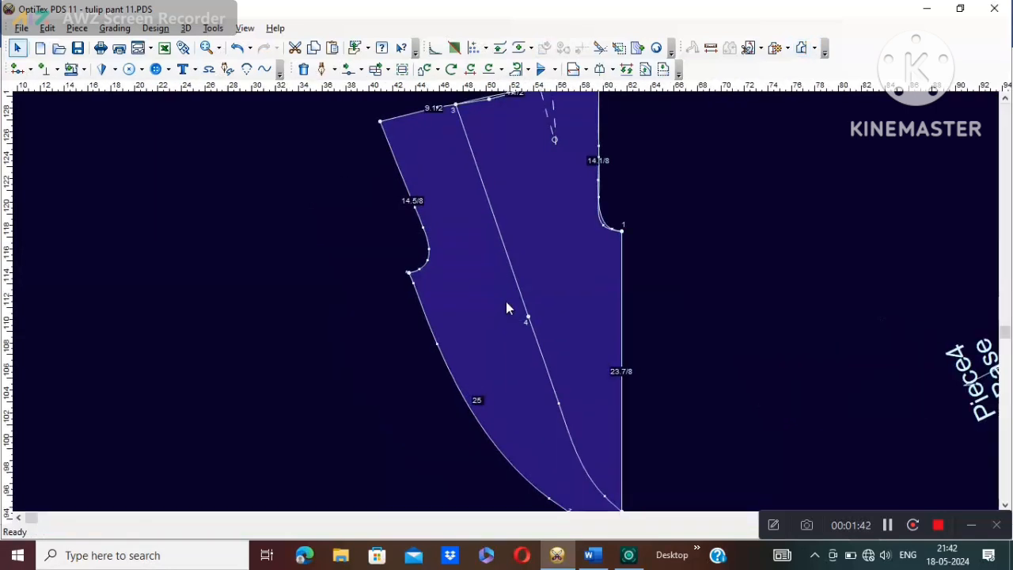
pyautogui.scroll(-2, 507, 306)
pyautogui.scroll(1, 571, 363)
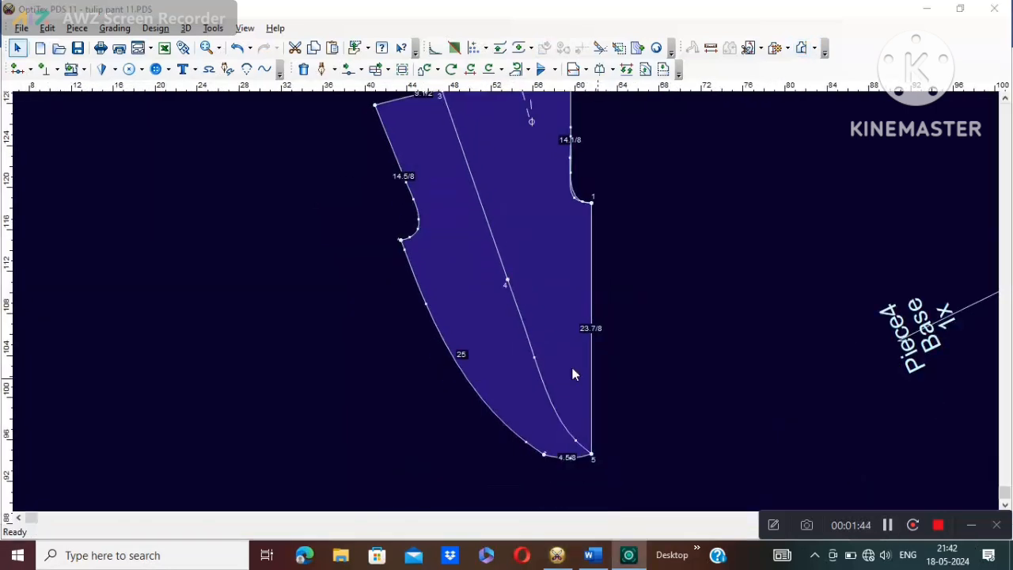
pyautogui.scroll(-2, 512, 302)
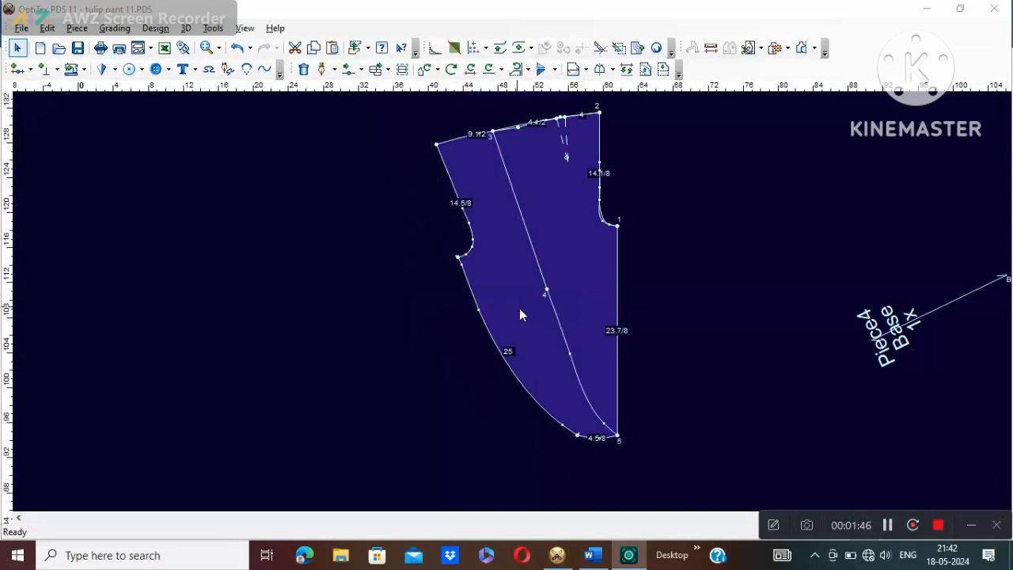
# - Move point 4 on the folded side line by -1/4 horizontally and -1/8 vertically
pyautogui.click(524, 302)
pyautogui.press('m')
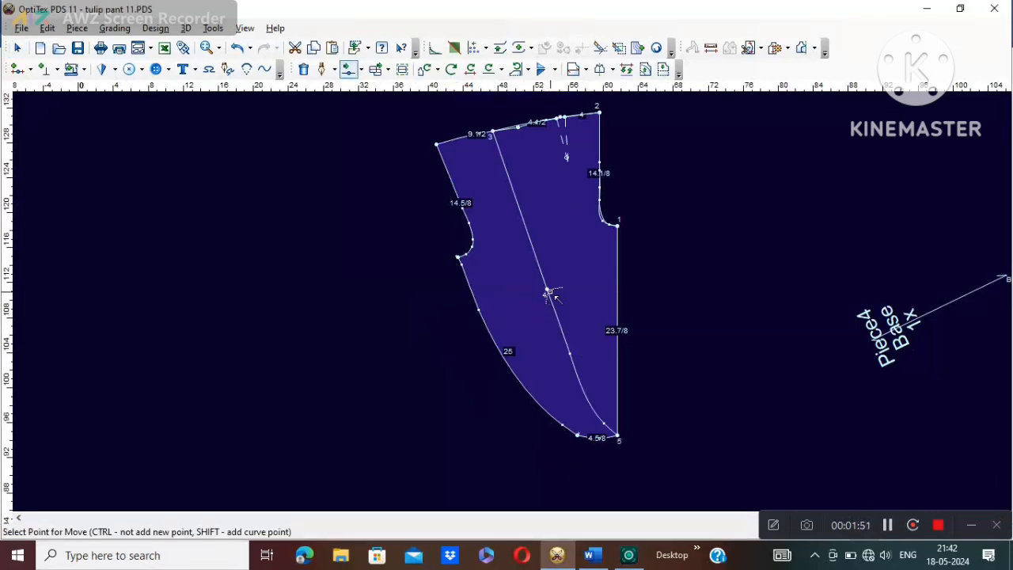
pyautogui.click(550, 291)
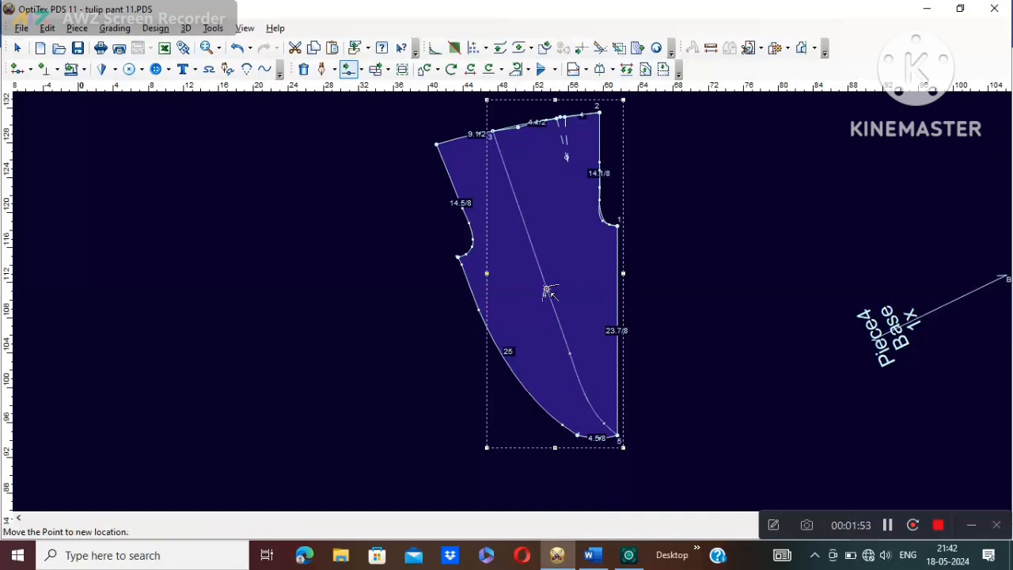
pyautogui.click(548, 293)
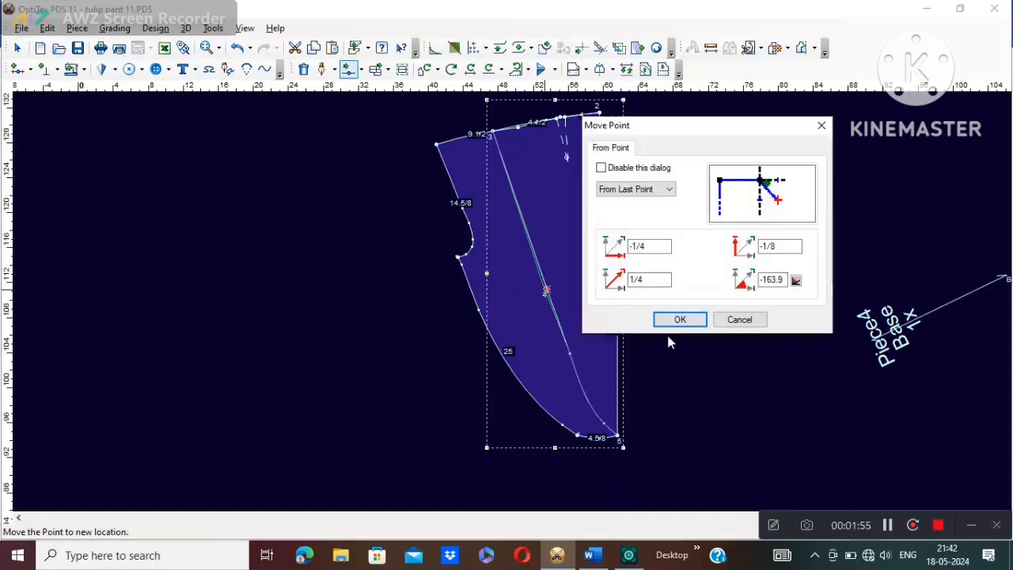
pyautogui.click(676, 320)
pyautogui.rightClick(671, 233)
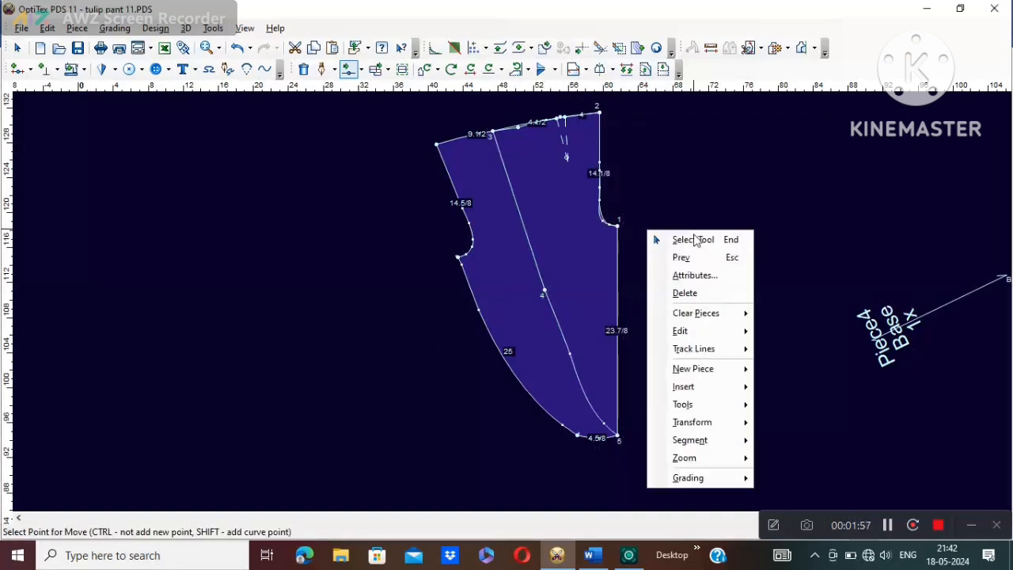
pyautogui.click(681, 237)
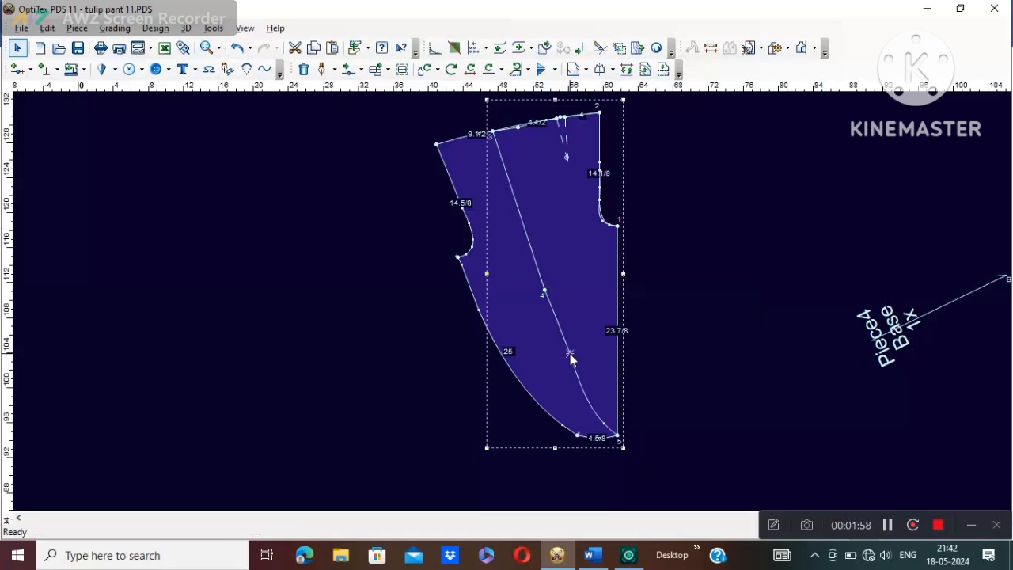
# - Delete the curve point below point 4 on the folded side line and move the line there 5/8 horizontally
pyautogui.click(570, 353)
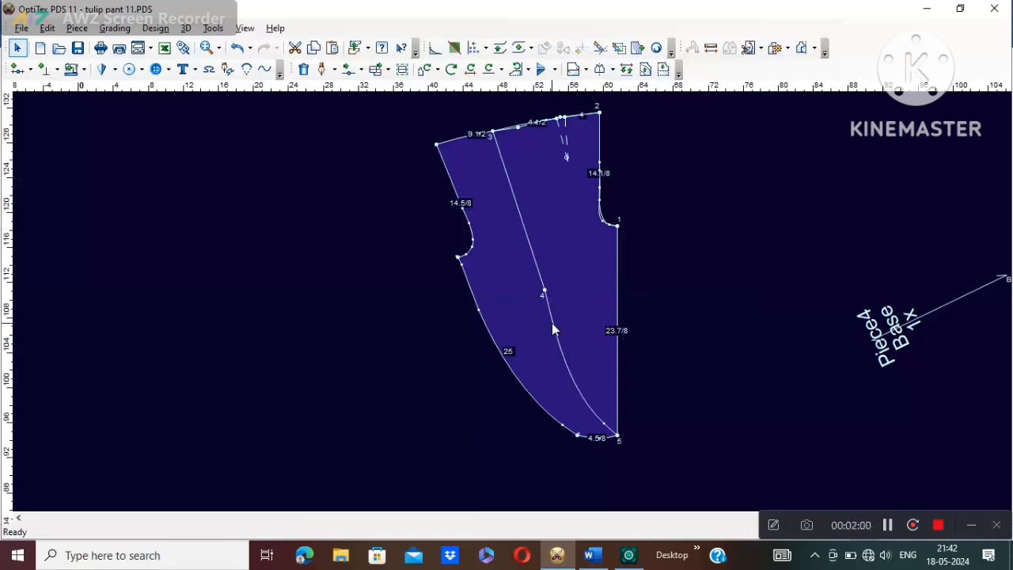
pyautogui.scroll(3, 552, 323)
pyautogui.scroll(-2, 505, 302)
pyautogui.press('m')
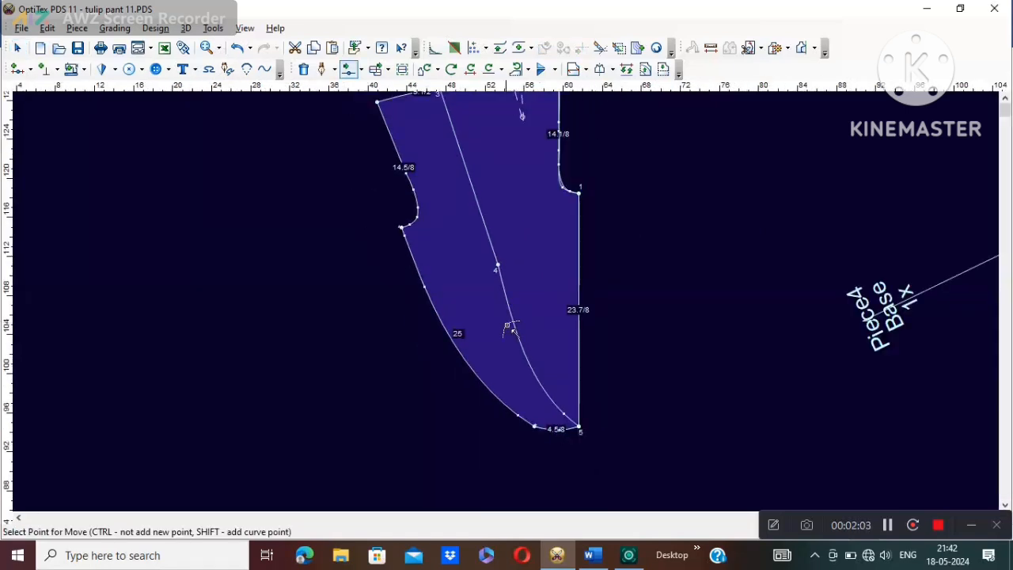
pyautogui.click(518, 340)
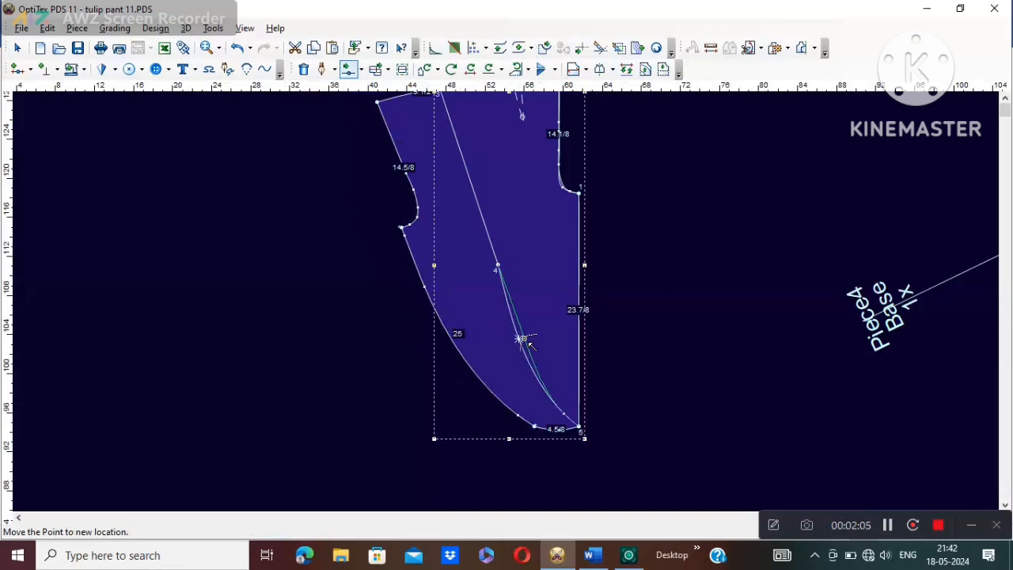
pyautogui.click(522, 341)
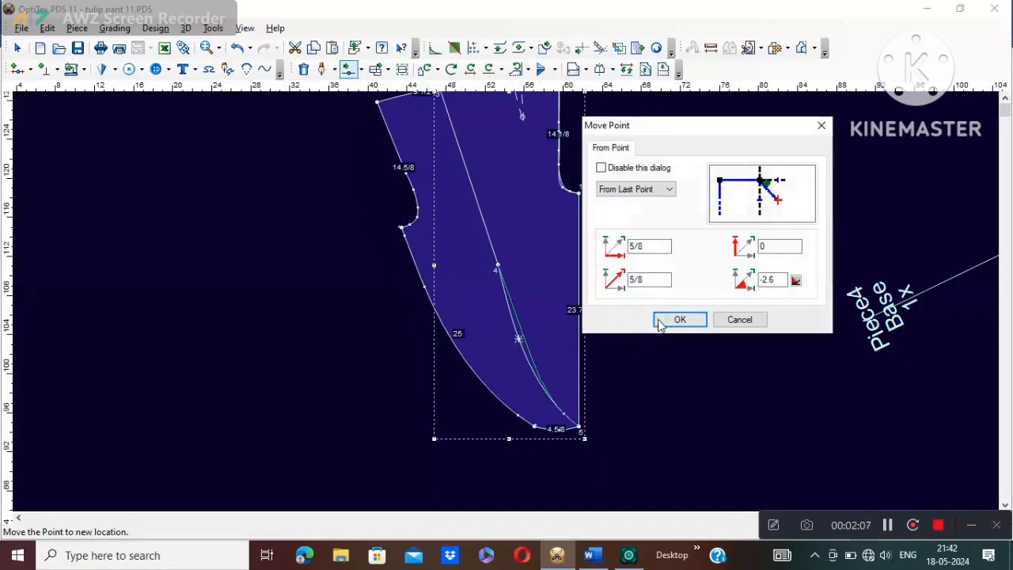
pyautogui.click(665, 319)
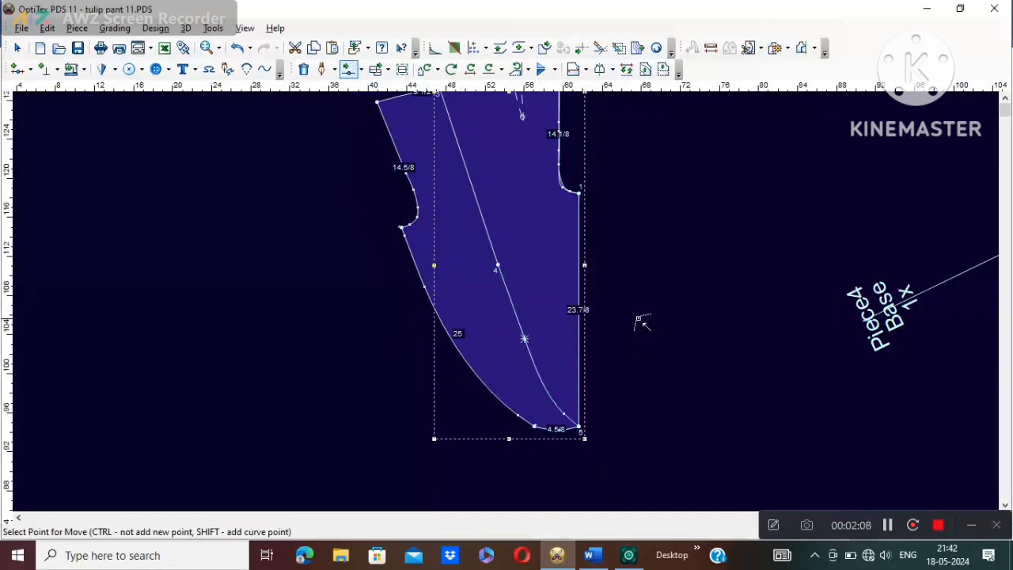
# - Adjust the folded side line slightly at a point between the moved curve point and the hem curve
pyautogui.click(539, 375)
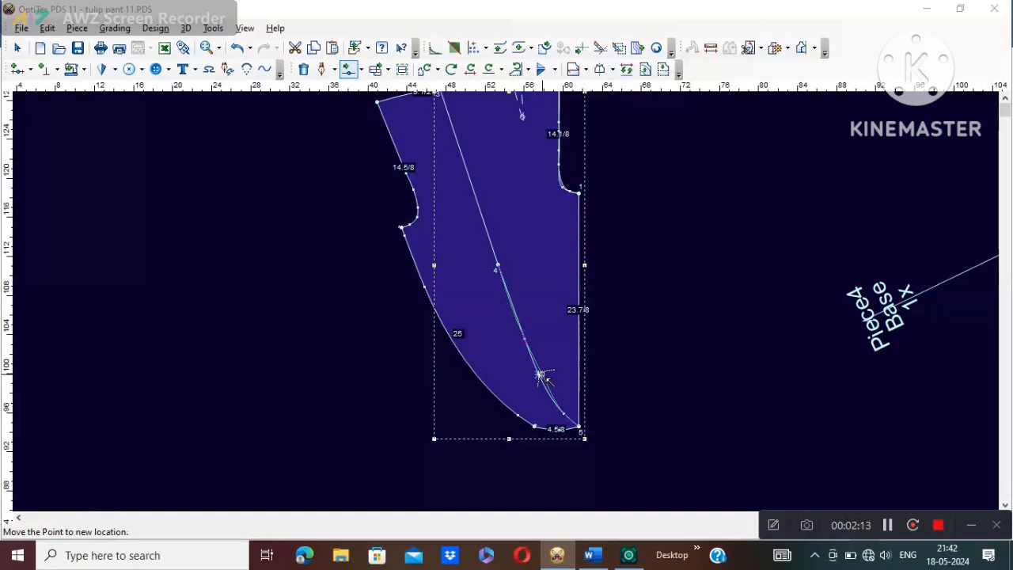
pyautogui.click(539, 375)
pyautogui.click(669, 320)
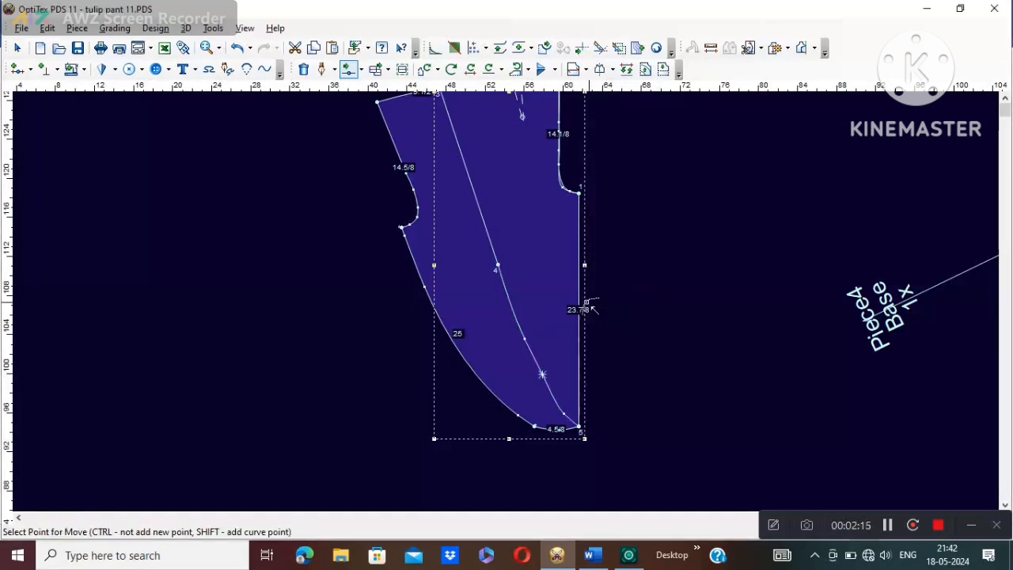
pyautogui.rightClick(670, 220)
pyautogui.click(682, 225)
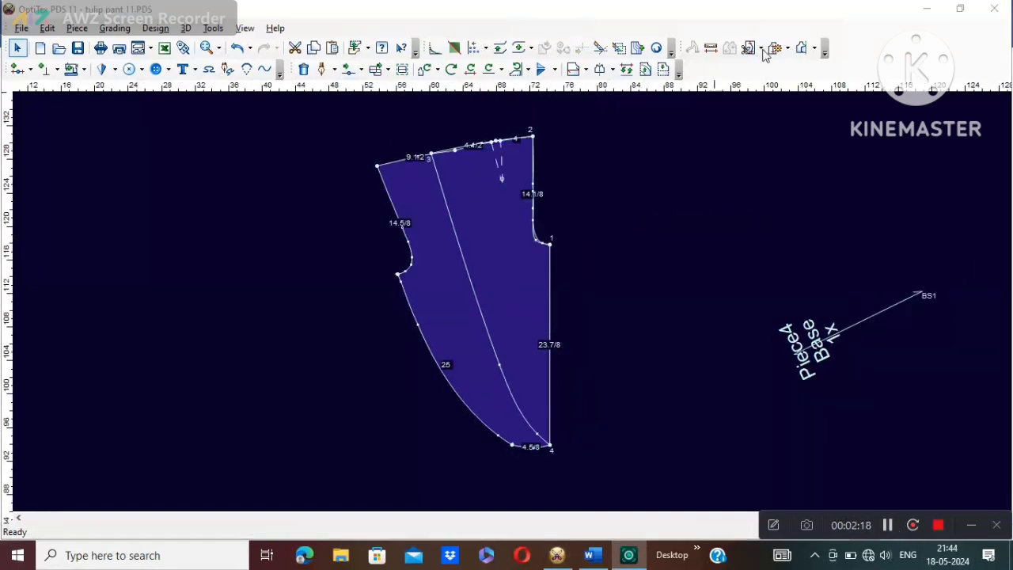
# - Fold out the folded right part with its adjusted side line across the edge from the crotch point to the hem
pyautogui.click(781, 50)
pyautogui.click(814, 48)
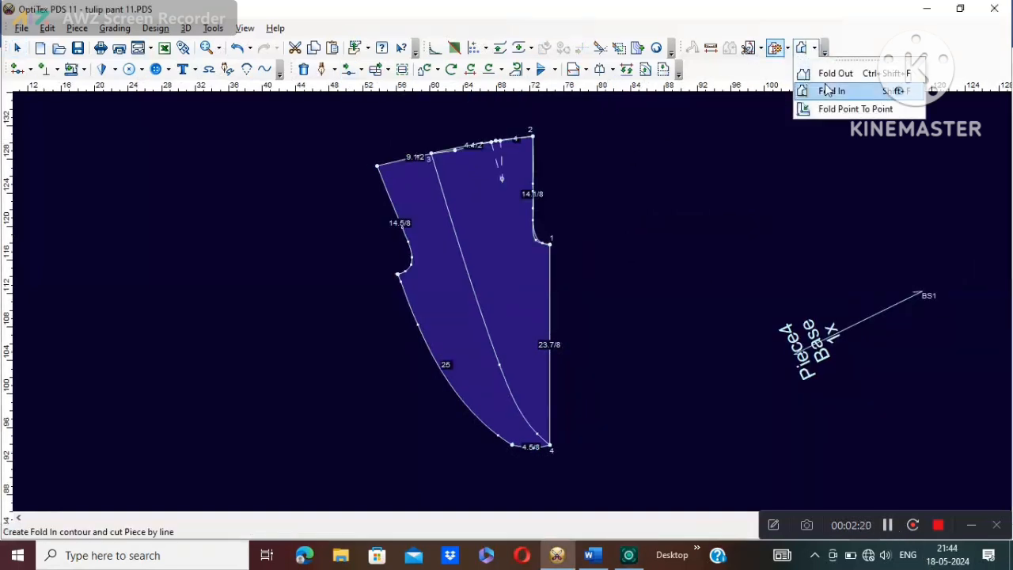
pyautogui.click(833, 74)
pyautogui.click(550, 270)
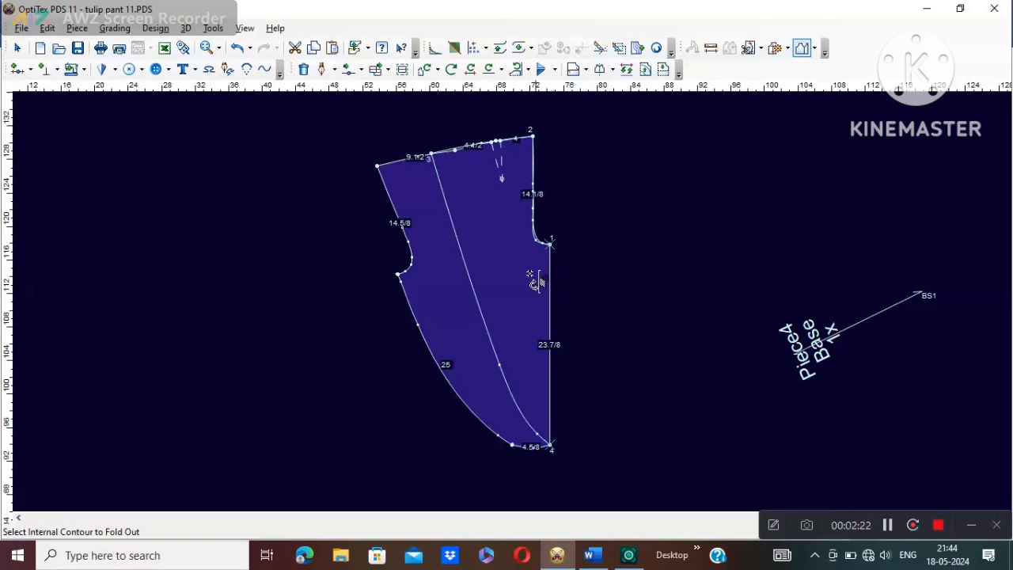
pyautogui.click(480, 309)
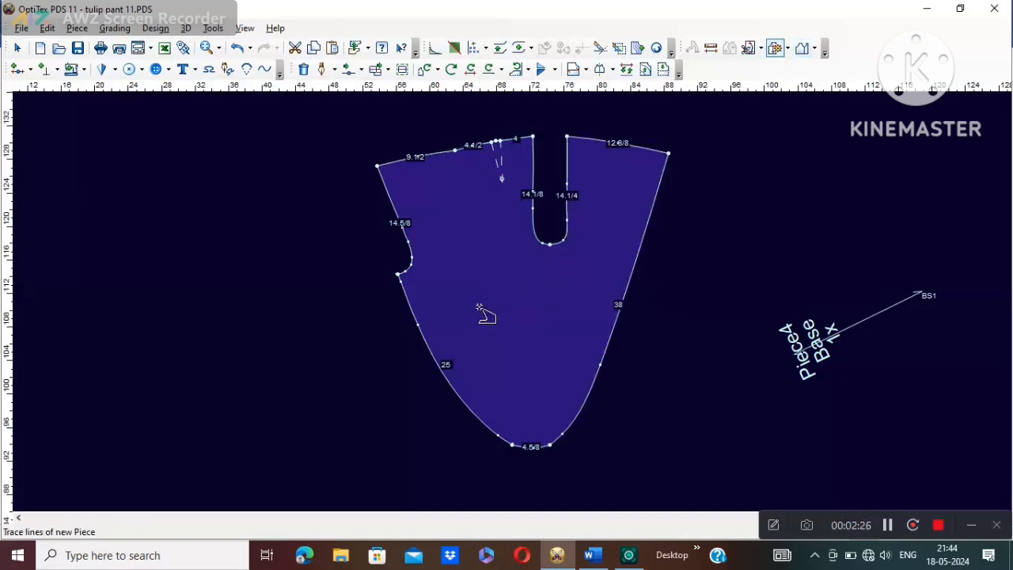
pyautogui.rightClick(772, 123)
pyautogui.click(801, 132)
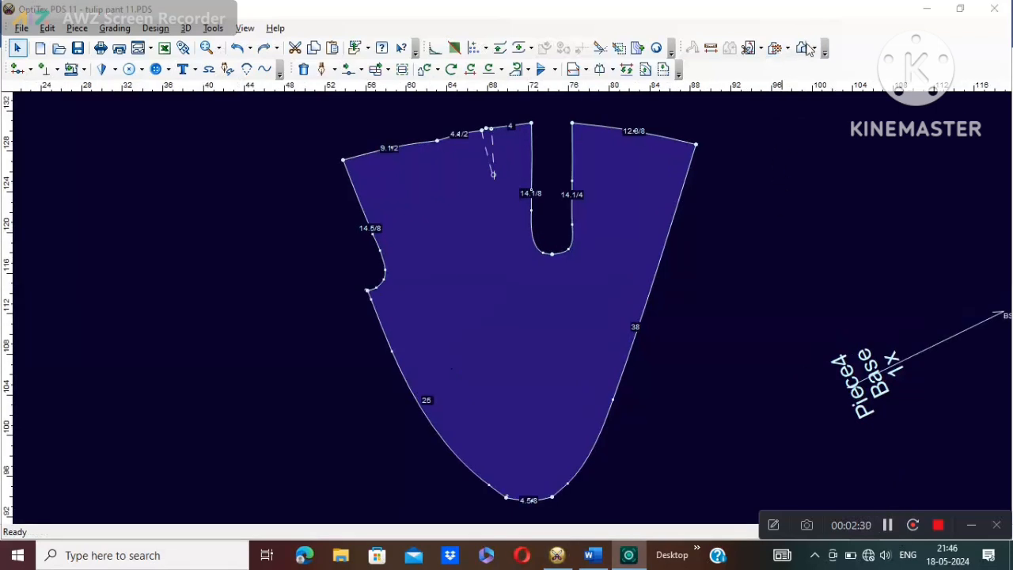
# - Fold in the left part of the piece from the hem's left end to the waist point between the 9.1/2 and 4.4/2 segments
pyautogui.click(805, 48)
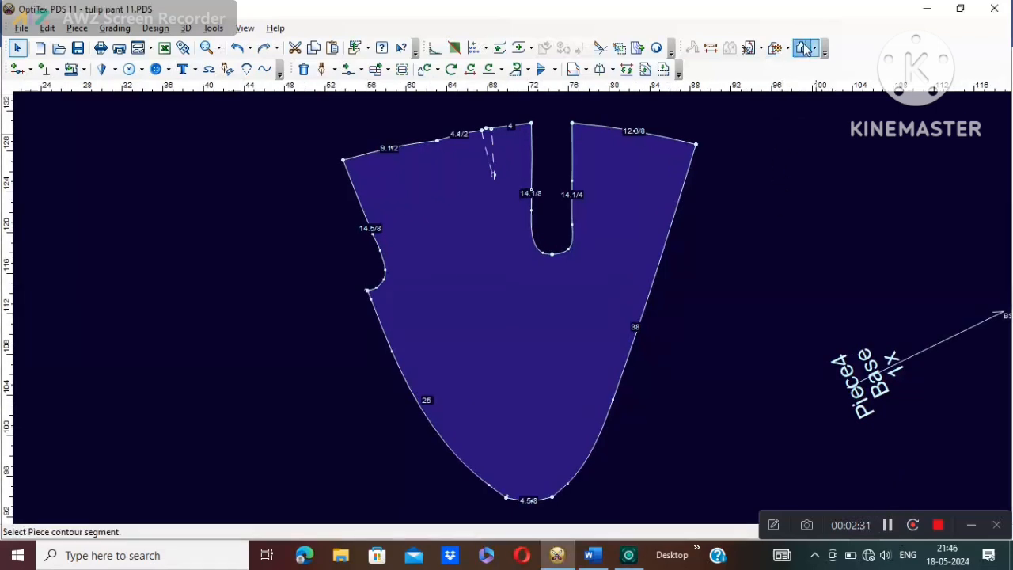
pyautogui.click(506, 498)
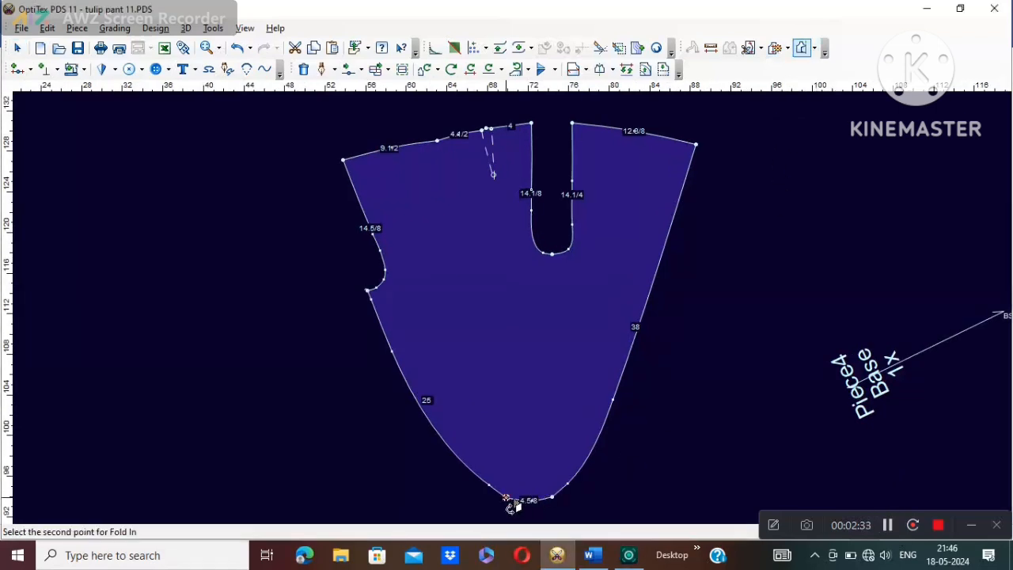
pyautogui.click(438, 142)
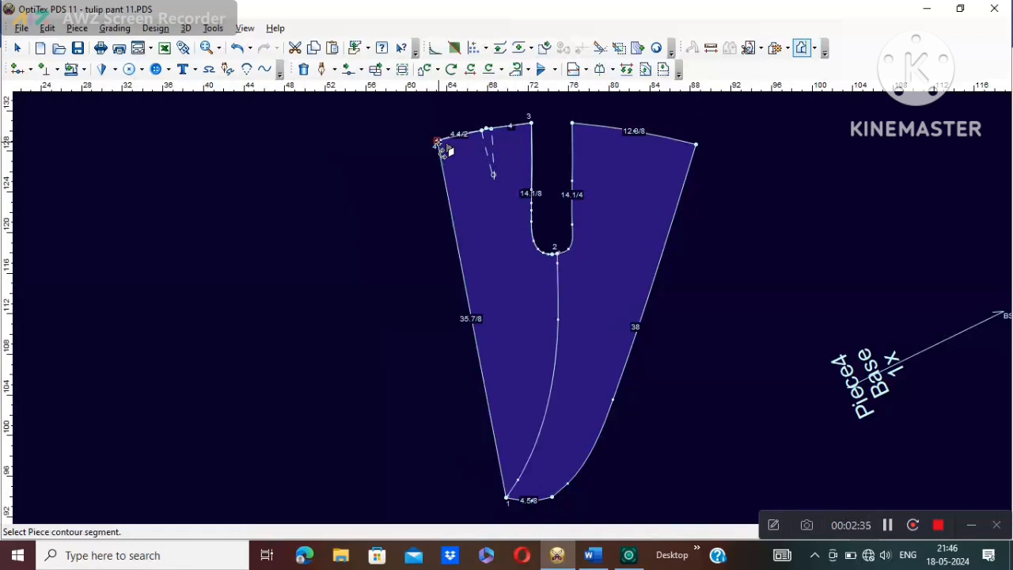
# - Fold in the piece from the hem's right end to point 2 at the cutout's base, 1/2 from the previous point
pyautogui.click(553, 499)
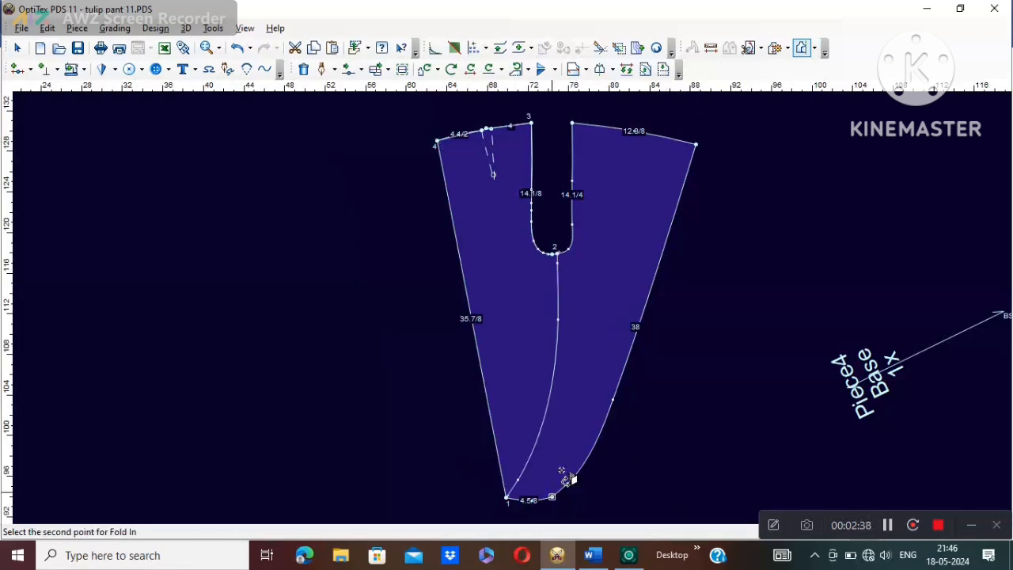
pyautogui.click(563, 258)
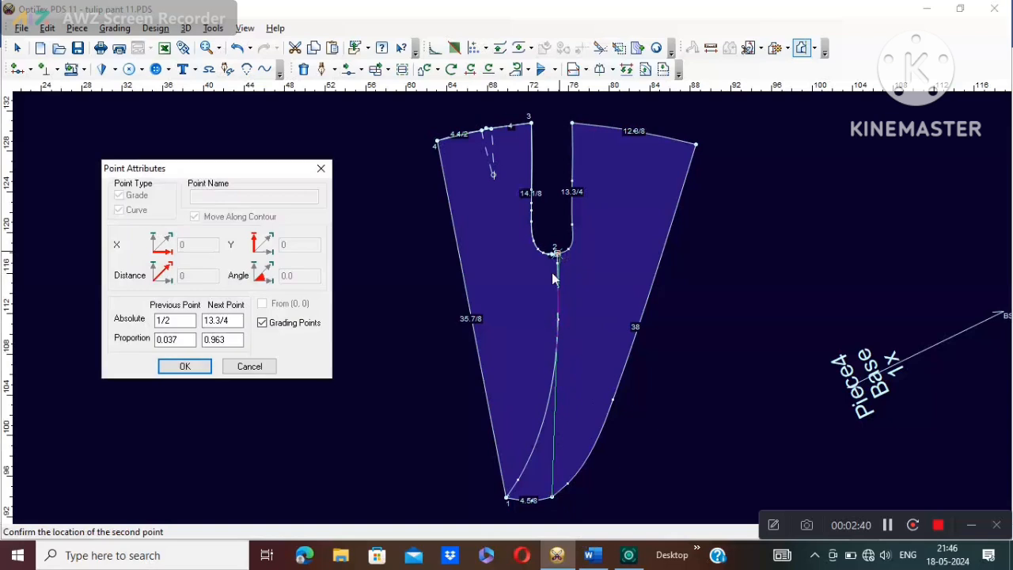
pyautogui.click(199, 365)
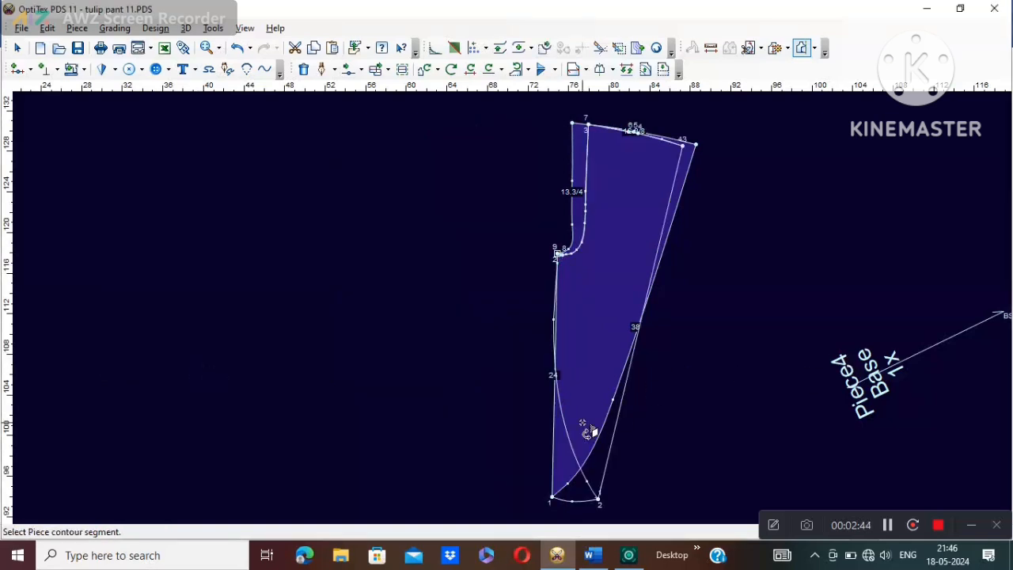
pyautogui.scroll(1, 584, 422)
pyautogui.scroll(1, 514, 310)
pyautogui.scroll(-2, 516, 310)
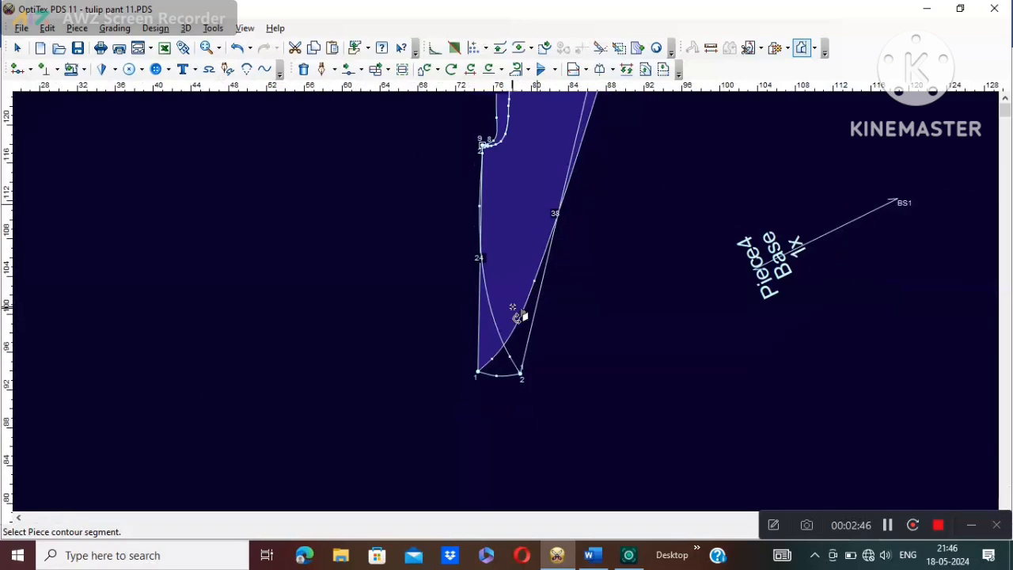
# - Leave the fold command and compare the folded hem with the tulip pant photo in the Word document, returning to the pattern
pyautogui.scroll(2, 519, 315)
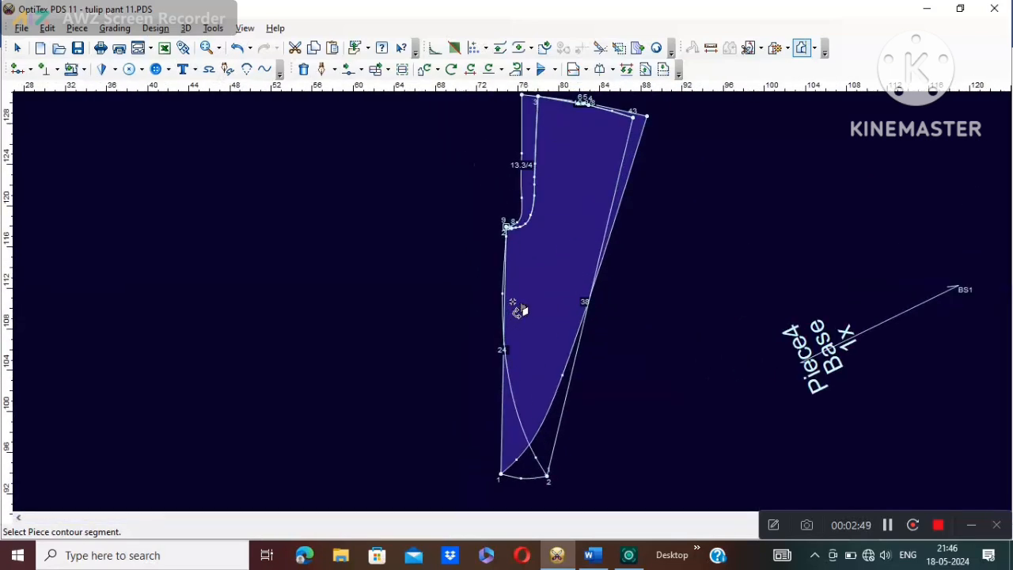
pyautogui.rightClick(659, 370)
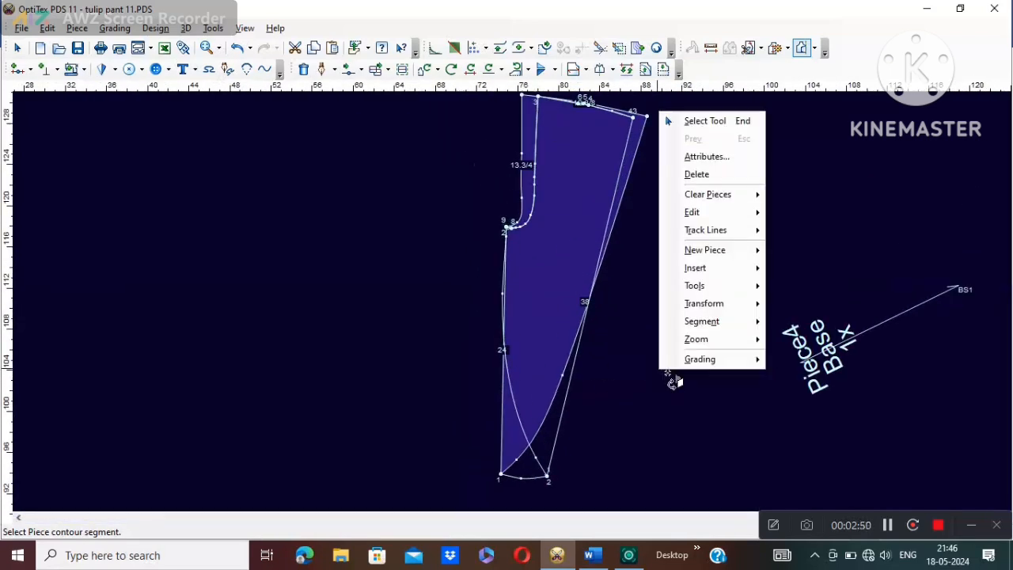
pyautogui.click(737, 120)
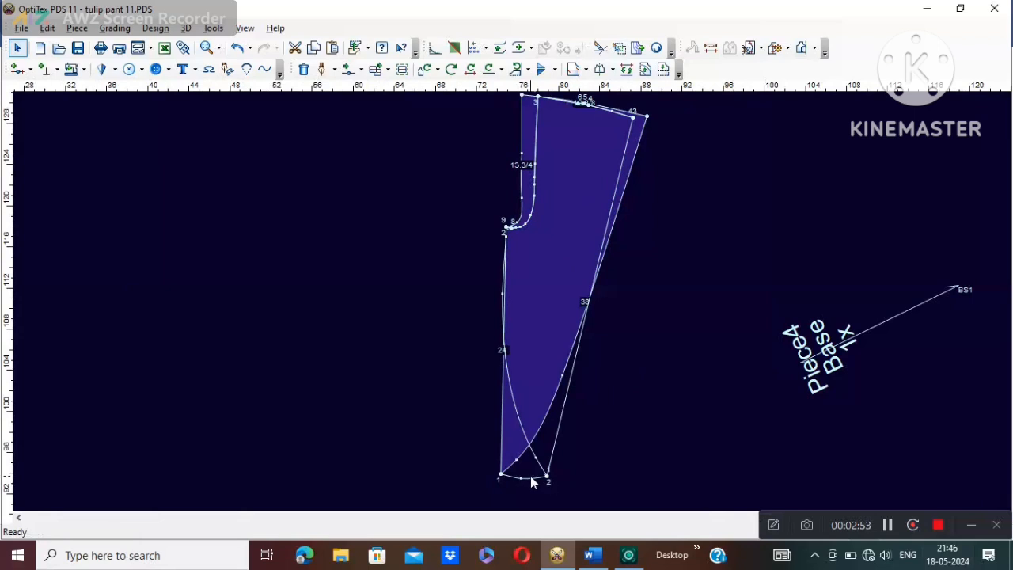
pyautogui.scroll(1, 532, 482)
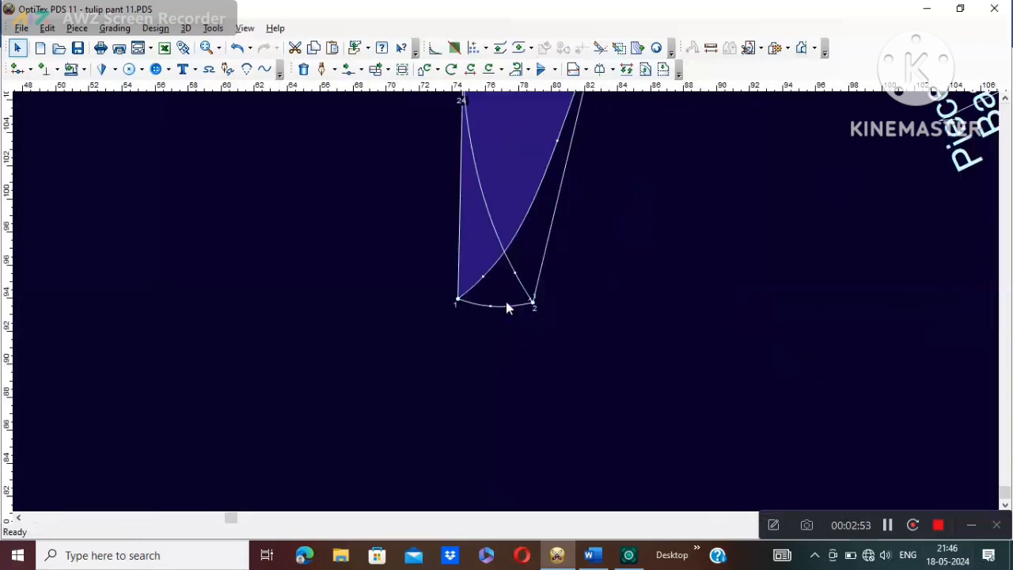
pyautogui.click(590, 557)
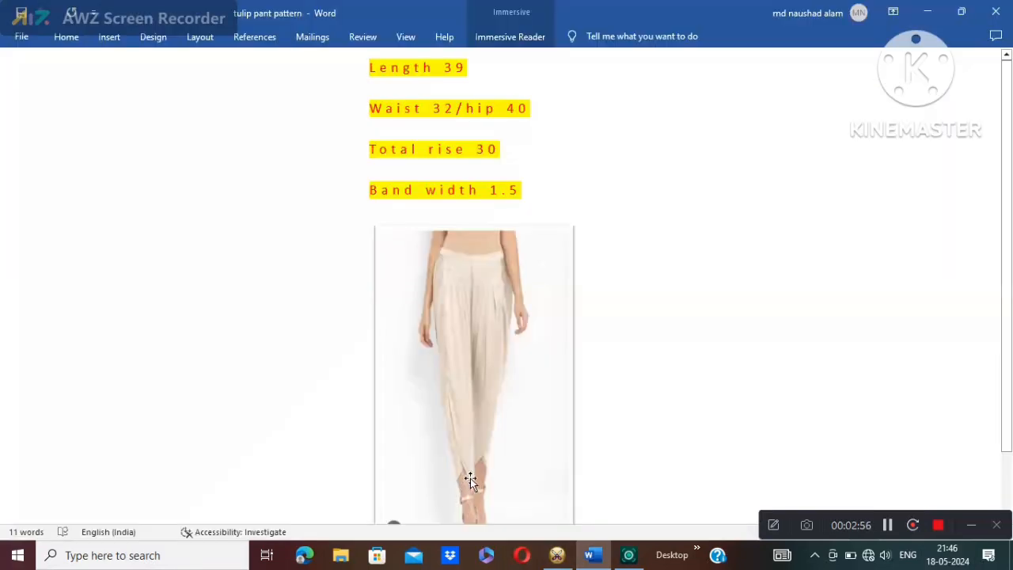
pyautogui.click(558, 555)
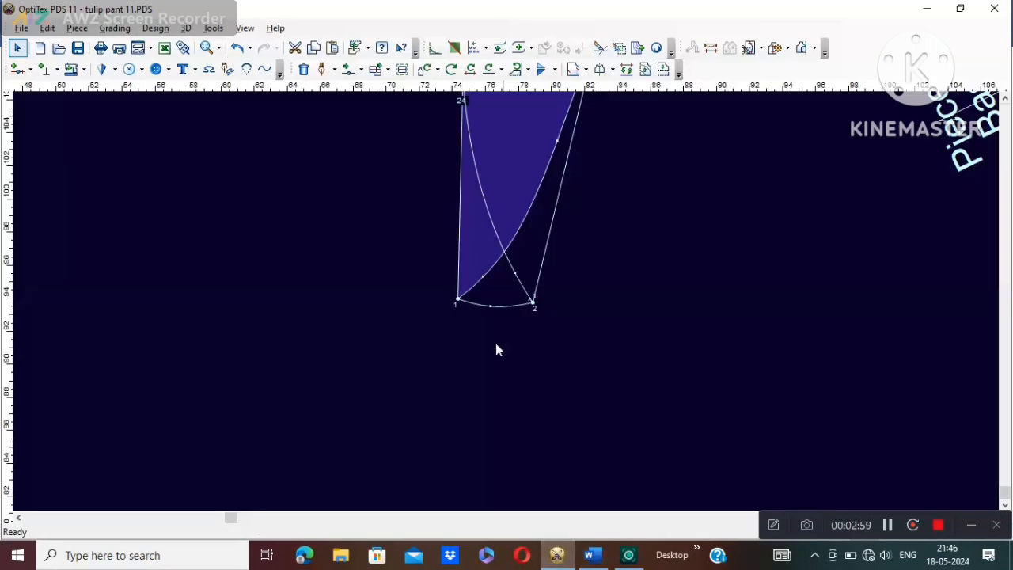
# - Try to deepen the folded piece's hem curve by moving its curve point -3/8 horizontally and -1.1/2 vertically
pyautogui.click(501, 300)
pyautogui.click(490, 308)
pyautogui.press('m')
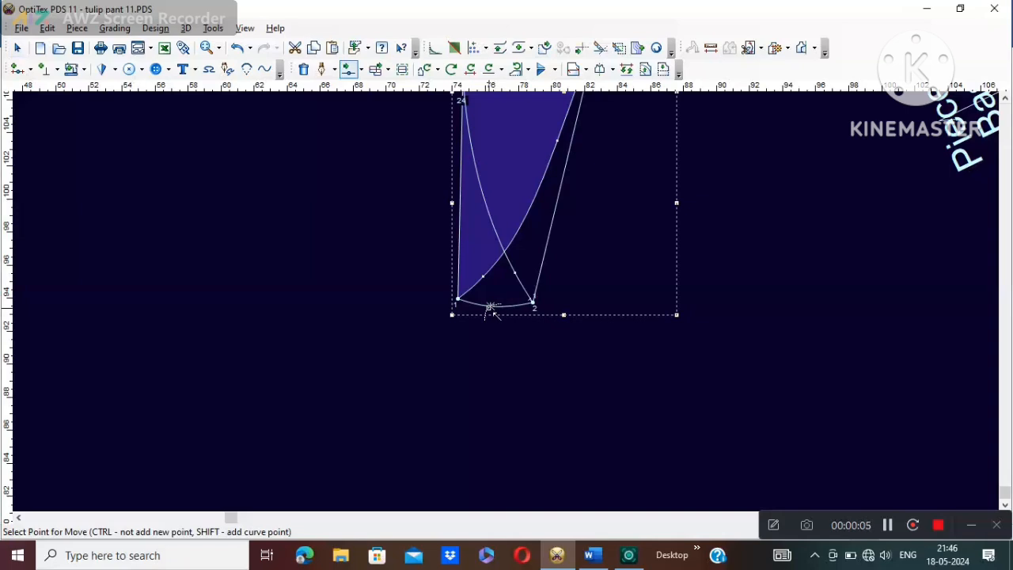
pyautogui.click(491, 309)
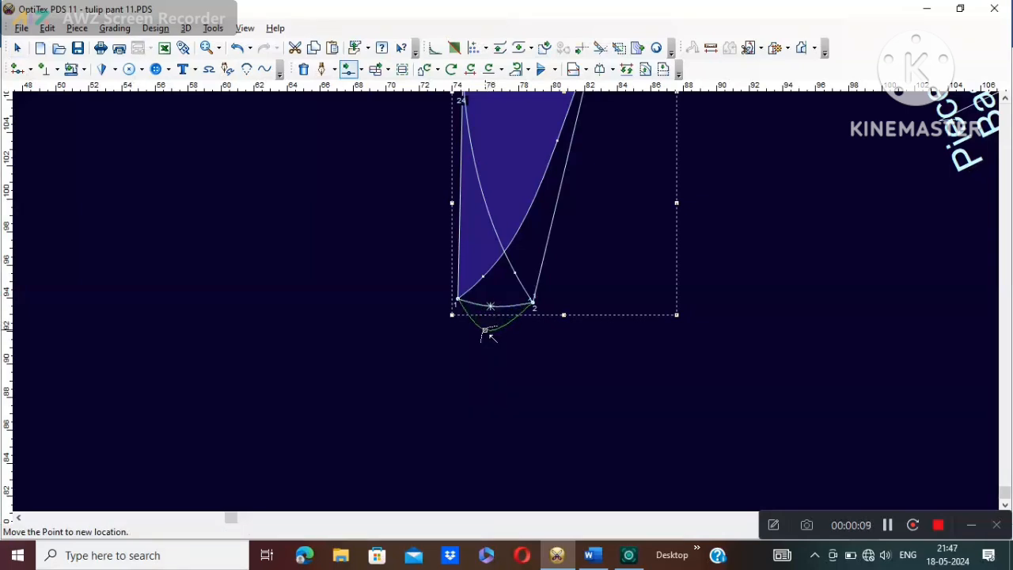
pyautogui.click(485, 330)
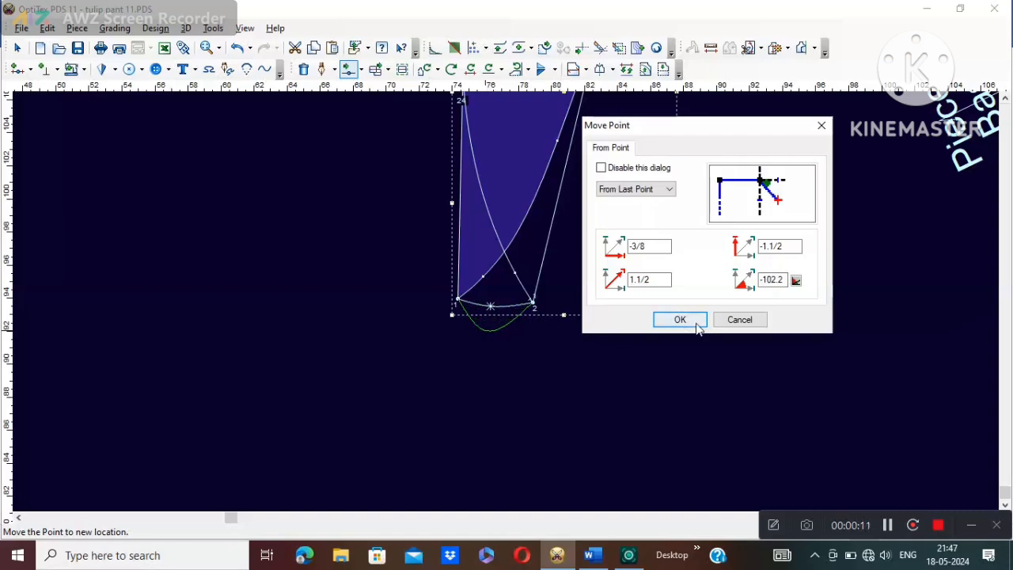
pyautogui.click(682, 321)
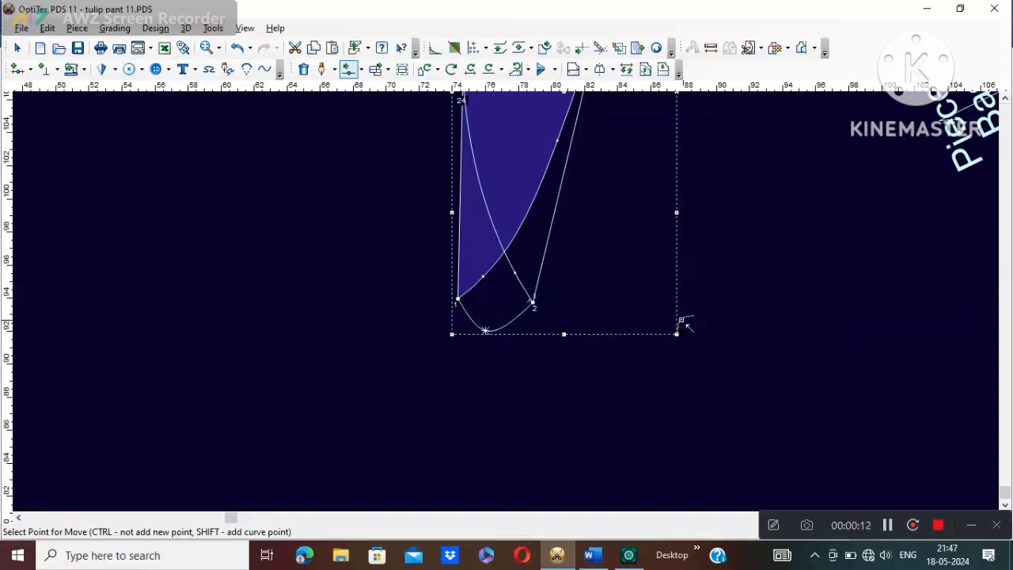
pyautogui.rightClick(744, 222)
pyautogui.click(513, 301)
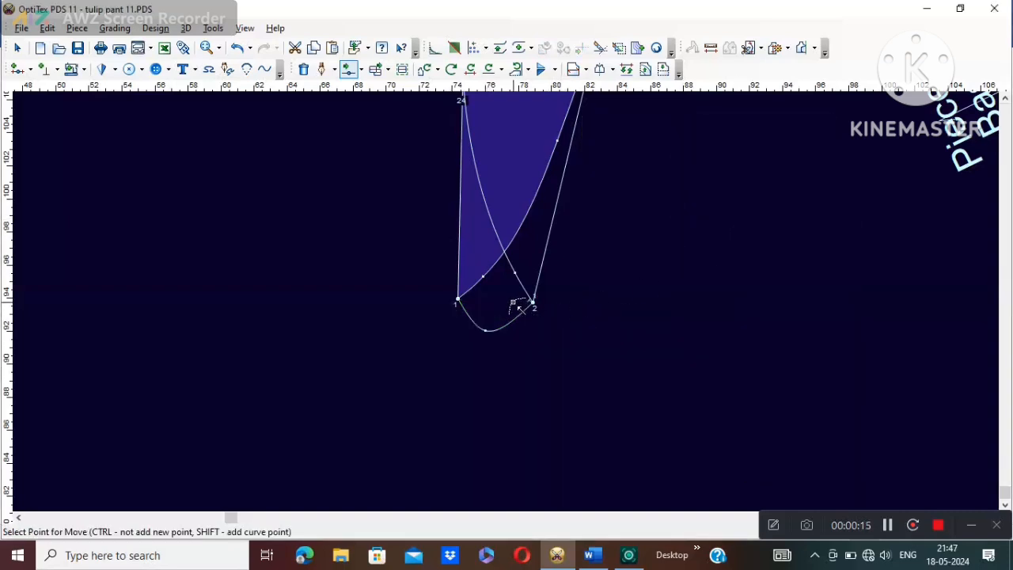
# - Try to round the right side of the deepened hem by adding a point between its lowest curve point and point 2
pyautogui.scroll(-3, 514, 307)
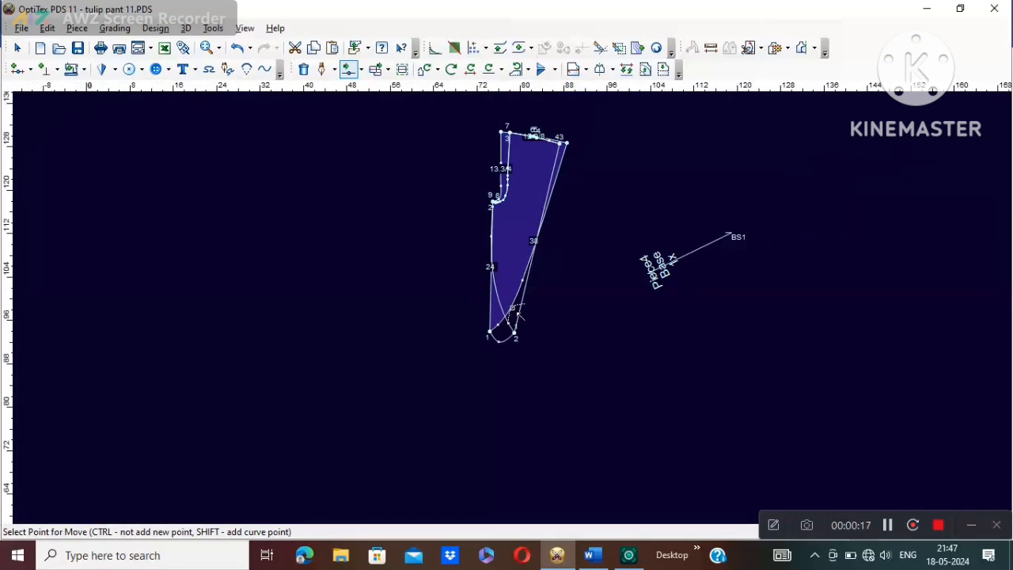
pyautogui.scroll(2, 508, 328)
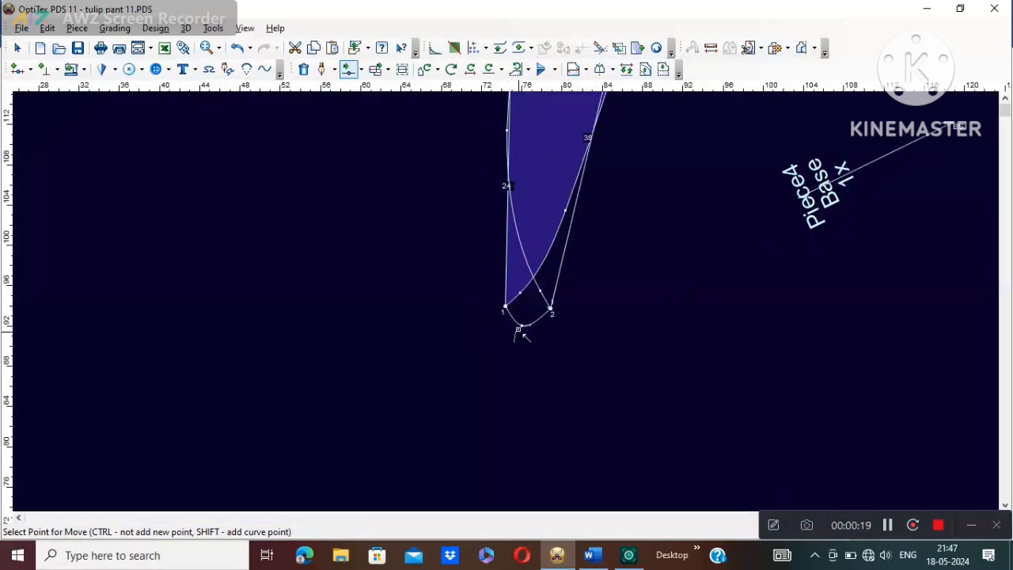
pyautogui.click(541, 320)
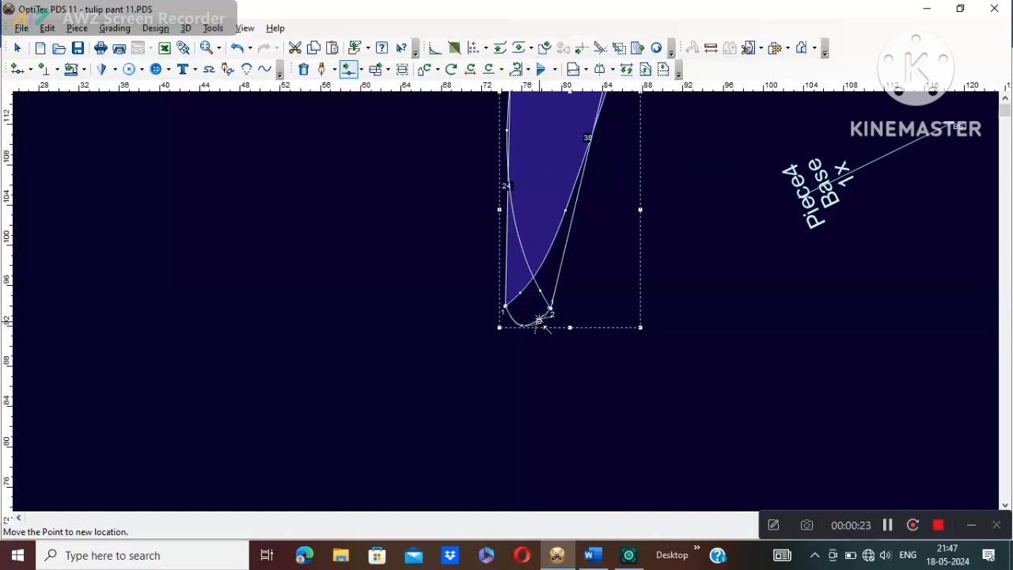
pyautogui.click(540, 320)
pyautogui.click(658, 319)
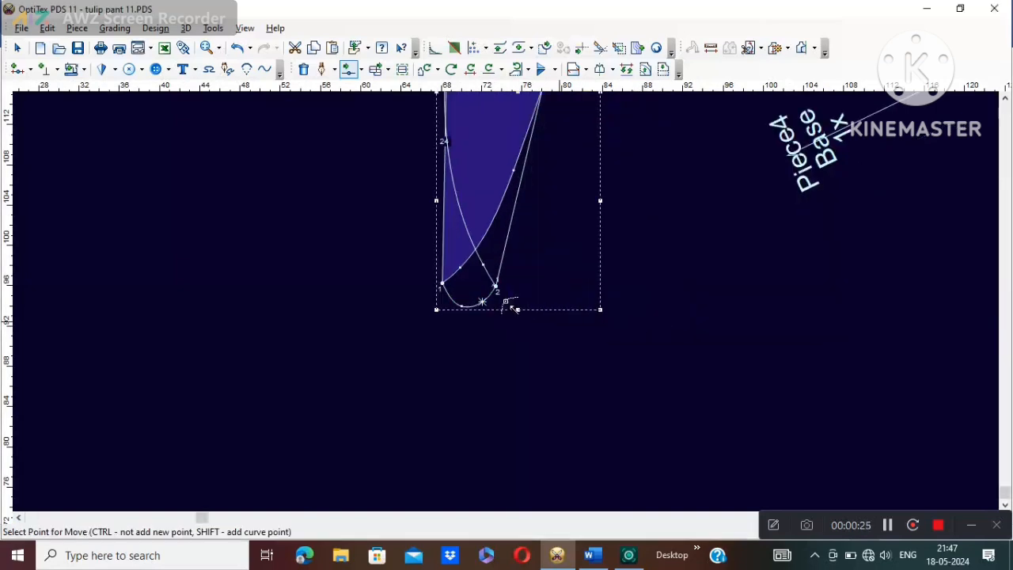
# - Try to round the left side of the hem by moving a new point near point 1 by -1/4 horizontally and -1/8 vertically
pyautogui.scroll(2, 506, 301)
pyautogui.click(428, 296)
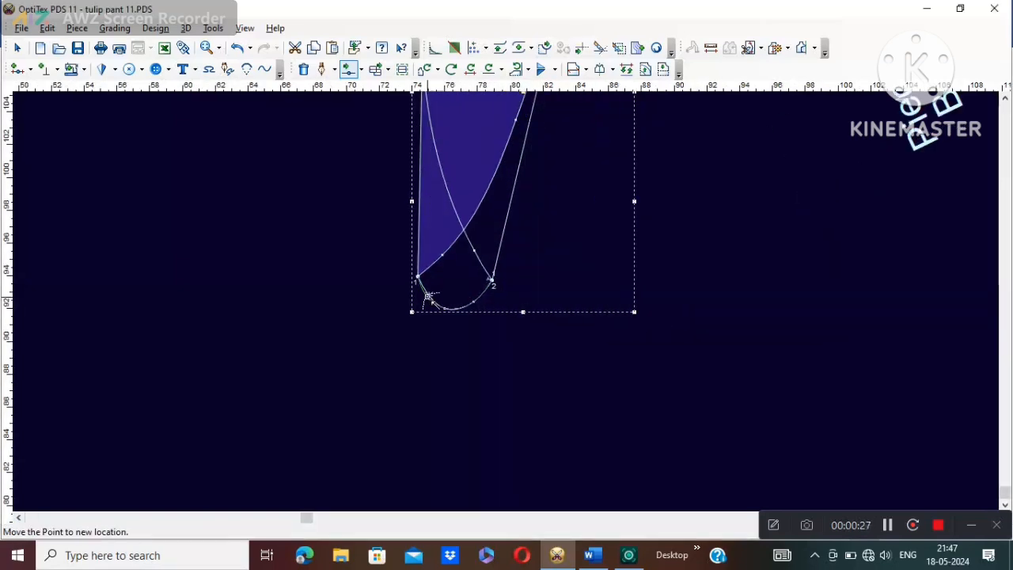
pyautogui.click(426, 297)
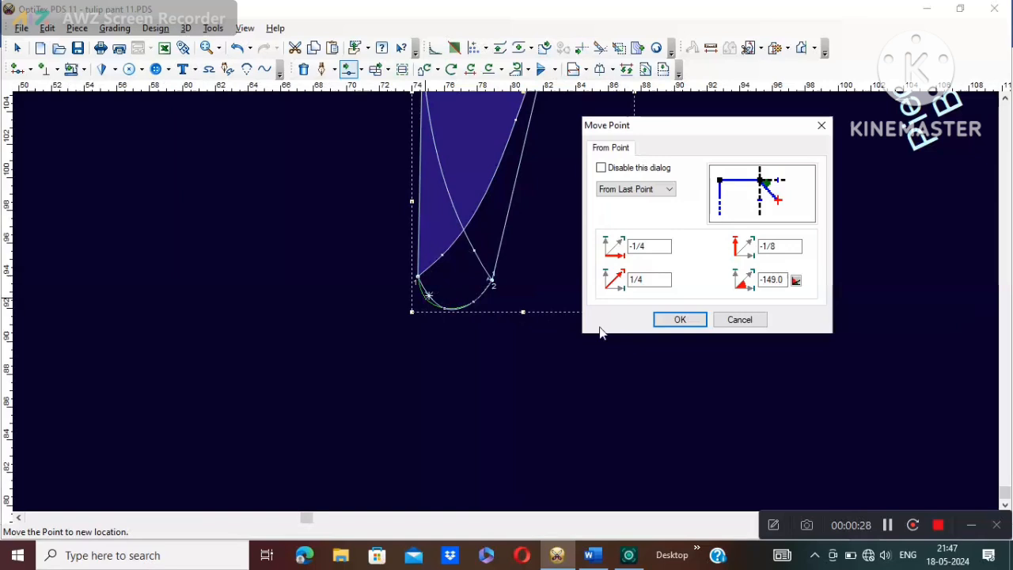
pyautogui.click(658, 319)
pyautogui.scroll(2, 509, 301)
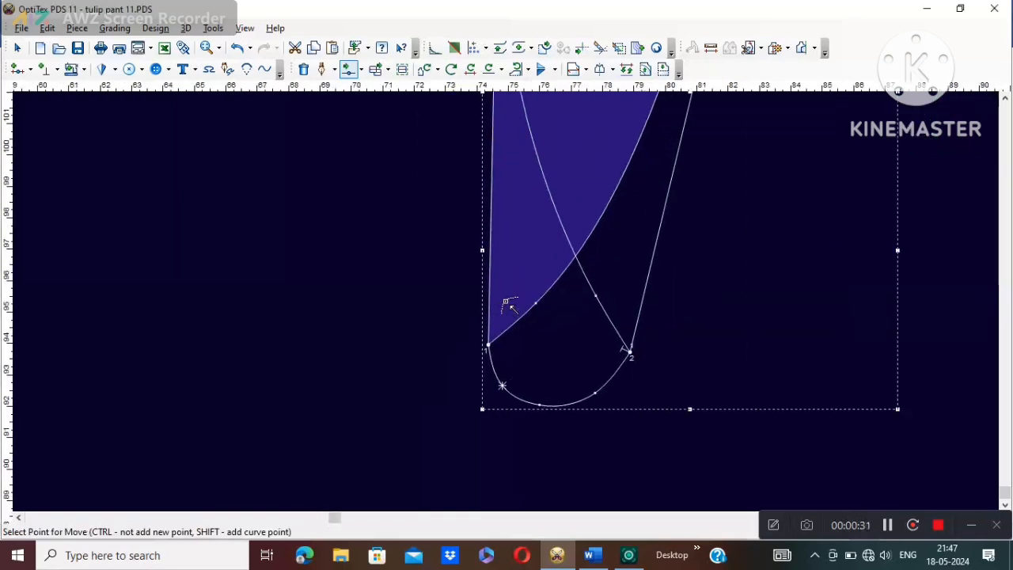
pyautogui.scroll(-3, 512, 308)
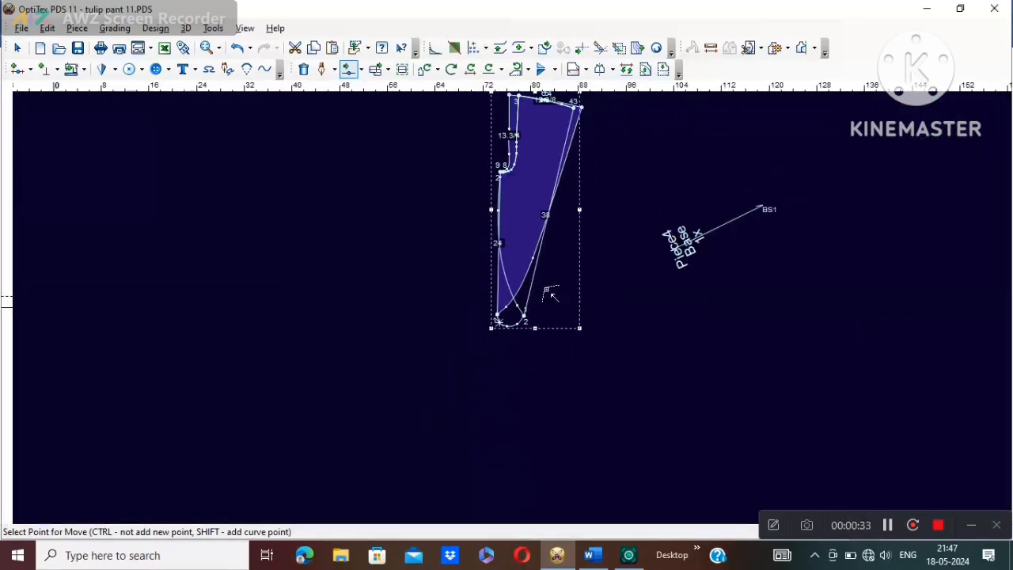
pyautogui.rightClick(661, 174)
pyautogui.click(686, 184)
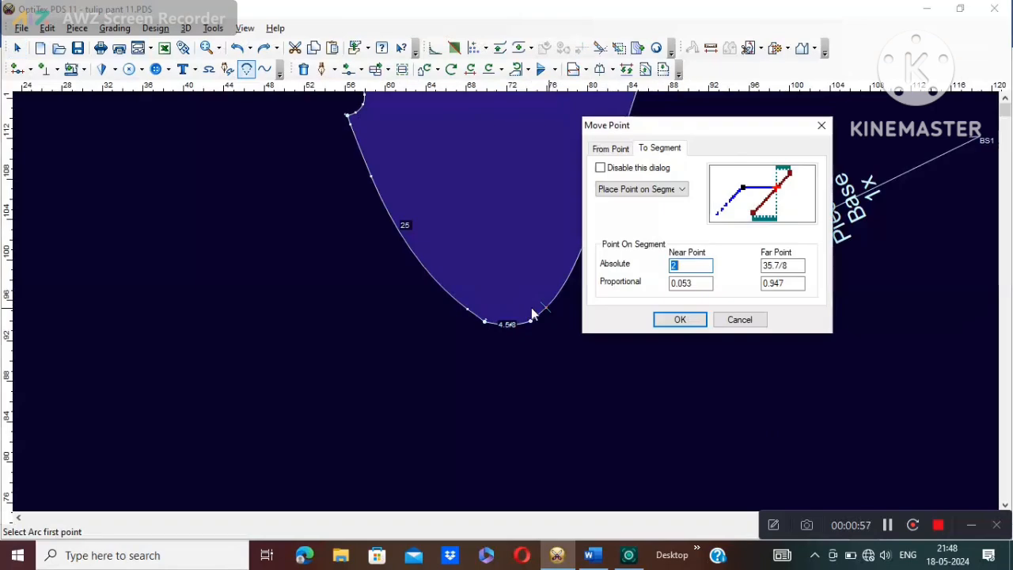
# - Round the hem with a contour-changing arc from 2 along the right side line to 2.1/8 along the left, radius 5.3/8 and distance 1.5/8
pyautogui.click(679, 319)
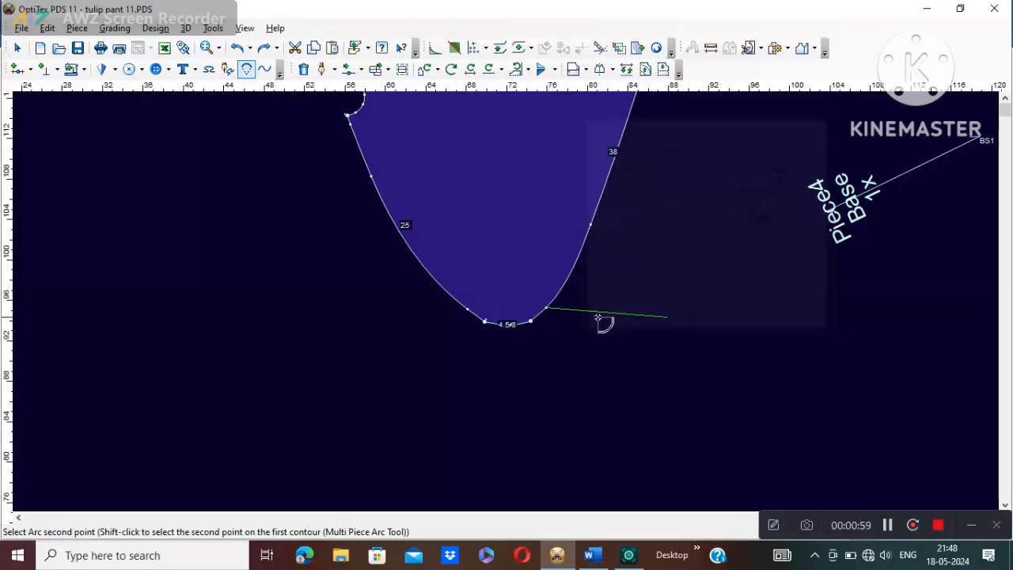
pyautogui.click(471, 314)
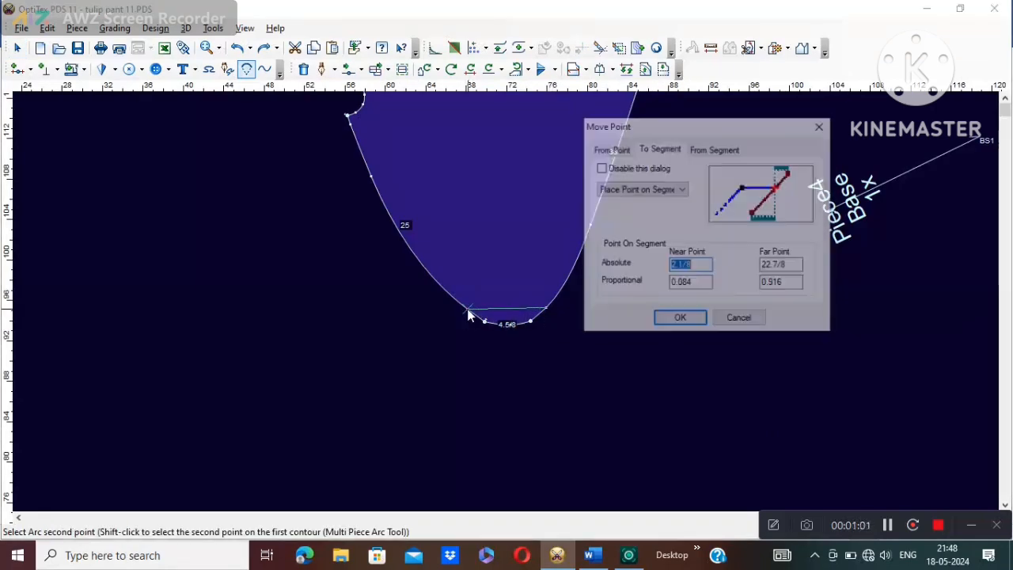
pyautogui.click(675, 321)
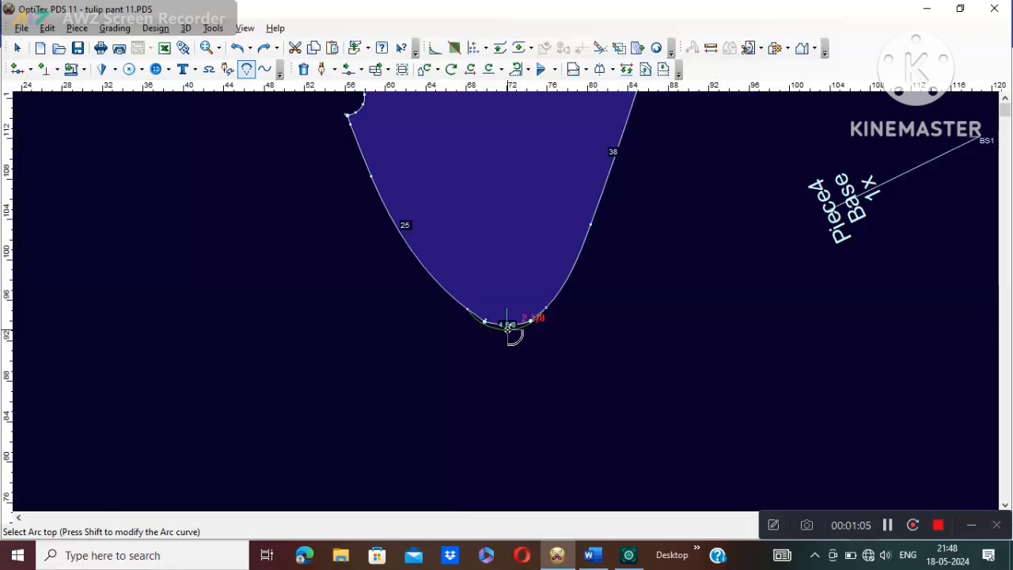
pyautogui.click(508, 329)
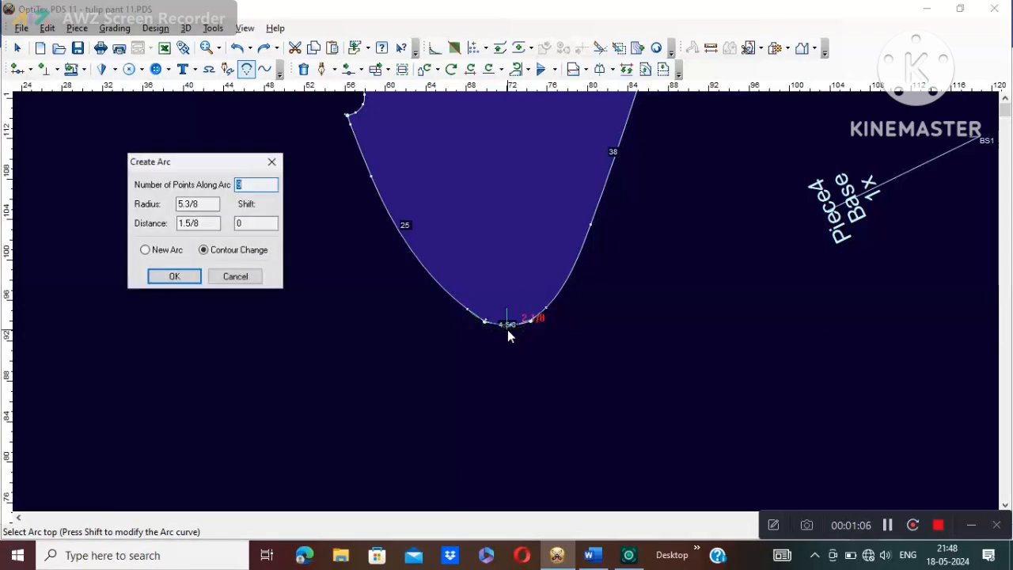
pyautogui.click(167, 279)
pyautogui.scroll(-3, 525, 249)
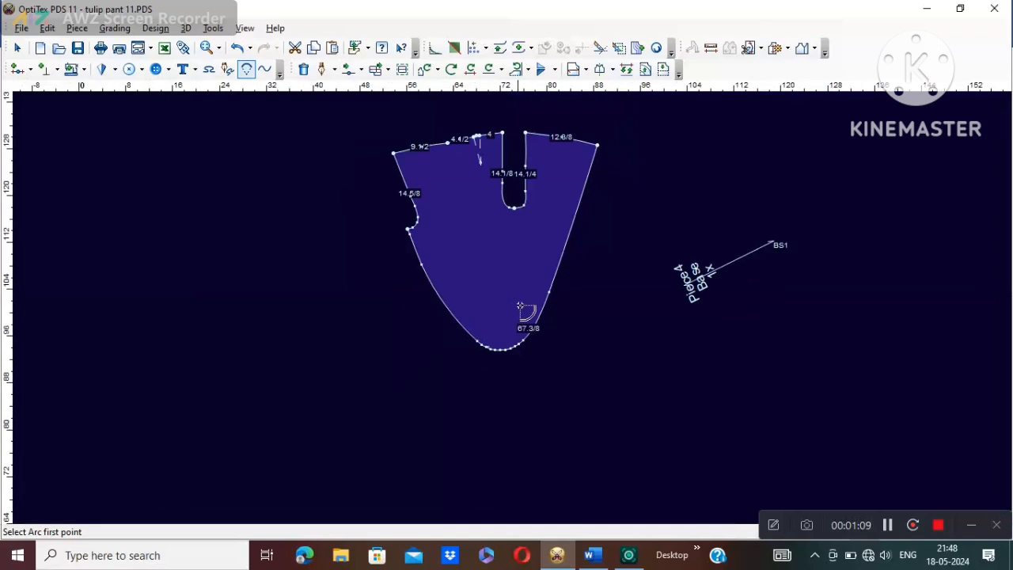
pyautogui.rightClick(640, 209)
pyautogui.click(679, 214)
# - Straighten the left side line by moving its curve point below the crotch 1.5/8 horizontally and -1.1/2 vertically
pyautogui.scroll(2, 507, 308)
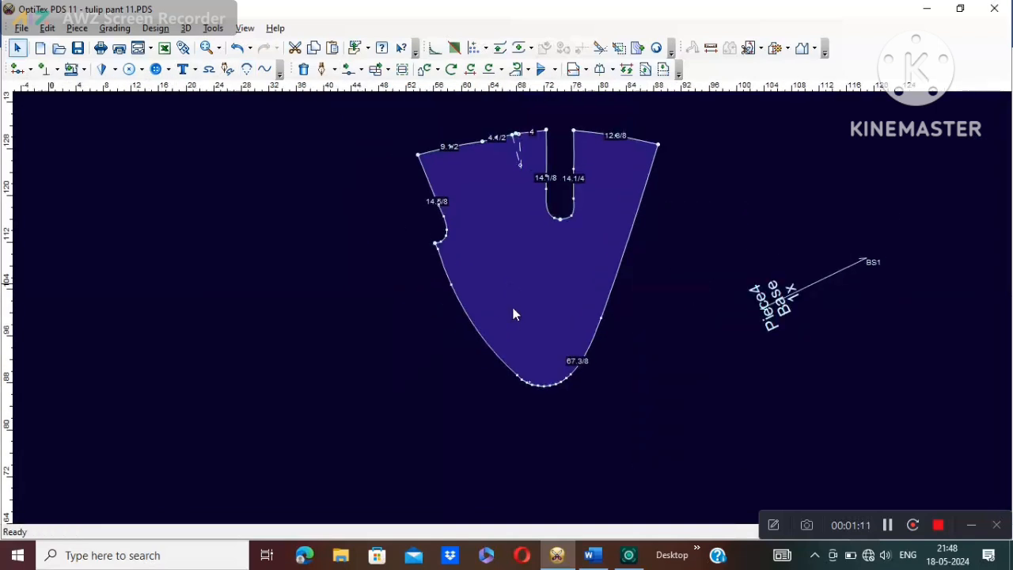
pyautogui.press('m')
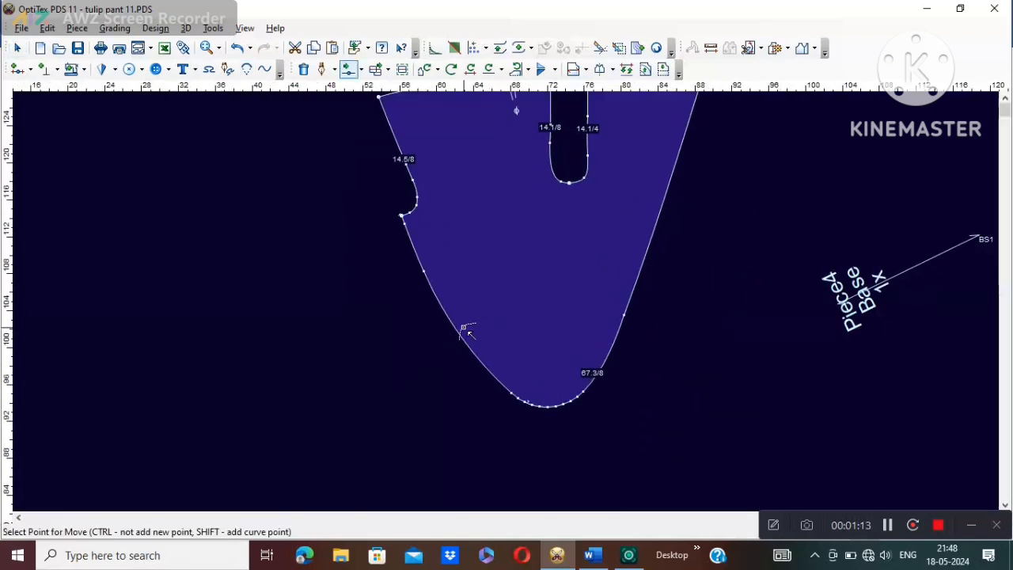
pyautogui.click(425, 276)
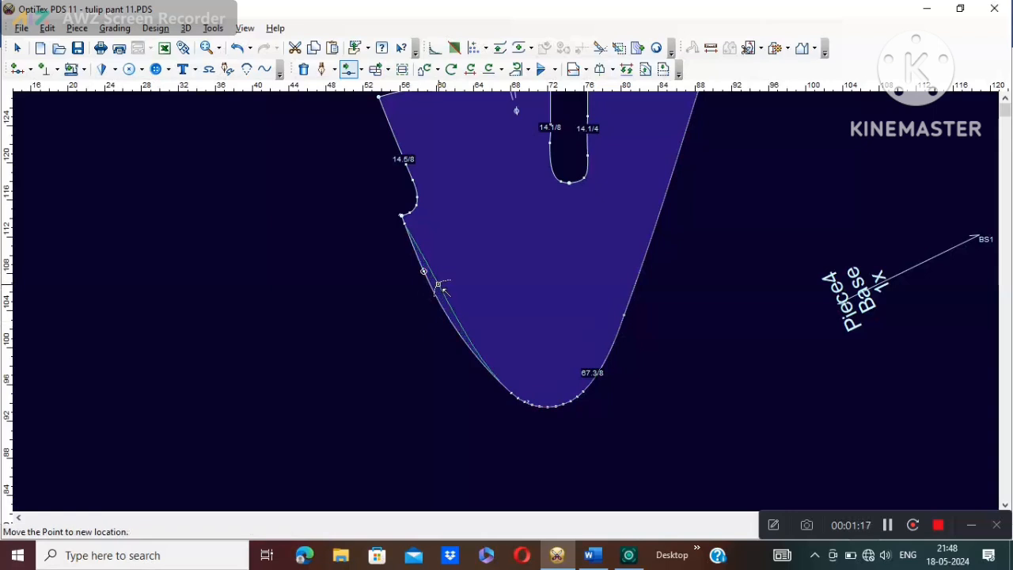
pyautogui.click(439, 285)
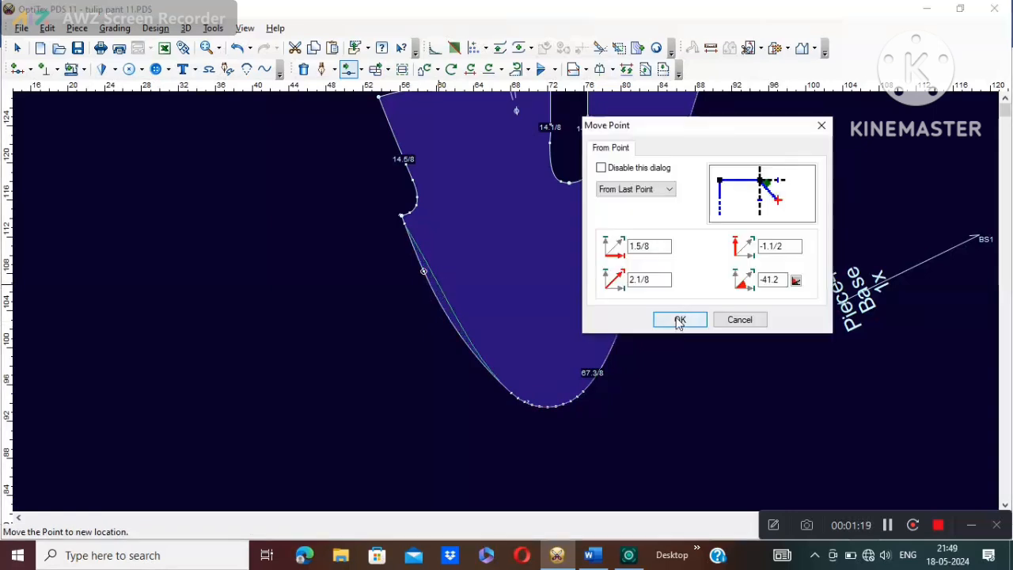
pyautogui.click(675, 319)
pyautogui.rightClick(717, 207)
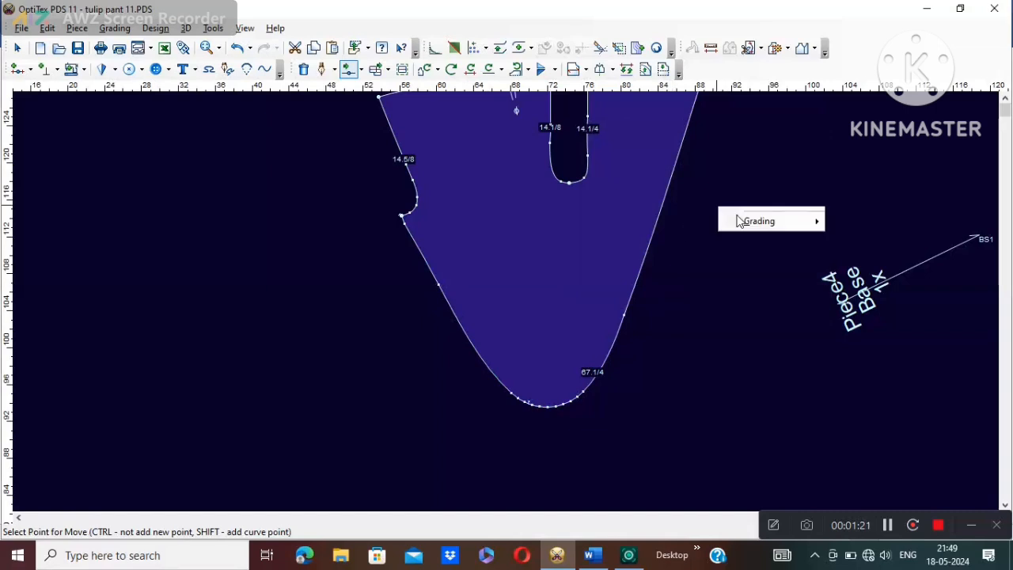
pyautogui.click(753, 216)
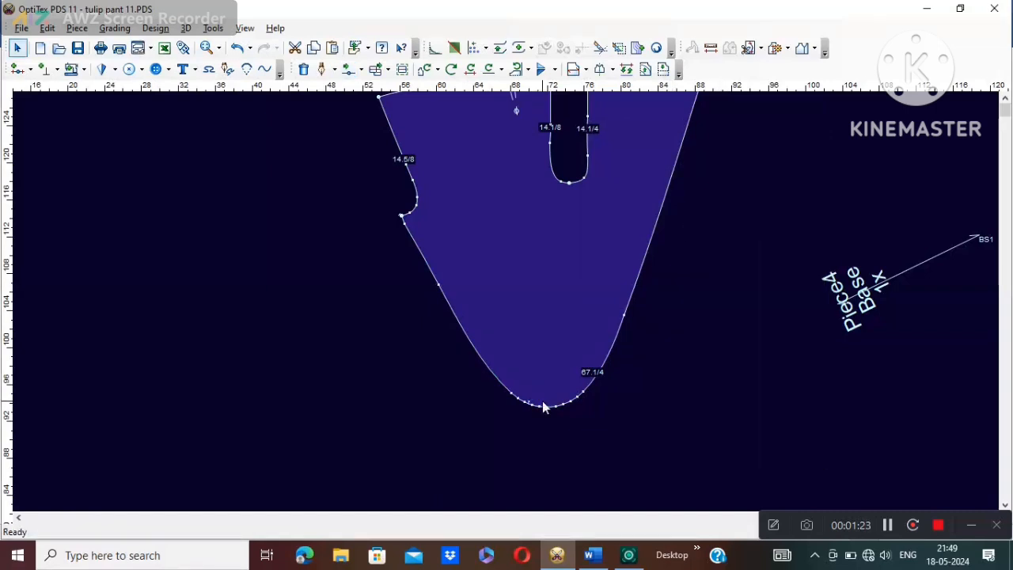
# - Remove the extra arc points along the rounded hem to smooth its curve
pyautogui.scroll(2, 542, 401)
pyautogui.moveTo(530, 311); pyautogui.dragTo(581, 286)
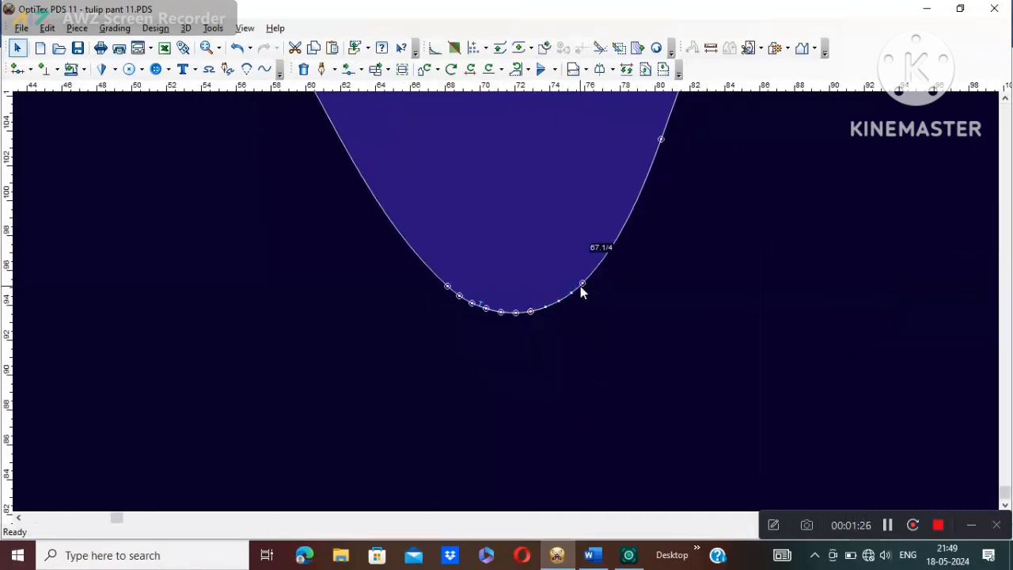
pyautogui.click(888, 525)
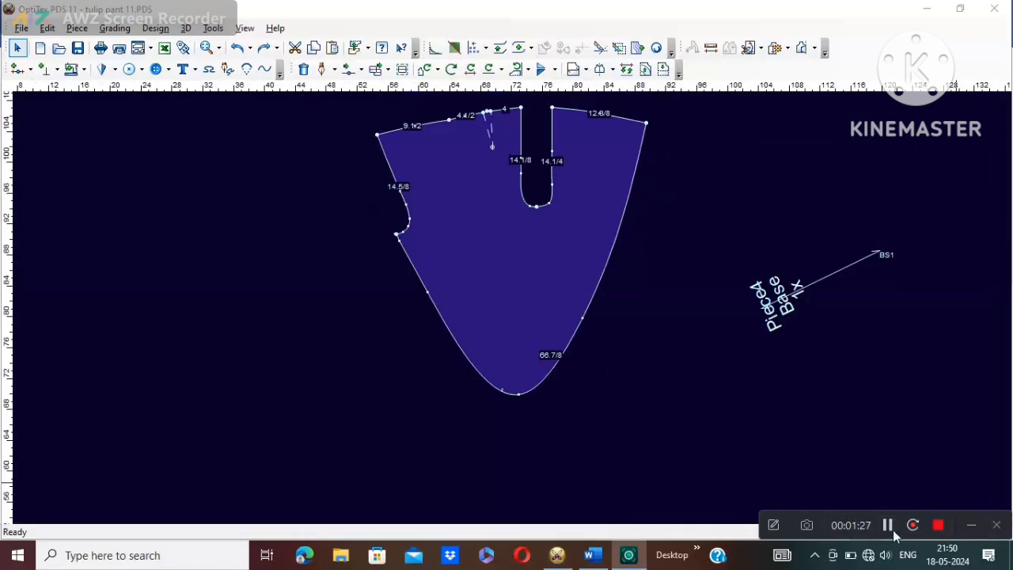
# - Draw a straight internal line from the waist point between the 9.1/2 and 4.1/2 segments down to the hem point just beside its lowest point
pyautogui.click(323, 70)
pyautogui.click(450, 118)
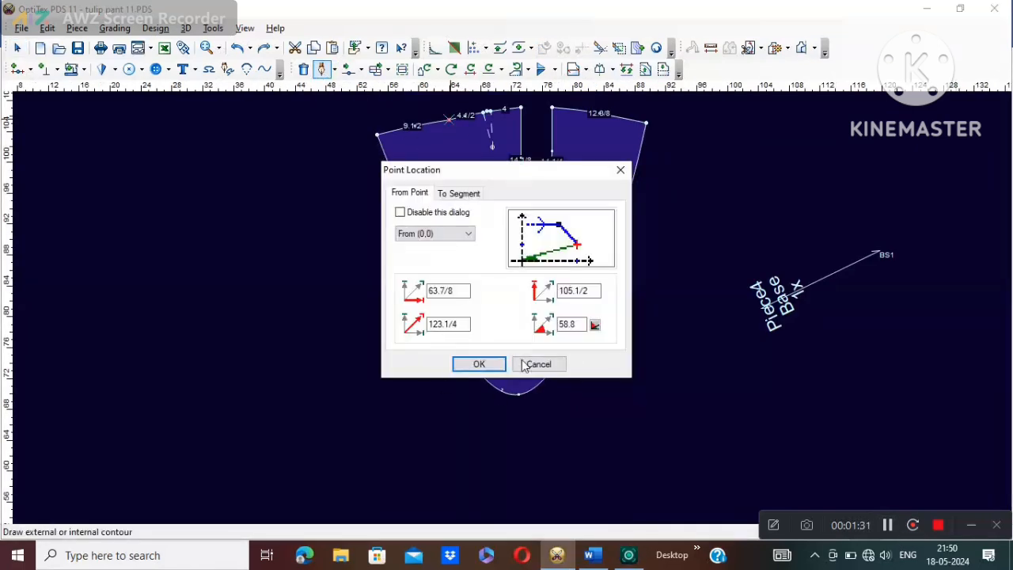
pyautogui.click(479, 364)
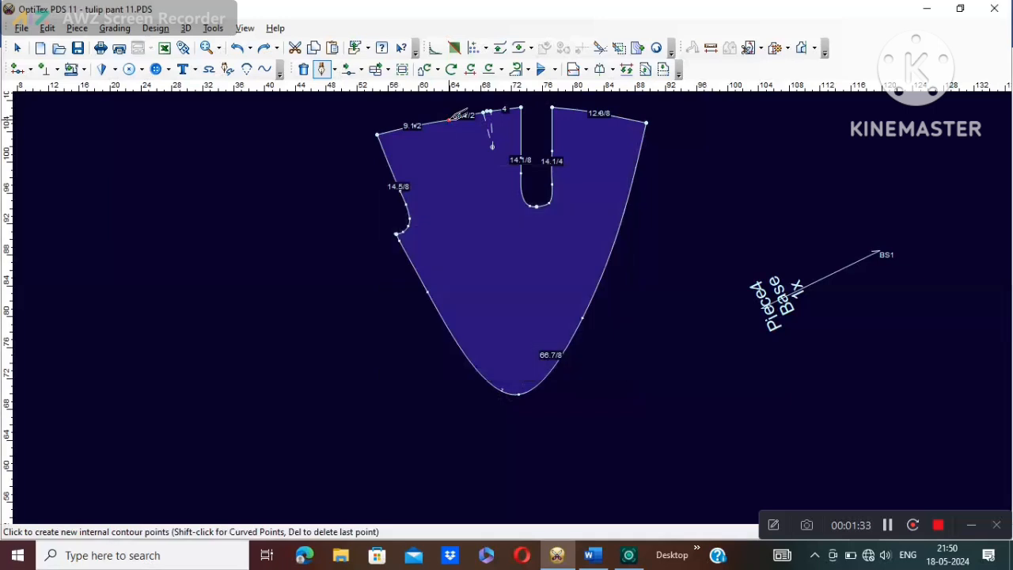
pyautogui.click(503, 389)
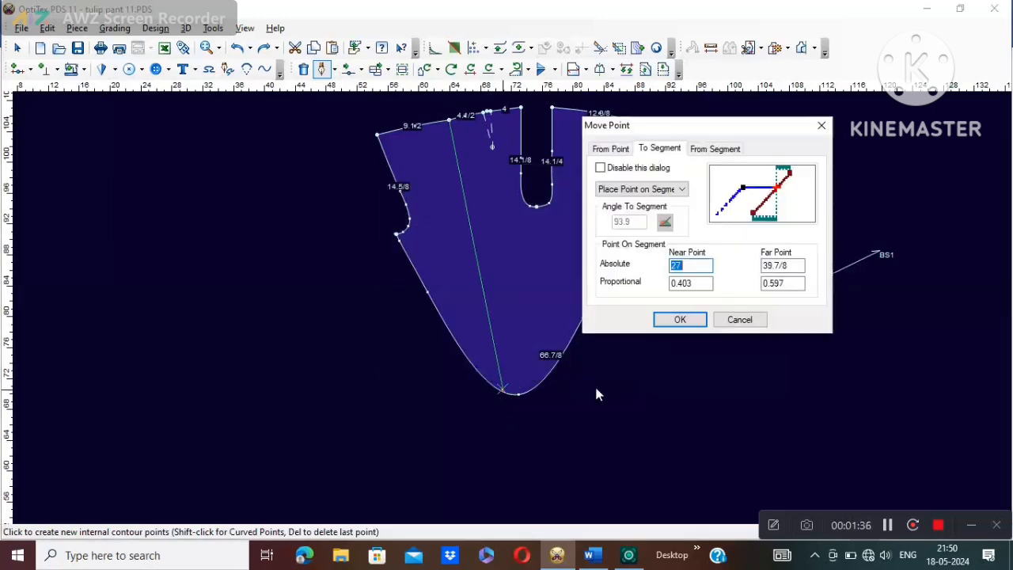
pyautogui.click(678, 320)
pyautogui.rightClick(503, 224)
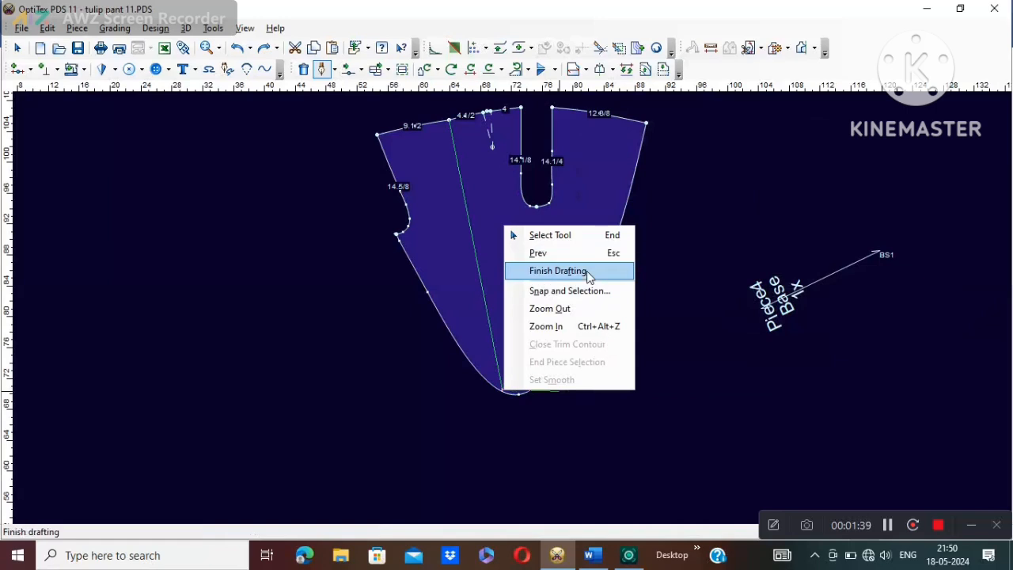
pyautogui.click(564, 270)
pyautogui.rightClick(686, 203)
pyautogui.click(699, 216)
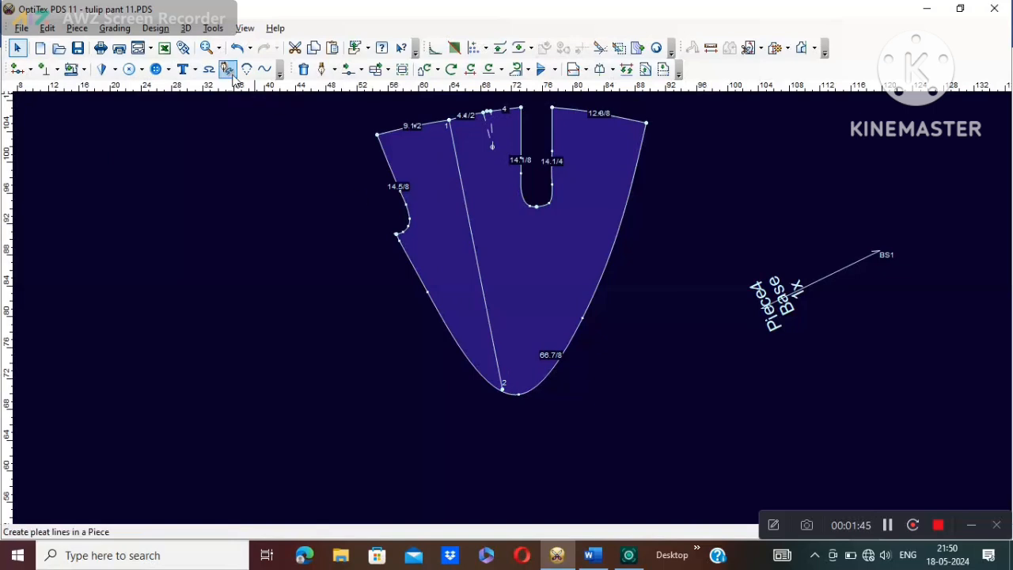
# - Draw a second internal line from the lowest point of the U-shaped crotch cutout down to the lowest hem point
pyautogui.click(321, 70)
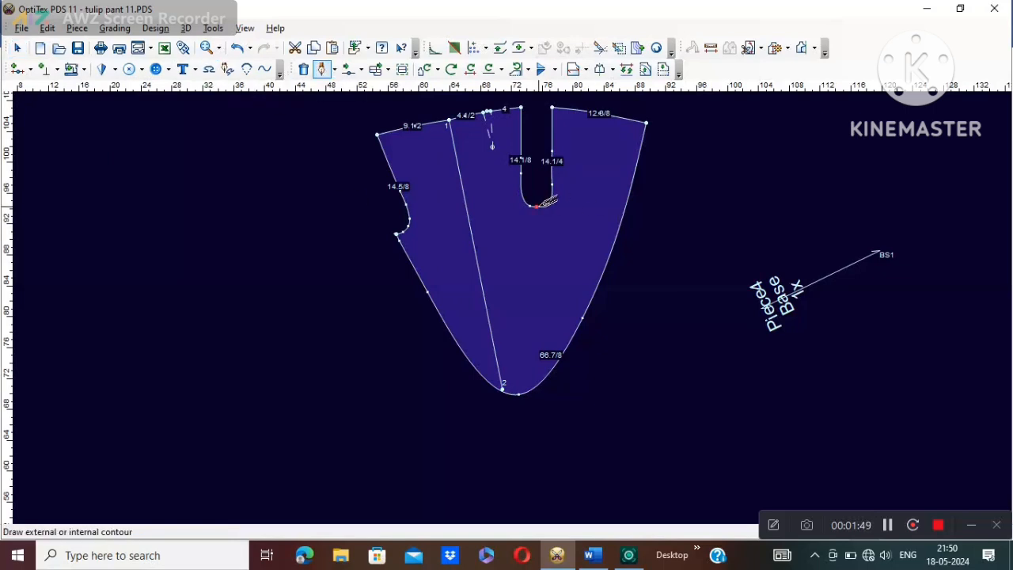
pyautogui.click(539, 205)
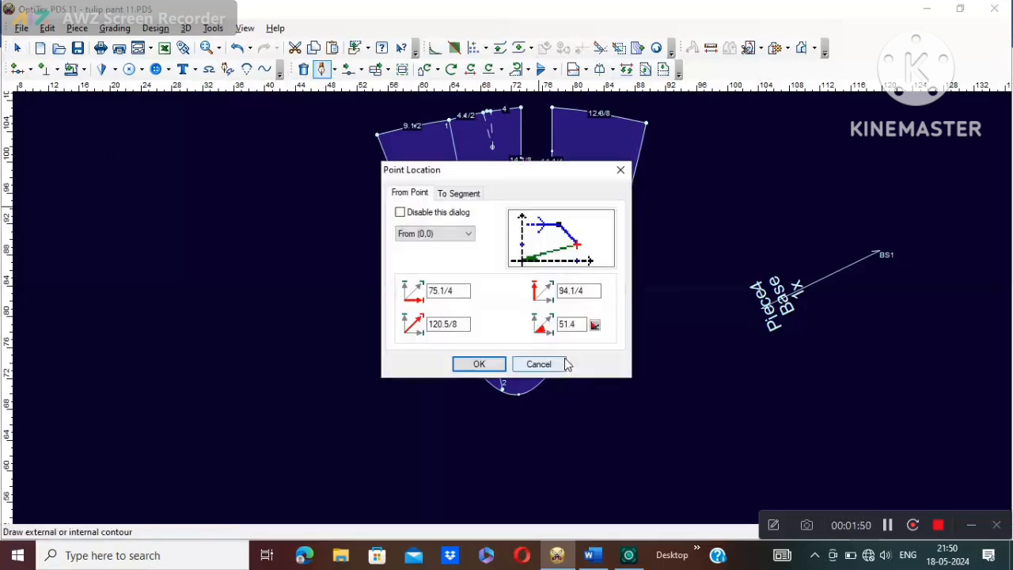
pyautogui.click(479, 364)
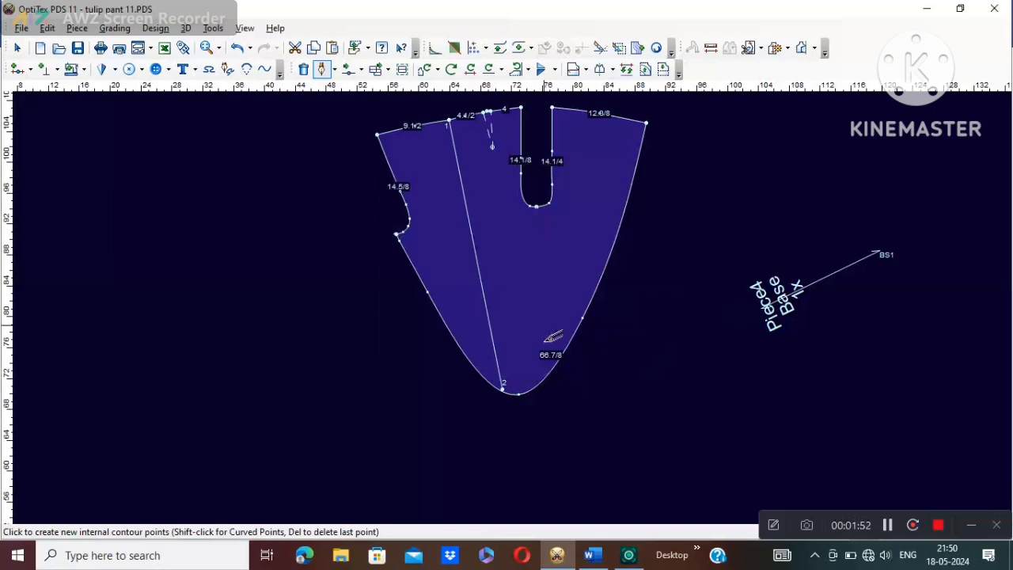
pyautogui.click(521, 394)
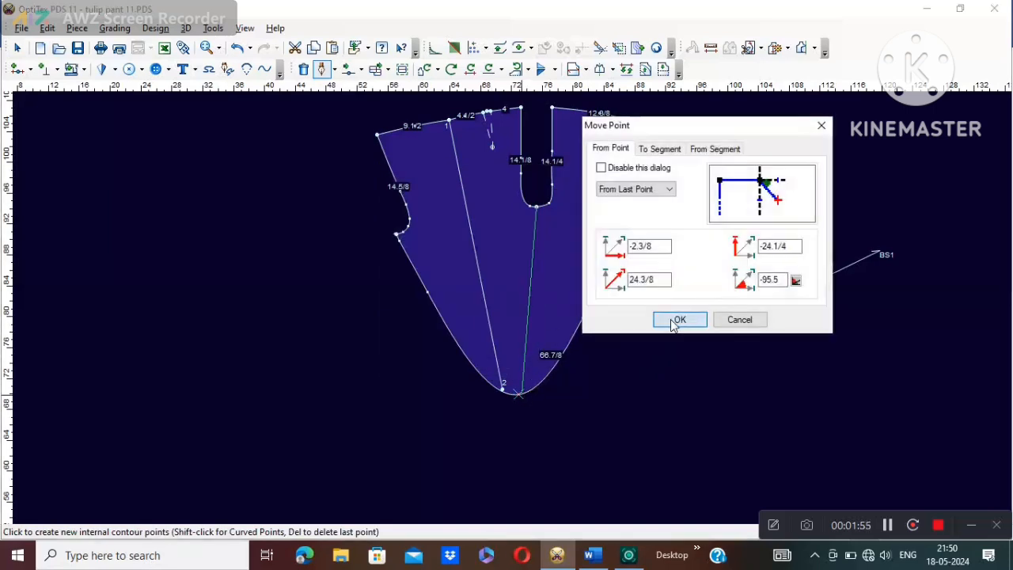
pyautogui.click(679, 320)
pyautogui.rightClick(521, 394)
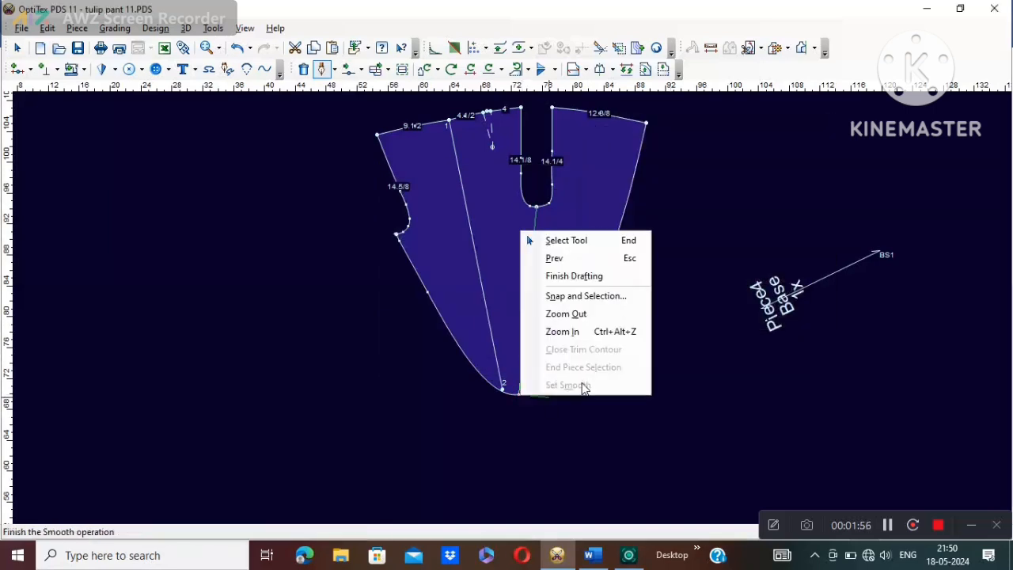
pyautogui.click(581, 280)
pyautogui.rightClick(686, 212)
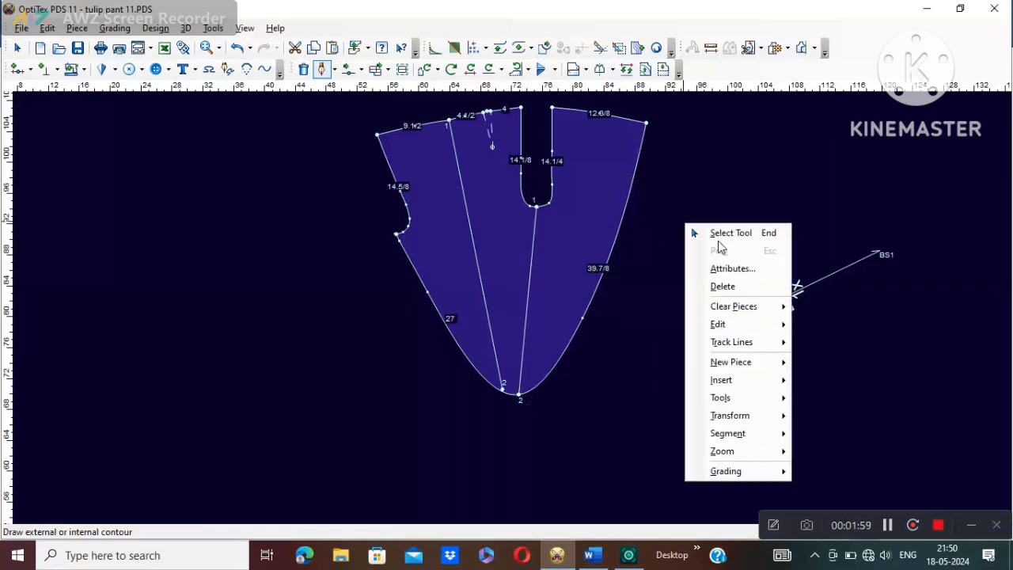
pyautogui.click(725, 229)
# - Try to lower the waist corner above the 14.1/4 crotch segment by moving it -.5 vertically
pyautogui.scroll(3, 488, 218)
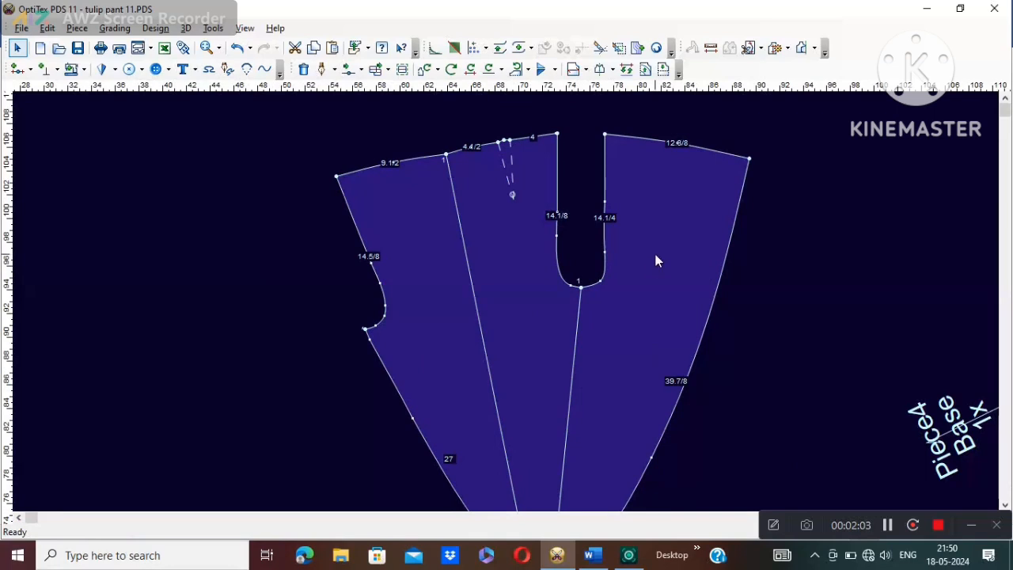
pyautogui.click(888, 524)
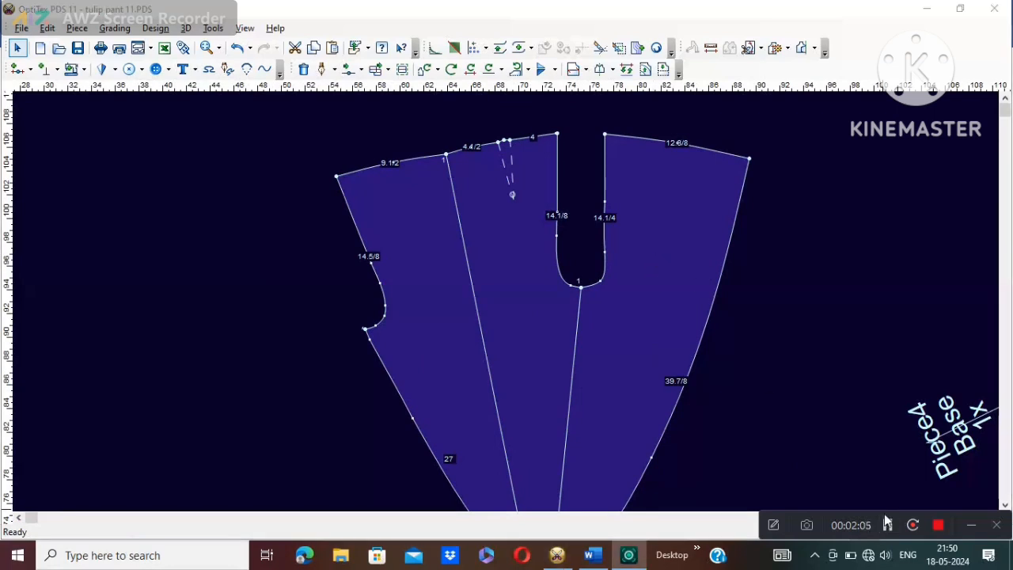
pyautogui.click(635, 163)
pyautogui.press('m')
pyautogui.moveTo(588, 123); pyautogui.dragTo(675, 174)
pyautogui.click(615, 137)
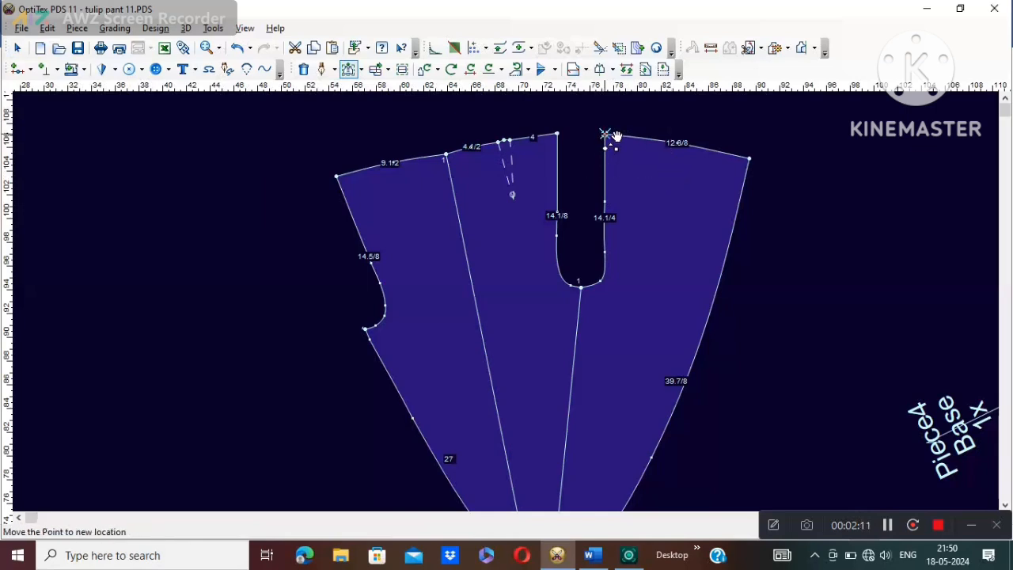
pyautogui.click(605, 134)
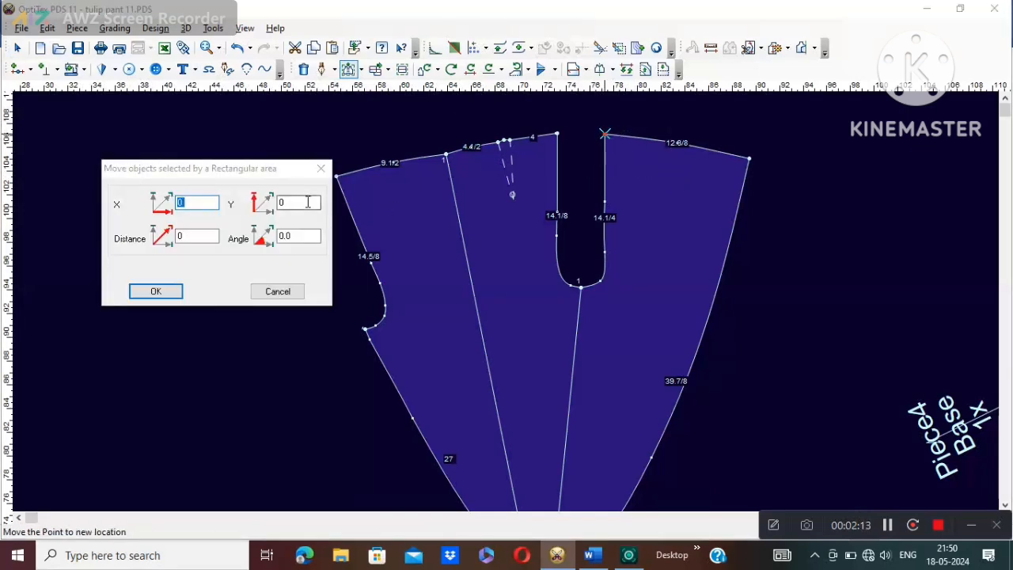
pyautogui.click(308, 203)
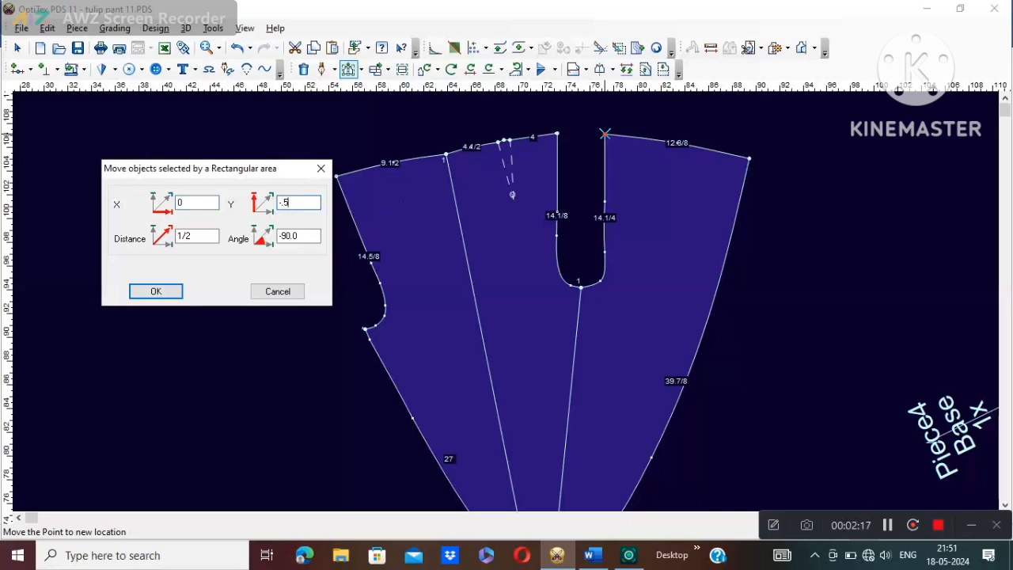
pyautogui.press('Return')
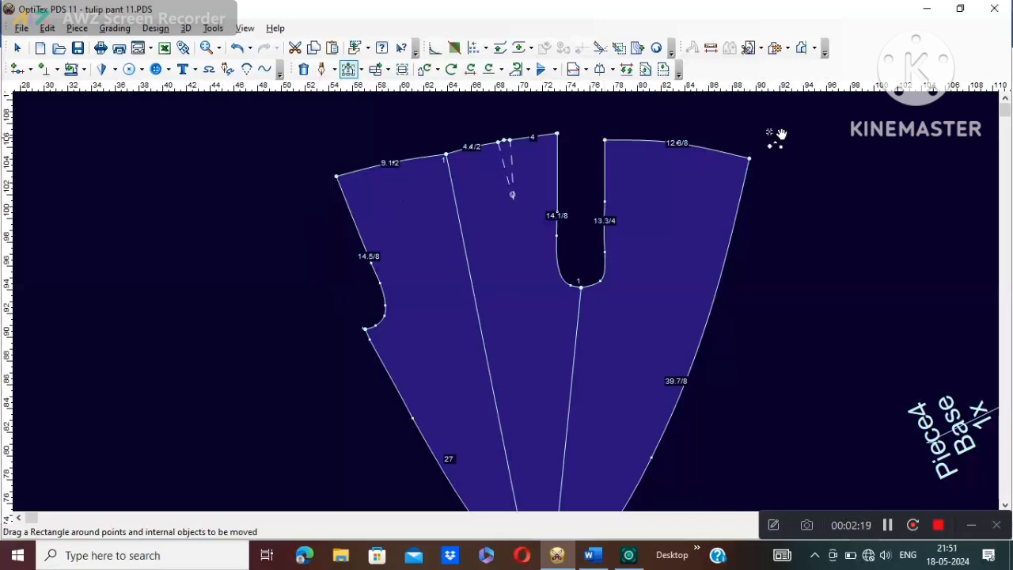
pyautogui.rightClick(823, 112)
pyautogui.click(863, 121)
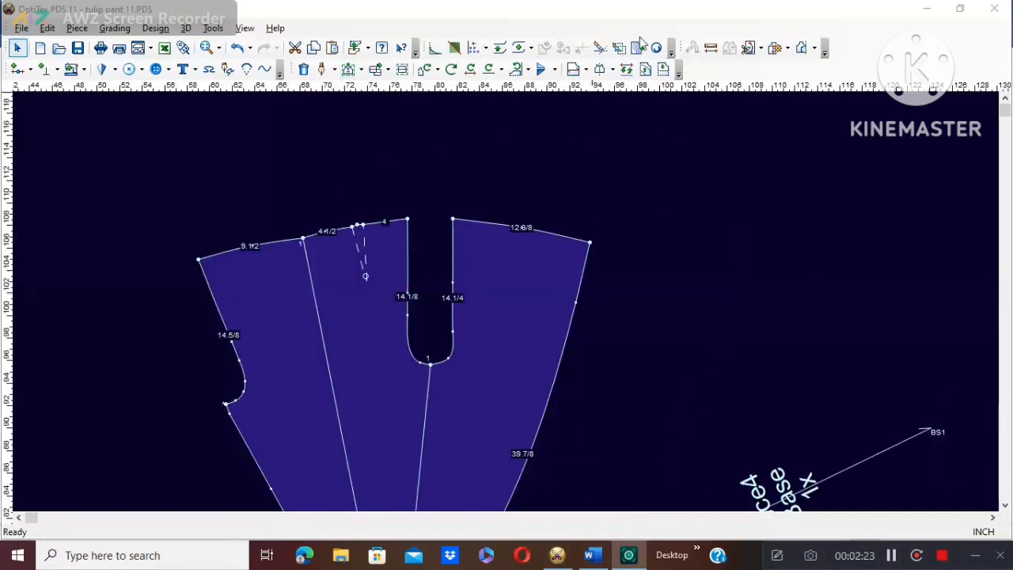
# - Create 4 internal contour lines between the two 5-inch side segments, from the cross line up to the 16.3/8 waist edge
pyautogui.click(638, 49)
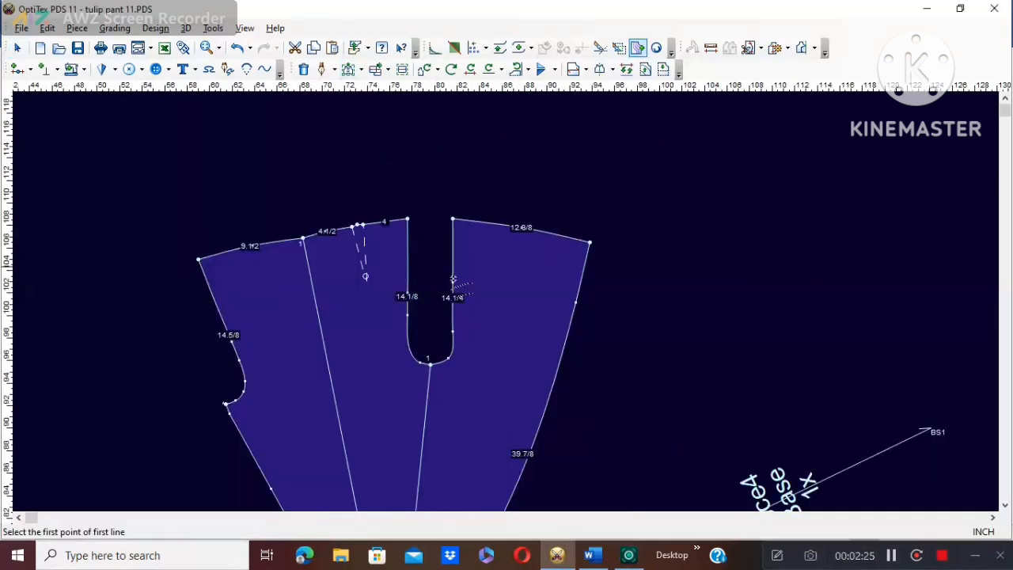
pyautogui.click(454, 283)
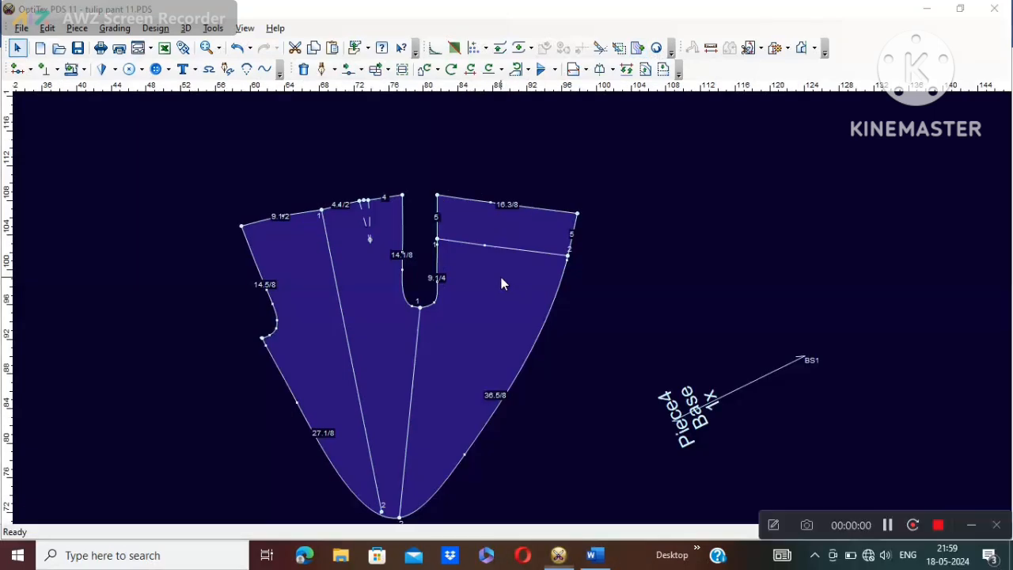
pyautogui.scroll(2, 502, 282)
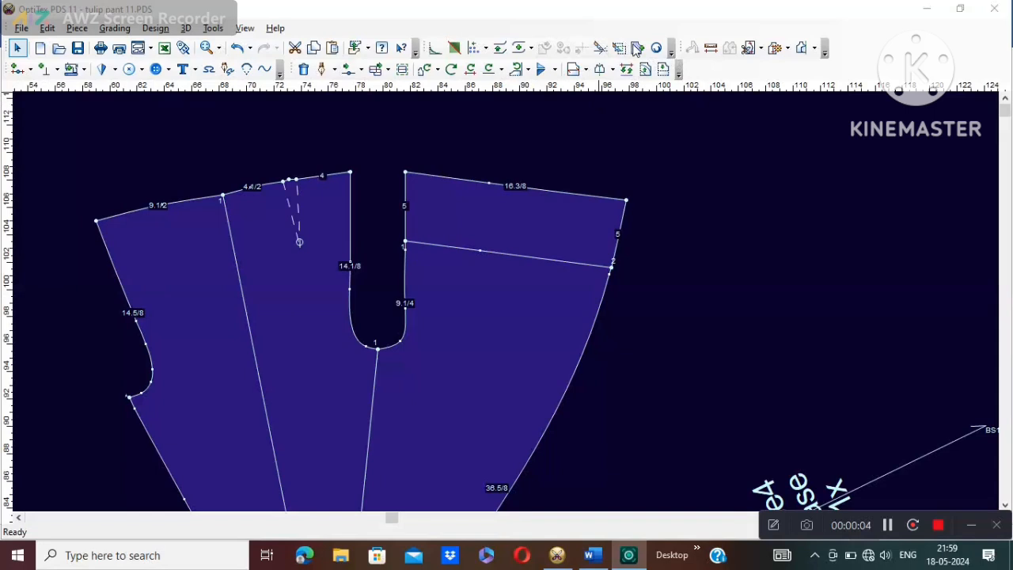
pyautogui.click(638, 50)
pyautogui.click(404, 241)
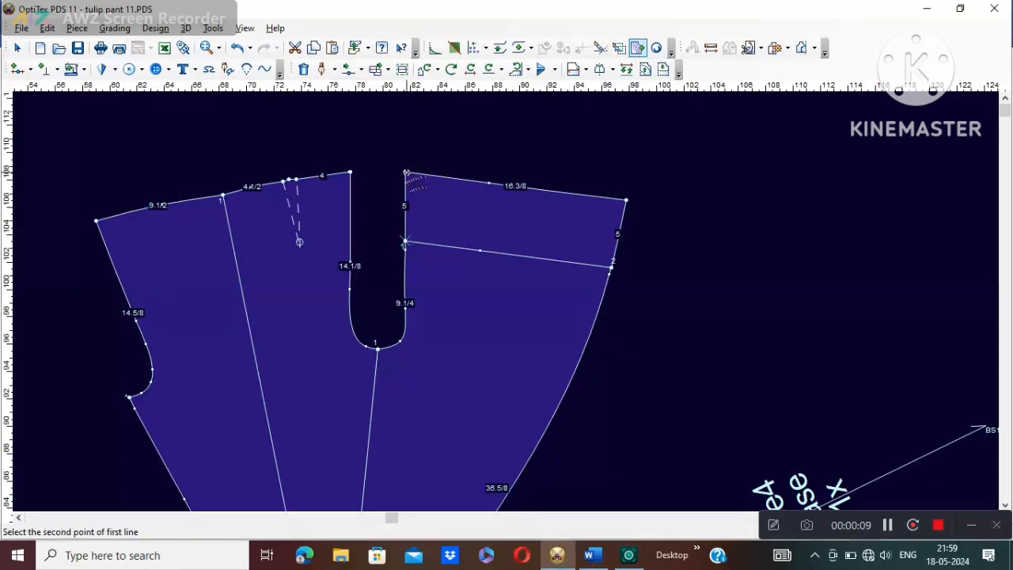
pyautogui.click(405, 172)
pyautogui.click(626, 200)
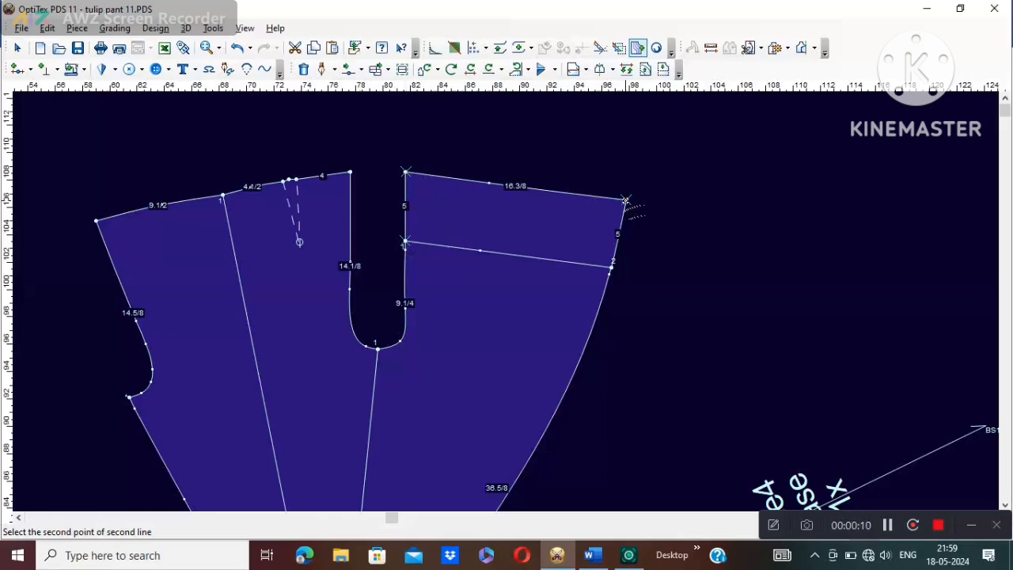
pyautogui.click(612, 270)
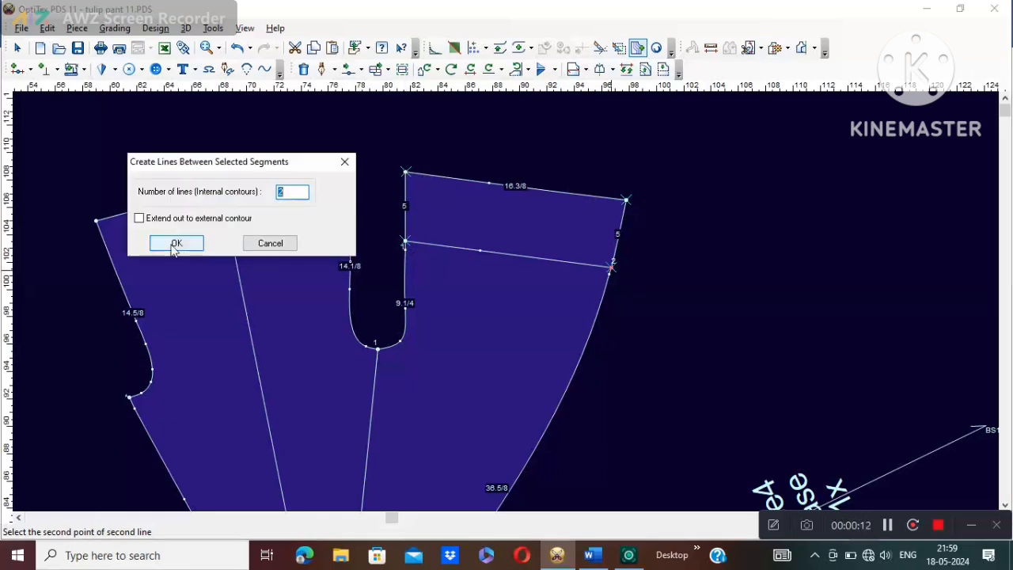
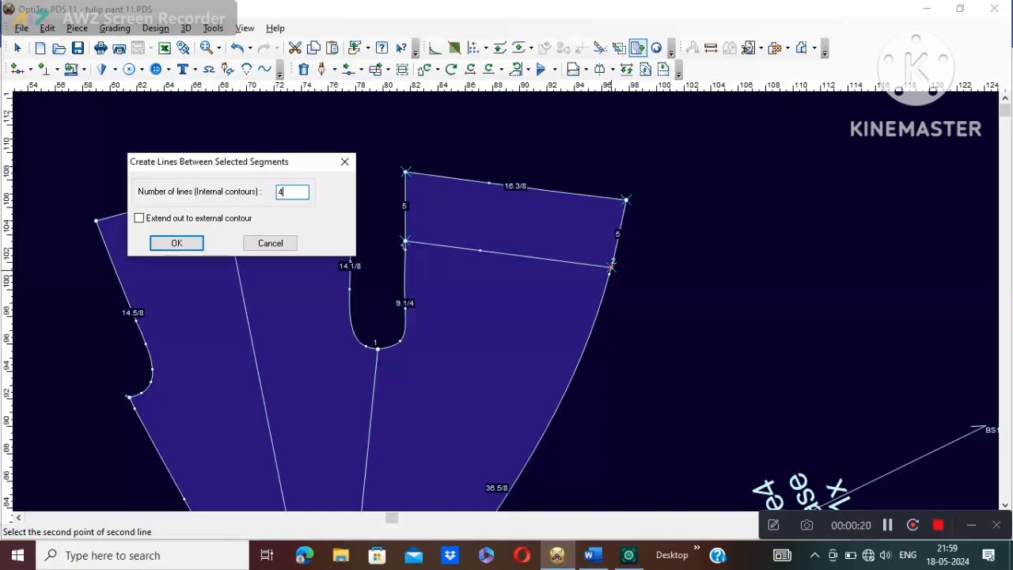
pyautogui.click(181, 243)
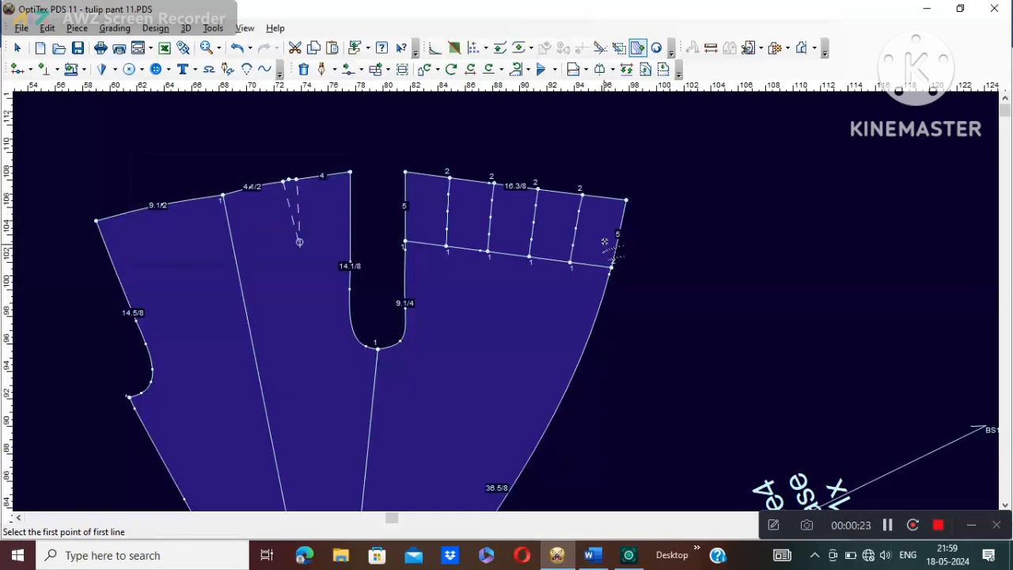
pyautogui.rightClick(682, 154)
pyautogui.click(707, 163)
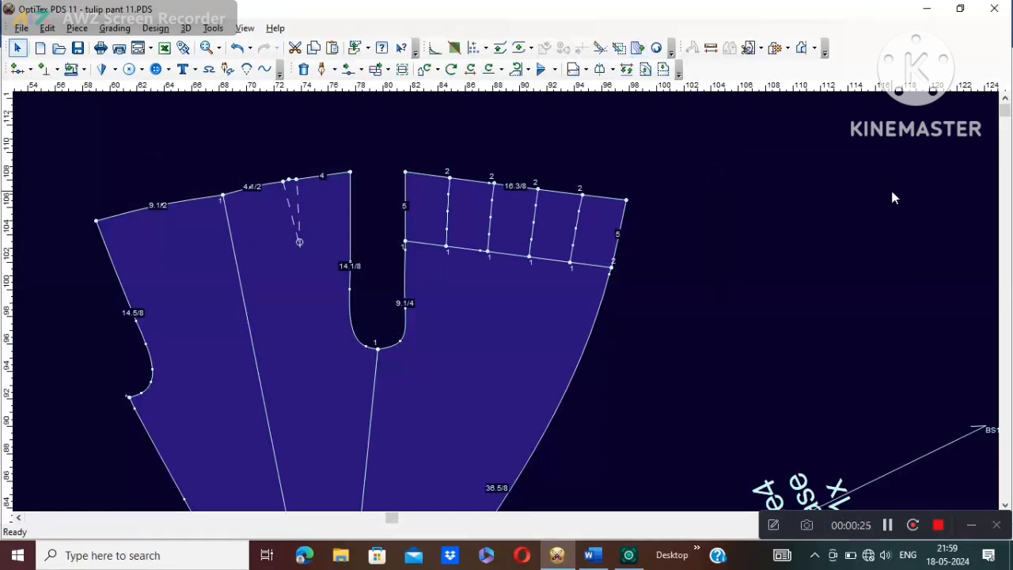
pyautogui.scroll(4, 507, 306)
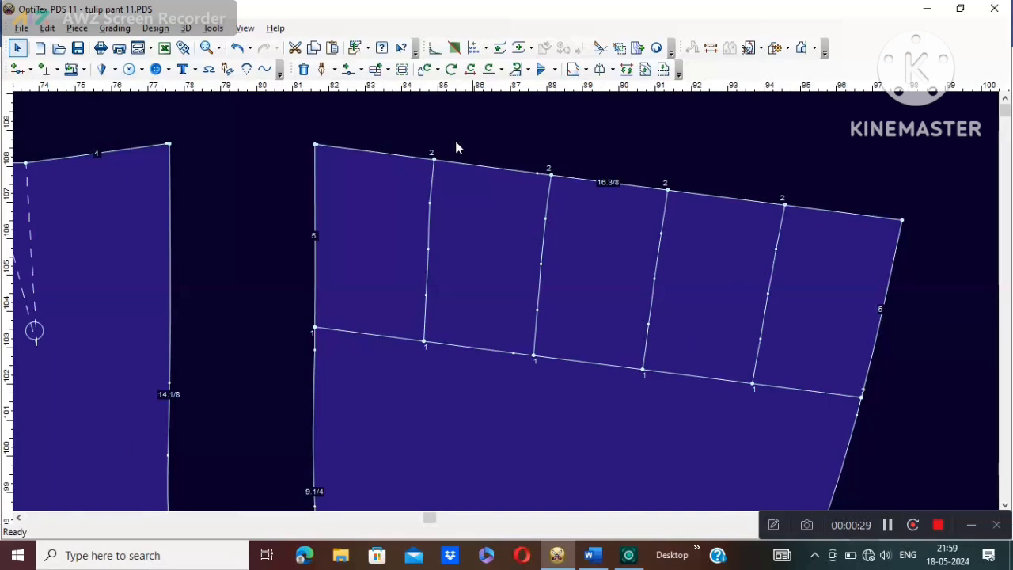
pyautogui.click(888, 529)
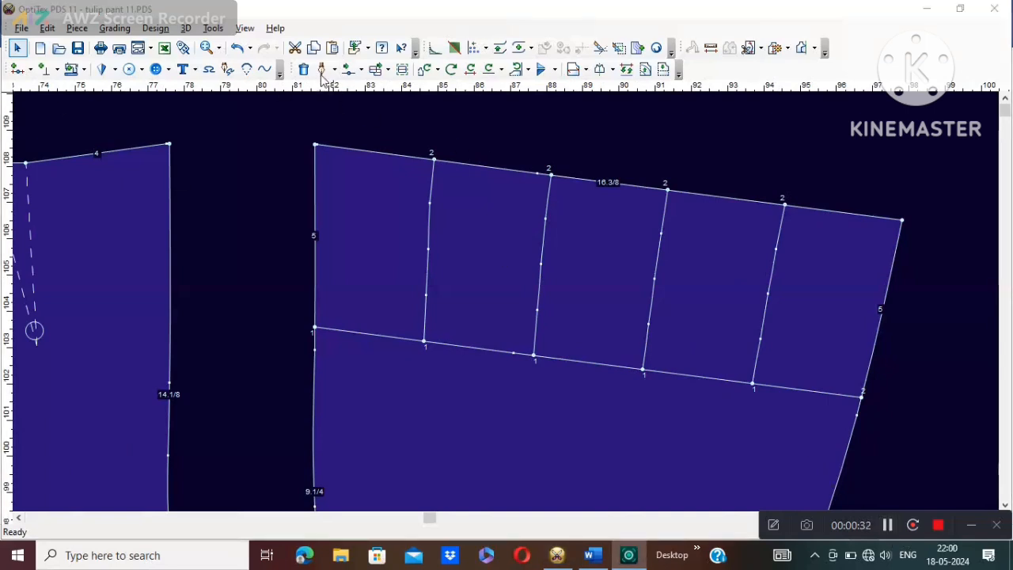
pyautogui.click(322, 70)
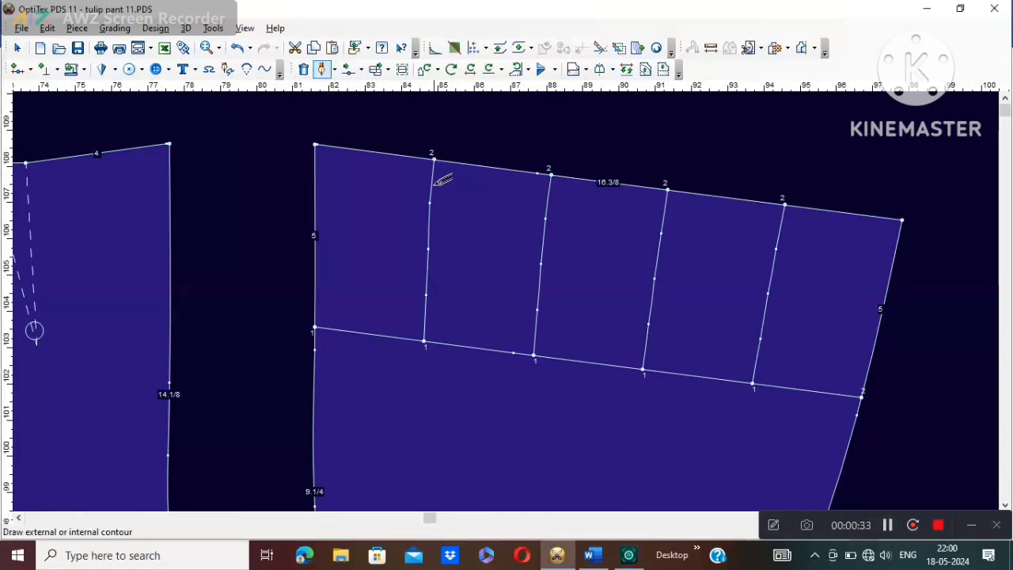
pyautogui.click(399, 153)
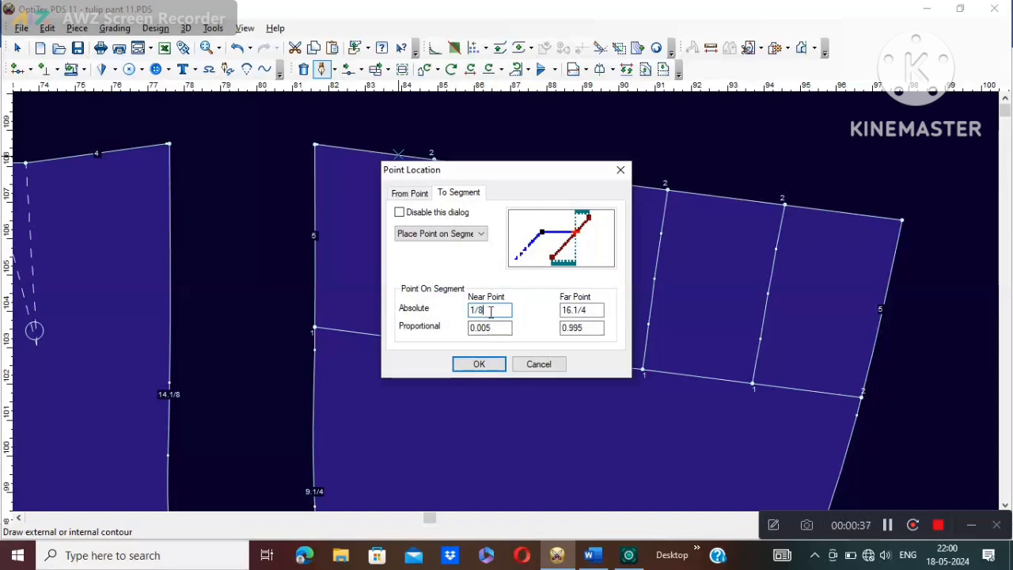
pyautogui.press('BackSpace')
pyautogui.write('1')
pyautogui.click(480, 364)
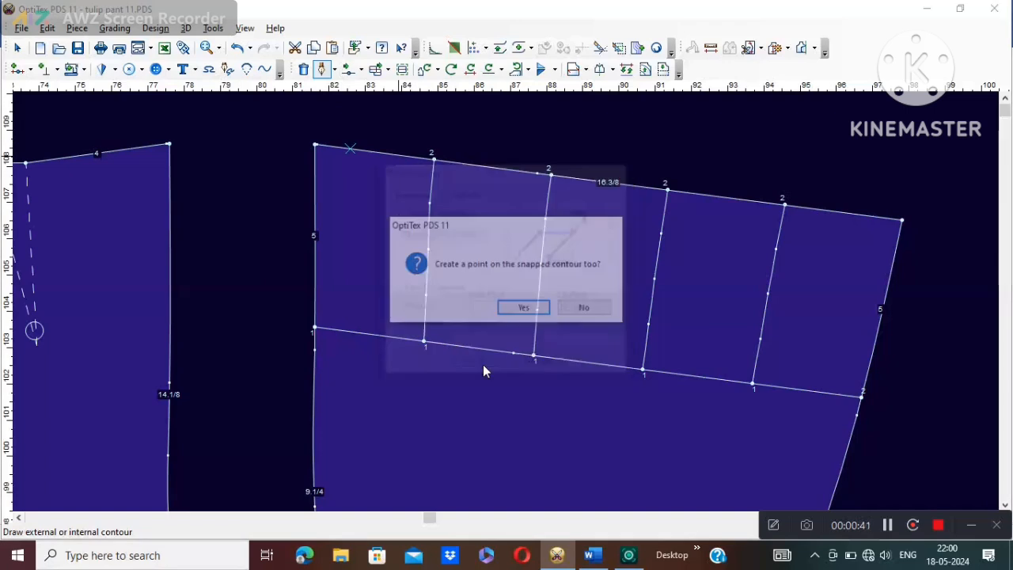
pyautogui.click(585, 310)
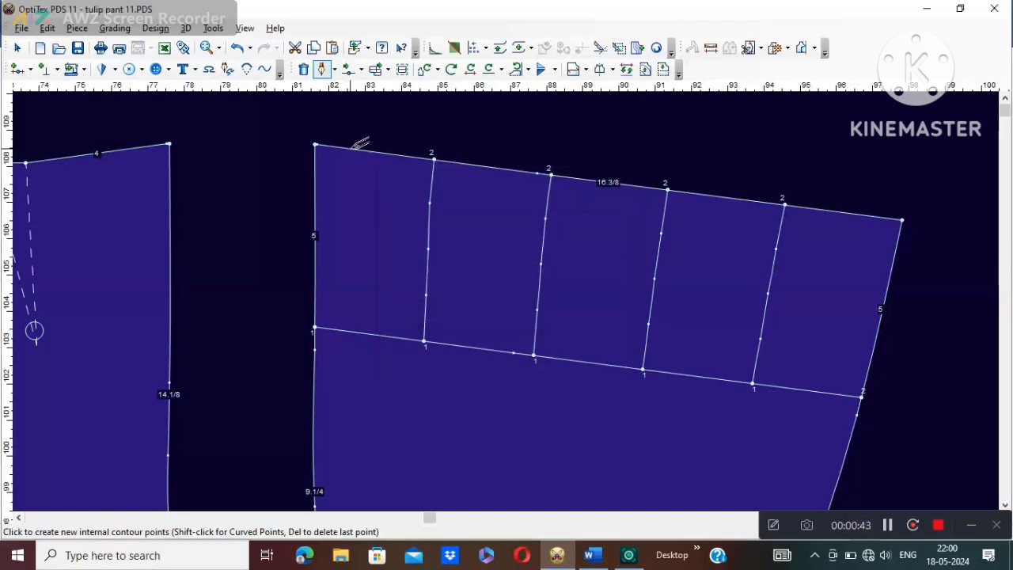
pyautogui.rightClick(335, 148)
pyautogui.click(389, 161)
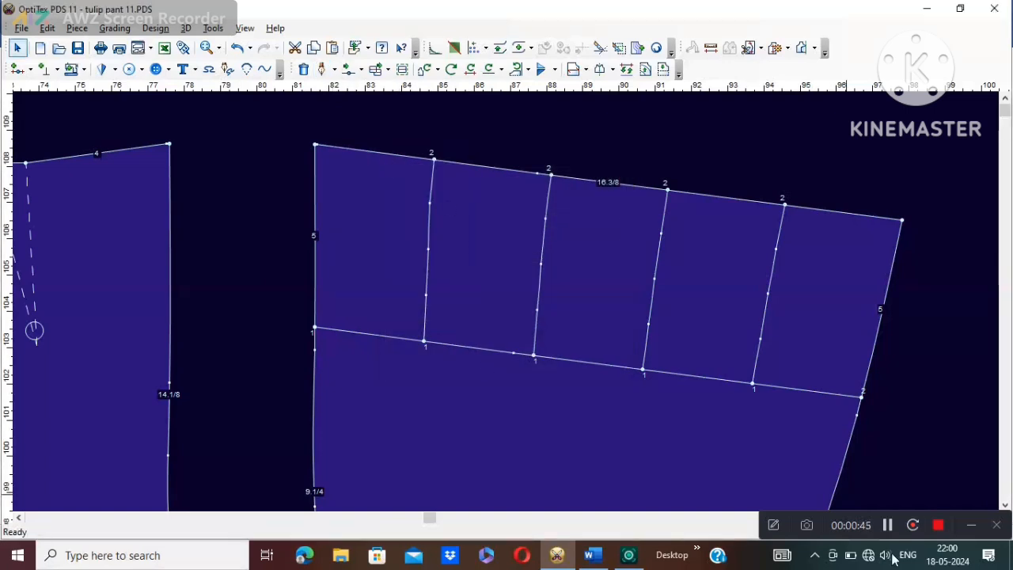
pyautogui.click(887, 525)
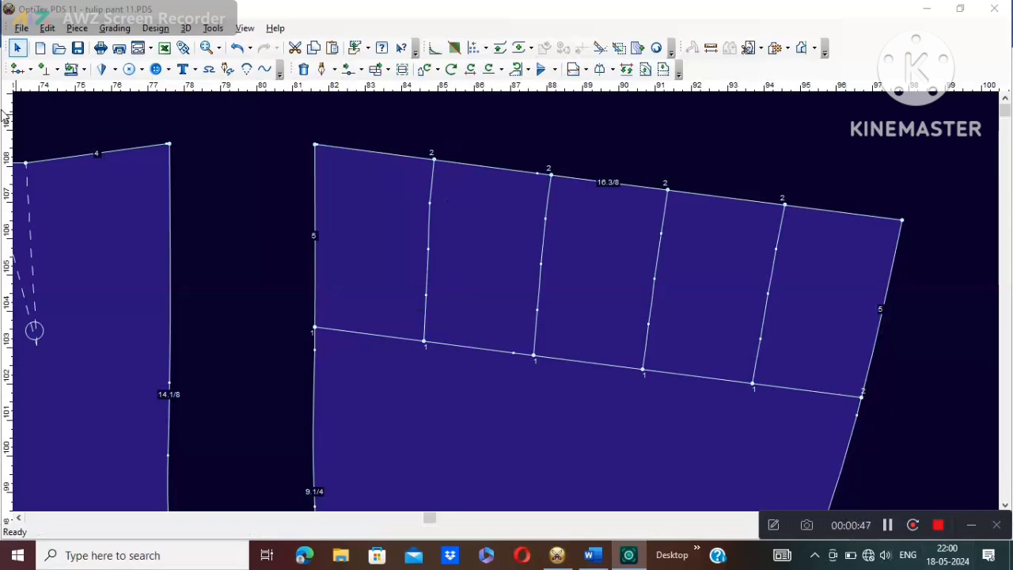
# - Add grade points on the 16.3/8 waist edge at the upper ends of the four internal division lines
pyautogui.click(17, 69)
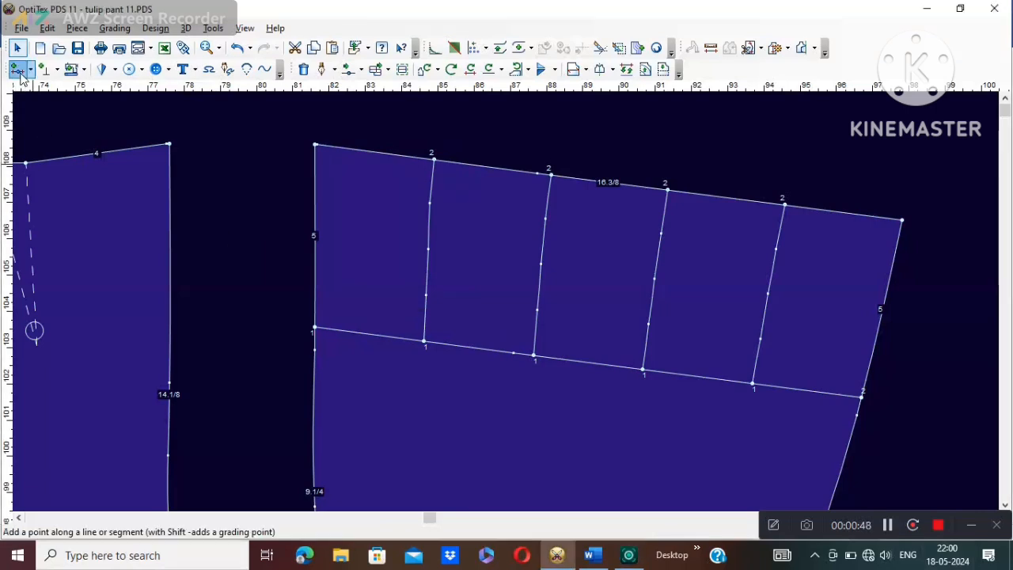
pyautogui.click(435, 159)
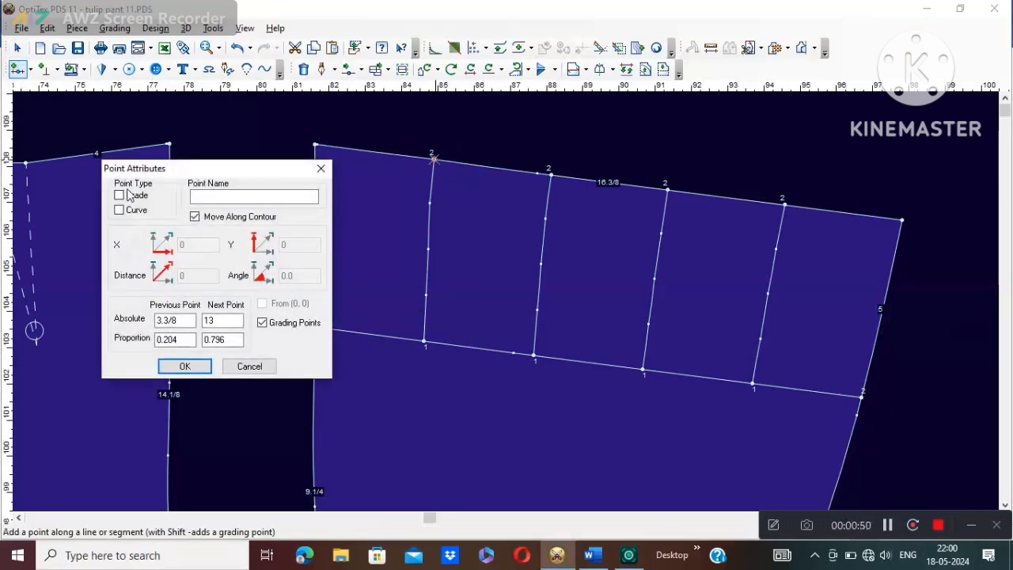
pyautogui.click(185, 366)
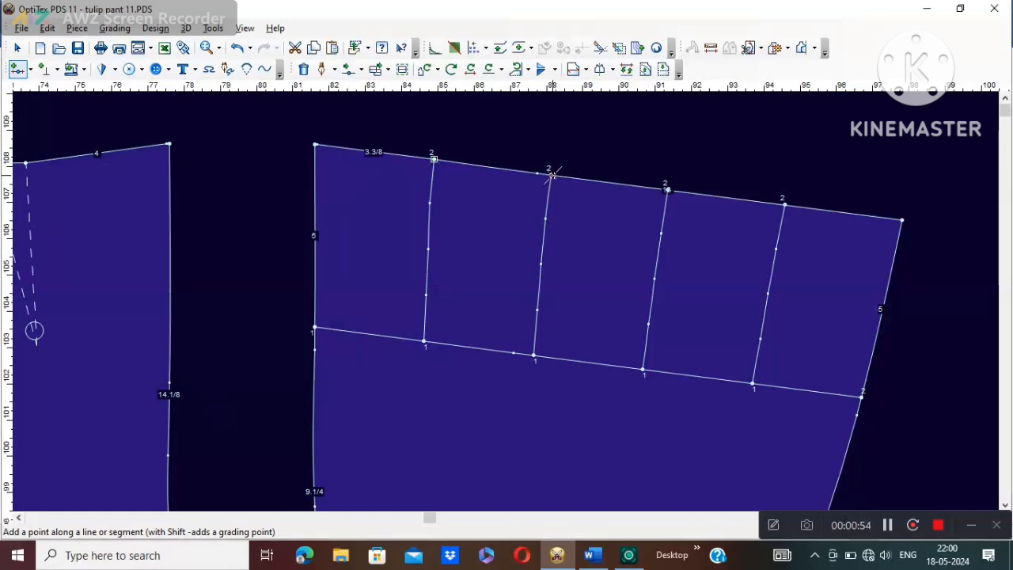
pyautogui.click(551, 173)
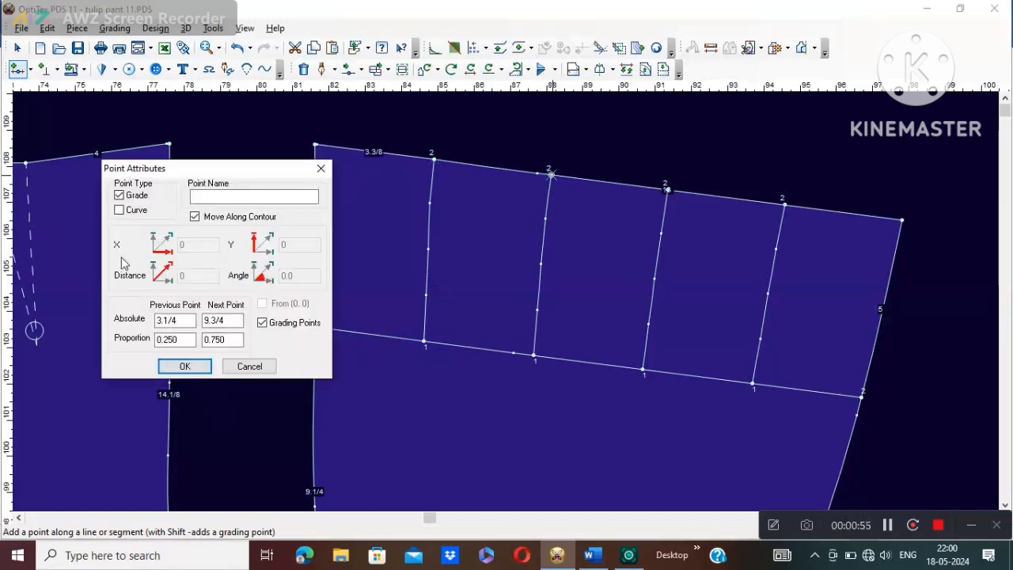
pyautogui.click(183, 366)
pyautogui.click(669, 188)
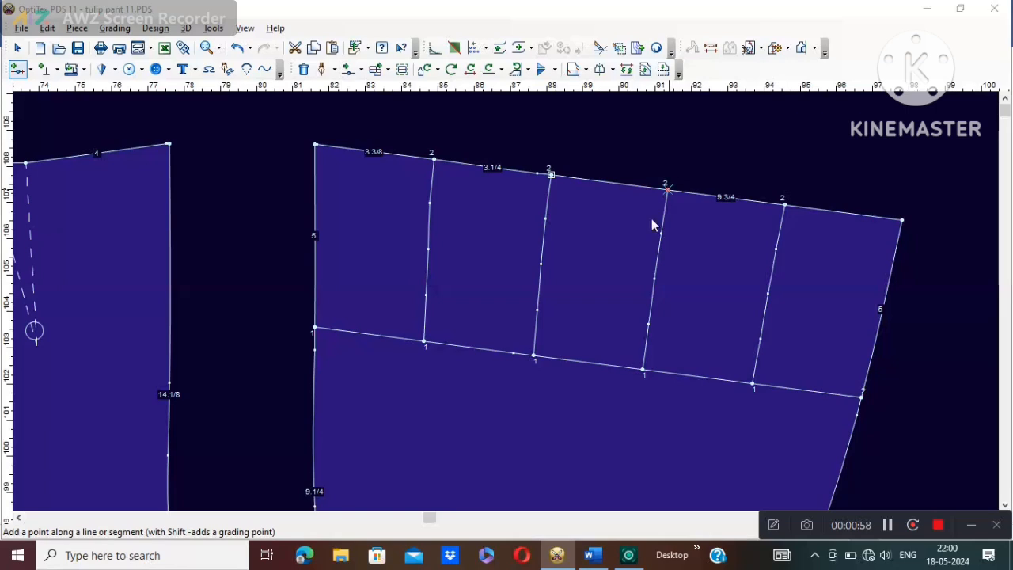
pyautogui.click(181, 366)
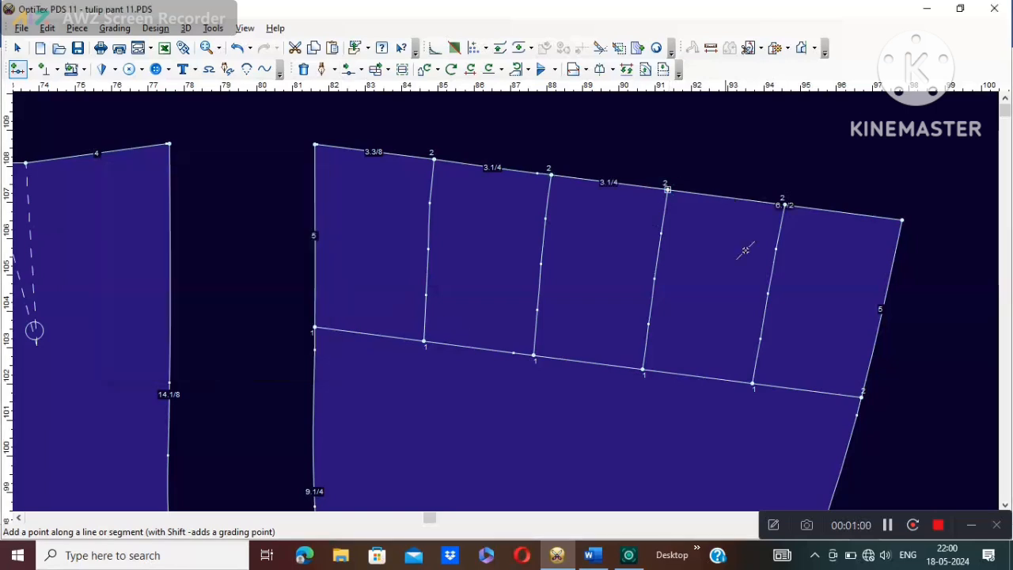
pyautogui.click(785, 204)
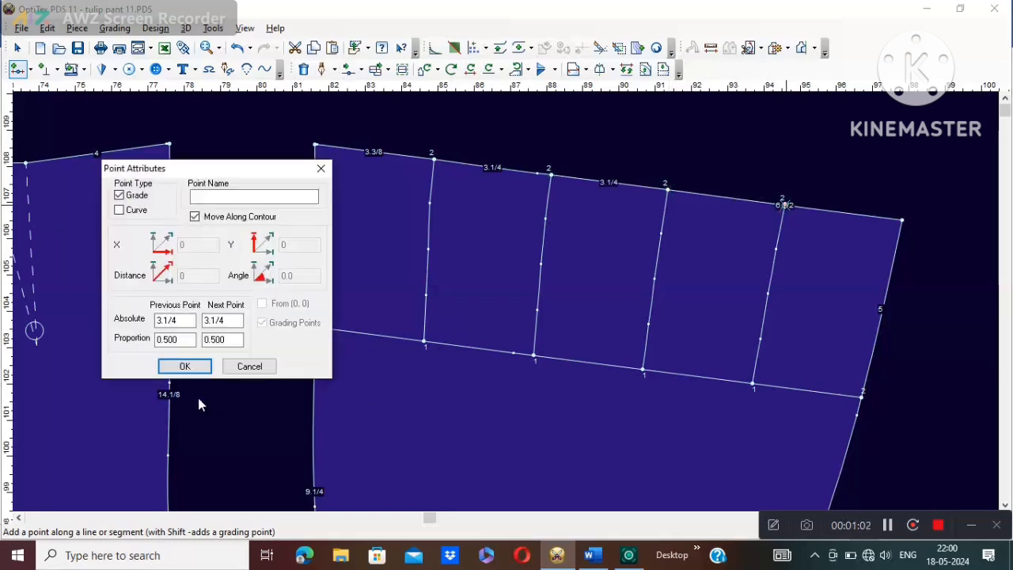
pyautogui.click(184, 367)
pyautogui.rightClick(495, 133)
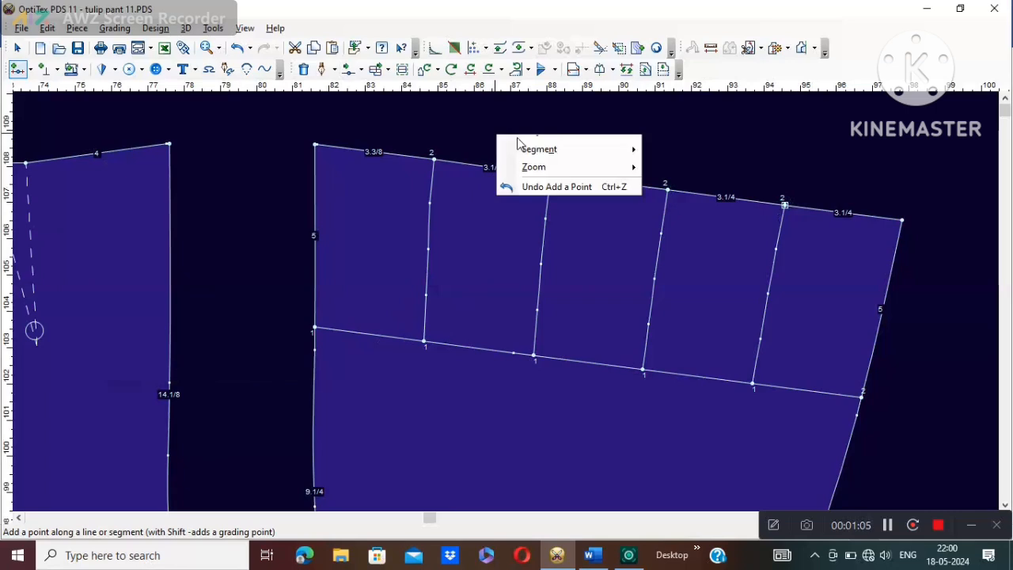
pyautogui.click(521, 144)
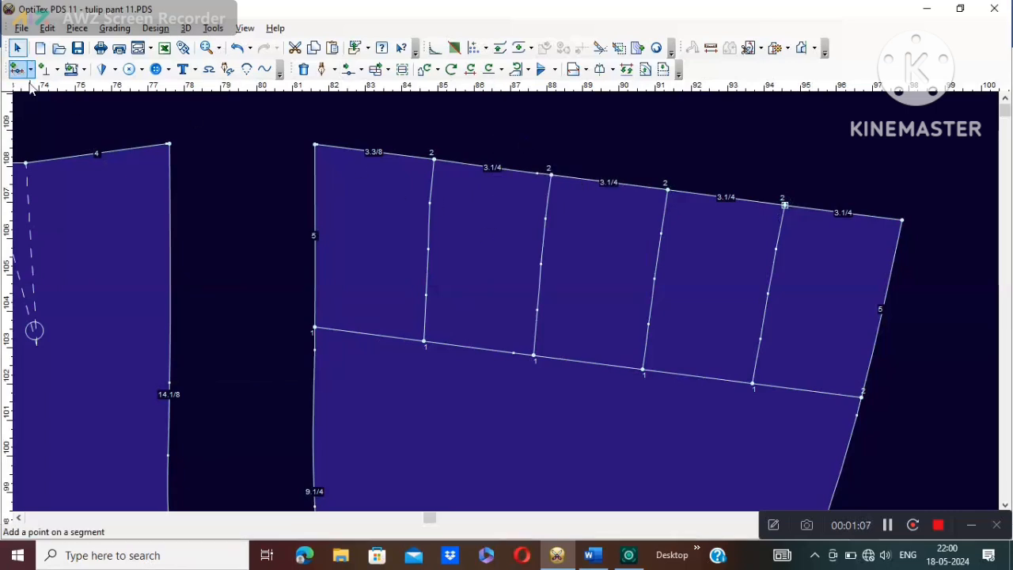
# - Start an internal contour on the 3.3/8 waist segment, 1 from the first division line, adding a point to the waist edge there
pyautogui.press('d')
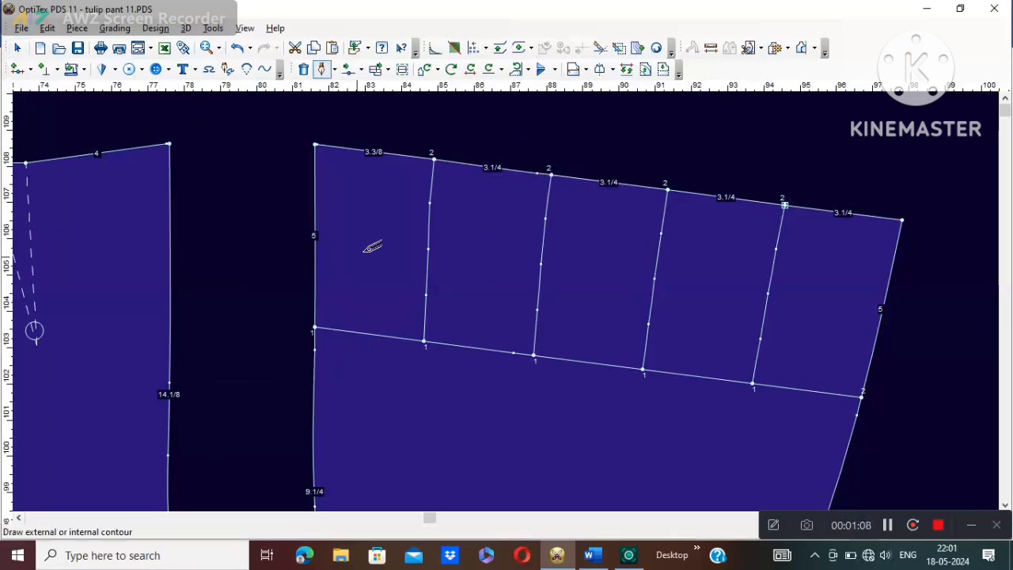
pyautogui.click(400, 155)
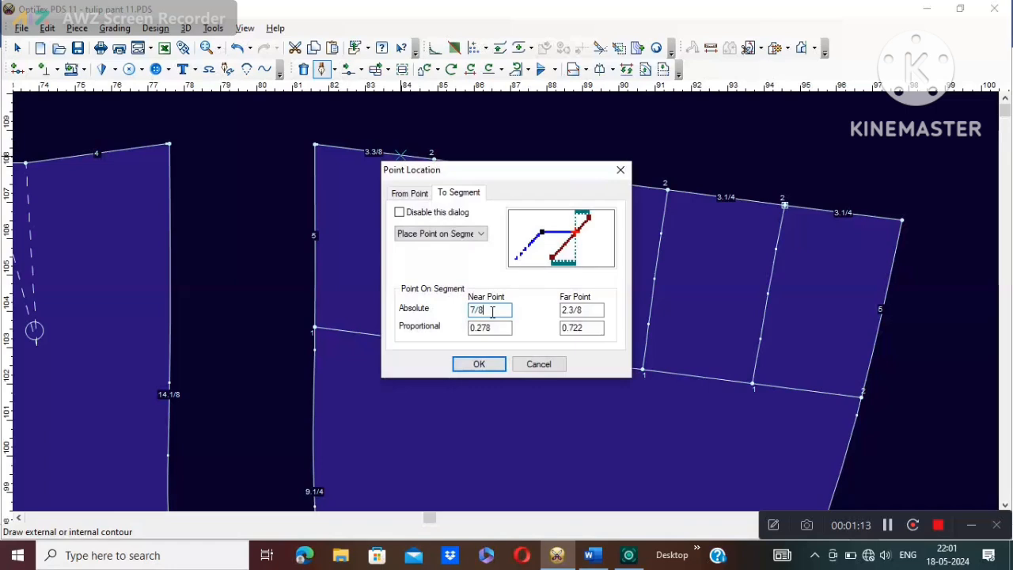
pyautogui.press('BackSpace')
pyautogui.press('BackSpace')
pyautogui.press('BackSpace')
pyautogui.write('3.3/8')
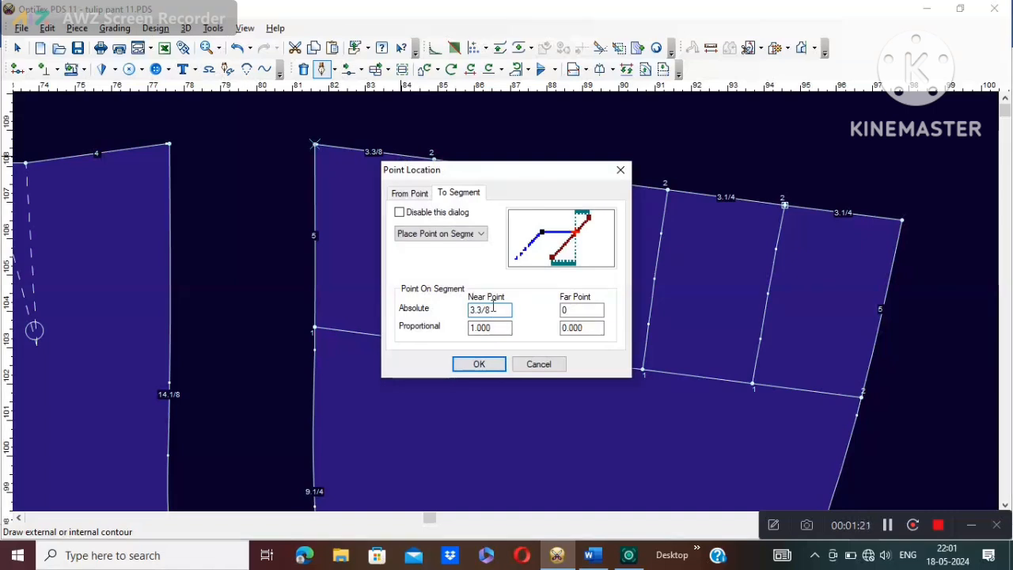
pyautogui.press('BackSpace')
pyautogui.press('BackSpace')
pyautogui.press('BackSpace')
pyautogui.press('BackSpace')
pyautogui.press('BackSpace')
pyautogui.write('1')
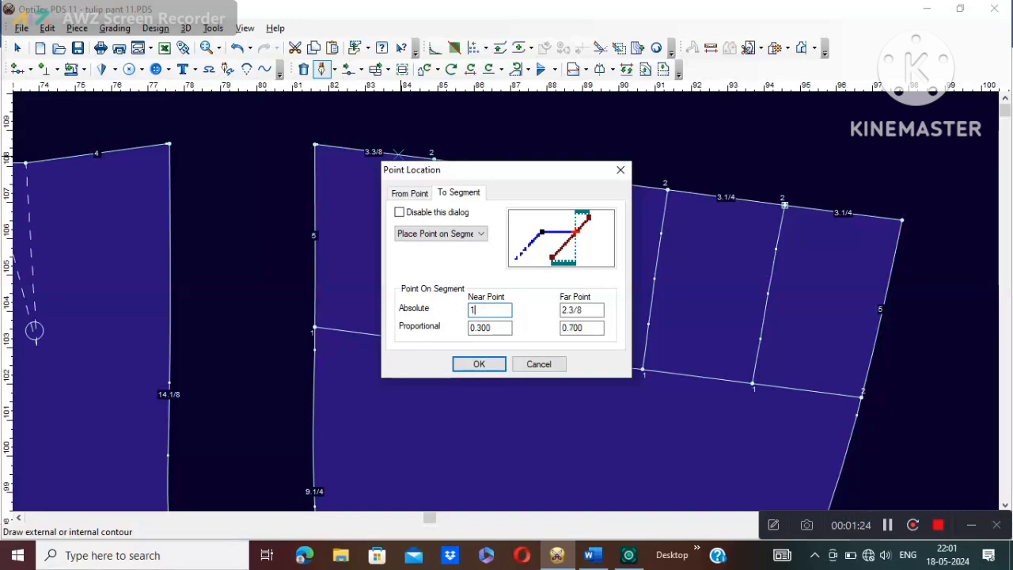
pyautogui.click(479, 366)
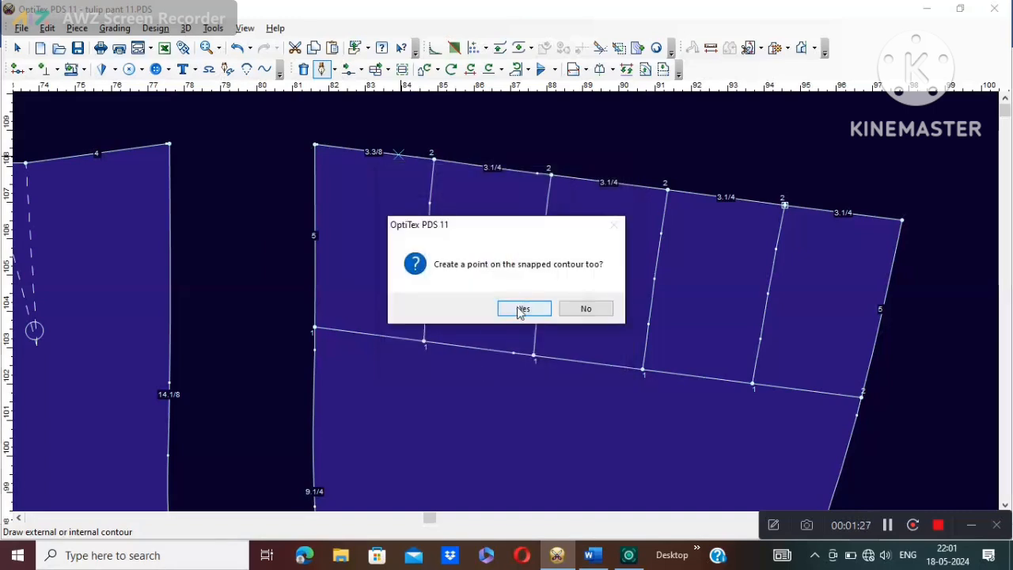
pyautogui.click(522, 308)
pyautogui.click(398, 154)
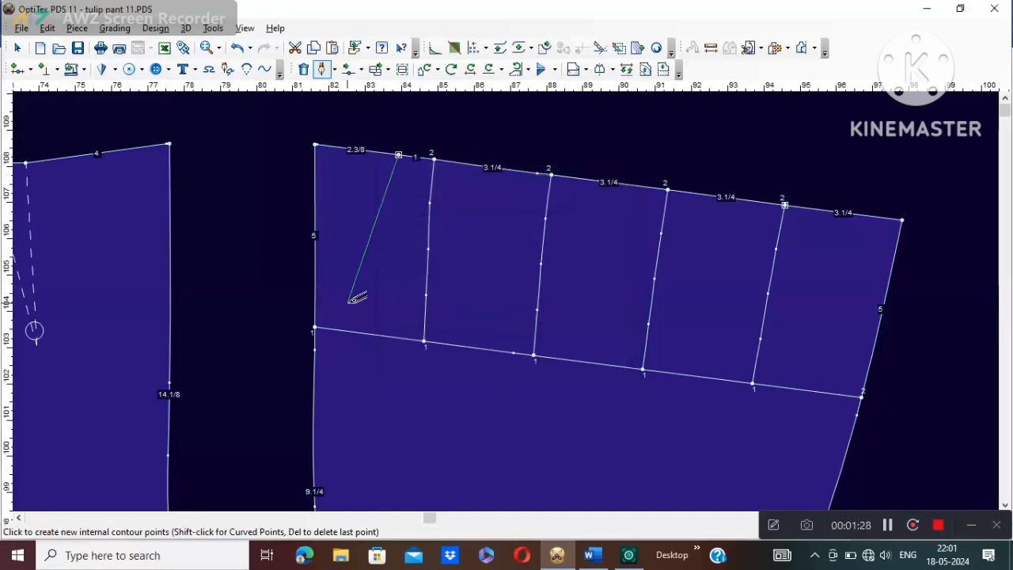
# - Try to place the contour's second point on the cross line with a far-point distance of 1
pyautogui.click(389, 335)
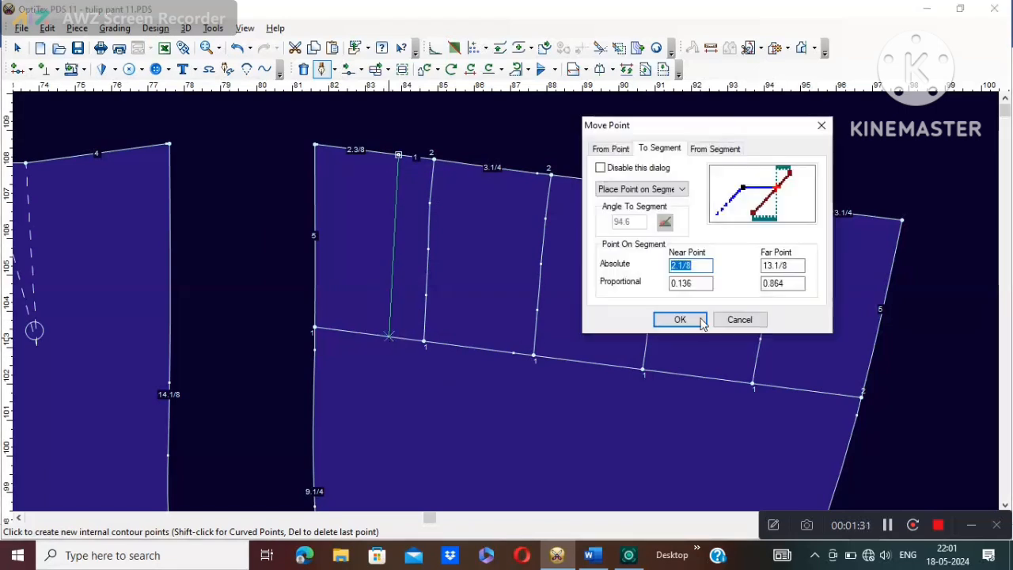
pyautogui.click(695, 266)
pyautogui.press('BackSpace')
pyautogui.press('BackSpace')
pyautogui.press('BackSpace')
pyautogui.press('BackSpace')
pyautogui.press('BackSpace')
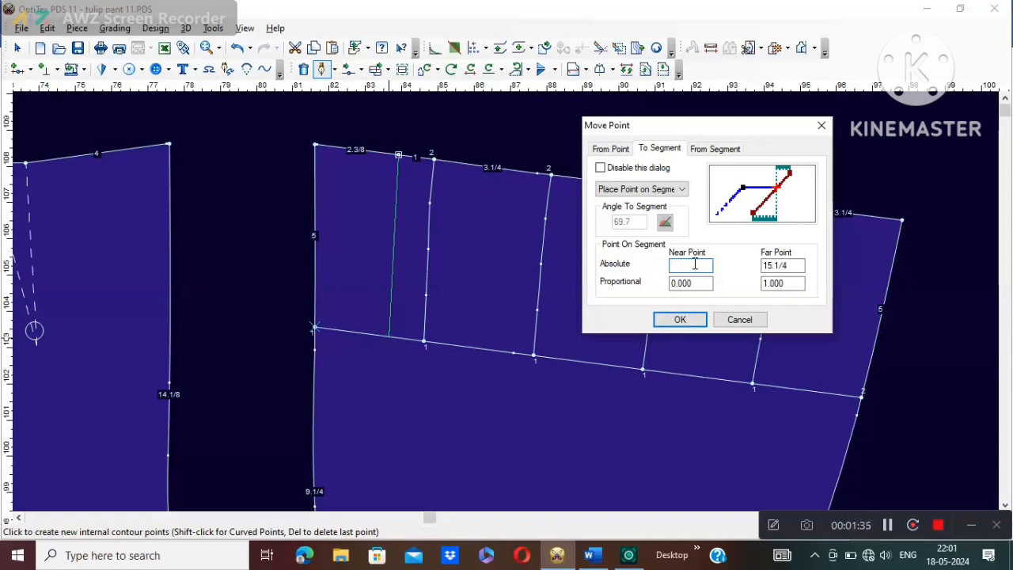
pyautogui.write('1')
pyautogui.click(791, 266)
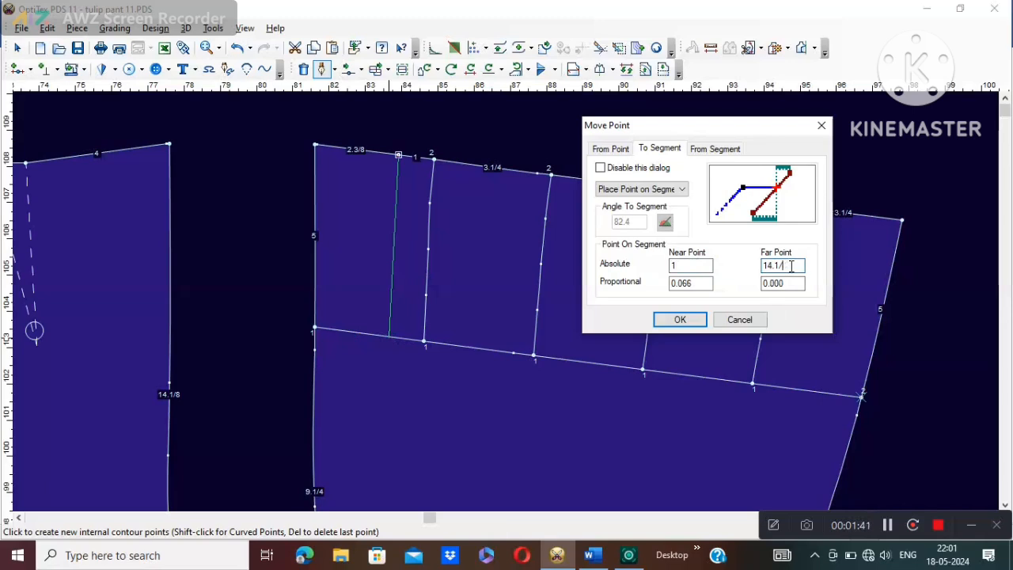
pyautogui.press('BackSpace')
pyautogui.press('BackSpace')
pyautogui.press('BackSpace')
pyautogui.press('BackSpace')
pyautogui.press('BackSpace')
pyautogui.write('1')
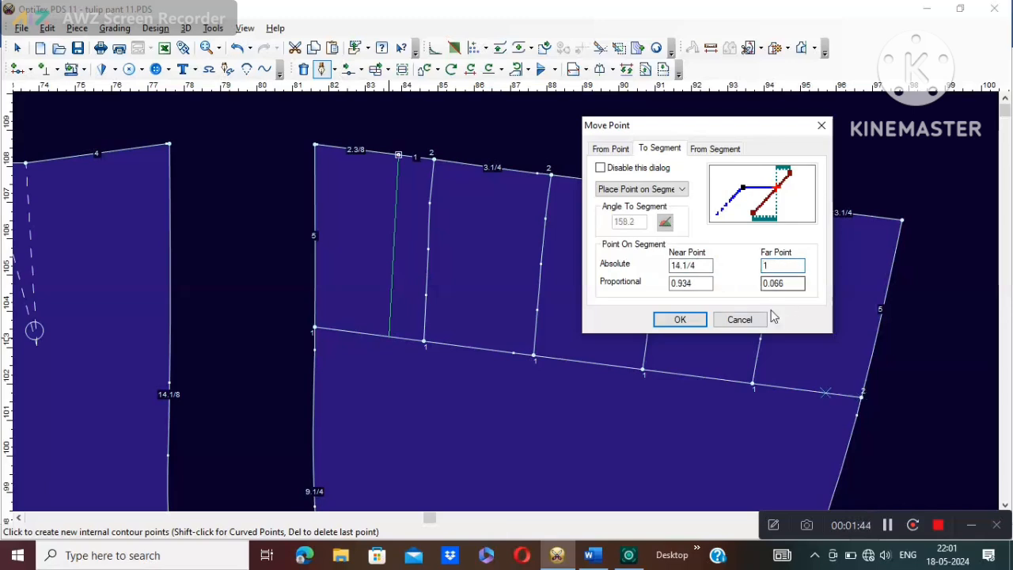
pyautogui.click(680, 319)
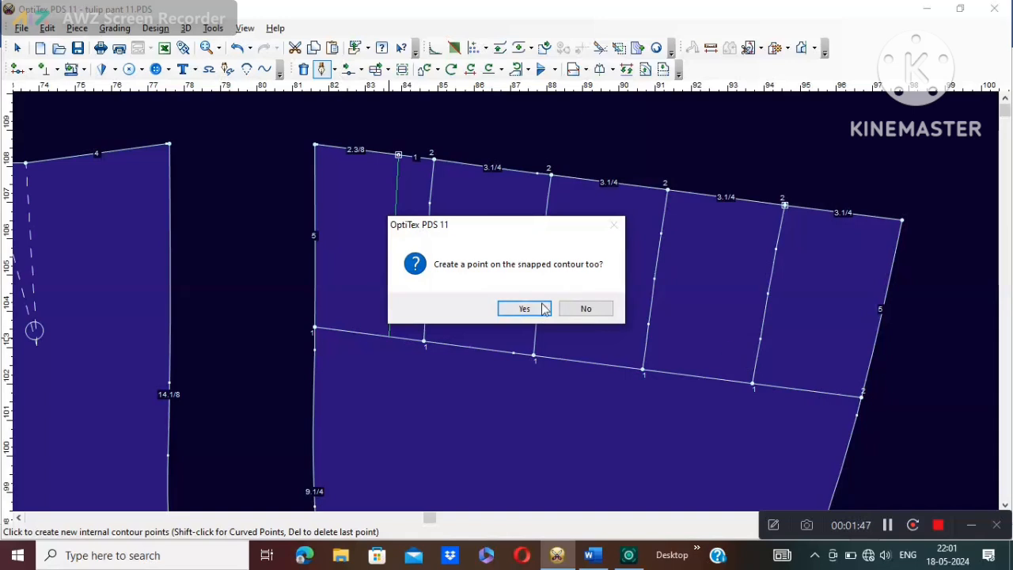
pyautogui.click(531, 308)
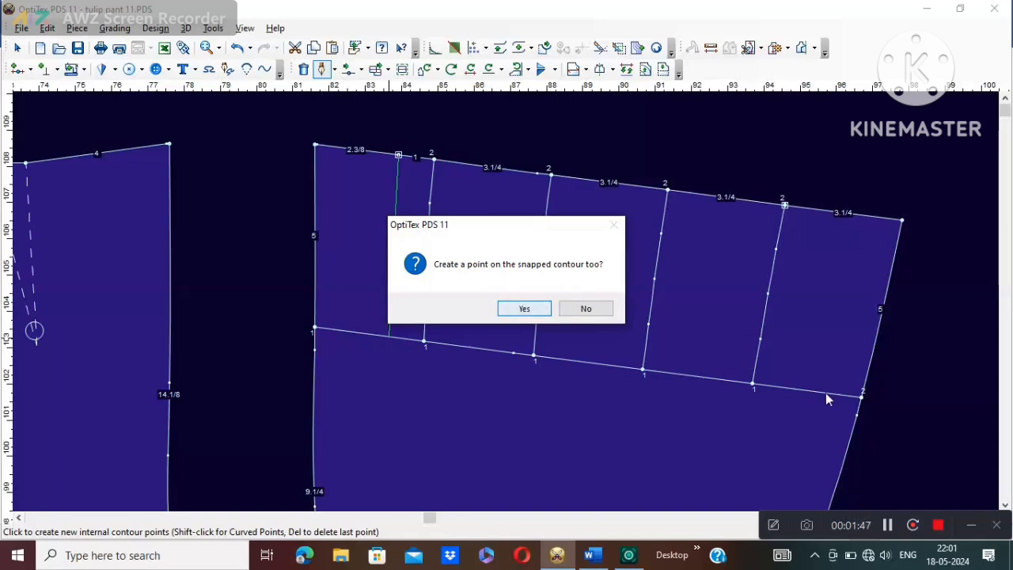
pyautogui.click(890, 528)
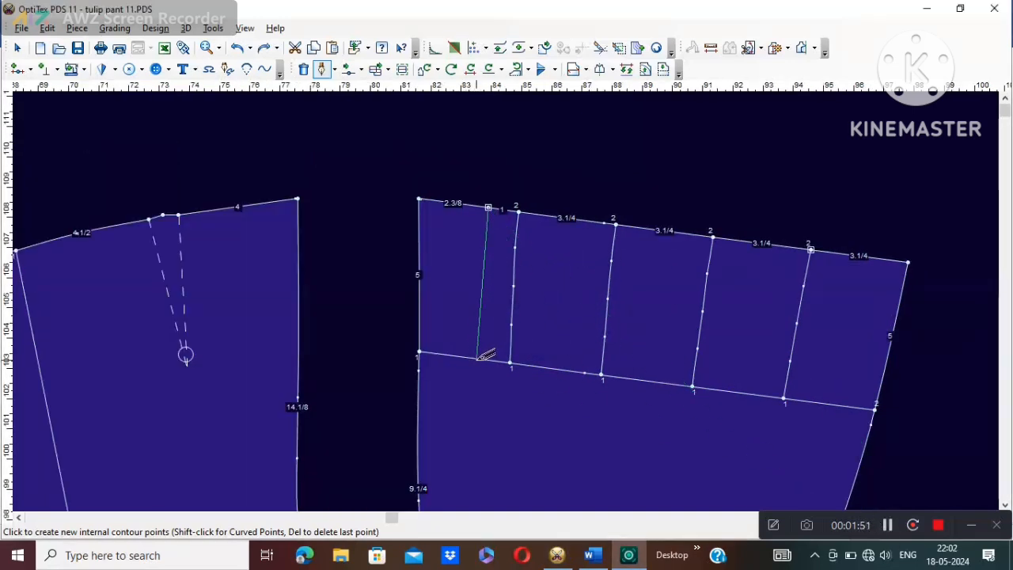
# - Place the contour's second point on the cross line at 2.1/8 from its near end, adding a point to that line too
pyautogui.click(482, 358)
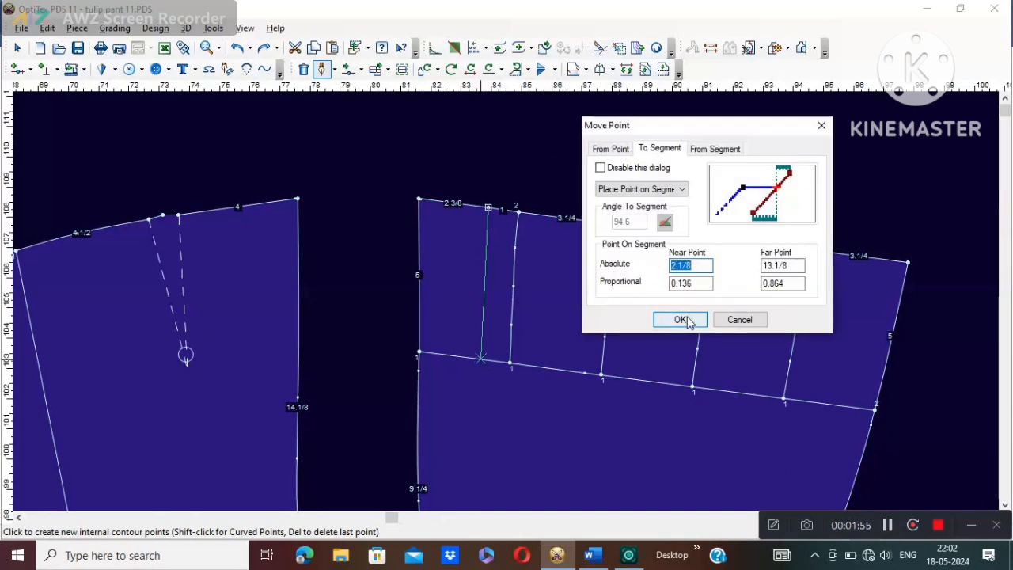
pyautogui.click(687, 320)
pyautogui.click(527, 310)
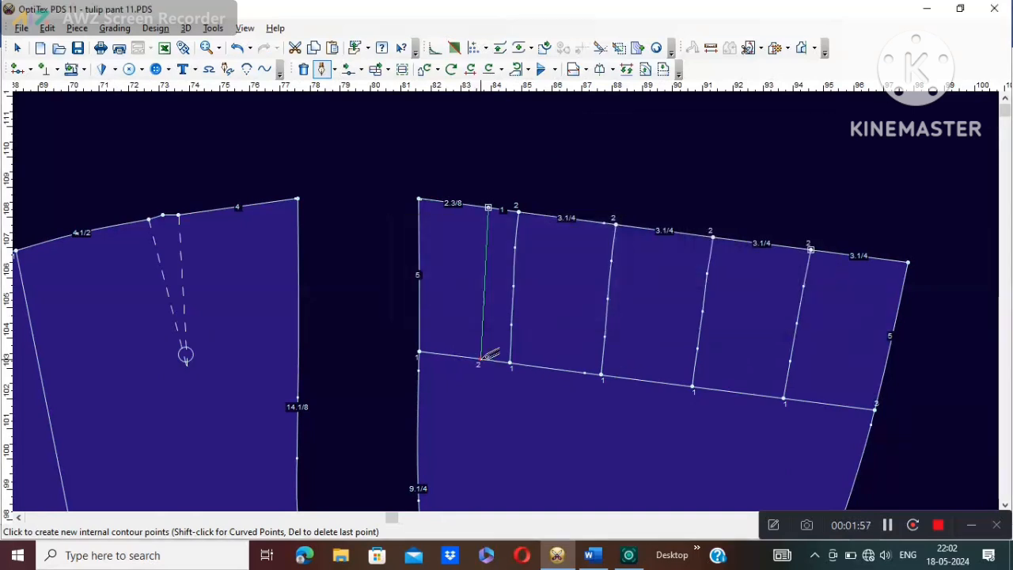
# - Extend the contour along the cross line to a point 2 from the previous one, past the first division line, adding a snapped point
pyautogui.click(547, 367)
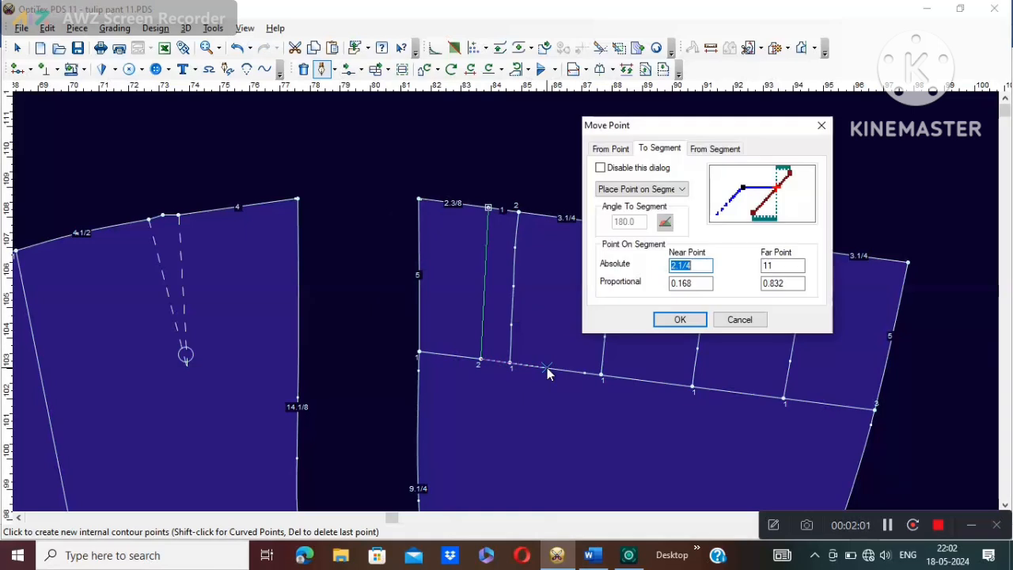
pyautogui.click(700, 266)
pyautogui.press('BackSpace')
pyautogui.press('BackSpace')
pyautogui.press('BackSpace')
pyautogui.press('BackSpace')
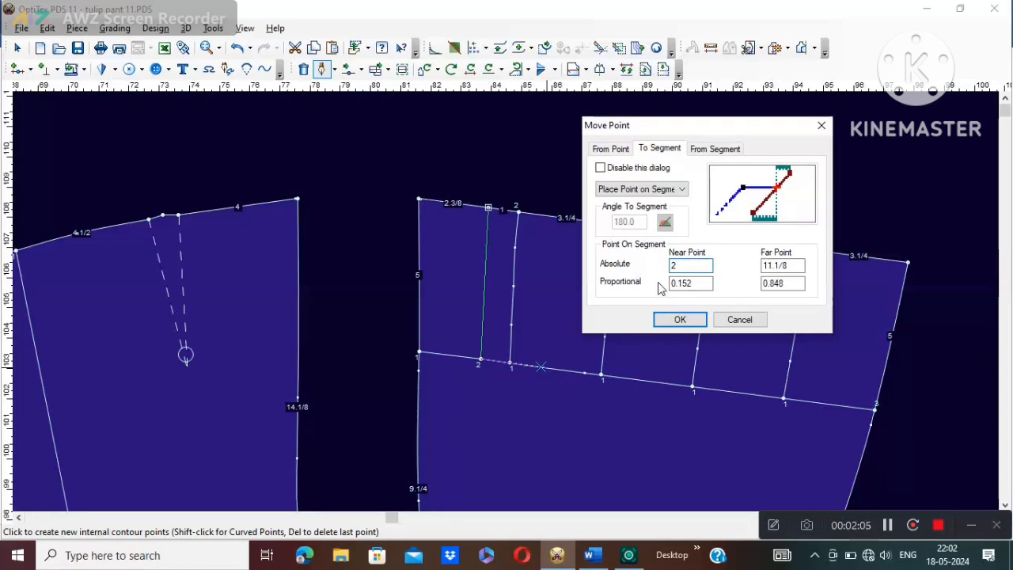
pyautogui.click(680, 319)
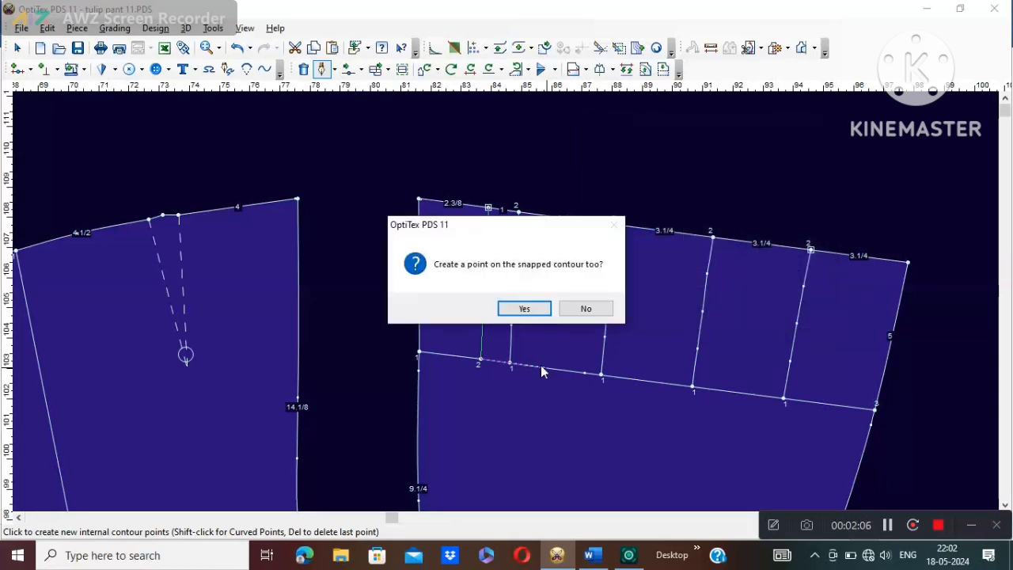
pyautogui.click(538, 309)
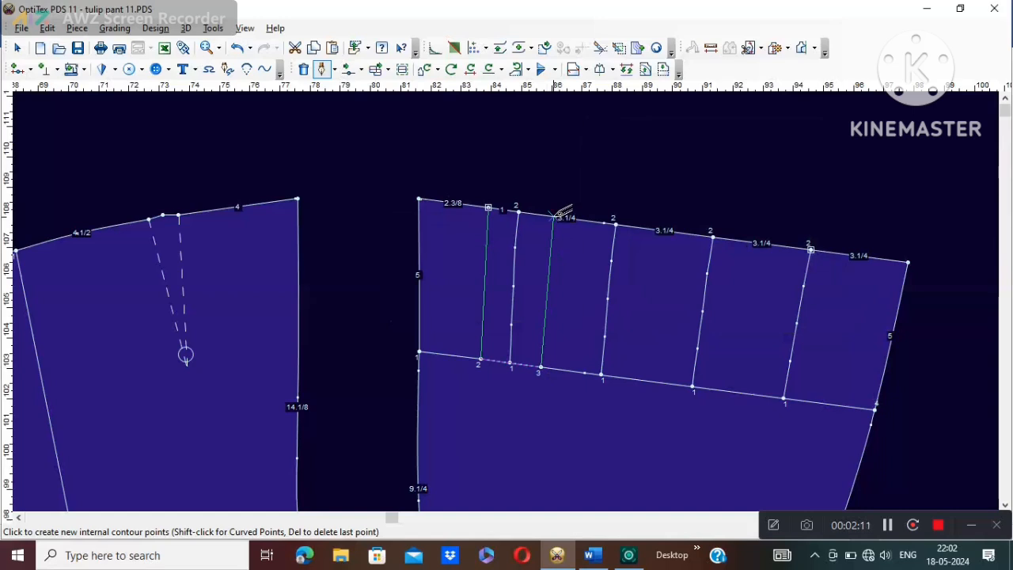
# - Bring the contour up to the waist edge at 1 beyond the first division line, add a point there, and finish drafting
pyautogui.click(557, 215)
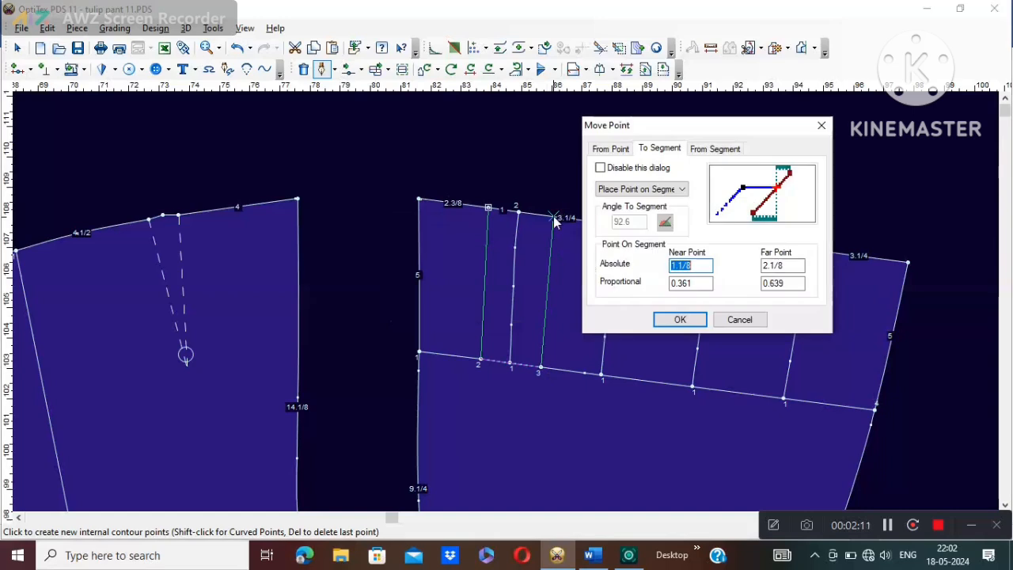
pyautogui.click(693, 264)
pyautogui.press('BackSpace')
pyautogui.press('BackSpace')
pyautogui.press('BackSpace')
pyautogui.press('BackSpace')
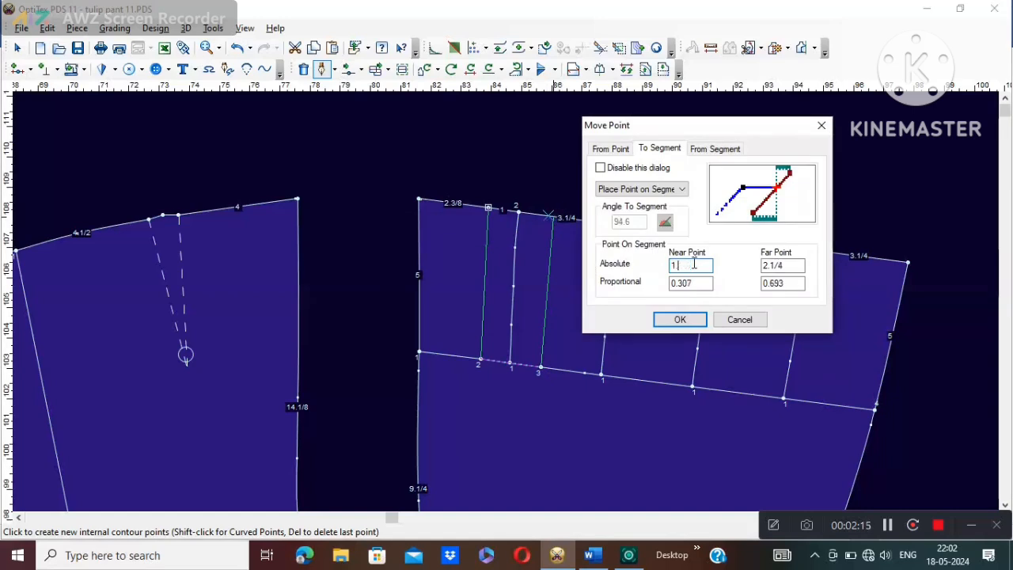
pyautogui.click(680, 319)
pyautogui.click(515, 311)
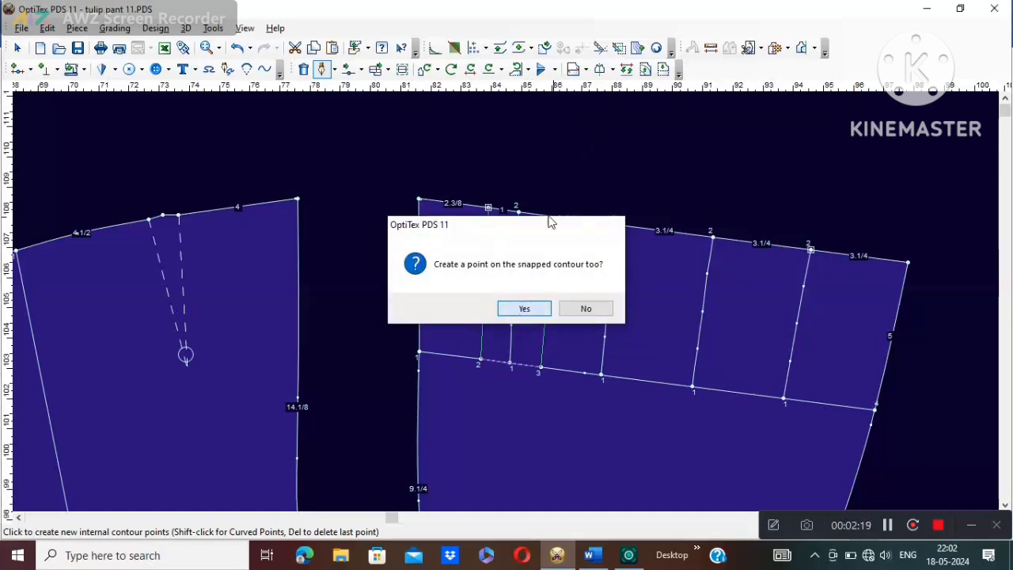
pyautogui.scroll(-1, 550, 215)
pyautogui.rightClick(507, 302)
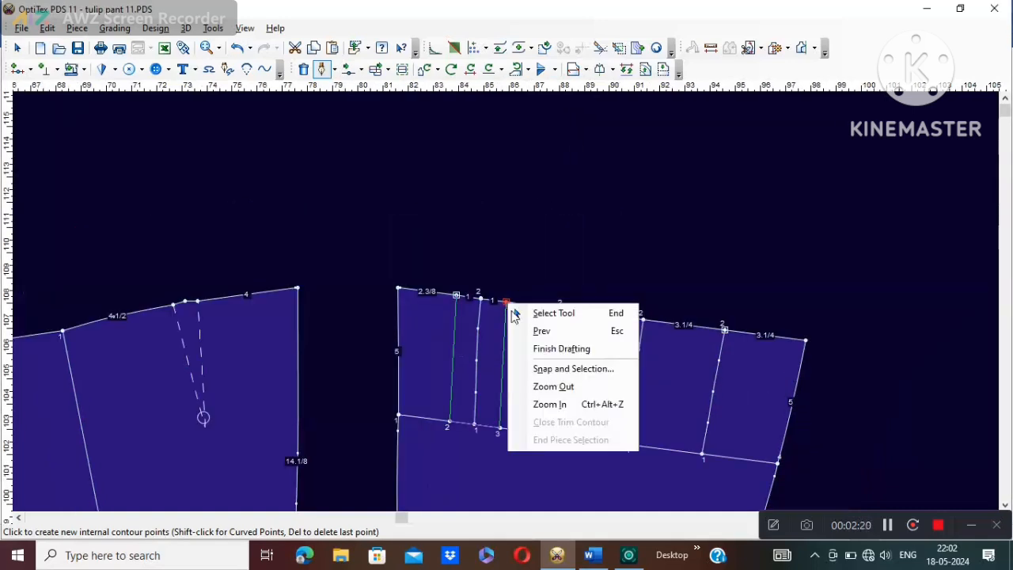
pyautogui.click(560, 349)
pyautogui.rightClick(612, 161)
pyautogui.click(631, 166)
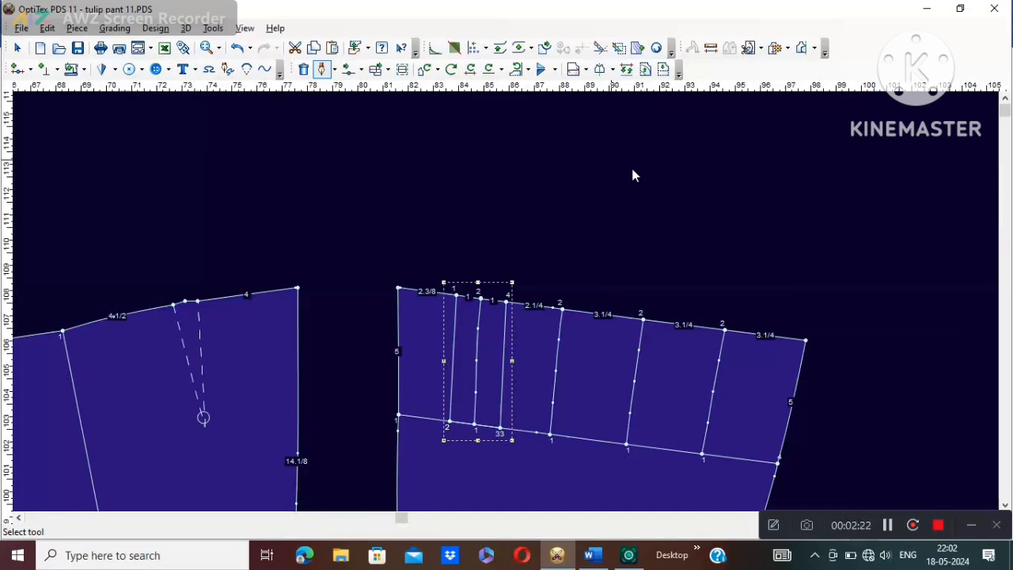
pyautogui.click(663, 207)
pyautogui.moveTo(530, 339); pyautogui.dragTo(530, 232)
pyautogui.click(886, 527)
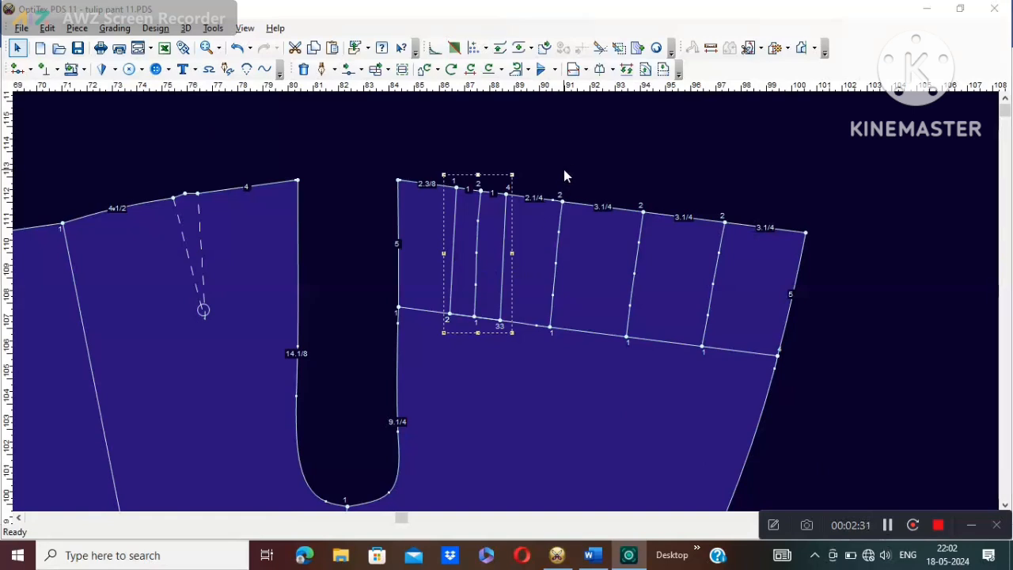
pyautogui.click(604, 251)
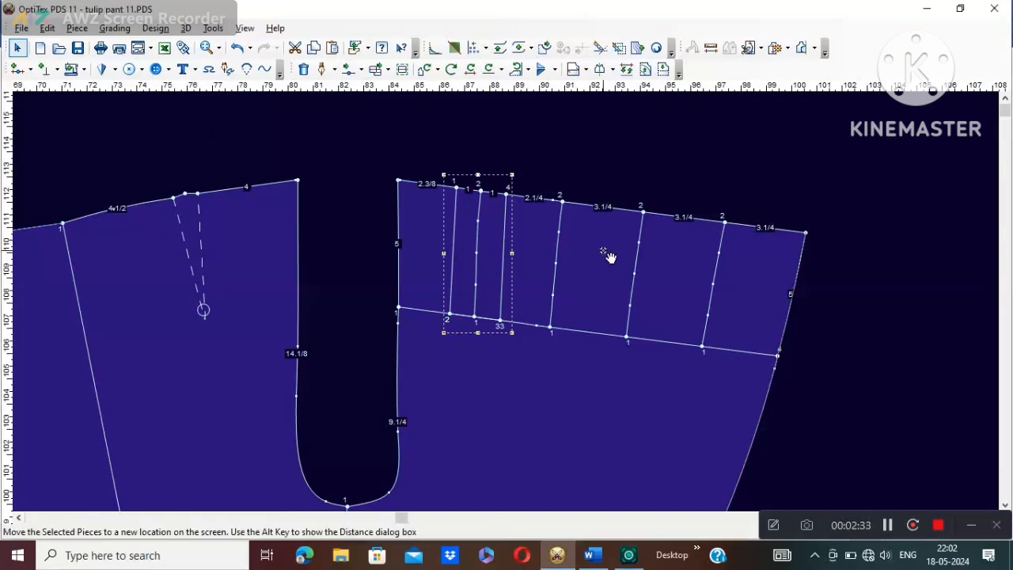
# - Copy the pleat contour from the first division line along the cross line onto the second division line
pyautogui.press('i')
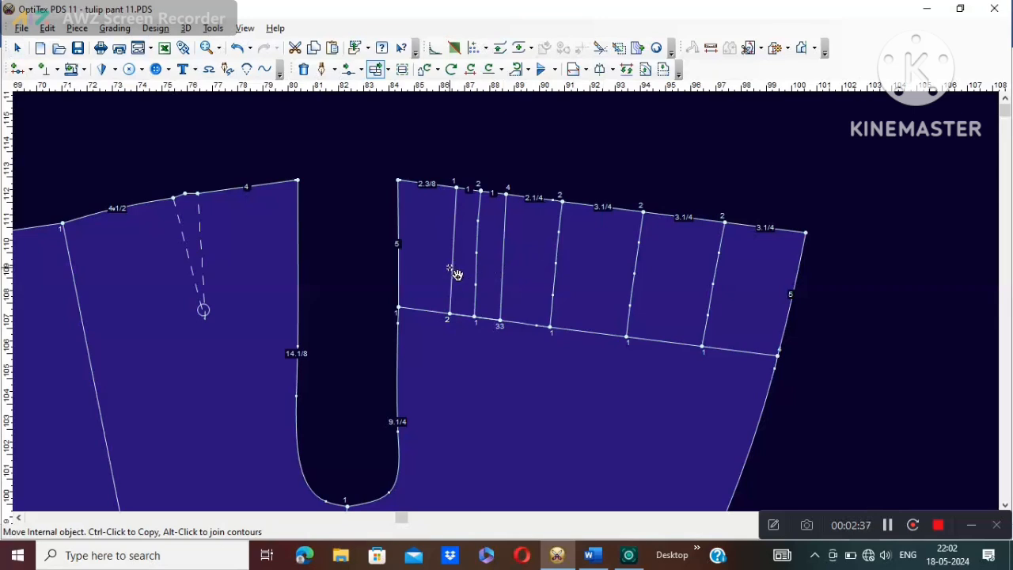
pyautogui.keyDown('ctrl'); pyautogui.moveTo(449, 316); pyautogui.dragTo(534, 331); pyautogui.keyUp('ctrl')
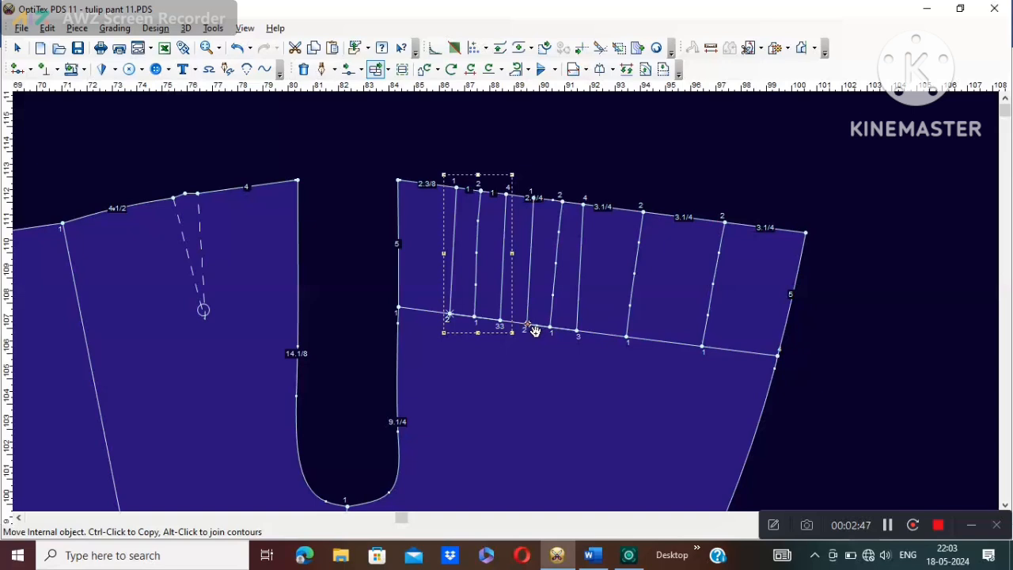
pyautogui.keyDown('ctrl'); pyautogui.moveTo(543, 332); pyautogui.dragTo(723, 425); pyautogui.keyUp('ctrl')
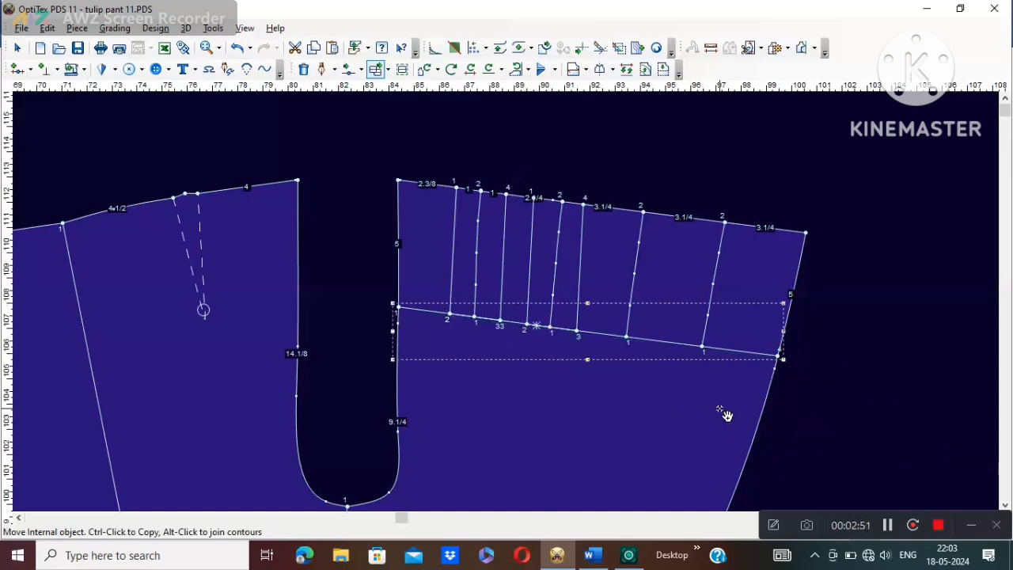
pyautogui.click(888, 524)
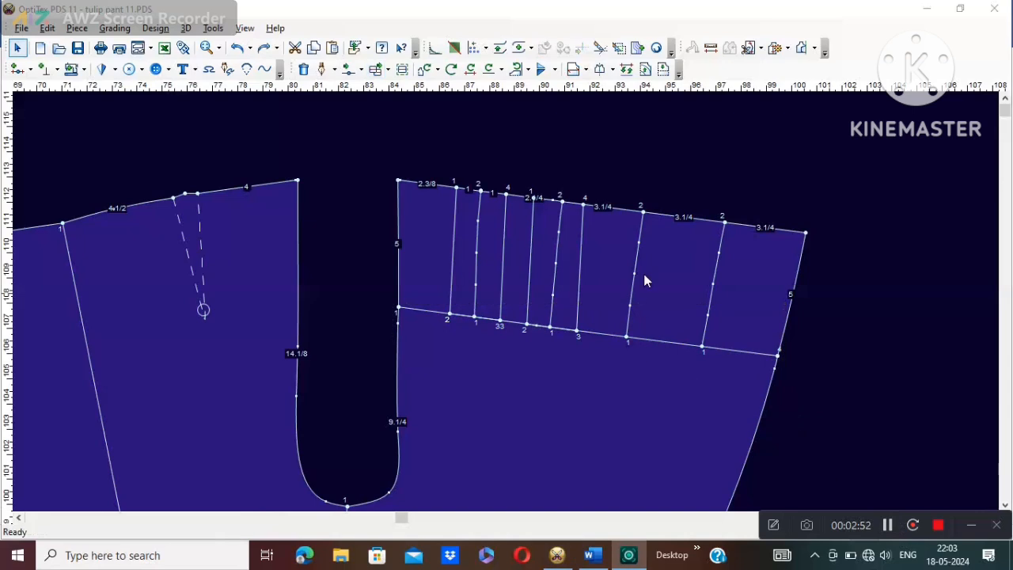
pyautogui.click(625, 274)
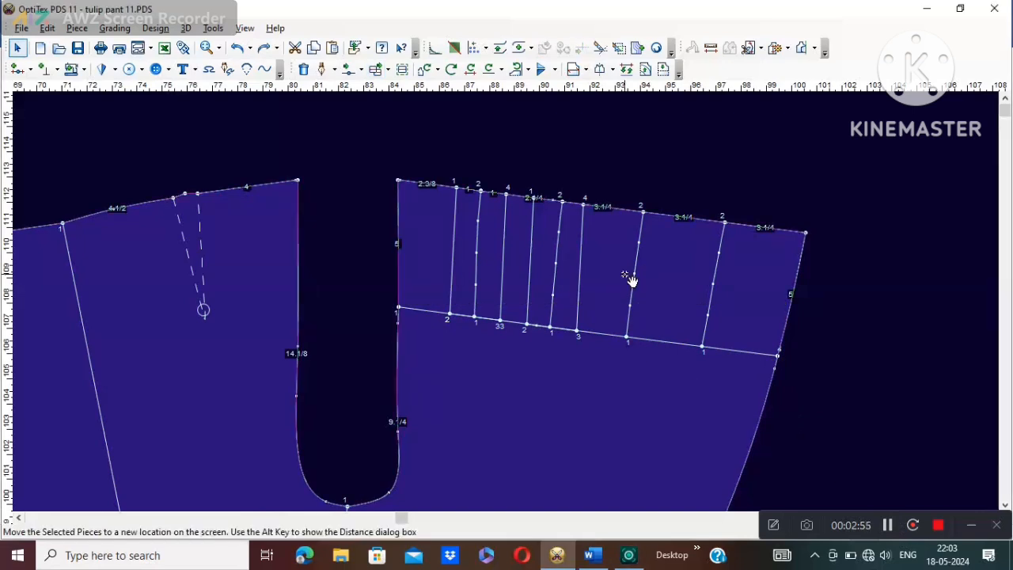
# - Copy the pleat contour around the second division line onto the third division line, aligned with the cross line
pyautogui.press('i')
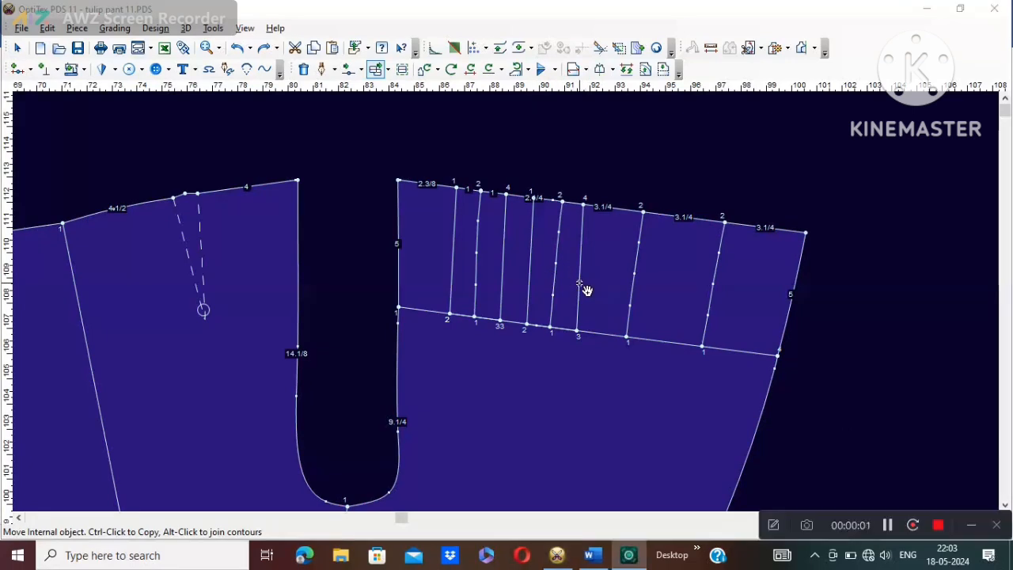
pyautogui.keyDown('ctrl'); pyautogui.click(577, 331); pyautogui.keyUp('ctrl')
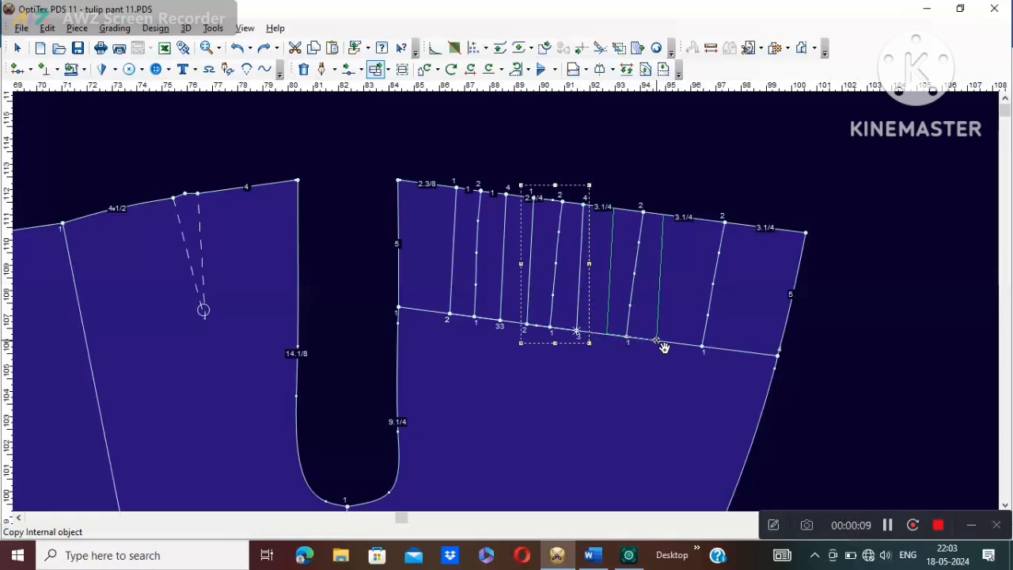
pyautogui.click(663, 347)
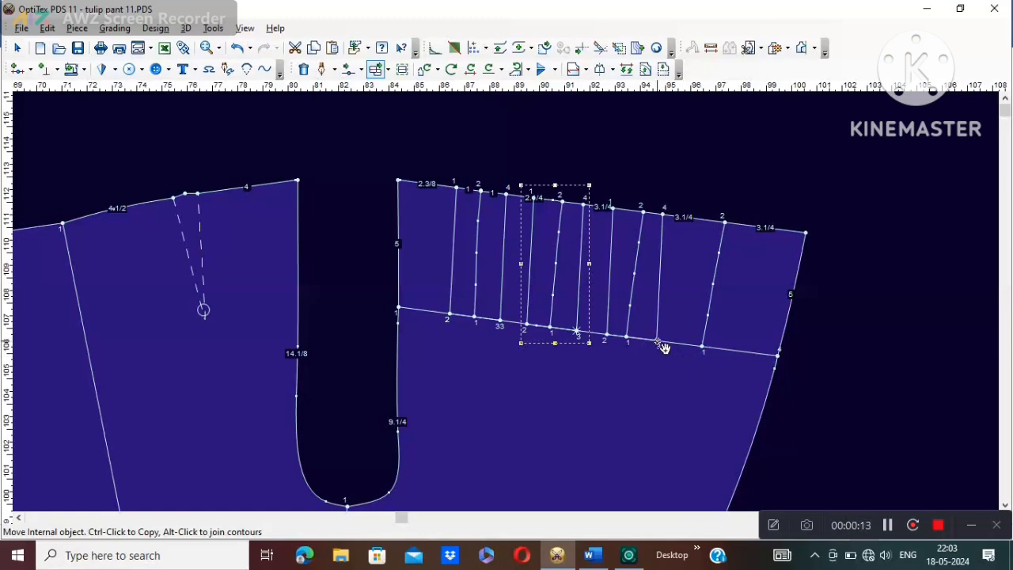
pyautogui.keyDown('ctrl'); pyautogui.click(660, 345); pyautogui.keyUp('ctrl')
pyautogui.click(738, 346)
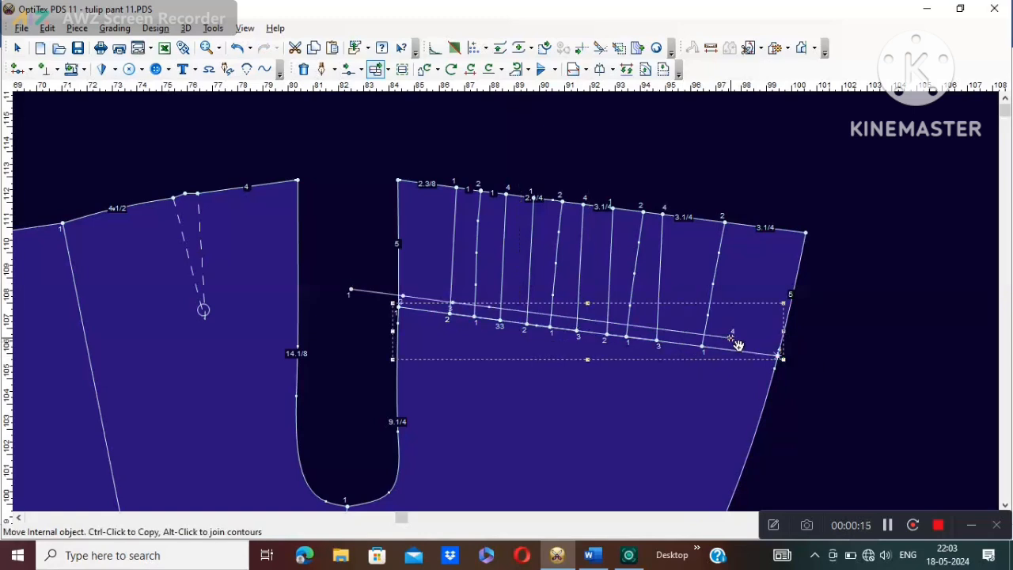
pyautogui.rightClick(825, 271)
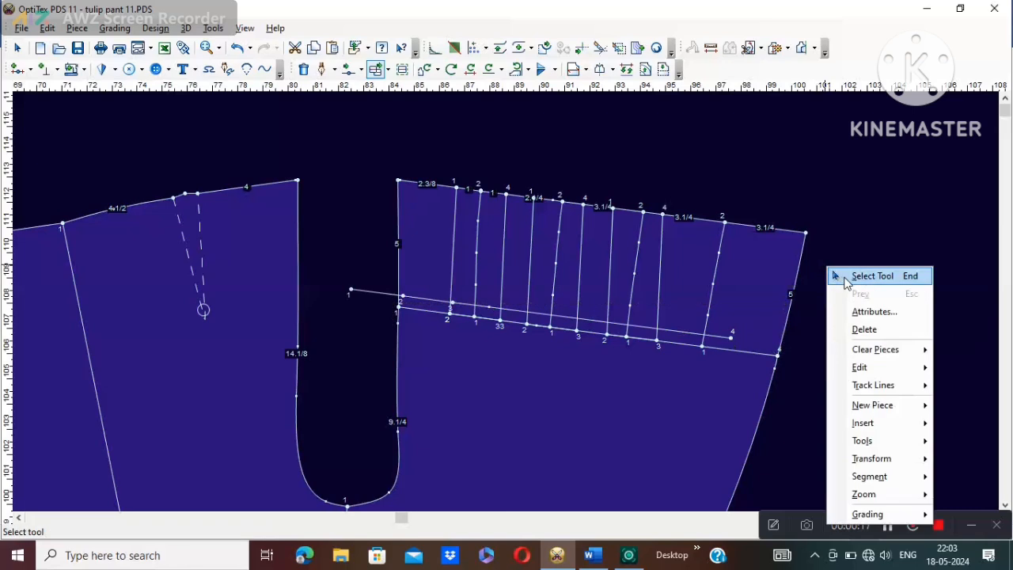
pyautogui.click(855, 271)
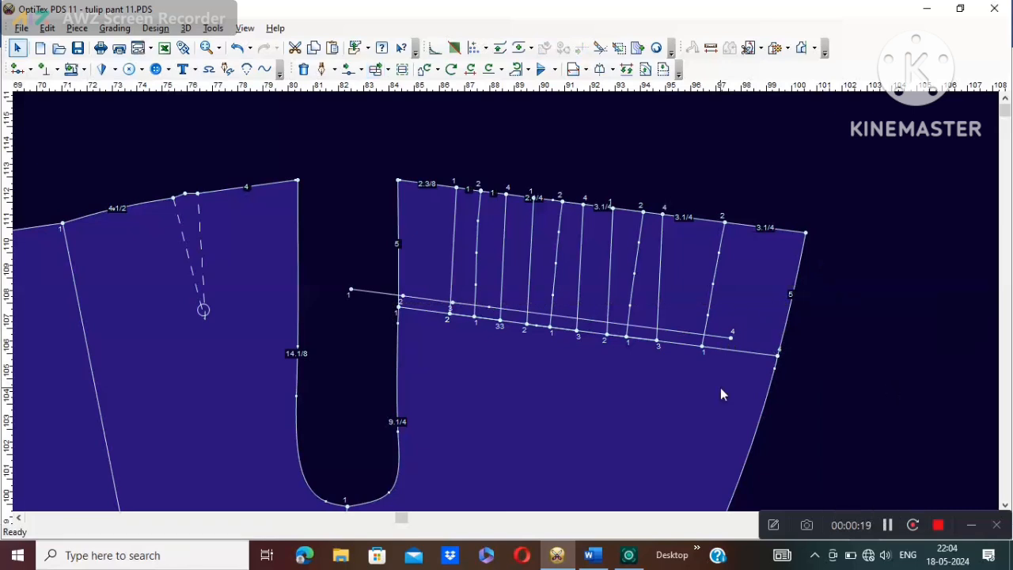
pyautogui.click(237, 48)
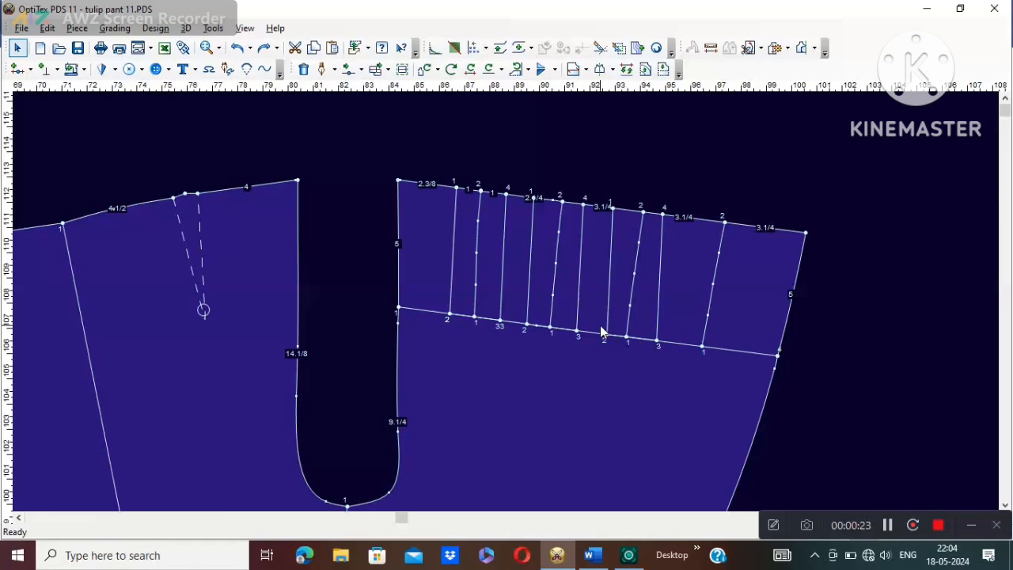
# - Copy the pleat contour around the third division line onto the fourth division line, keeping its upper ends on the waist edge
pyautogui.press('i')
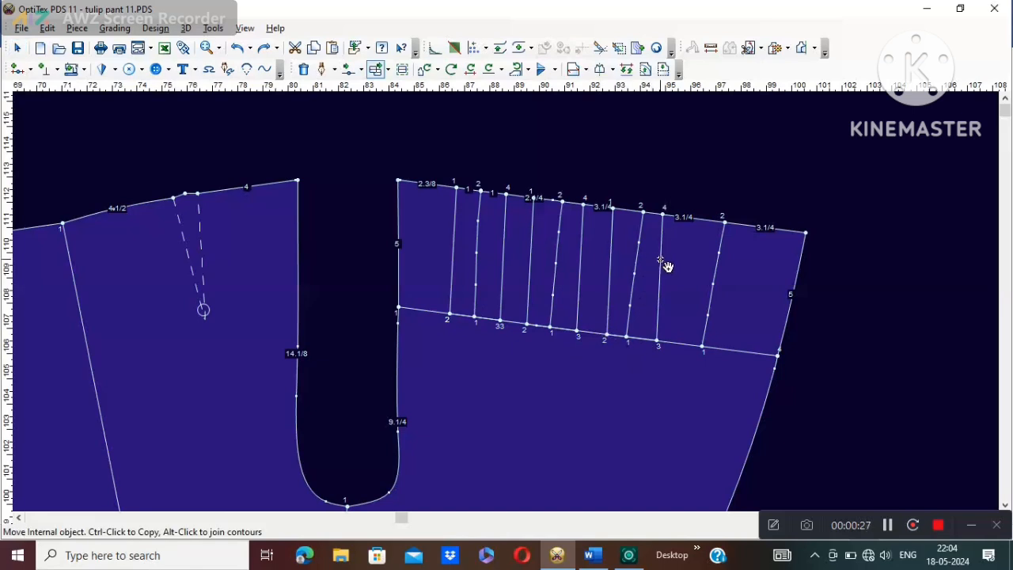
pyautogui.keyDown('ctrl'); pyautogui.moveTo(662, 262); pyautogui.dragTo(755, 233); pyautogui.keyUp('ctrl')
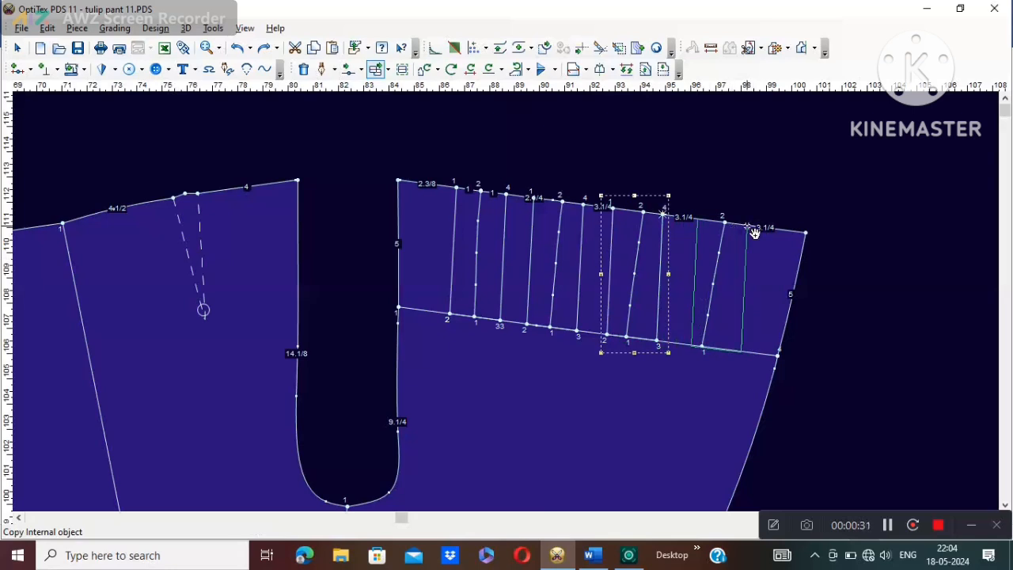
pyautogui.click(753, 231)
pyautogui.rightClick(803, 175)
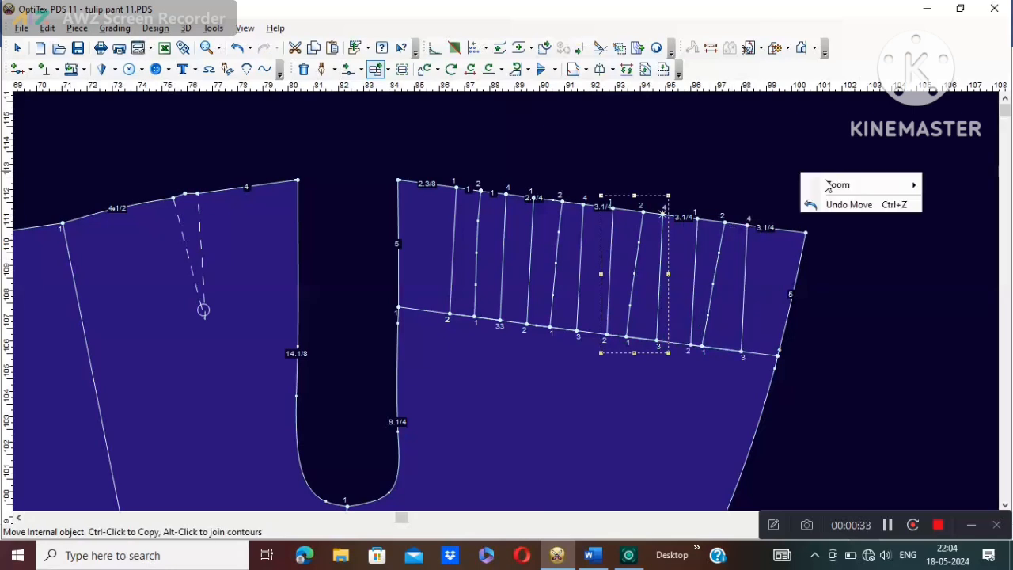
pyautogui.click(825, 180)
pyautogui.press('Escape')
# - Delete the internal division lines inside the fourth, third and second pleats
pyautogui.scroll(2, 523, 313)
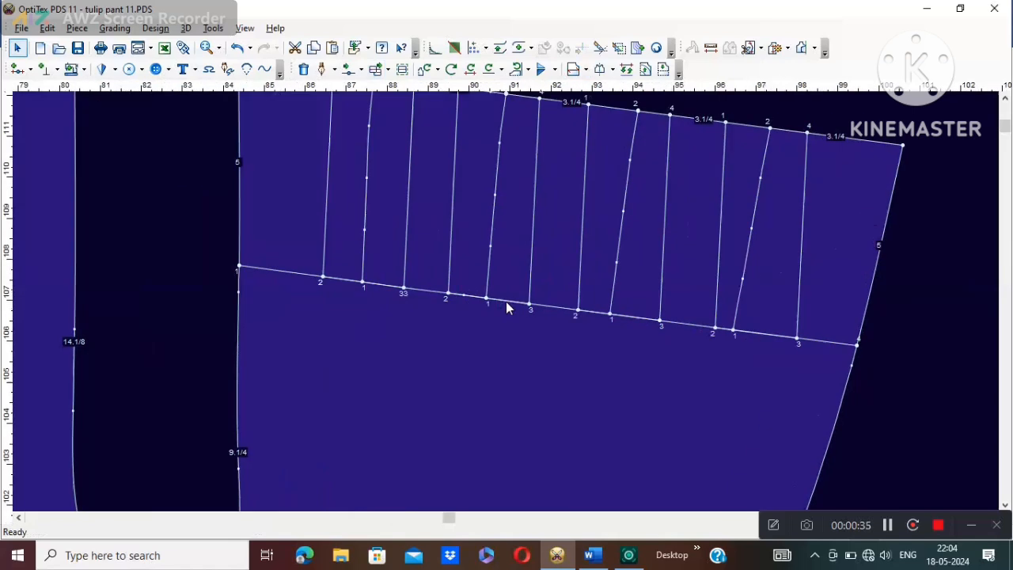
pyautogui.scroll(-2, 507, 303)
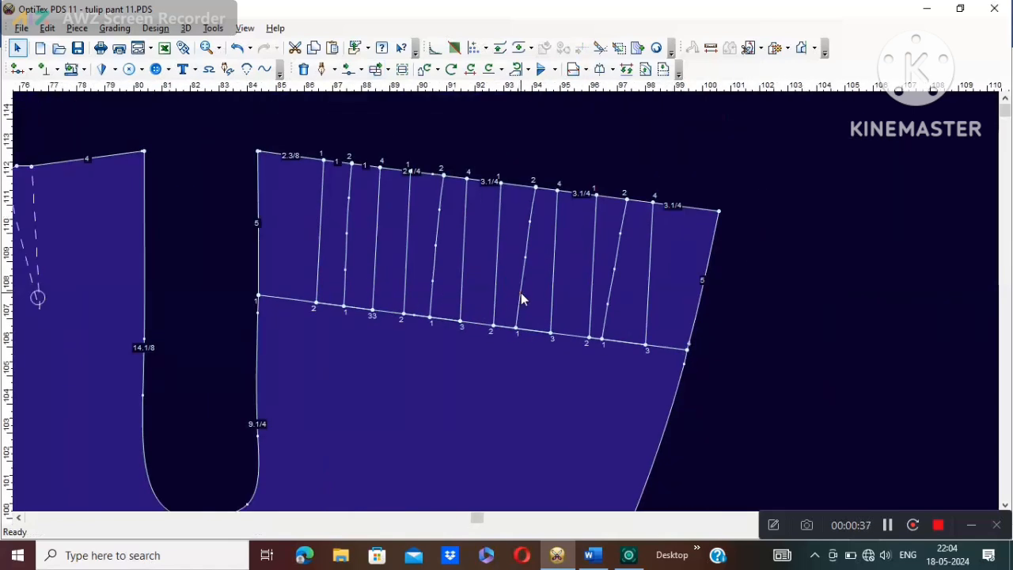
pyautogui.click(520, 293)
pyautogui.press('Escape')
pyautogui.click(613, 269)
pyautogui.press('Escape')
pyautogui.click(622, 231)
pyautogui.press('Delete')
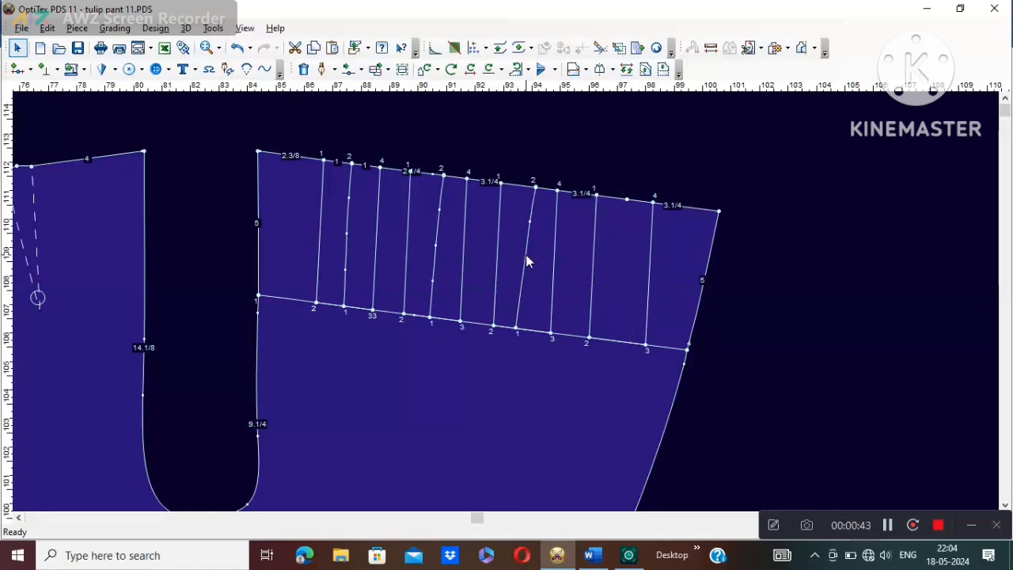
pyautogui.click(529, 234)
pyautogui.press('Delete')
pyautogui.click(441, 208)
pyautogui.press('Delete')
# - Delete the intermediate points and the remaining division line inside the first pleat, without closing the active piece
pyautogui.click(348, 200)
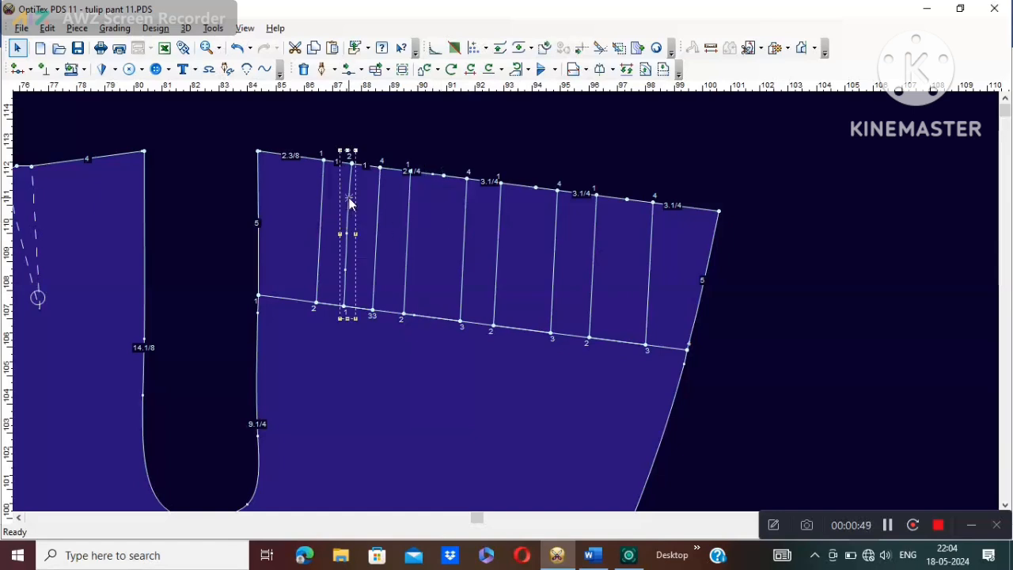
pyautogui.press('Delete')
pyautogui.press('Delete')
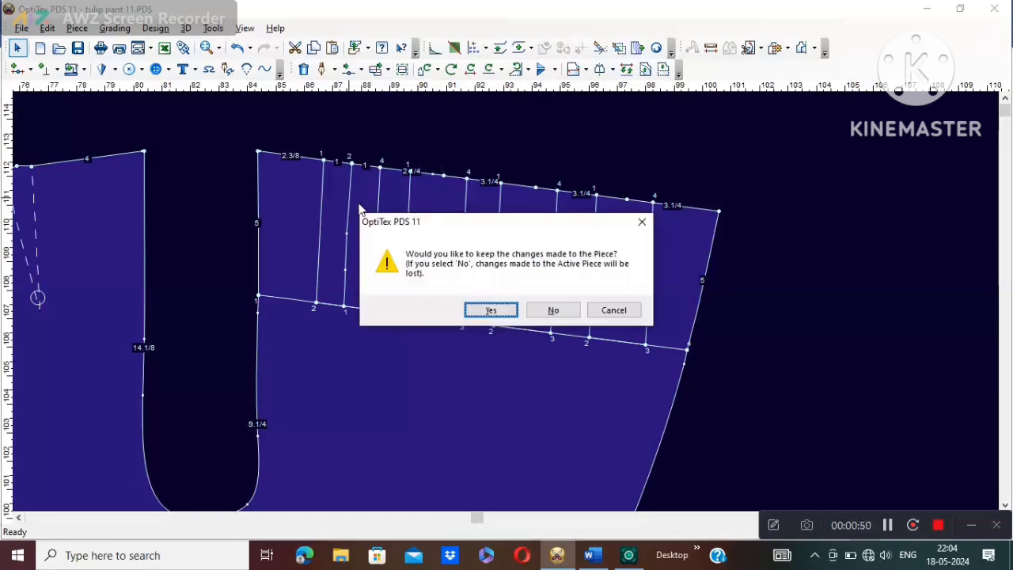
pyautogui.click(613, 309)
pyautogui.click(347, 235)
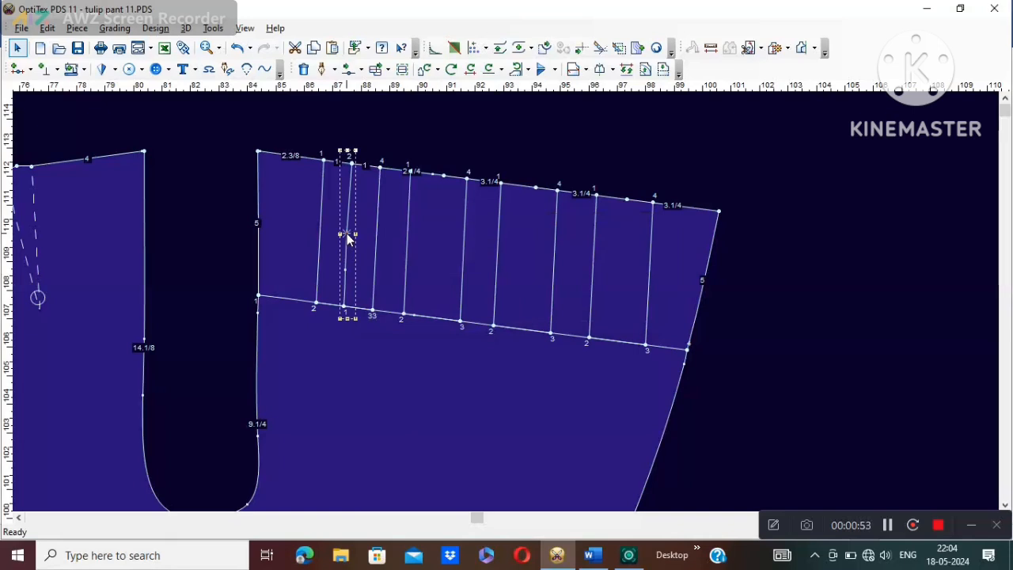
pyautogui.press('Delete')
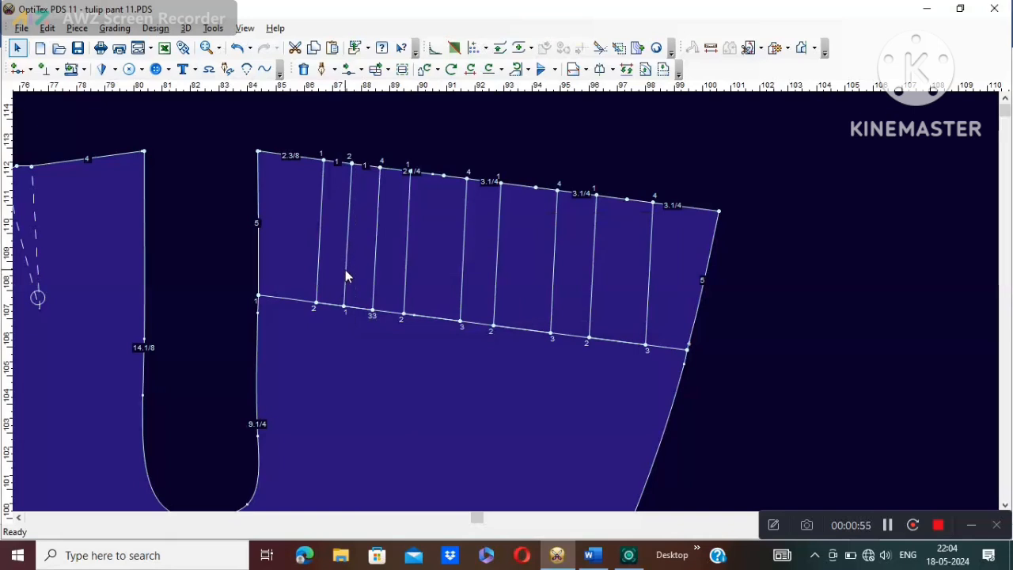
pyautogui.press('Delete')
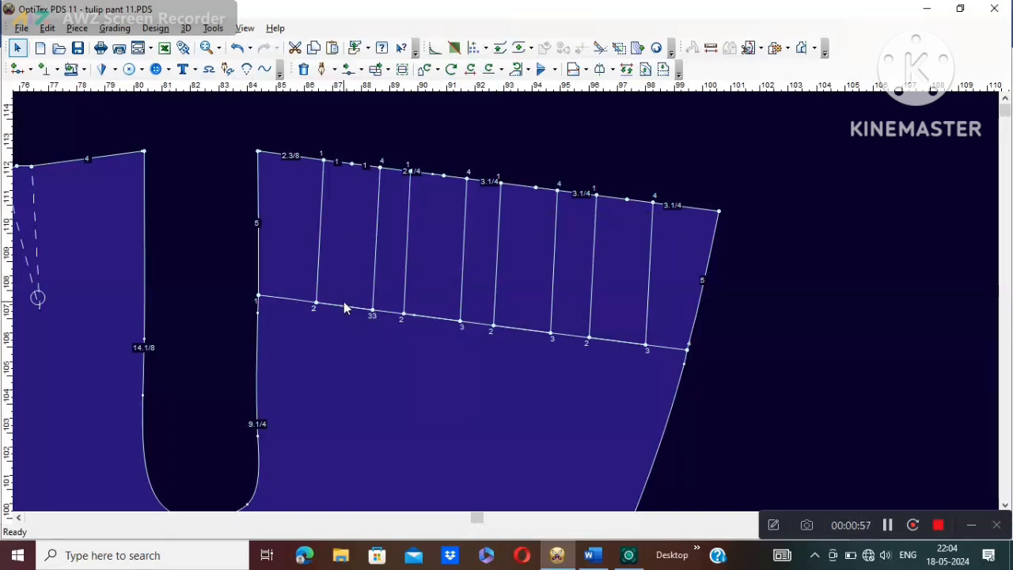
# - Start an internal contour on the first pleat's side line nearest the crotch curve, 2.1/4 from its near point, adding a point to that line
pyautogui.scroll(-1, 562, 249)
pyautogui.scroll(2, 489, 310)
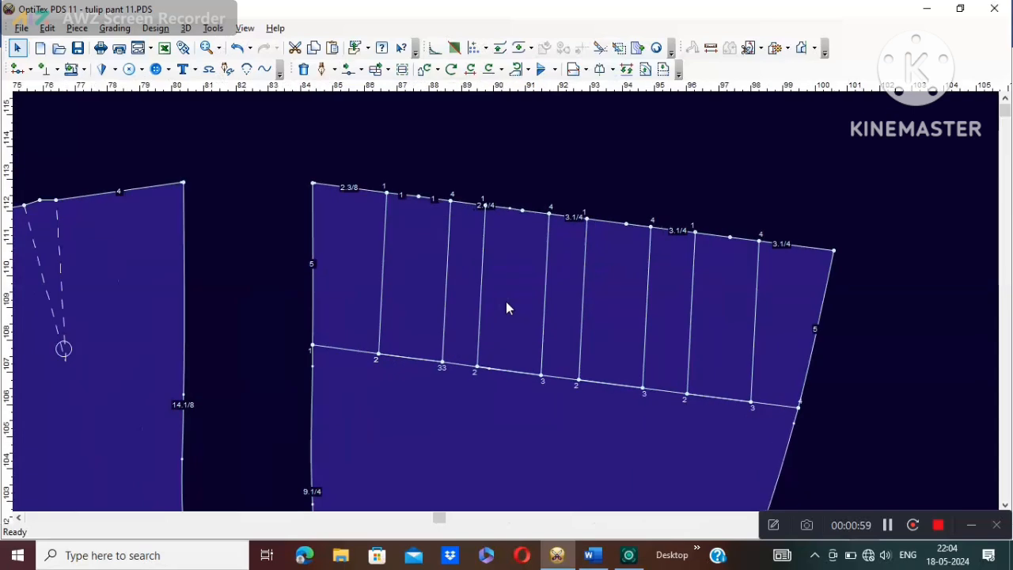
pyautogui.moveTo(510, 413); pyautogui.dragTo(514, 363)
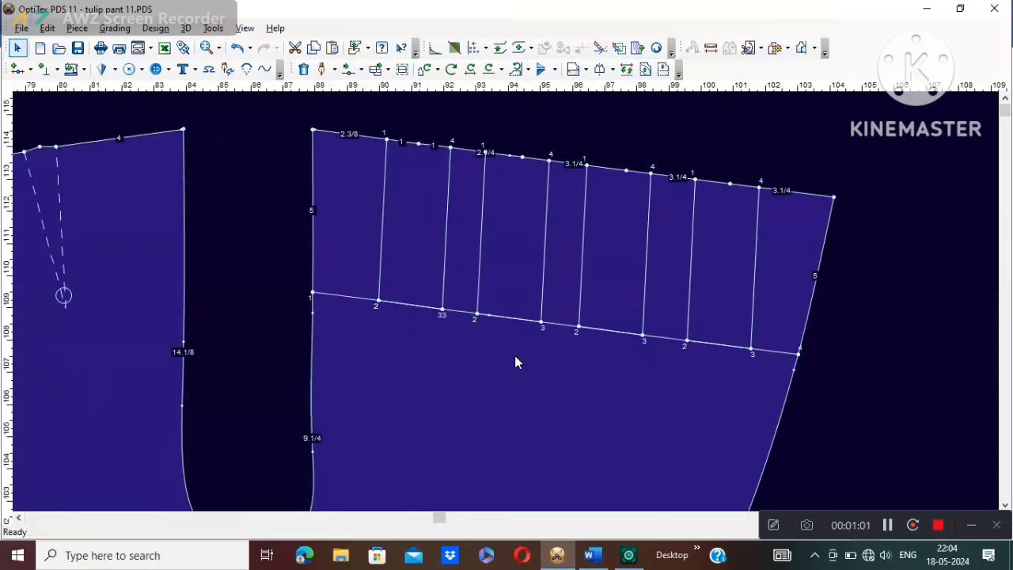
pyautogui.scroll(-1, 522, 393)
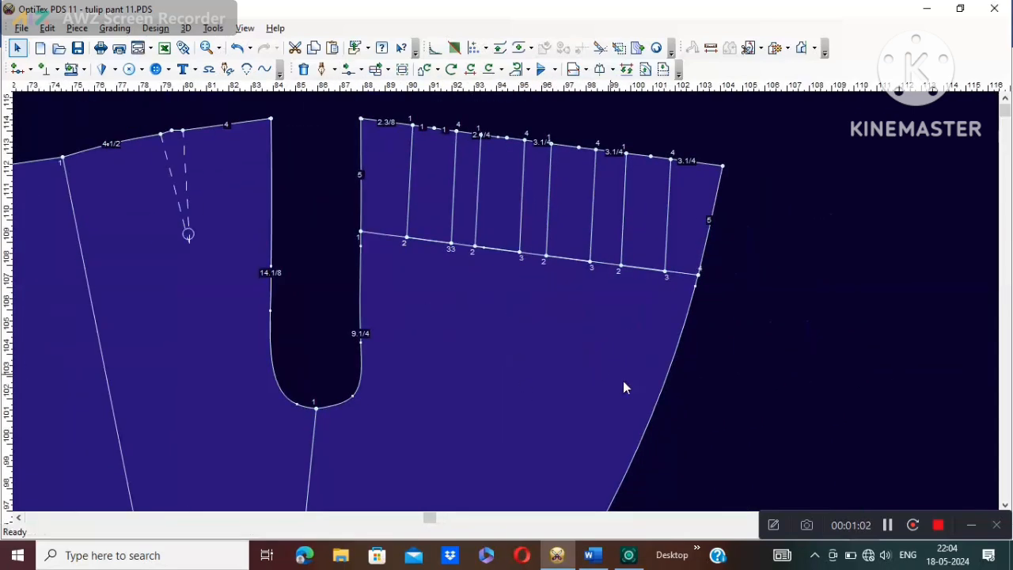
pyautogui.click(887, 511)
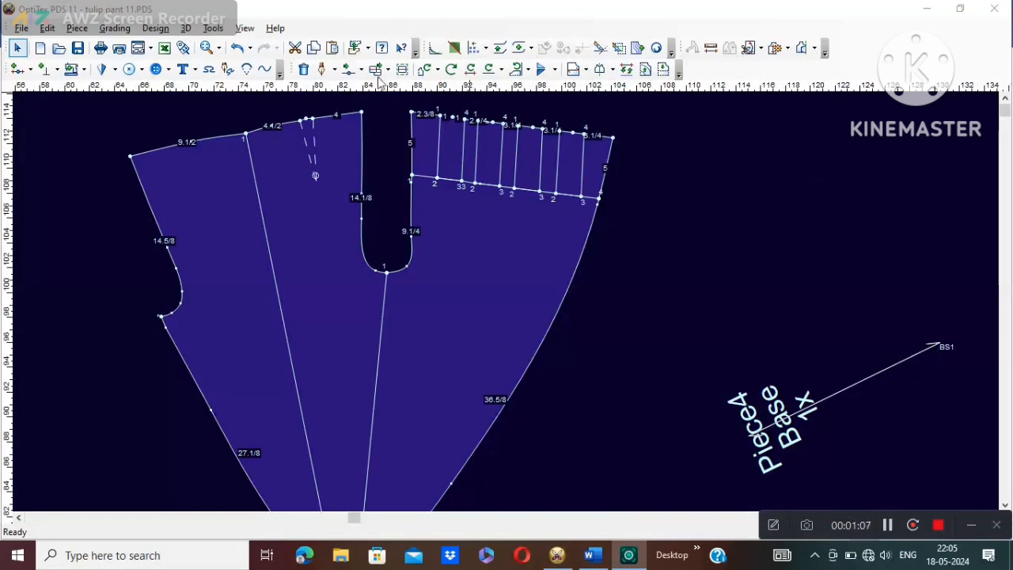
pyautogui.click(322, 71)
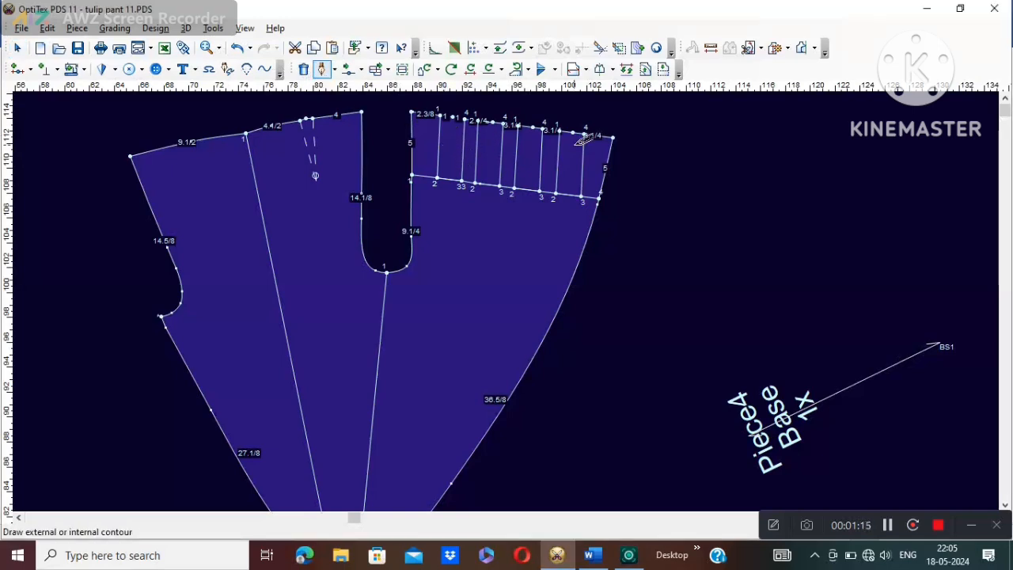
pyautogui.click(439, 143)
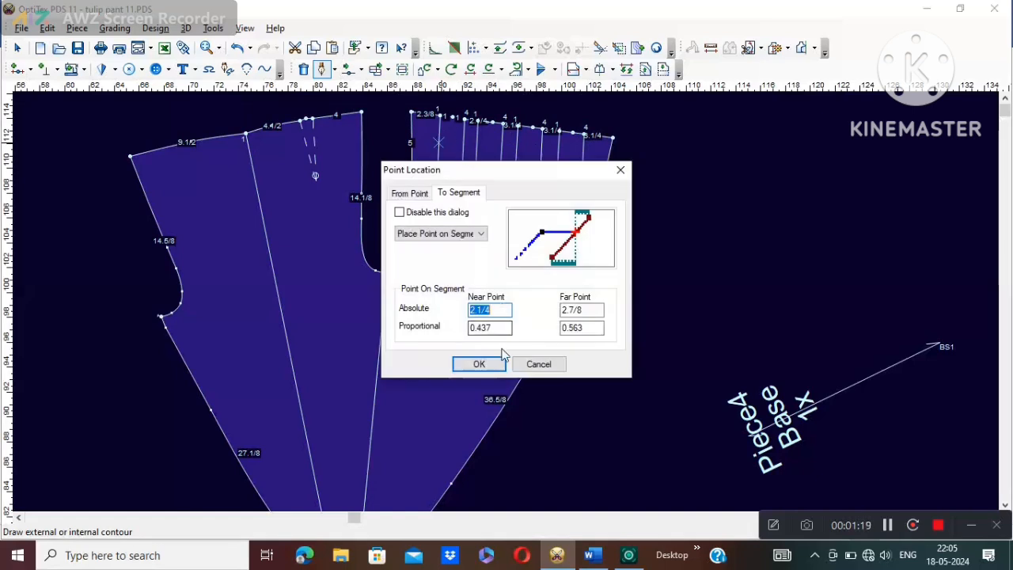
pyautogui.click(480, 363)
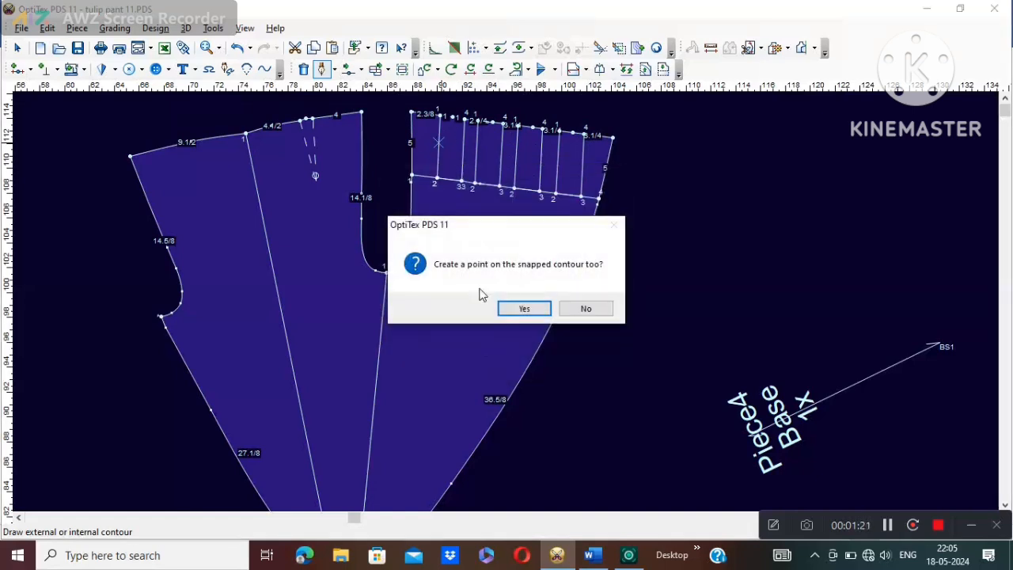
pyautogui.click(522, 309)
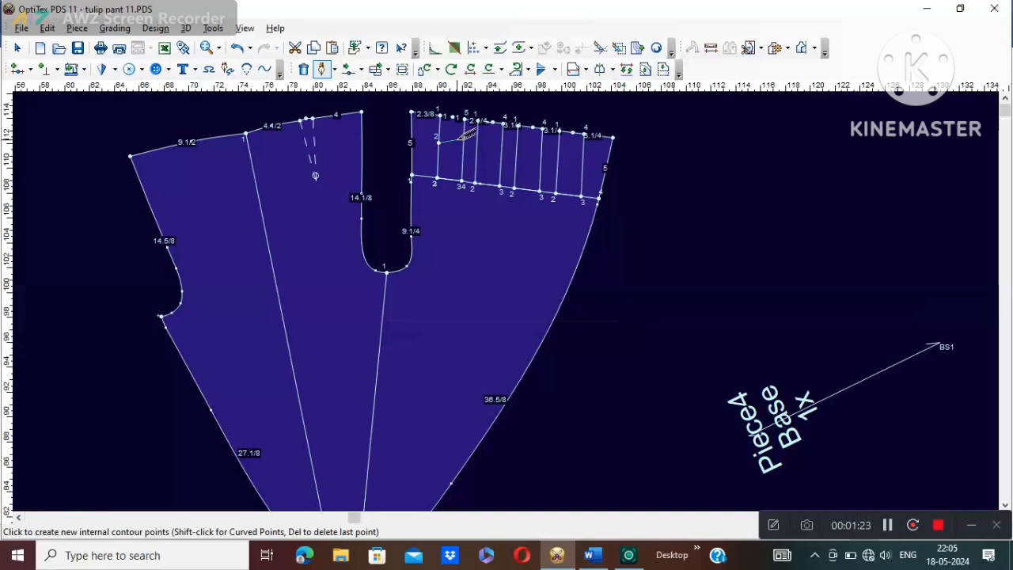
# - Extend the internal contour across the first pleat to its opposite side line, 2 from the near point, adding a point there
pyautogui.click(464, 142)
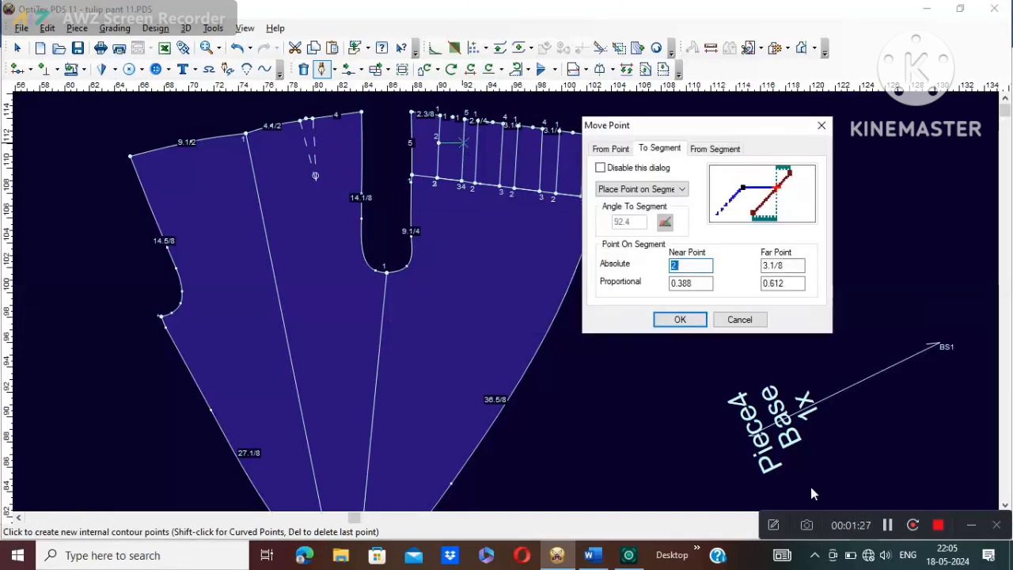
pyautogui.click(680, 319)
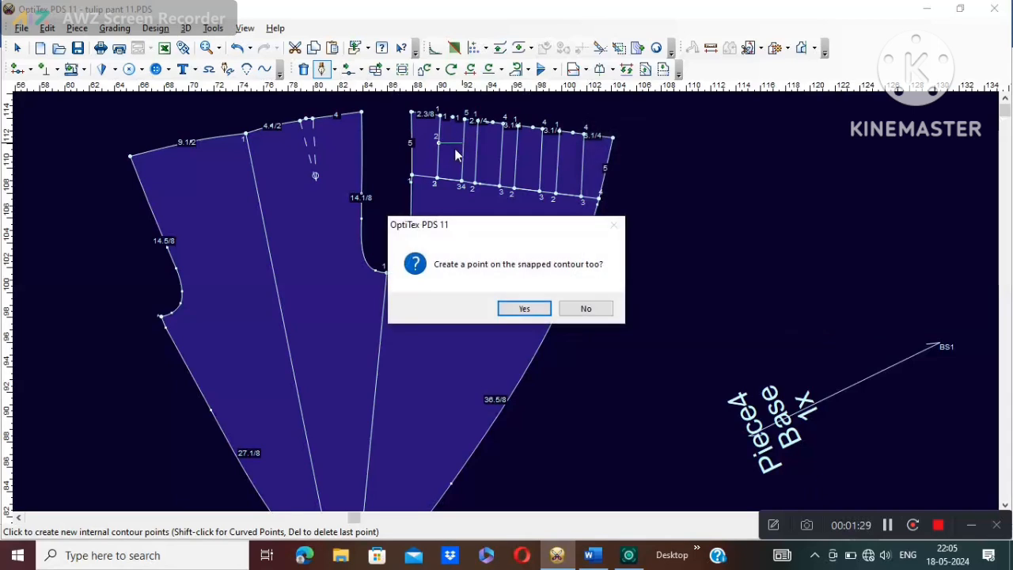
pyautogui.click(525, 311)
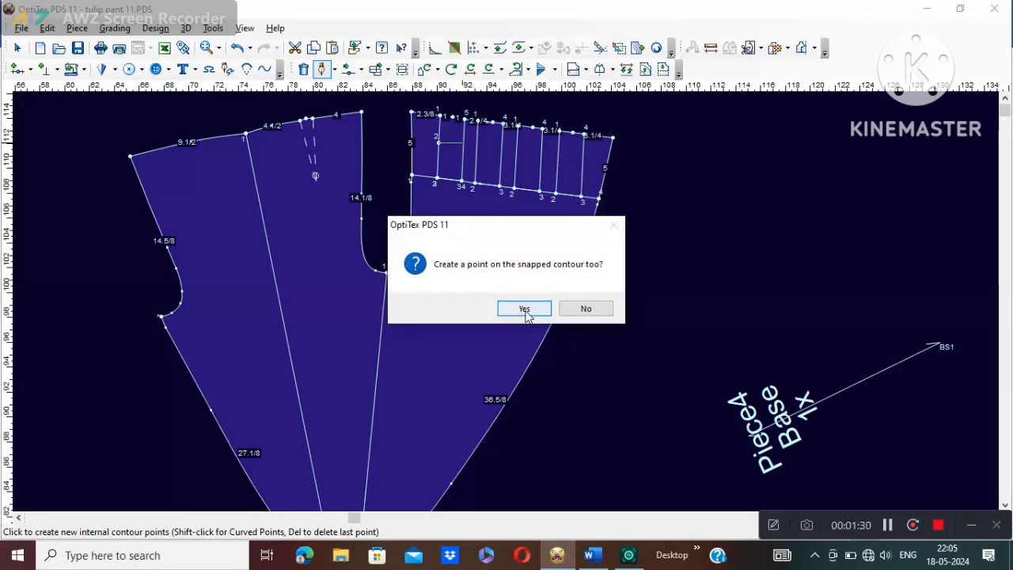
# - Draw the arrowhead with an upper stroke offset -1 and 5/8, return to the tip, and end 1 down the pleat line, adding a point
pyautogui.click(453, 137)
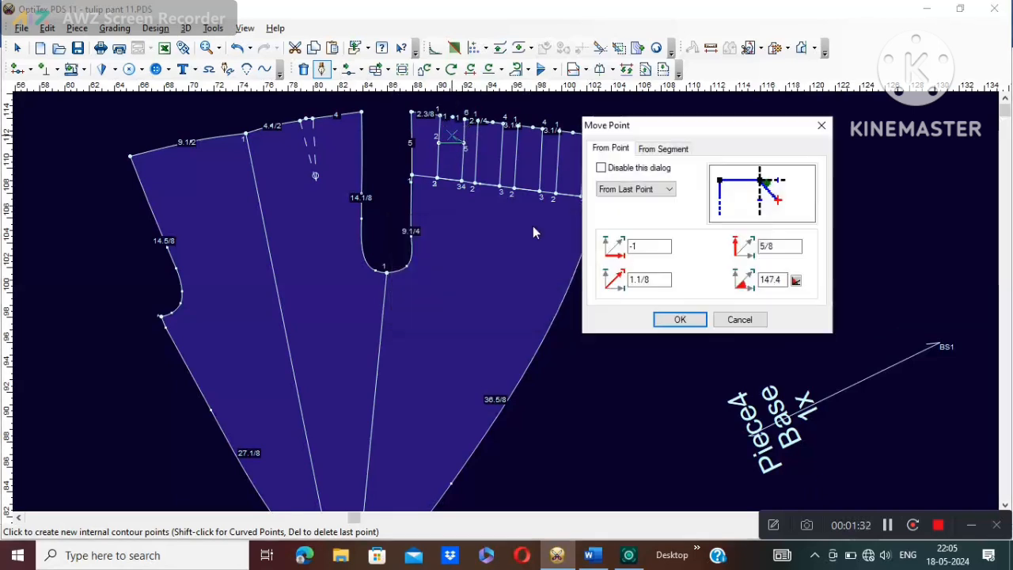
pyautogui.click(680, 319)
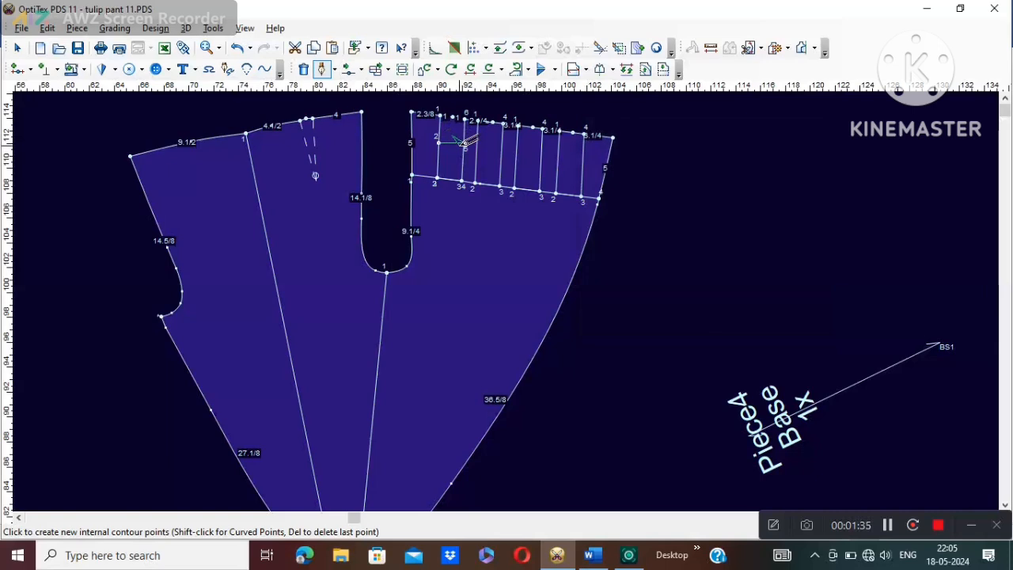
pyautogui.click(464, 144)
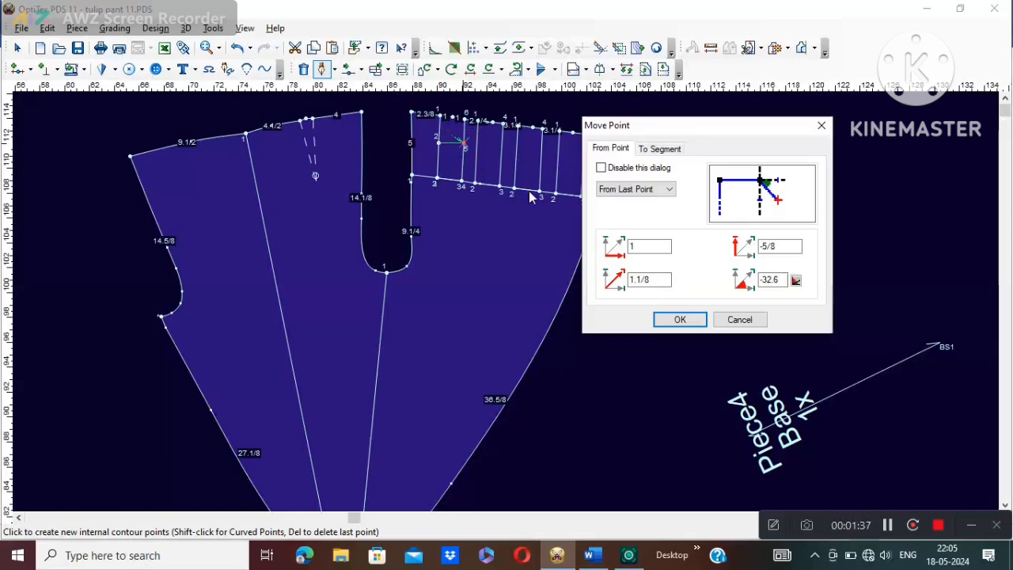
pyautogui.click(680, 319)
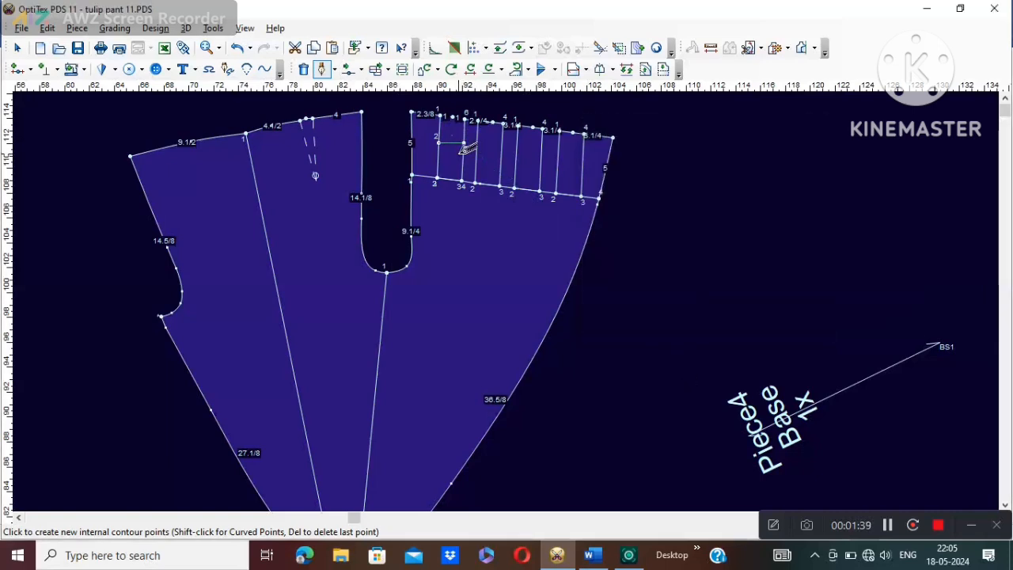
pyautogui.click(465, 156)
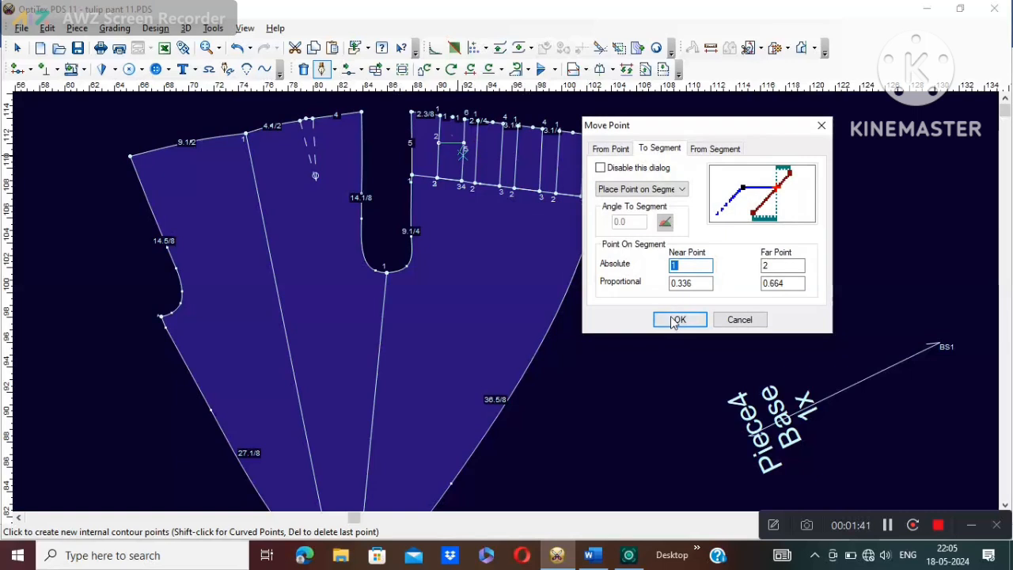
pyautogui.click(679, 319)
pyautogui.click(524, 308)
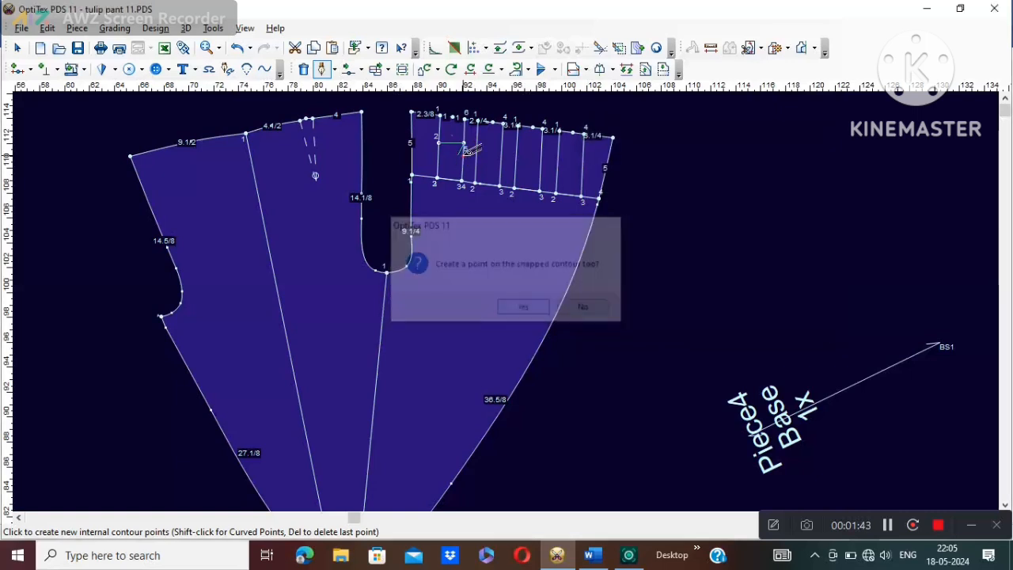
pyautogui.rightClick(469, 155)
pyautogui.click(510, 185)
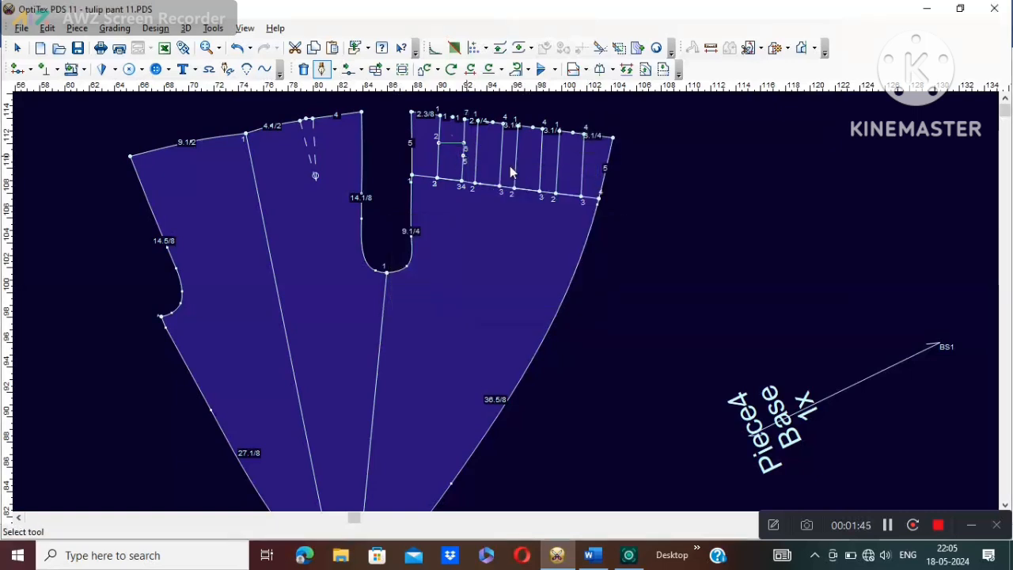
pyautogui.click(664, 144)
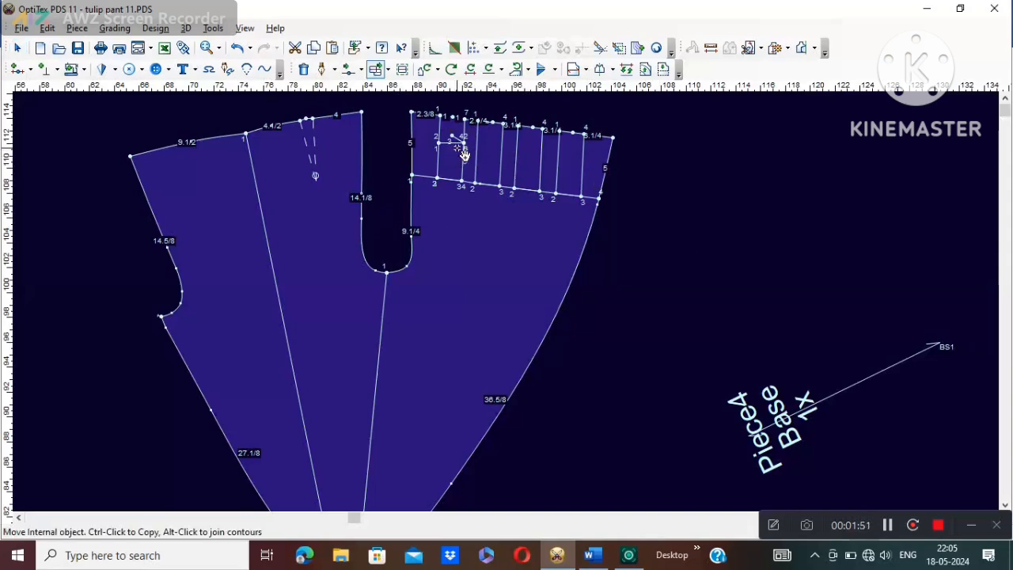
# - Copy the pleat direction arrow from the first pleat into the second, third and fourth pleats
pyautogui.keyDown('ctrl'); pyautogui.moveTo(452, 150); pyautogui.dragTo(514, 152); pyautogui.keyUp('ctrl')
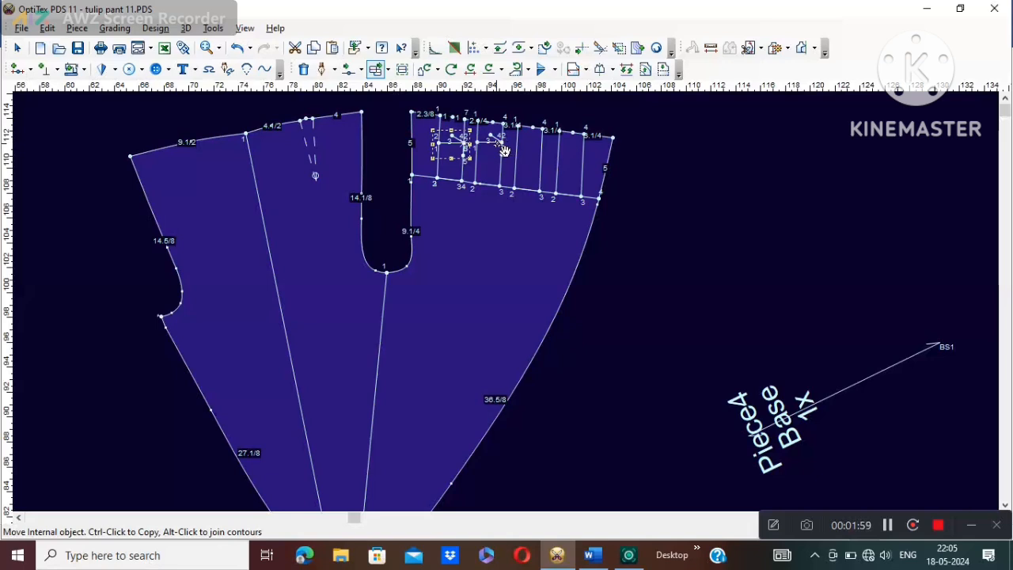
pyautogui.keyDown('ctrl'); pyautogui.moveTo(507, 150); pyautogui.dragTo(593, 157); pyautogui.keyUp('ctrl')
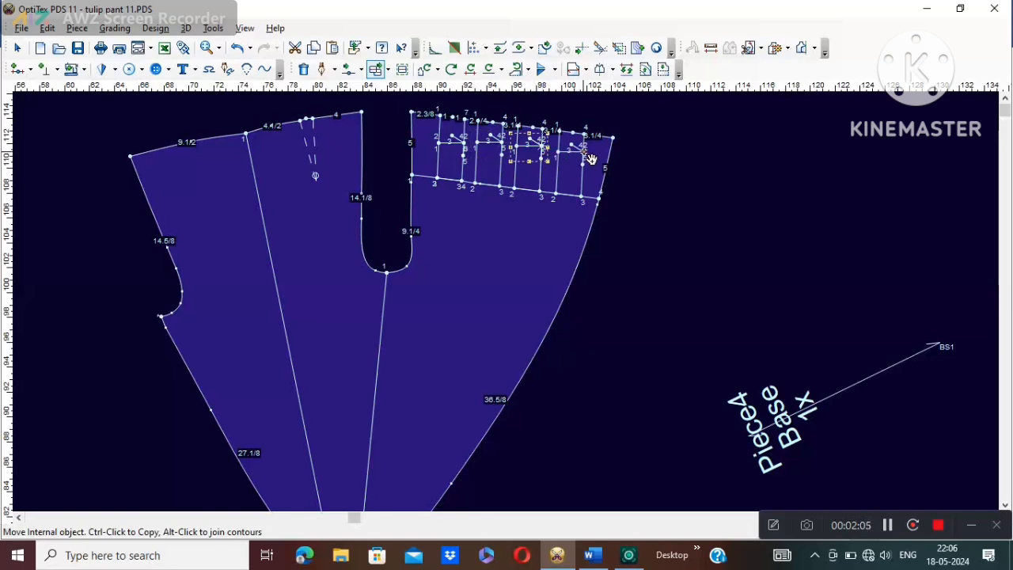
pyautogui.rightClick(671, 154)
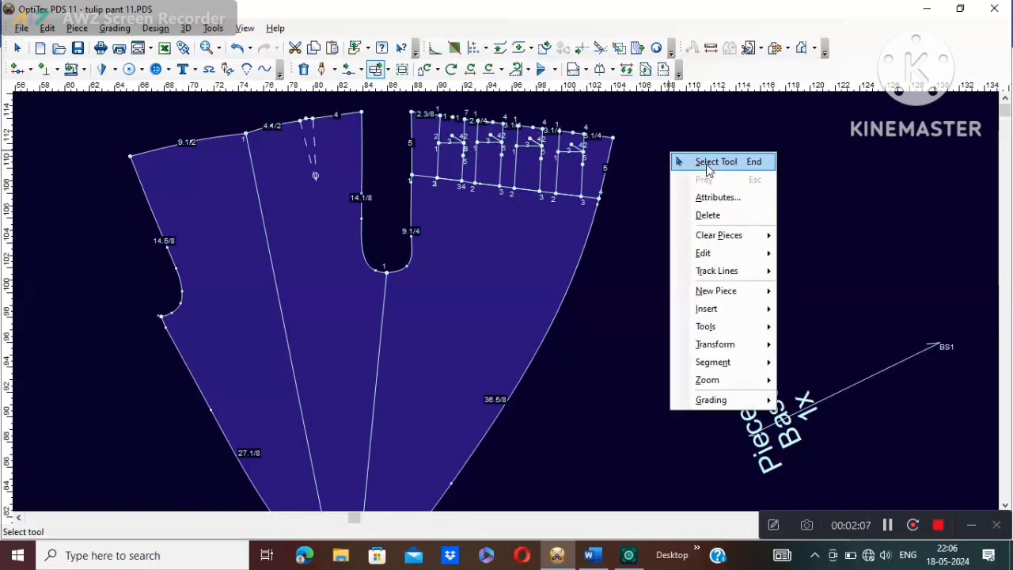
pyautogui.click(708, 164)
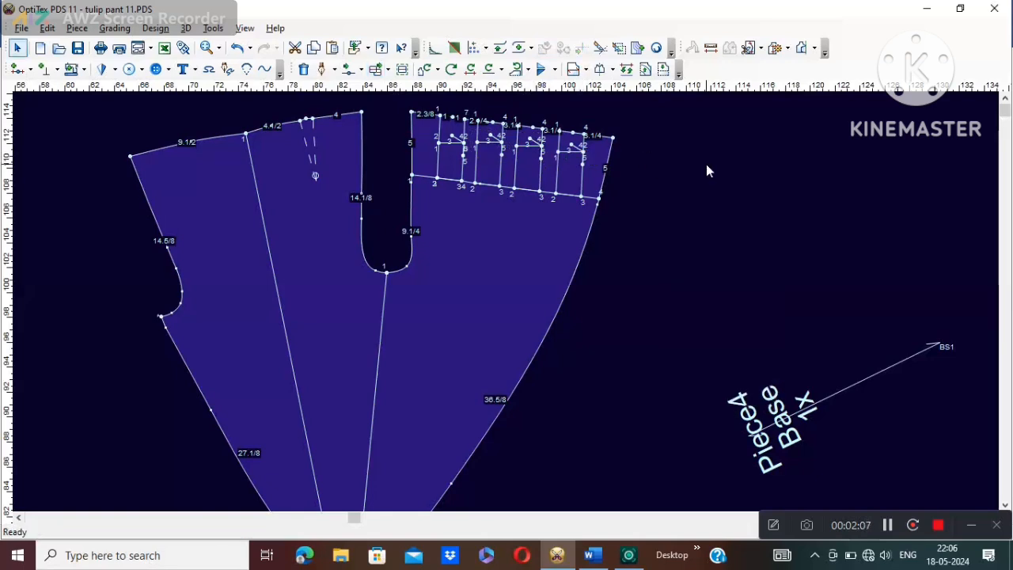
# - Add the text "stich pleat 4" to the front part of the piece, just below the pleats
pyautogui.click(889, 528)
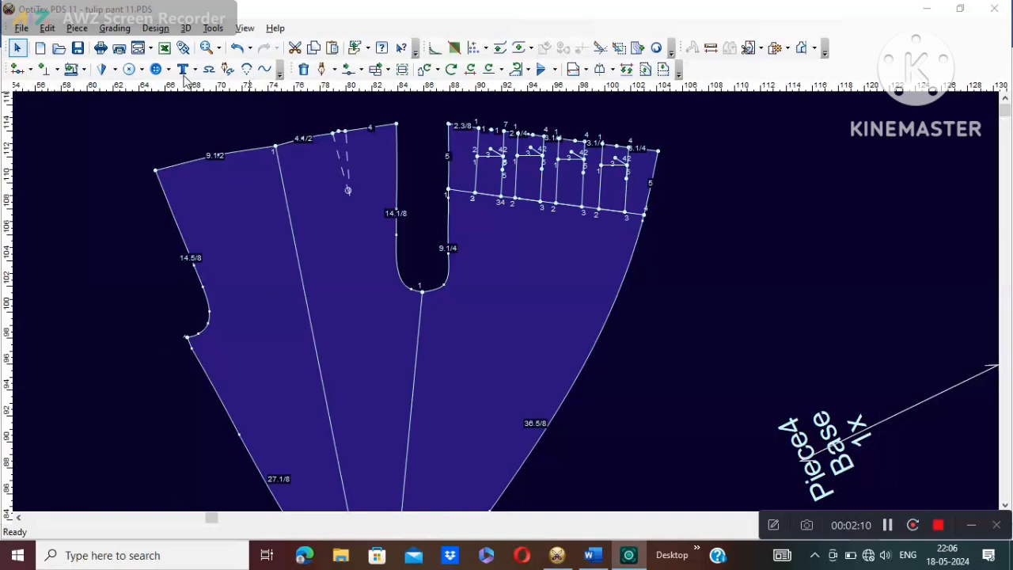
pyautogui.click(182, 69)
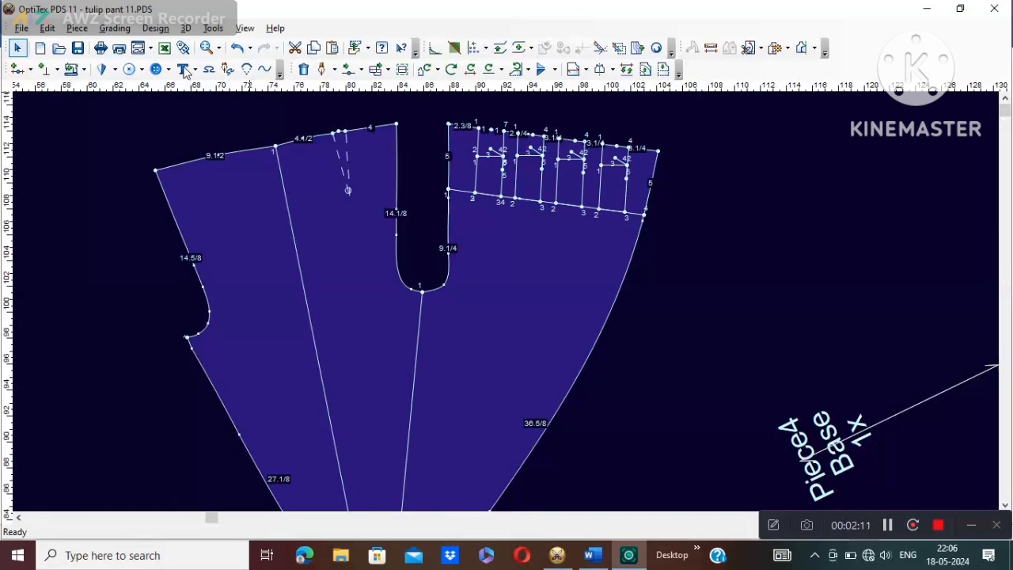
pyautogui.click(482, 243)
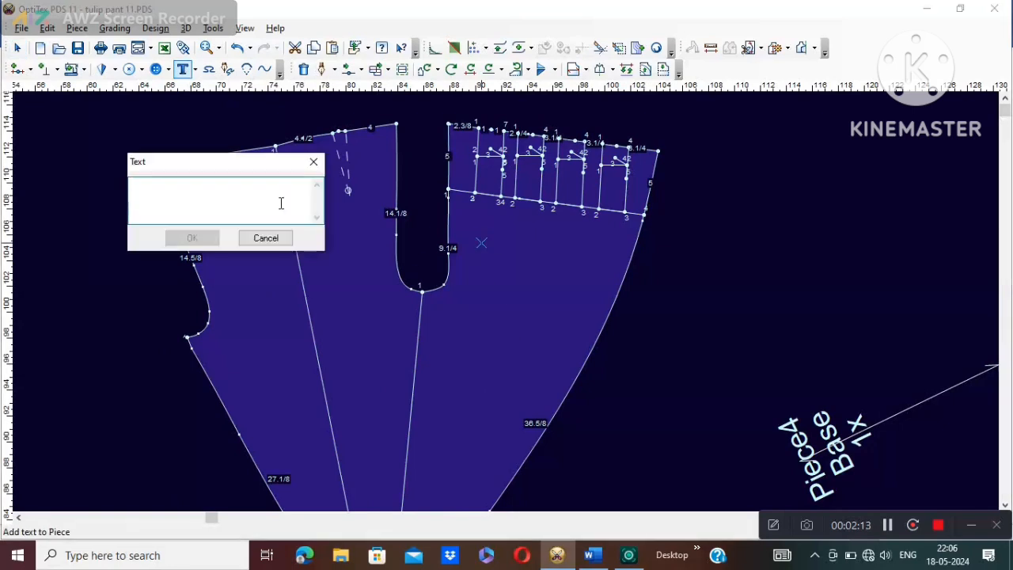
pyautogui.write('stich pleat 4')
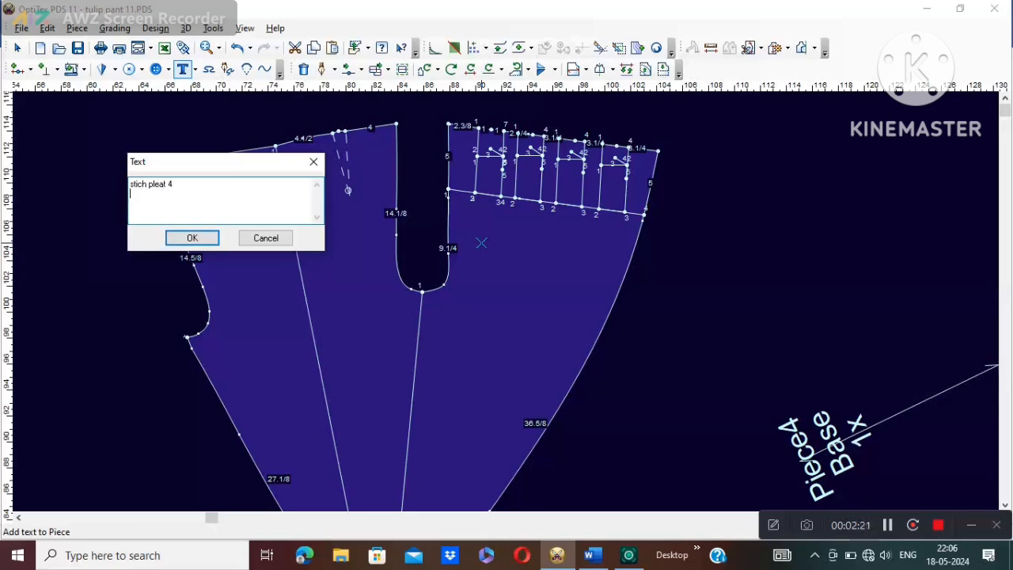
pyautogui.click(190, 239)
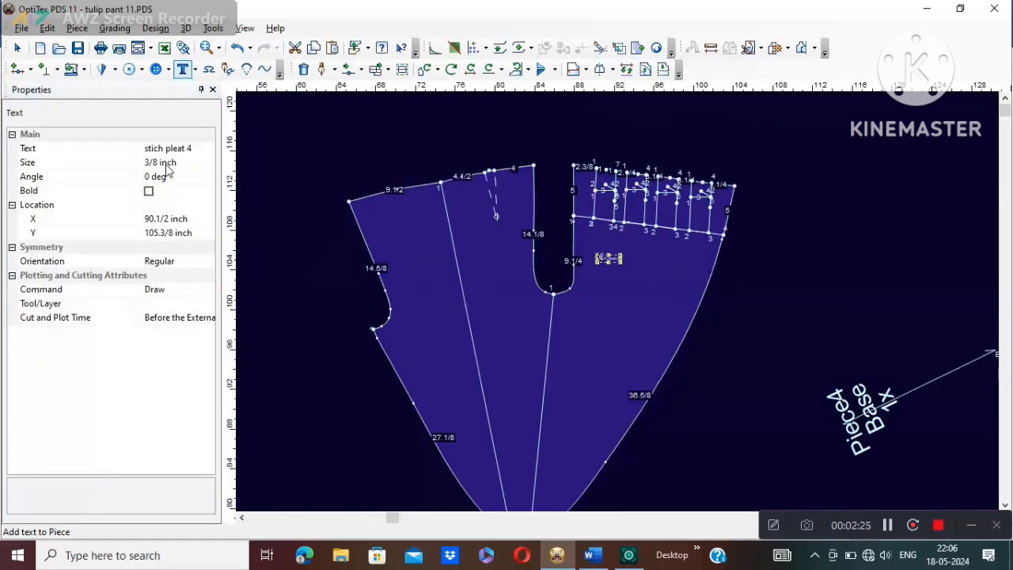
# - Set the pleat note's text size to 1 inch and make it bold, without adding another text
pyautogui.click(166, 164)
pyautogui.write('1')
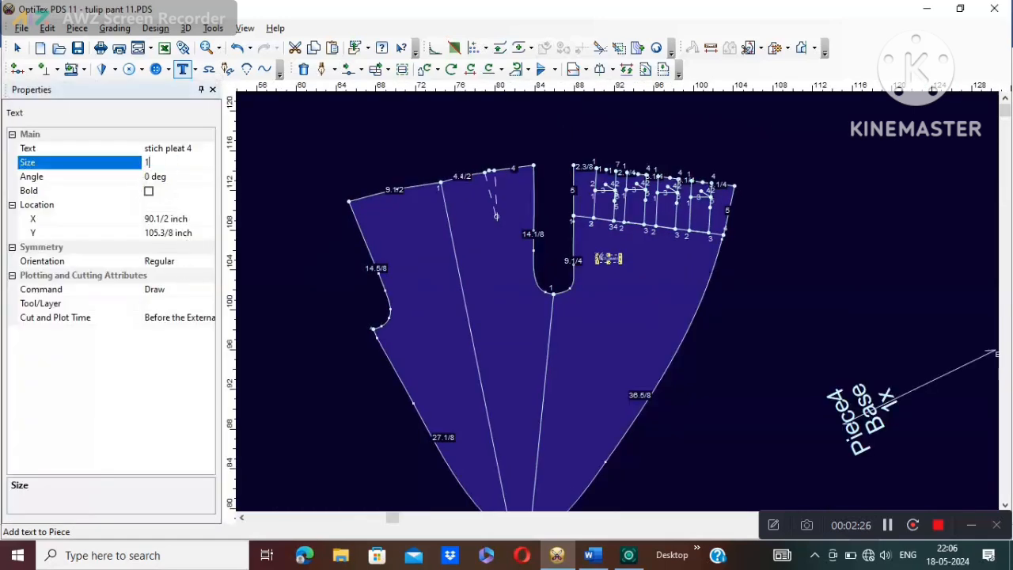
pyautogui.click(148, 191)
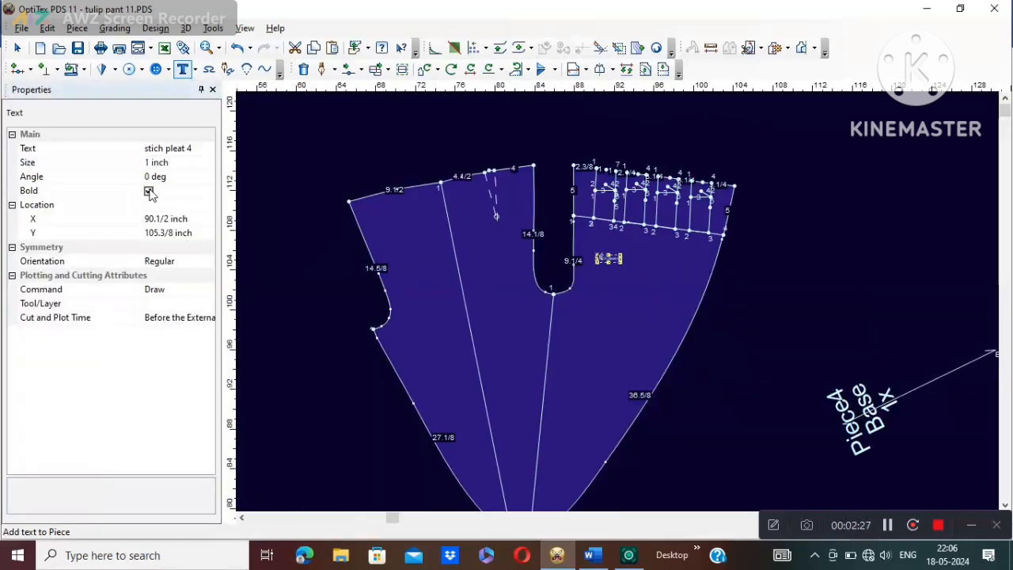
pyautogui.click(212, 89)
pyautogui.click(757, 216)
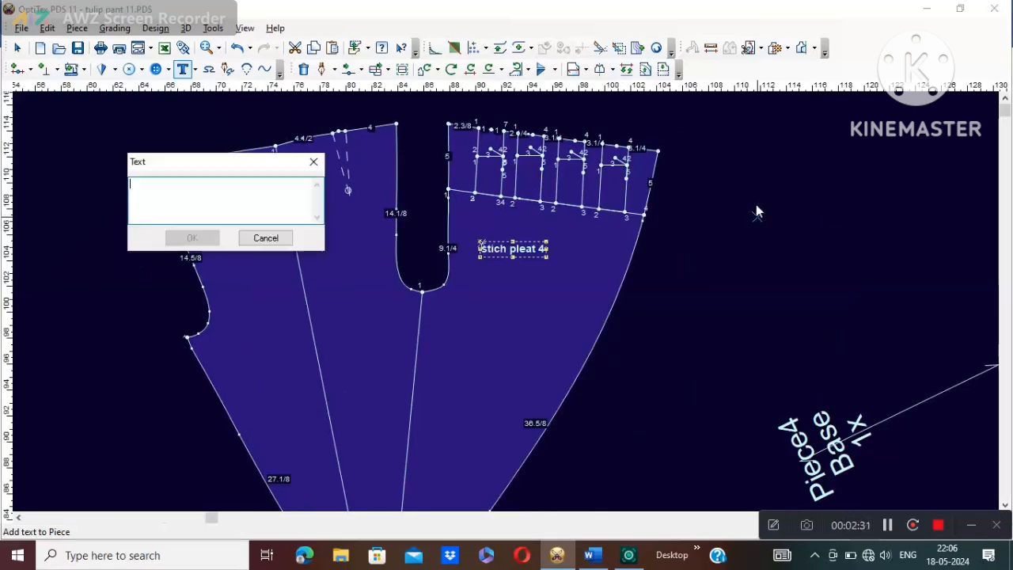
pyautogui.click(314, 164)
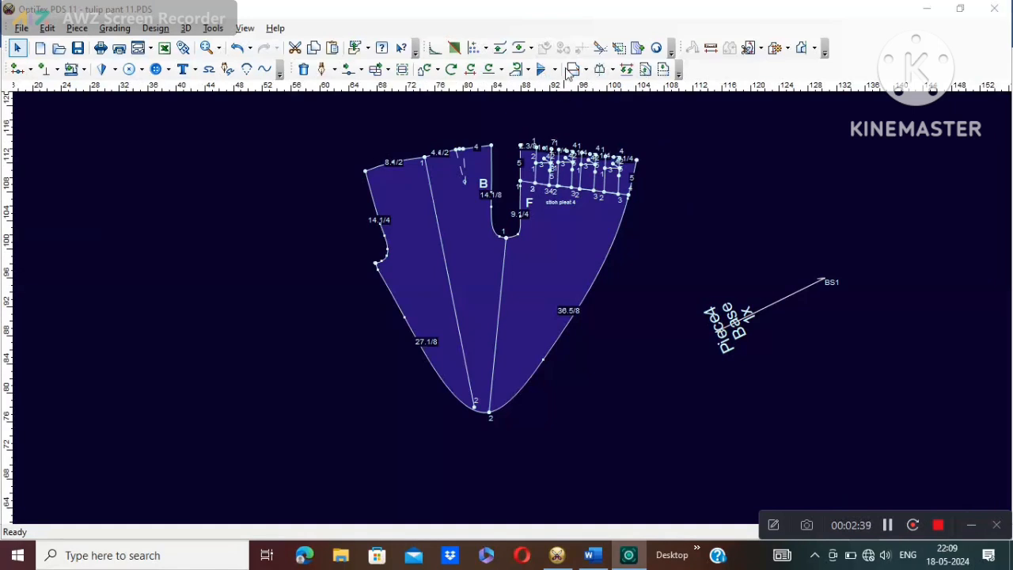
# - Set the baseline direction along the back division line, from its waist point to its lower end near the hem
pyautogui.click(585, 71)
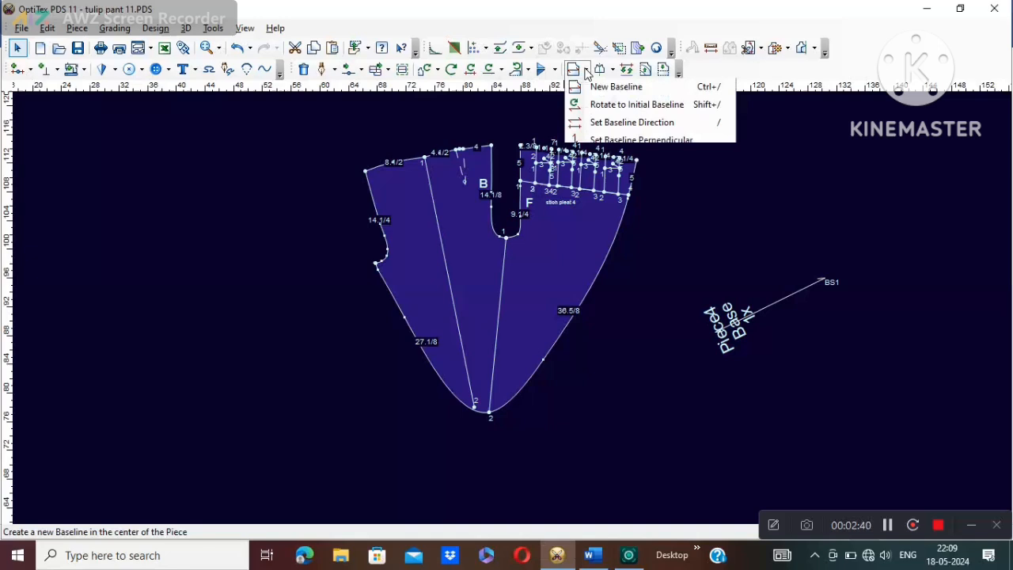
pyautogui.click(615, 131)
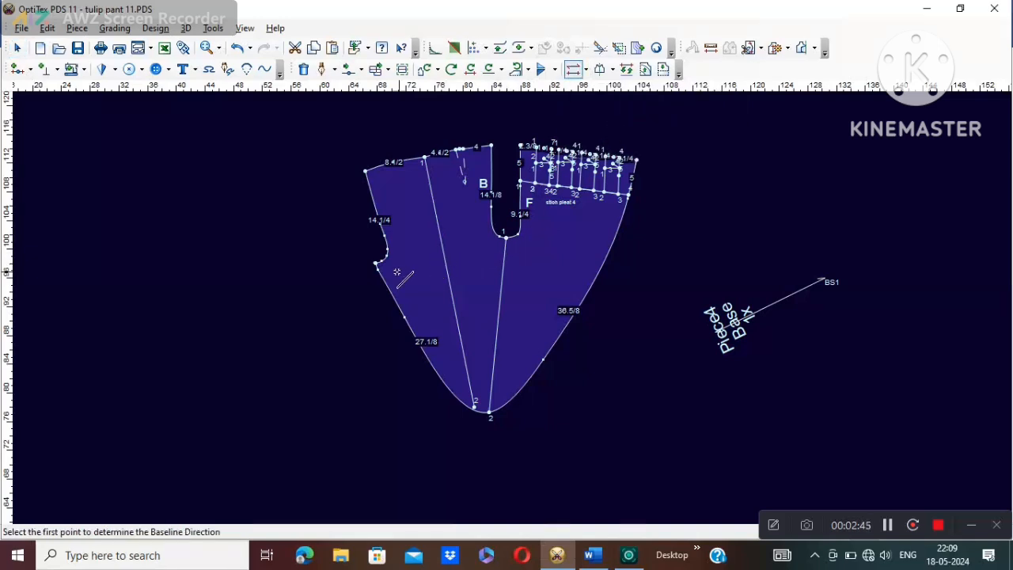
pyautogui.click(425, 158)
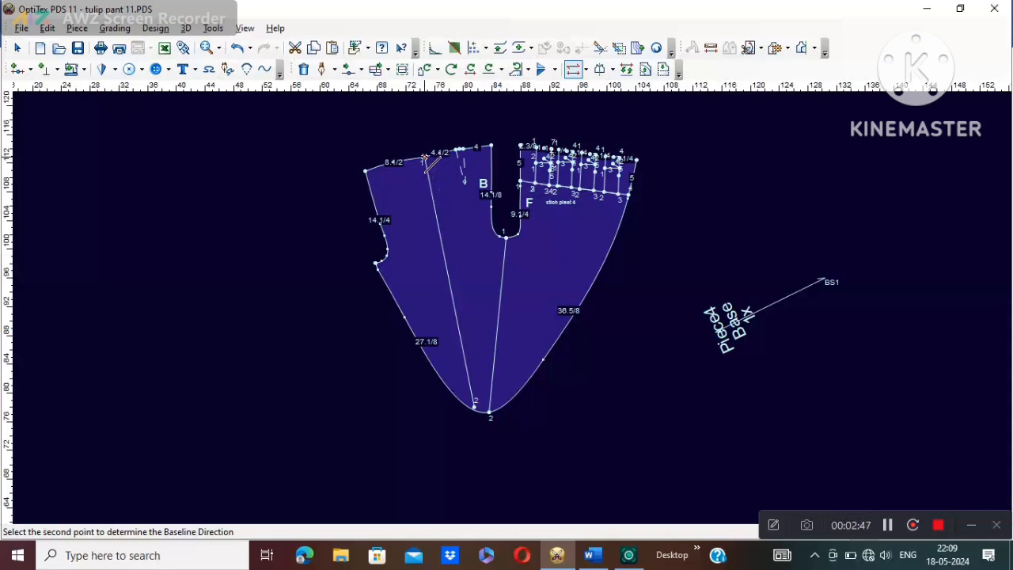
pyautogui.click(475, 406)
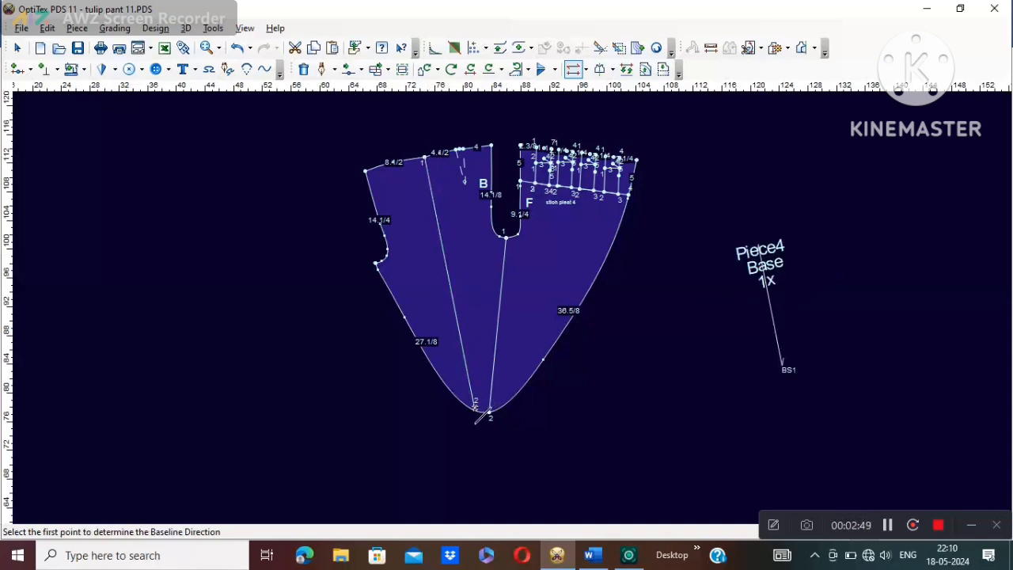
pyautogui.rightClick(833, 229)
pyautogui.click(846, 236)
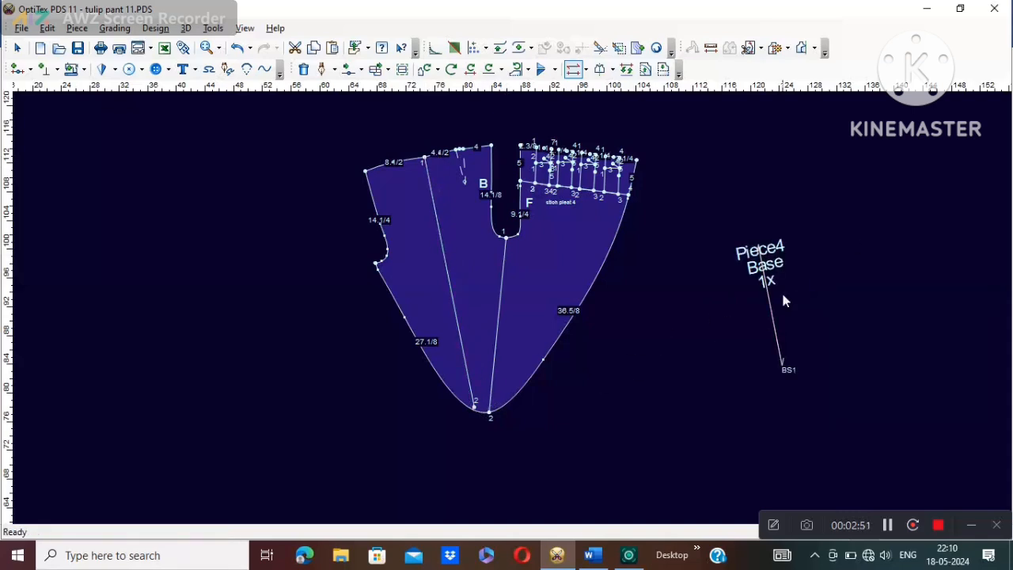
# - Move the baseline with its piece description inside the pattern, between the two long internal lines below the back dart
pyautogui.press('i')
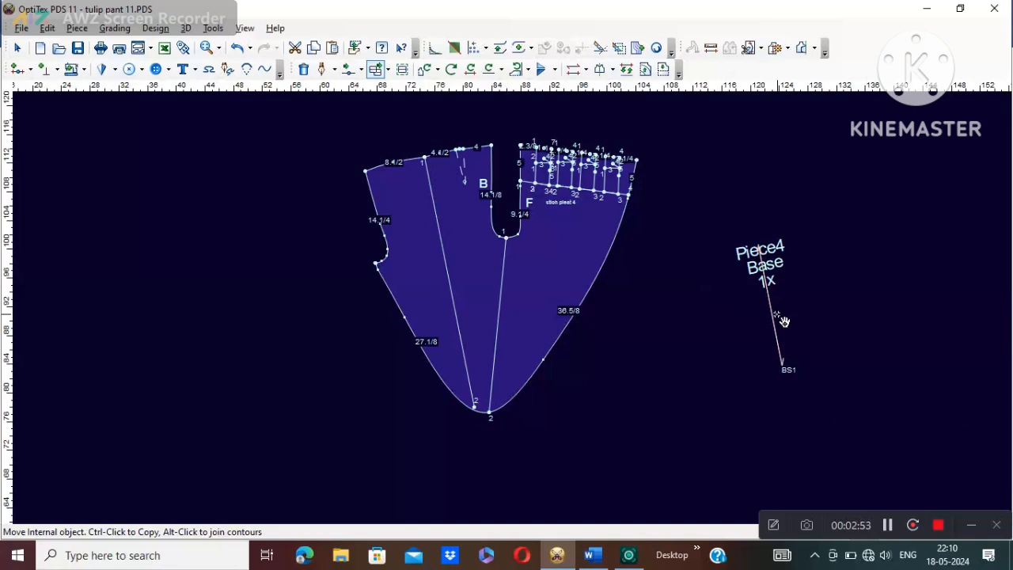
pyautogui.click(781, 364)
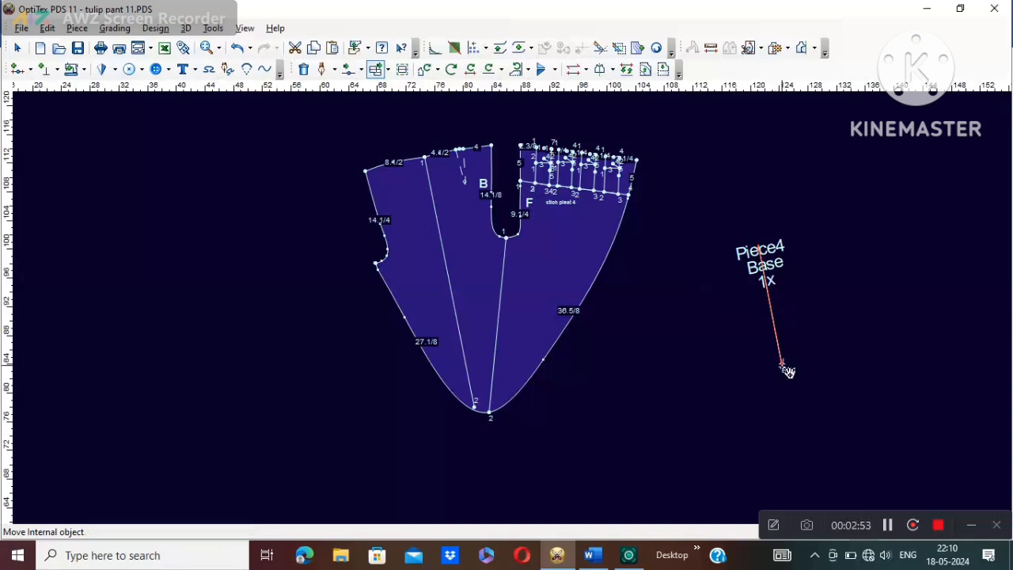
pyautogui.click(482, 337)
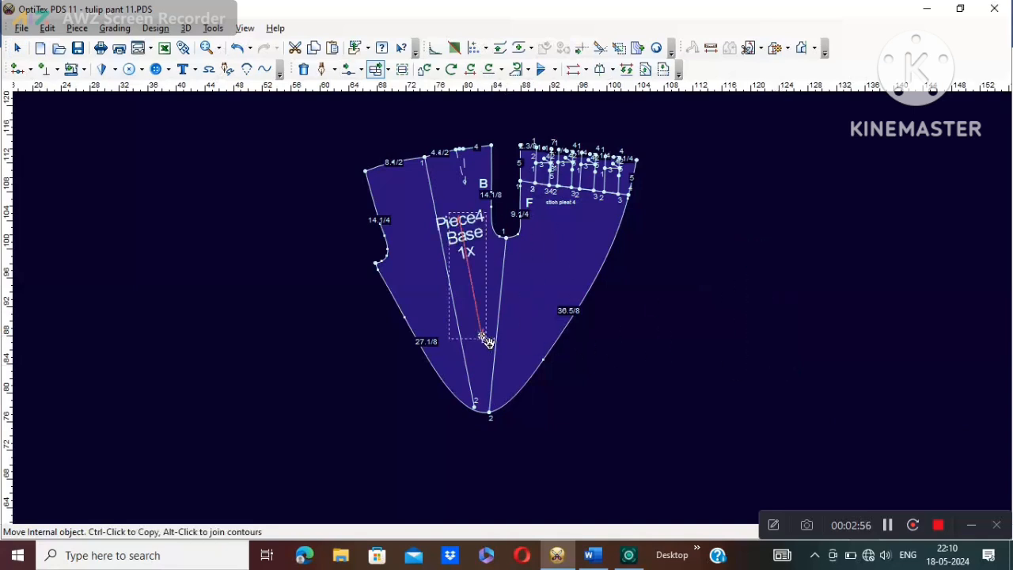
pyautogui.rightClick(785, 293)
pyautogui.click(837, 303)
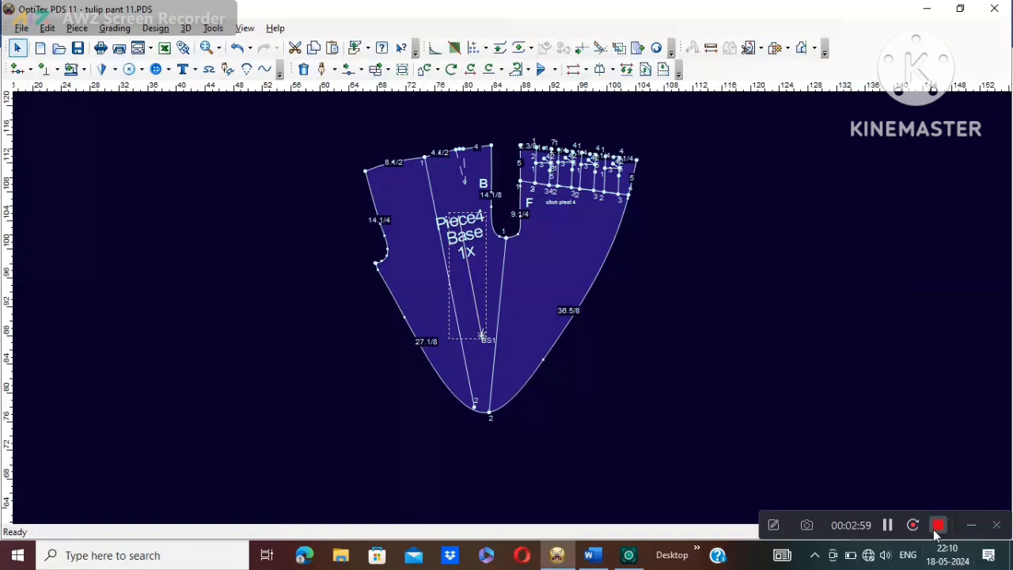
pyautogui.click(938, 526)
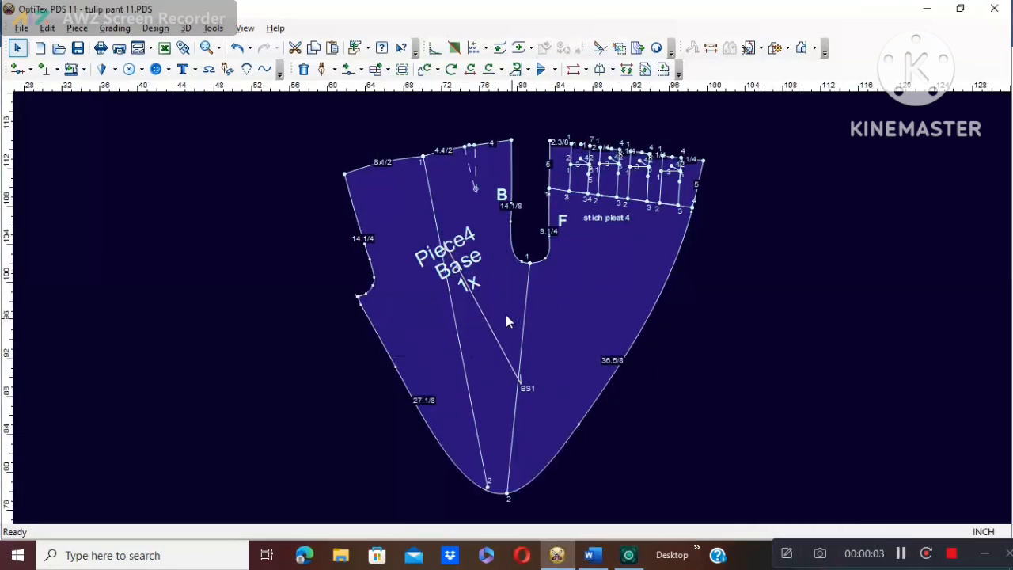
# - Open the properties of the tulip pant piece and rename it "FRONT /BACK"
pyautogui.doubleClick(508, 320)
pyautogui.click(115, 162)
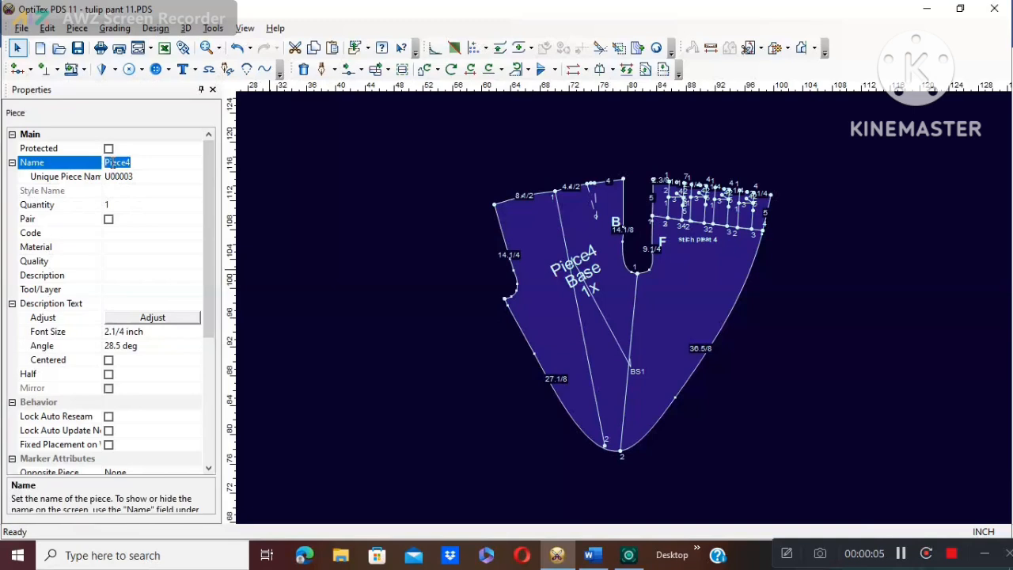
pyautogui.write('FRONT/BACK')
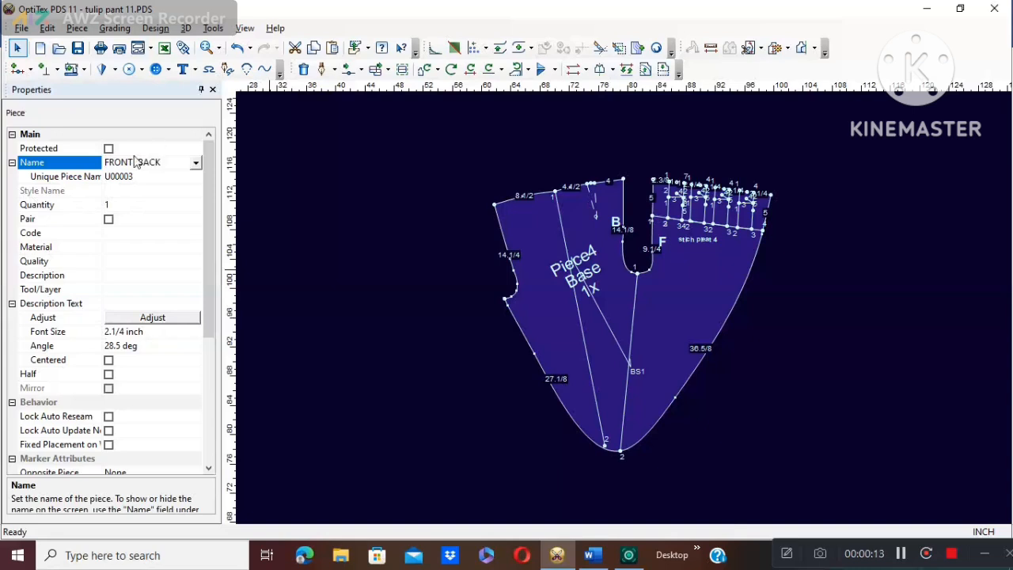
# - Mark the FRONT /BACK piece as a pair and set its code to "cut 2"
pyautogui.click(112, 221)
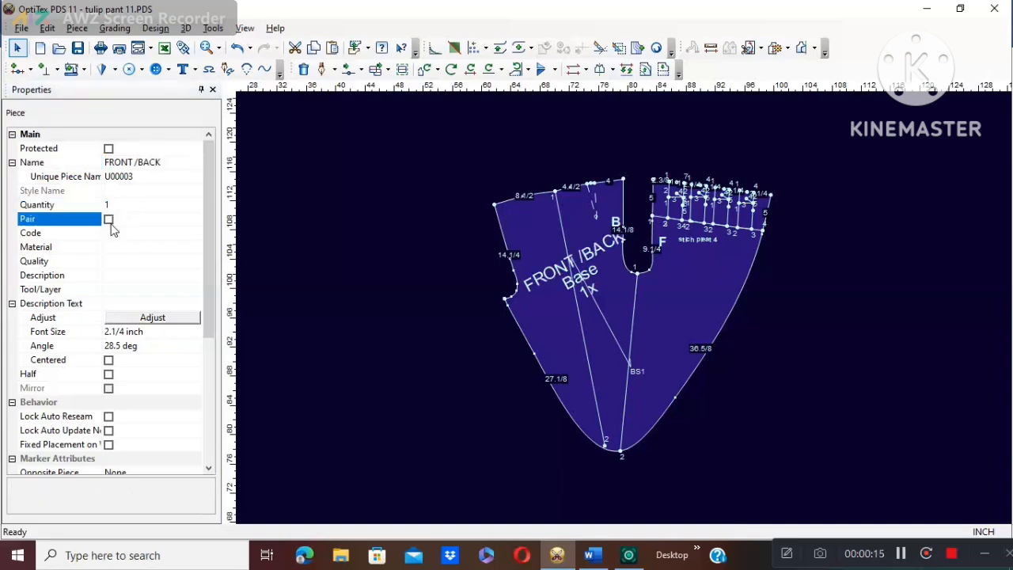
pyautogui.click(108, 221)
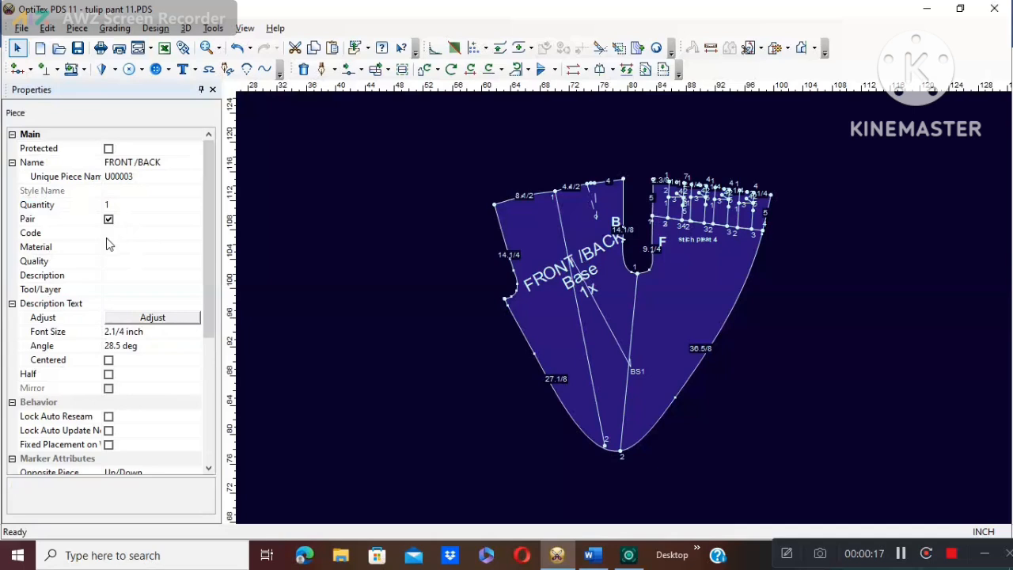
pyautogui.click(115, 234)
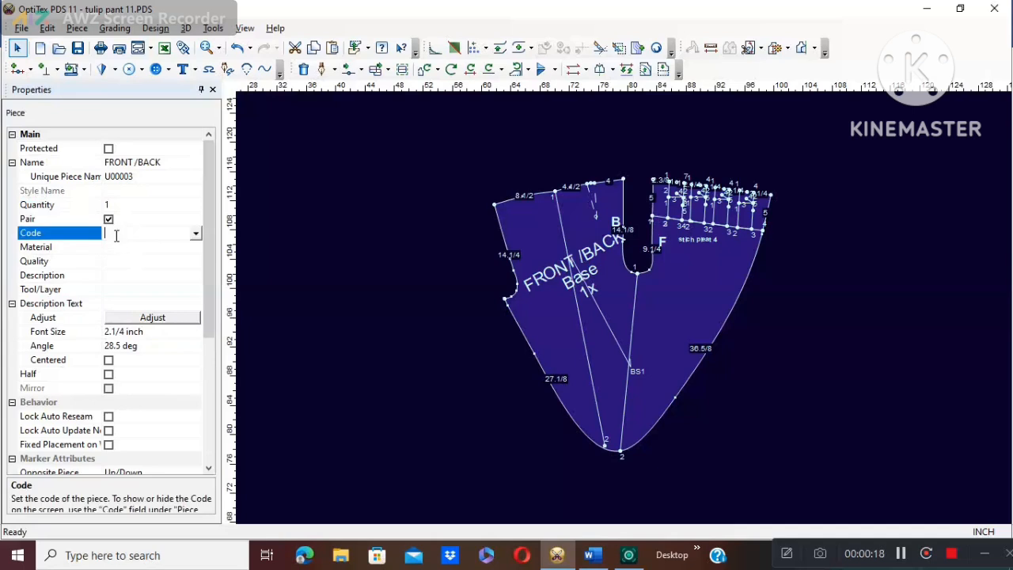
pyautogui.click(196, 234)
pyautogui.click(152, 276)
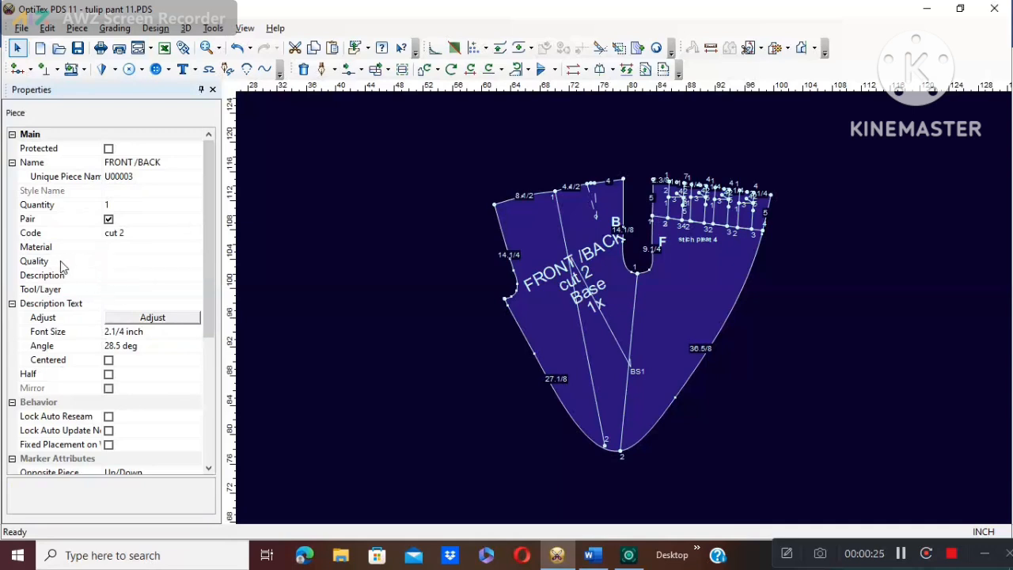
# - Try a font size of 2 inches, centered placement and an angle of 0 for the piece's description text
pyautogui.click(121, 333)
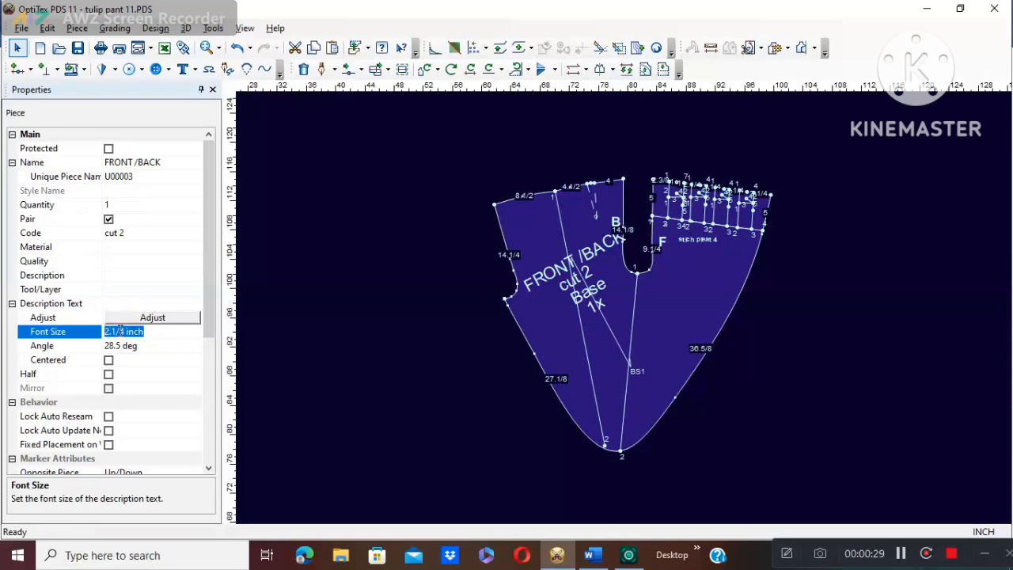
pyautogui.write('2')
pyautogui.click(109, 362)
pyautogui.click(109, 362)
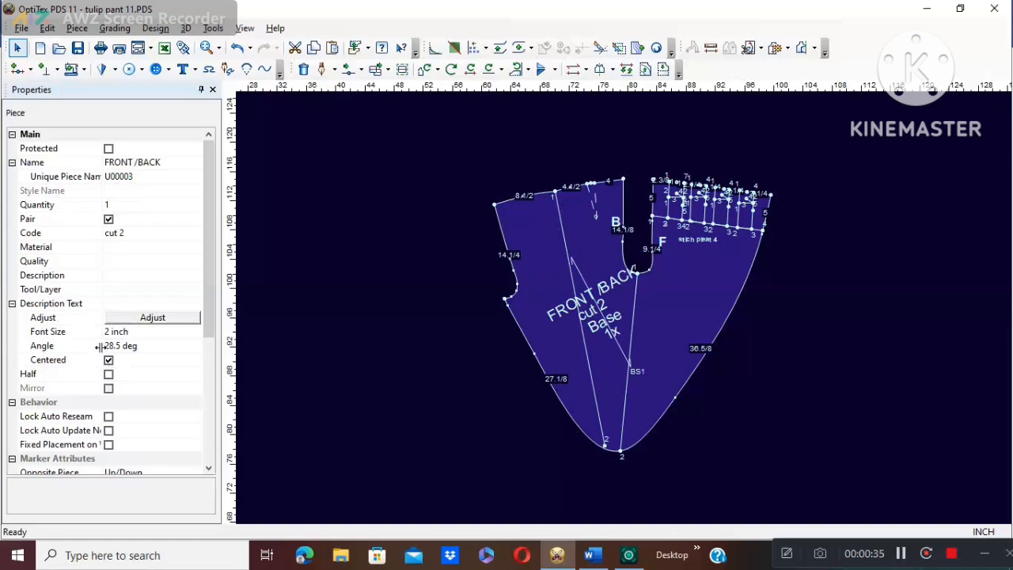
pyautogui.click(118, 346)
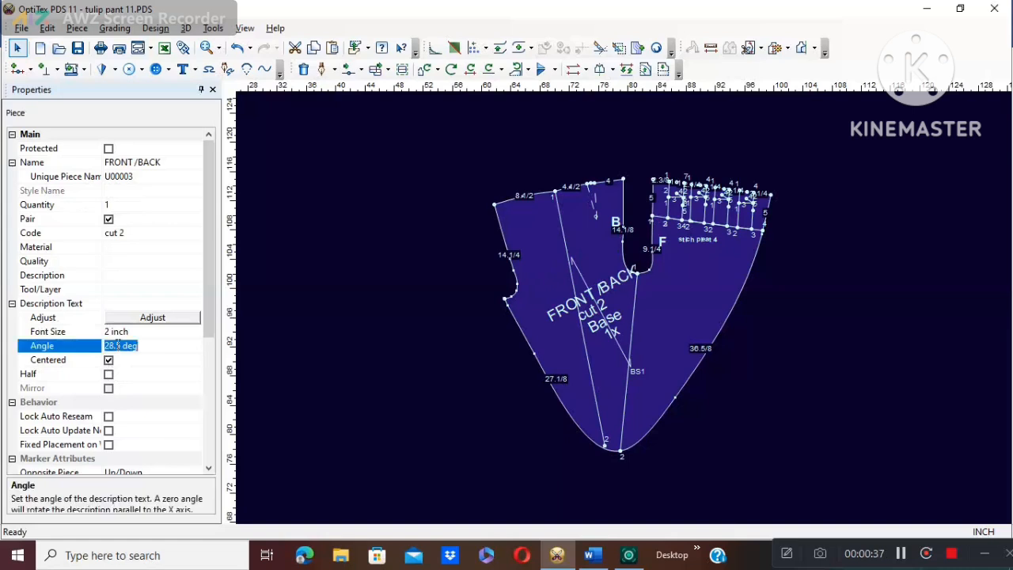
pyautogui.write('0')
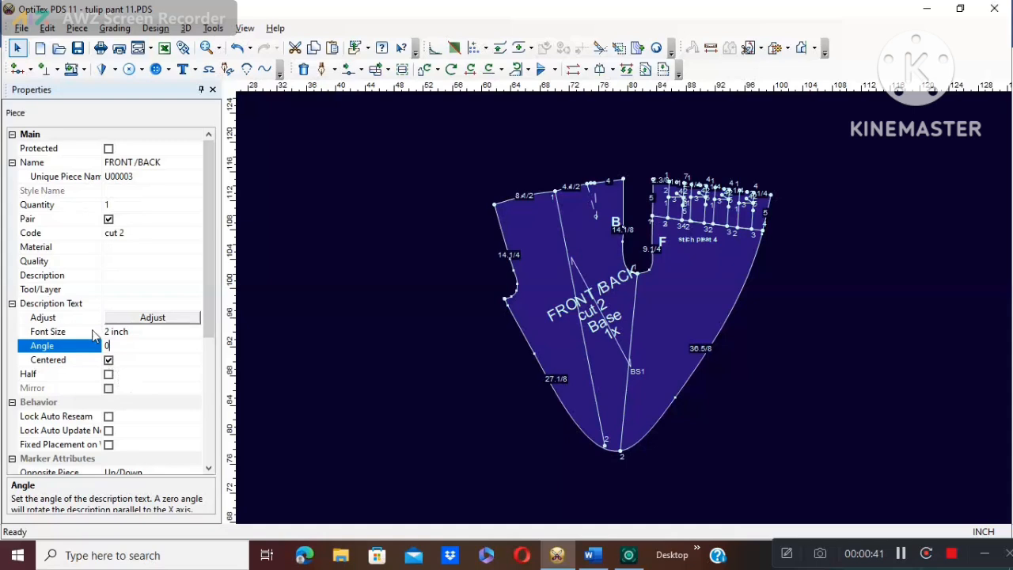
# - Auto-adjust the description text to the piece, set its angle to 0 degrees and close the properties
pyautogui.click(145, 322)
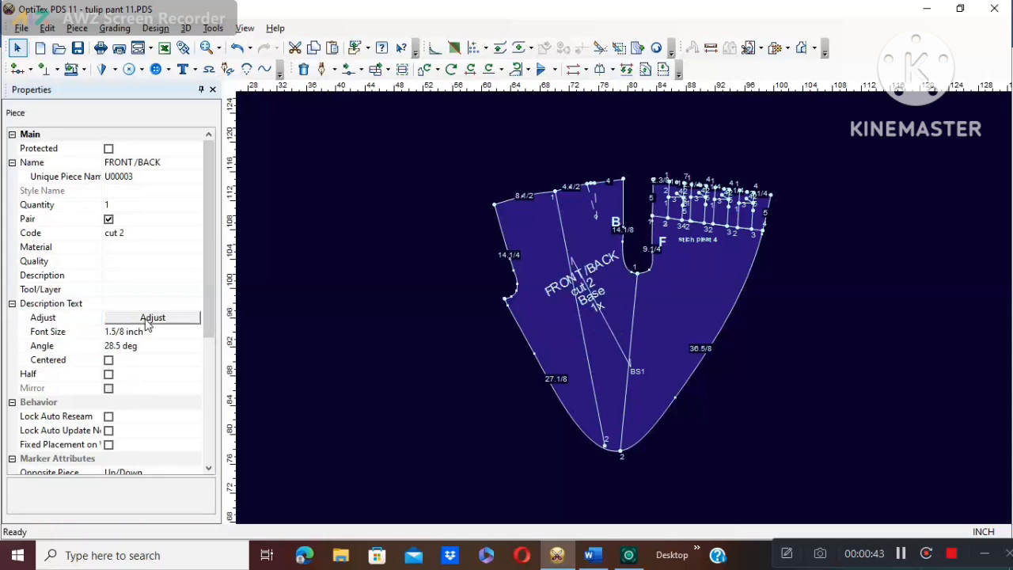
pyautogui.click(117, 345)
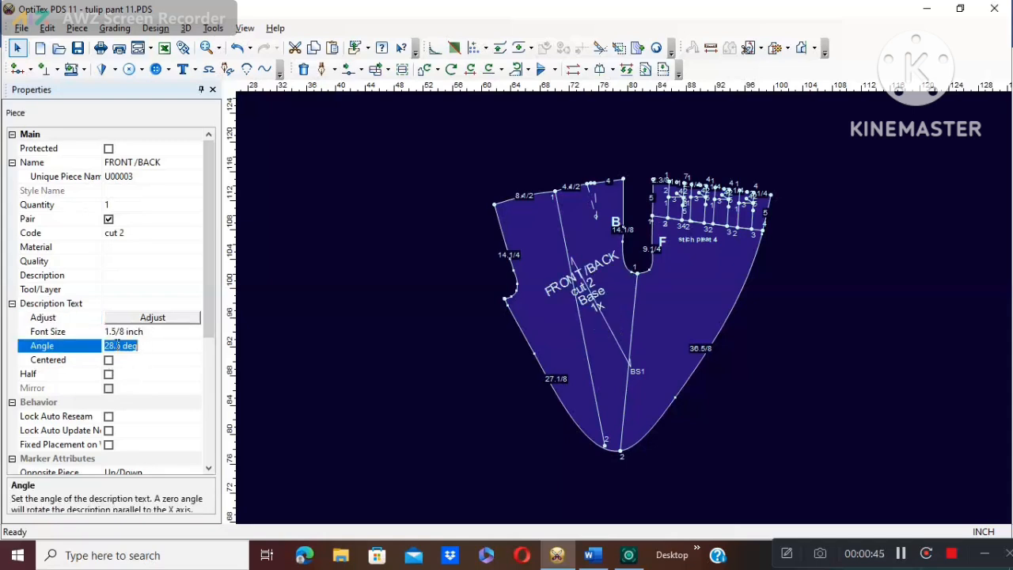
pyautogui.write('0')
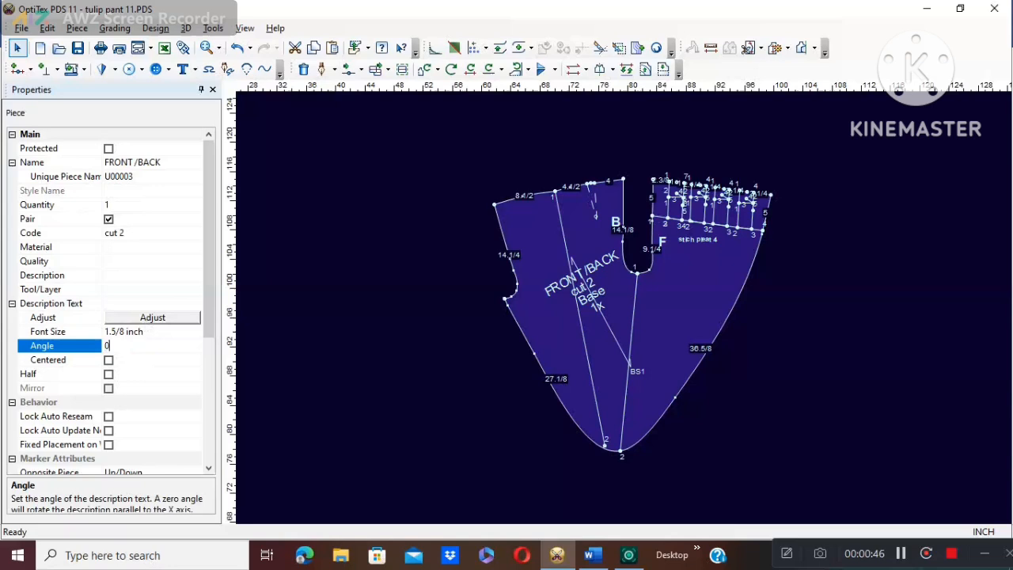
pyautogui.click(108, 361)
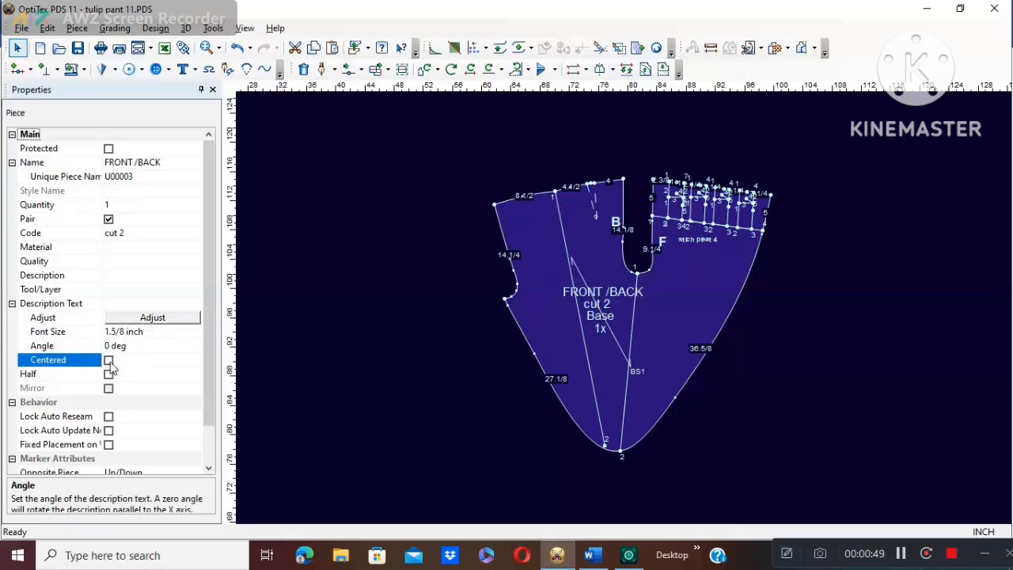
pyautogui.click(212, 90)
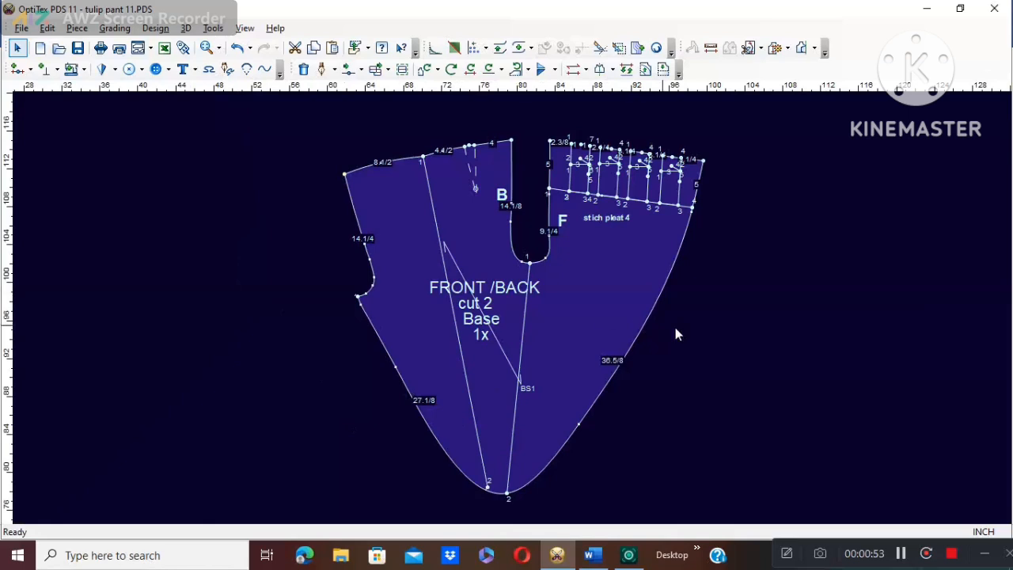
pyautogui.scroll(3, 505, 302)
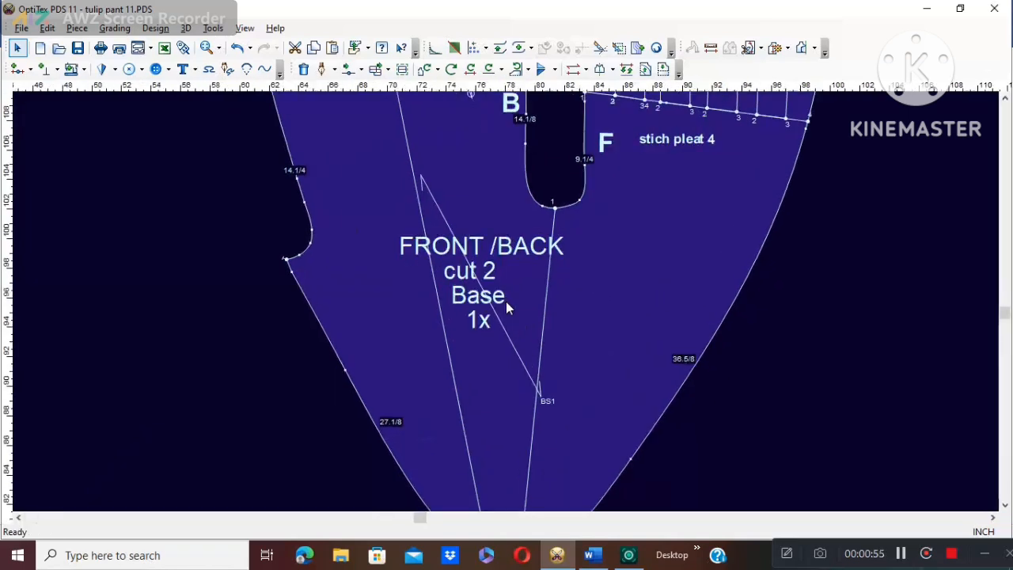
pyautogui.click(902, 556)
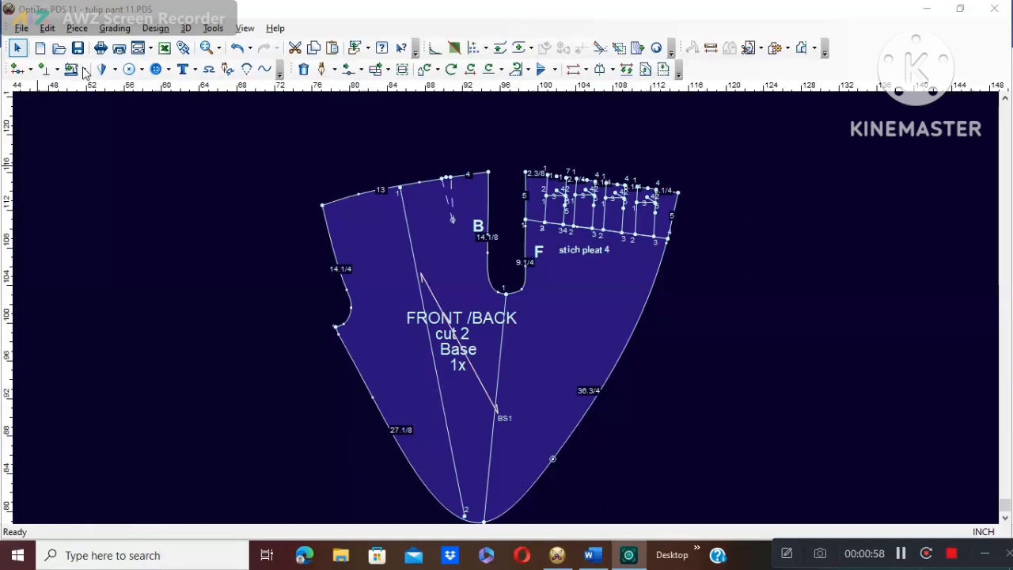
# - Add a seam allowance around the whole piece, using the outer corner of the back waist as both start and end point
pyautogui.click(84, 70)
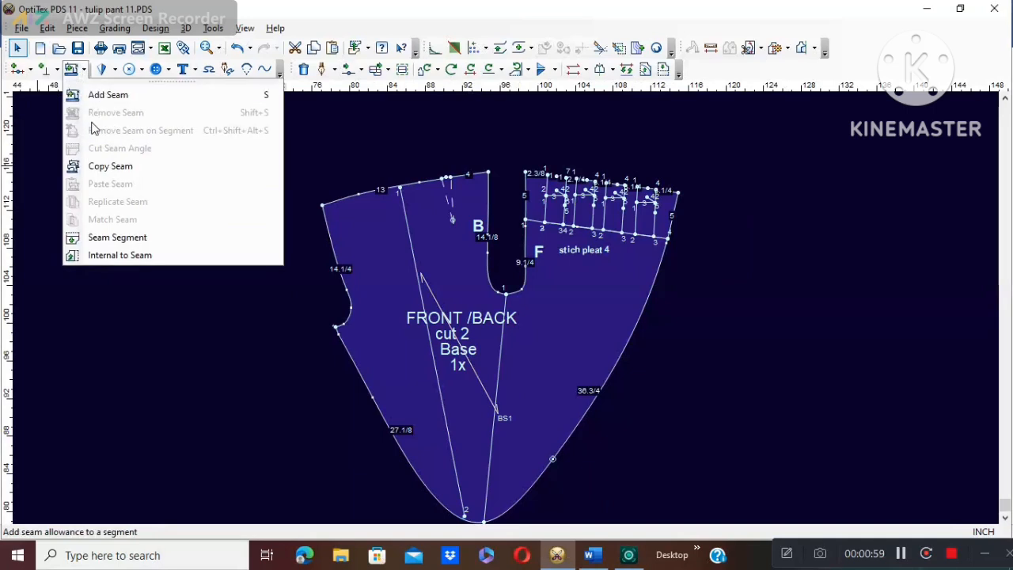
pyautogui.click(103, 95)
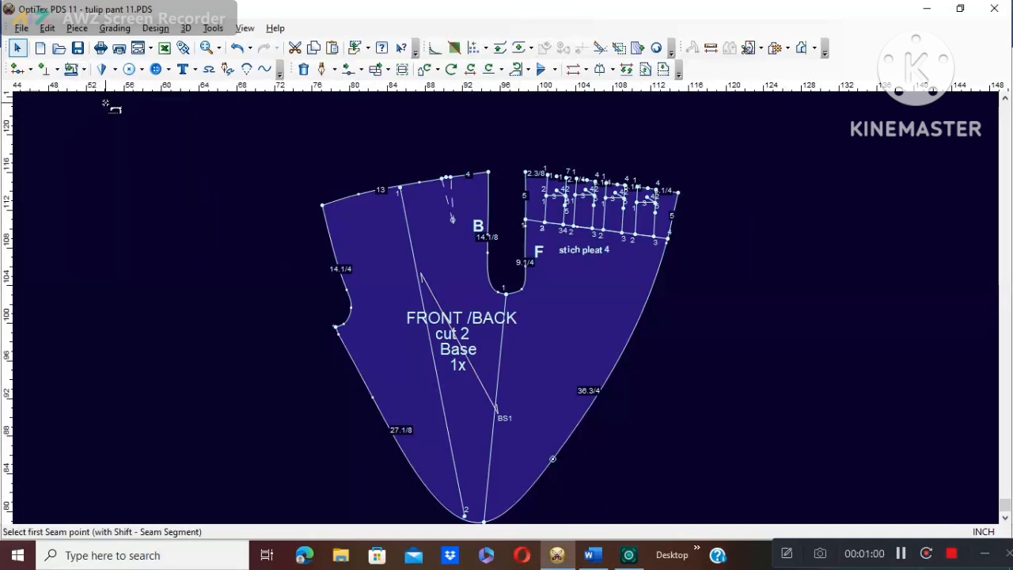
pyautogui.click(322, 206)
pyautogui.click(322, 206)
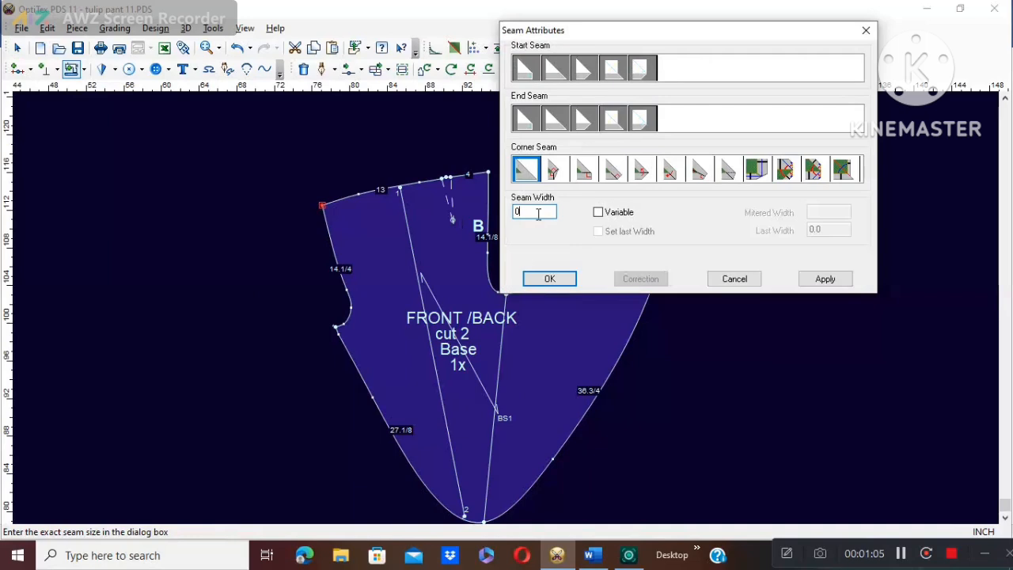
pyautogui.press('BackSpace')
pyautogui.write('0')
pyautogui.click(549, 281)
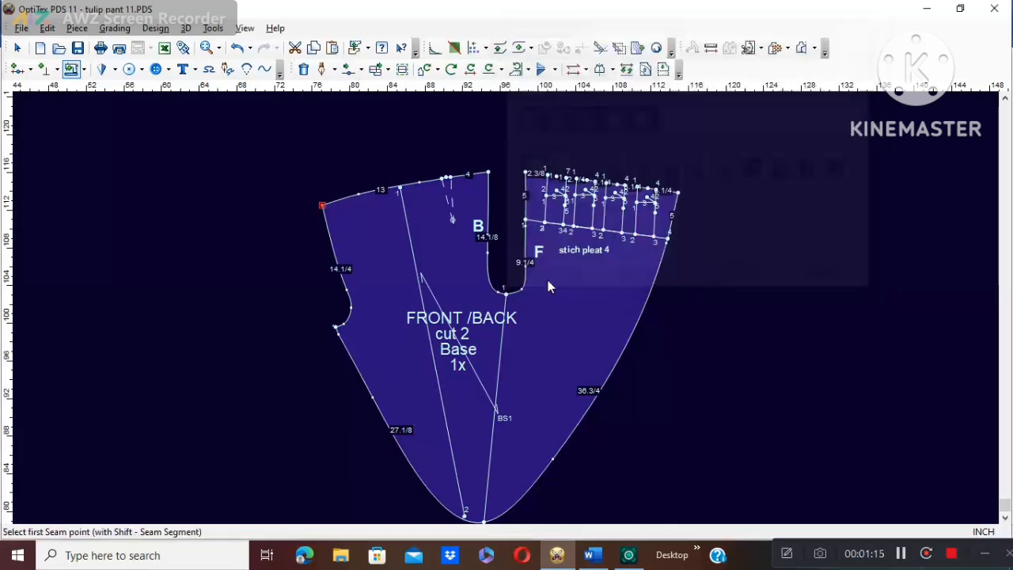
pyautogui.rightClick(752, 161)
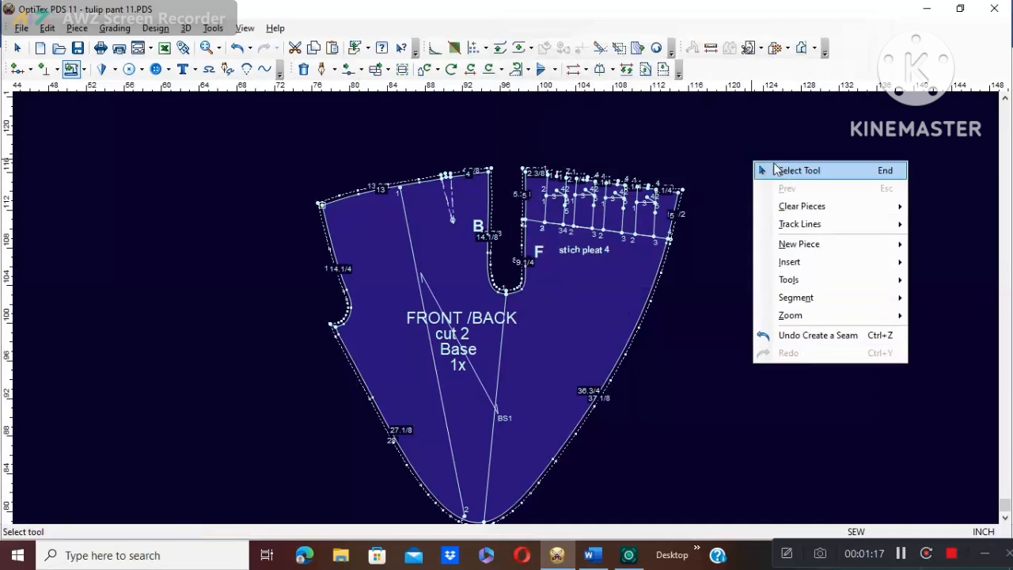
pyautogui.click(792, 170)
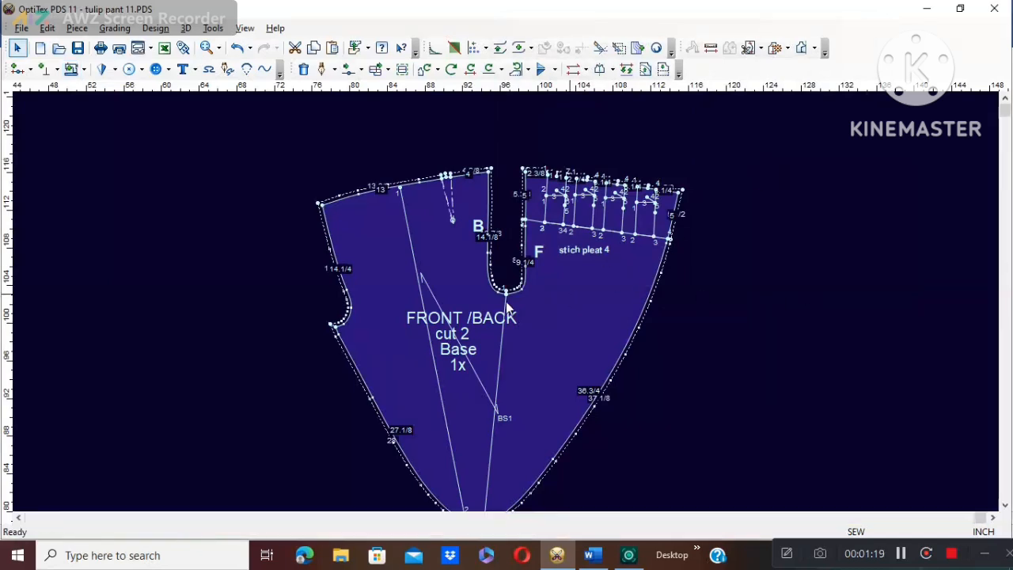
# - Inspect the seam allowance around the whole piece, from the waist and pleats down to the curved hem
pyautogui.scroll(2, 506, 302)
pyautogui.scroll(-1, 506, 302)
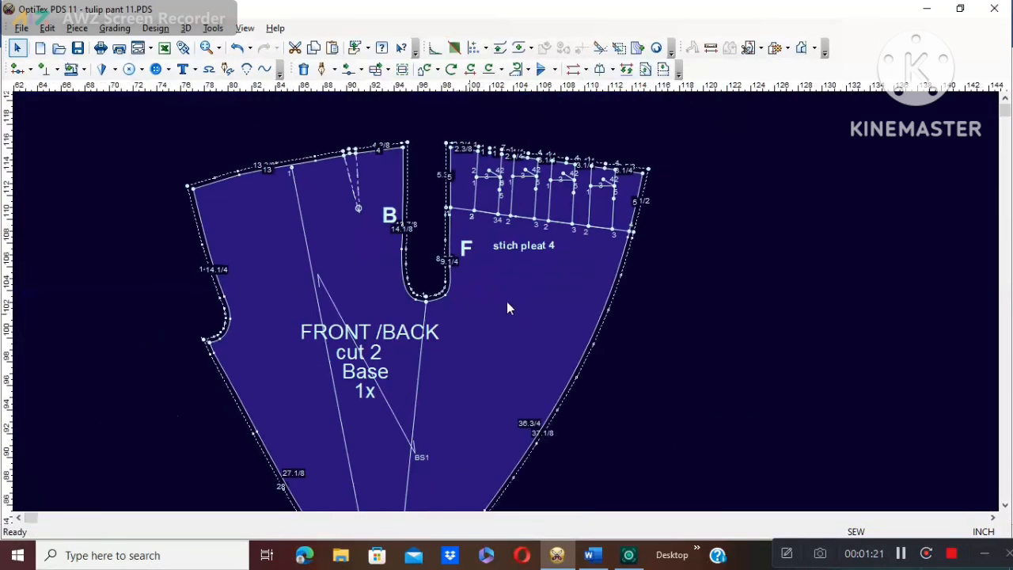
pyautogui.scroll(-2, 506, 302)
pyautogui.scroll(3, 478, 420)
pyautogui.scroll(-1, 505, 307)
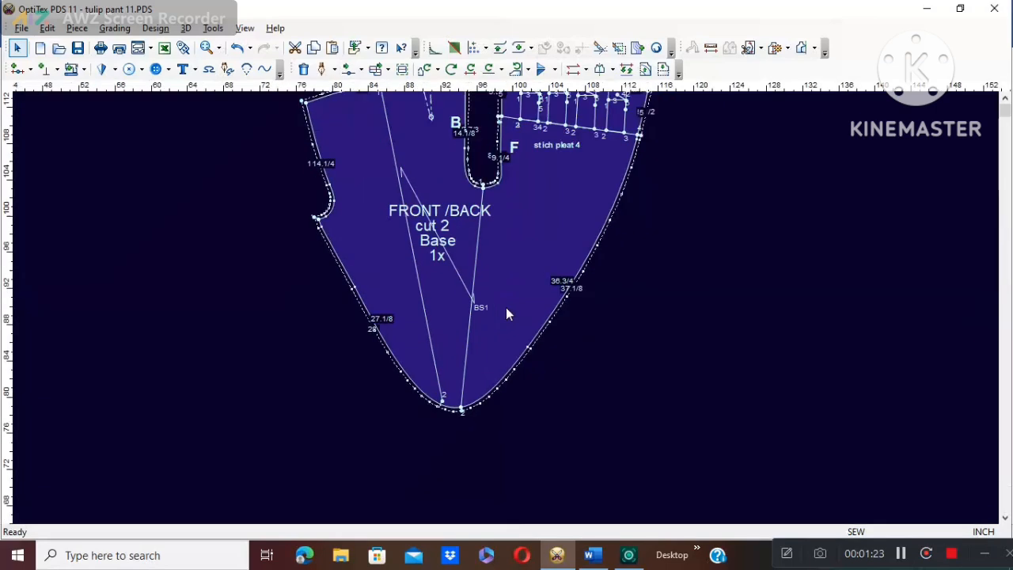
pyautogui.scroll(1, 506, 301)
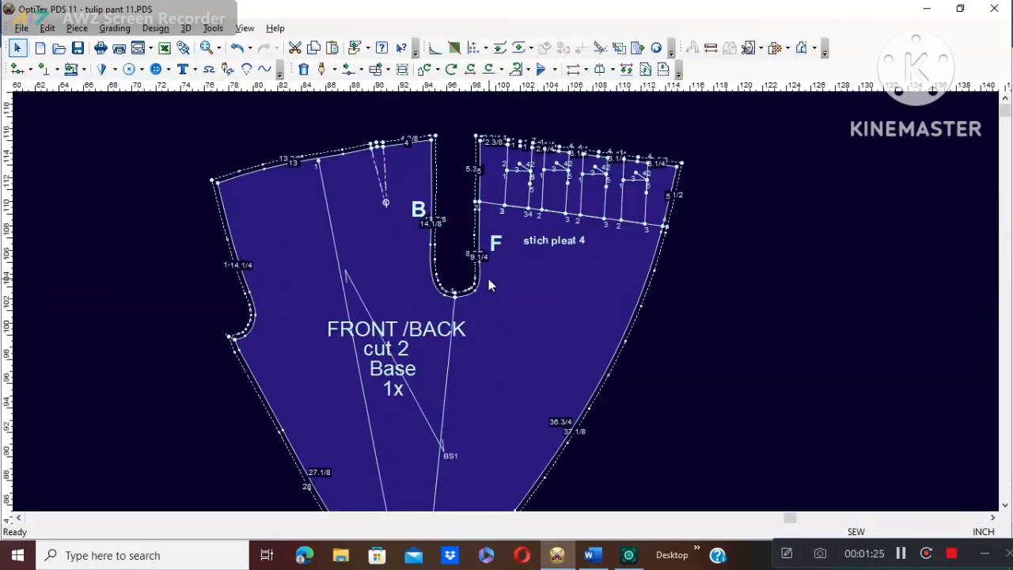
pyautogui.scroll(3, 506, 307)
pyautogui.scroll(-1, 507, 308)
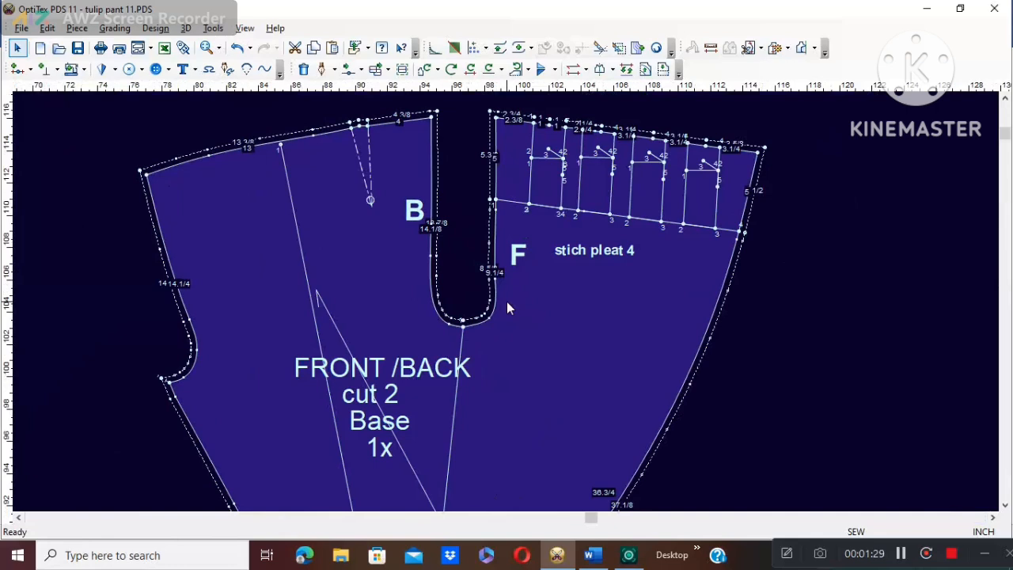
pyautogui.click(901, 553)
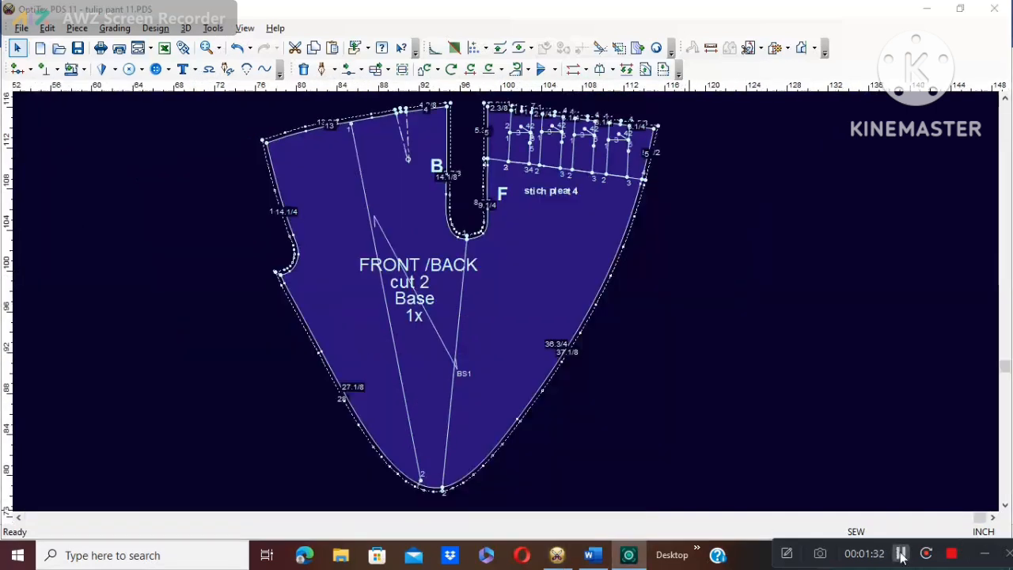
# - Switch to the Word document, examine the tulip pant photo from waist to hem, and return to the pattern in OptiTex PDS
pyautogui.click(594, 557)
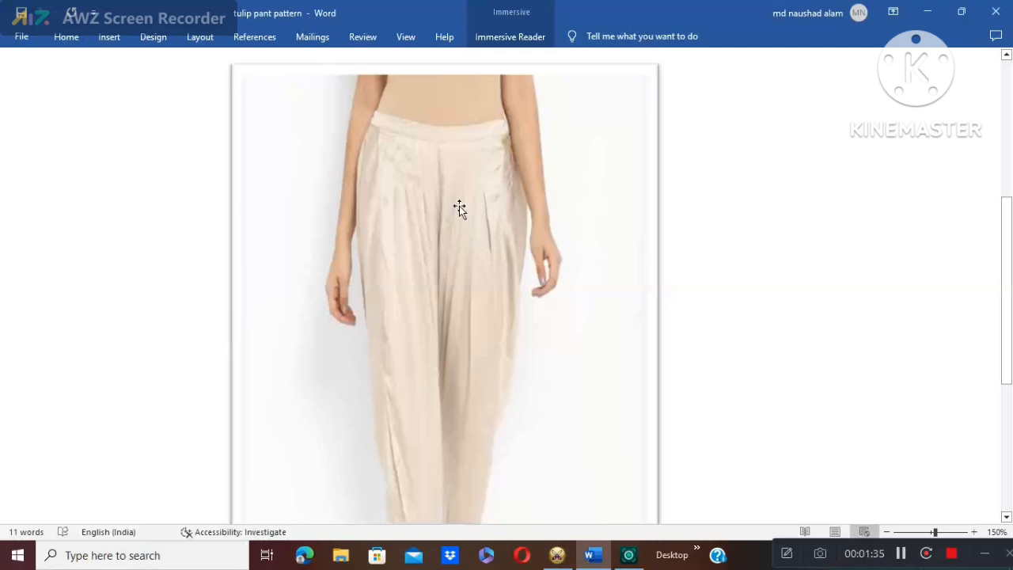
pyautogui.scroll(-5, 463, 270)
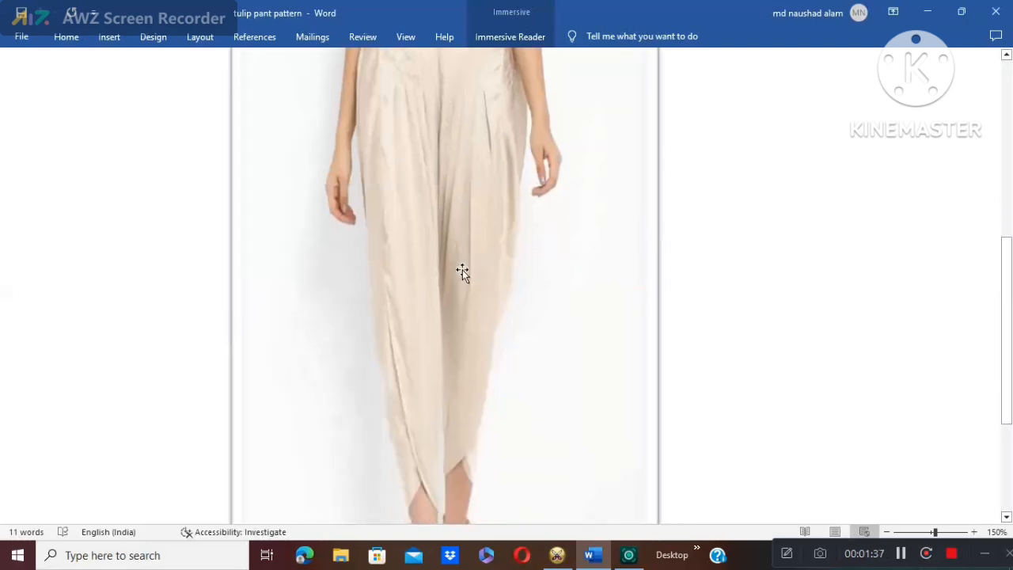
pyautogui.scroll(-1, 463, 270)
pyautogui.scroll(2, 462, 270)
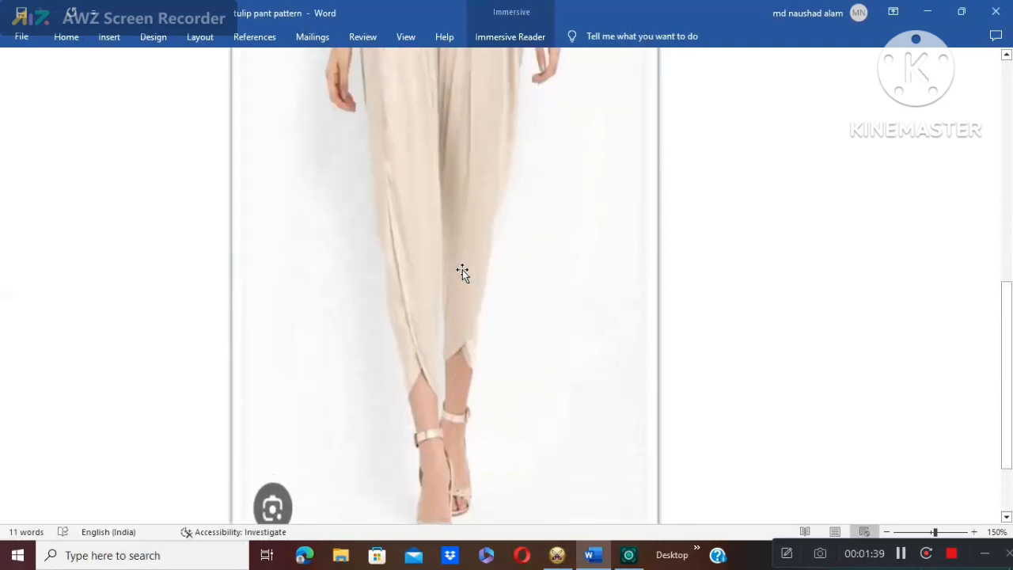
pyautogui.scroll(3, 463, 270)
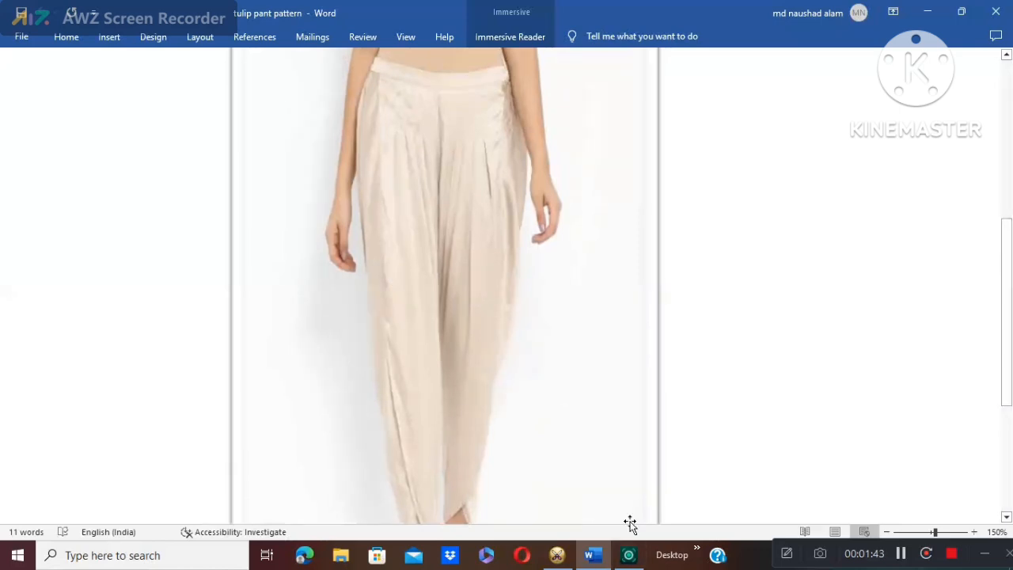
pyautogui.moveTo(575, 558)
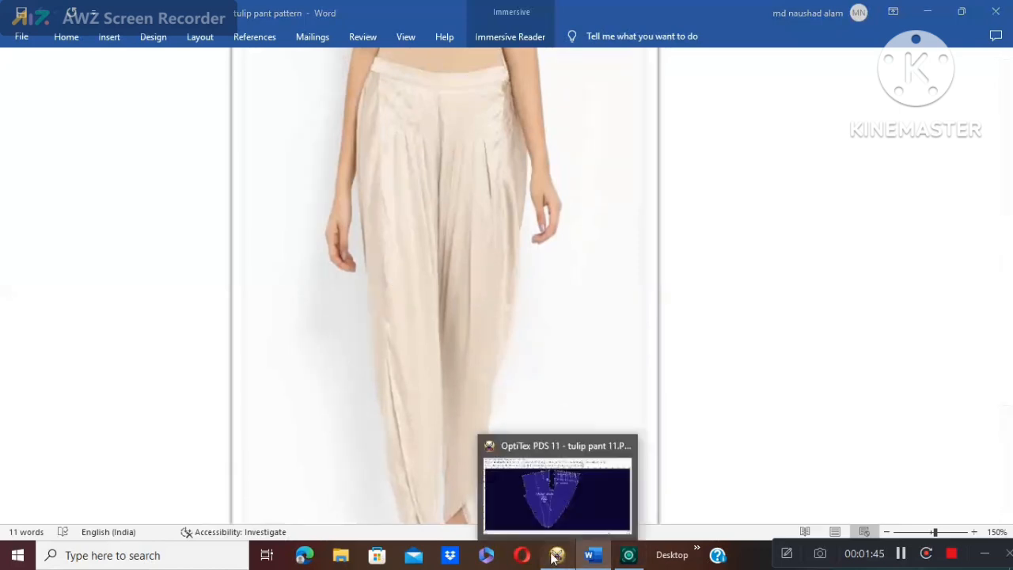
pyautogui.click(564, 449)
pyautogui.click(901, 552)
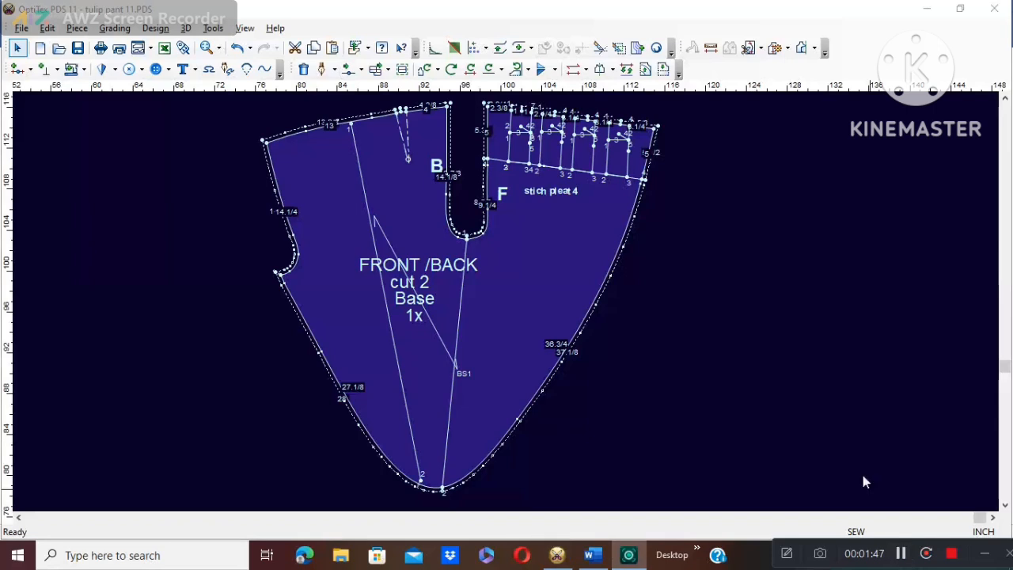
# - Measure across the piece from the long slanted line on the back to the outer front edge just below the pleats, and end measuring
pyautogui.click(731, 239)
pyautogui.click(711, 47)
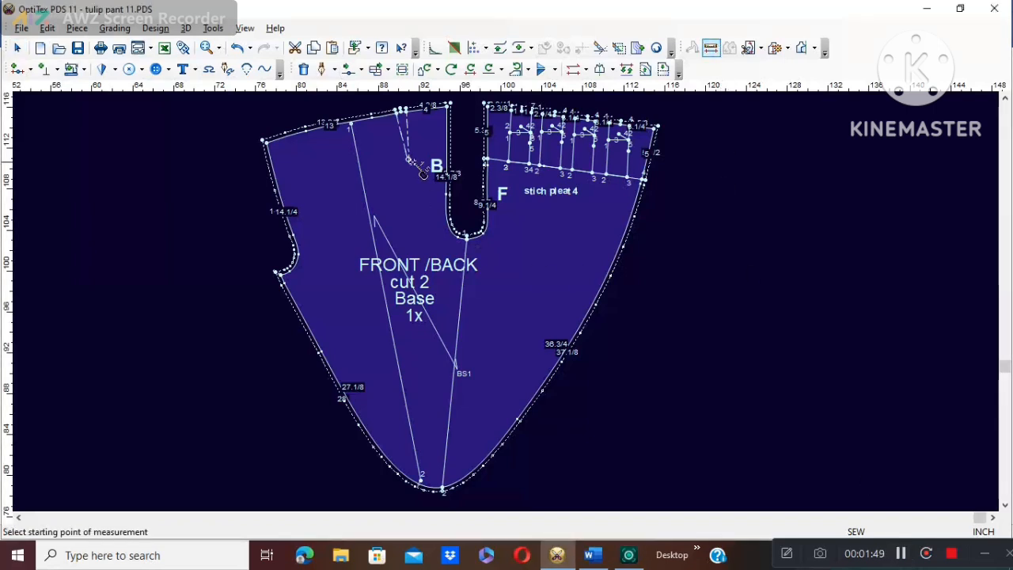
pyautogui.click(362, 181)
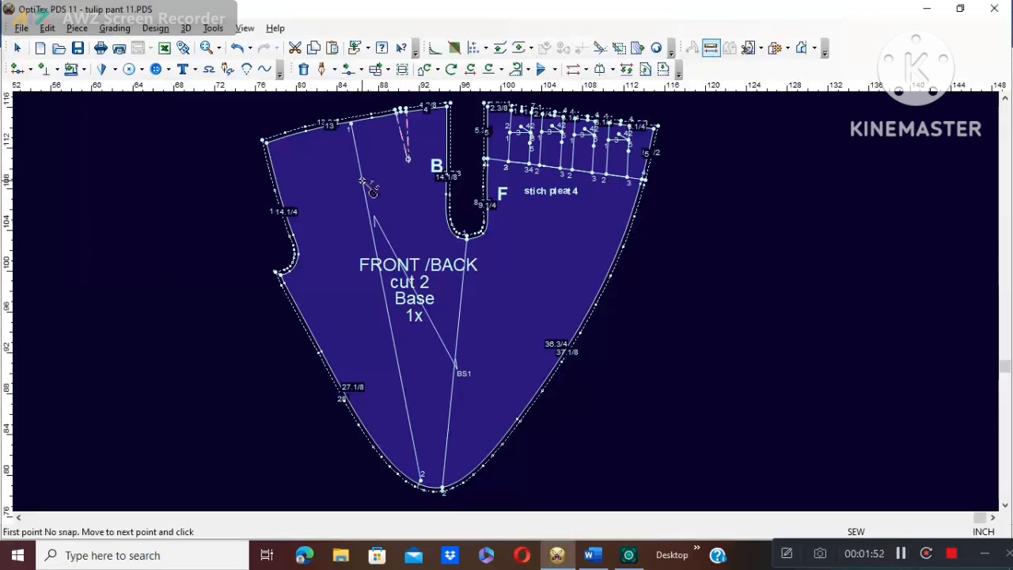
pyautogui.click(647, 206)
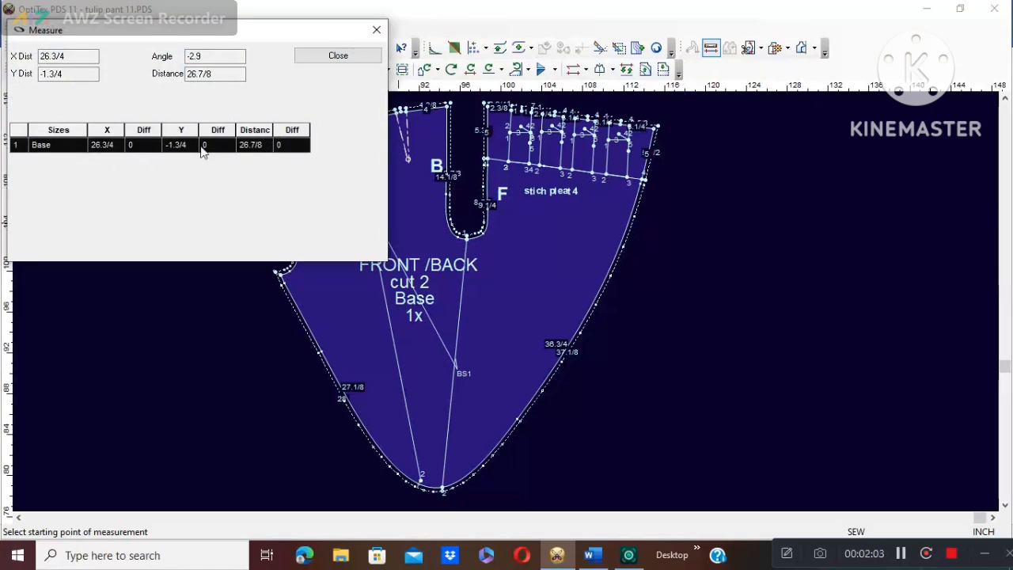
pyautogui.click(376, 29)
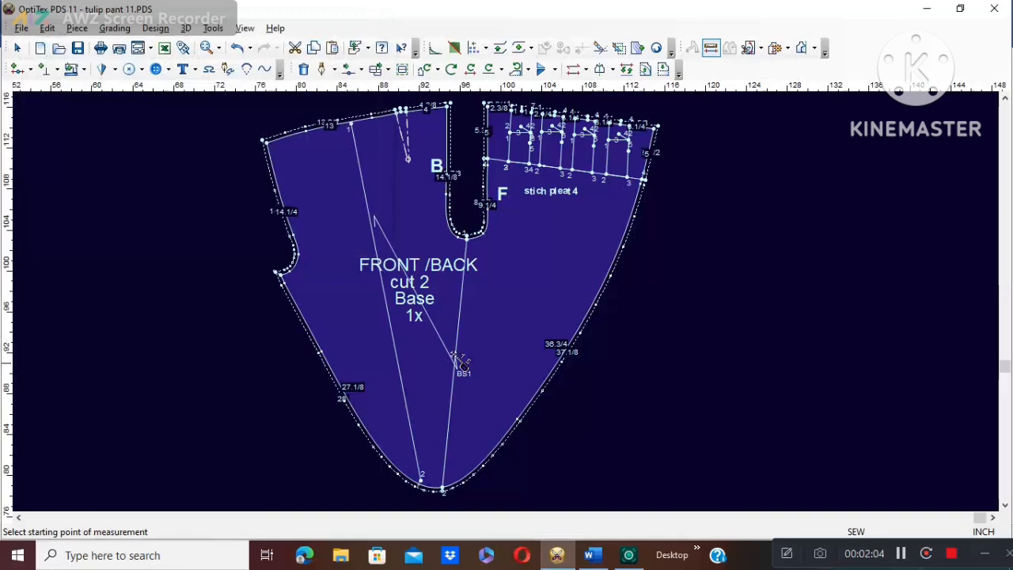
pyautogui.rightClick(721, 181)
pyautogui.click(785, 205)
# - Add a notch at each of the two dart leg ends on the back waistline, keeping the proportional relationship
pyautogui.scroll(3, 506, 302)
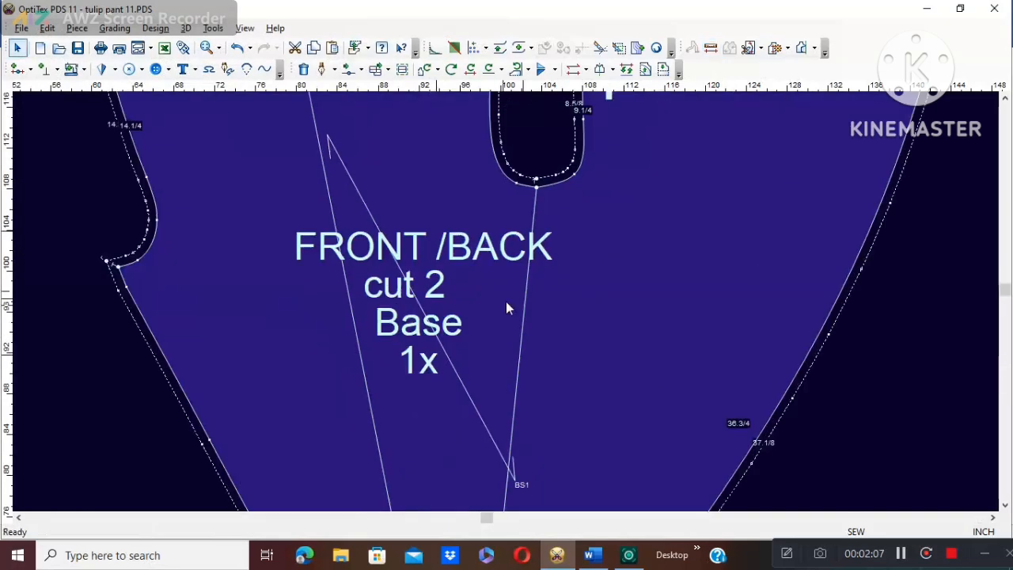
pyautogui.scroll(-1, 489, 205)
pyautogui.scroll(-2, 513, 281)
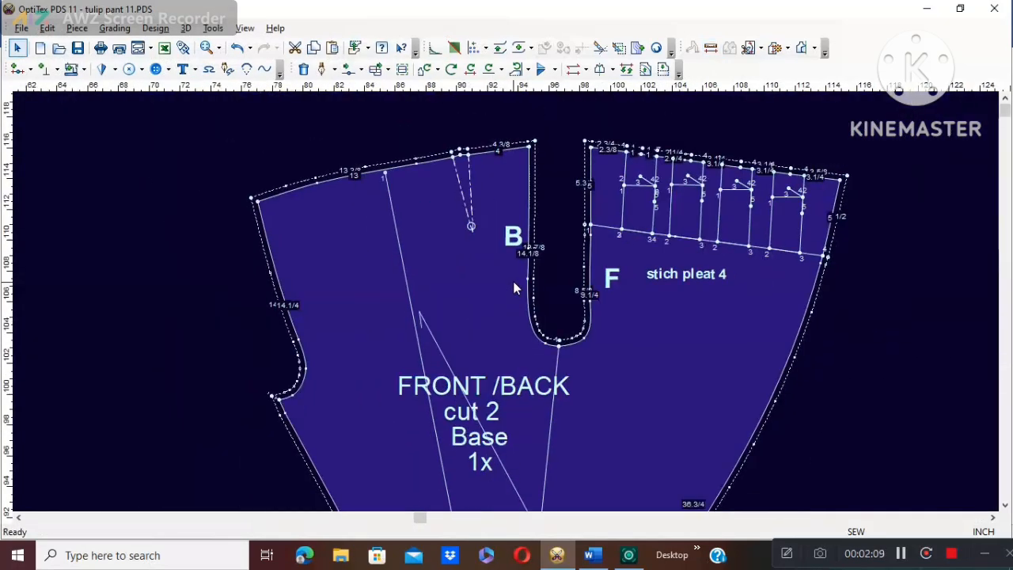
pyautogui.scroll(3, 506, 302)
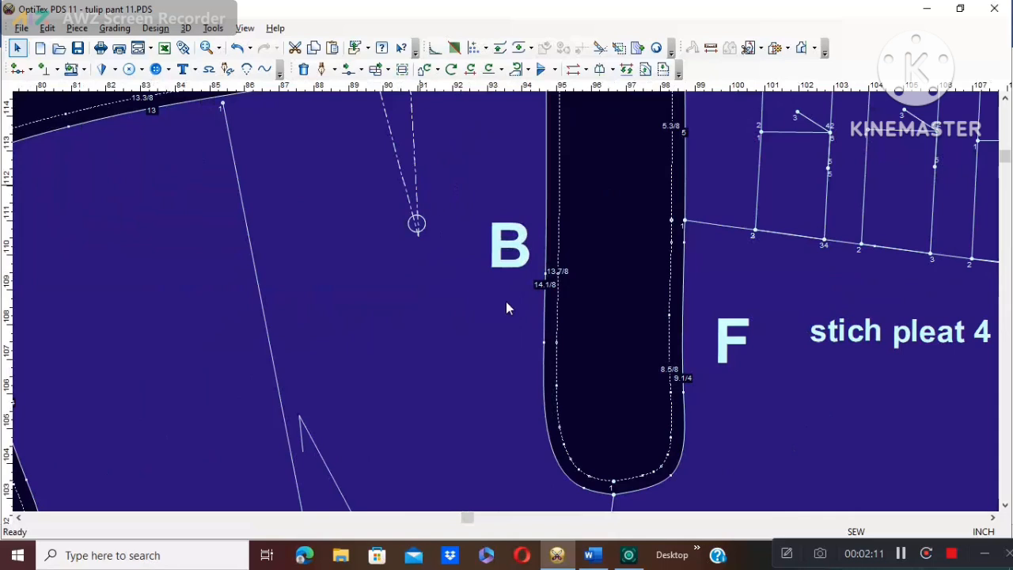
pyautogui.scroll(1, 506, 301)
pyautogui.scroll(-1, 506, 310)
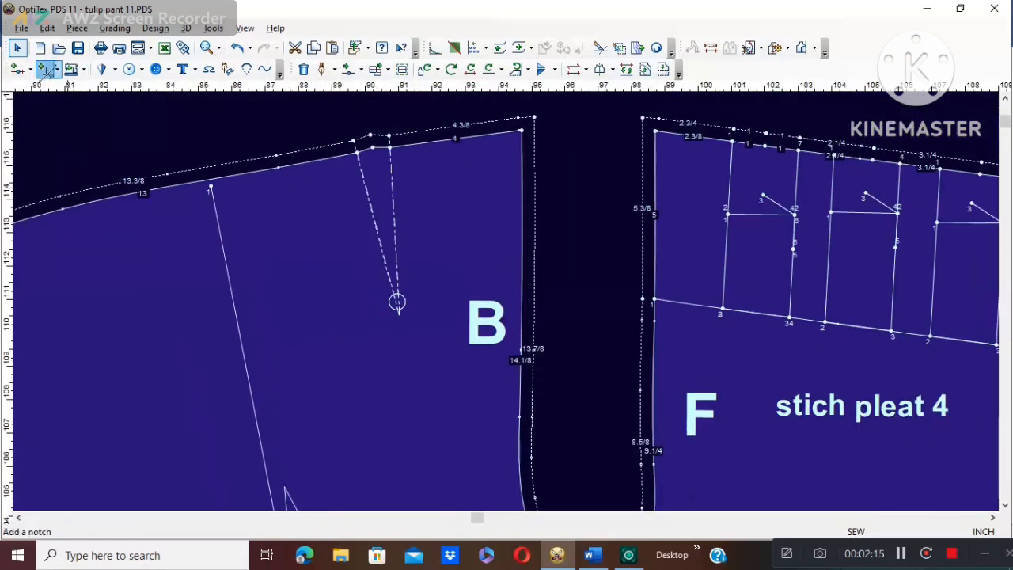
pyautogui.click(44, 69)
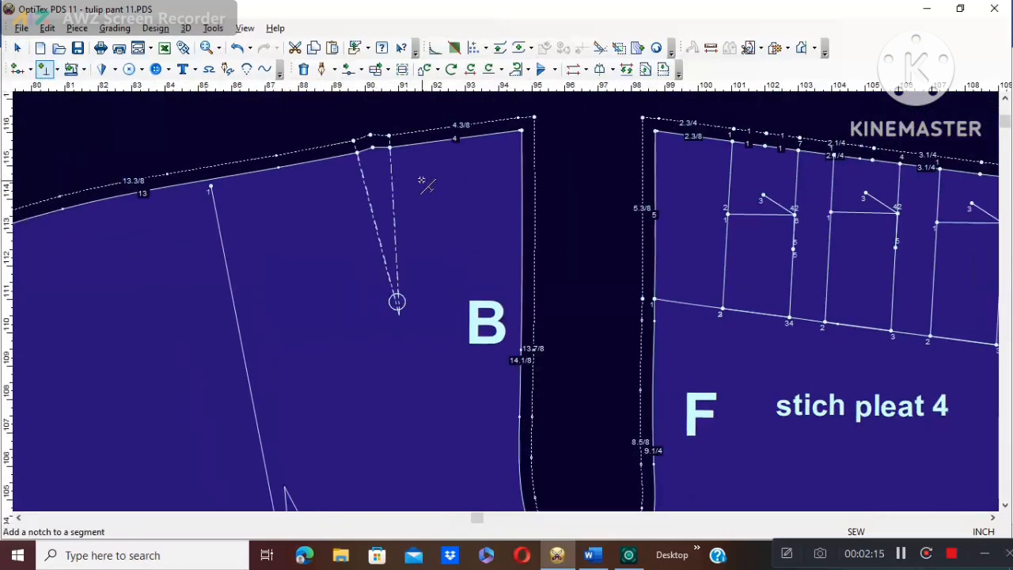
pyautogui.click(388, 150)
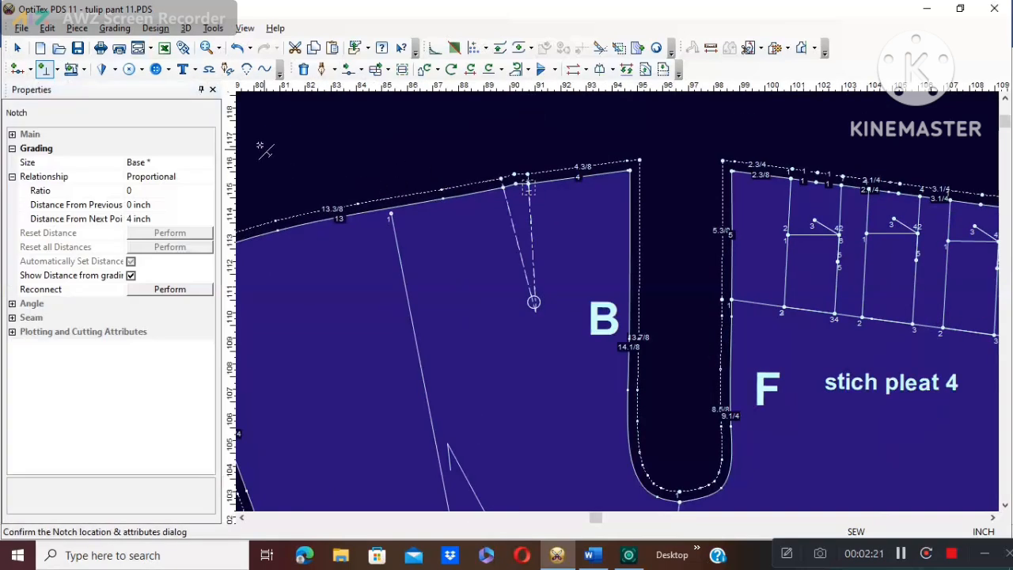
pyautogui.click(212, 90)
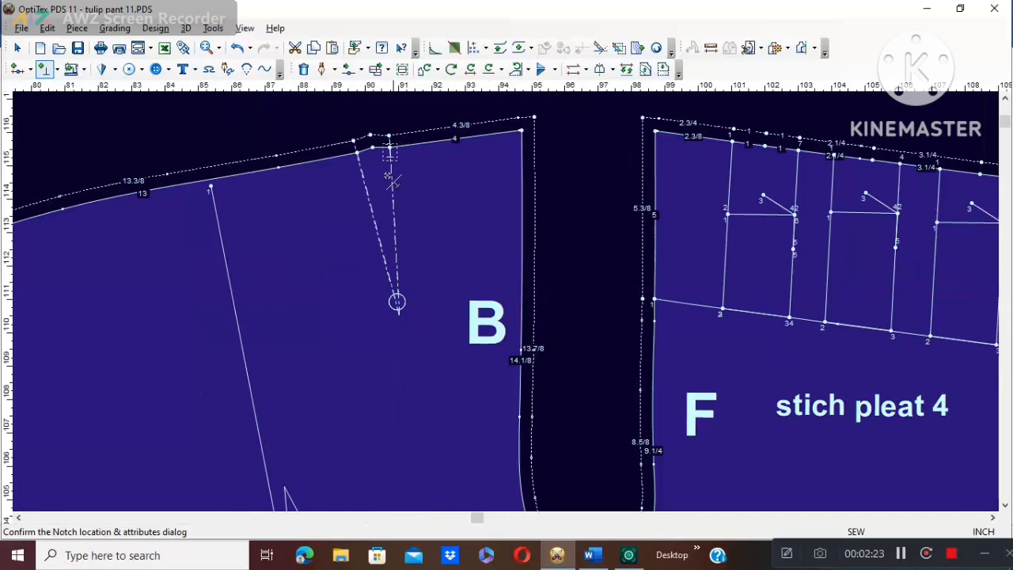
pyautogui.click(359, 153)
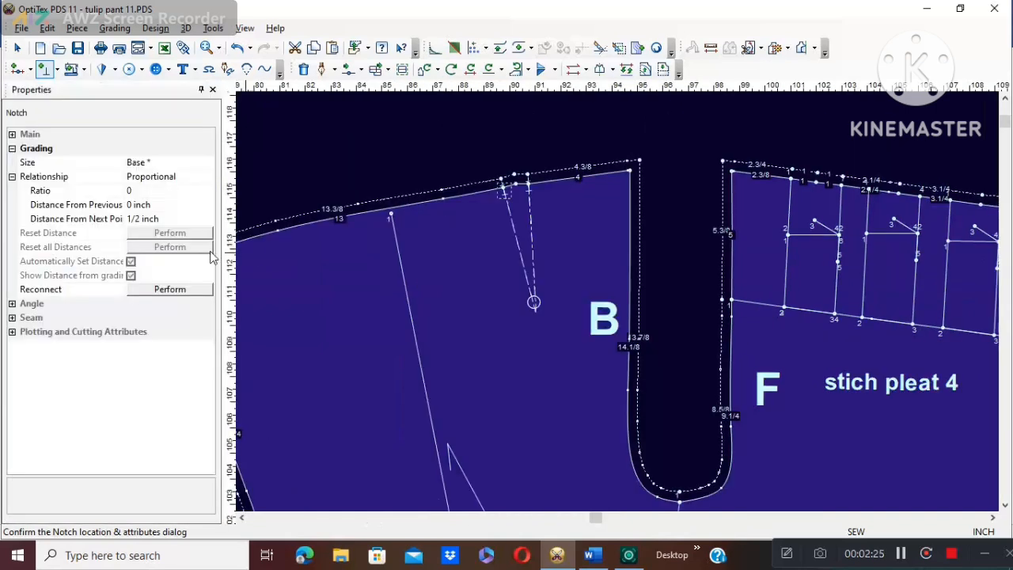
pyautogui.click(212, 90)
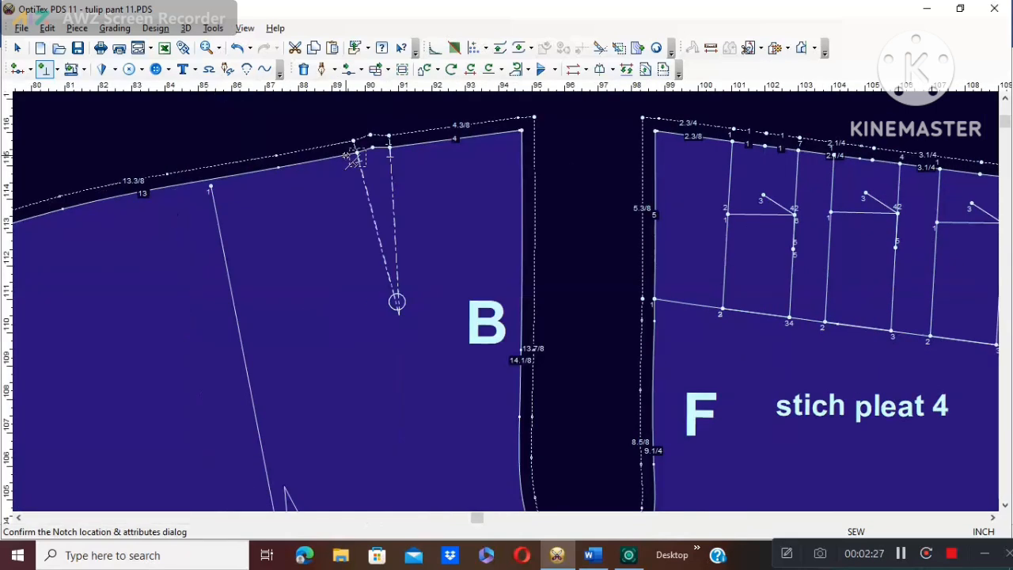